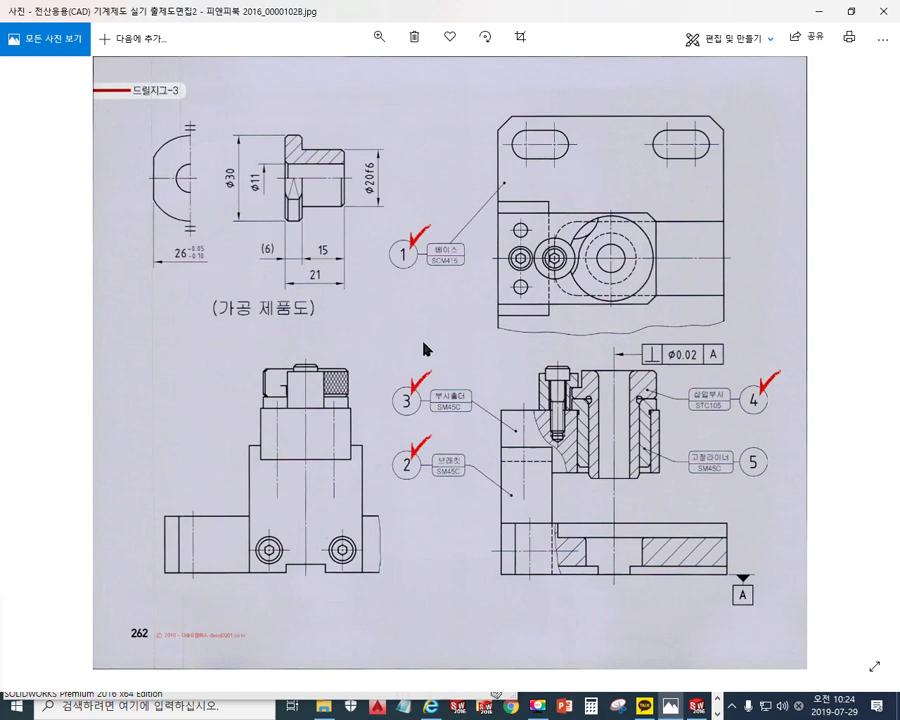
Outline the machined product views (가공 제품도) with a red freehand pen frame.
{"action": "key", "text": "F12"}
{"action": "mouse_move", "coordinate": [76, 139]}
{"action": "left_mouse_down"}
{"action": "mouse_move", "coordinate": [399, 175]}
{"action": "mouse_move", "coordinate": [840, 180]}
{"action": "left_mouse_up"}
{"action": "mouse_move", "coordinate": [390, 311]}
{"action": "left_mouse_down"}
{"action": "mouse_move", "coordinate": [186, 323]}
{"action": "mouse_move", "coordinate": [115, 175]}
{"action": "mouse_move", "coordinate": [350, 115]}
{"action": "mouse_move", "coordinate": [384, 322]}
{"action": "left_mouse_up"}
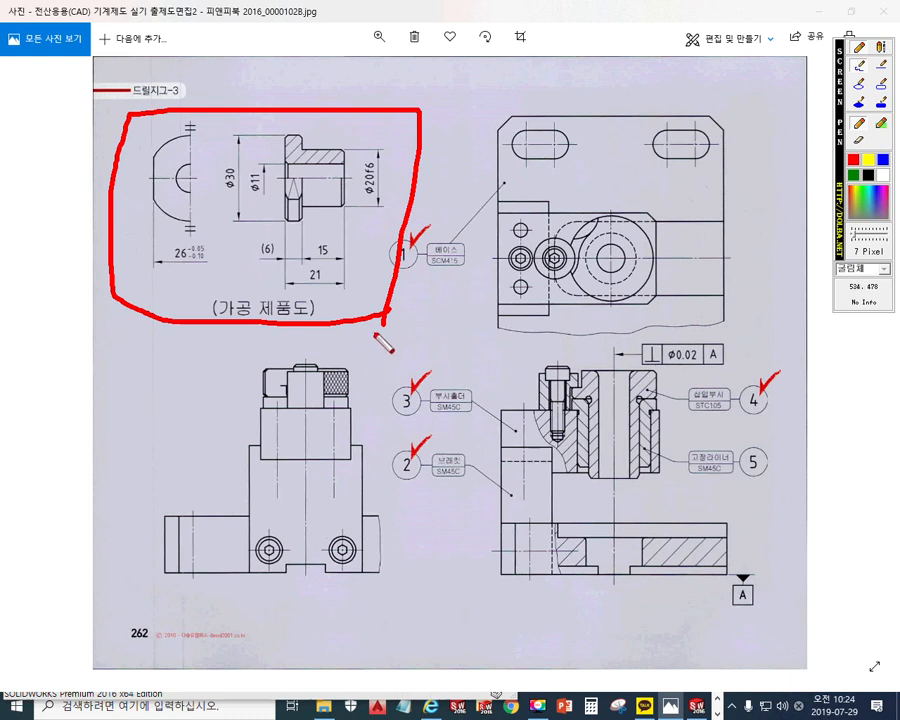
Draw a green leader from the Ø20f6 dimension and handwrite the loose-fit note "헐거운" beside it.
{"action": "left_click", "coordinate": [856, 176]}
{"action": "mouse_move", "coordinate": [367, 150]}
{"action": "left_mouse_down"}
{"action": "mouse_move", "coordinate": [370, 110]}
{"action": "mouse_move", "coordinate": [426, 52]}
{"action": "left_mouse_up"}
{"action": "left_click_drag", "start_coordinate": [416, 61], "coordinate": [441, 59]}
{"action": "left_click_drag", "start_coordinate": [427, 64], "coordinate": [449, 67]}
{"action": "left_click_drag", "start_coordinate": [450, 63], "coordinate": [450, 87]}
{"action": "mouse_move", "coordinate": [429, 91]}
{"action": "left_mouse_down"}
{"action": "mouse_move", "coordinate": [495, 101]}
{"action": "mouse_move", "coordinate": [505, 72]}
{"action": "mouse_move", "coordinate": [541, 108]}
{"action": "left_mouse_up"}
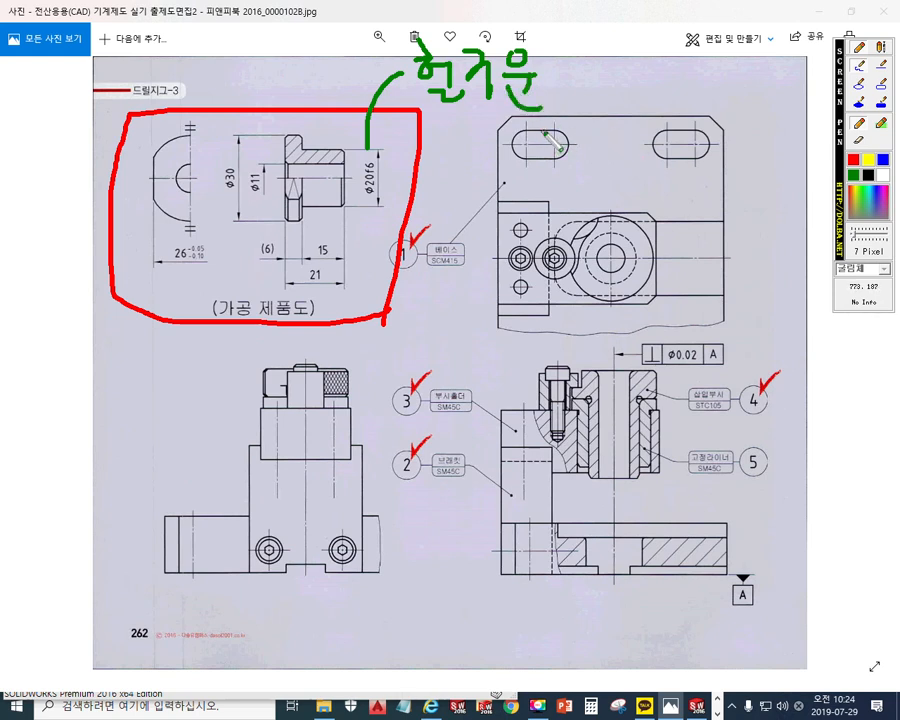
Mark the base's hole walls in green, draw an arrow from the product to them, and sketch the product seated in the hole.
{"action": "left_click_drag", "start_coordinate": [586, 529], "coordinate": [587, 562]}
{"action": "left_click_drag", "start_coordinate": [644, 531], "coordinate": [646, 565]}
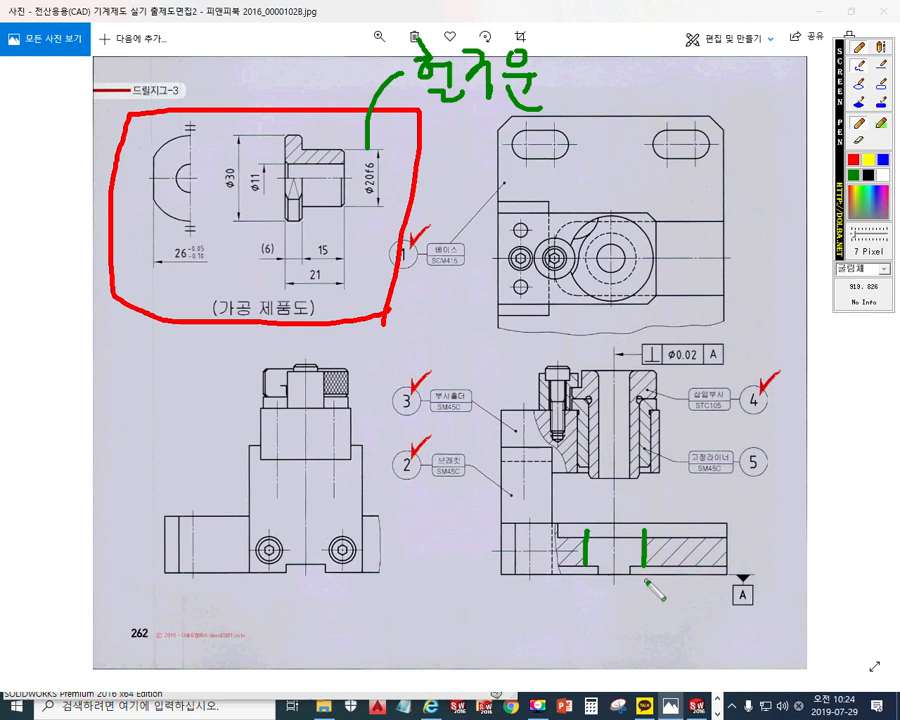
{"action": "mouse_move", "coordinate": [347, 193]}
{"action": "left_mouse_down"}
{"action": "mouse_move", "coordinate": [605, 440]}
{"action": "mouse_move", "coordinate": [618, 521]}
{"action": "mouse_move", "coordinate": [625, 506]}
{"action": "left_mouse_up"}
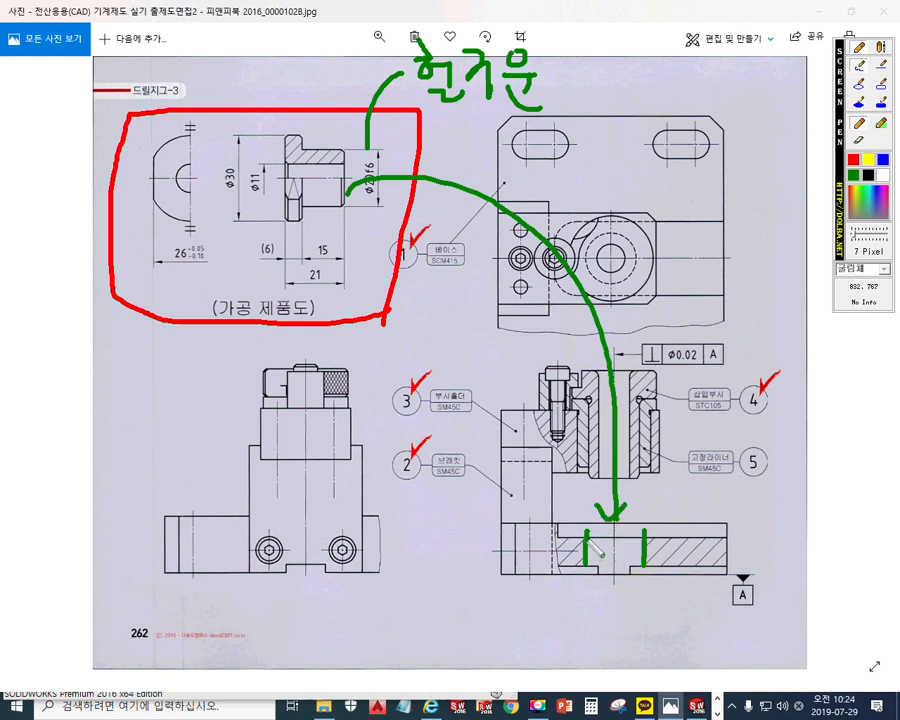
{"action": "mouse_move", "coordinate": [574, 541]}
{"action": "left_mouse_down"}
{"action": "mouse_move", "coordinate": [640, 526]}
{"action": "mouse_move", "coordinate": [657, 540]}
{"action": "mouse_move", "coordinate": [574, 542]}
{"action": "mouse_move", "coordinate": [594, 576]}
{"action": "mouse_move", "coordinate": [640, 576]}
{"action": "mouse_move", "coordinate": [649, 546]}
{"action": "left_mouse_up"}
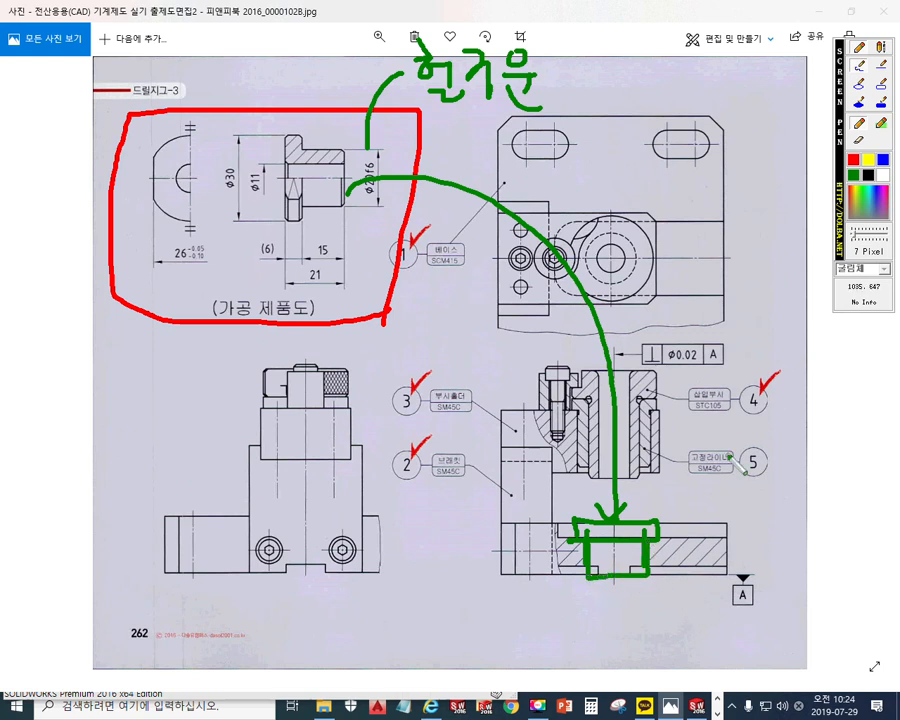
Sketch a blue drill passing down through the bush, circle the product's bore, add a downward arrow, and clear all pen marks.
{"action": "left_click", "coordinate": [883, 160]}
{"action": "left_click_drag", "start_coordinate": [602, 320], "coordinate": [613, 495]}
{"action": "left_click_drag", "start_coordinate": [634, 349], "coordinate": [633, 495]}
{"action": "left_click_drag", "start_coordinate": [638, 432], "coordinate": [605, 479]}
{"action": "left_click_drag", "start_coordinate": [622, 469], "coordinate": [605, 500]}
{"action": "mouse_move", "coordinate": [638, 484]}
{"action": "left_mouse_down"}
{"action": "mouse_move", "coordinate": [615, 513]}
{"action": "mouse_move", "coordinate": [632, 519]}
{"action": "mouse_move", "coordinate": [622, 527]}
{"action": "left_mouse_up"}
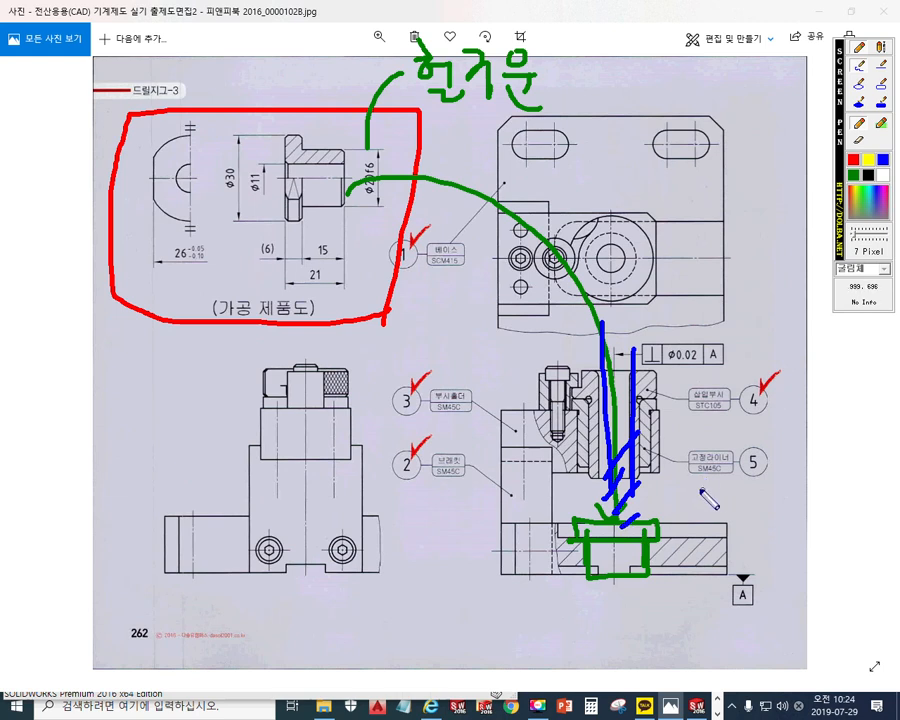
{"action": "mouse_move", "coordinate": [190, 185]}
{"action": "left_mouse_down"}
{"action": "mouse_move", "coordinate": [194, 194]}
{"action": "mouse_move", "coordinate": [182, 184]}
{"action": "mouse_move", "coordinate": [200, 172]}
{"action": "mouse_move", "coordinate": [197, 190]}
{"action": "left_mouse_up"}
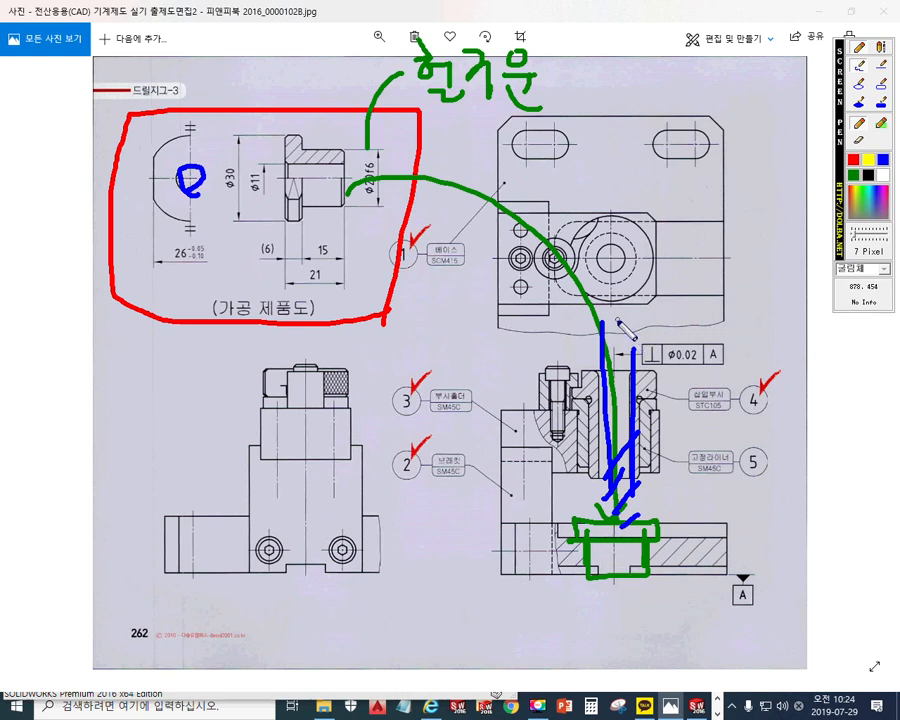
{"action": "mouse_move", "coordinate": [619, 291]}
{"action": "left_mouse_down"}
{"action": "mouse_move", "coordinate": [621, 360]}
{"action": "mouse_move", "coordinate": [634, 350]}
{"action": "left_mouse_up"}
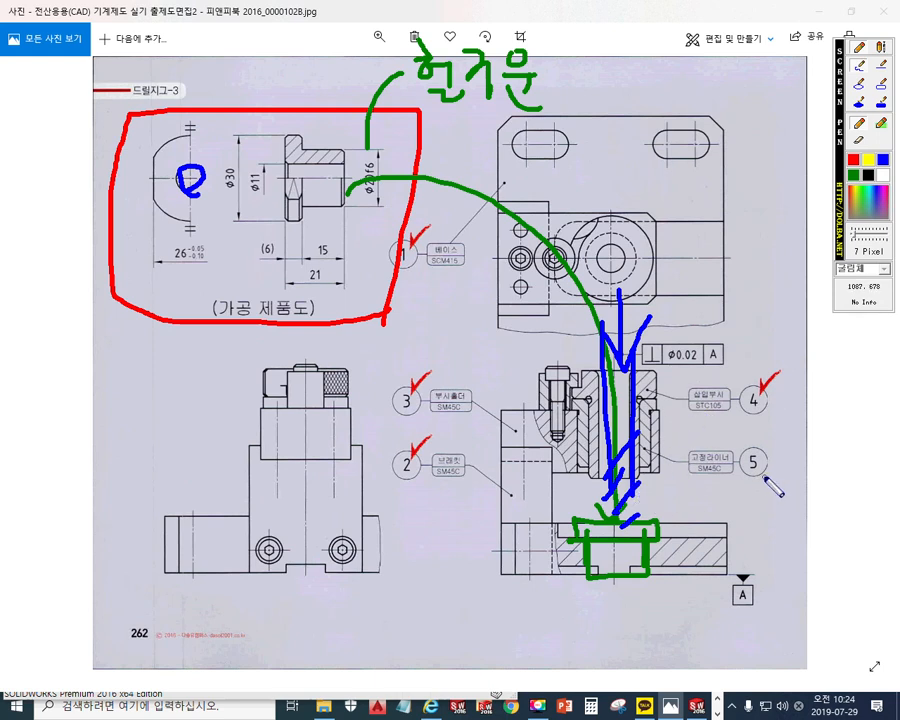
{"action": "key", "text": "Escape"}
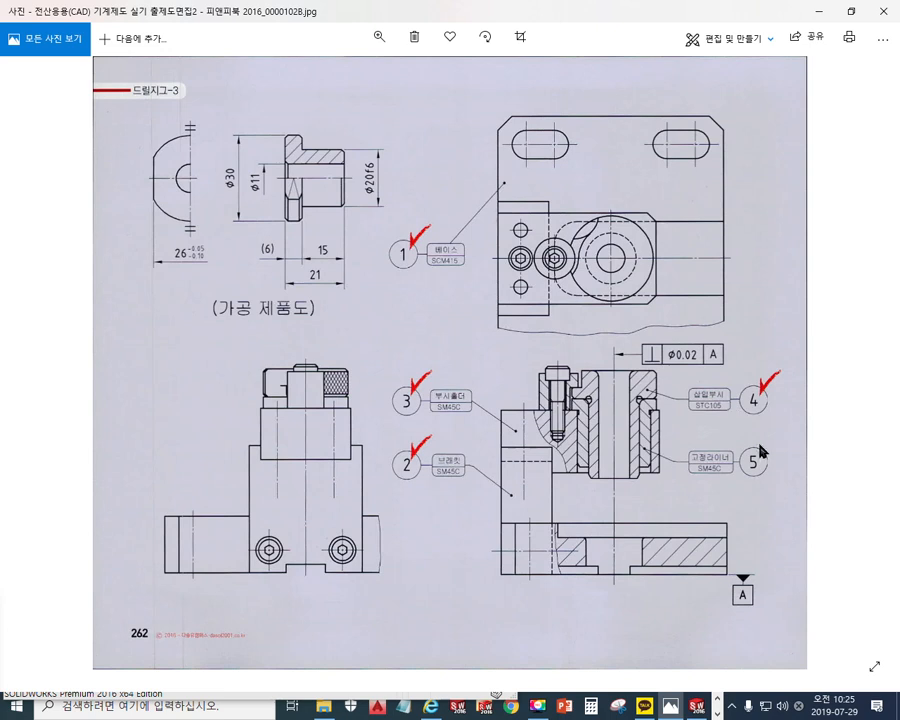
Outline the insert bush (part 4) in green on the section view and write "삽입" beside it.
{"action": "key", "text": "F12"}
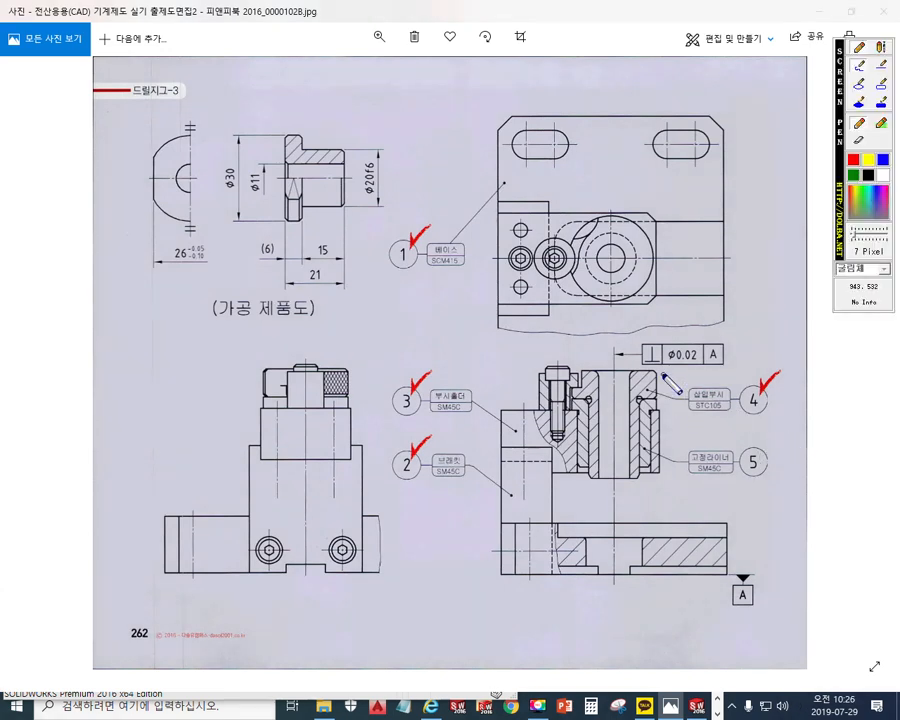
{"action": "mouse_move", "coordinate": [657, 362]}
{"action": "left_mouse_down"}
{"action": "mouse_move", "coordinate": [667, 411]}
{"action": "mouse_move", "coordinate": [637, 415]}
{"action": "mouse_move", "coordinate": [637, 465]}
{"action": "mouse_move", "coordinate": [597, 481]}
{"action": "mouse_move", "coordinate": [581, 454]}
{"action": "mouse_move", "coordinate": [580, 372]}
{"action": "mouse_move", "coordinate": [645, 371]}
{"action": "mouse_move", "coordinate": [658, 385]}
{"action": "left_mouse_up"}
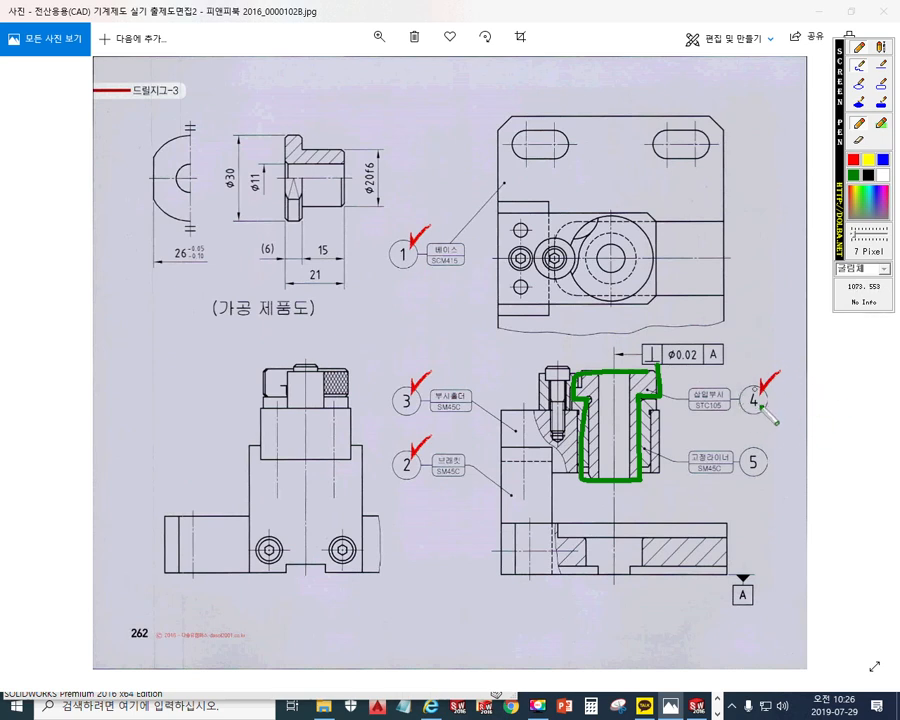
{"action": "mouse_move", "coordinate": [738, 404]}
{"action": "left_mouse_down"}
{"action": "mouse_move", "coordinate": [688, 392]}
{"action": "mouse_move", "coordinate": [684, 378]}
{"action": "mouse_move", "coordinate": [690, 385]}
{"action": "mouse_move", "coordinate": [700, 372]}
{"action": "mouse_move", "coordinate": [703, 398]}
{"action": "mouse_move", "coordinate": [692, 405]}
{"action": "mouse_move", "coordinate": [700, 420]}
{"action": "mouse_move", "coordinate": [726, 380]}
{"action": "mouse_move", "coordinate": [718, 382]}
{"action": "mouse_move", "coordinate": [738, 400]}
{"action": "mouse_move", "coordinate": [725, 410]}
{"action": "mouse_move", "coordinate": [740, 416]}
{"action": "left_mouse_up"}
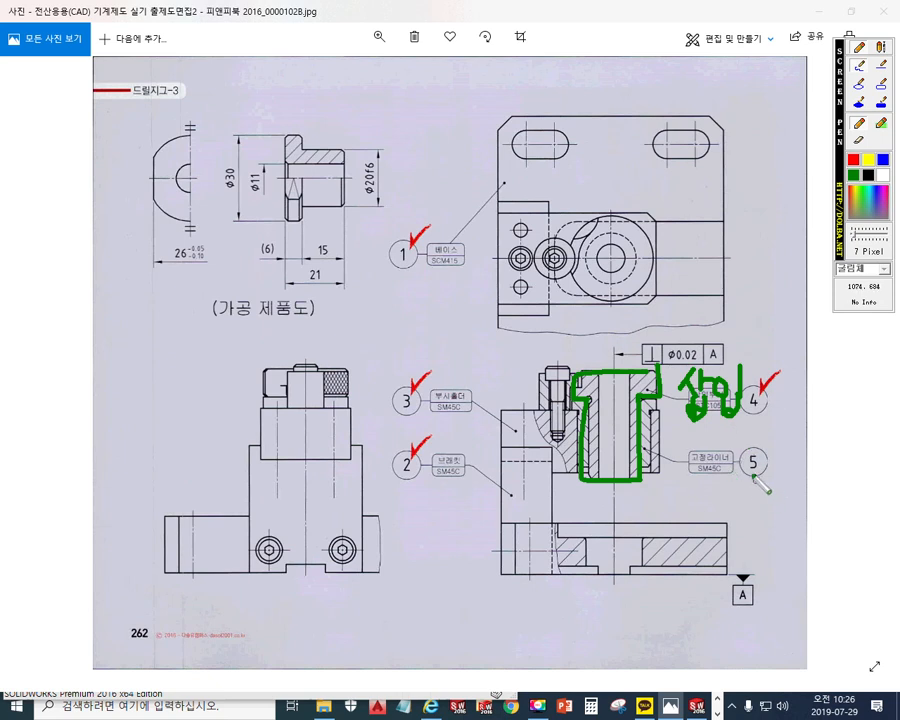
Label the liner (part 5) with a green leader and "고정", circle the bolt head, and clear the marks.
{"action": "mouse_move", "coordinate": [652, 452]}
{"action": "left_mouse_down"}
{"action": "mouse_move", "coordinate": [684, 470]}
{"action": "mouse_move", "coordinate": [706, 462]}
{"action": "mouse_move", "coordinate": [700, 472]}
{"action": "mouse_move", "coordinate": [729, 456]}
{"action": "left_mouse_up"}
{"action": "left_click_drag", "start_coordinate": [730, 445], "coordinate": [731, 480]}
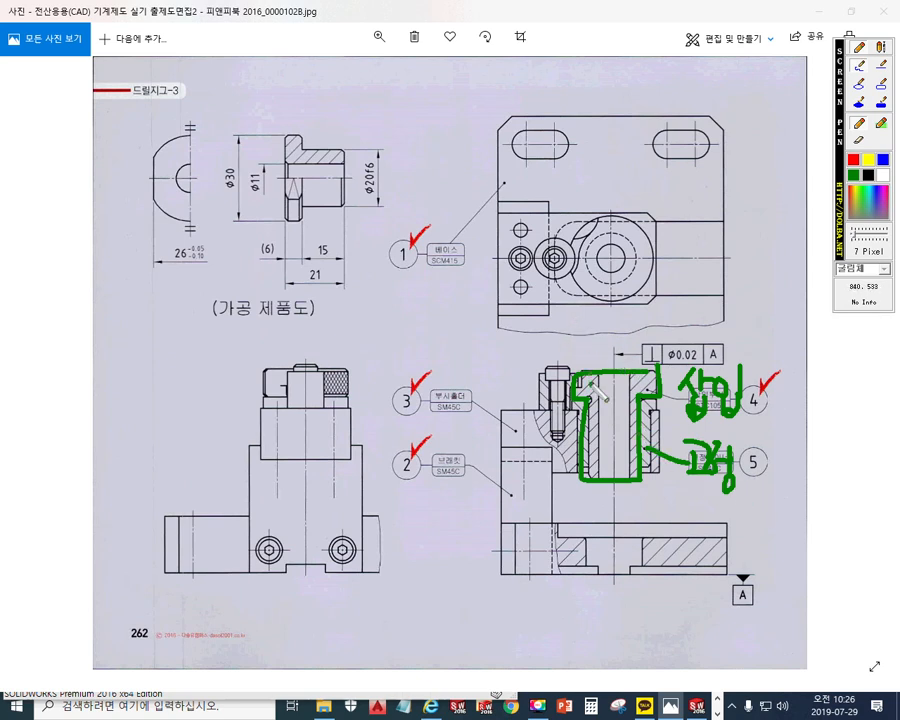
{"action": "mouse_move", "coordinate": [566, 378]}
{"action": "left_mouse_down"}
{"action": "mouse_move", "coordinate": [540, 362]}
{"action": "mouse_move", "coordinate": [556, 352]}
{"action": "mouse_move", "coordinate": [570, 376]}
{"action": "left_mouse_up"}
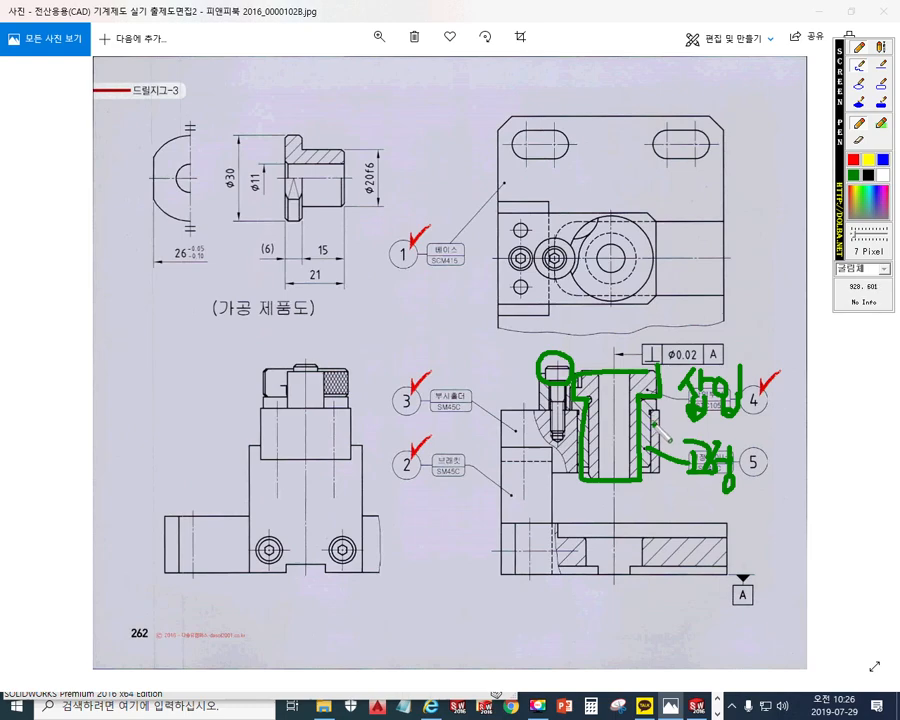
{"action": "key", "text": "Escape"}
Trace the insert bush's outline in red on both the enlarged plan view and section view.
{"action": "scroll", "coordinate": [790, 495], "scroll_direction": "up", "scroll_amount": 5}
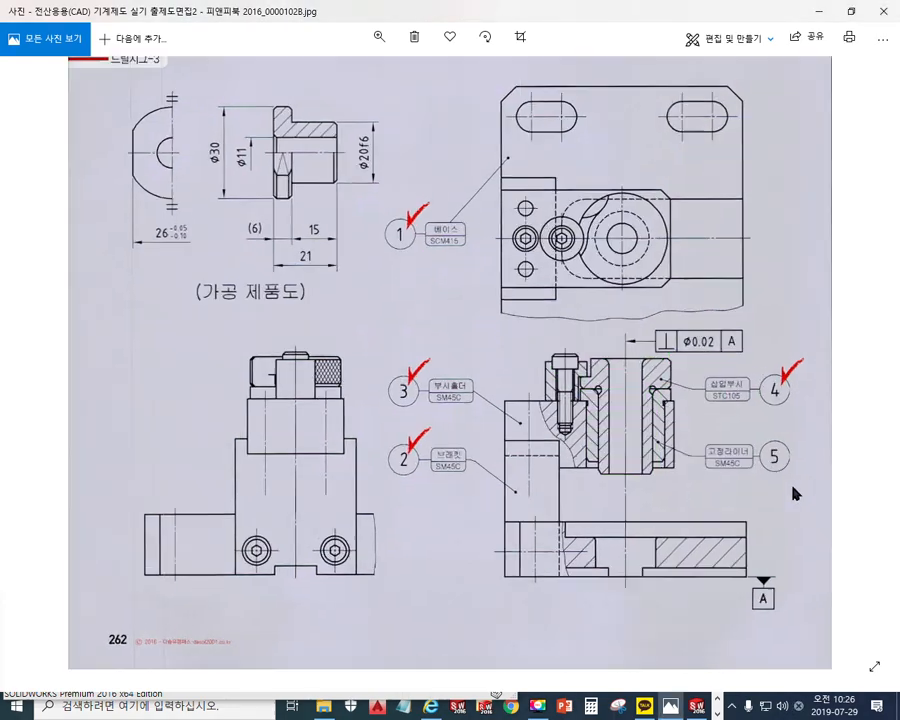
{"action": "left_click_drag", "start_coordinate": [613, 238], "coordinate": [609, 381]}
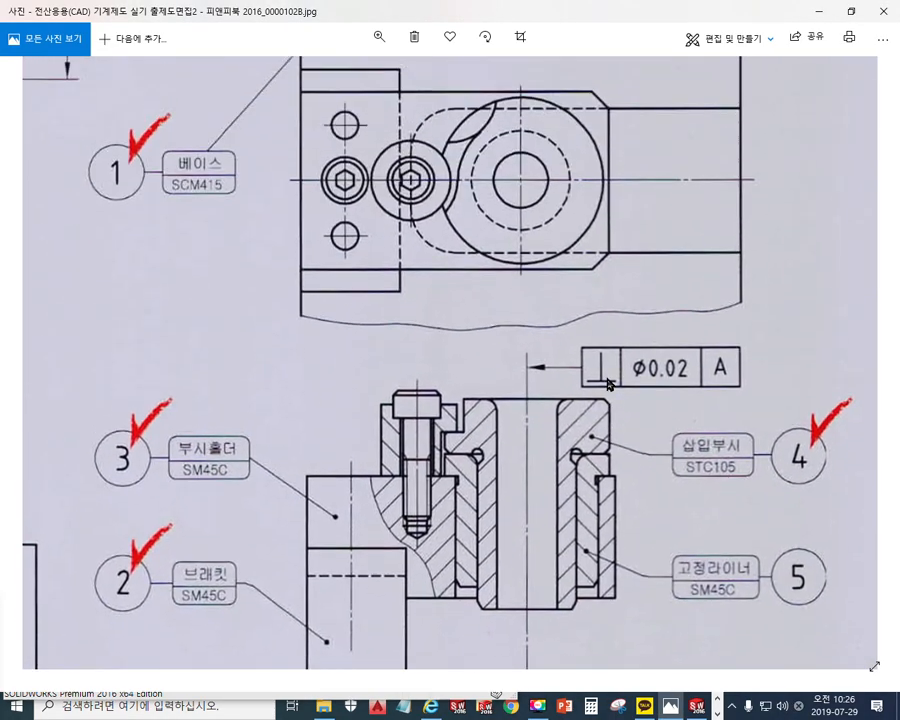
{"action": "key", "text": "F2"}
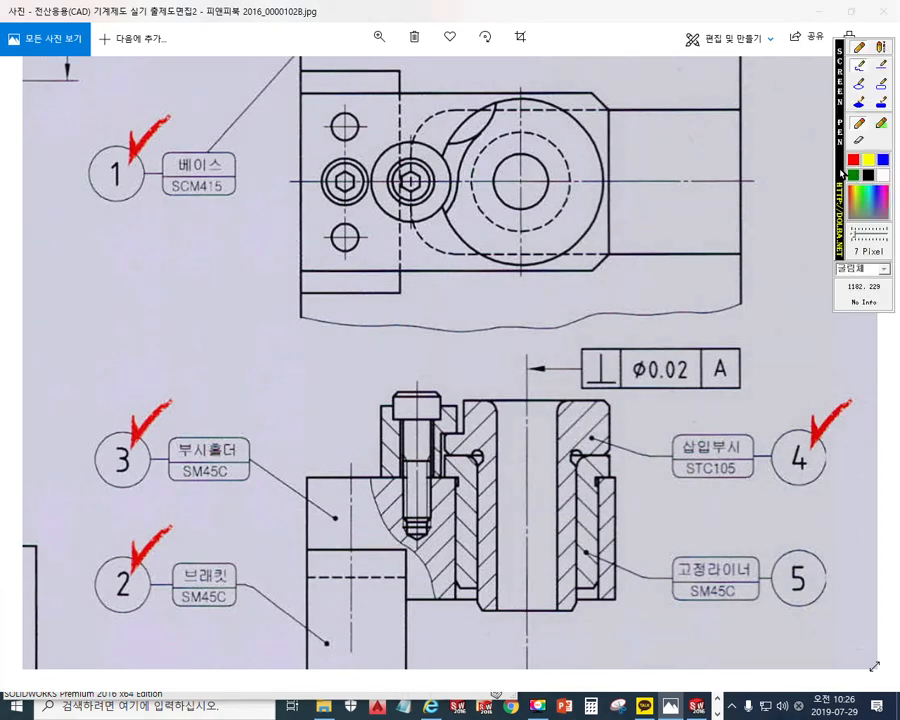
{"action": "left_click", "coordinate": [852, 160]}
{"action": "mouse_move", "coordinate": [444, 210]}
{"action": "left_mouse_down"}
{"action": "mouse_move", "coordinate": [458, 236]}
{"action": "mouse_move", "coordinate": [558, 260]}
{"action": "mouse_move", "coordinate": [602, 160]}
{"action": "mouse_move", "coordinate": [524, 92]}
{"action": "mouse_move", "coordinate": [447, 140]}
{"action": "left_mouse_up"}
{"action": "mouse_move", "coordinate": [619, 385]}
{"action": "left_mouse_down"}
{"action": "mouse_move", "coordinate": [578, 455]}
{"action": "mouse_move", "coordinate": [580, 548]}
{"action": "mouse_move", "coordinate": [533, 627]}
{"action": "mouse_move", "coordinate": [488, 470]}
{"action": "mouse_move", "coordinate": [448, 455]}
{"action": "mouse_move", "coordinate": [455, 425]}
{"action": "mouse_move", "coordinate": [484, 413]}
{"action": "mouse_move", "coordinate": [617, 399]}
{"action": "left_mouse_up"}
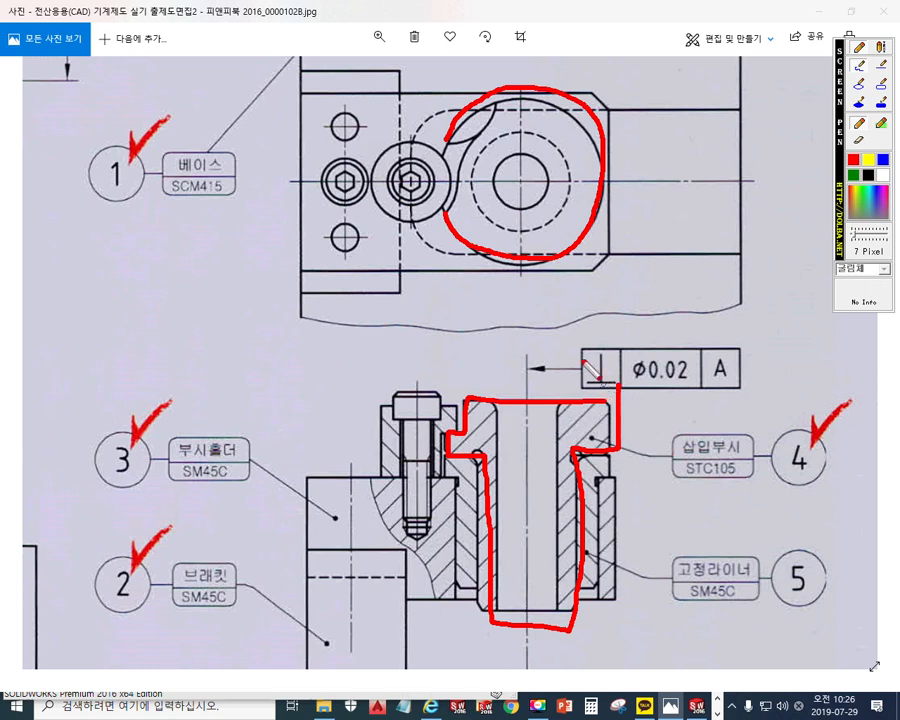
Draw a red line along the stop bolt's axis in the section, circle the bolt in the plan view, and clear the marks.
{"action": "left_click_drag", "start_coordinate": [413, 370], "coordinate": [421, 543]}
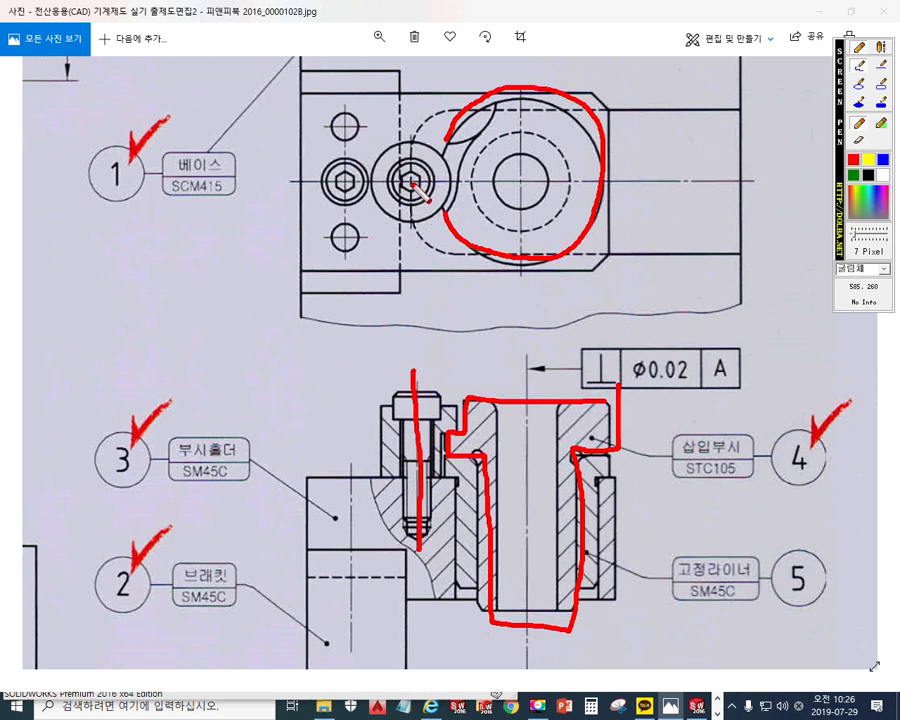
{"action": "mouse_move", "coordinate": [430, 212]}
{"action": "left_mouse_down"}
{"action": "mouse_move", "coordinate": [378, 195]}
{"action": "mouse_move", "coordinate": [440, 190]}
{"action": "mouse_move", "coordinate": [426, 213]}
{"action": "left_mouse_up"}
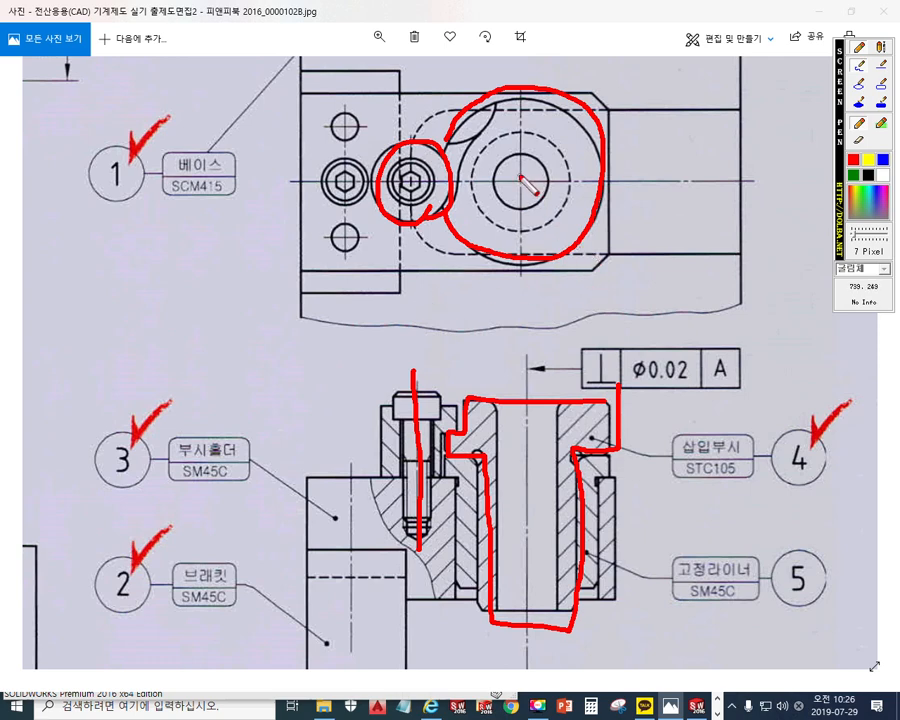
{"action": "key", "text": "Escape"}
Trace the bush's cut-out edge and notch in red on the plan view, and the notch's outer arc in blue.
{"action": "key", "text": "F12"}
{"action": "mouse_move", "coordinate": [446, 214]}
{"action": "left_mouse_down"}
{"action": "mouse_move", "coordinate": [468, 160]}
{"action": "mouse_move", "coordinate": [494, 133]}
{"action": "left_mouse_up"}
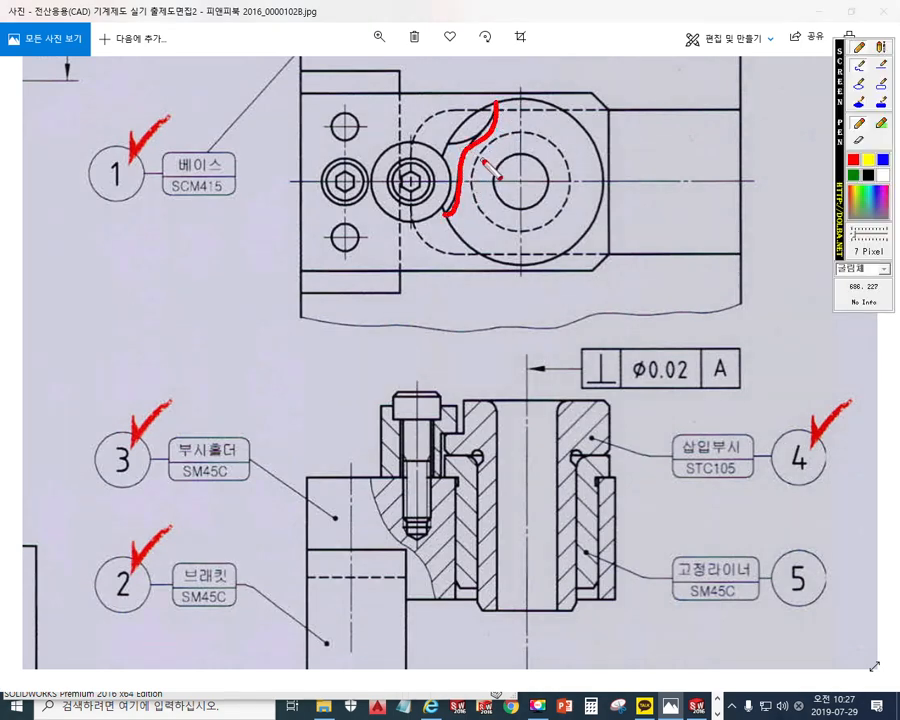
{"action": "mouse_move", "coordinate": [445, 133]}
{"action": "left_mouse_down"}
{"action": "mouse_move", "coordinate": [461, 138]}
{"action": "mouse_move", "coordinate": [488, 109]}
{"action": "mouse_move", "coordinate": [490, 90]}
{"action": "mouse_move", "coordinate": [468, 138]}
{"action": "mouse_move", "coordinate": [450, 136]}
{"action": "mouse_move", "coordinate": [491, 119]}
{"action": "left_mouse_up"}
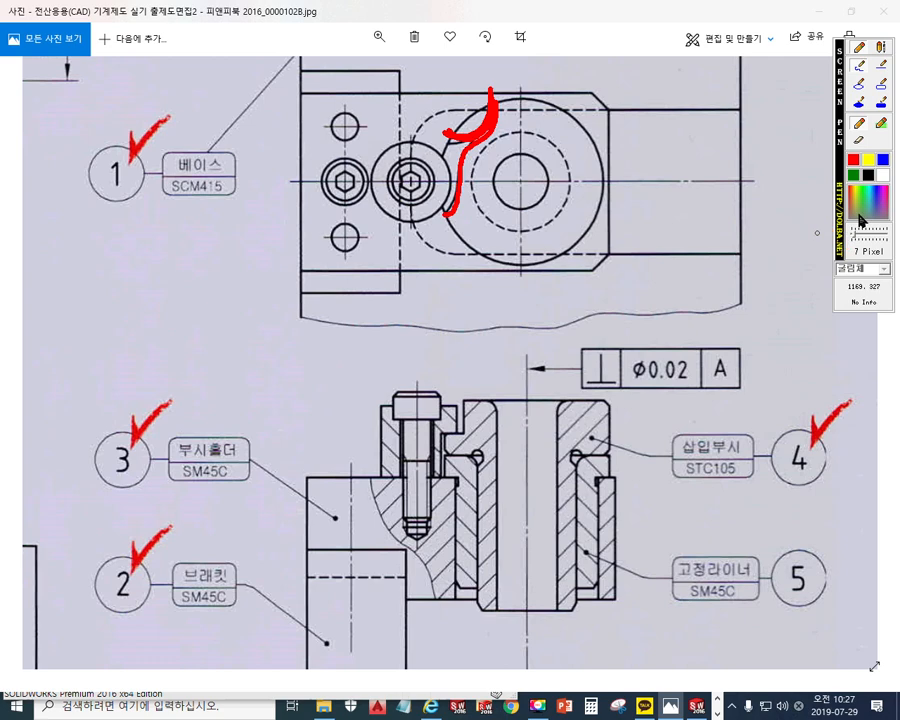
{"action": "left_click", "coordinate": [881, 160]}
{"action": "left_click_drag", "start_coordinate": [457, 137], "coordinate": [511, 119]}
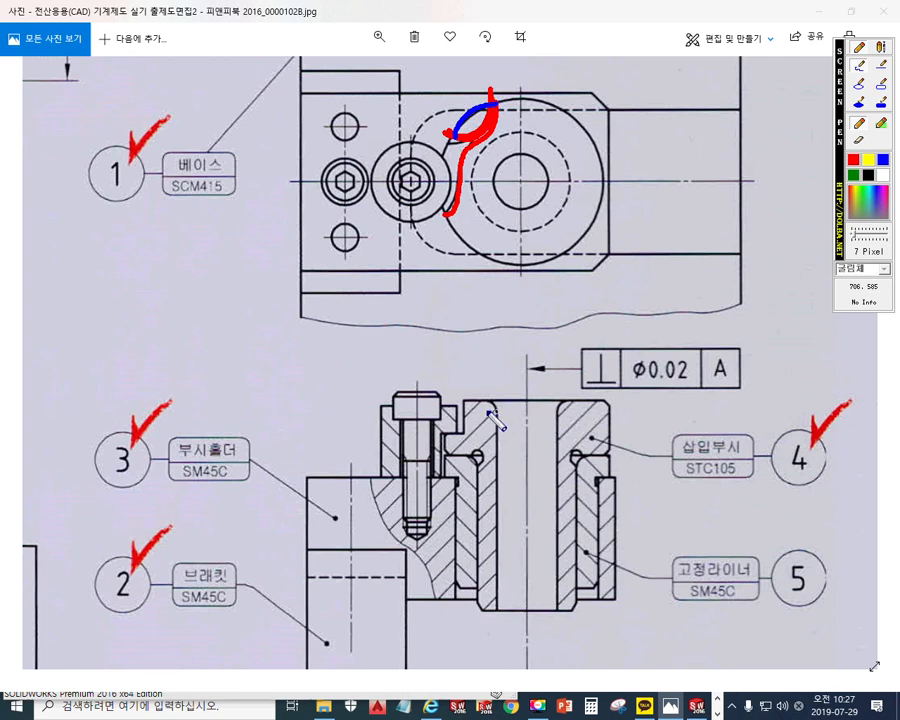
Mark both sides of the fixed liner's flange in blue on the section and draw a downward arrow above it.
{"action": "mouse_move", "coordinate": [441, 455]}
{"action": "left_mouse_down"}
{"action": "mouse_move", "coordinate": [442, 475]}
{"action": "mouse_move", "coordinate": [478, 455]}
{"action": "left_mouse_up"}
{"action": "mouse_move", "coordinate": [582, 457]}
{"action": "left_mouse_down"}
{"action": "mouse_move", "coordinate": [609, 455]}
{"action": "mouse_move", "coordinate": [597, 479]}
{"action": "left_mouse_up"}
{"action": "mouse_move", "coordinate": [455, 308]}
{"action": "left_mouse_down"}
{"action": "mouse_move", "coordinate": [457, 372]}
{"action": "mouse_move", "coordinate": [467, 350]}
{"action": "left_mouse_up"}
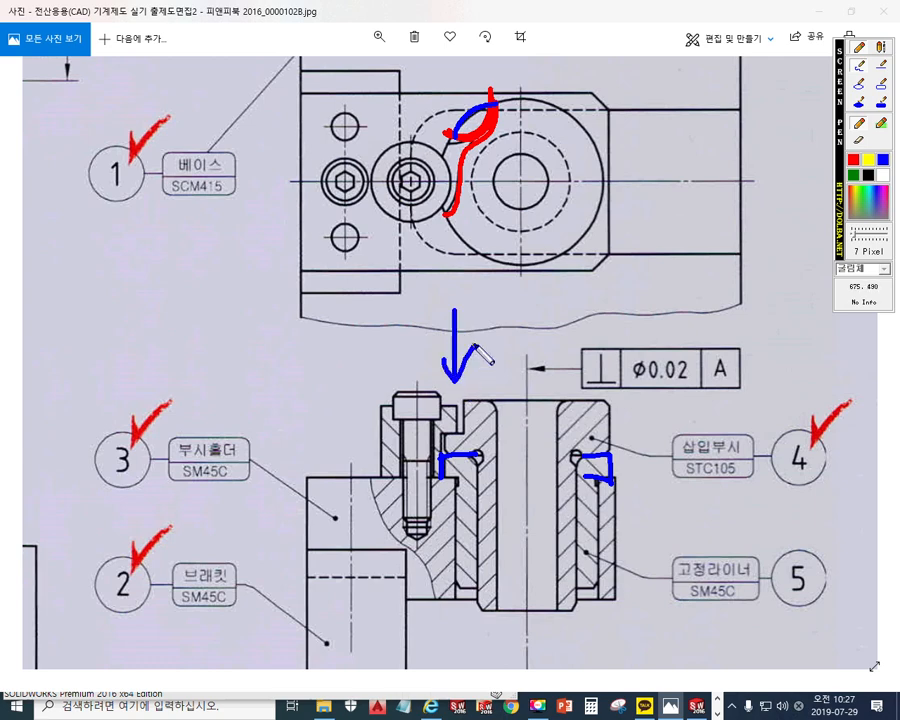
Point a blue arrow labelled "고정" at the bush notch, mark the bush's step in the section, and clear the marks.
{"action": "mouse_move", "coordinate": [470, 112]}
{"action": "left_mouse_down"}
{"action": "mouse_move", "coordinate": [437, 54]}
{"action": "mouse_move", "coordinate": [470, 112]}
{"action": "mouse_move", "coordinate": [486, 84]}
{"action": "left_mouse_up"}
{"action": "mouse_move", "coordinate": [434, 13]}
{"action": "left_mouse_down"}
{"action": "mouse_move", "coordinate": [456, 20]}
{"action": "mouse_move", "coordinate": [447, 36]}
{"action": "left_mouse_up"}
{"action": "mouse_move", "coordinate": [434, 38]}
{"action": "left_mouse_down"}
{"action": "mouse_move", "coordinate": [480, 30]}
{"action": "mouse_move", "coordinate": [498, 40]}
{"action": "mouse_move", "coordinate": [500, 55]}
{"action": "left_mouse_up"}
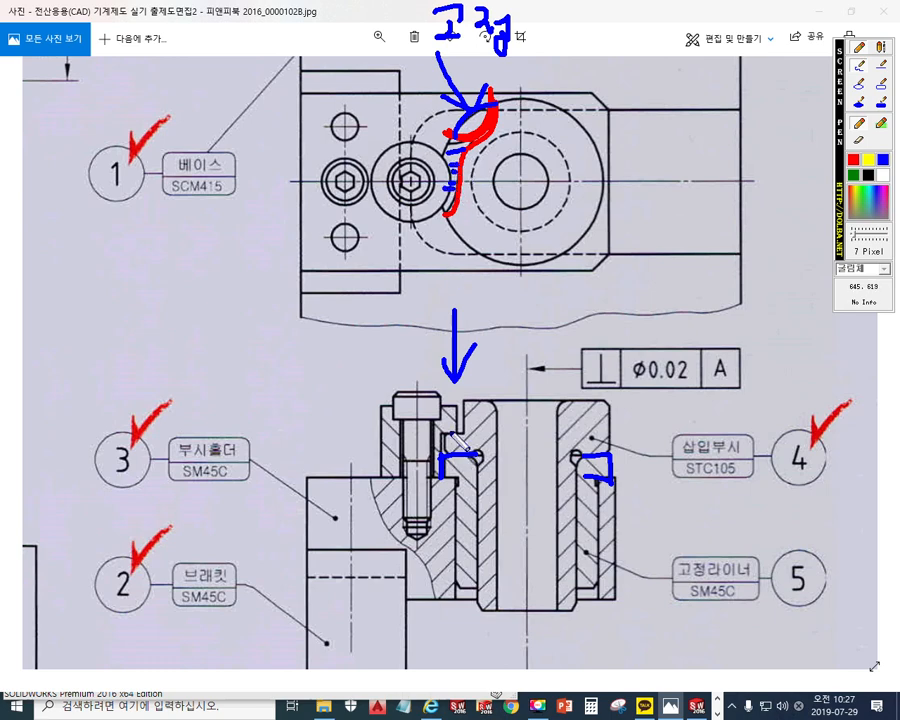
{"action": "left_click_drag", "start_coordinate": [442, 431], "coordinate": [467, 430]}
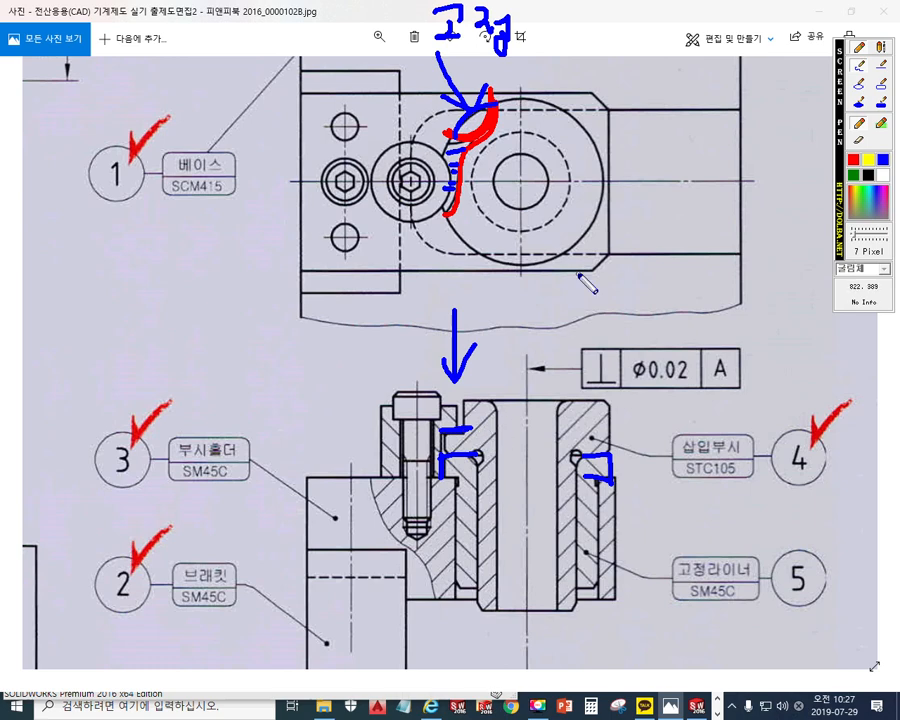
{"action": "key", "text": "Escape"}
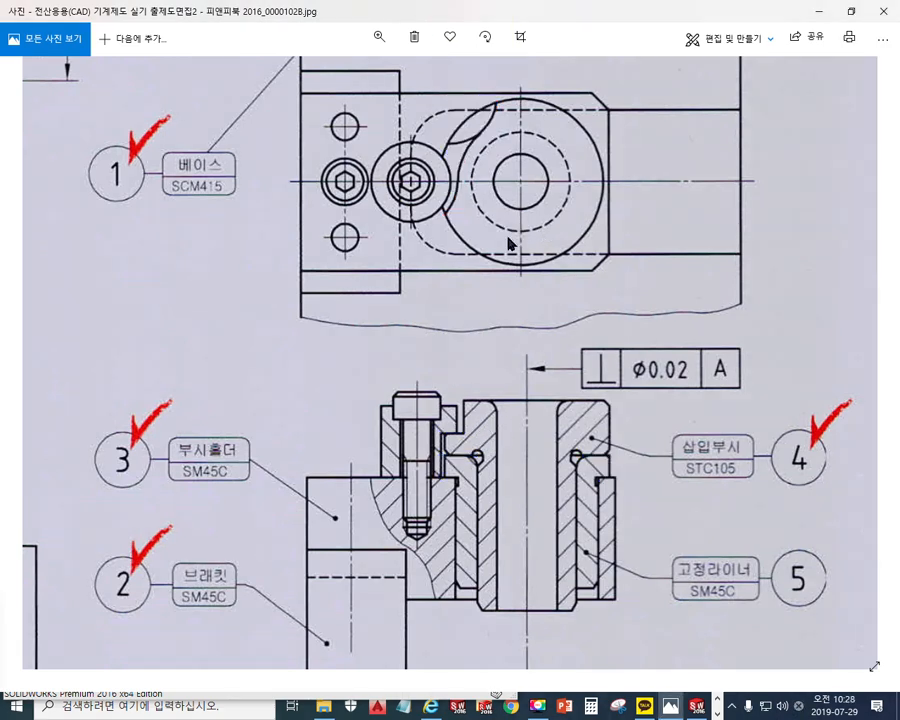
Mark the centre distance between the stop bolt and bush in blue on the plan view, label it 20, and clear the marks.
{"action": "key", "text": "F12"}
{"action": "left_click_drag", "start_coordinate": [411, 133], "coordinate": [415, 240]}
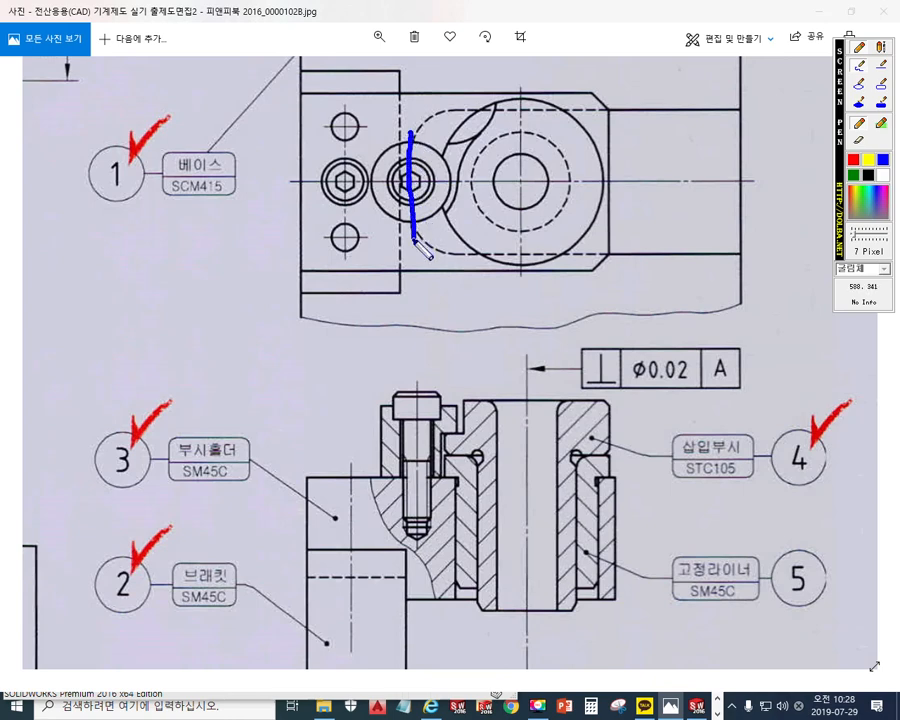
{"action": "left_click_drag", "start_coordinate": [519, 110], "coordinate": [520, 272]}
{"action": "mouse_move", "coordinate": [430, 226]}
{"action": "left_mouse_down"}
{"action": "mouse_move", "coordinate": [514, 226]}
{"action": "mouse_move", "coordinate": [486, 243]}
{"action": "mouse_move", "coordinate": [422, 219]}
{"action": "mouse_move", "coordinate": [436, 242]}
{"action": "left_mouse_up"}
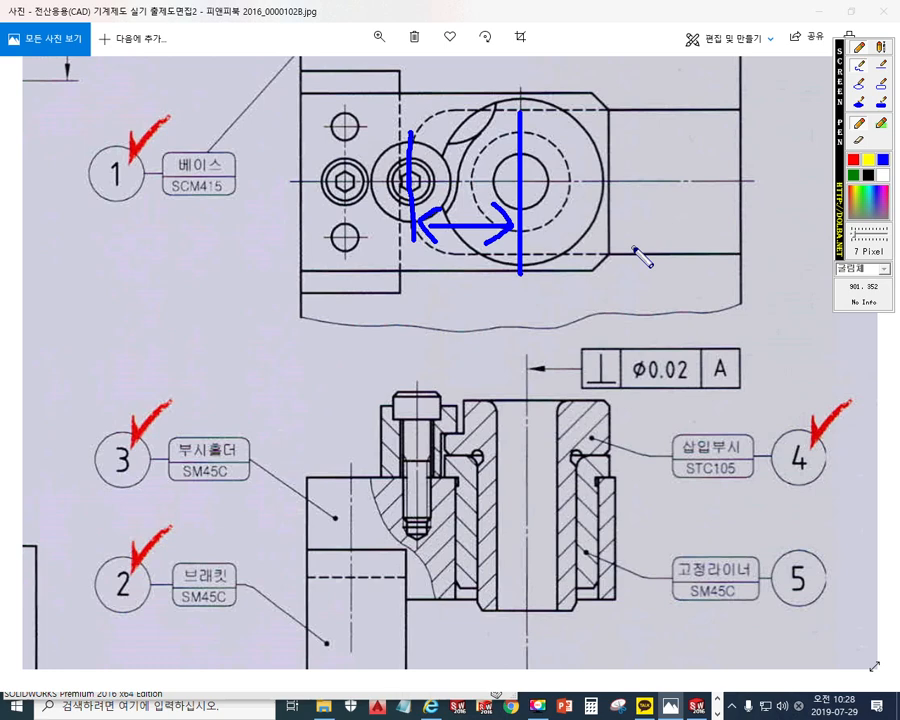
{"action": "mouse_move", "coordinate": [440, 258]}
{"action": "left_mouse_down"}
{"action": "mouse_move", "coordinate": [462, 297]}
{"action": "mouse_move", "coordinate": [489, 271]}
{"action": "left_mouse_up"}
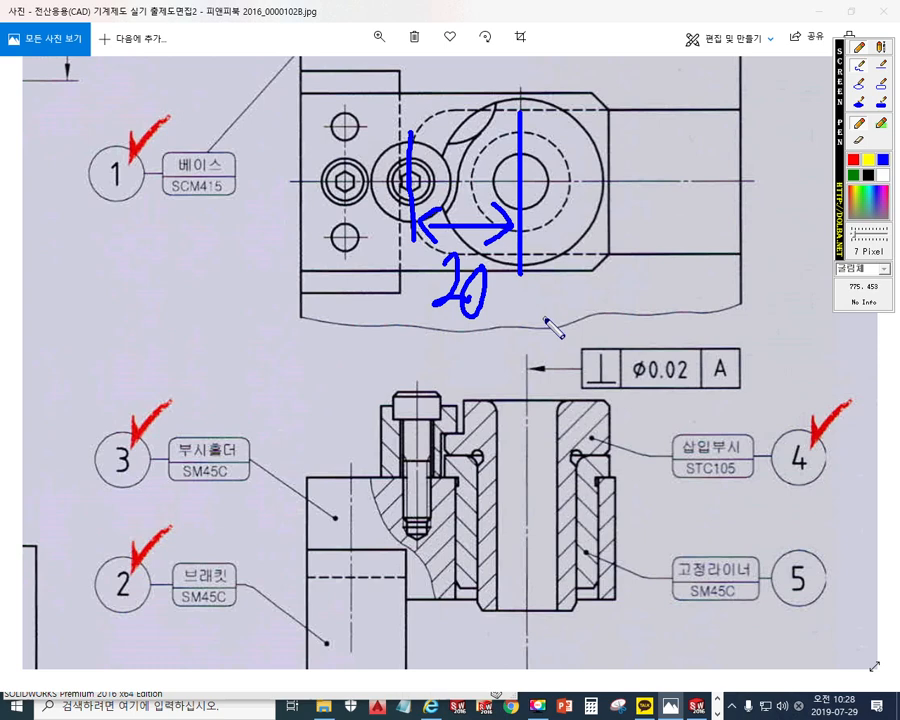
{"action": "key", "text": "Escape"}
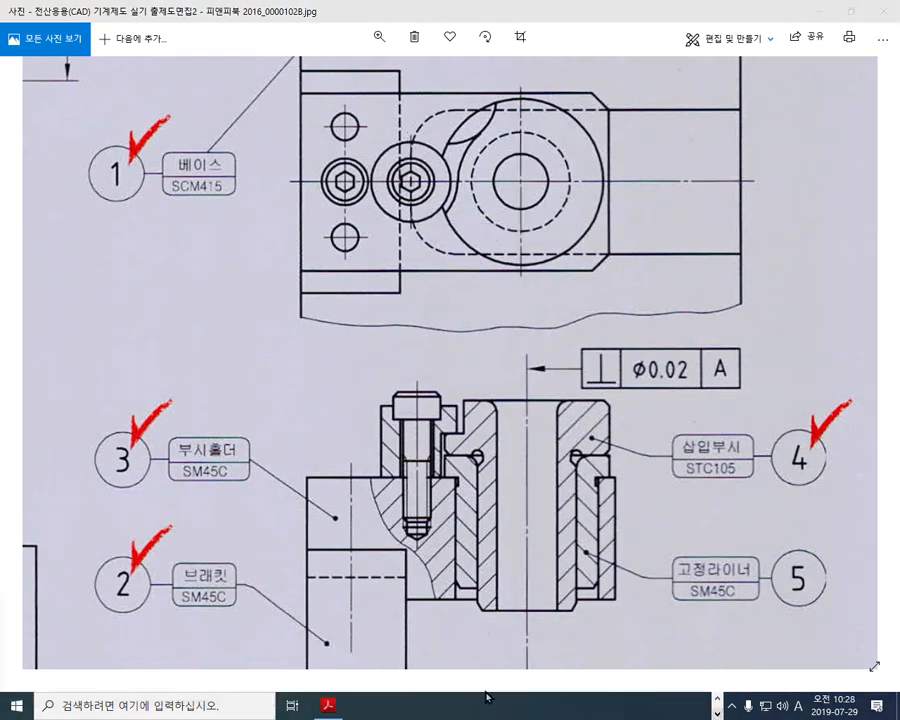
Switch to the KS machine drawing standards PDF in Acrobat Reader and handwrite "드릴지그" in blue over the drawing beside it.
{"action": "left_click", "coordinate": [327, 705]}
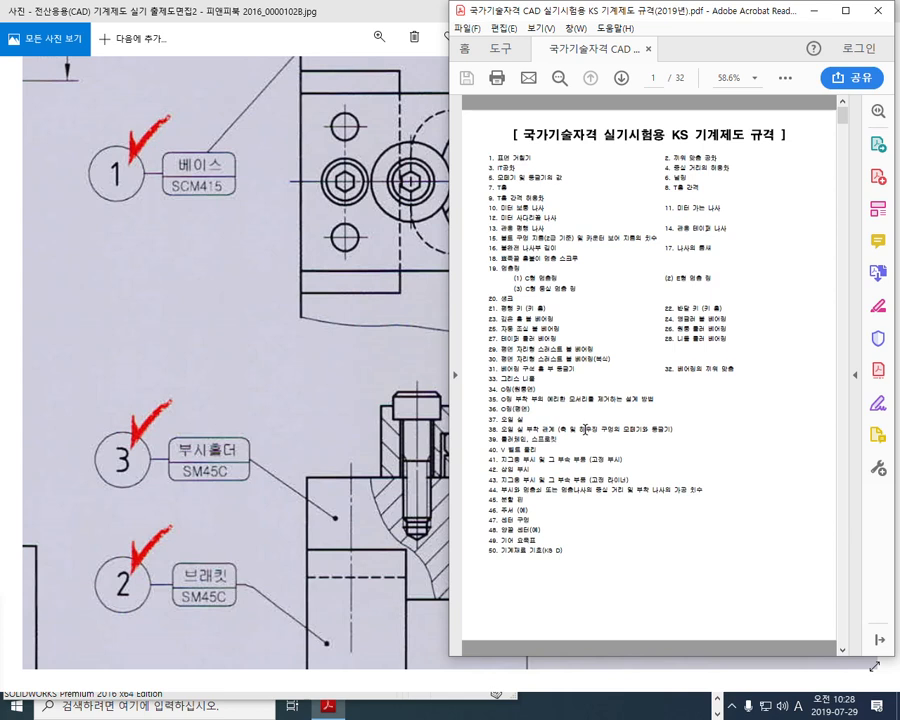
{"action": "key", "text": "F2"}
{"action": "mouse_move", "coordinate": [64, 87]}
{"action": "left_mouse_down"}
{"action": "mouse_move", "coordinate": [107, 86]}
{"action": "mouse_move", "coordinate": [91, 110]}
{"action": "mouse_move", "coordinate": [104, 119]}
{"action": "mouse_move", "coordinate": [137, 106]}
{"action": "left_mouse_up"}
{"action": "left_click_drag", "start_coordinate": [147, 77], "coordinate": [149, 114]}
{"action": "left_click_drag", "start_coordinate": [178, 73], "coordinate": [206, 125]}
{"action": "left_click_drag", "start_coordinate": [229, 77], "coordinate": [241, 105]}
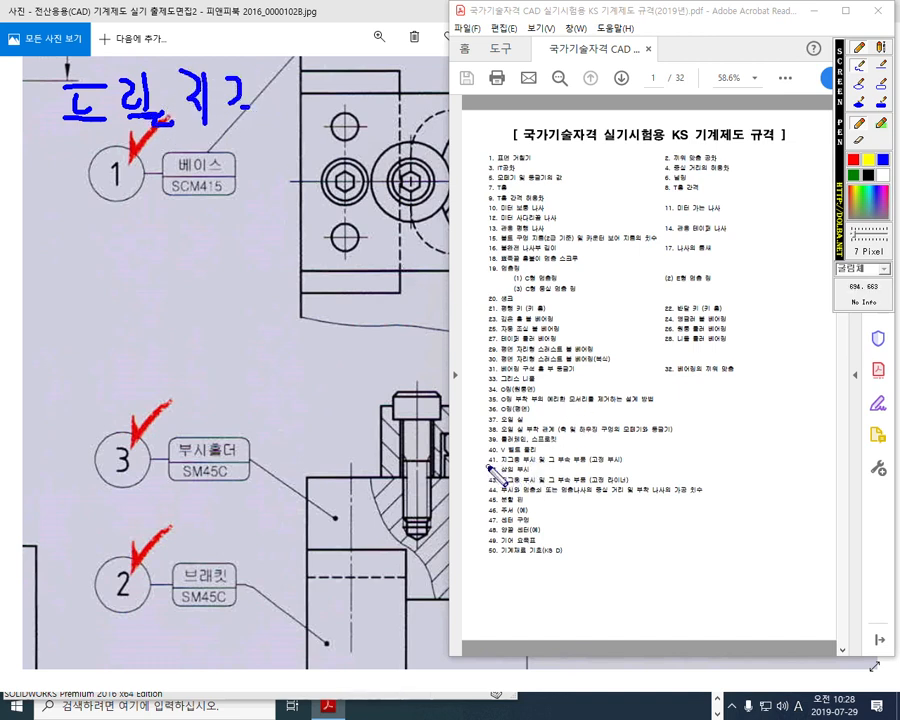
Underline items 41 to 43 in the standards index in blue, clear the marks, and underline item 44.
{"action": "left_click_drag", "start_coordinate": [486, 466], "coordinate": [632, 466]}
{"action": "mouse_move", "coordinate": [485, 474]}
{"action": "left_mouse_down"}
{"action": "mouse_move", "coordinate": [529, 475]}
{"action": "mouse_move", "coordinate": [544, 490]}
{"action": "mouse_move", "coordinate": [651, 489]}
{"action": "left_mouse_up"}
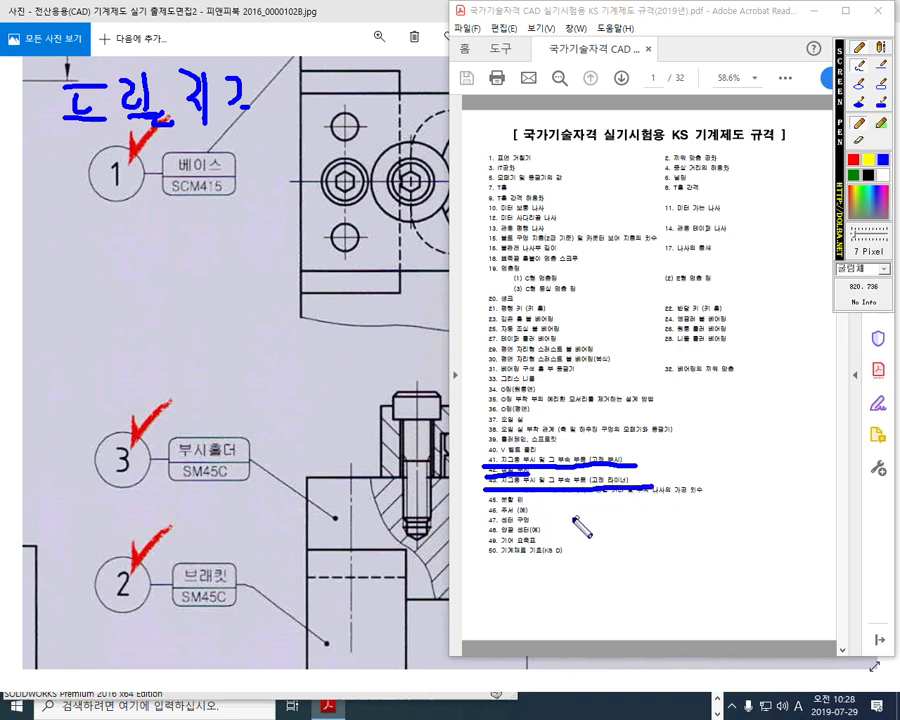
{"action": "key", "text": "Escape"}
{"action": "key", "text": "F2"}
{"action": "left_click_drag", "start_coordinate": [487, 495], "coordinate": [710, 496]}
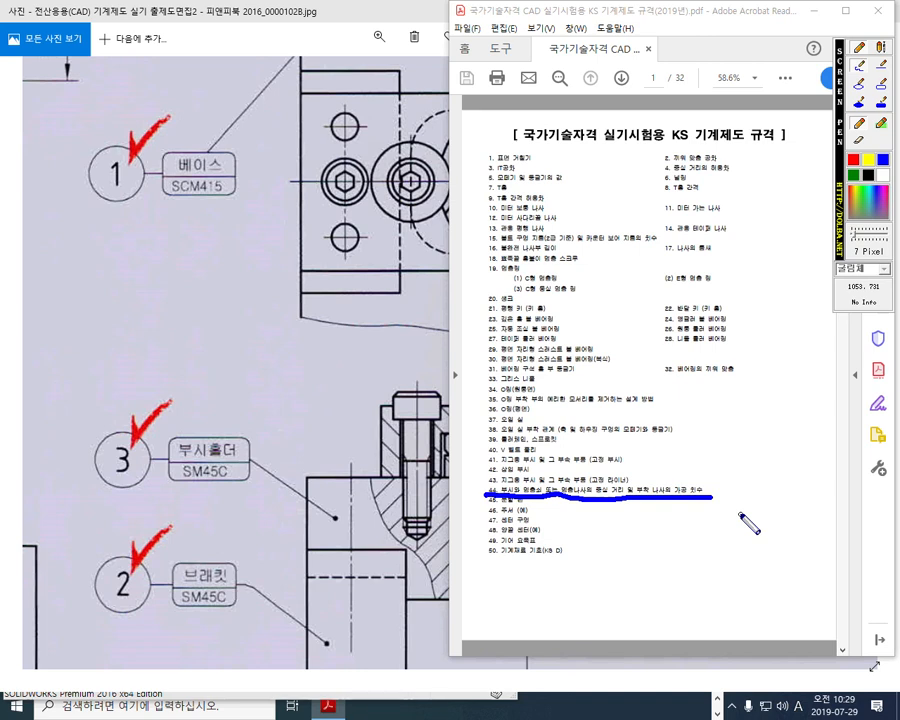
Draw a blue arrow from index item 44 to the stop bolt, mark the bolt-to-bush centre distance, and clear the marks.
{"action": "mouse_move", "coordinate": [492, 494]}
{"action": "left_mouse_down"}
{"action": "mouse_move", "coordinate": [351, 421]}
{"action": "mouse_move", "coordinate": [412, 228]}
{"action": "mouse_move", "coordinate": [395, 266]}
{"action": "left_mouse_up"}
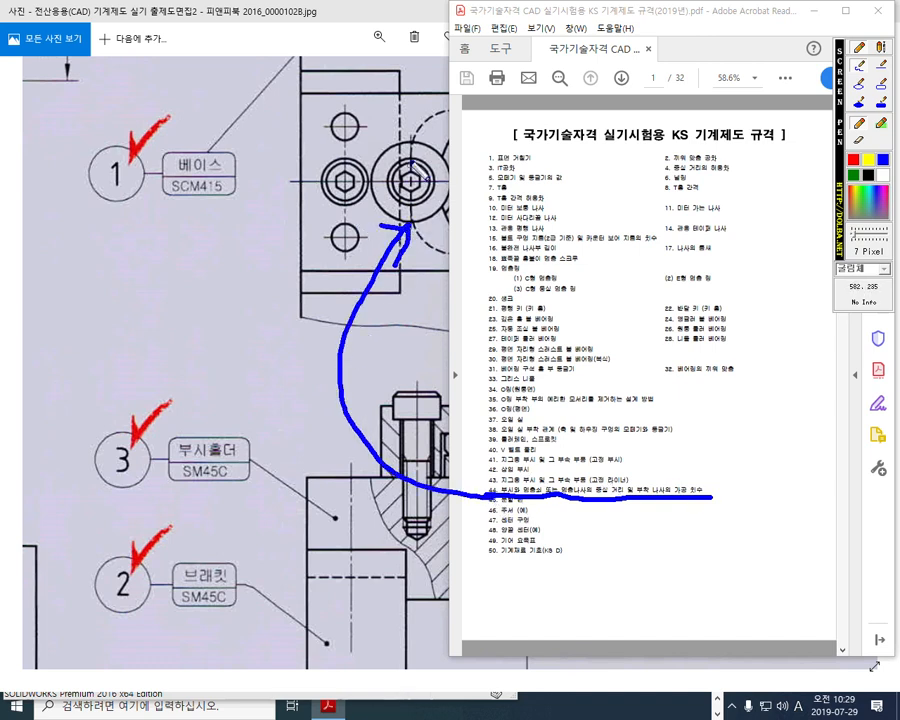
{"action": "left_click_drag", "start_coordinate": [411, 138], "coordinate": [411, 223]}
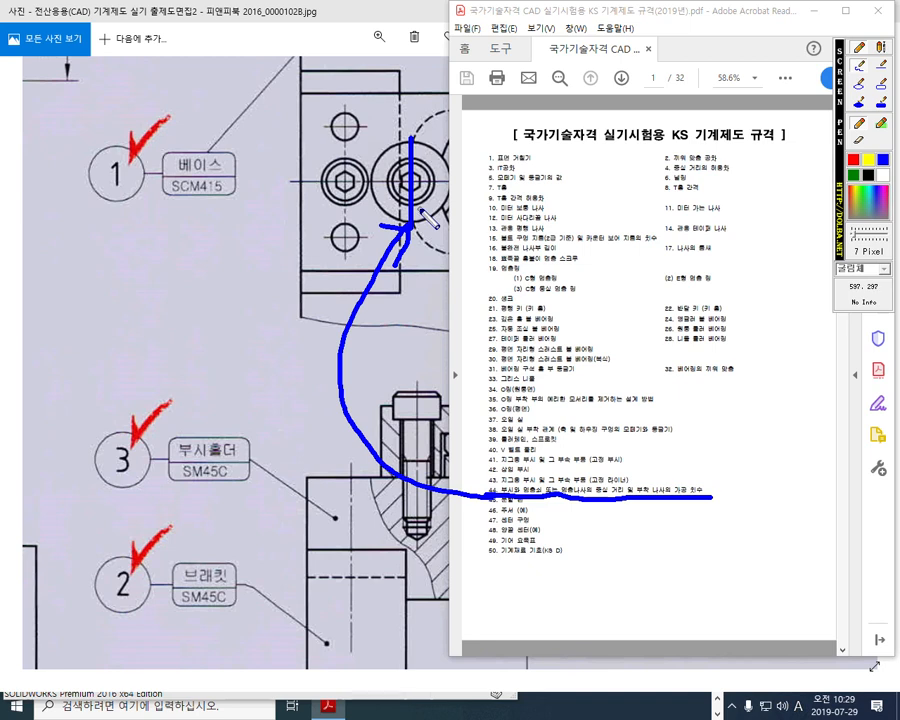
{"action": "mouse_move", "coordinate": [512, 130]}
{"action": "left_mouse_down"}
{"action": "mouse_move", "coordinate": [495, 110]}
{"action": "mouse_move", "coordinate": [520, 252]}
{"action": "mouse_move", "coordinate": [502, 102]}
{"action": "left_mouse_up"}
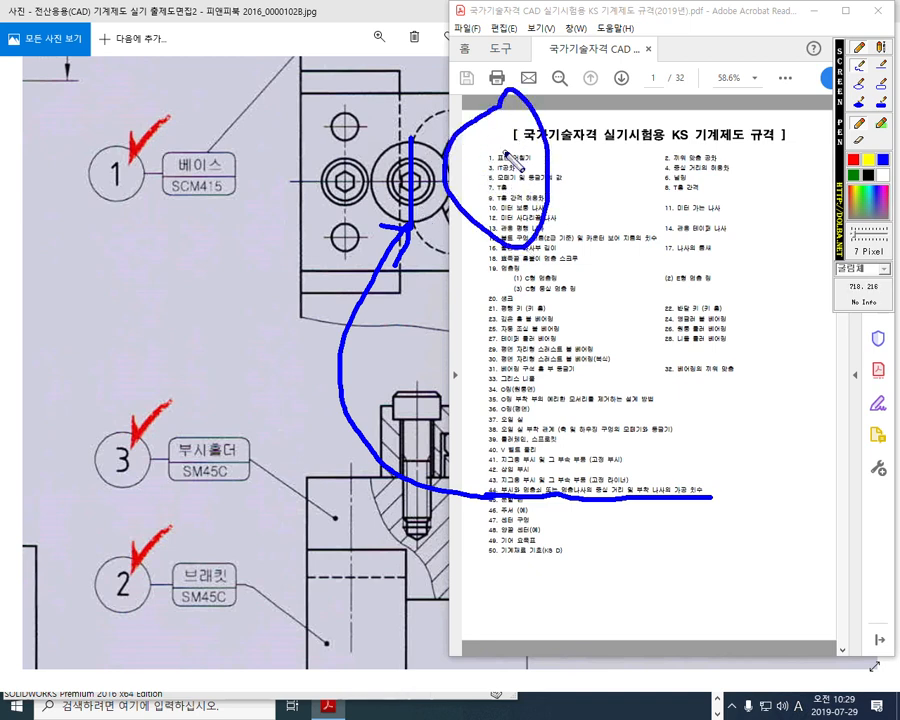
{"action": "mouse_move", "coordinate": [413, 193]}
{"action": "left_mouse_down"}
{"action": "mouse_move", "coordinate": [480, 193]}
{"action": "mouse_move", "coordinate": [484, 210]}
{"action": "left_mouse_up"}
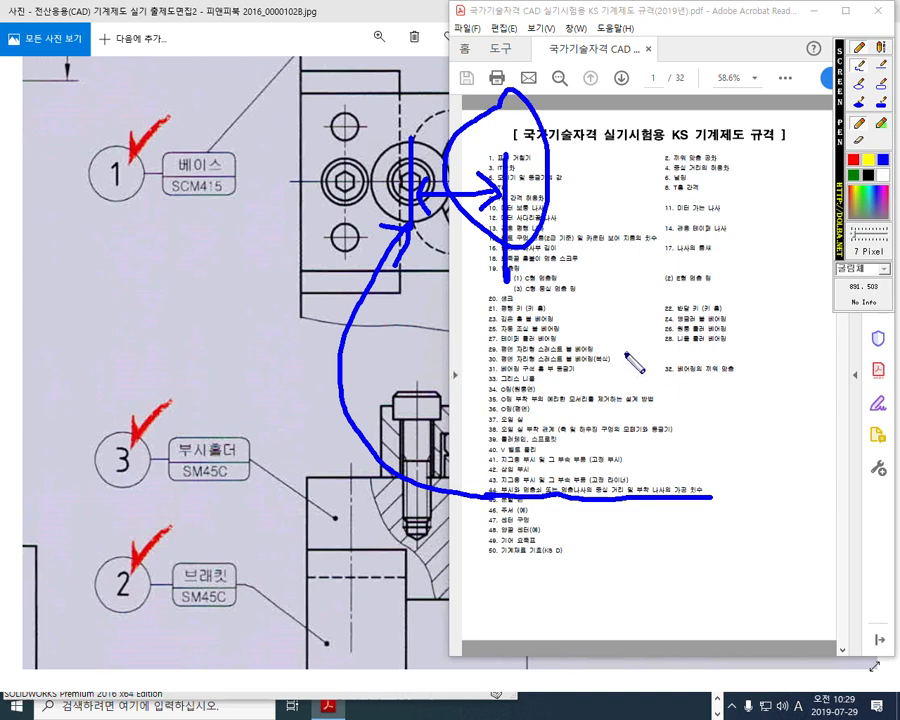
{"action": "key", "text": "Escape"}
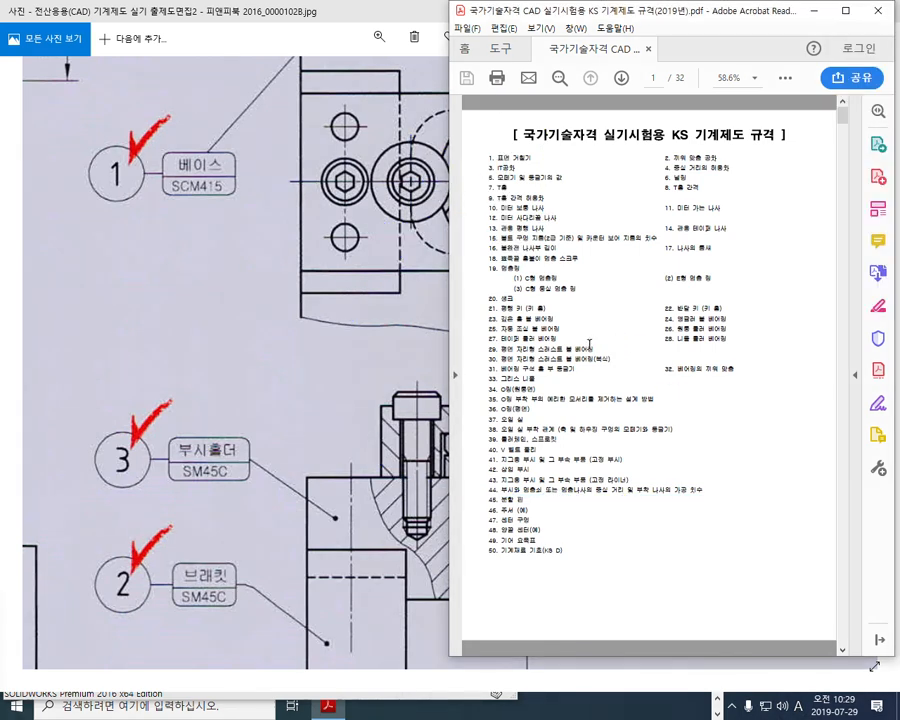
Find section 44 on bush and stop screw centre distances on page 26 of the standards PDF.
{"action": "left_click_drag", "start_coordinate": [843, 121], "coordinate": [831, 545]}
{"action": "scroll", "coordinate": [805, 352], "scroll_direction": "up", "scroll_amount": 1}
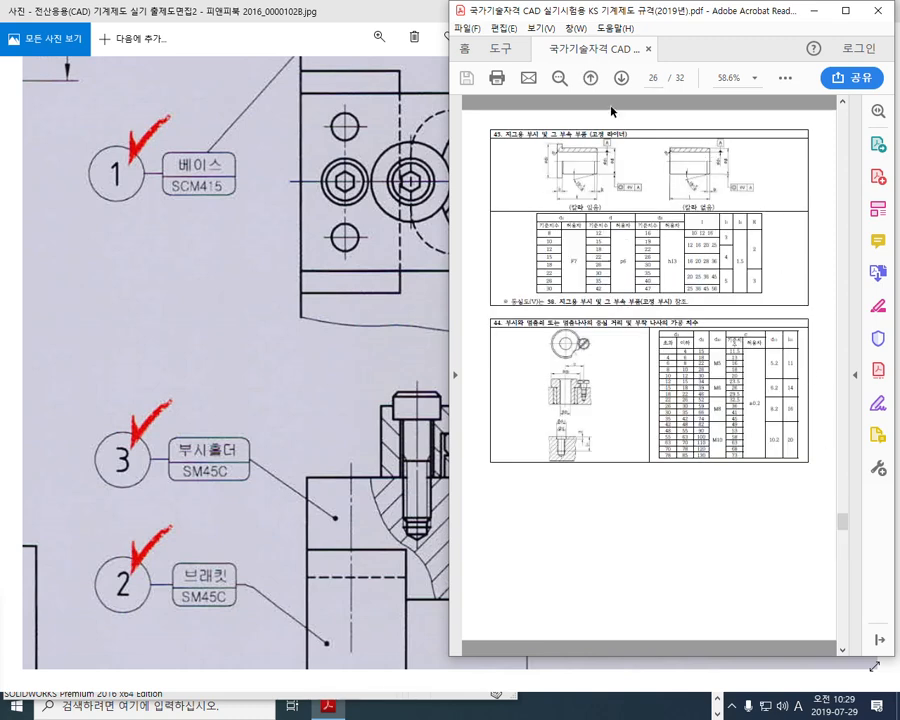
{"action": "scroll", "coordinate": [536, 367], "scroll_direction": "up", "scroll_amount": 3, "text": "ctrl"}
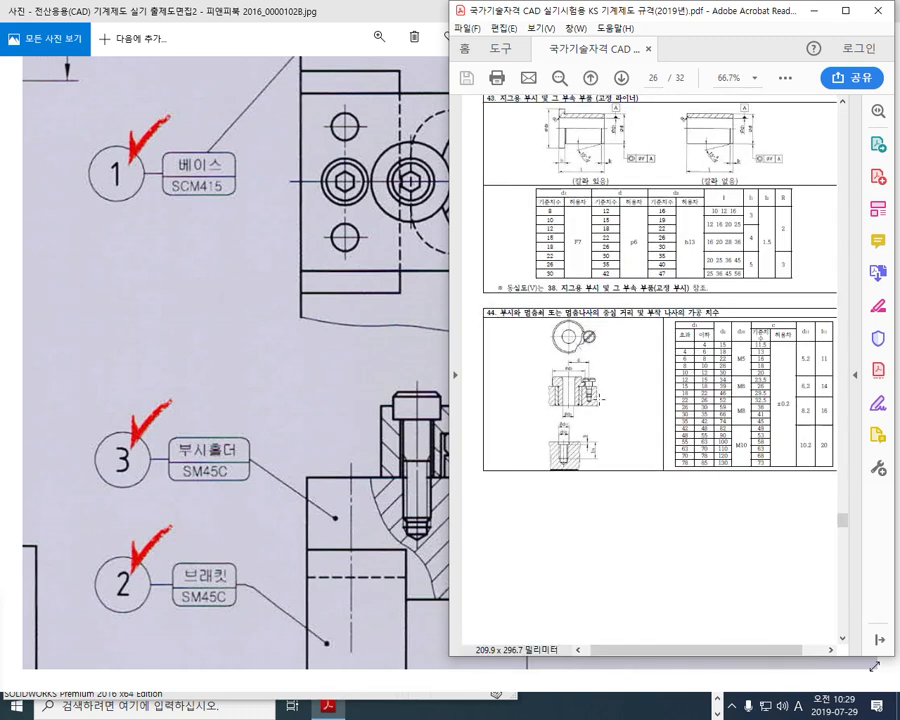
{"action": "scroll", "coordinate": [571, 382], "scroll_direction": "down", "scroll_amount": 1, "text": "ctrl"}
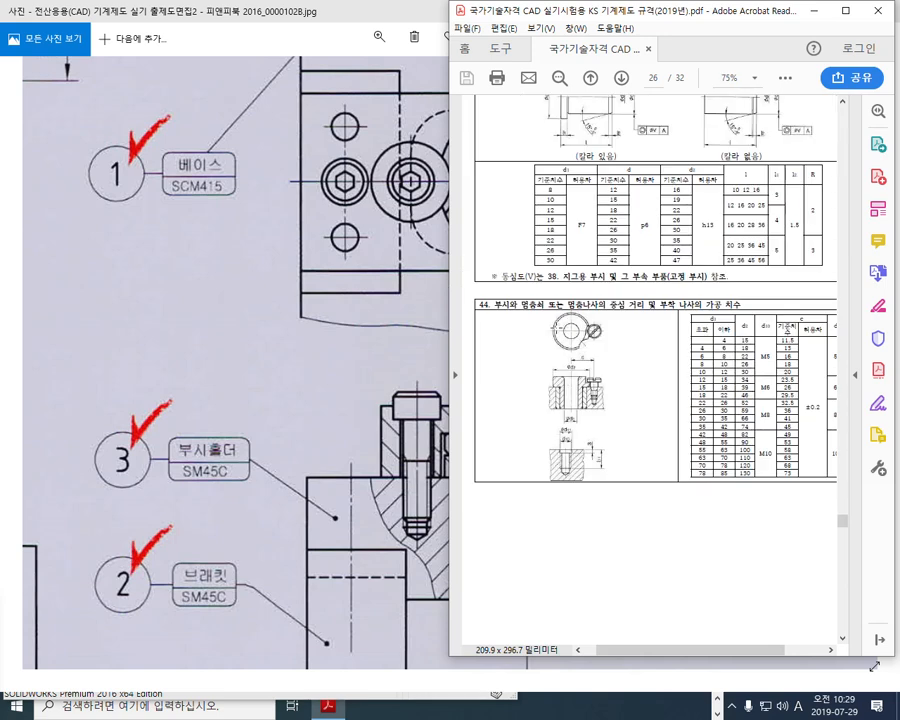
Widen the PDF window and enlarge section 44 to 150% so its figures and table can be read together.
{"action": "left_click_drag", "start_coordinate": [443, 334], "coordinate": [344, 330]}
{"action": "scroll", "coordinate": [350, 345], "scroll_direction": "up", "scroll_amount": 1, "text": "ctrl"}
{"action": "scroll", "coordinate": [418, 368], "scroll_direction": "up", "scroll_amount": 1, "text": "ctrl"}
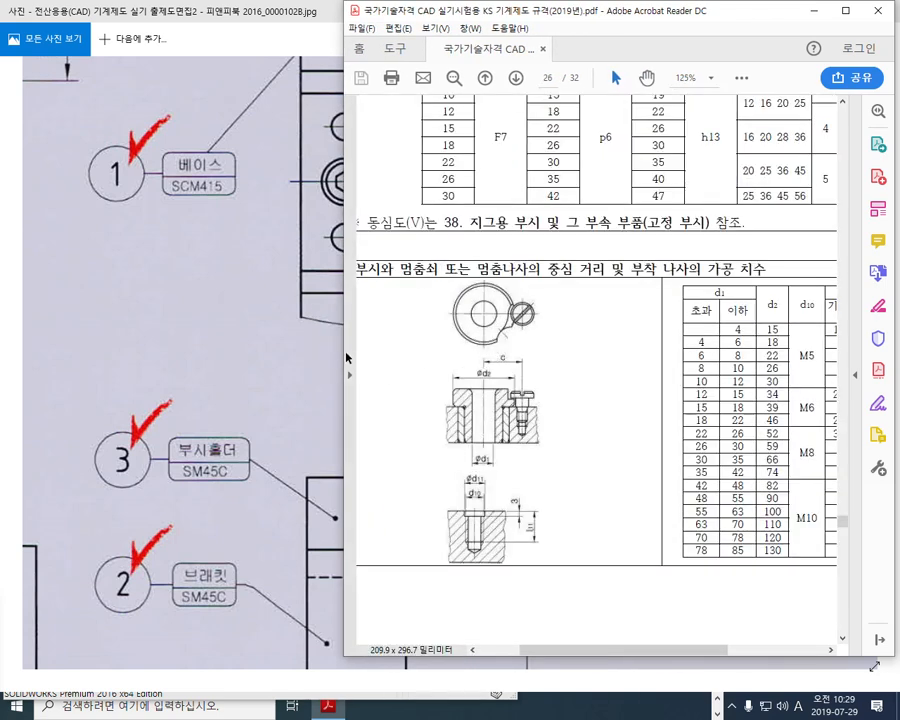
{"action": "left_click_drag", "start_coordinate": [332, 350], "coordinate": [22, 337]}
{"action": "scroll", "coordinate": [290, 363], "scroll_direction": "up", "scroll_amount": 1, "text": "ctrl"}
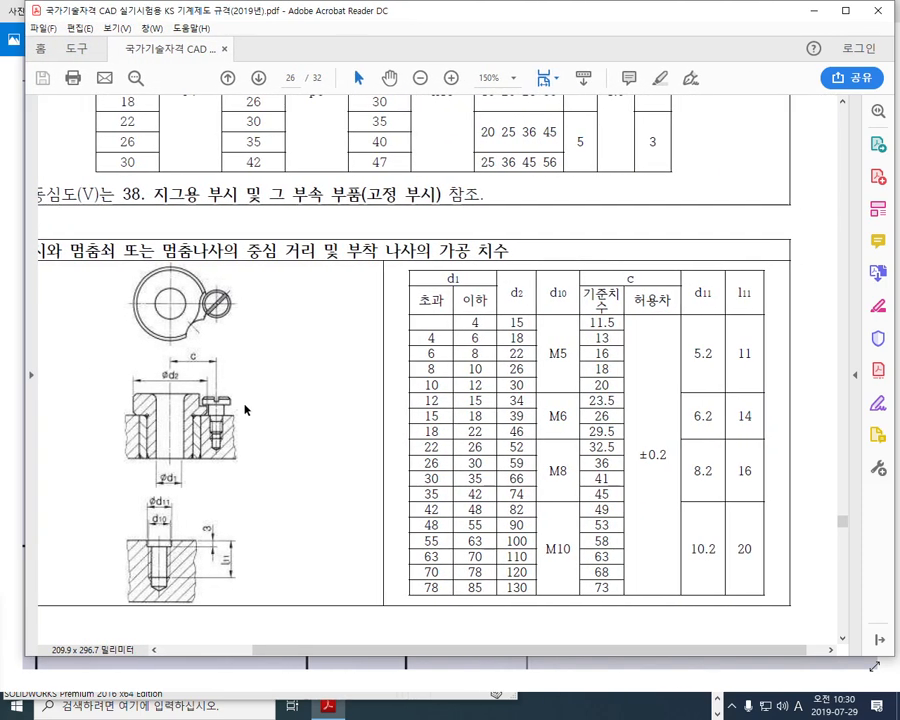
{"action": "left_click_drag", "start_coordinate": [575, 651], "coordinate": [528, 651]}
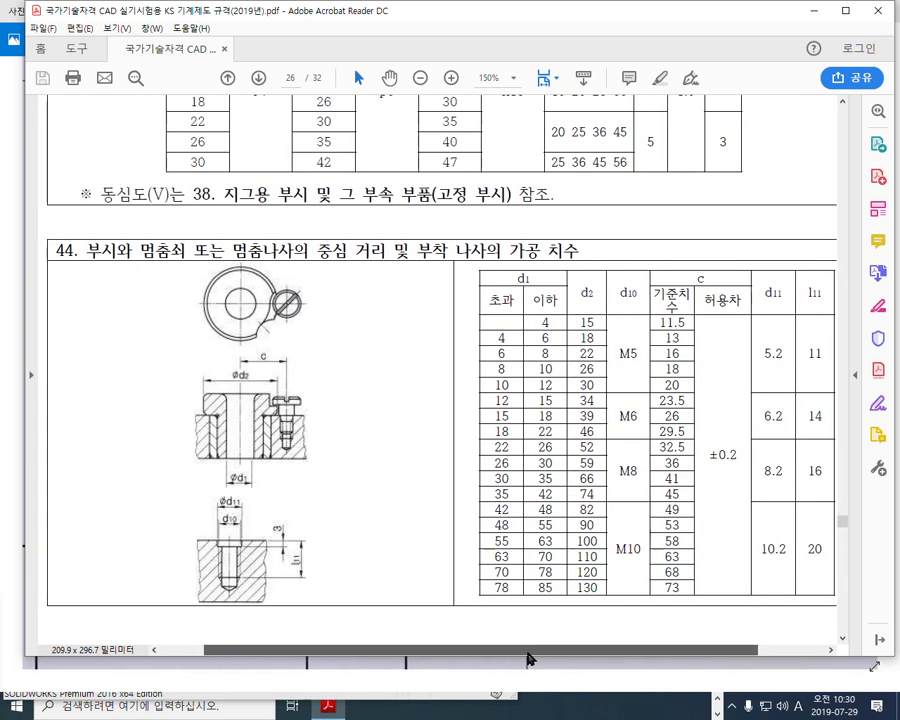
Mark the bush-to-screw centre distance in blue as C = 20, circle the c column heading, and underline its value 20.
{"action": "key", "text": "F12"}
{"action": "left_click_drag", "start_coordinate": [290, 342], "coordinate": [287, 405]}
{"action": "left_click_drag", "start_coordinate": [240, 337], "coordinate": [240, 405]}
{"action": "mouse_move", "coordinate": [276, 332]}
{"action": "left_mouse_down"}
{"action": "mouse_move", "coordinate": [263, 345]}
{"action": "mouse_move", "coordinate": [274, 356]}
{"action": "mouse_move", "coordinate": [318, 340]}
{"action": "mouse_move", "coordinate": [318, 349]}
{"action": "mouse_move", "coordinate": [346, 323]}
{"action": "mouse_move", "coordinate": [352, 346]}
{"action": "mouse_move", "coordinate": [363, 345]}
{"action": "mouse_move", "coordinate": [366, 328]}
{"action": "left_mouse_up"}
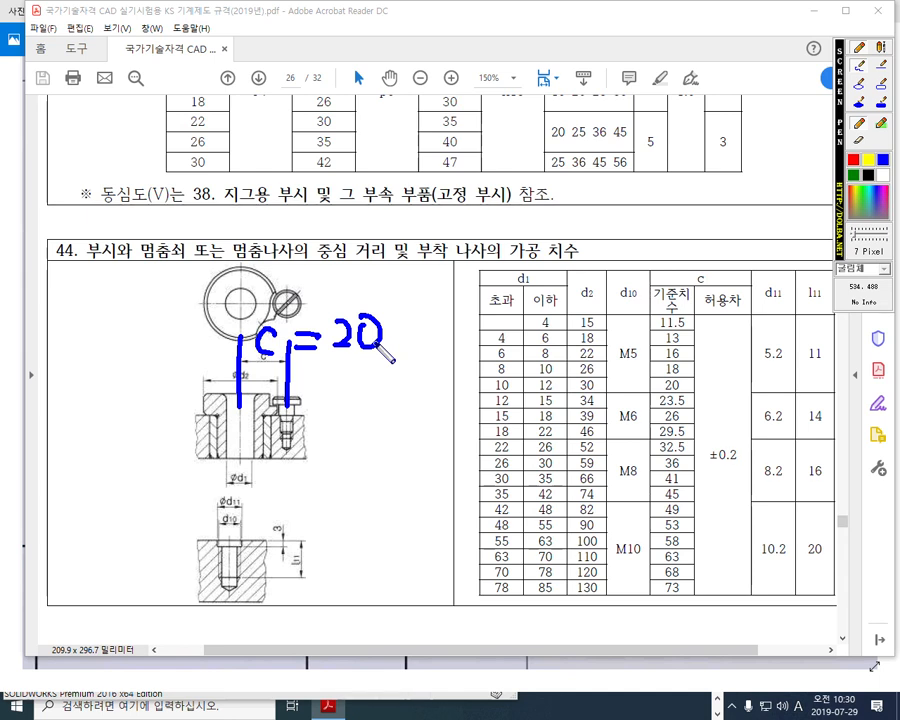
{"action": "mouse_move", "coordinate": [712, 300]}
{"action": "left_mouse_down"}
{"action": "mouse_move", "coordinate": [680, 268]}
{"action": "mouse_move", "coordinate": [718, 268]}
{"action": "mouse_move", "coordinate": [716, 280]}
{"action": "left_mouse_up"}
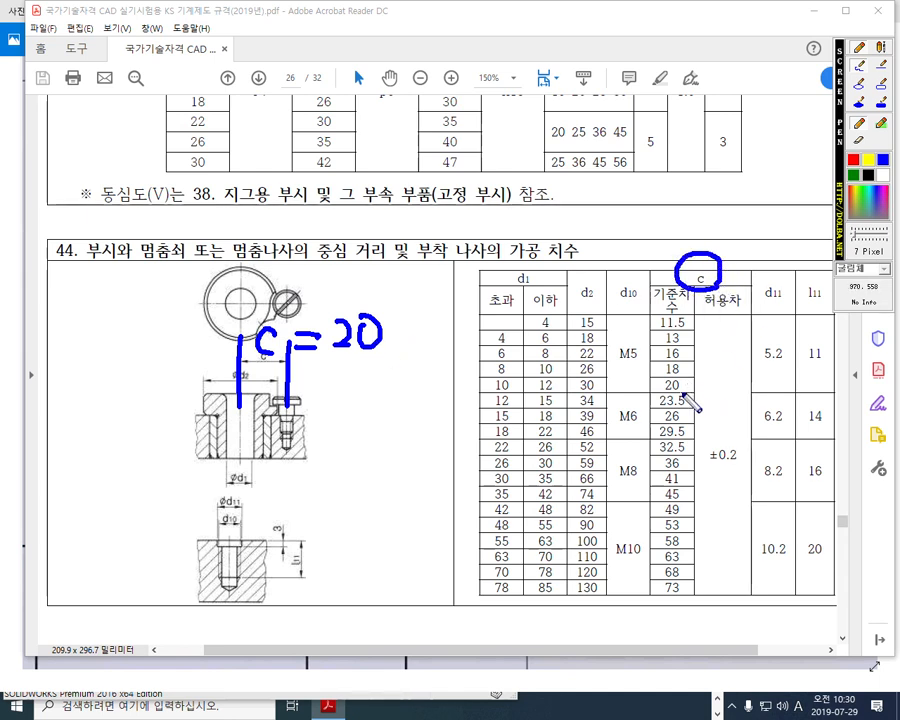
{"action": "left_click_drag", "start_coordinate": [690, 387], "coordinate": [650, 390]}
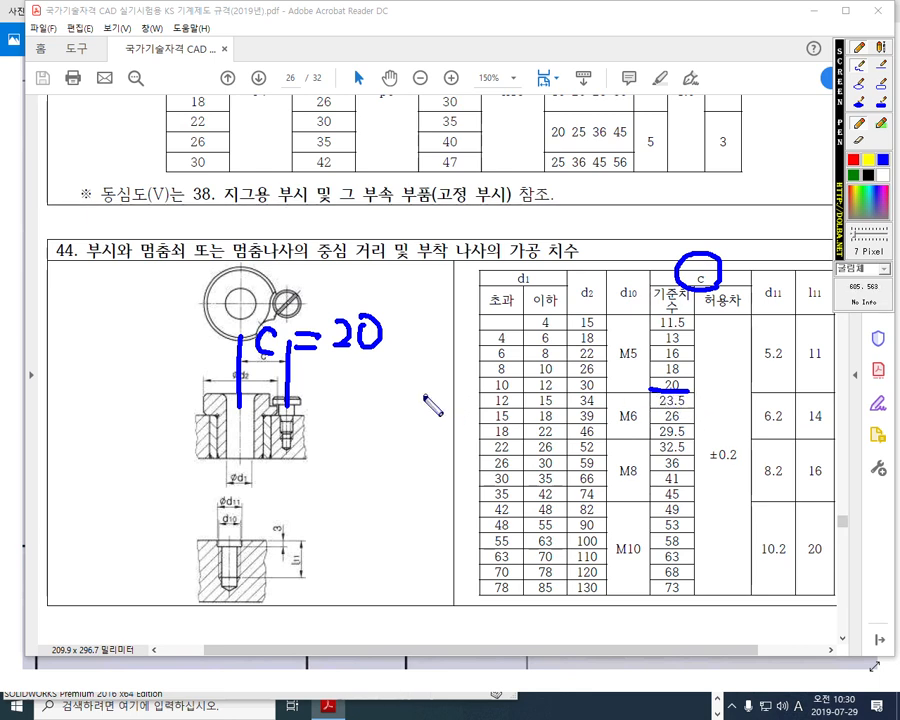
Mark the bush head's outer diameter in red with extension lines and a double arrow, and label it d2.
{"action": "left_click_drag", "start_coordinate": [198, 374], "coordinate": [201, 415]}
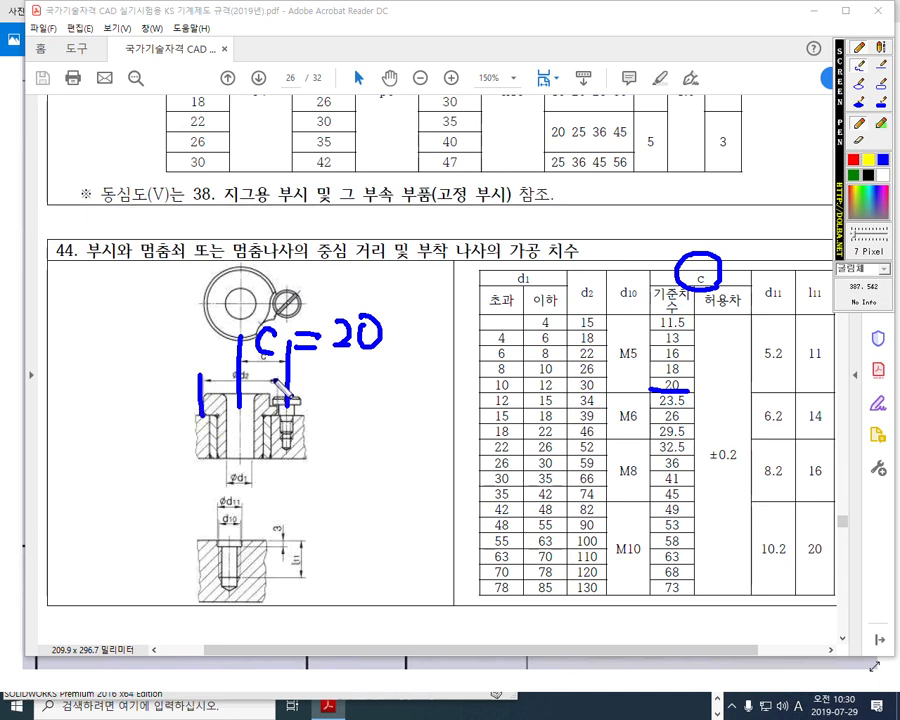
{"action": "left_click", "coordinate": [851, 160]}
{"action": "left_click_drag", "start_coordinate": [277, 373], "coordinate": [278, 408]}
{"action": "mouse_move", "coordinate": [196, 372]}
{"action": "left_mouse_down"}
{"action": "mouse_move", "coordinate": [200, 413]}
{"action": "mouse_move", "coordinate": [254, 381]}
{"action": "mouse_move", "coordinate": [275, 382]}
{"action": "mouse_move", "coordinate": [263, 389]}
{"action": "left_mouse_up"}
{"action": "left_click_drag", "start_coordinate": [213, 369], "coordinate": [214, 393]}
{"action": "left_click_drag", "start_coordinate": [158, 362], "coordinate": [174, 405]}
{"action": "mouse_move", "coordinate": [72, 352]}
{"action": "left_mouse_down"}
{"action": "mouse_move", "coordinate": [90, 352]}
{"action": "mouse_move", "coordinate": [90, 370]}
{"action": "left_mouse_up"}
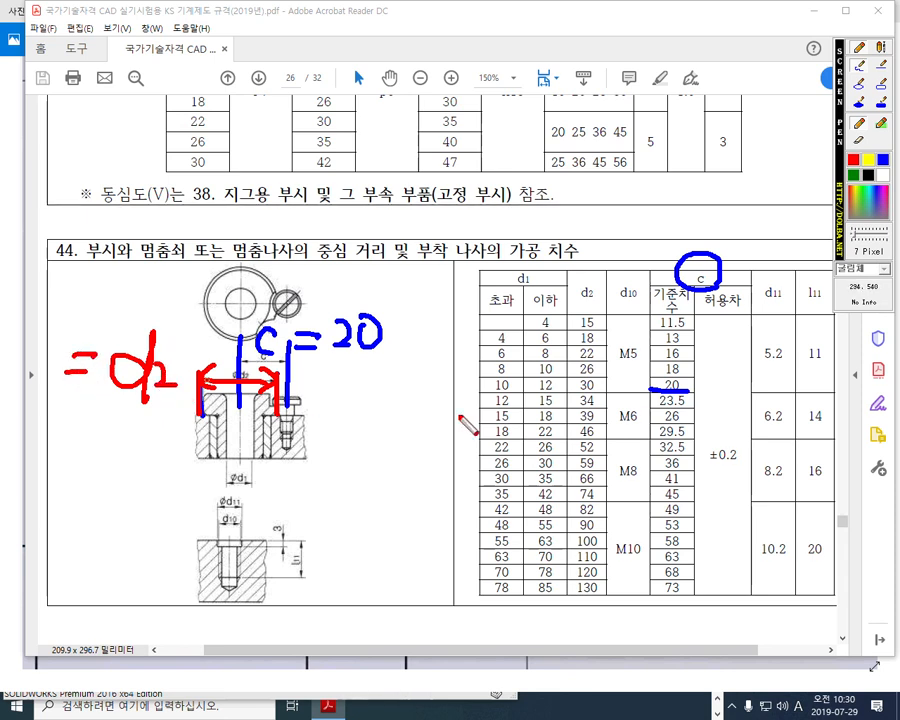
Underline 30 in the d2 column, write 30 beside the d2 label, and number the c column 1 and the d2 column 2.
{"action": "left_click_drag", "start_coordinate": [567, 390], "coordinate": [604, 388]}
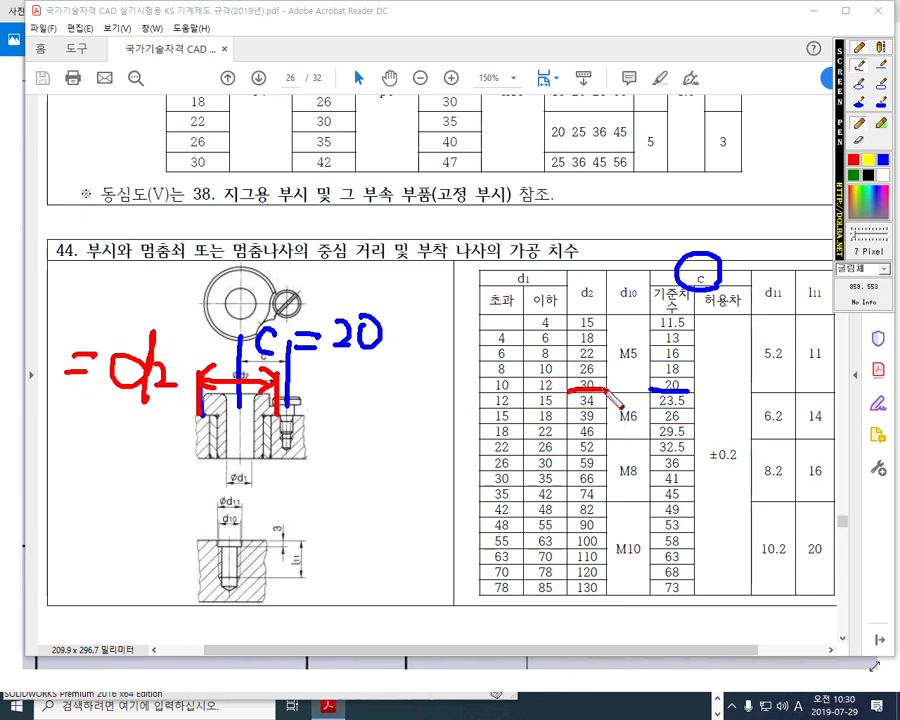
{"action": "mouse_move", "coordinate": [22, 340]}
{"action": "left_mouse_down"}
{"action": "mouse_move", "coordinate": [33, 337]}
{"action": "mouse_move", "coordinate": [40, 373]}
{"action": "mouse_move", "coordinate": [25, 379]}
{"action": "left_mouse_up"}
{"action": "left_click_drag", "start_coordinate": [53, 340], "coordinate": [56, 338]}
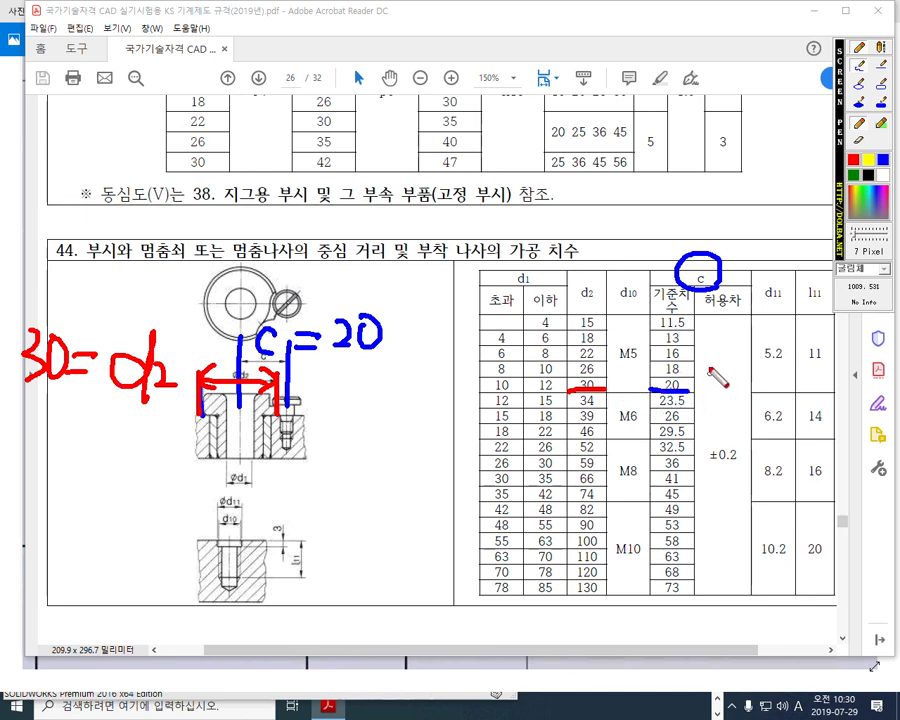
{"action": "mouse_move", "coordinate": [652, 214]}
{"action": "left_mouse_down"}
{"action": "mouse_move", "coordinate": [676, 220]}
{"action": "mouse_move", "coordinate": [668, 250]}
{"action": "left_mouse_up"}
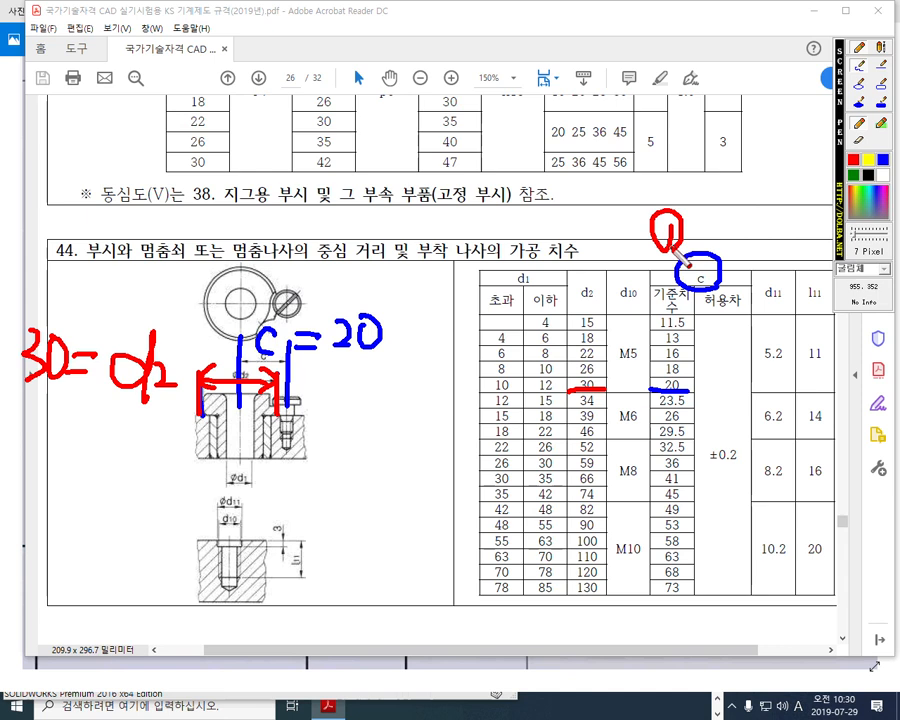
{"action": "mouse_move", "coordinate": [576, 244]}
{"action": "left_mouse_down"}
{"action": "mouse_move", "coordinate": [600, 270]}
{"action": "mouse_move", "coordinate": [618, 254]}
{"action": "mouse_move", "coordinate": [600, 292]}
{"action": "left_mouse_up"}
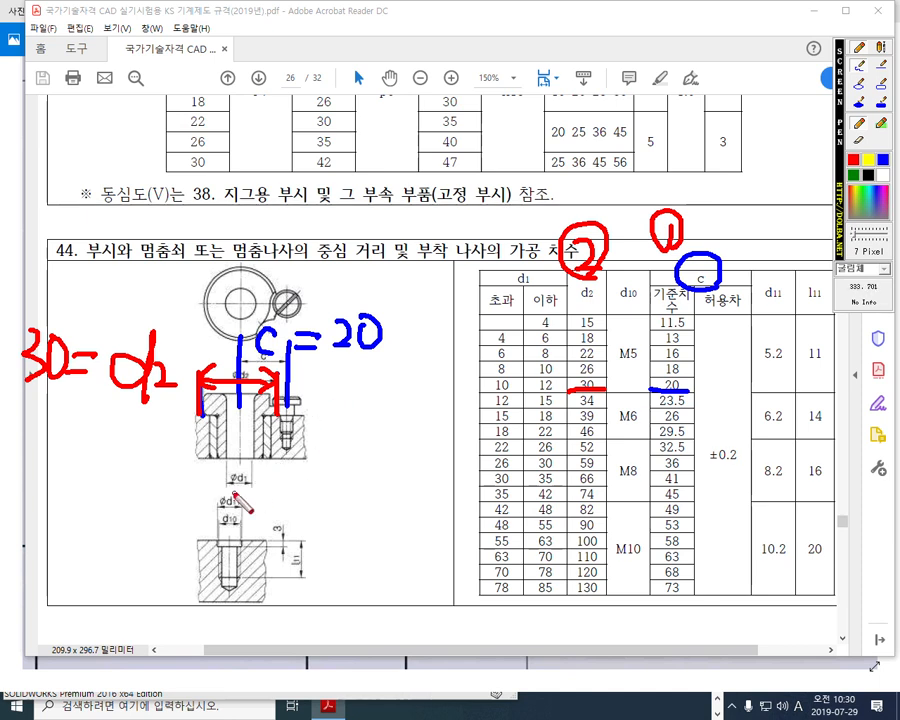
Write d1 = ø11 in red under the bush section and underline the 10 to 12 range in the d1 column.
{"action": "mouse_move", "coordinate": [248, 472]}
{"action": "left_mouse_down"}
{"action": "mouse_move", "coordinate": [236, 478]}
{"action": "mouse_move", "coordinate": [252, 456]}
{"action": "mouse_move", "coordinate": [262, 498]}
{"action": "mouse_move", "coordinate": [296, 488]}
{"action": "left_mouse_up"}
{"action": "left_click_drag", "start_coordinate": [274, 496], "coordinate": [300, 497]}
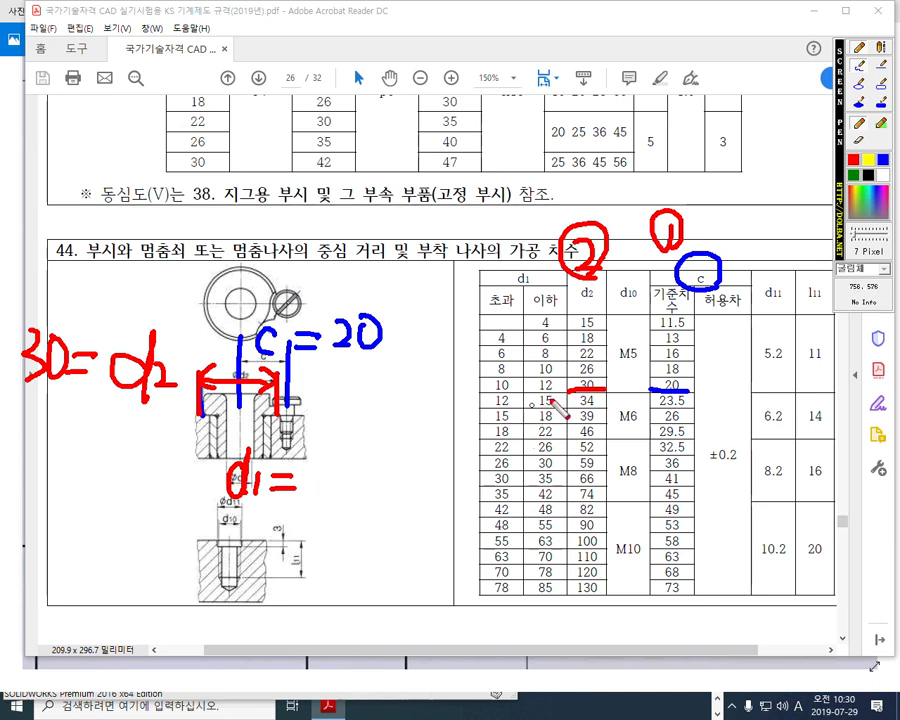
{"action": "left_click_drag", "start_coordinate": [483, 393], "coordinate": [558, 394]}
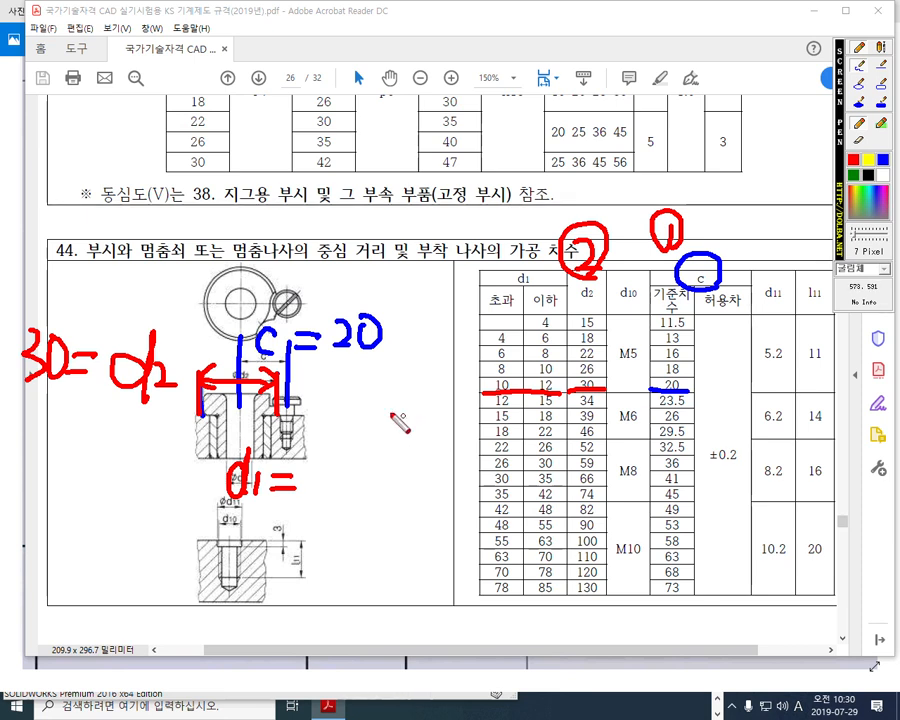
{"action": "left_click_drag", "start_coordinate": [326, 461], "coordinate": [320, 489]}
{"action": "mouse_move", "coordinate": [362, 453]}
{"action": "left_mouse_down"}
{"action": "mouse_move", "coordinate": [358, 488]}
{"action": "mouse_move", "coordinate": [372, 462]}
{"action": "mouse_move", "coordinate": [368, 486]}
{"action": "left_mouse_up"}
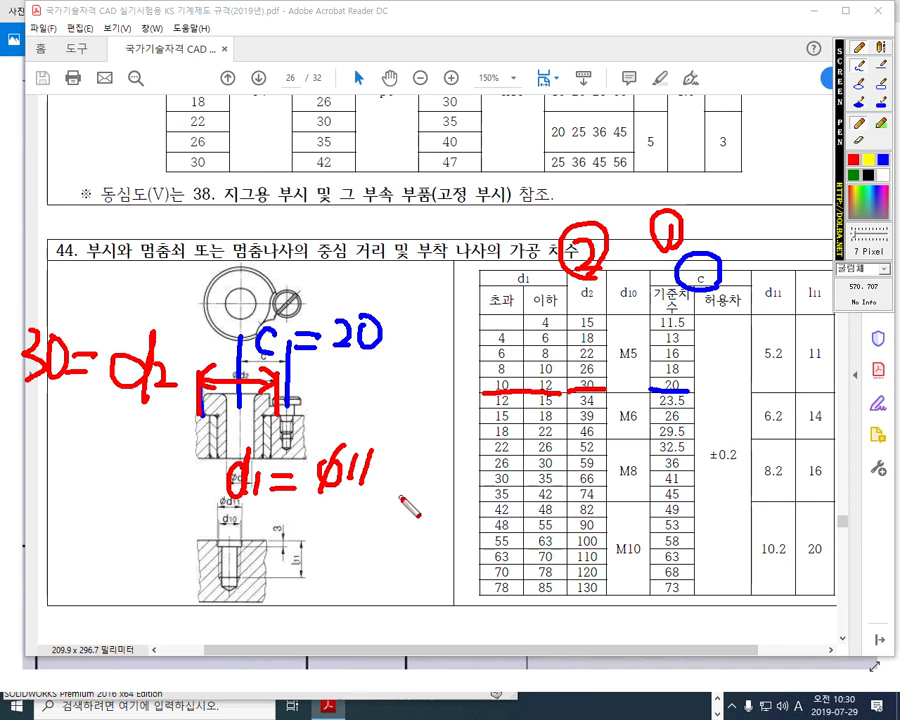
Trace the bush bore's two edges in red, extend the ø11 note, and point an arrow from it to the 10–12 row.
{"action": "left_click_drag", "start_coordinate": [227, 403], "coordinate": [227, 454]}
{"action": "left_click_drag", "start_coordinate": [254, 396], "coordinate": [253, 439]}
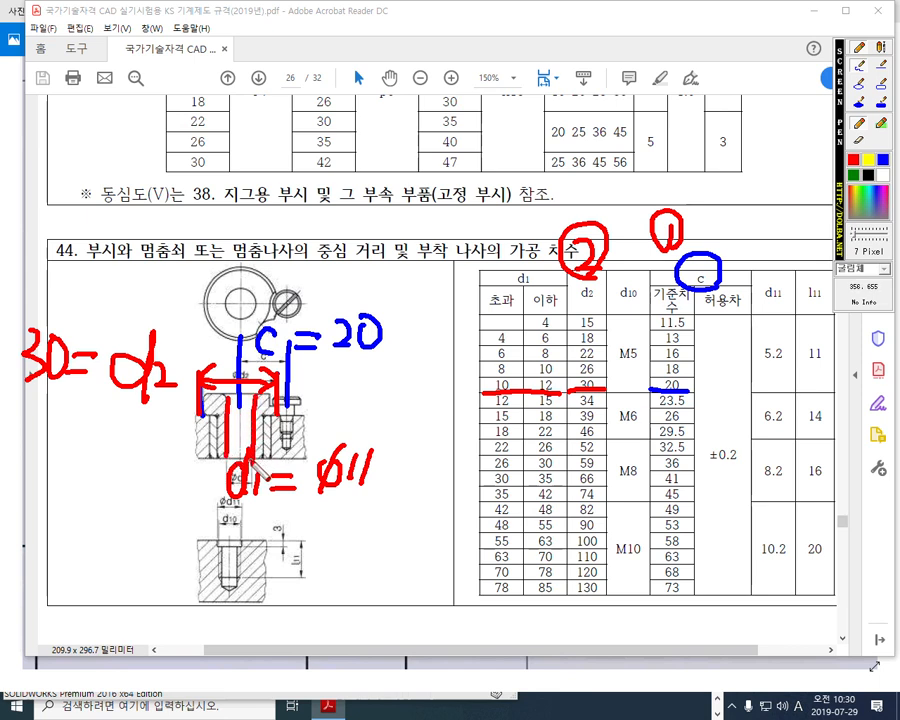
{"action": "mouse_move", "coordinate": [400, 459]}
{"action": "left_mouse_down"}
{"action": "mouse_move", "coordinate": [380, 479]}
{"action": "mouse_move", "coordinate": [400, 478]}
{"action": "mouse_move", "coordinate": [401, 490]}
{"action": "left_mouse_up"}
{"action": "mouse_move", "coordinate": [422, 446]}
{"action": "left_mouse_down"}
{"action": "mouse_move", "coordinate": [418, 471]}
{"action": "mouse_move", "coordinate": [432, 473]}
{"action": "mouse_move", "coordinate": [465, 381]}
{"action": "mouse_move", "coordinate": [468, 401]}
{"action": "left_mouse_up"}
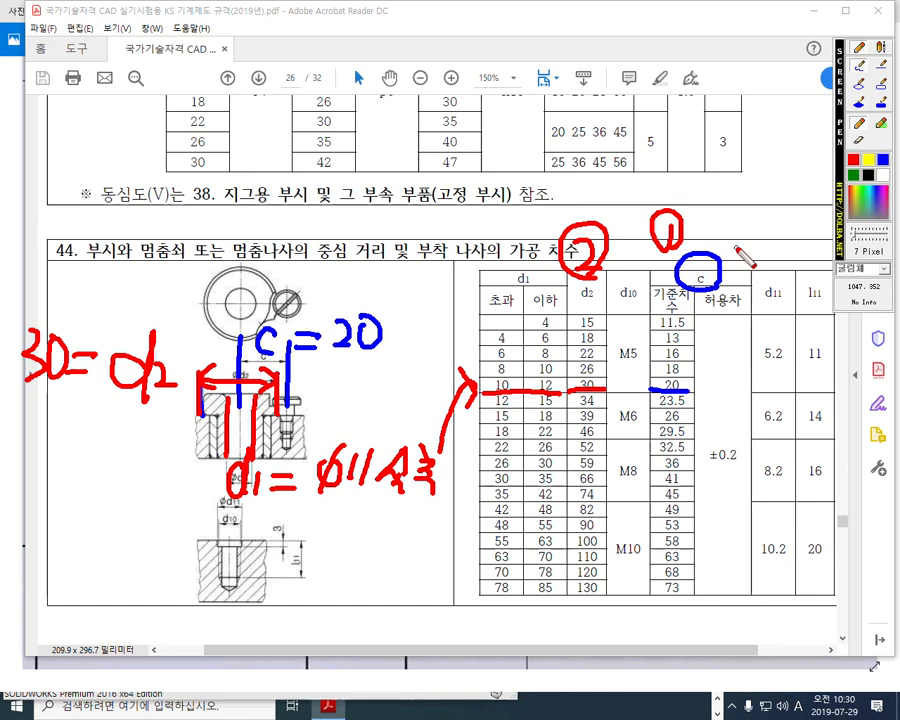
Circle section number 44, retrace the table row from c = 20 across to d1 in red, and clear the marks.
{"action": "mouse_move", "coordinate": [62, 270]}
{"action": "left_mouse_down"}
{"action": "mouse_move", "coordinate": [83, 222]}
{"action": "mouse_move", "coordinate": [86, 279]}
{"action": "left_mouse_up"}
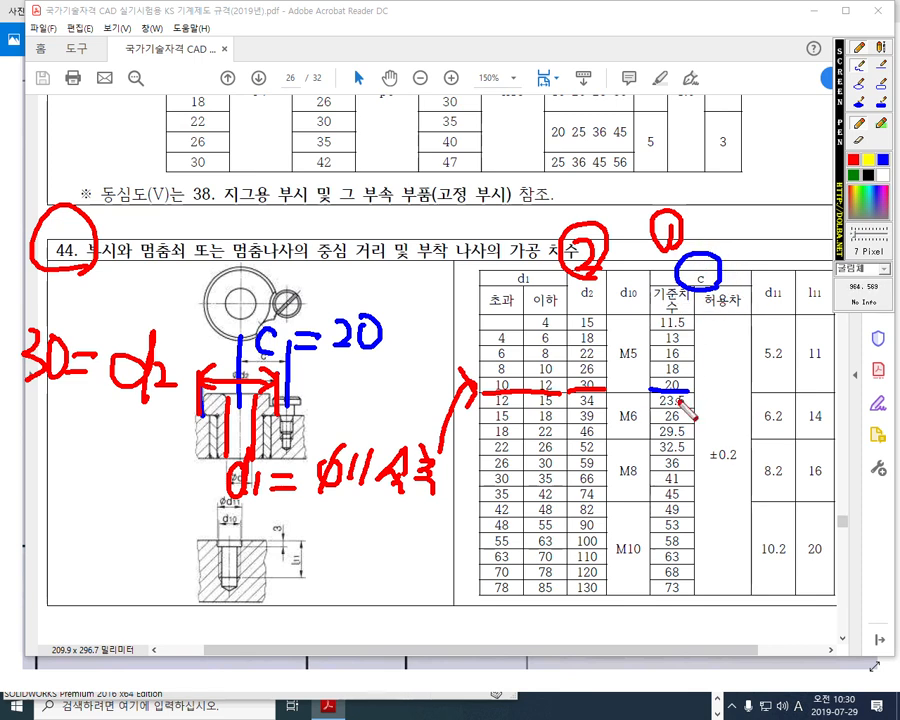
{"action": "left_click_drag", "start_coordinate": [700, 391], "coordinate": [484, 395]}
{"action": "mouse_move", "coordinate": [580, 339]}
{"action": "left_mouse_down"}
{"action": "mouse_move", "coordinate": [612, 338]}
{"action": "mouse_move", "coordinate": [608, 353]}
{"action": "left_mouse_up"}
{"action": "mouse_move", "coordinate": [669, 391]}
{"action": "left_mouse_down"}
{"action": "mouse_move", "coordinate": [650, 371]}
{"action": "mouse_move", "coordinate": [686, 391]}
{"action": "left_mouse_up"}
{"action": "left_click_drag", "start_coordinate": [606, 370], "coordinate": [598, 392]}
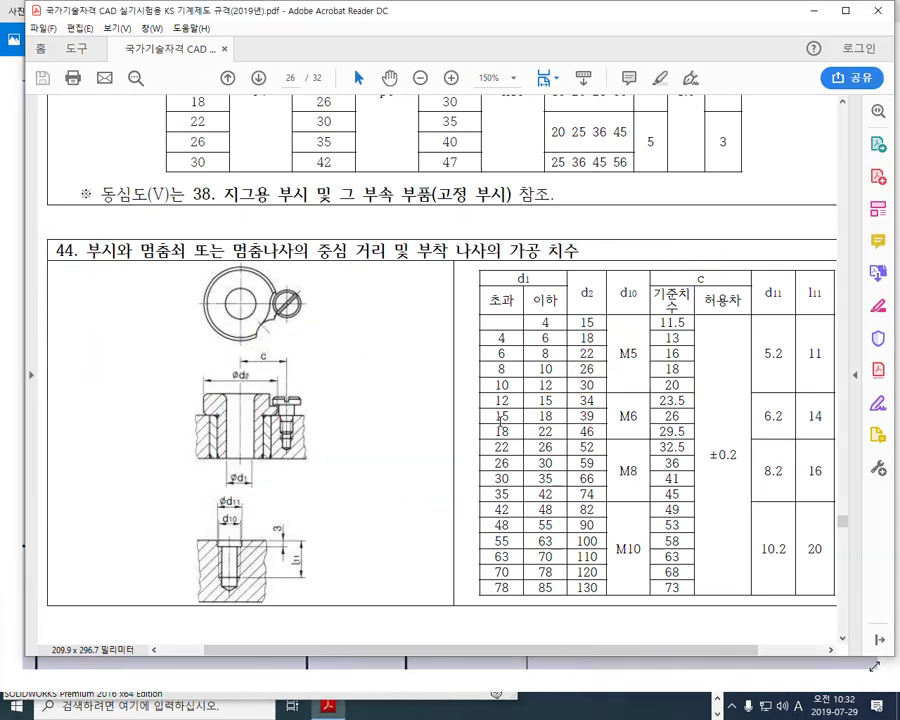
Go back to section 43 and highlight "고정 라이너" in its heading.
{"action": "scroll", "coordinate": [503, 422], "scroll_direction": "up", "scroll_amount": 5}
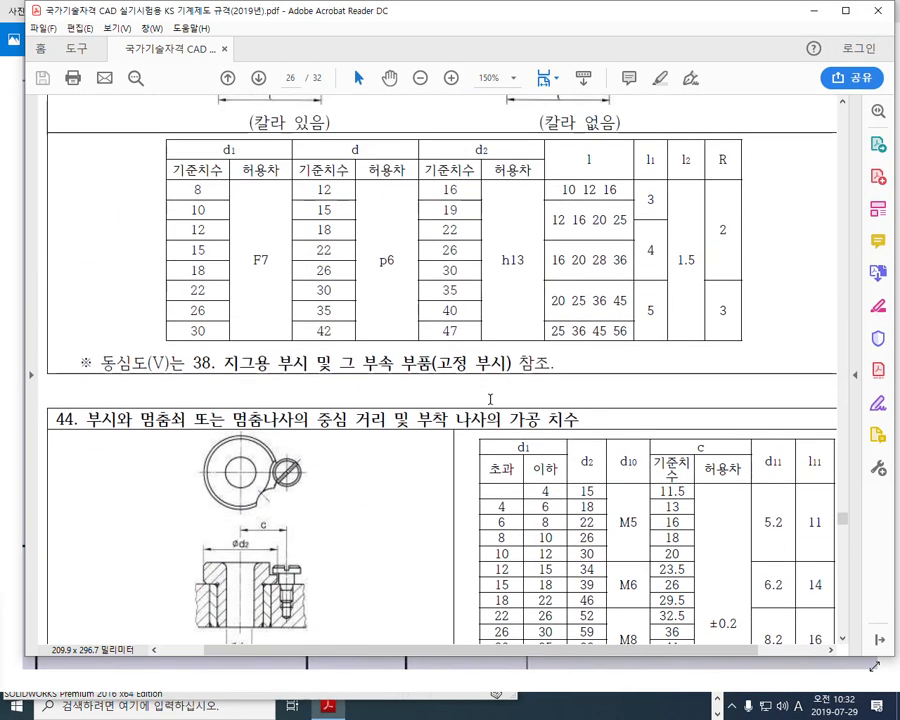
{"action": "scroll", "coordinate": [495, 406], "scroll_direction": "up", "scroll_amount": 3}
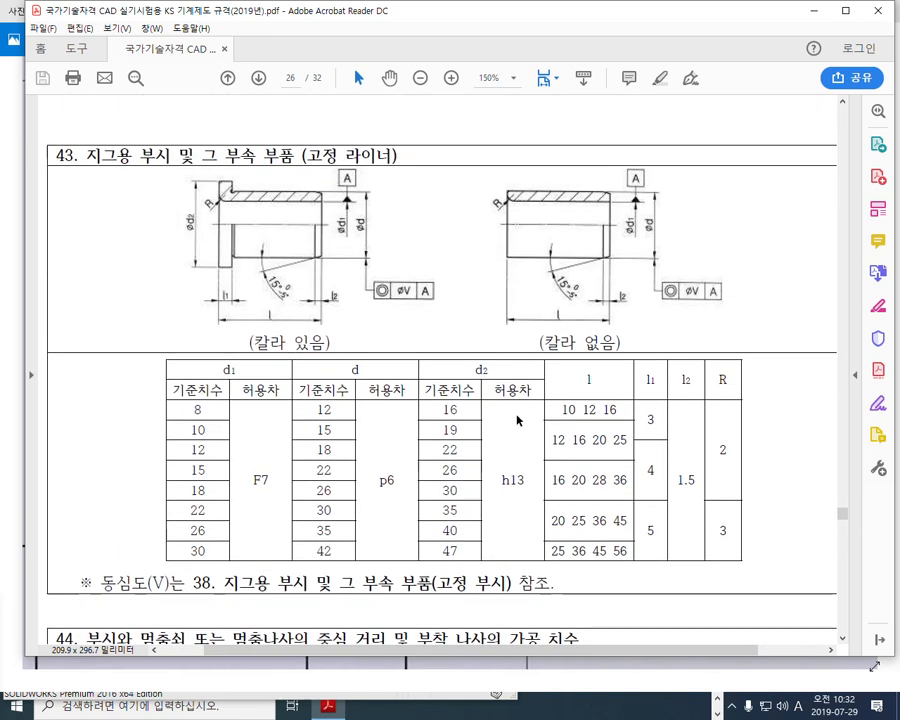
{"action": "left_click_drag", "start_coordinate": [306, 156], "coordinate": [396, 145]}
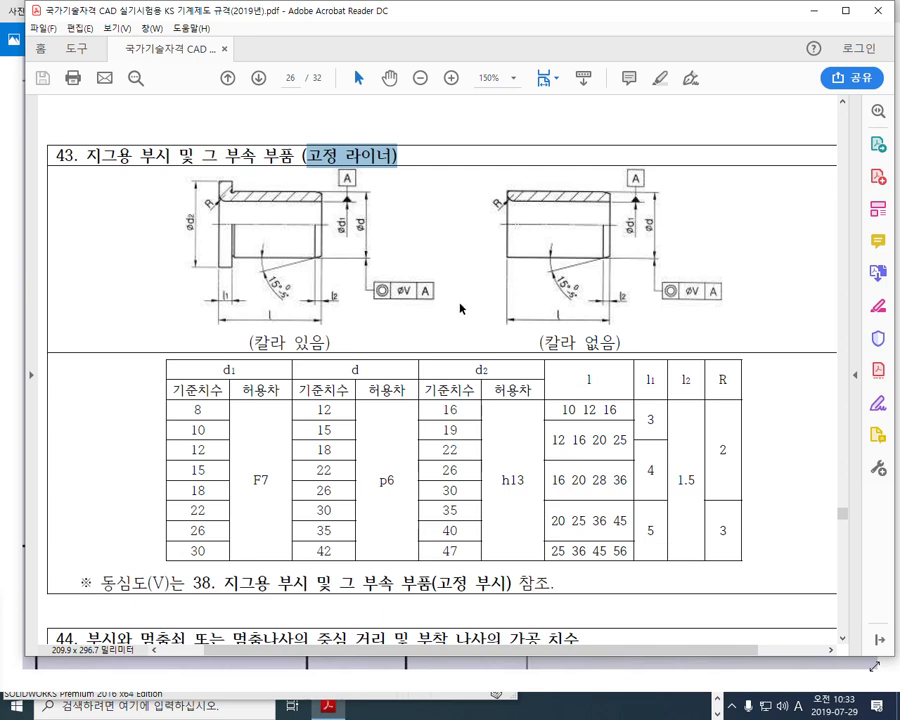
Go back to section 42 on page 25 and highlight its heading "42. 삽입 부시".
{"action": "scroll", "coordinate": [460, 308], "scroll_direction": "up", "scroll_amount": 10}
{"action": "scroll", "coordinate": [476, 284], "scroll_direction": "up", "scroll_amount": 7}
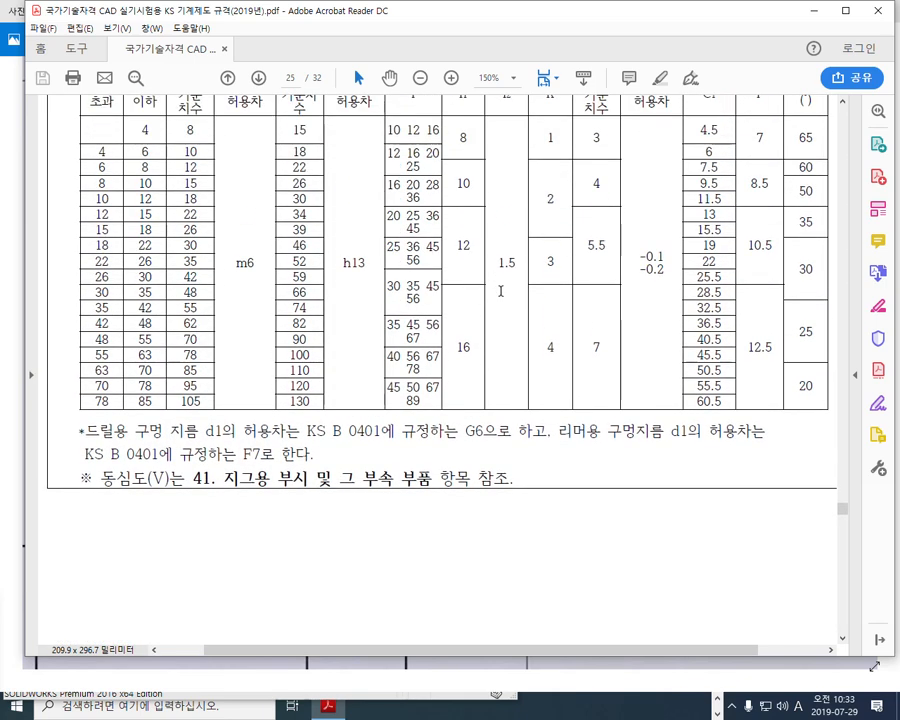
{"action": "scroll", "coordinate": [501, 290], "scroll_direction": "up", "scroll_amount": 4}
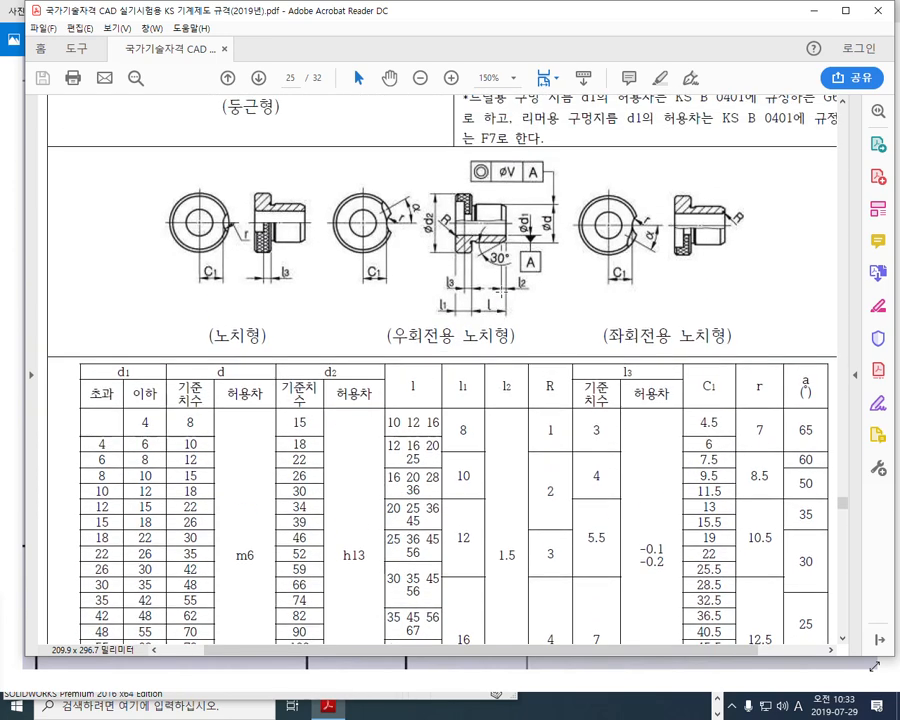
{"action": "scroll", "coordinate": [501, 291], "scroll_direction": "up", "scroll_amount": 2}
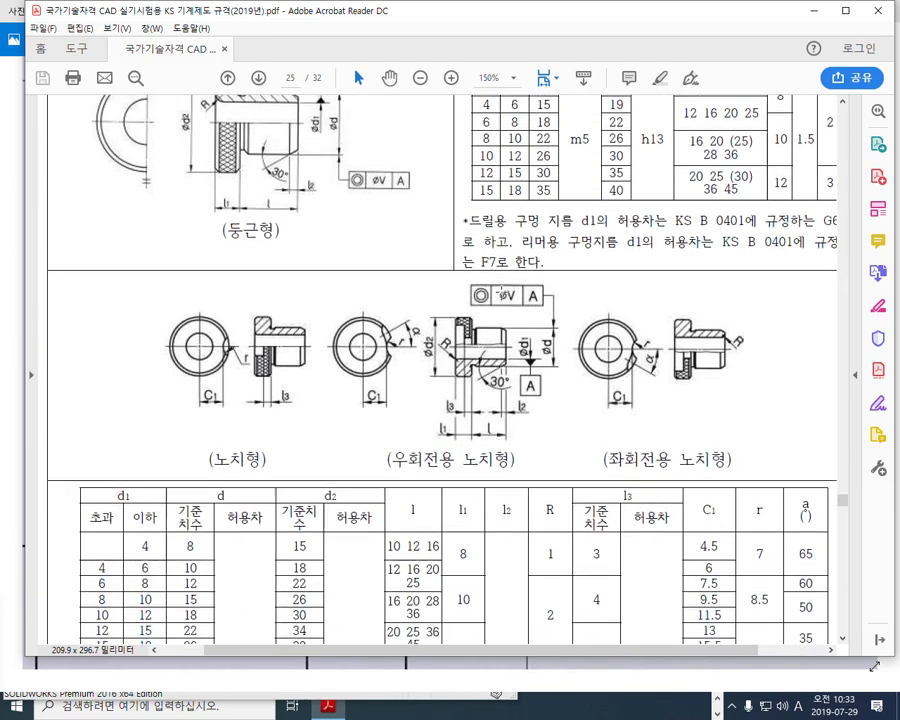
{"action": "scroll", "coordinate": [508, 308], "scroll_direction": "up", "scroll_amount": 2}
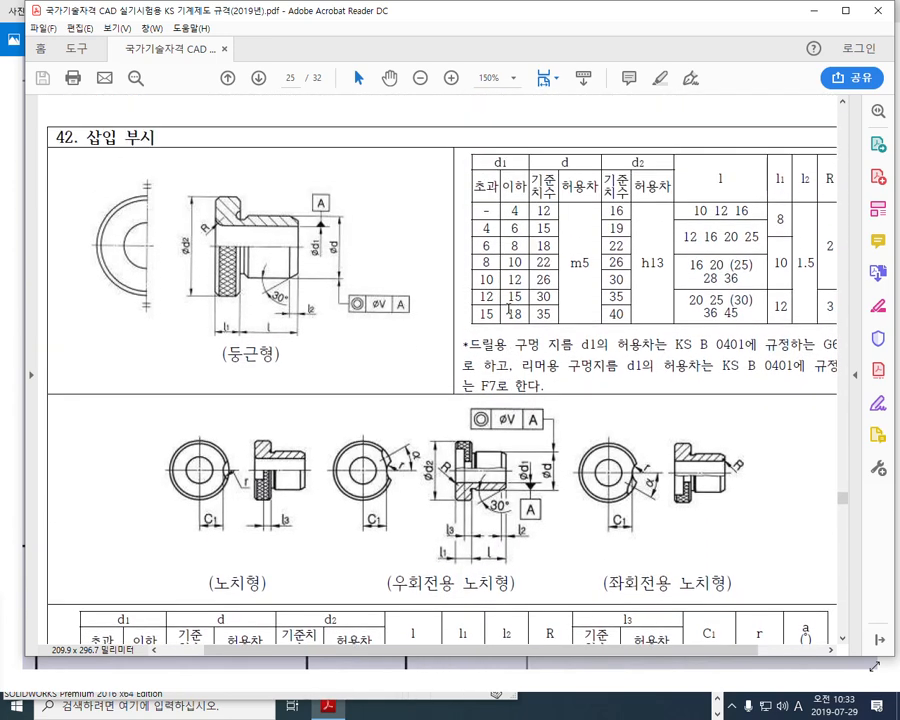
{"action": "left_click_drag", "start_coordinate": [56, 143], "coordinate": [187, 130]}
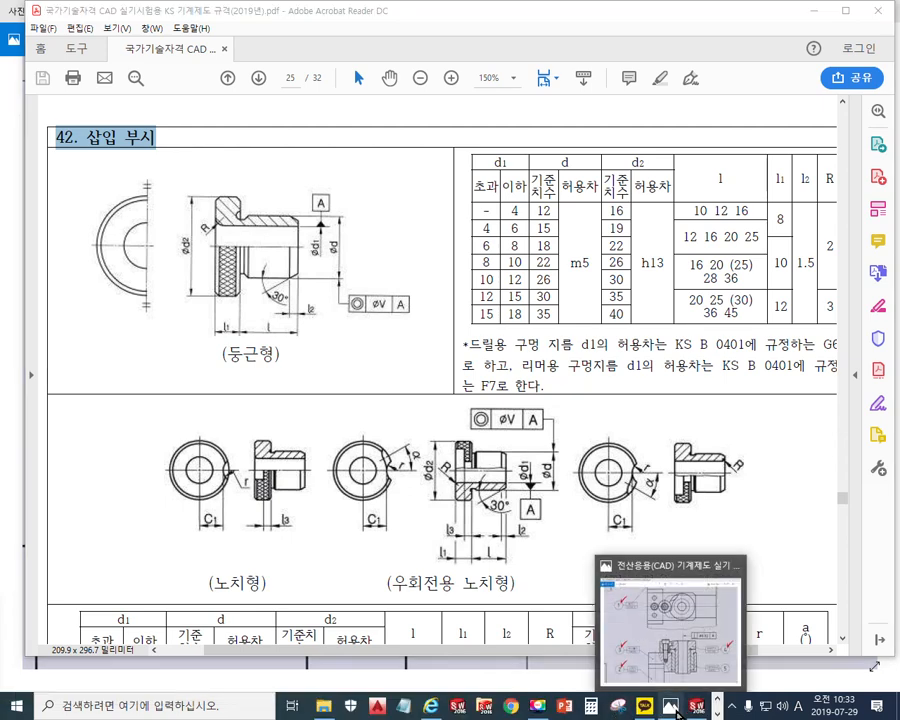
Float the drill jig-3 drawing as a small window over the standards page and zoom in on the insert bush's top view.
{"action": "left_click", "coordinate": [671, 706]}
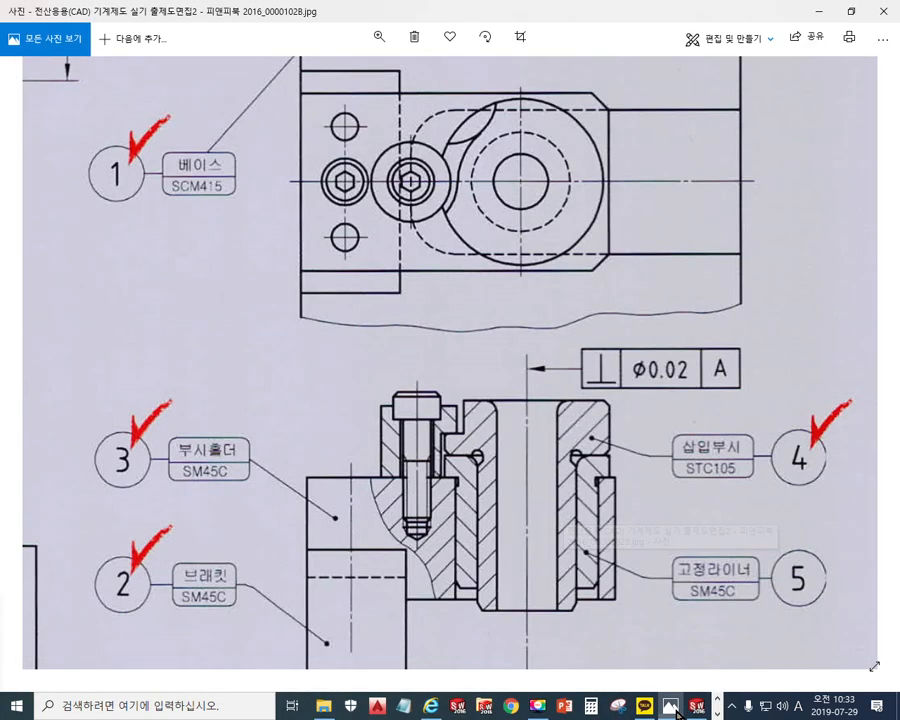
{"action": "left_click", "coordinate": [852, 12]}
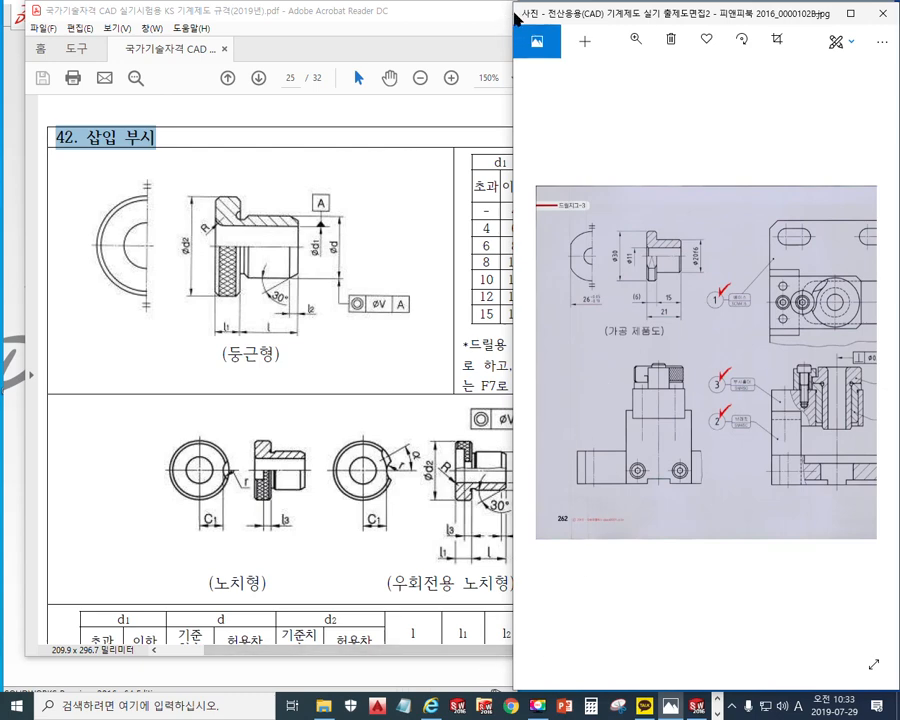
{"action": "left_click_drag", "start_coordinate": [510, 3], "coordinate": [534, 344]}
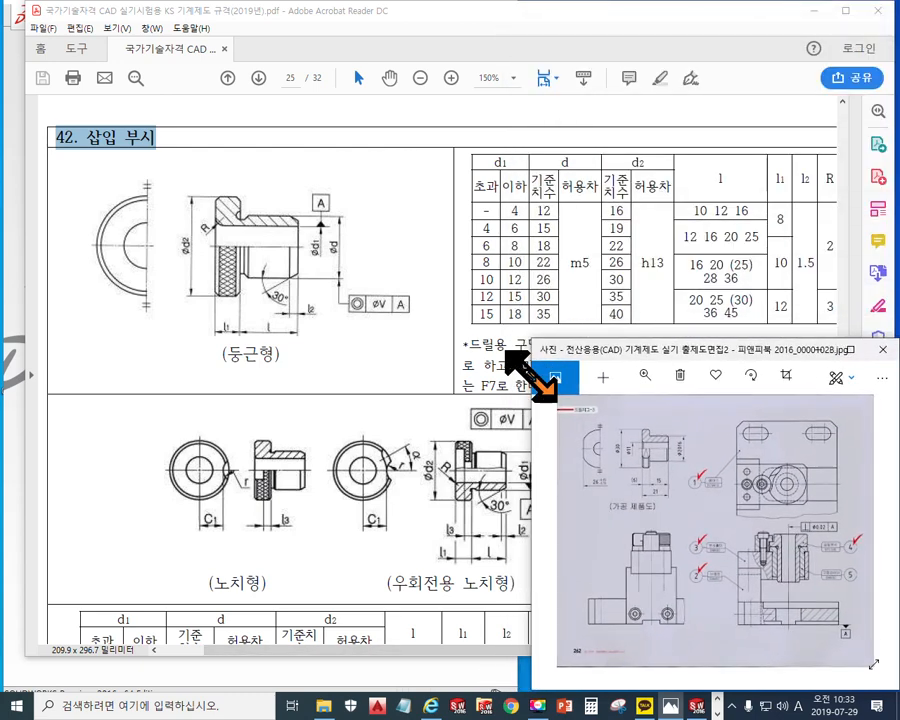
{"action": "left_click_drag", "start_coordinate": [611, 344], "coordinate": [498, 24]}
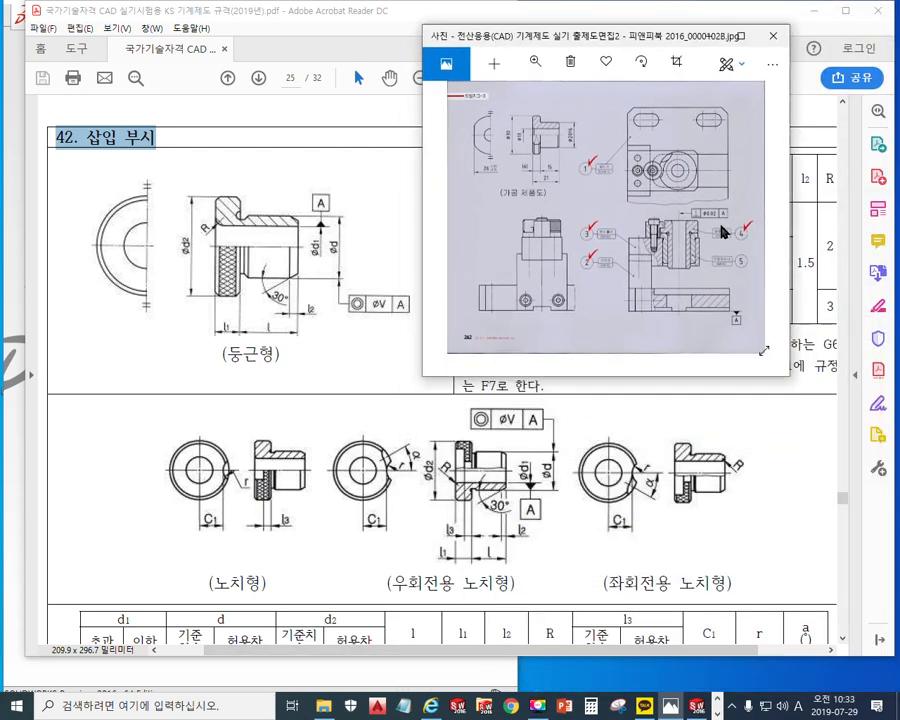
{"action": "scroll", "coordinate": [645, 148], "scroll_direction": "up", "scroll_amount": 2}
{"action": "scroll", "coordinate": [645, 148], "scroll_direction": "up", "scroll_amount": 5}
{"action": "left_click_drag", "start_coordinate": [617, 155], "coordinate": [614, 230]}
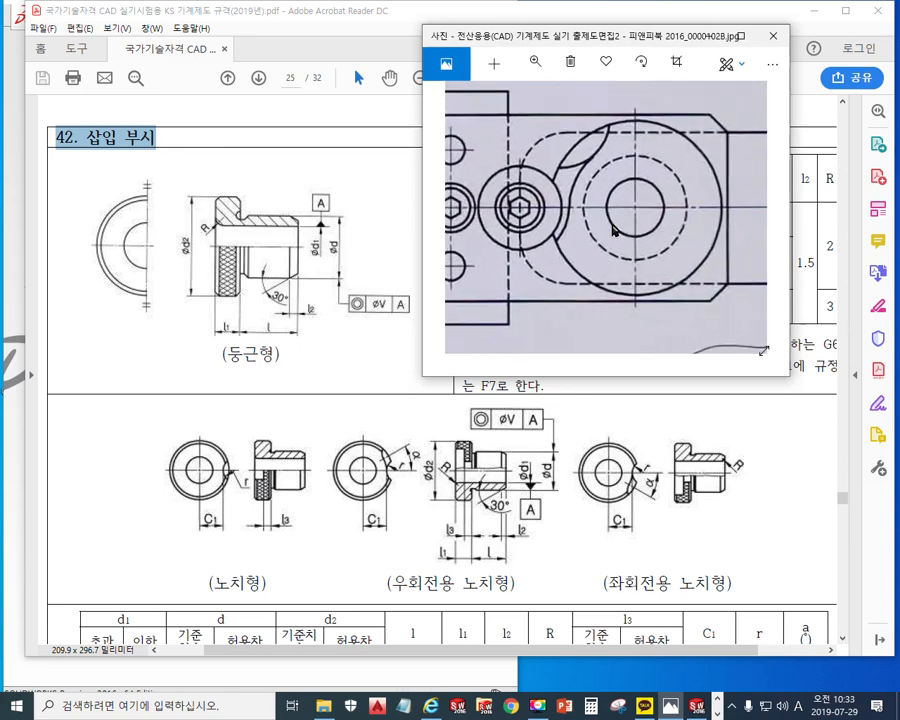
Cross out the 둥근형 and 노치형 captions in red and mark the notch on the 노치형 front view.
{"action": "key", "text": "F2"}
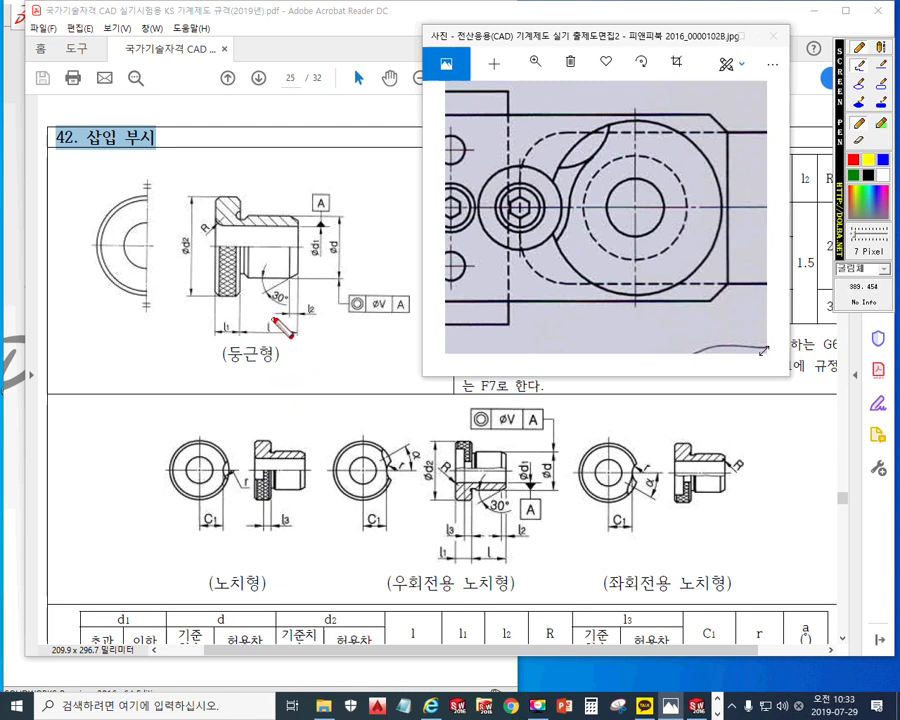
{"action": "left_click_drag", "start_coordinate": [270, 328], "coordinate": [233, 398]}
{"action": "left_click_drag", "start_coordinate": [248, 348], "coordinate": [283, 400]}
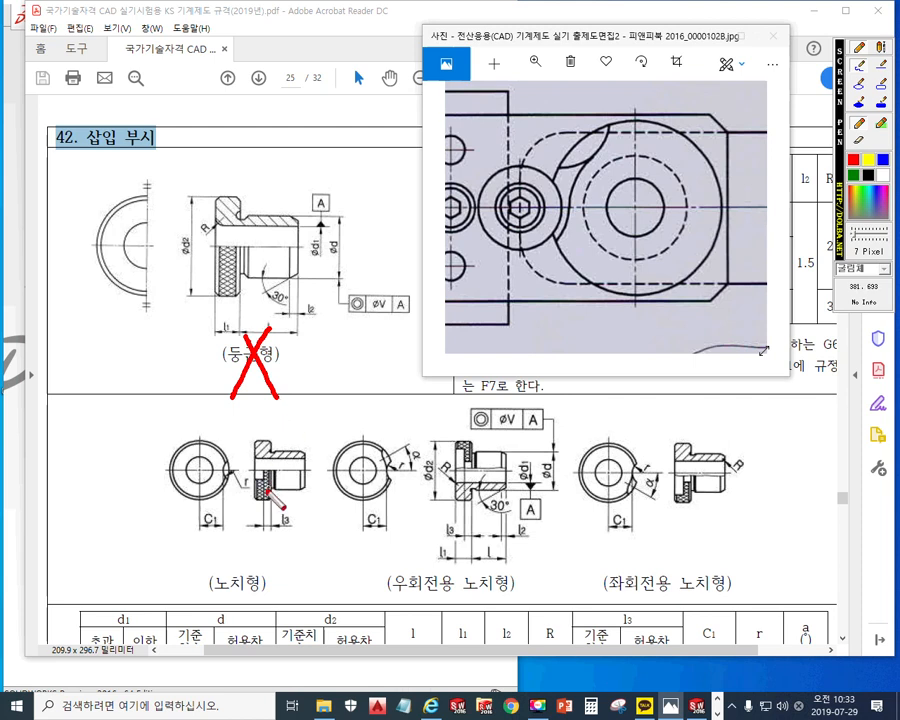
{"action": "mouse_move", "coordinate": [261, 554]}
{"action": "left_mouse_down"}
{"action": "mouse_move", "coordinate": [210, 602]}
{"action": "mouse_move", "coordinate": [251, 600]}
{"action": "left_mouse_up"}
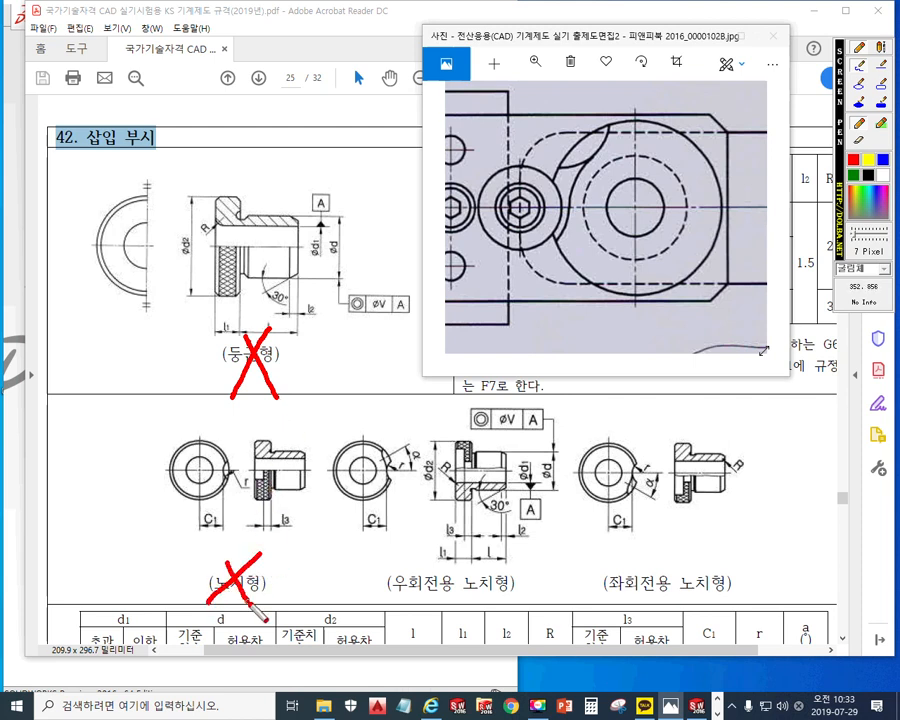
{"action": "mouse_move", "coordinate": [230, 457]}
{"action": "left_mouse_down"}
{"action": "mouse_move", "coordinate": [219, 470]}
{"action": "mouse_move", "coordinate": [240, 487]}
{"action": "left_mouse_up"}
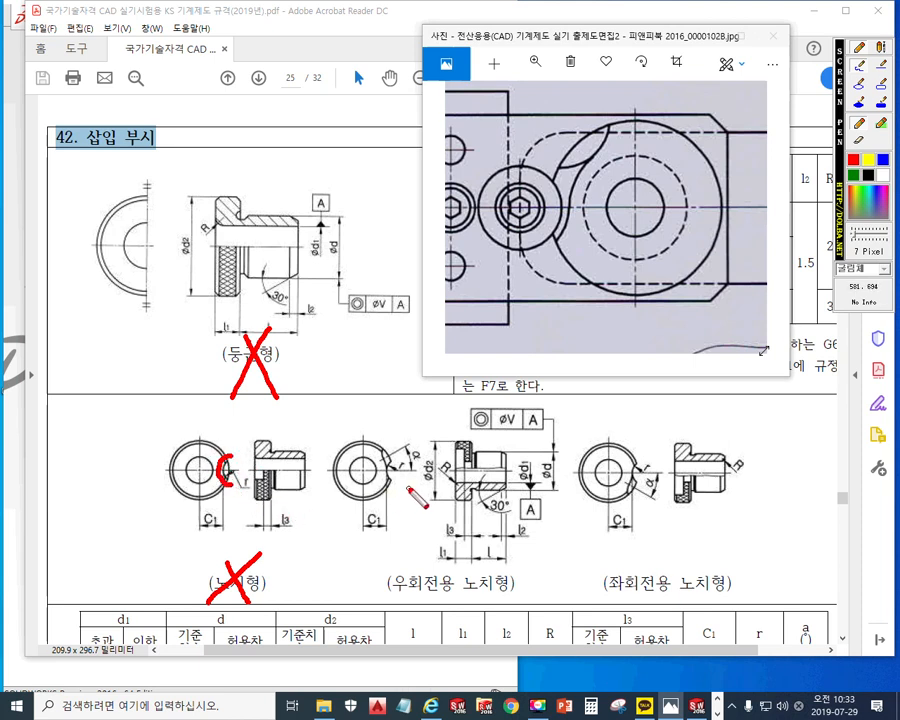
Underline 우회전용 노치형 and 좌회전용 노치형 in red, draw arrows from both figures to the drawing's bush, and clear the marks.
{"action": "left_click_drag", "start_coordinate": [393, 591], "coordinate": [498, 600]}
{"action": "left_click_drag", "start_coordinate": [597, 601], "coordinate": [728, 603]}
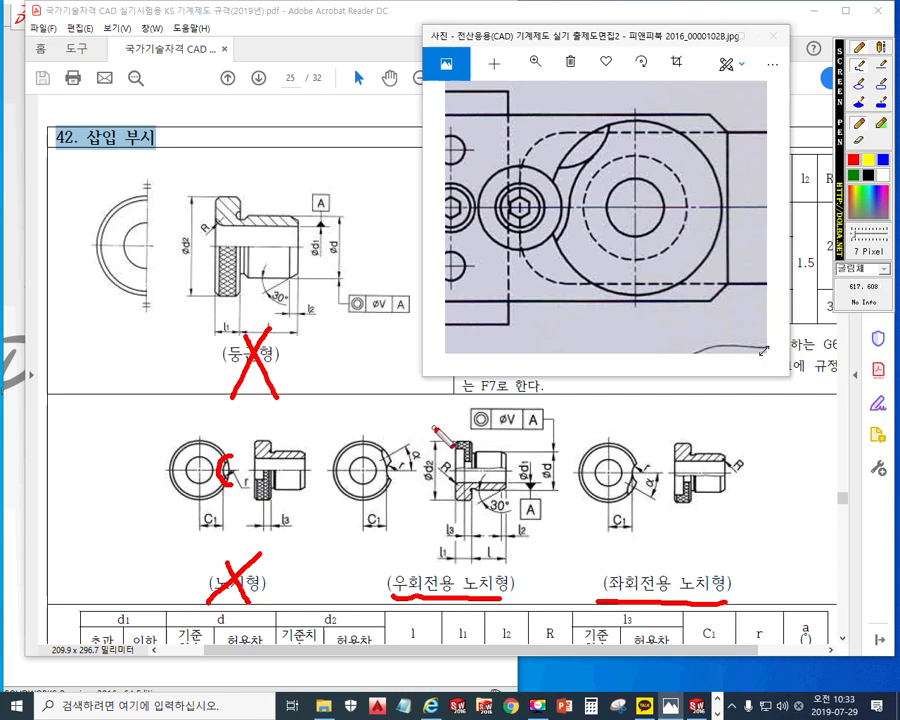
{"action": "left_click_drag", "start_coordinate": [438, 415], "coordinate": [540, 318]}
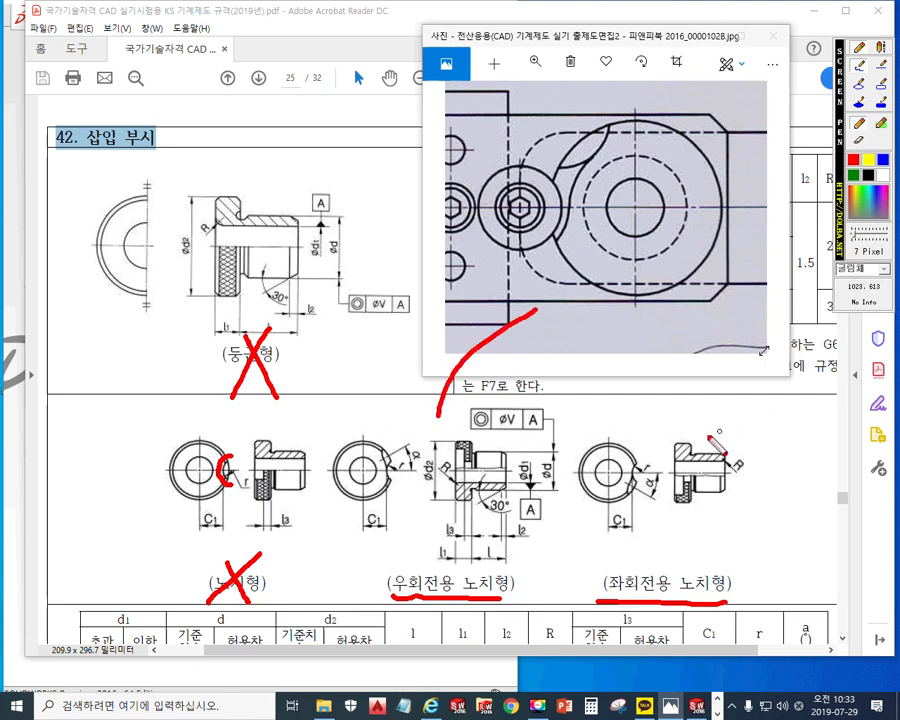
{"action": "mouse_move", "coordinate": [700, 445]}
{"action": "left_mouse_down"}
{"action": "mouse_move", "coordinate": [704, 372]}
{"action": "mouse_move", "coordinate": [683, 278]}
{"action": "mouse_move", "coordinate": [674, 341]}
{"action": "left_mouse_up"}
{"action": "left_click_drag", "start_coordinate": [693, 295], "coordinate": [729, 332]}
{"action": "left_click_drag", "start_coordinate": [503, 307], "coordinate": [519, 348]}
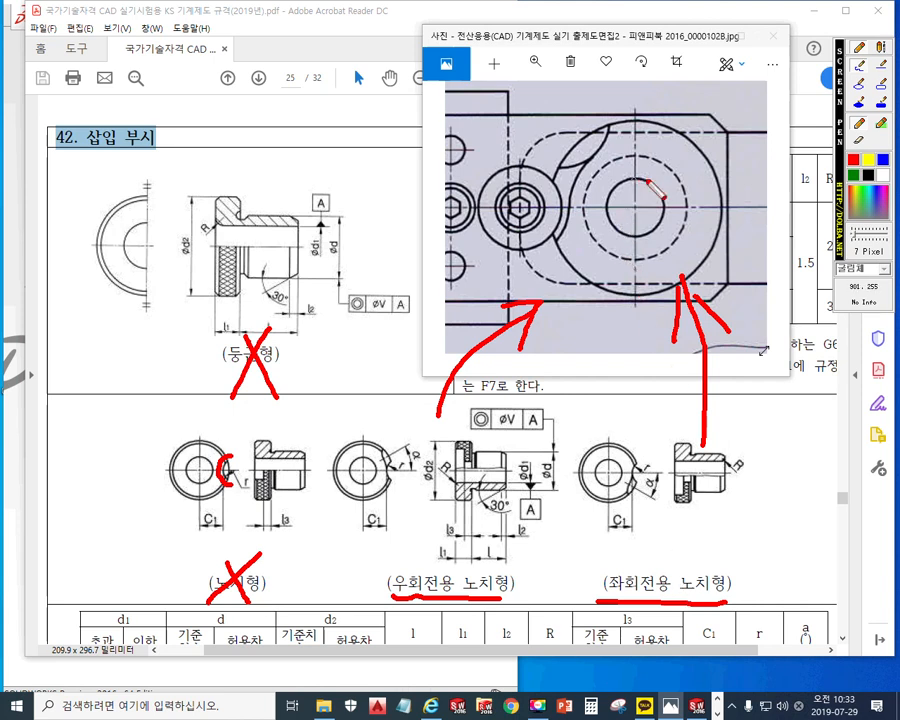
{"action": "key", "text": "Escape"}
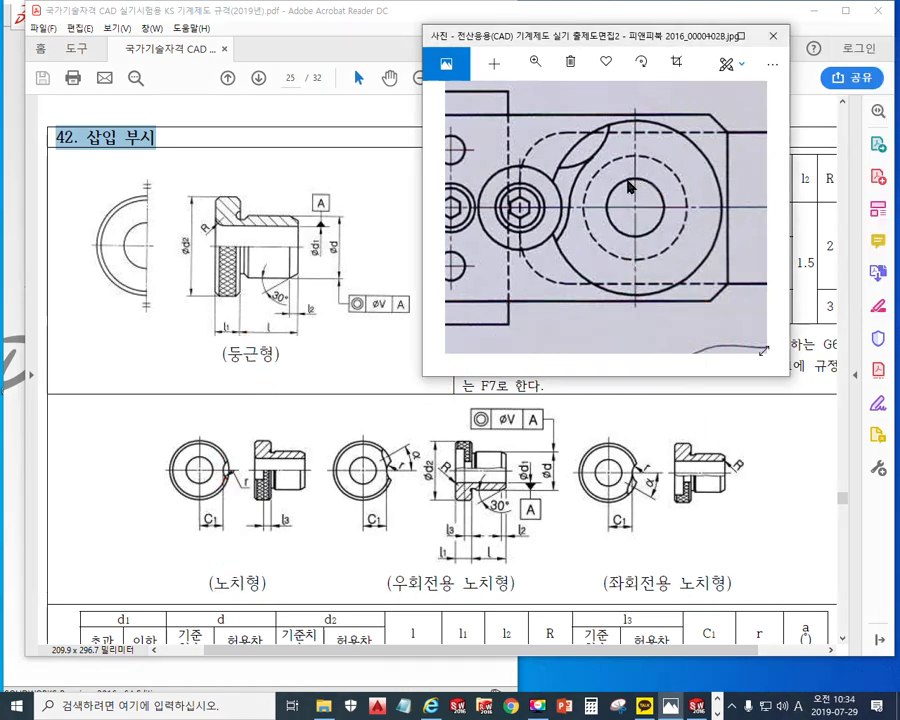
Rotate the jig drawing image by 180° and zoom in on the bush and stop bolt.
{"action": "right_click", "coordinate": [697, 222]}
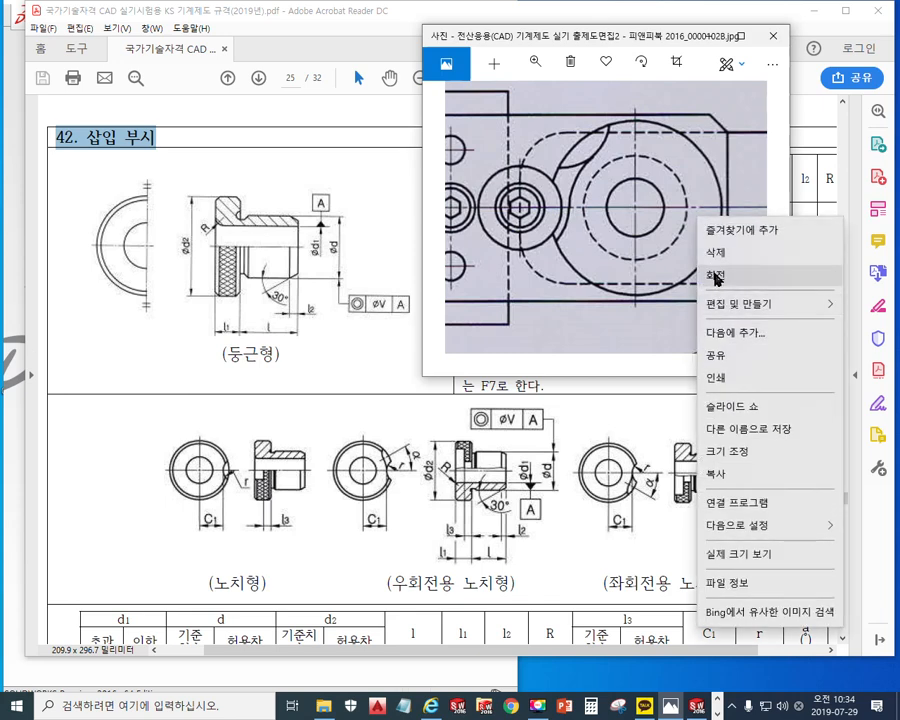
{"action": "left_click", "coordinate": [752, 275]}
{"action": "right_click", "coordinate": [636, 228]}
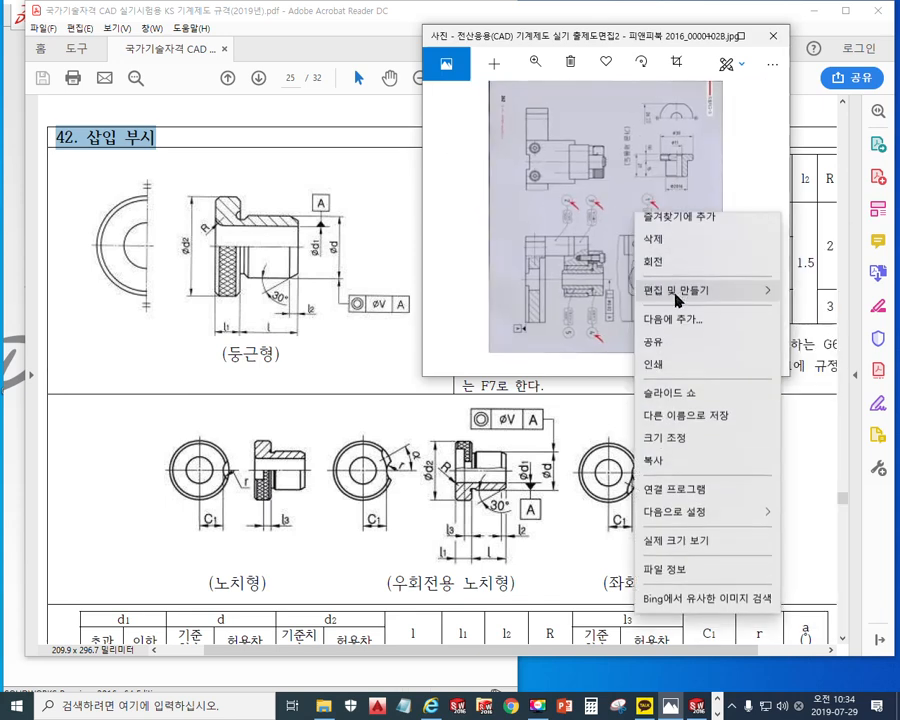
{"action": "left_click", "coordinate": [648, 266]}
{"action": "key", "text": "ctrl+r"}
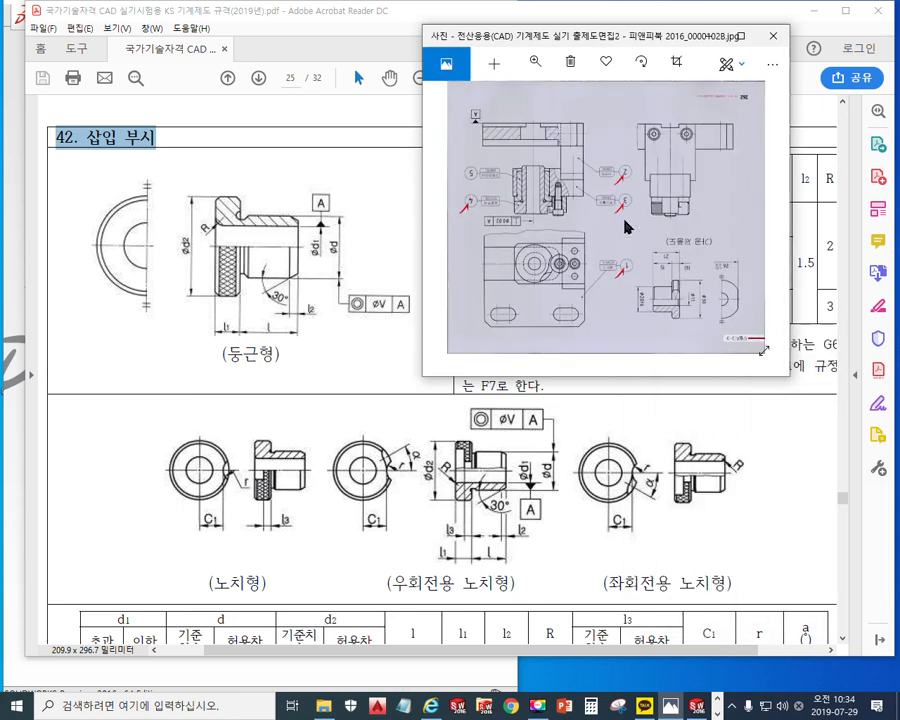
{"action": "scroll", "coordinate": [532, 270], "scroll_direction": "up", "scroll_amount": 5}
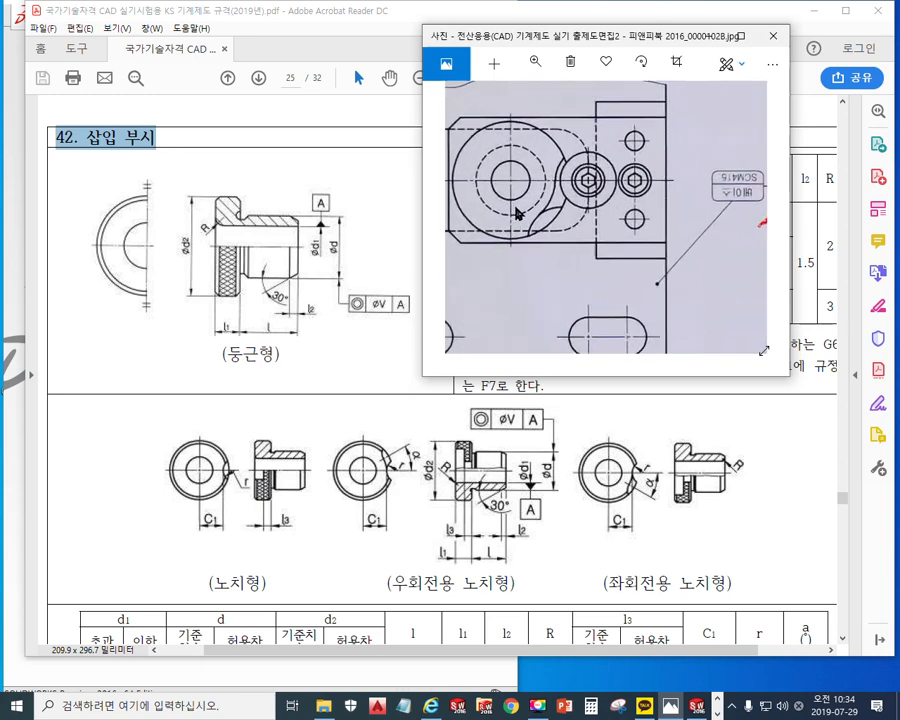
{"action": "left_click_drag", "start_coordinate": [551, 148], "coordinate": [607, 218]}
{"action": "scroll", "coordinate": [607, 220], "scroll_direction": "up", "scroll_amount": 1}
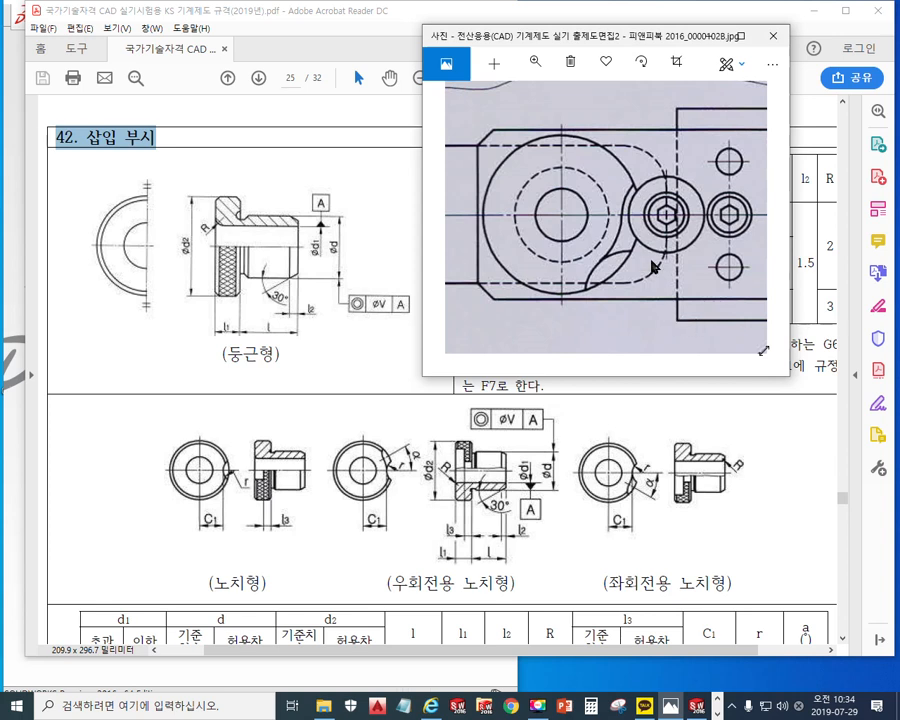
Rotate the jig drawing image on to 90° clockwise from upright and enlarge the bush below its stop bolt.
{"action": "right_click", "coordinate": [631, 228]}
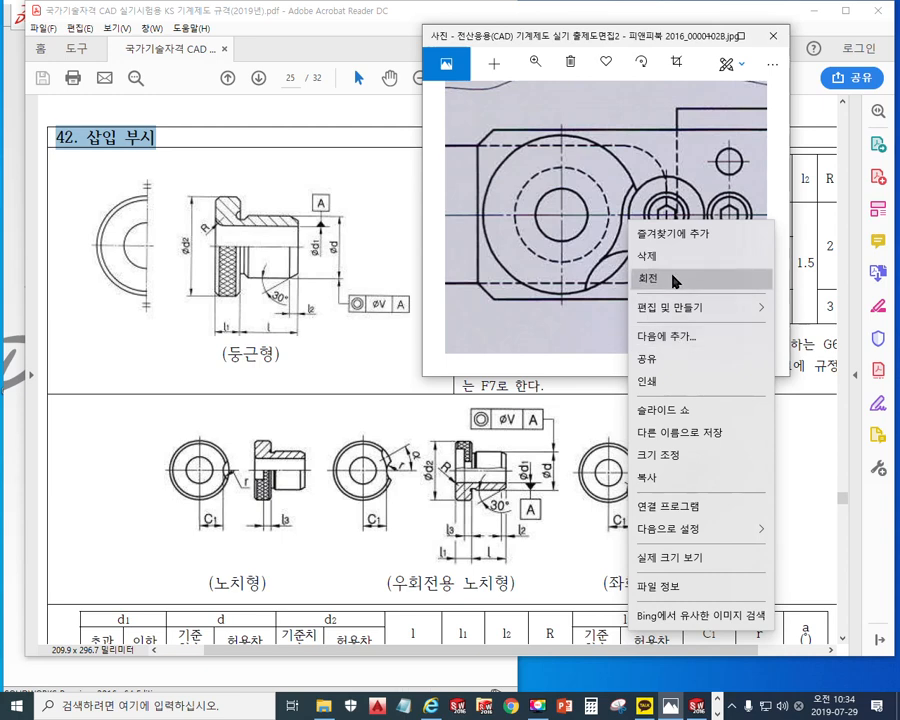
{"action": "left_click", "coordinate": [674, 280]}
{"action": "right_click", "coordinate": [622, 288]}
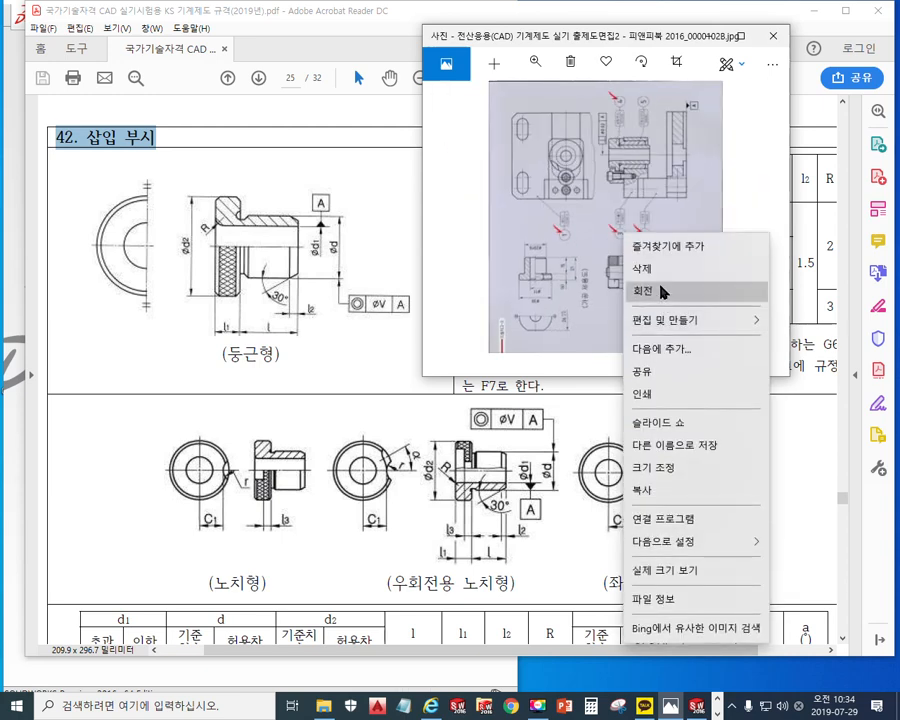
{"action": "left_click", "coordinate": [636, 342]}
{"action": "right_click", "coordinate": [590, 182]}
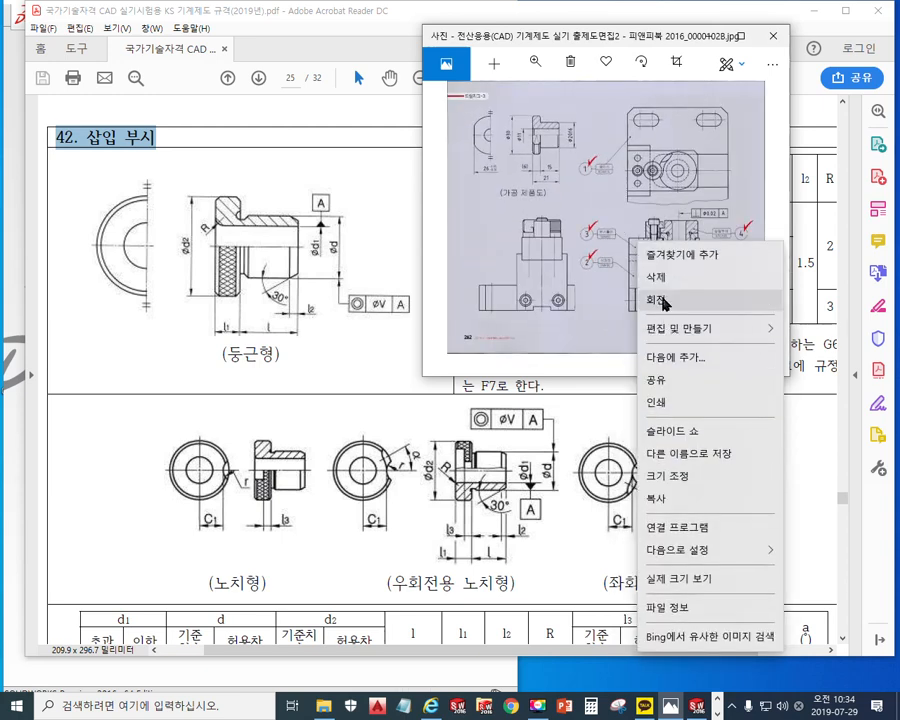
{"action": "left_click", "coordinate": [604, 254]}
{"action": "scroll", "coordinate": [657, 263], "scroll_direction": "up", "scroll_amount": 10}
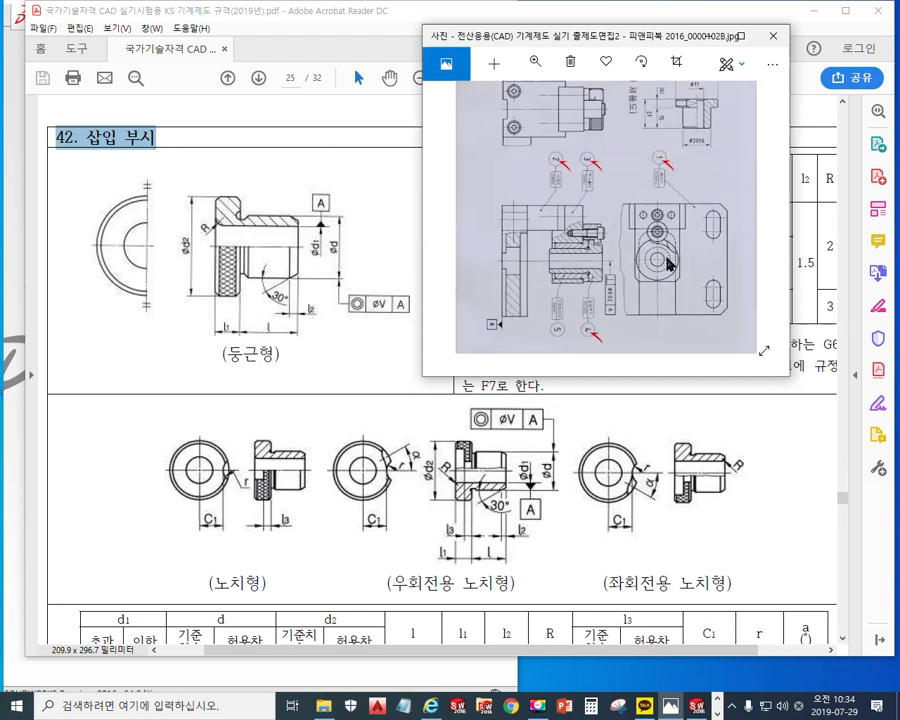
{"action": "left_click_drag", "start_coordinate": [602, 172], "coordinate": [606, 266]}
{"action": "scroll", "coordinate": [607, 276], "scroll_direction": "up", "scroll_amount": 2}
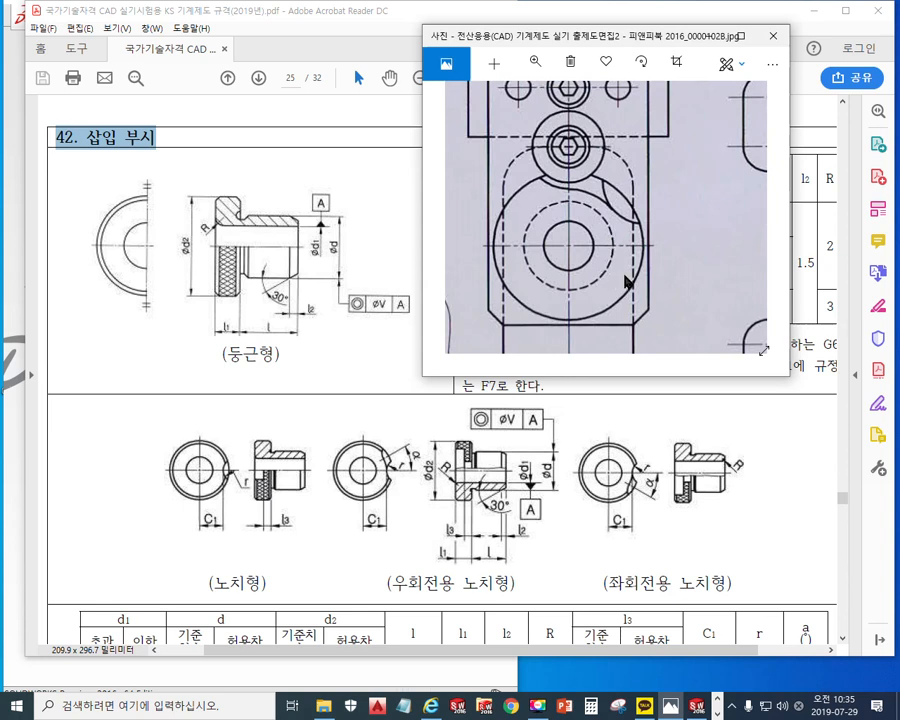
Trace the notch arcs in red on the rotated bush and the 우회전용 노치형 front view, and clear the marks.
{"action": "key", "text": "F9"}
{"action": "mouse_move", "coordinate": [614, 168]}
{"action": "left_mouse_down"}
{"action": "mouse_move", "coordinate": [625, 222]}
{"action": "mouse_move", "coordinate": [655, 228]}
{"action": "left_mouse_up"}
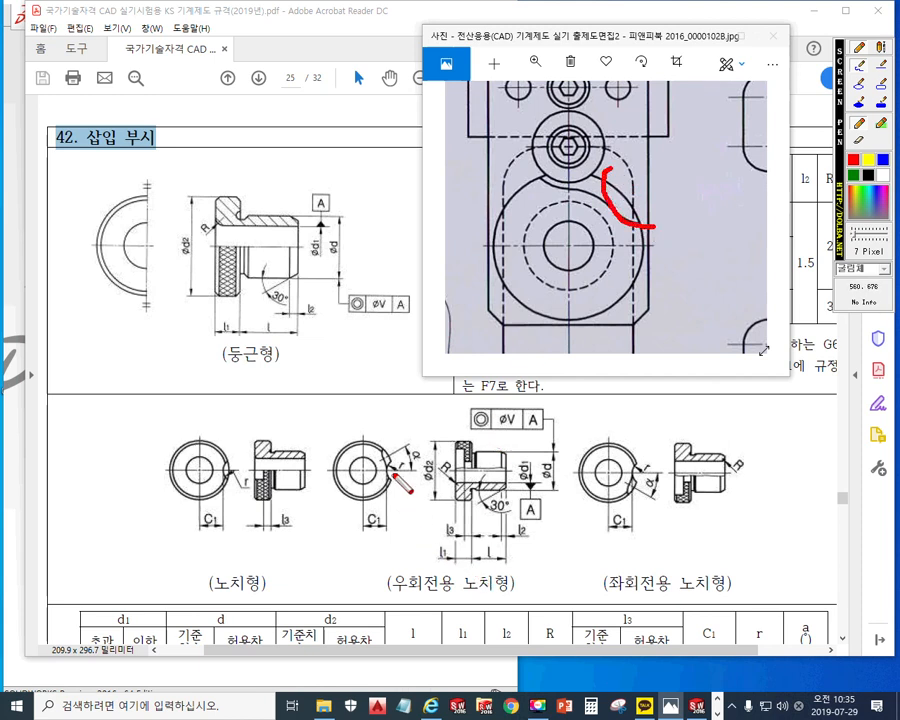
{"action": "mouse_move", "coordinate": [403, 460]}
{"action": "left_mouse_down"}
{"action": "mouse_move", "coordinate": [390, 470]}
{"action": "mouse_move", "coordinate": [394, 492]}
{"action": "left_mouse_up"}
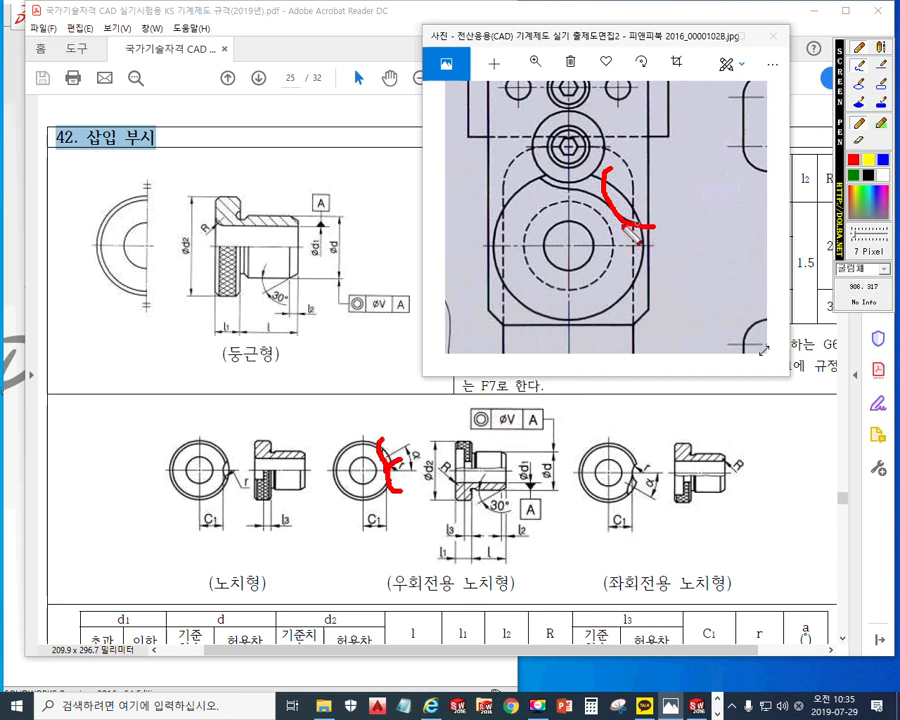
{"action": "left_click_drag", "start_coordinate": [606, 203], "coordinate": [545, 180]}
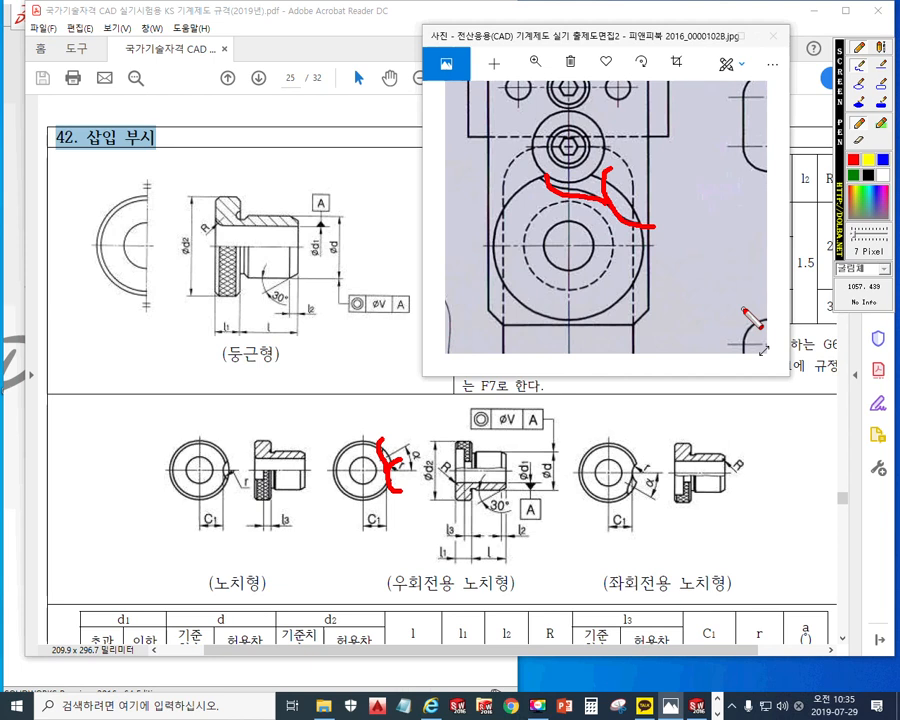
{"action": "key", "text": "Escape"}
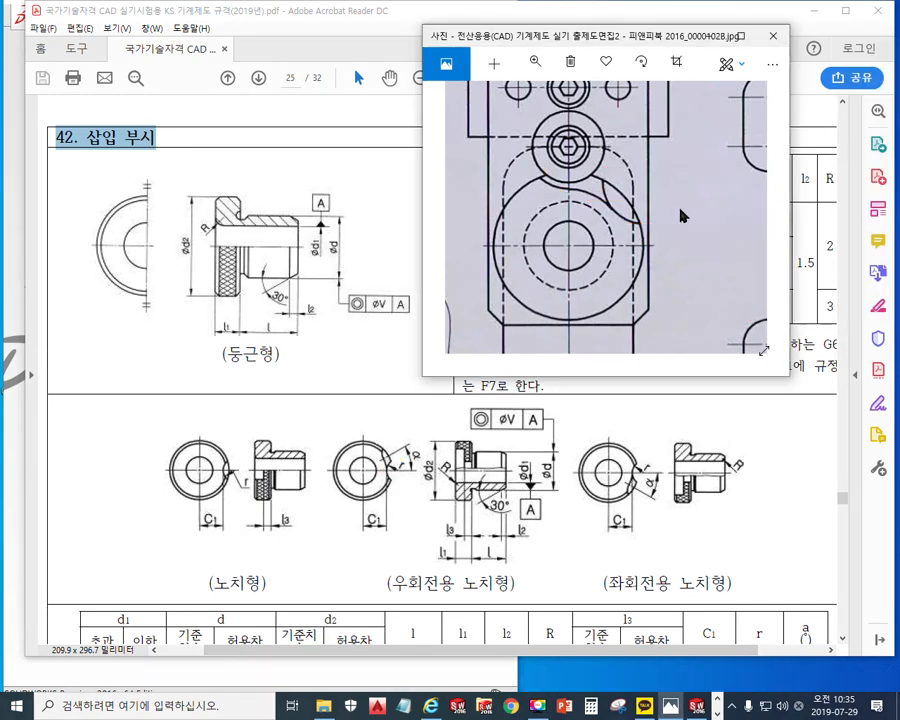
Rotate the jig drawing image back to its upright orientation.
{"action": "right_click", "coordinate": [683, 213]}
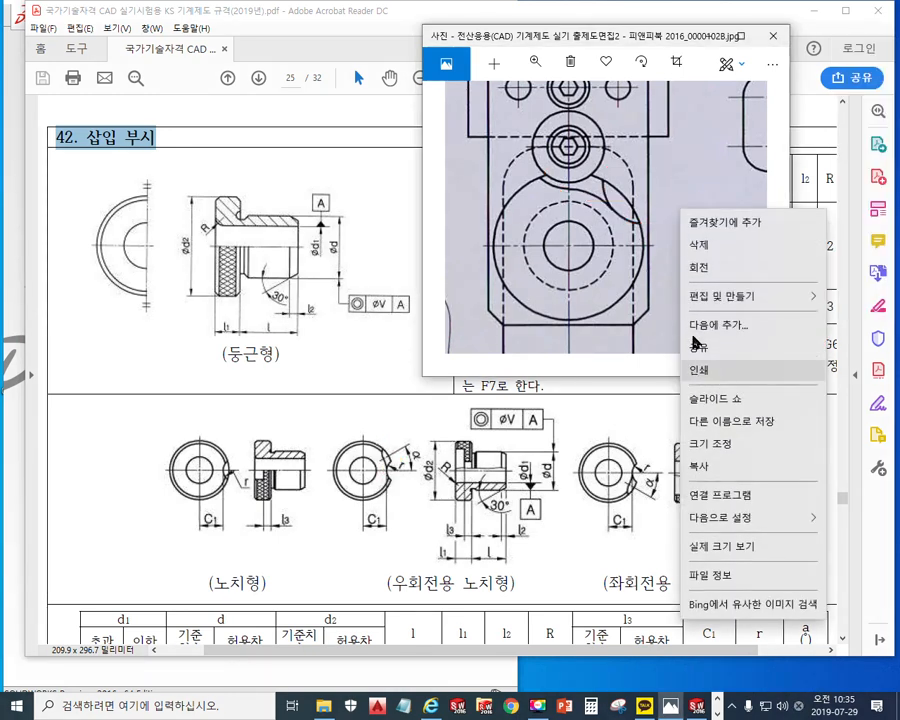
{"action": "left_click", "coordinate": [697, 267]}
{"action": "right_click", "coordinate": [687, 322]}
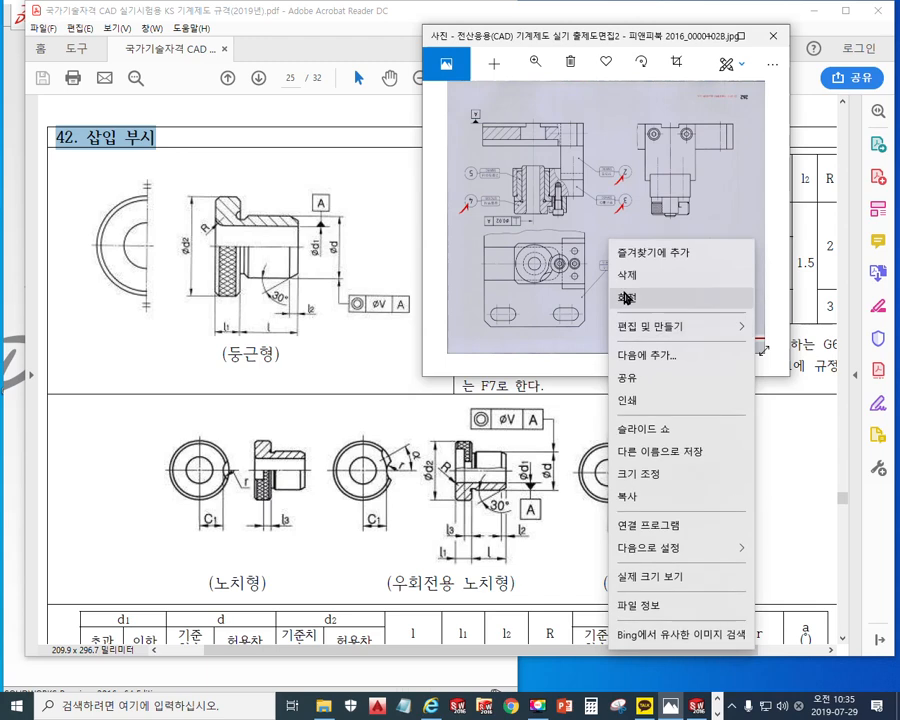
{"action": "left_click", "coordinate": [630, 300]}
{"action": "right_click", "coordinate": [660, 282]}
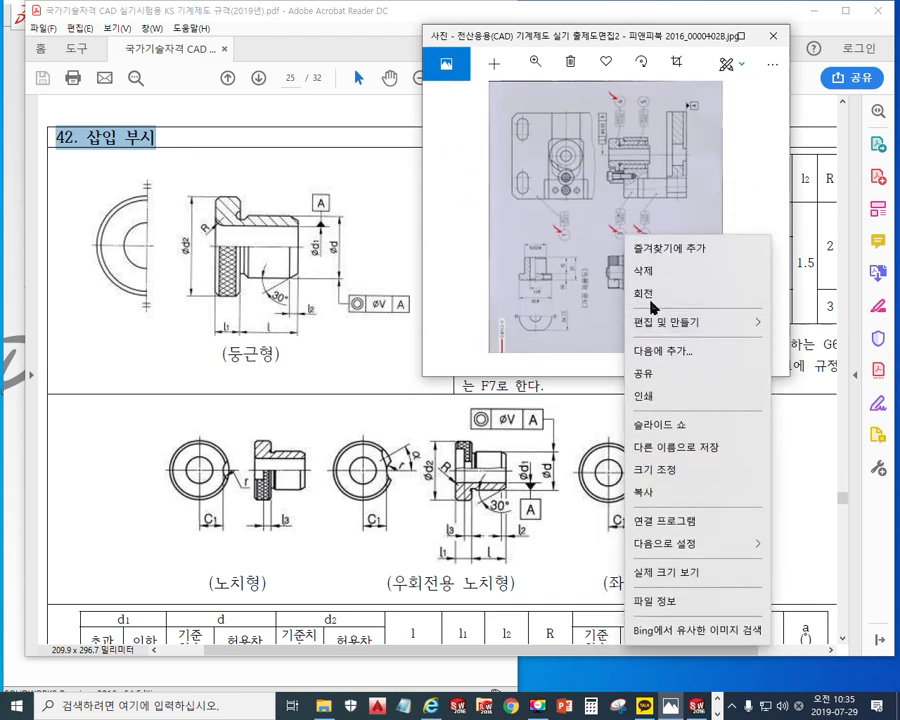
{"action": "left_click", "coordinate": [598, 296]}
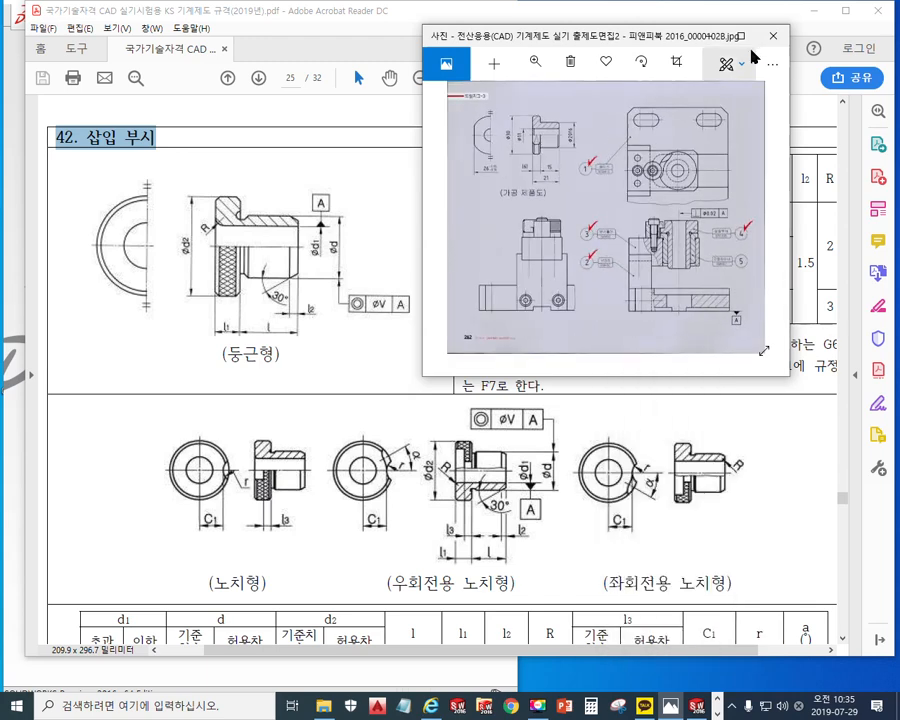
Trace the upright bush's upper notch arc in red and mark the matching notches on the 우회전용 and 좌회전용 노치형 front views.
{"action": "scroll", "coordinate": [702, 182], "scroll_direction": "up", "scroll_amount": 2}
{"action": "scroll", "coordinate": [665, 160], "scroll_direction": "up", "scroll_amount": 4}
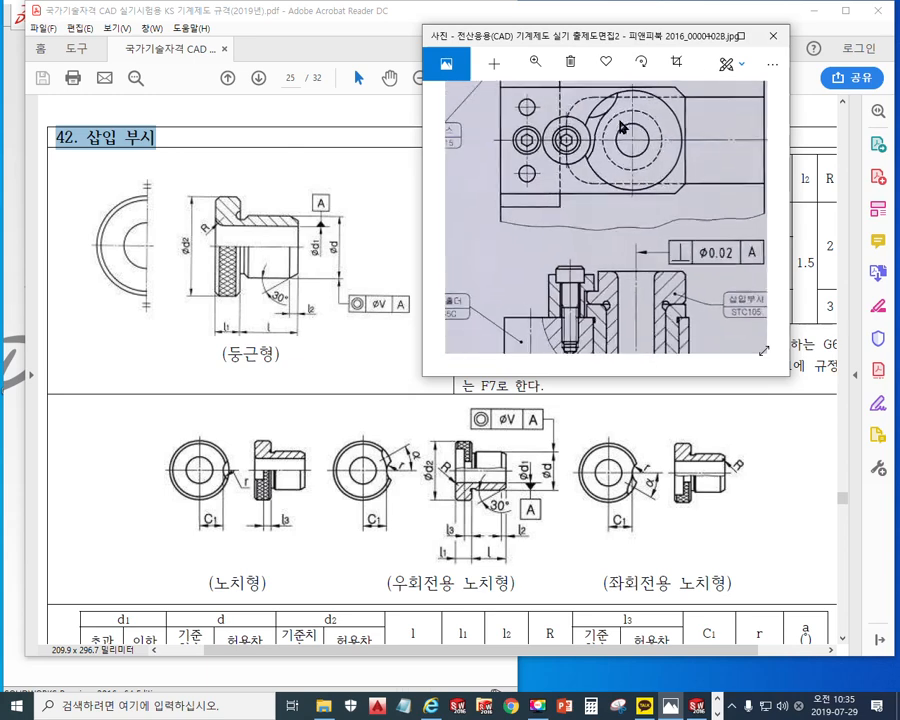
{"action": "scroll", "coordinate": [594, 238], "scroll_direction": "up", "scroll_amount": 1}
{"action": "mouse_move", "coordinate": [627, 235]}
{"action": "left_mouse_down"}
{"action": "mouse_move", "coordinate": [639, 227]}
{"action": "mouse_move", "coordinate": [643, 241]}
{"action": "mouse_move", "coordinate": [634, 246]}
{"action": "left_mouse_up"}
{"action": "key", "text": "F2"}
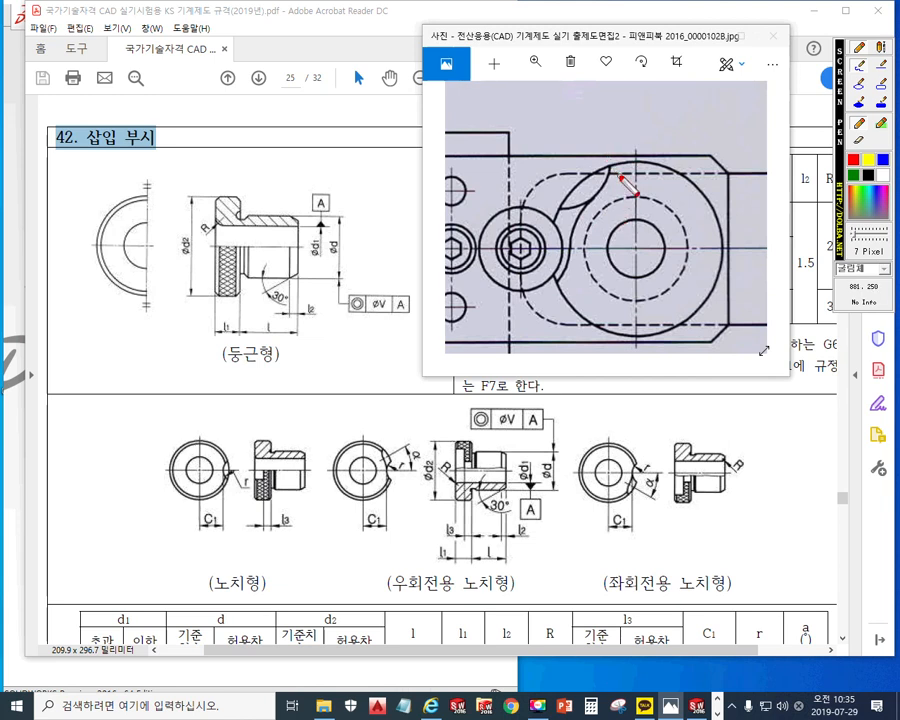
{"action": "mouse_move", "coordinate": [610, 153]}
{"action": "left_mouse_down"}
{"action": "mouse_move", "coordinate": [582, 203]}
{"action": "mouse_move", "coordinate": [551, 196]}
{"action": "left_mouse_up"}
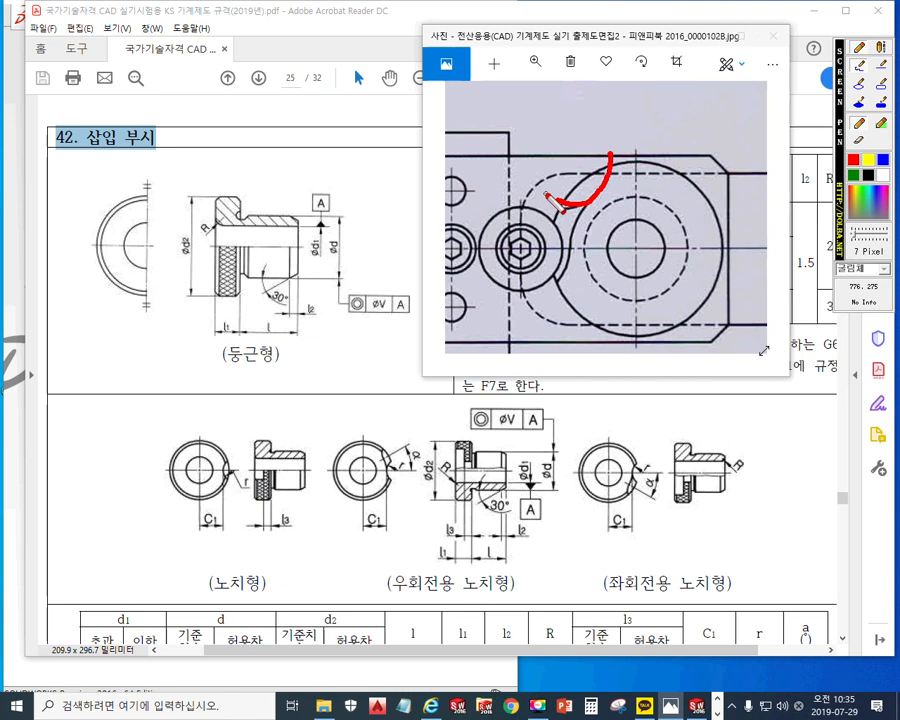
{"action": "mouse_move", "coordinate": [403, 457]}
{"action": "left_mouse_down"}
{"action": "mouse_move", "coordinate": [391, 466]}
{"action": "mouse_move", "coordinate": [399, 485]}
{"action": "left_mouse_up"}
{"action": "mouse_move", "coordinate": [641, 457]}
{"action": "left_mouse_down"}
{"action": "mouse_move", "coordinate": [632, 471]}
{"action": "mouse_move", "coordinate": [642, 486]}
{"action": "left_mouse_up"}
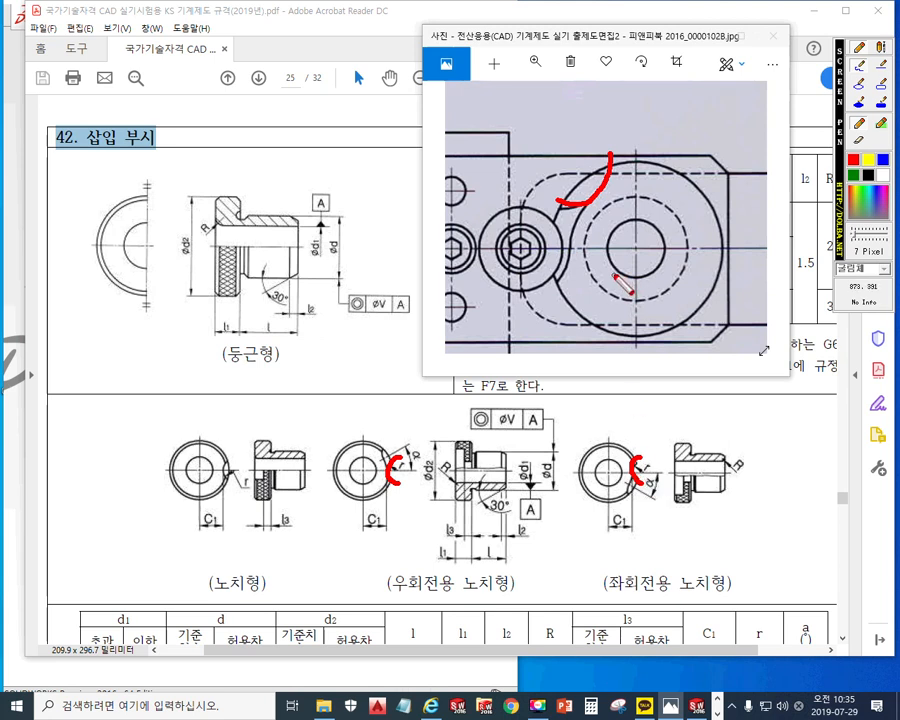
Circle the stop bolt in red, draw a clockwise arrow on the bush, and mark the 우회전용 노치형 section view and its label.
{"action": "mouse_move", "coordinate": [497, 226]}
{"action": "left_mouse_down"}
{"action": "mouse_move", "coordinate": [499, 212]}
{"action": "mouse_move", "coordinate": [530, 207]}
{"action": "mouse_move", "coordinate": [550, 262]}
{"action": "mouse_move", "coordinate": [517, 297]}
{"action": "mouse_move", "coordinate": [483, 270]}
{"action": "mouse_move", "coordinate": [505, 222]}
{"action": "left_mouse_up"}
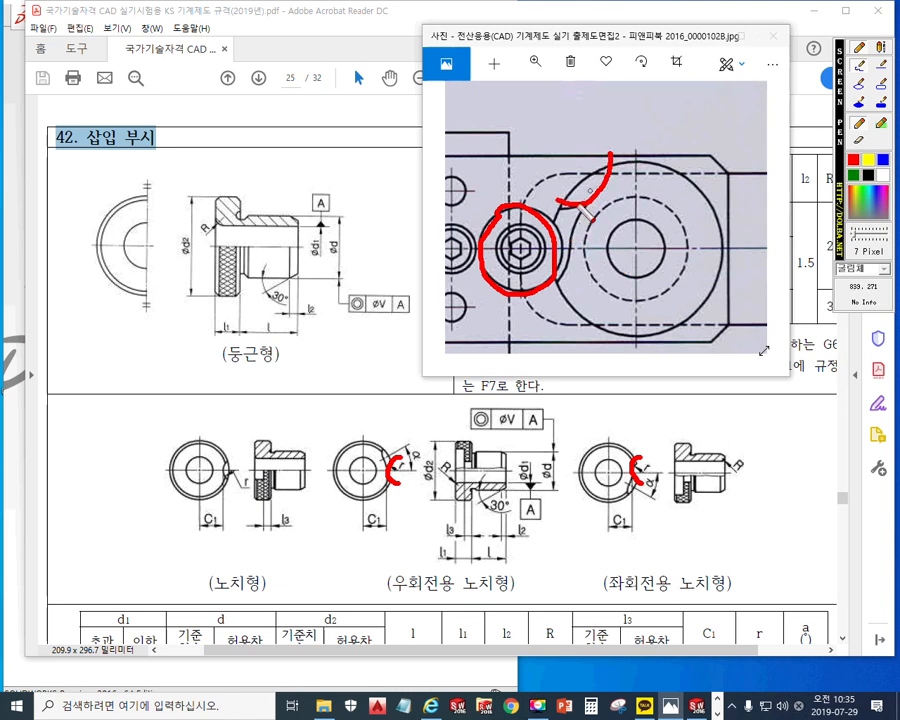
{"action": "left_click_drag", "start_coordinate": [608, 160], "coordinate": [585, 212]}
{"action": "mouse_move", "coordinate": [576, 274]}
{"action": "left_mouse_down"}
{"action": "mouse_move", "coordinate": [624, 208]}
{"action": "mouse_move", "coordinate": [618, 249]}
{"action": "left_mouse_up"}
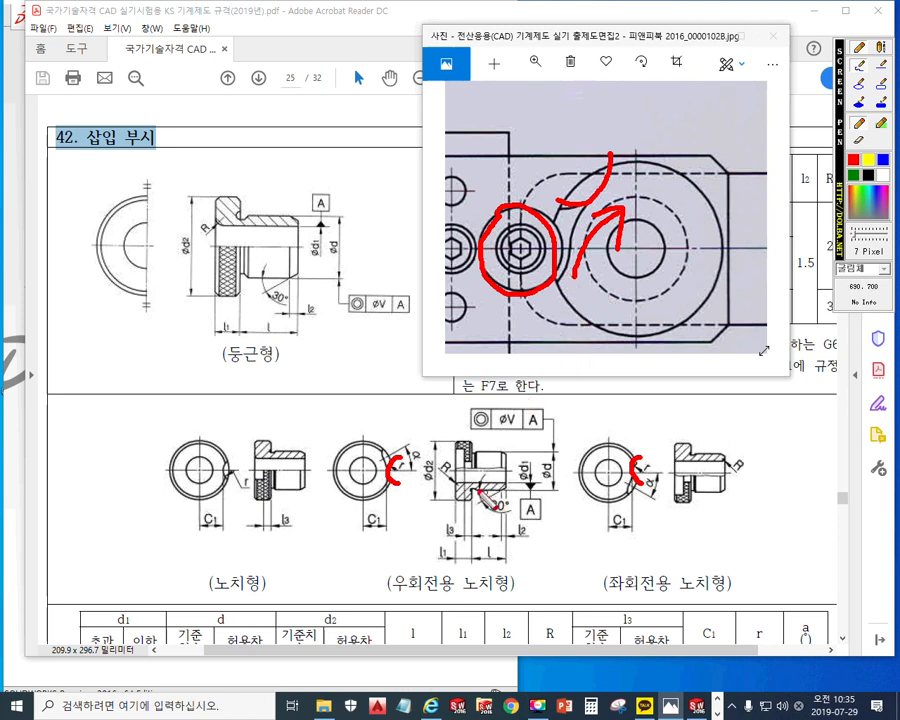
{"action": "mouse_move", "coordinate": [484, 460]}
{"action": "left_mouse_down"}
{"action": "mouse_move", "coordinate": [472, 448]}
{"action": "mouse_move", "coordinate": [475, 496]}
{"action": "left_mouse_up"}
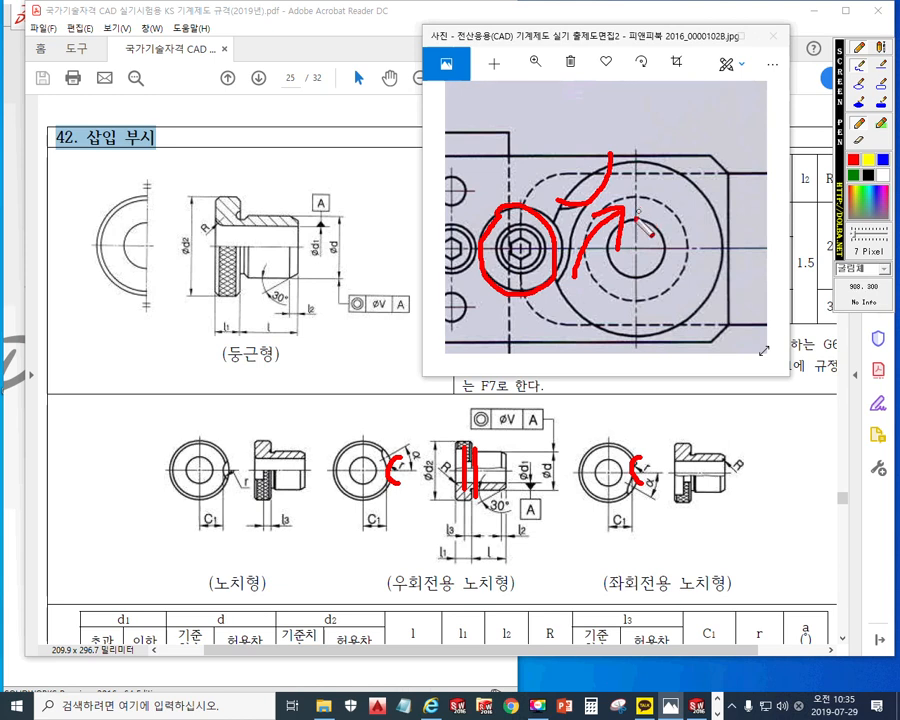
{"action": "left_click_drag", "start_coordinate": [378, 599], "coordinate": [450, 604]}
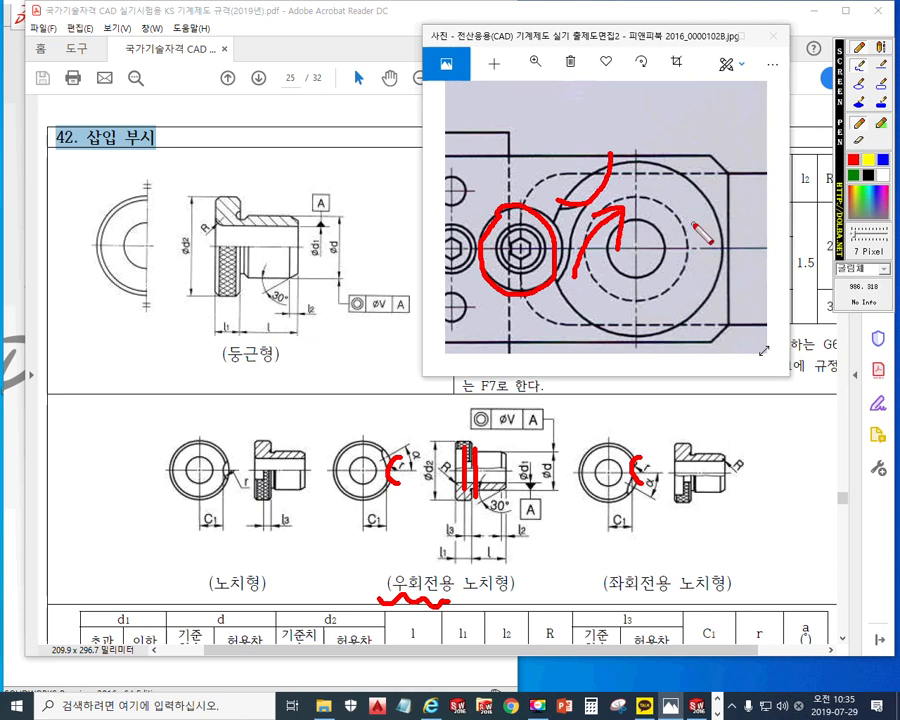
Draw a counterclockwise arrow on the bush in the jig image, cross it out, and clear all pen marks.
{"action": "mouse_move", "coordinate": [710, 268]}
{"action": "left_mouse_down"}
{"action": "mouse_move", "coordinate": [677, 207]}
{"action": "mouse_move", "coordinate": [697, 204]}
{"action": "left_mouse_up"}
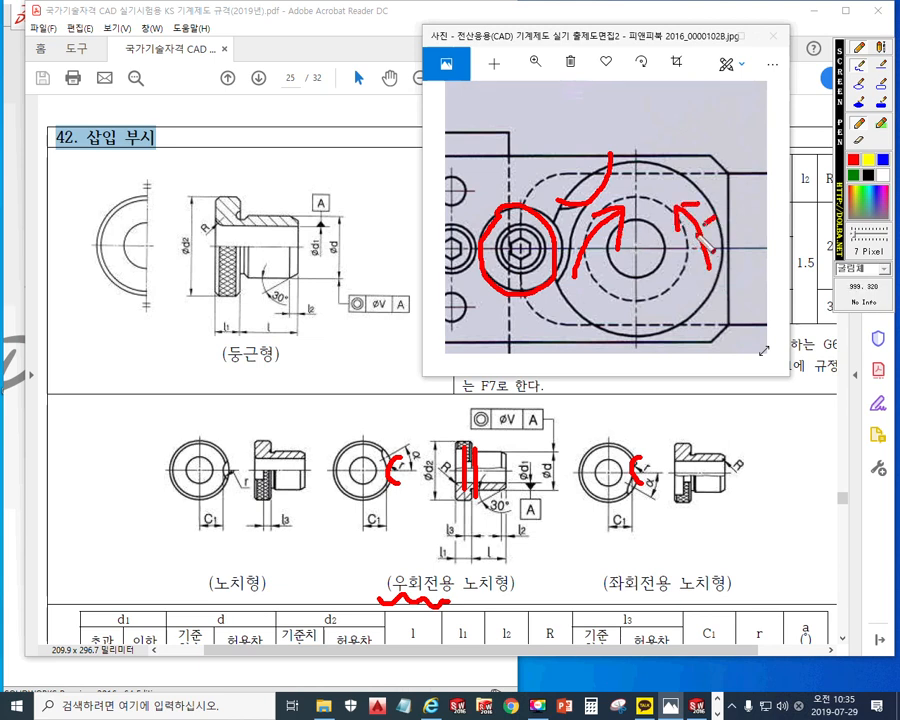
{"action": "left_click_drag", "start_coordinate": [686, 214], "coordinate": [720, 254]}
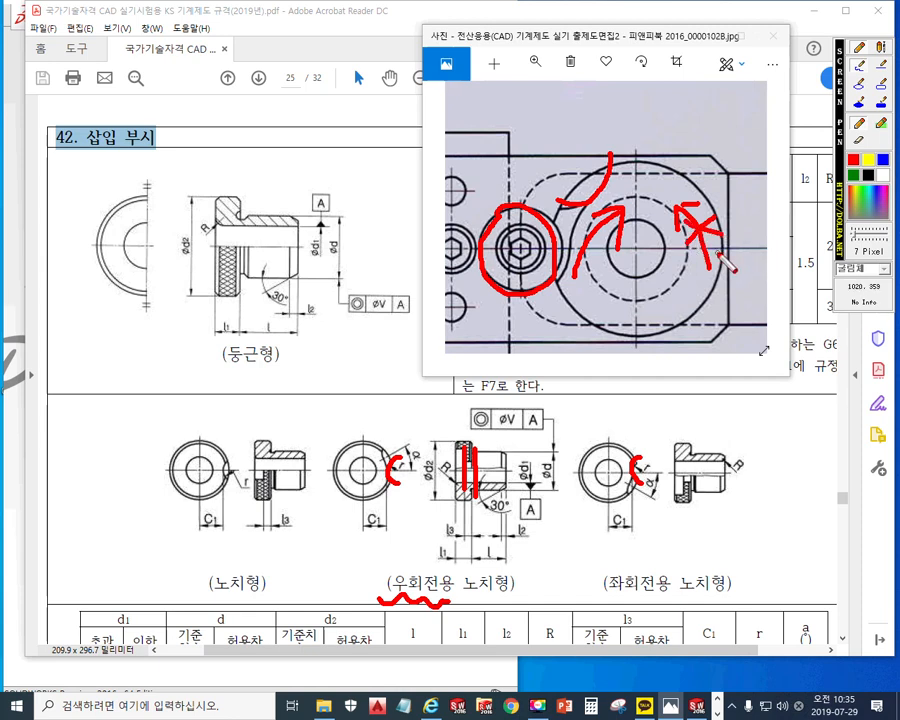
{"action": "key", "text": "Escape"}
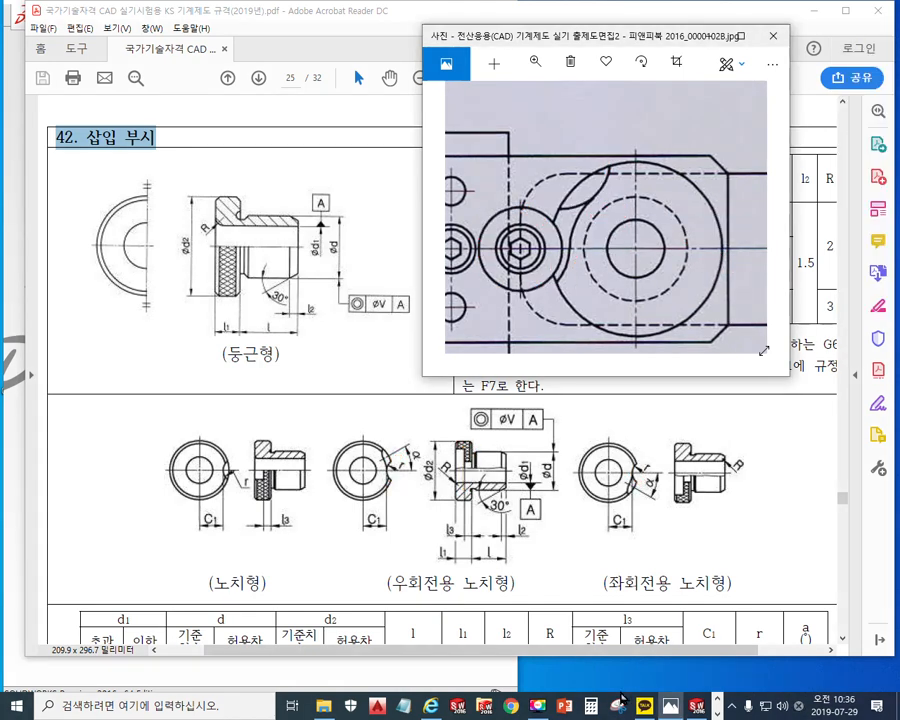
Switch to SOLIDWORKS and open the 드릴지그03 assembly from 3D국기8회자 181113 without rebuilding, and maximize the window.
{"action": "left_click", "coordinate": [697, 706]}
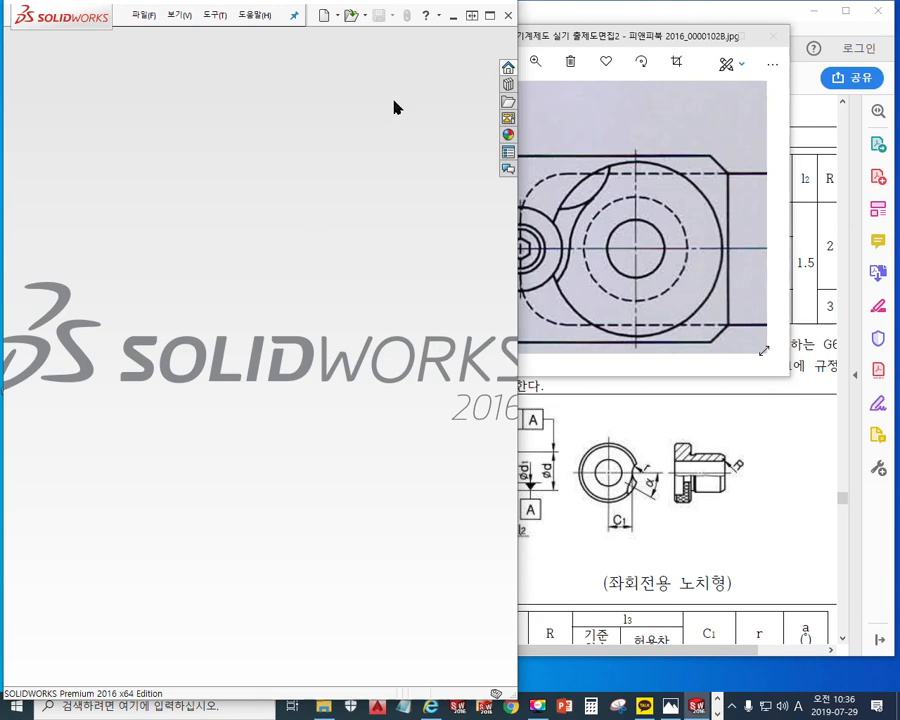
{"action": "left_click", "coordinate": [351, 16]}
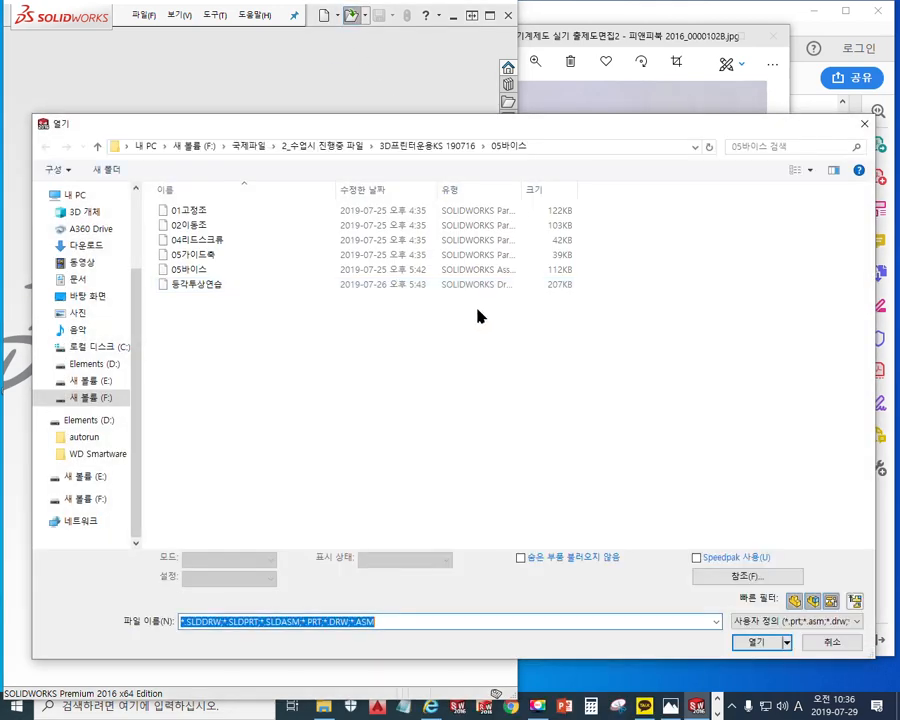
{"action": "left_click", "coordinate": [330, 147]}
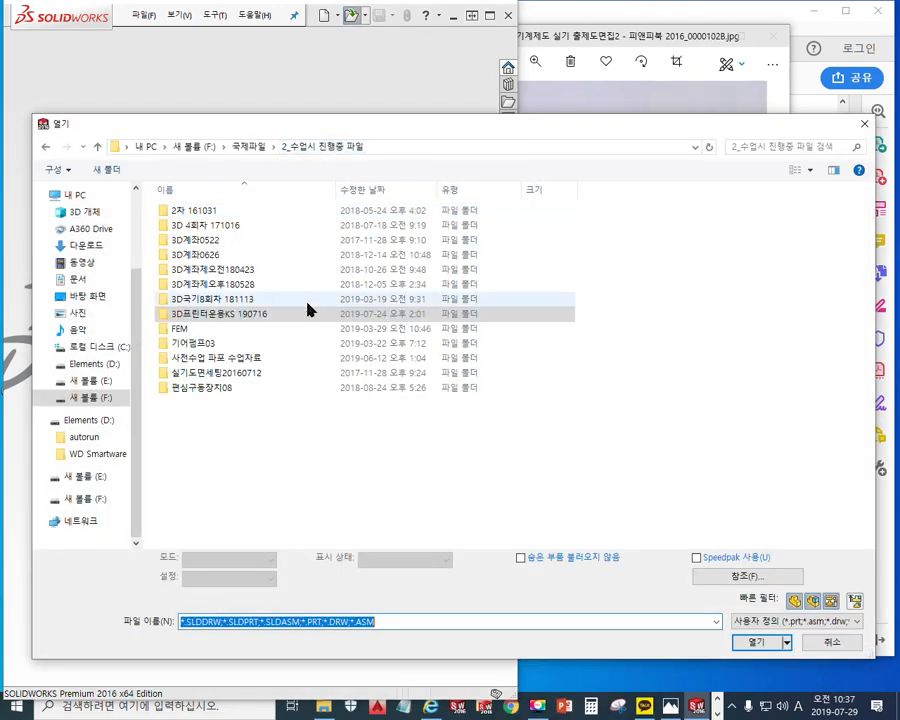
{"action": "double_click", "coordinate": [240, 299]}
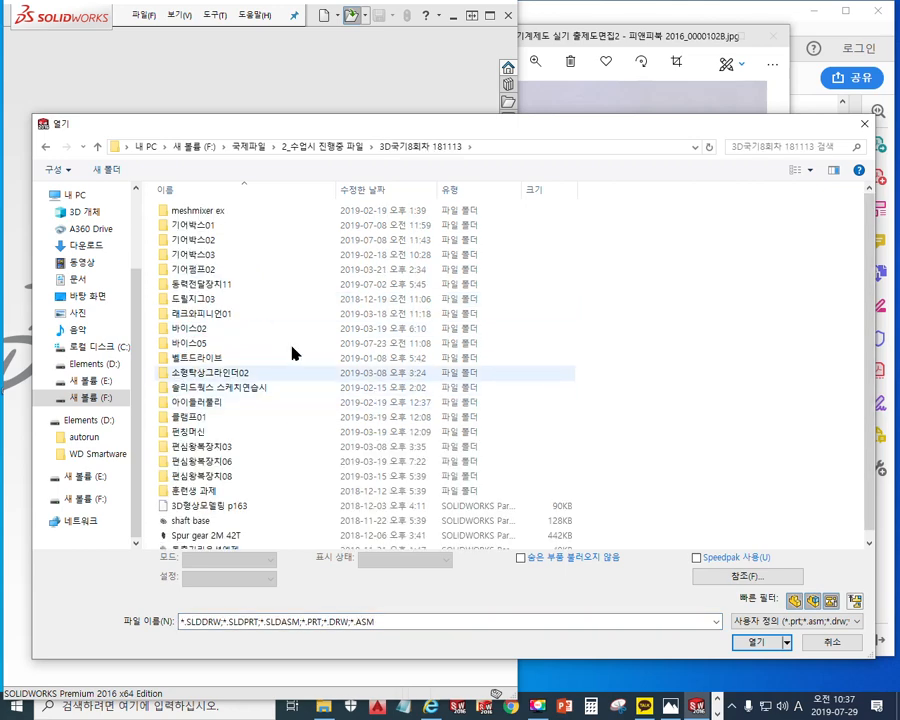
{"action": "double_click", "coordinate": [220, 301]}
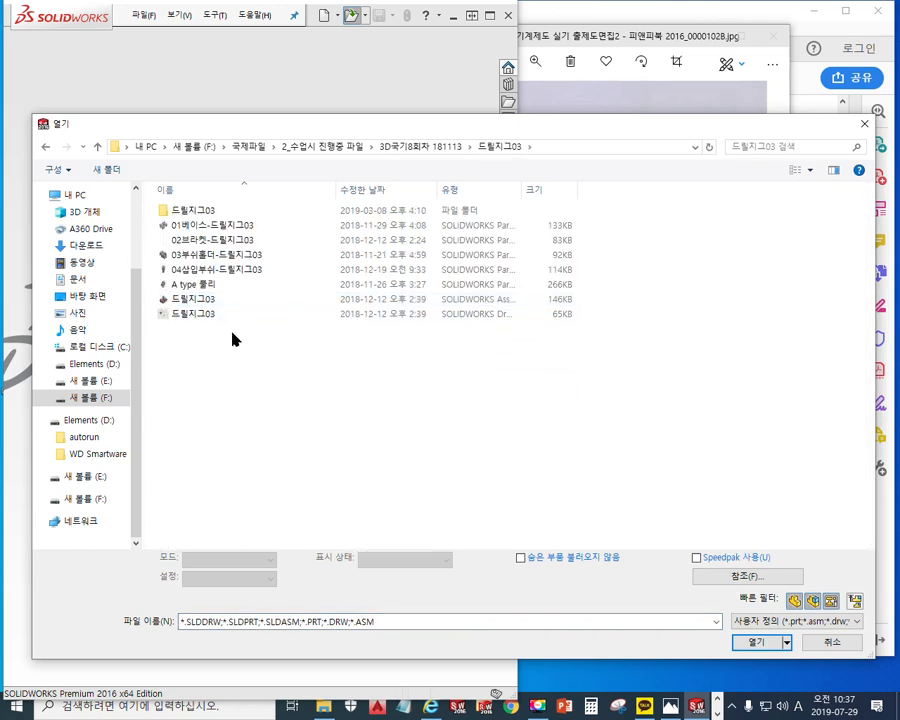
{"action": "double_click", "coordinate": [201, 300]}
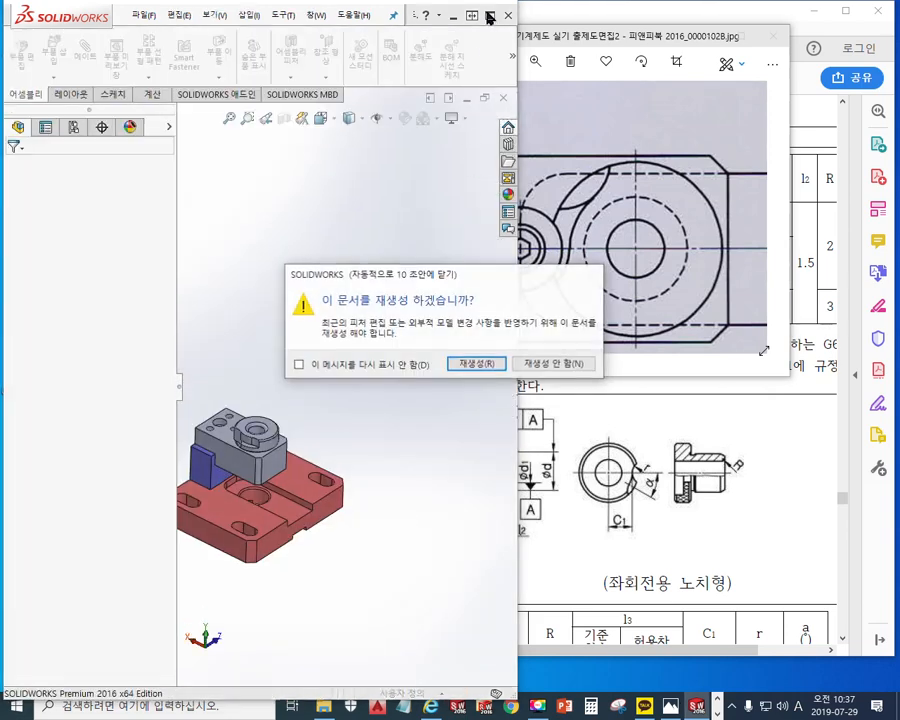
{"action": "left_click", "coordinate": [567, 364]}
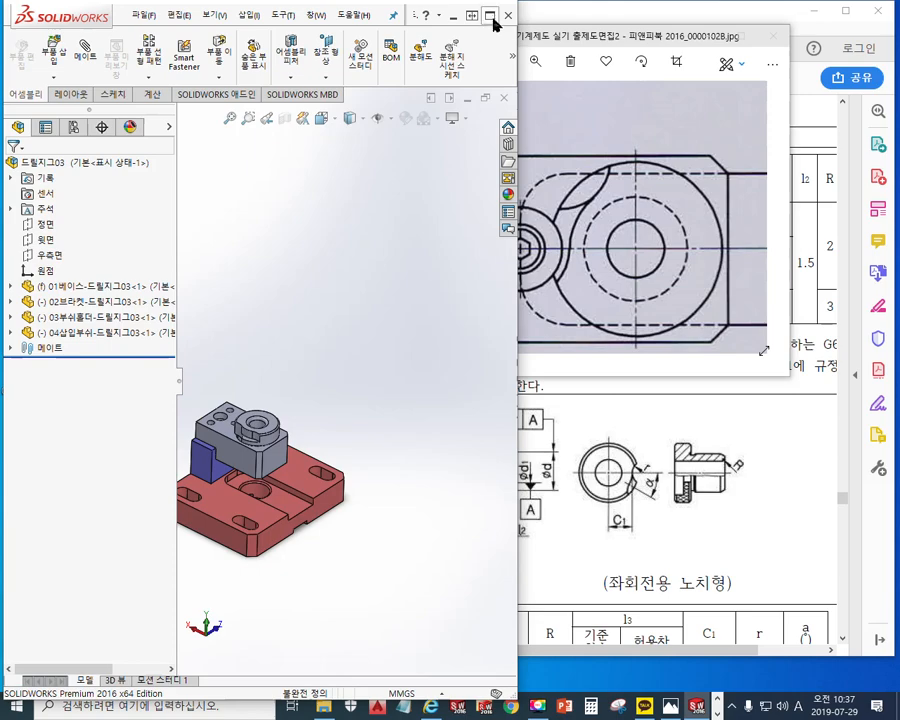
{"action": "left_click", "coordinate": [489, 15]}
Turn the insert bush in the assembly viewed from above, circle the stop bolt's place beside it in red, and clear the mark.
{"action": "middle_click_drag", "start_coordinate": [492, 572], "coordinate": [462, 455]}
{"action": "scroll", "coordinate": [452, 382], "scroll_direction": "down", "scroll_amount": 6}
{"action": "mouse_move", "coordinate": [452, 379]}
{"action": "middle_mouse_down"}
{"action": "mouse_move", "coordinate": [457, 366]}
{"action": "mouse_move", "coordinate": [452, 406]}
{"action": "mouse_move", "coordinate": [450, 394]}
{"action": "middle_mouse_up"}
{"action": "left_click_drag", "start_coordinate": [424, 375], "coordinate": [500, 336]}
{"action": "key", "text": "F9"}
{"action": "mouse_move", "coordinate": [312, 340]}
{"action": "left_mouse_down"}
{"action": "mouse_move", "coordinate": [405, 367]}
{"action": "mouse_move", "coordinate": [345, 430]}
{"action": "mouse_move", "coordinate": [352, 318]}
{"action": "mouse_move", "coordinate": [405, 393]}
{"action": "mouse_move", "coordinate": [372, 418]}
{"action": "left_mouse_up"}
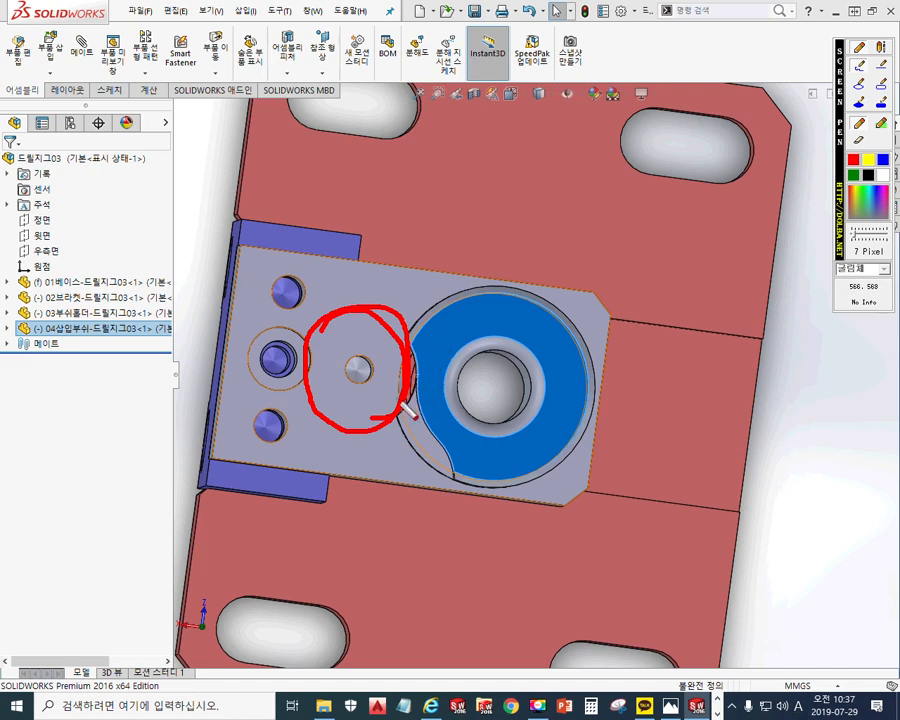
{"action": "key", "text": "Escape"}
From the side, draw a red downward arrow over the insert bush, outline the stop collar beside it, and clear the marks.
{"action": "middle_click_drag", "start_coordinate": [434, 497], "coordinate": [446, 299]}
{"action": "key", "text": "F12"}
{"action": "left_click_drag", "start_coordinate": [517, 85], "coordinate": [489, 292]}
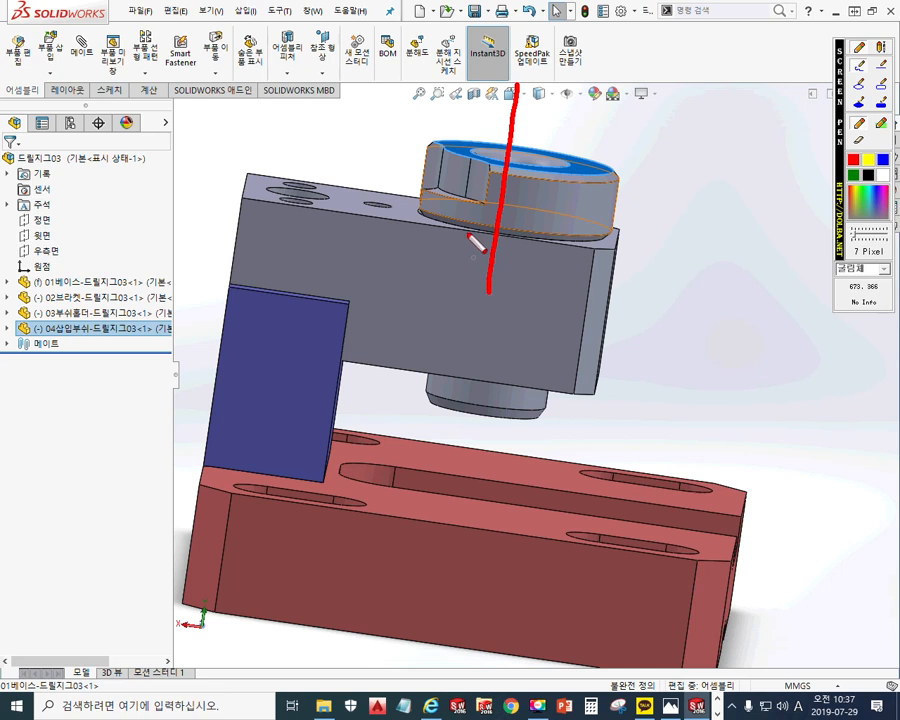
{"action": "left_click_drag", "start_coordinate": [468, 233], "coordinate": [545, 240]}
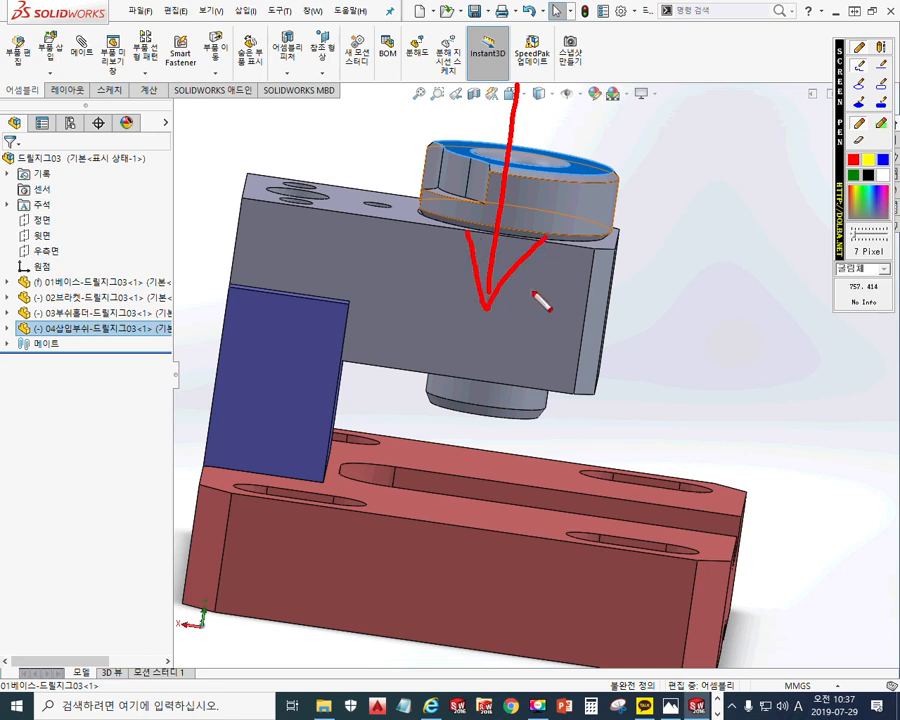
{"action": "mouse_move", "coordinate": [346, 210]}
{"action": "left_mouse_down"}
{"action": "mouse_move", "coordinate": [347, 108]}
{"action": "mouse_move", "coordinate": [425, 110]}
{"action": "mouse_move", "coordinate": [419, 215]}
{"action": "mouse_move", "coordinate": [344, 207]}
{"action": "left_mouse_up"}
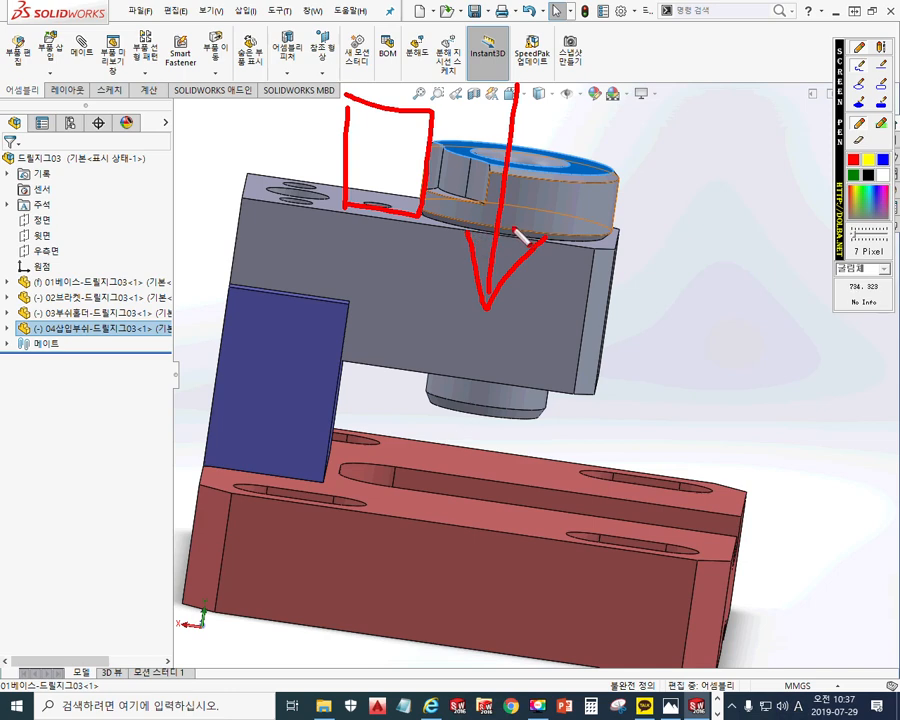
{"action": "key", "text": "F12"}
From above, turn the insert bush clockwise, circle the stop bolt's place around its hole in red, and clear the mark.
{"action": "mouse_move", "coordinate": [521, 236]}
{"action": "middle_mouse_down"}
{"action": "mouse_move", "coordinate": [497, 321]}
{"action": "mouse_move", "coordinate": [492, 311]}
{"action": "middle_mouse_up"}
{"action": "mouse_move", "coordinate": [444, 335]}
{"action": "left_mouse_down"}
{"action": "mouse_move", "coordinate": [456, 307]}
{"action": "mouse_move", "coordinate": [490, 303]}
{"action": "mouse_move", "coordinate": [406, 357]}
{"action": "mouse_move", "coordinate": [492, 318]}
{"action": "left_mouse_up"}
{"action": "key", "text": "F12"}
{"action": "mouse_move", "coordinate": [327, 322]}
{"action": "left_mouse_down"}
{"action": "mouse_move", "coordinate": [408, 337]}
{"action": "mouse_move", "coordinate": [404, 424]}
{"action": "mouse_move", "coordinate": [326, 394]}
{"action": "mouse_move", "coordinate": [317, 314]}
{"action": "left_mouse_up"}
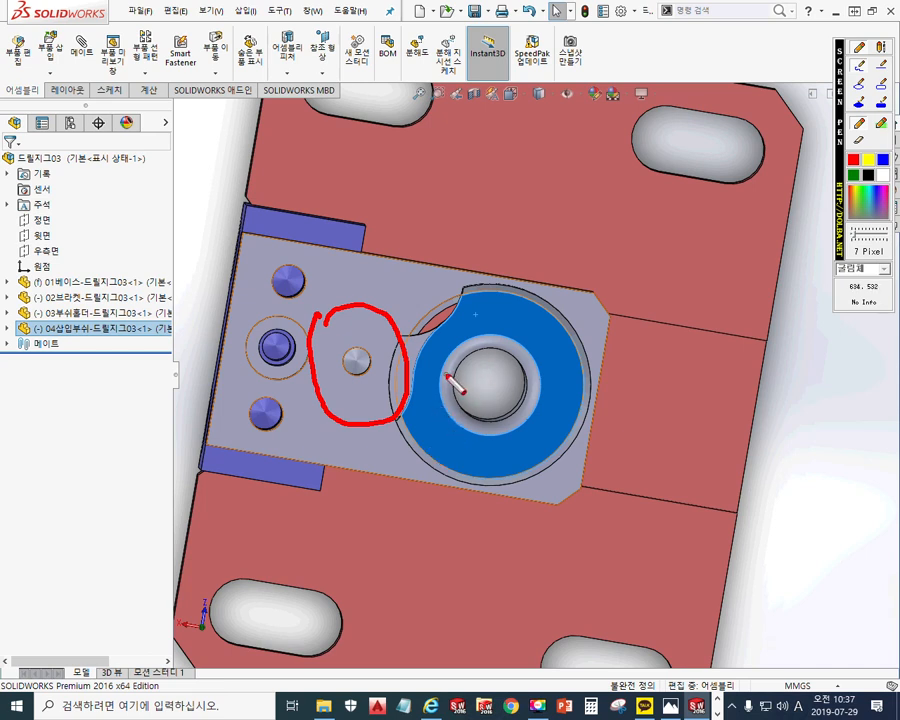
{"action": "key", "text": "F12"}
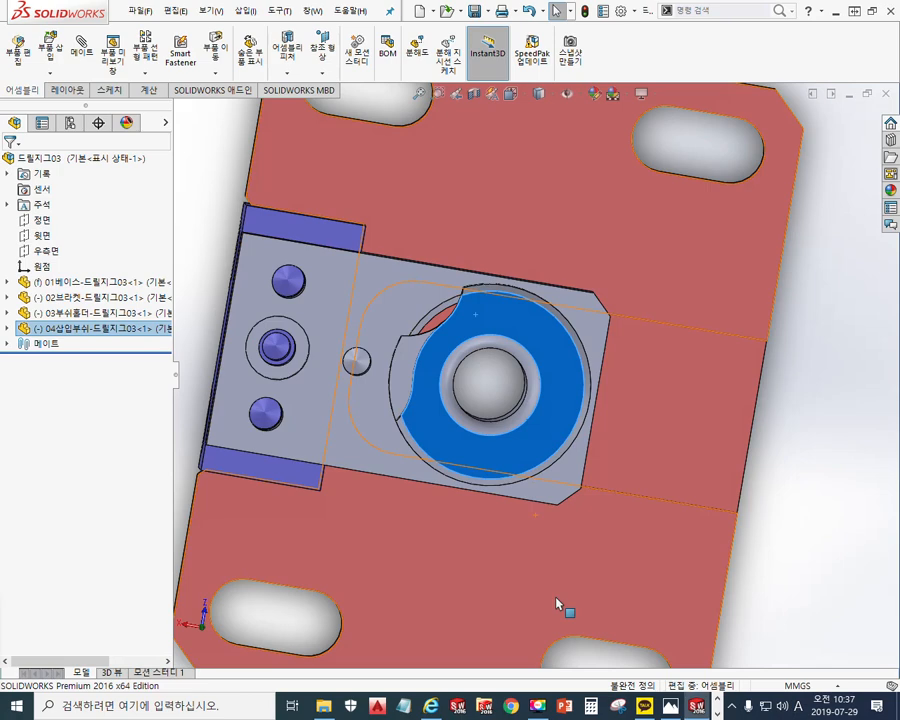
Switch to the jig drawing image in Photos and outline the stop collar around the bolt in red in the section view.
{"action": "left_click", "coordinate": [672, 707]}
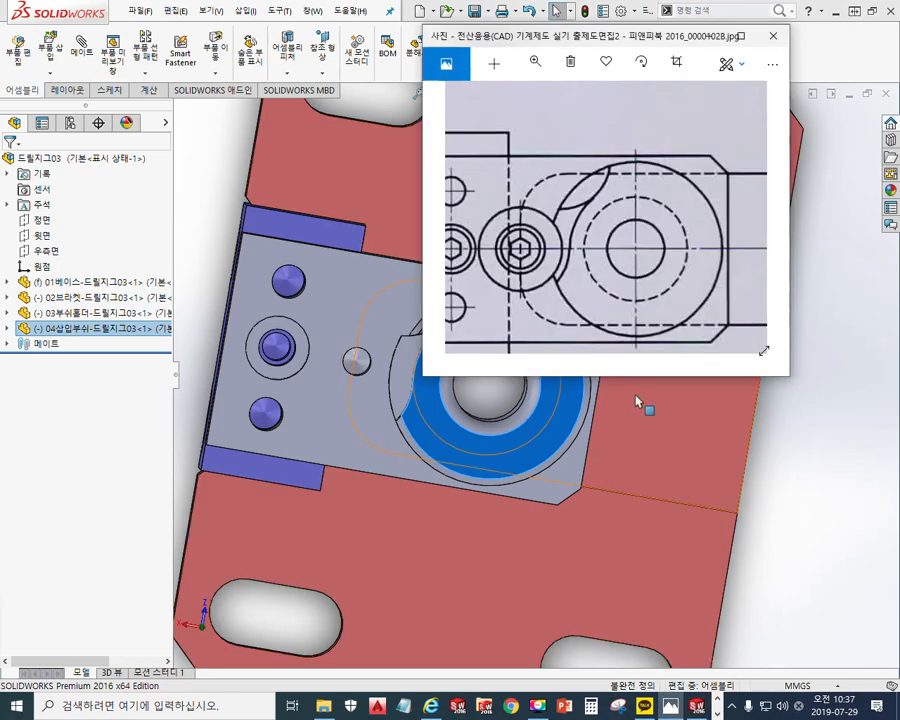
{"action": "scroll", "coordinate": [655, 224], "scroll_direction": "down", "scroll_amount": 5}
{"action": "left_click_drag", "start_coordinate": [630, 240], "coordinate": [625, 129]}
{"action": "left_click_drag", "start_coordinate": [617, 312], "coordinate": [612, 133]}
{"action": "scroll", "coordinate": [612, 131], "scroll_direction": "up", "scroll_amount": 5}
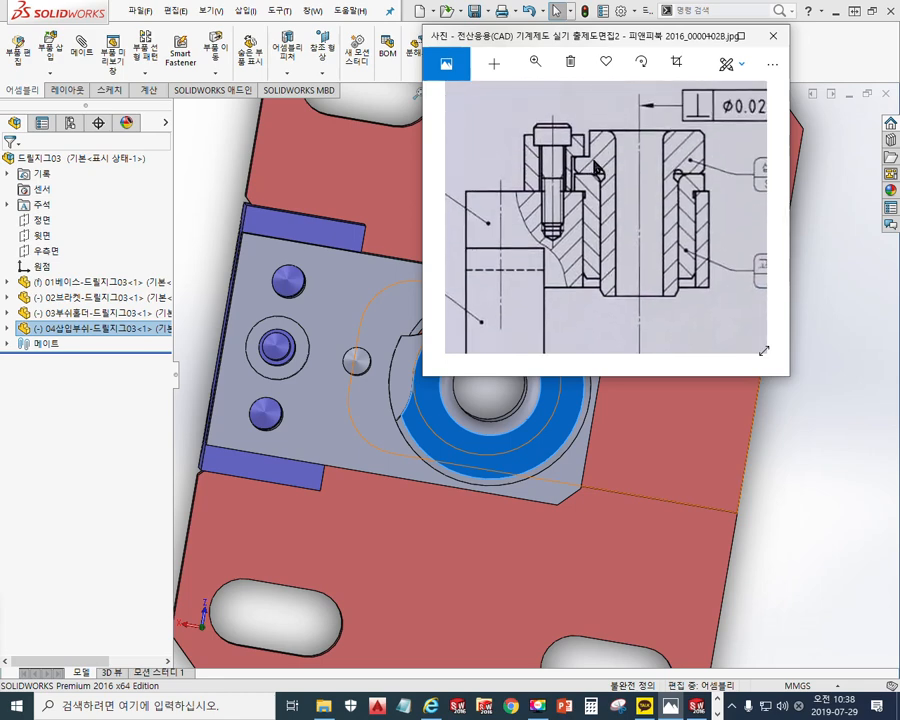
{"action": "left_click_drag", "start_coordinate": [597, 204], "coordinate": [597, 224]}
{"action": "key", "text": "F9"}
{"action": "mouse_move", "coordinate": [488, 141]}
{"action": "left_mouse_down"}
{"action": "mouse_move", "coordinate": [567, 140]}
{"action": "mouse_move", "coordinate": [580, 161]}
{"action": "mouse_move", "coordinate": [566, 208]}
{"action": "mouse_move", "coordinate": [525, 210]}
{"action": "mouse_move", "coordinate": [497, 196]}
{"action": "mouse_move", "coordinate": [495, 125]}
{"action": "left_mouse_up"}
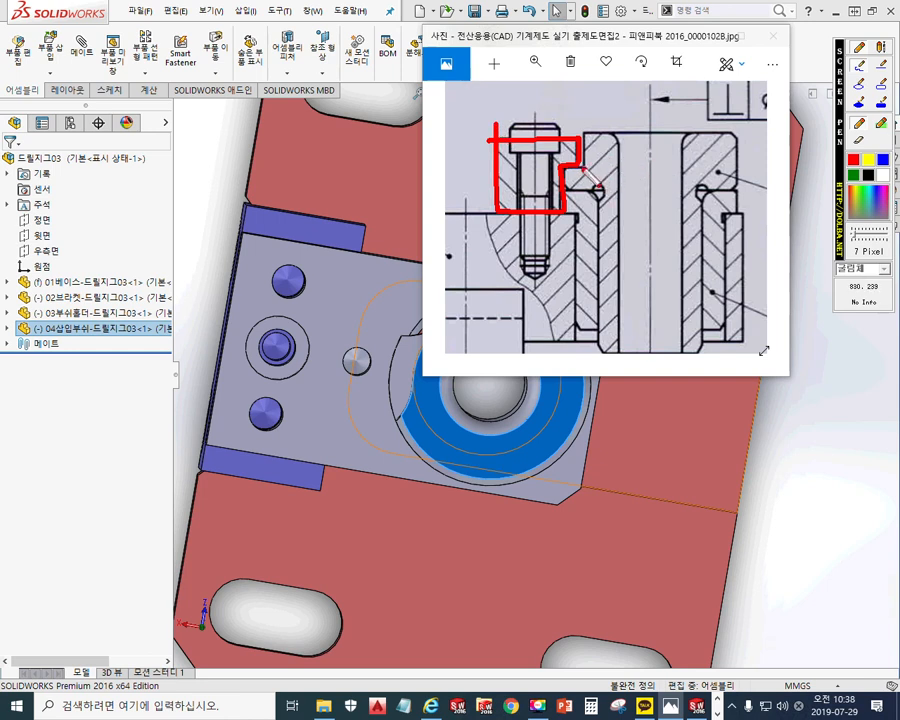
Draw a downward arrow on the collar's lip and a crossed-out upward arrow on the bush bore, and clear the marks.
{"action": "left_click_drag", "start_coordinate": [570, 93], "coordinate": [577, 158]}
{"action": "left_click_drag", "start_coordinate": [563, 115], "coordinate": [587, 116]}
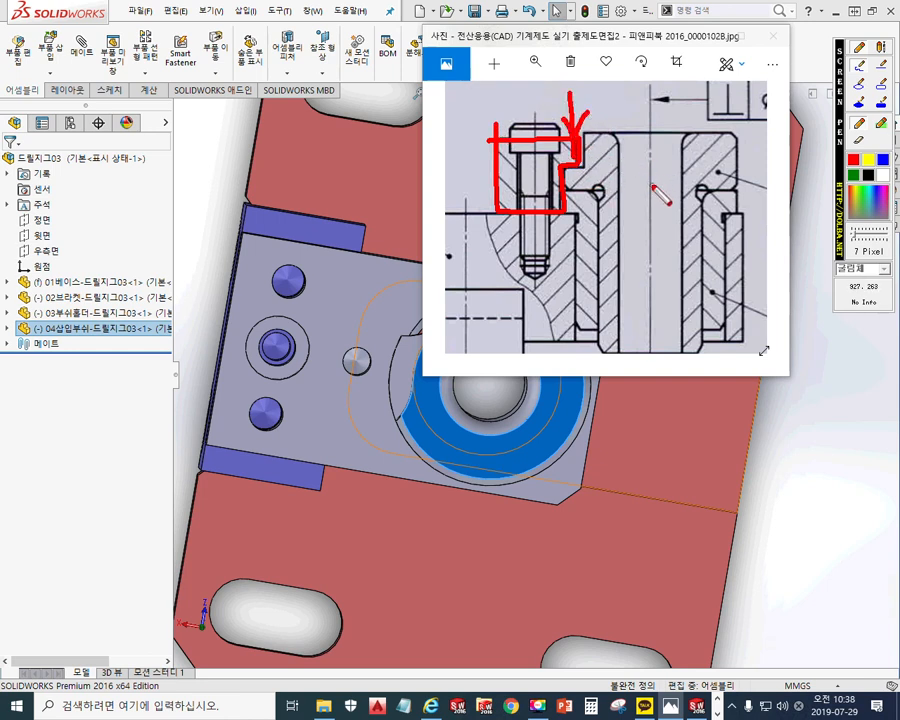
{"action": "mouse_move", "coordinate": [641, 160]}
{"action": "left_mouse_down"}
{"action": "mouse_move", "coordinate": [641, 110]}
{"action": "mouse_move", "coordinate": [629, 132]}
{"action": "left_mouse_up"}
{"action": "left_click_drag", "start_coordinate": [642, 85], "coordinate": [654, 103]}
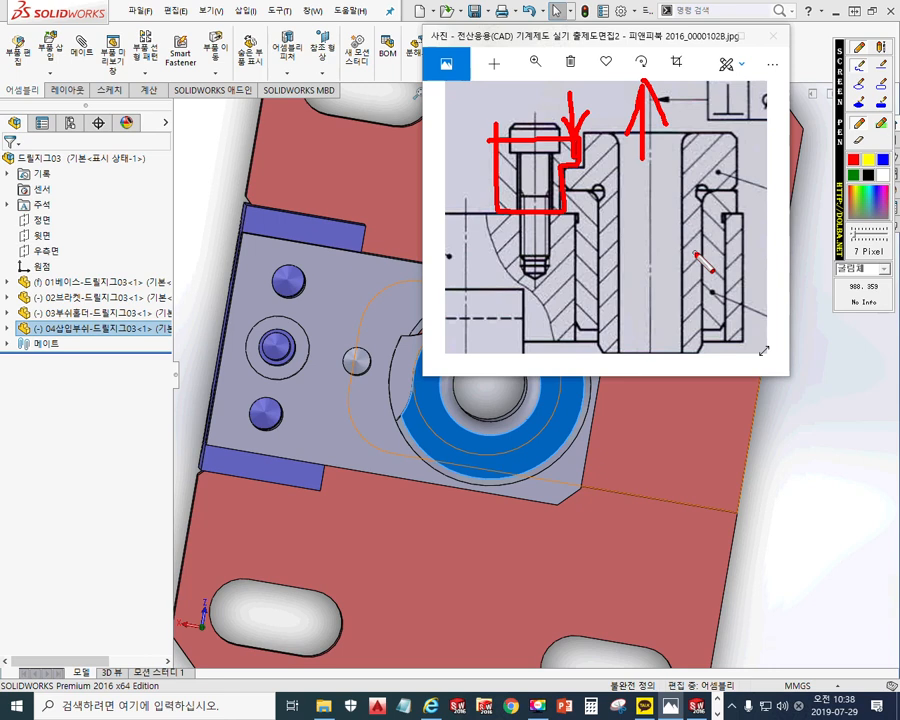
{"action": "mouse_move", "coordinate": [613, 166]}
{"action": "left_mouse_down"}
{"action": "mouse_move", "coordinate": [654, 138]}
{"action": "mouse_move", "coordinate": [652, 163]}
{"action": "left_mouse_up"}
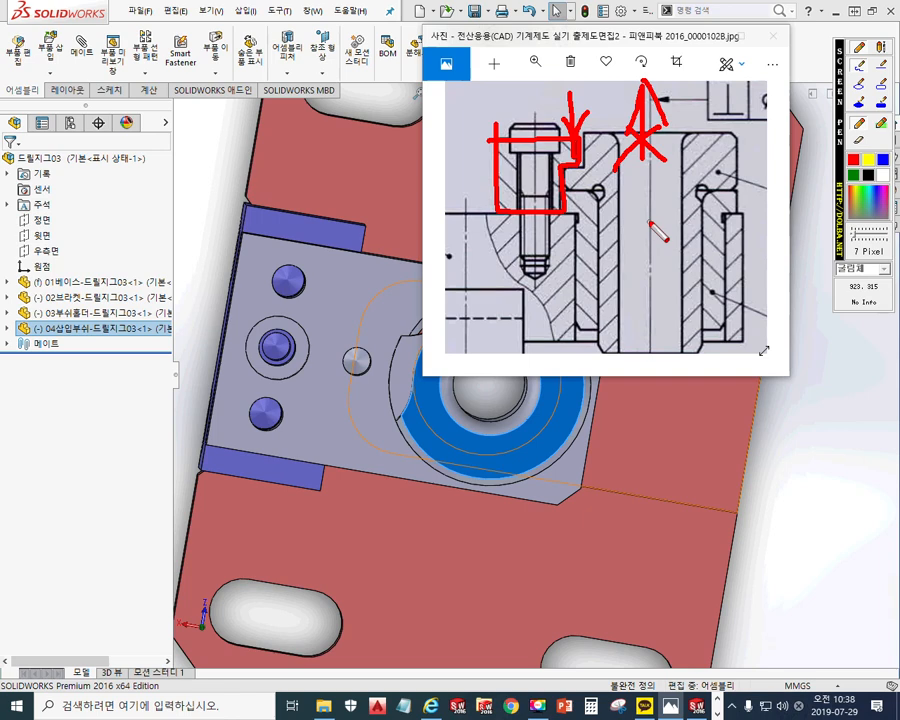
{"action": "key", "text": "Escape"}
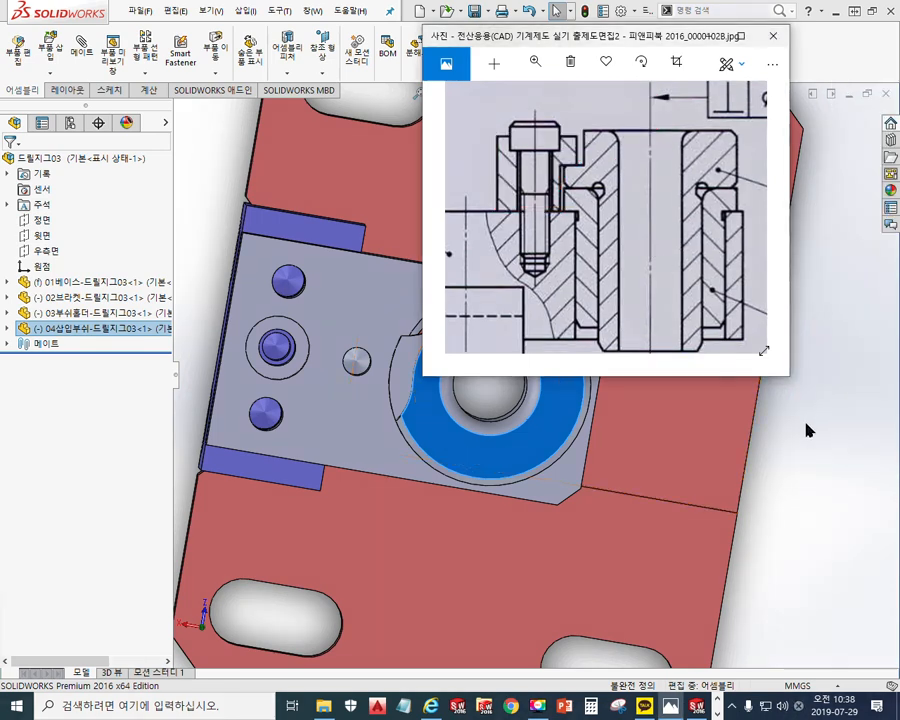
Close the 드릴지그03 assembly in SOLIDWORKS without saving its changes.
{"action": "left_click", "coordinate": [806, 422]}
{"action": "left_click", "coordinate": [887, 94]}
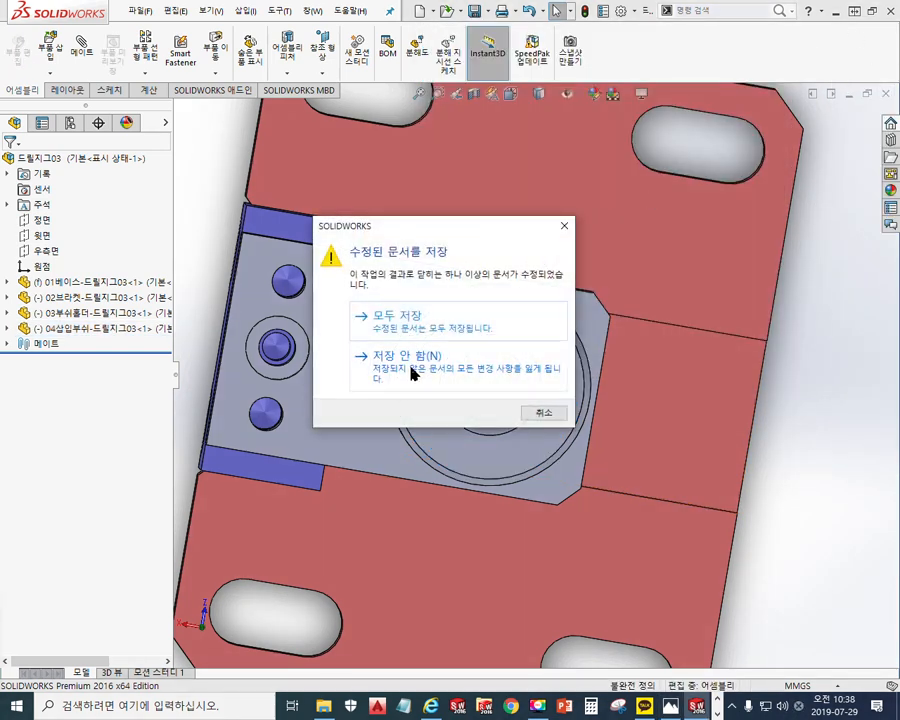
{"action": "left_click", "coordinate": [412, 372]}
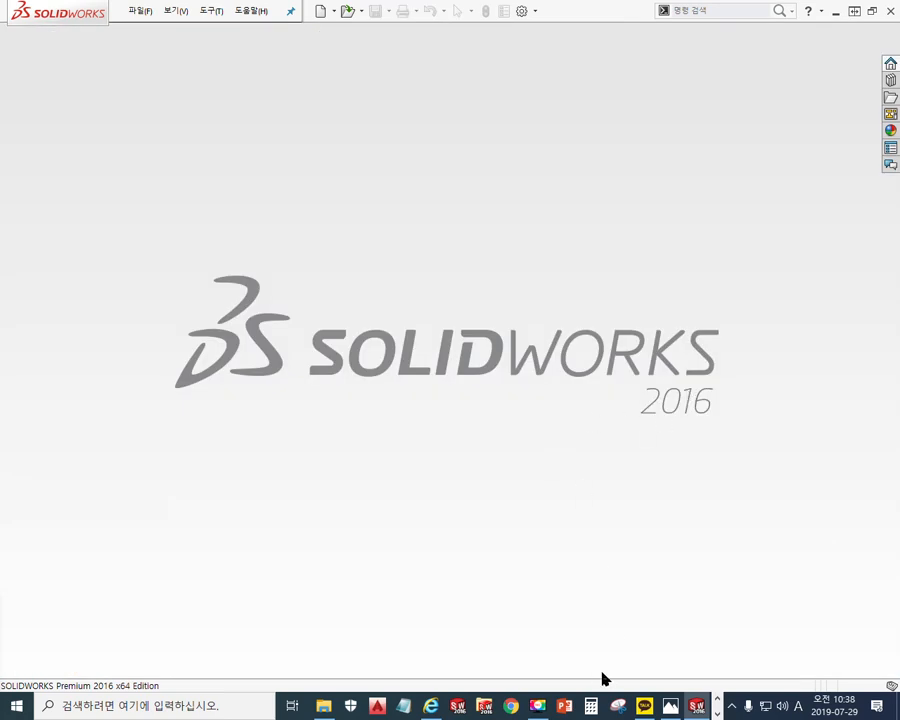
Switch to the KS standards PDF in Acrobat Reader, frame the notch-type insert bush dimension table in red, and clear the frame.
{"action": "left_click", "coordinate": [717, 713]}
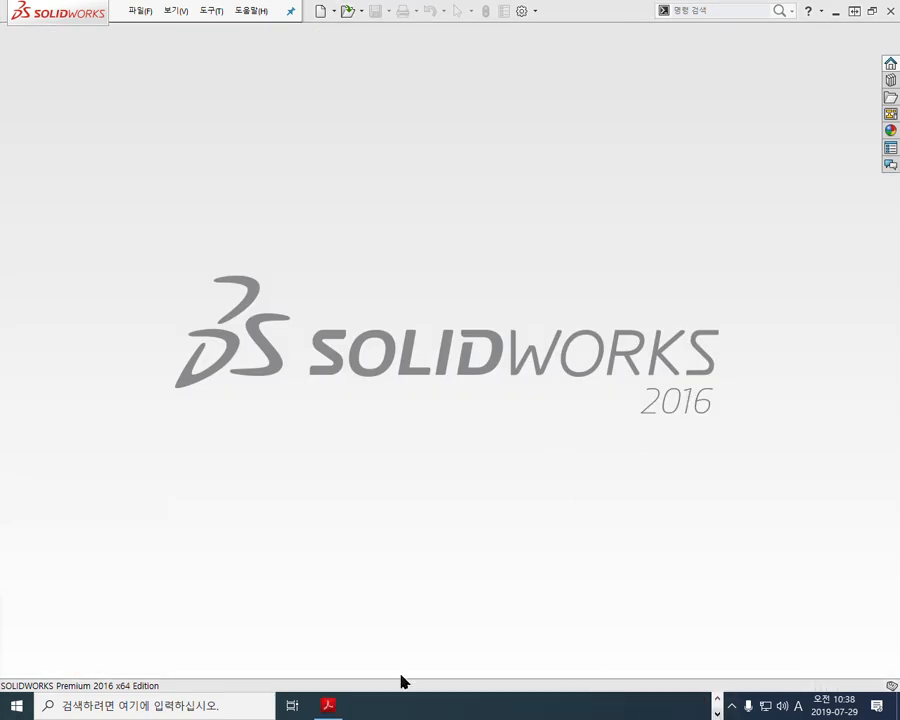
{"action": "left_click", "coordinate": [327, 705]}
{"action": "scroll", "coordinate": [509, 420], "scroll_direction": "down", "scroll_amount": 5}
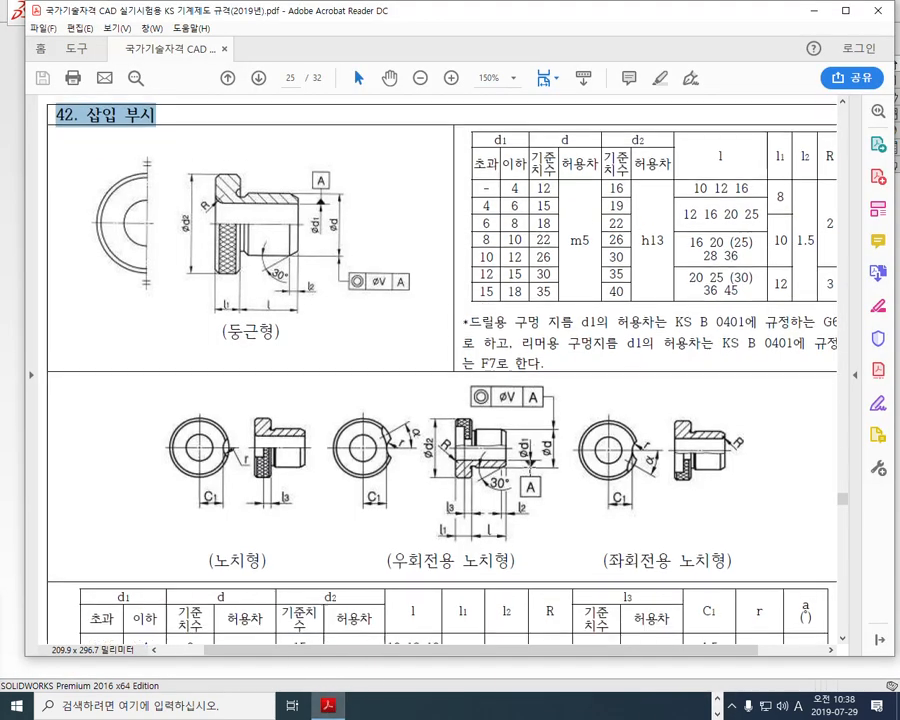
{"action": "scroll", "coordinate": [509, 420], "scroll_direction": "down", "scroll_amount": 4}
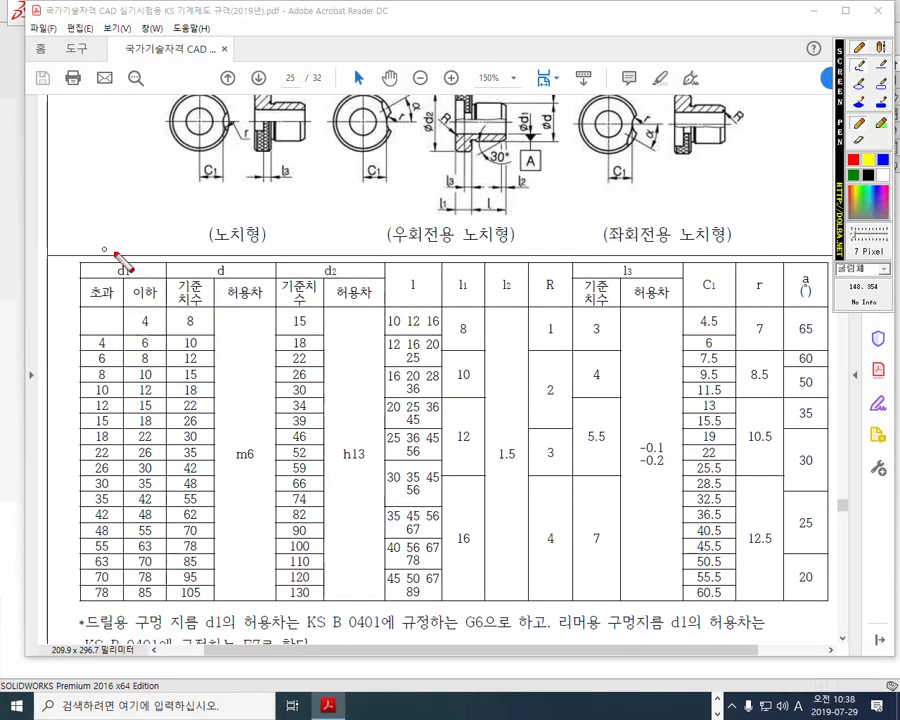
{"action": "mouse_move", "coordinate": [62, 270]}
{"action": "left_mouse_down"}
{"action": "mouse_move", "coordinate": [843, 250]}
{"action": "mouse_move", "coordinate": [832, 600]}
{"action": "mouse_move", "coordinate": [333, 630]}
{"action": "mouse_move", "coordinate": [108, 600]}
{"action": "mouse_move", "coordinate": [68, 398]}
{"action": "mouse_move", "coordinate": [66, 265]}
{"action": "left_mouse_up"}
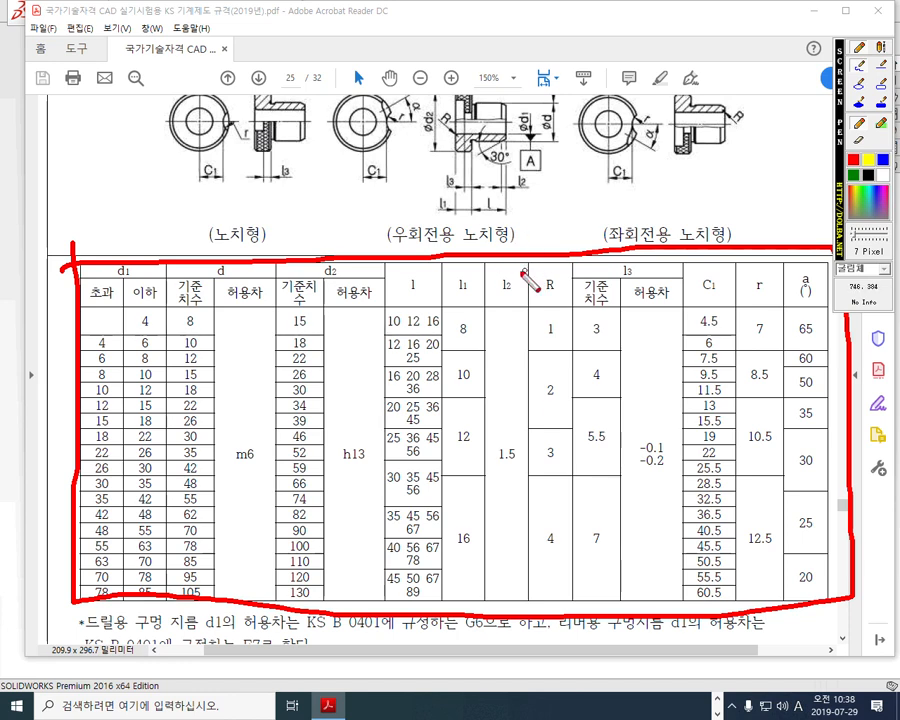
{"action": "key", "text": "Escape"}
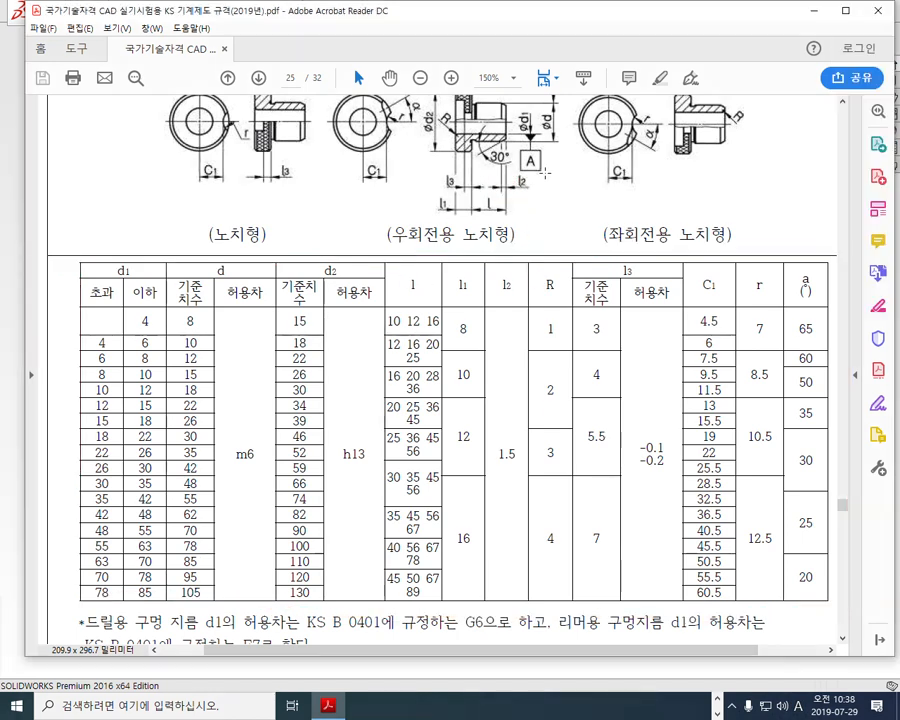
Mark the flange diameter d2 in red on the right-turn notch bush view, and clear the marks.
{"action": "scroll", "coordinate": [541, 184], "scroll_direction": "up", "scroll_amount": 1}
{"action": "key", "text": "F12"}
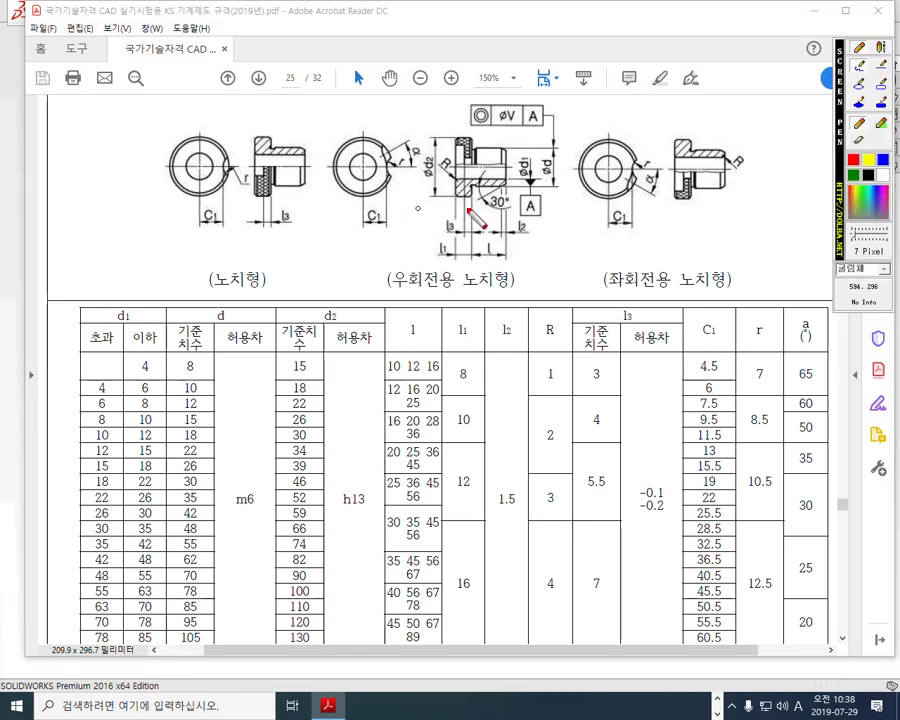
{"action": "left_click_drag", "start_coordinate": [419, 198], "coordinate": [476, 203]}
{"action": "left_click_drag", "start_coordinate": [427, 133], "coordinate": [466, 136]}
{"action": "mouse_move", "coordinate": [422, 165]}
{"action": "left_mouse_down"}
{"action": "mouse_move", "coordinate": [416, 180]}
{"action": "mouse_move", "coordinate": [428, 169]}
{"action": "left_mouse_up"}
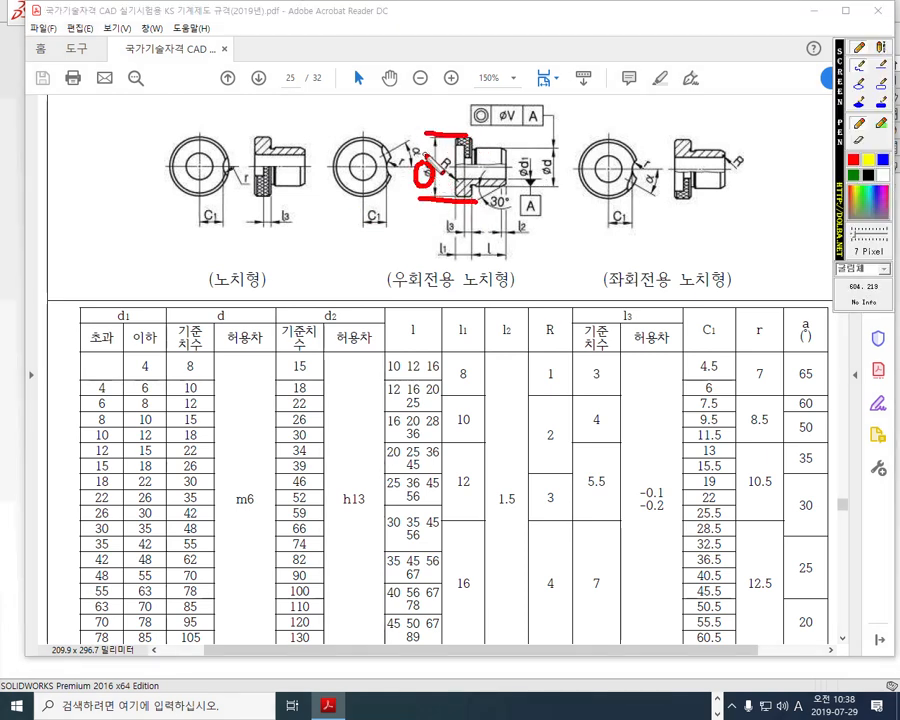
{"action": "key", "text": "F12"}
Draw a red leader from the flange diameter of the right-turn notch bush and write "ød2=30" above the view.
{"action": "key", "text": "F12"}
{"action": "mouse_move", "coordinate": [453, 183]}
{"action": "left_mouse_down"}
{"action": "mouse_move", "coordinate": [419, 125]}
{"action": "mouse_move", "coordinate": [445, 88]}
{"action": "left_mouse_up"}
{"action": "left_click_drag", "start_coordinate": [465, 38], "coordinate": [441, 97]}
{"action": "mouse_move", "coordinate": [497, 46]}
{"action": "left_mouse_down"}
{"action": "mouse_move", "coordinate": [499, 72]}
{"action": "mouse_move", "coordinate": [534, 69]}
{"action": "left_mouse_up"}
{"action": "mouse_move", "coordinate": [548, 32]}
{"action": "left_mouse_down"}
{"action": "mouse_move", "coordinate": [570, 30]}
{"action": "mouse_move", "coordinate": [557, 50]}
{"action": "mouse_move", "coordinate": [569, 50]}
{"action": "left_mouse_up"}
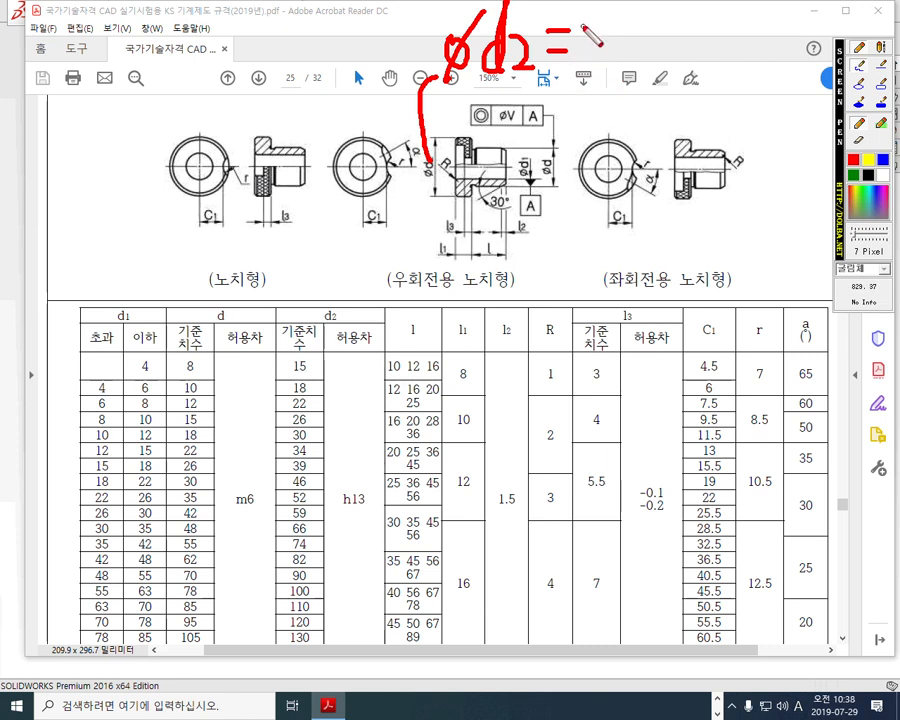
{"action": "mouse_move", "coordinate": [600, 30]}
{"action": "left_mouse_down"}
{"action": "mouse_move", "coordinate": [615, 42]}
{"action": "mouse_move", "coordinate": [606, 57]}
{"action": "left_mouse_up"}
{"action": "mouse_move", "coordinate": [648, 22]}
{"action": "left_mouse_down"}
{"action": "mouse_move", "coordinate": [630, 62]}
{"action": "mouse_move", "coordinate": [650, 22]}
{"action": "left_mouse_up"}
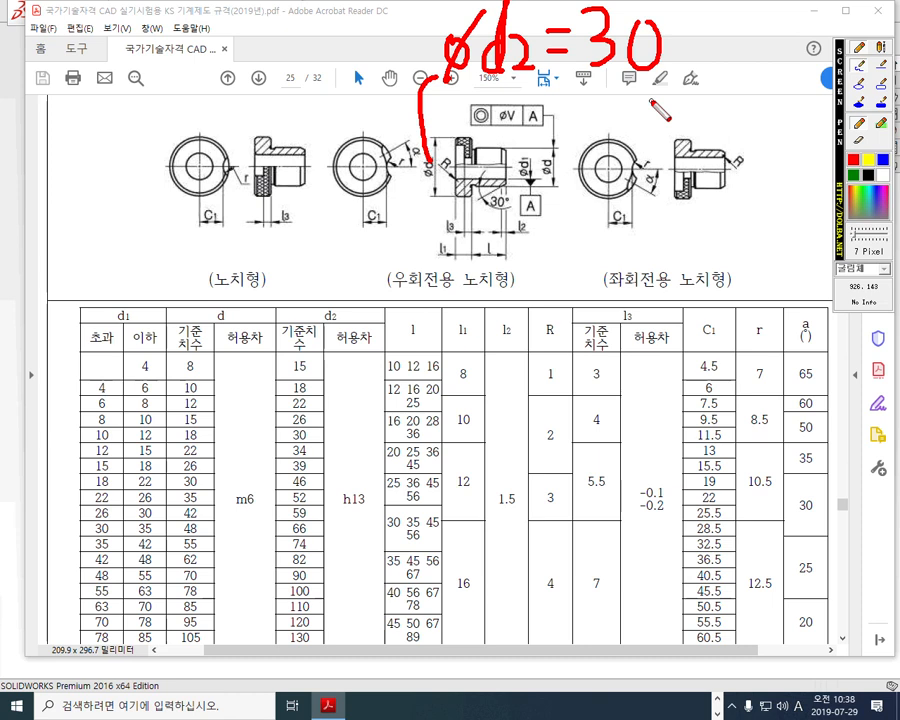
Label the d2 column in red, underline its 30 row, and mark both flange edges on the right-turn notch bush.
{"action": "mouse_move", "coordinate": [333, 302]}
{"action": "left_mouse_down"}
{"action": "mouse_move", "coordinate": [346, 298]}
{"action": "mouse_move", "coordinate": [349, 322]}
{"action": "mouse_move", "coordinate": [362, 300]}
{"action": "mouse_move", "coordinate": [372, 322]}
{"action": "left_mouse_up"}
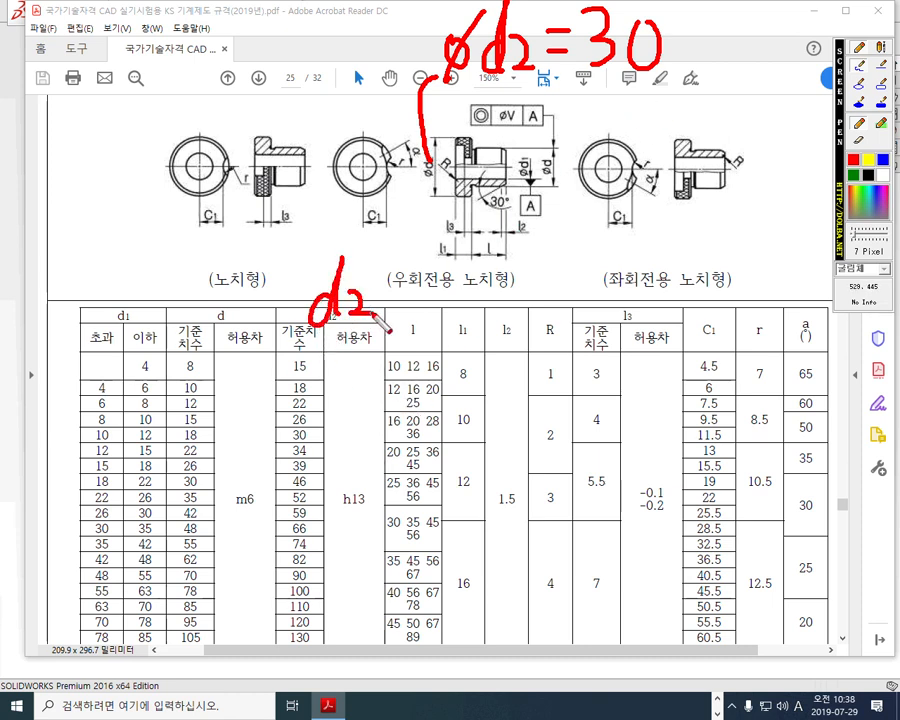
{"action": "left_click_drag", "start_coordinate": [272, 440], "coordinate": [324, 442]}
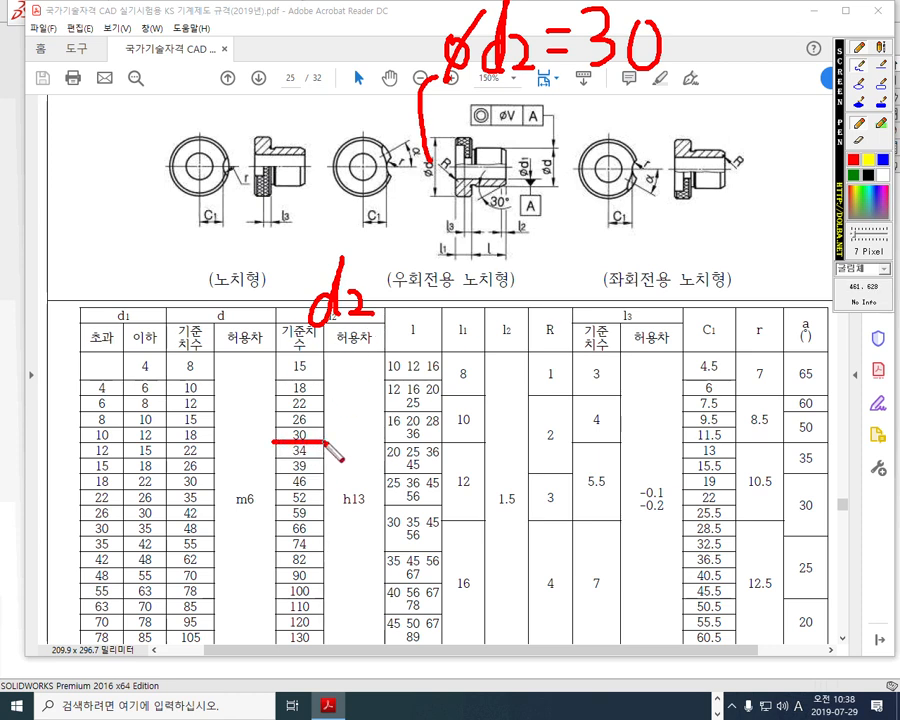
{"action": "left_click_drag", "start_coordinate": [448, 135], "coordinate": [466, 137]}
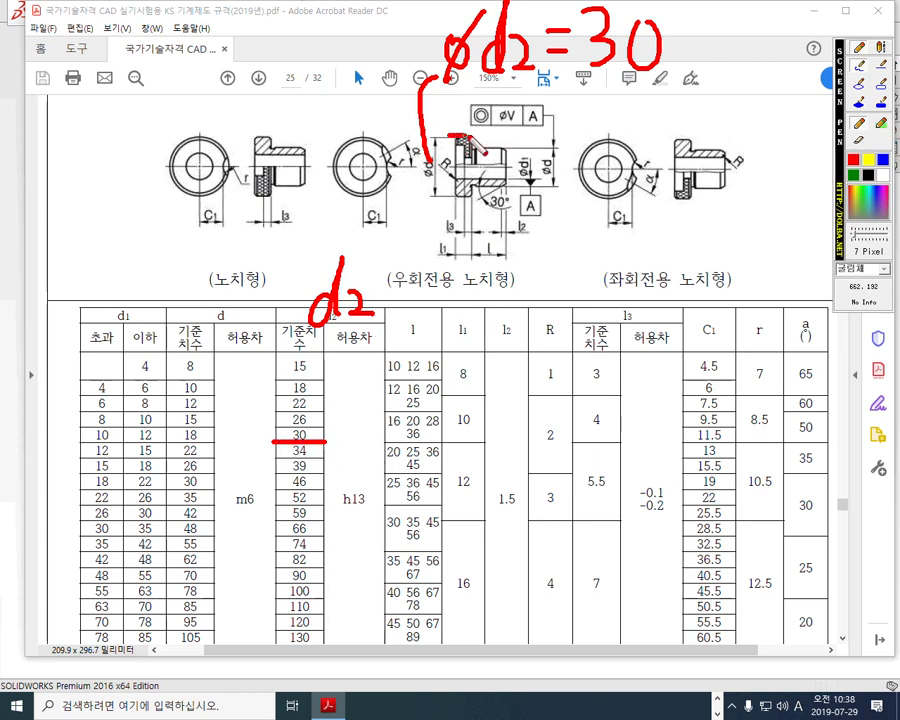
{"action": "left_click_drag", "start_coordinate": [454, 198], "coordinate": [470, 198]}
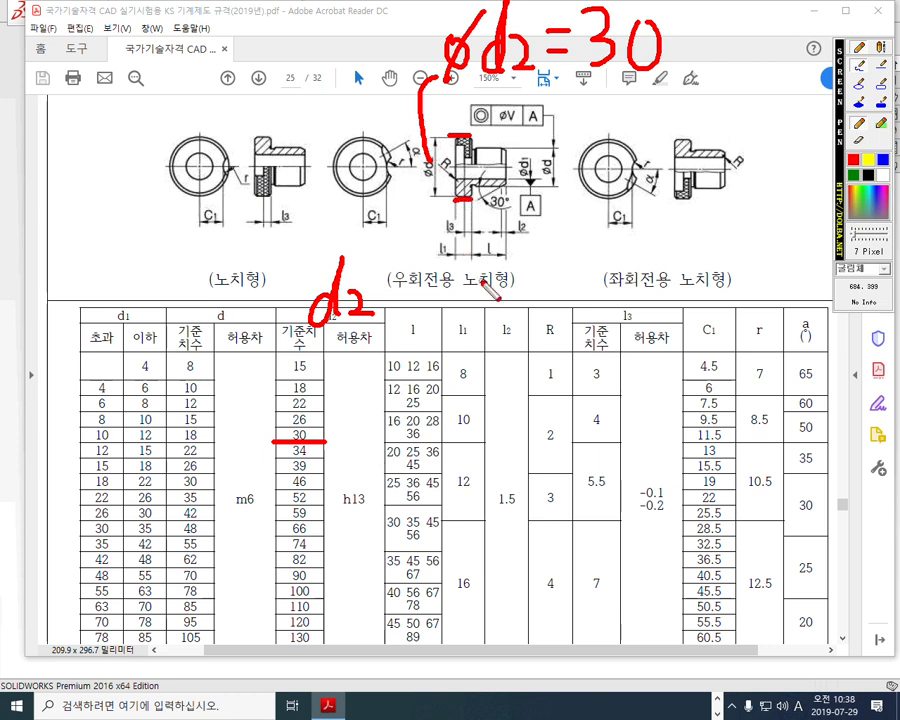
Mark the body diameter d on the right-turn notch bush, and underline and write its value 18 in the table's d column.
{"action": "left_click_drag", "start_coordinate": [482, 146], "coordinate": [558, 144]}
{"action": "mouse_move", "coordinate": [482, 187]}
{"action": "left_mouse_down"}
{"action": "mouse_move", "coordinate": [555, 187]}
{"action": "mouse_move", "coordinate": [561, 137]}
{"action": "mouse_move", "coordinate": [565, 149]}
{"action": "left_mouse_up"}
{"action": "left_click_drag", "start_coordinate": [566, 103], "coordinate": [569, 157]}
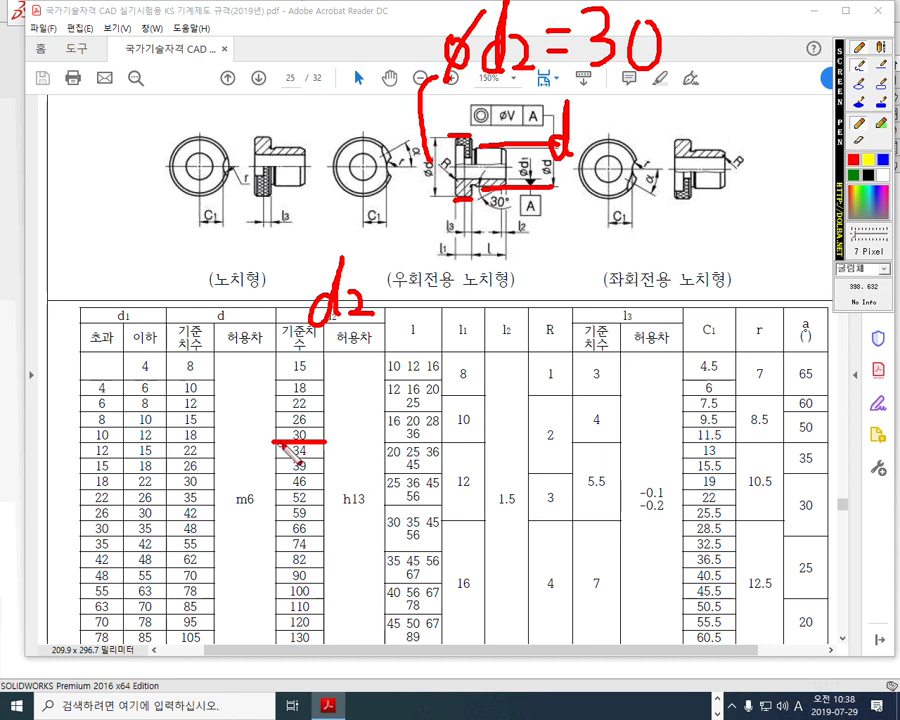
{"action": "left_click_drag", "start_coordinate": [245, 444], "coordinate": [182, 452]}
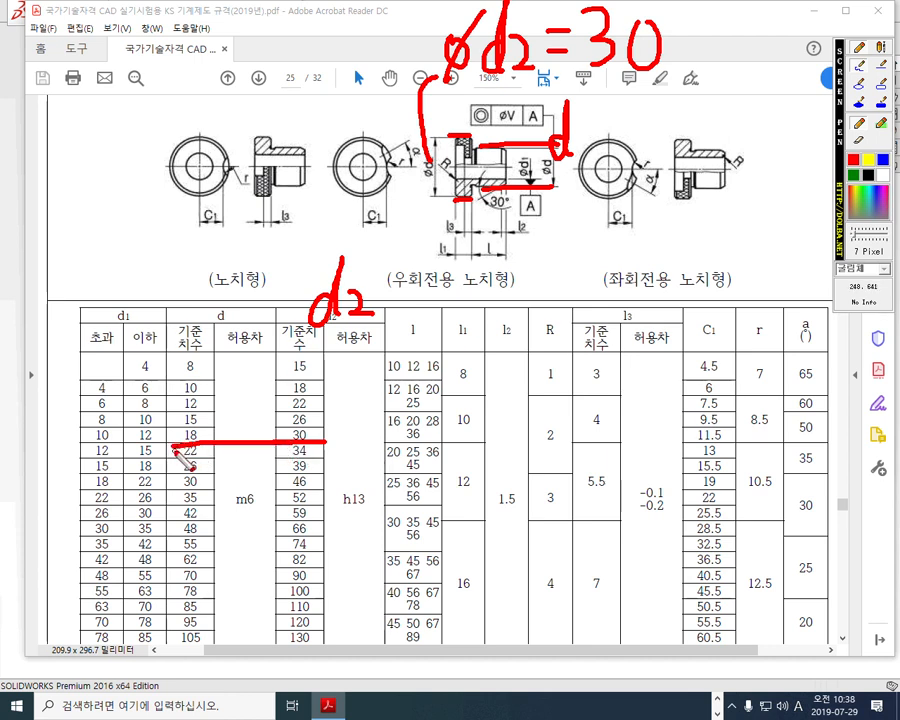
{"action": "mouse_move", "coordinate": [187, 403]}
{"action": "left_mouse_down"}
{"action": "mouse_move", "coordinate": [184, 438]}
{"action": "mouse_move", "coordinate": [210, 400]}
{"action": "mouse_move", "coordinate": [214, 432]}
{"action": "mouse_move", "coordinate": [208, 412]}
{"action": "left_mouse_up"}
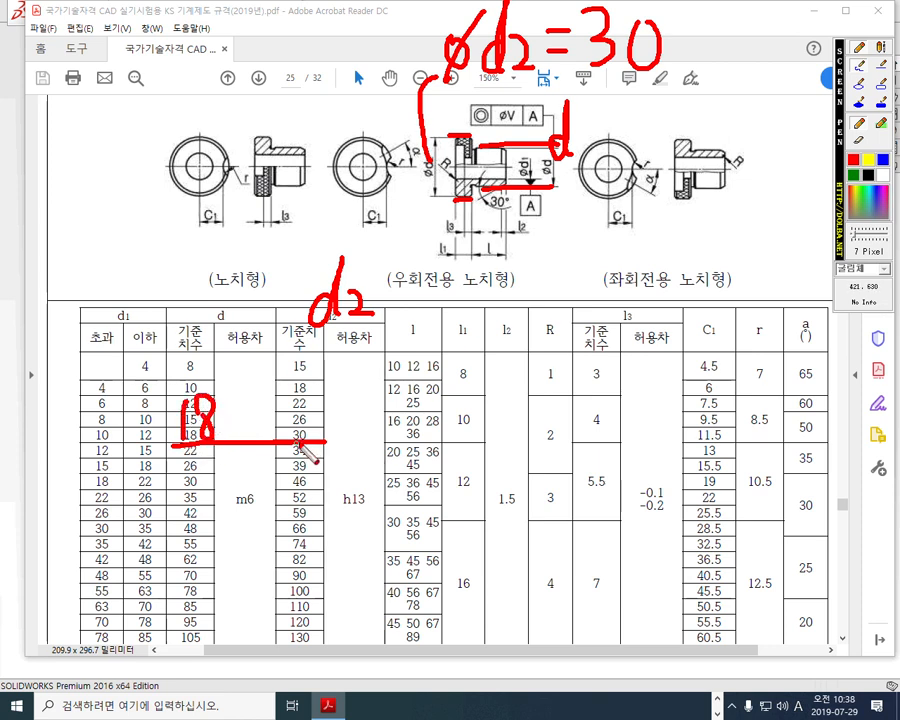
Complete the body diameter note as "d=ø18" and underline the d1 range 10 to 12, writing 11 over it.
{"action": "mouse_move", "coordinate": [577, 128]}
{"action": "left_mouse_down"}
{"action": "mouse_move", "coordinate": [592, 122]}
{"action": "mouse_move", "coordinate": [595, 130]}
{"action": "left_mouse_up"}
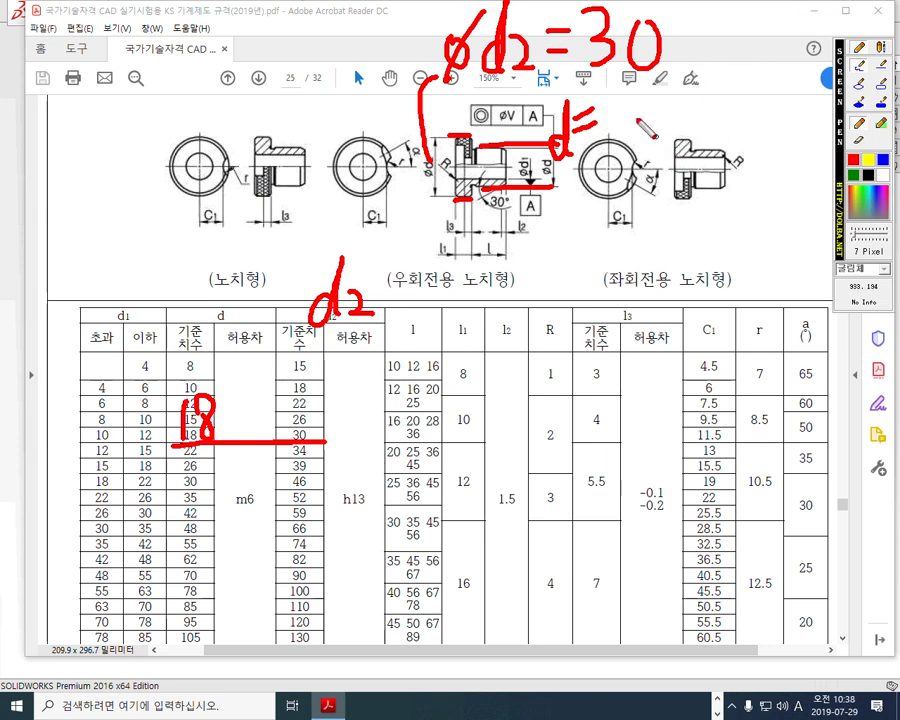
{"action": "mouse_move", "coordinate": [619, 98]}
{"action": "left_mouse_down"}
{"action": "mouse_move", "coordinate": [608, 116]}
{"action": "mouse_move", "coordinate": [621, 118]}
{"action": "mouse_move", "coordinate": [607, 128]}
{"action": "mouse_move", "coordinate": [656, 117]}
{"action": "mouse_move", "coordinate": [625, 119]}
{"action": "left_mouse_up"}
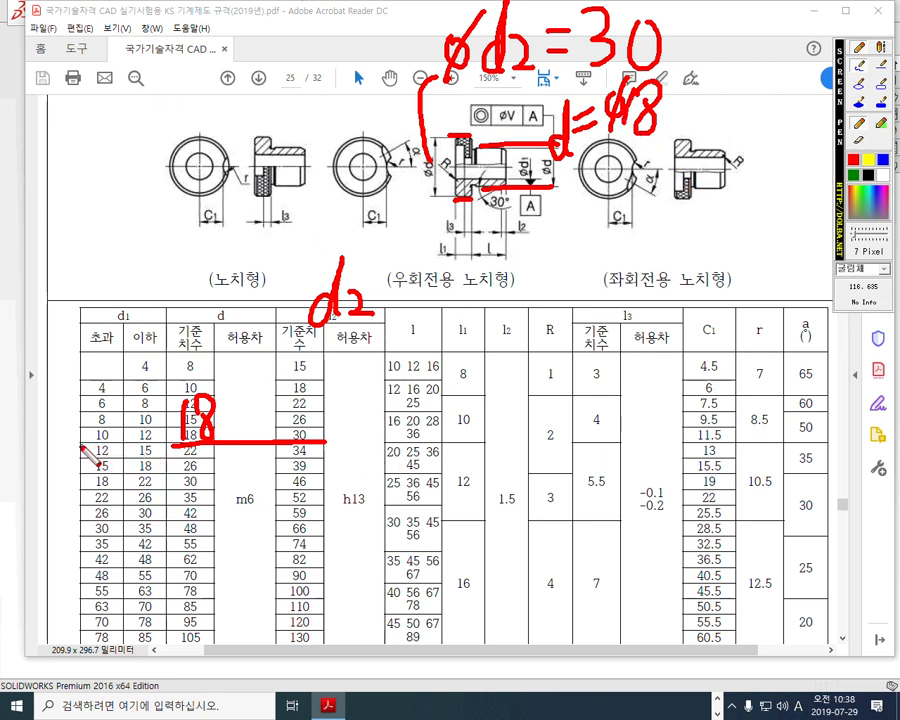
{"action": "left_click_drag", "start_coordinate": [80, 447], "coordinate": [160, 449]}
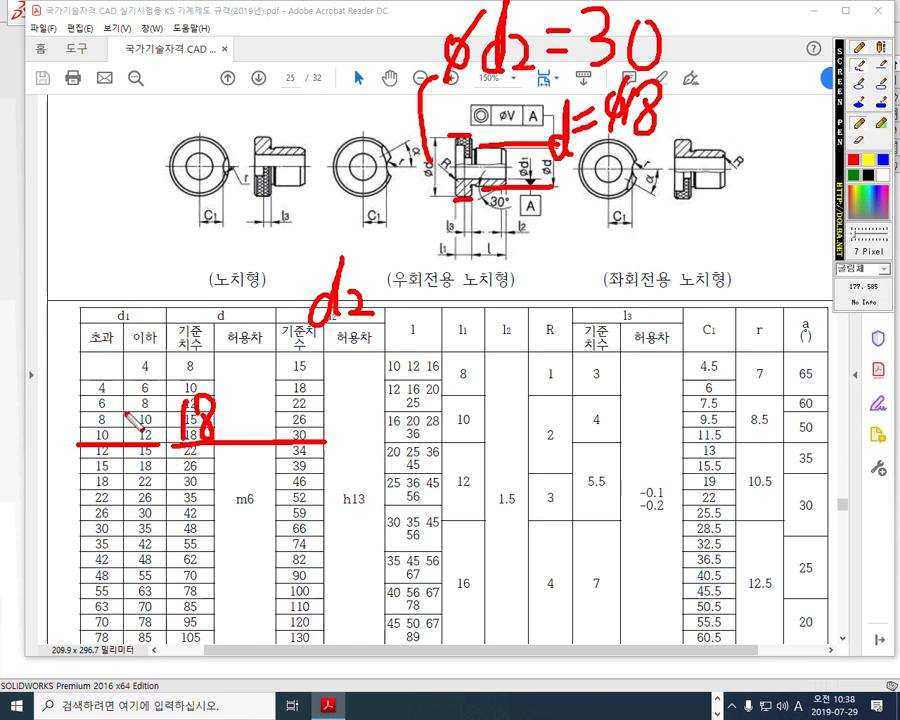
{"action": "mouse_move", "coordinate": [120, 399]}
{"action": "left_mouse_down"}
{"action": "mouse_move", "coordinate": [108, 438]}
{"action": "mouse_move", "coordinate": [121, 438]}
{"action": "left_mouse_up"}
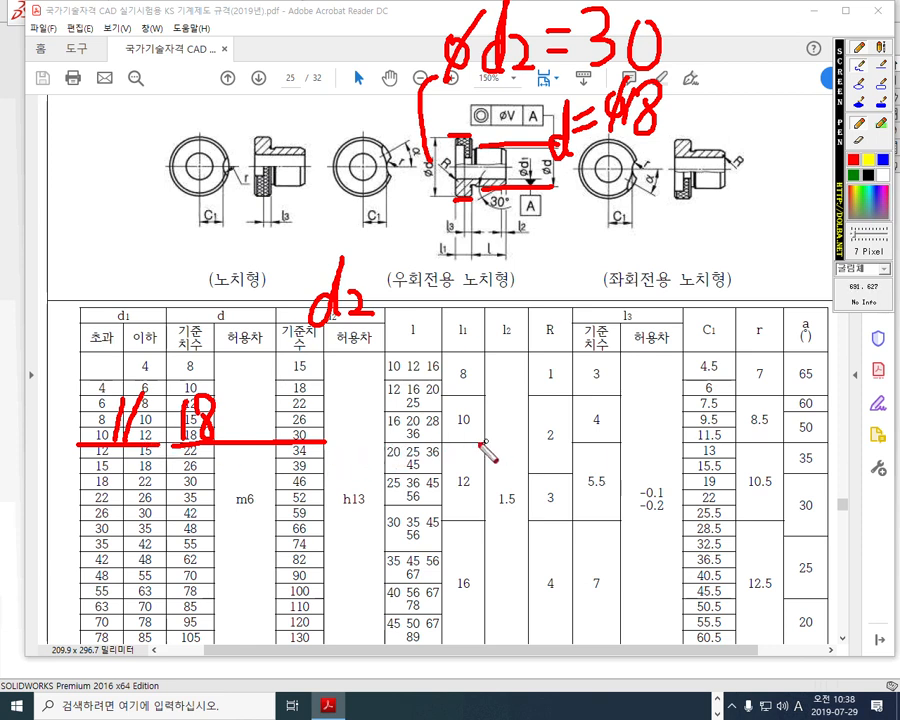
Label the l column in red and mark the body length l with extension lines below the right-turn notch bush.
{"action": "mouse_move", "coordinate": [406, 345]}
{"action": "left_mouse_down"}
{"action": "mouse_move", "coordinate": [415, 310]}
{"action": "mouse_move", "coordinate": [420, 350]}
{"action": "left_mouse_up"}
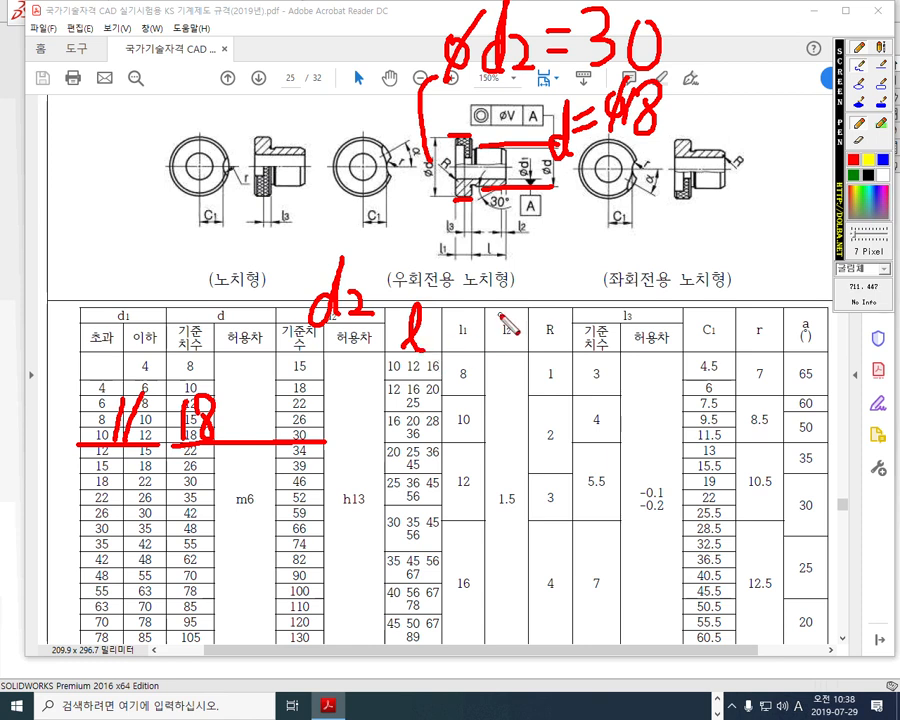
{"action": "left_click_drag", "start_coordinate": [472, 204], "coordinate": [472, 262]}
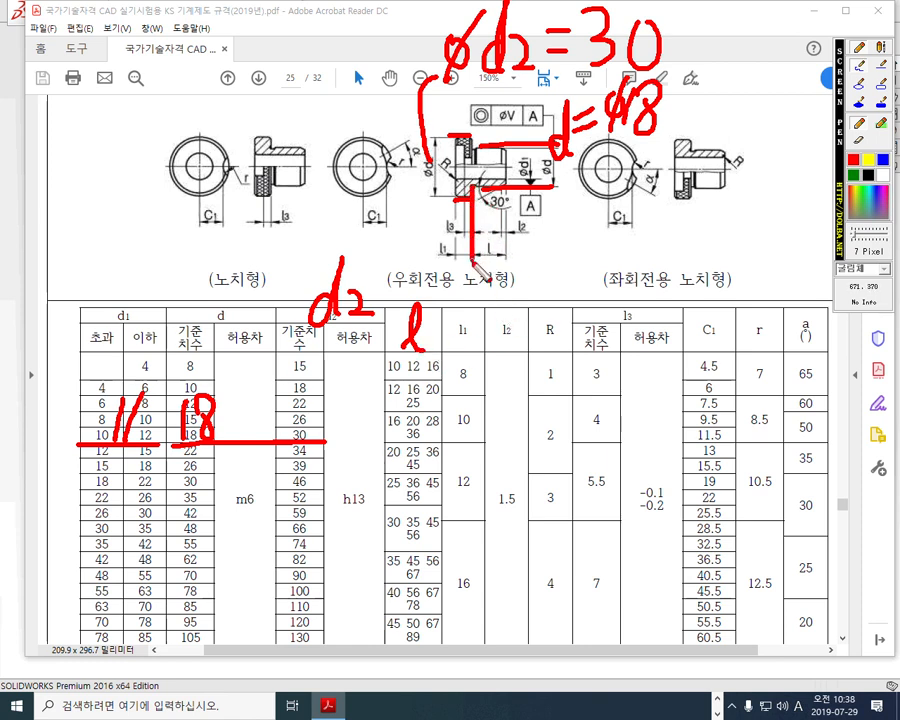
{"action": "mouse_move", "coordinate": [509, 149]}
{"action": "left_mouse_down"}
{"action": "mouse_move", "coordinate": [509, 262]}
{"action": "mouse_move", "coordinate": [486, 246]}
{"action": "mouse_move", "coordinate": [501, 258]}
{"action": "left_mouse_up"}
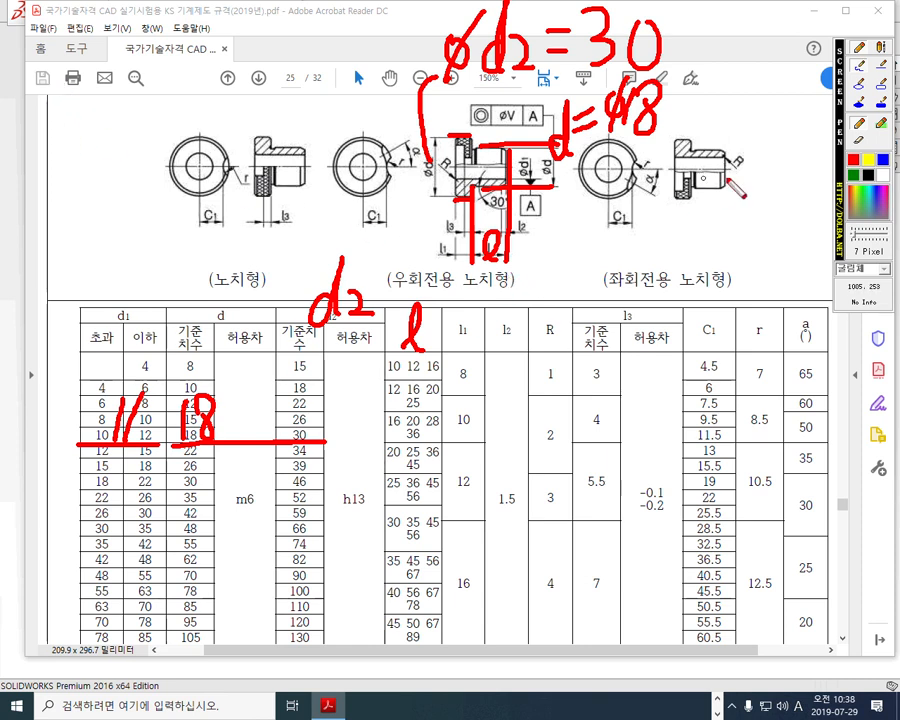
Sketch a simple flanged bush outline in green beside the notch-type view.
{"action": "left_click", "coordinate": [857, 182]}
{"action": "mouse_move", "coordinate": [14, 83]}
{"action": "left_mouse_down"}
{"action": "mouse_move", "coordinate": [178, 83]}
{"action": "mouse_move", "coordinate": [194, 132]}
{"action": "mouse_move", "coordinate": [3, 118]}
{"action": "mouse_move", "coordinate": [17, 84]}
{"action": "left_mouse_up"}
{"action": "left_click_drag", "start_coordinate": [42, 127], "coordinate": [41, 266]}
{"action": "left_click_drag", "start_coordinate": [129, 127], "coordinate": [129, 268]}
{"action": "left_click_drag", "start_coordinate": [41, 268], "coordinate": [121, 268]}
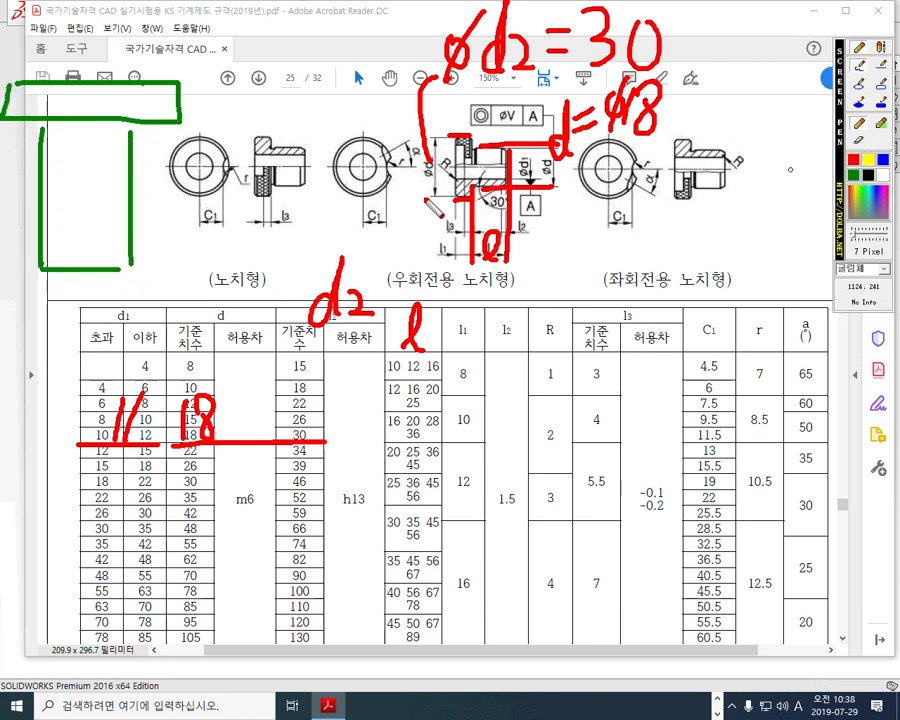
Add a red length arrow to the sketched bush body, note l=28, and circle 28 in the table's l column.
{"action": "left_click_drag", "start_coordinate": [142, 268], "coordinate": [158, 268]}
{"action": "mouse_move", "coordinate": [155, 103]}
{"action": "left_mouse_down"}
{"action": "mouse_move", "coordinate": [155, 263]}
{"action": "mouse_move", "coordinate": [163, 241]}
{"action": "left_mouse_up"}
{"action": "mouse_move", "coordinate": [147, 141]}
{"action": "left_mouse_down"}
{"action": "mouse_move", "coordinate": [158, 128]}
{"action": "mouse_move", "coordinate": [180, 190]}
{"action": "mouse_move", "coordinate": [201, 189]}
{"action": "left_mouse_up"}
{"action": "mouse_move", "coordinate": [203, 141]}
{"action": "left_mouse_down"}
{"action": "mouse_move", "coordinate": [222, 130]}
{"action": "mouse_move", "coordinate": [249, 177]}
{"action": "left_mouse_up"}
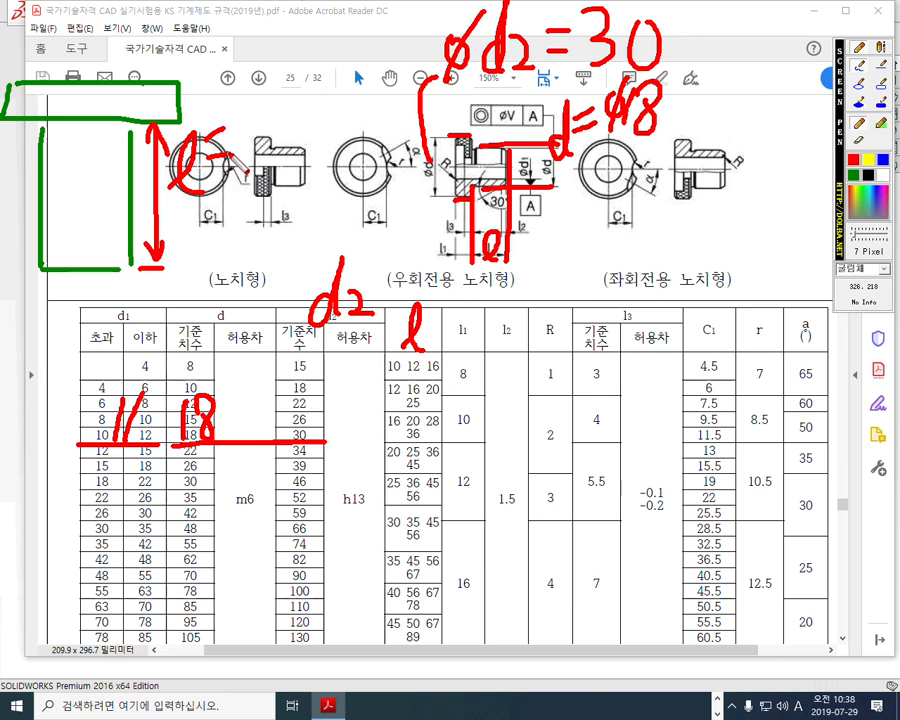
{"action": "mouse_move", "coordinate": [242, 111]}
{"action": "left_mouse_down"}
{"action": "mouse_move", "coordinate": [257, 98]}
{"action": "mouse_move", "coordinate": [271, 131]}
{"action": "mouse_move", "coordinate": [292, 104]}
{"action": "left_mouse_up"}
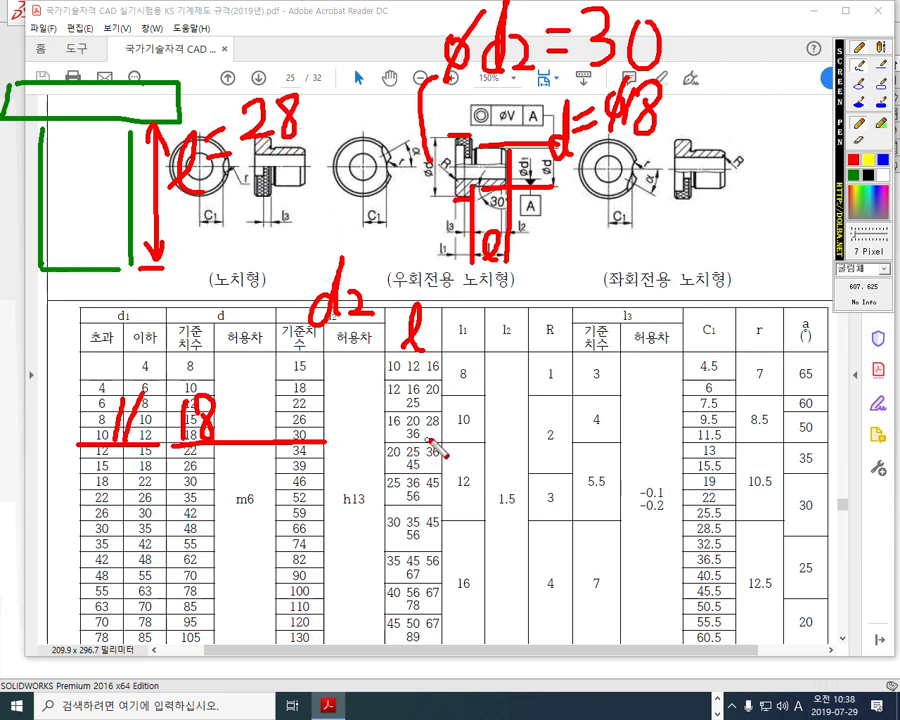
{"action": "left_click_drag", "start_coordinate": [432, 418], "coordinate": [448, 432]}
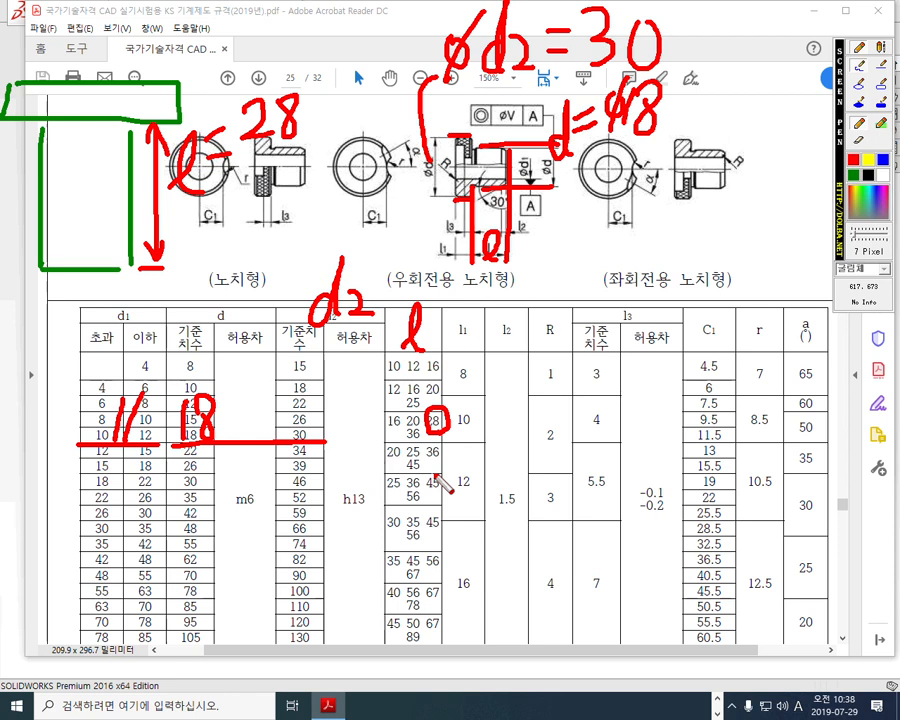
Write a red note with the value 24 above the l=28 note.
{"action": "left_click_drag", "start_coordinate": [216, 34], "coordinate": [199, 56]}
{"action": "mouse_move", "coordinate": [225, 5]}
{"action": "left_mouse_down"}
{"action": "mouse_move", "coordinate": [214, 60]}
{"action": "mouse_move", "coordinate": [238, 58]}
{"action": "mouse_move", "coordinate": [236, 44]}
{"action": "left_mouse_up"}
{"action": "mouse_move", "coordinate": [247, 37]}
{"action": "left_mouse_down"}
{"action": "mouse_move", "coordinate": [259, 43]}
{"action": "mouse_move", "coordinate": [253, 71]}
{"action": "left_mouse_up"}
{"action": "mouse_move", "coordinate": [280, 32]}
{"action": "left_mouse_down"}
{"action": "mouse_move", "coordinate": [302, 30]}
{"action": "mouse_move", "coordinate": [300, 54]}
{"action": "mouse_move", "coordinate": [330, 58]}
{"action": "left_mouse_up"}
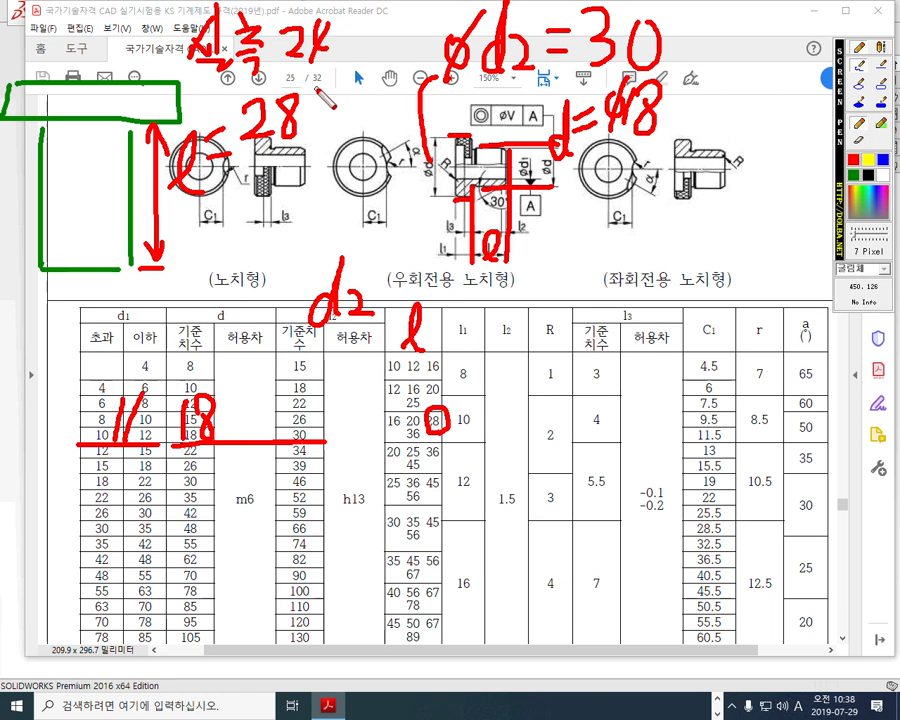
{"action": "mouse_move", "coordinate": [350, 46]}
{"action": "left_mouse_down"}
{"action": "mouse_move", "coordinate": [343, 98]}
{"action": "mouse_move", "coordinate": [368, 92]}
{"action": "left_mouse_up"}
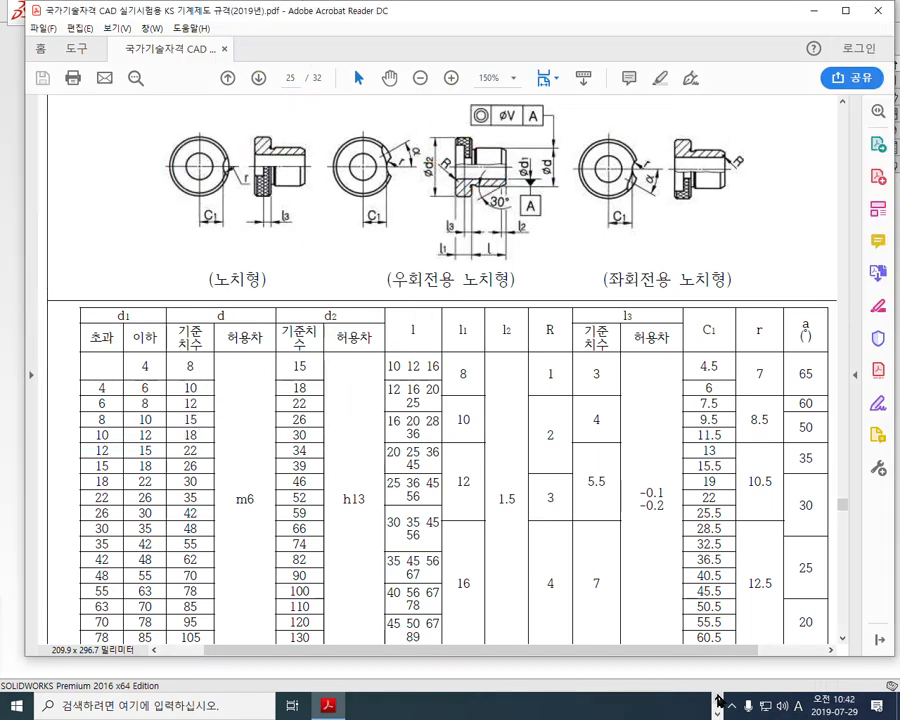
Switch to the jig drawing in Photos, outline the workpiece on the base surface in red, circle the gap under the bush, and clear the marks.
{"action": "left_click", "coordinate": [666, 706]}
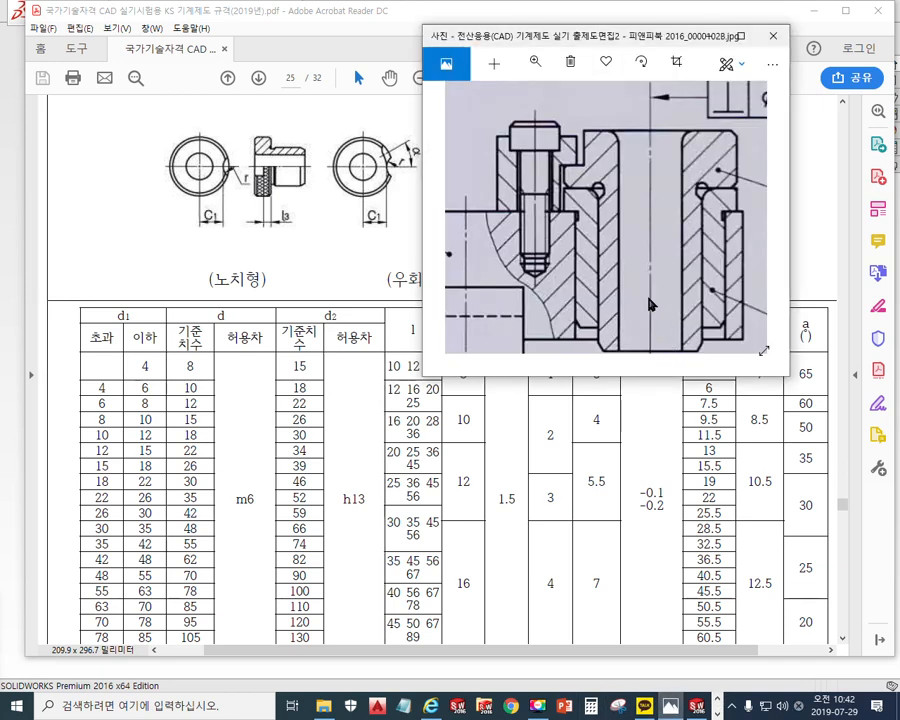
{"action": "scroll", "coordinate": [653, 141], "scroll_direction": "up", "scroll_amount": 4}
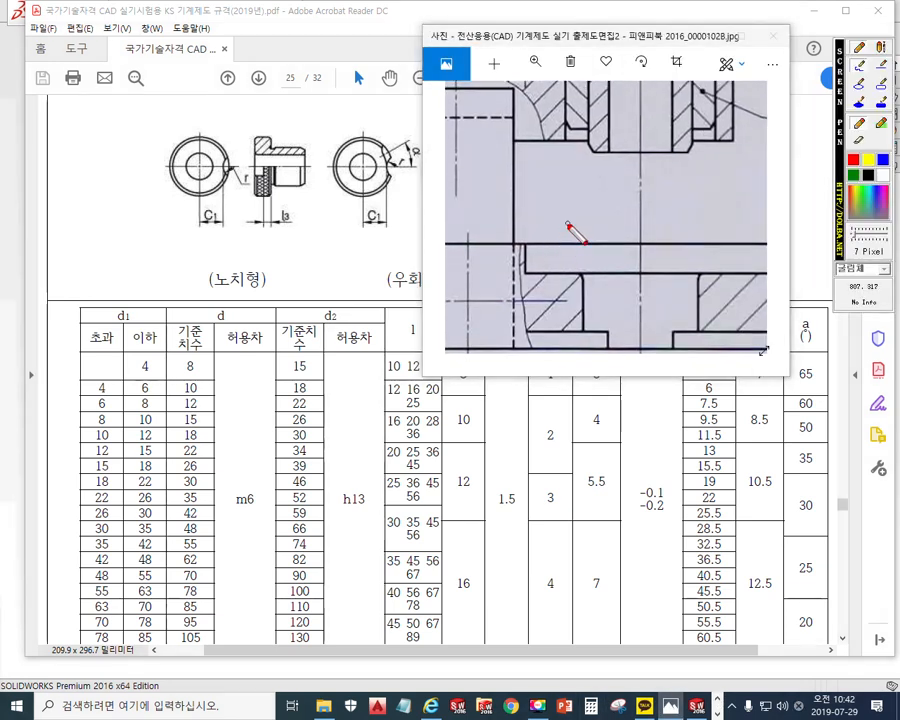
{"action": "mouse_move", "coordinate": [562, 212]}
{"action": "left_mouse_down"}
{"action": "mouse_move", "coordinate": [600, 272]}
{"action": "mouse_move", "coordinate": [716, 272]}
{"action": "mouse_move", "coordinate": [722, 225]}
{"action": "mouse_move", "coordinate": [561, 215]}
{"action": "left_mouse_up"}
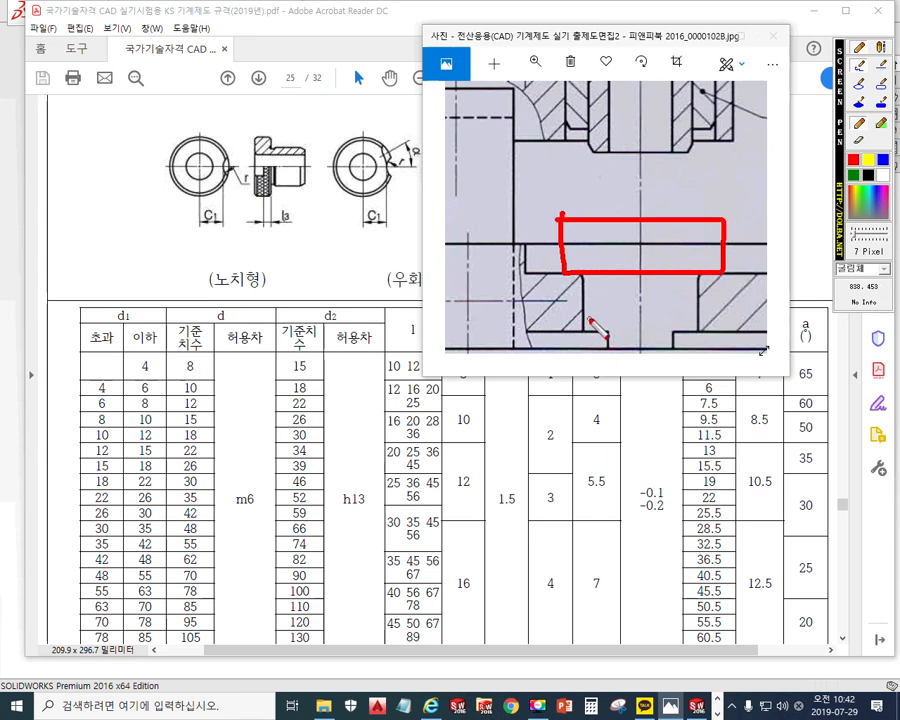
{"action": "left_click_drag", "start_coordinate": [522, 276], "coordinate": [775, 275]}
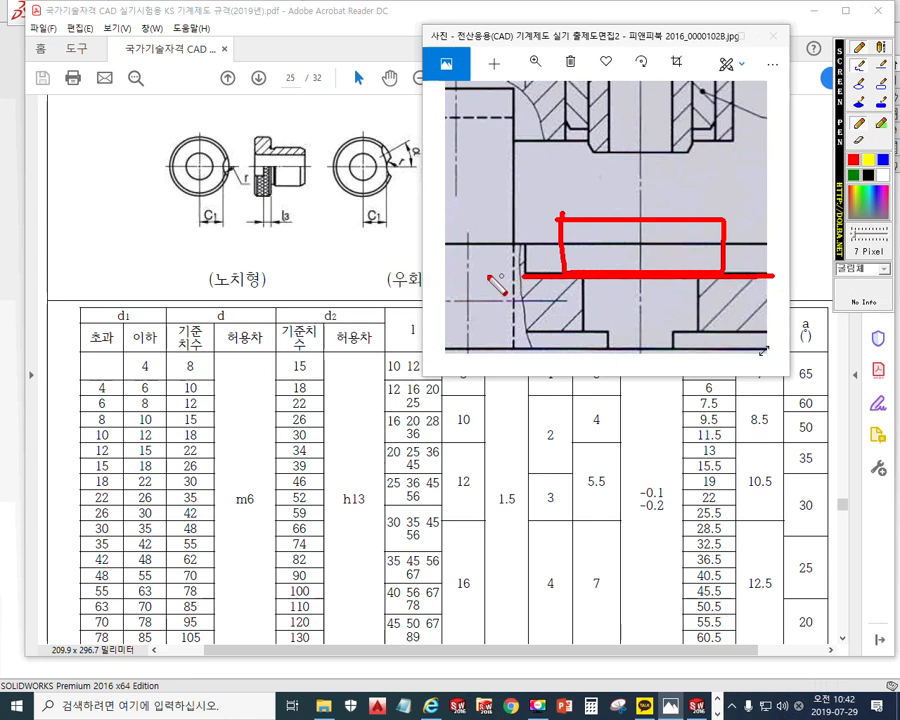
{"action": "mouse_move", "coordinate": [650, 163]}
{"action": "left_mouse_down"}
{"action": "mouse_move", "coordinate": [620, 204]}
{"action": "mouse_move", "coordinate": [682, 185]}
{"action": "mouse_move", "coordinate": [634, 210]}
{"action": "left_mouse_up"}
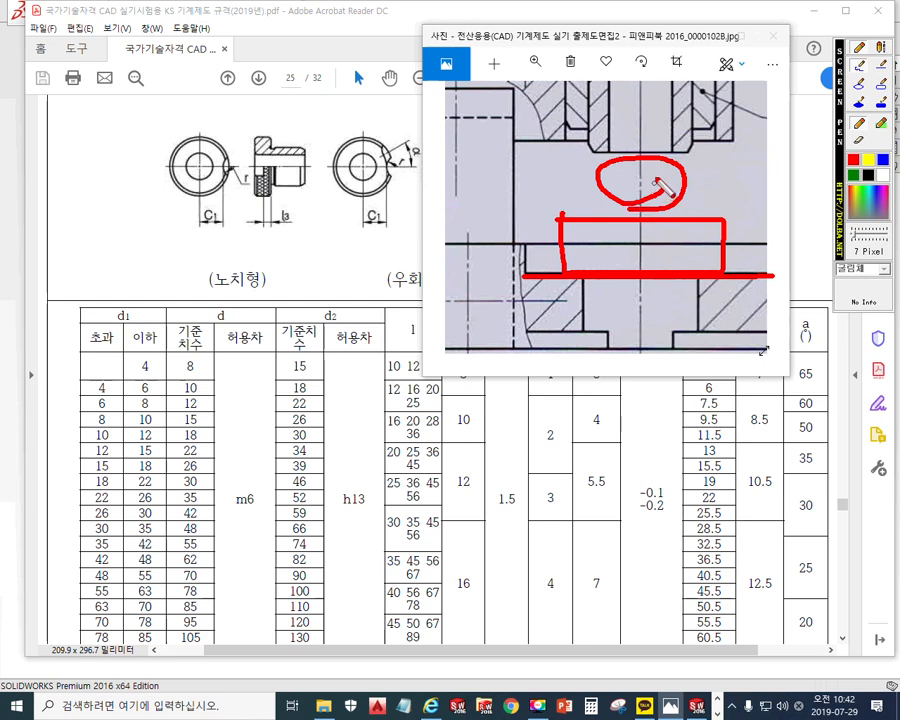
{"action": "key", "text": "Escape"}
Mark the insert bush's length from the flange underside to its lower end with red lines and an arrow, and clear the marks.
{"action": "left_click_drag", "start_coordinate": [631, 158], "coordinate": [636, 290]}
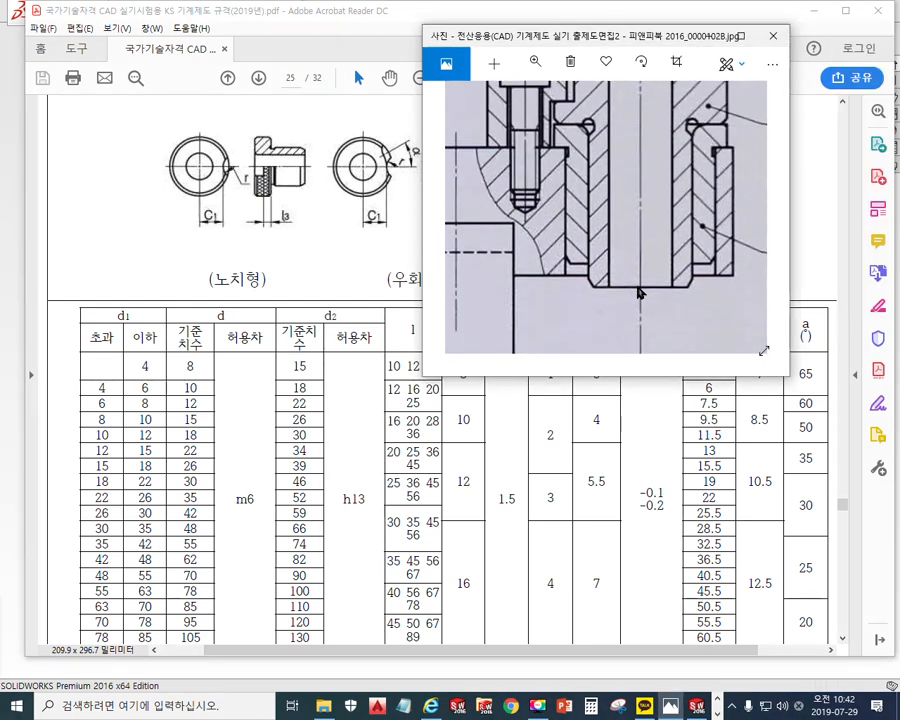
{"action": "key", "text": "F2"}
{"action": "left_click_drag", "start_coordinate": [684, 127], "coordinate": [750, 129]}
{"action": "left_click_drag", "start_coordinate": [688, 290], "coordinate": [755, 290]}
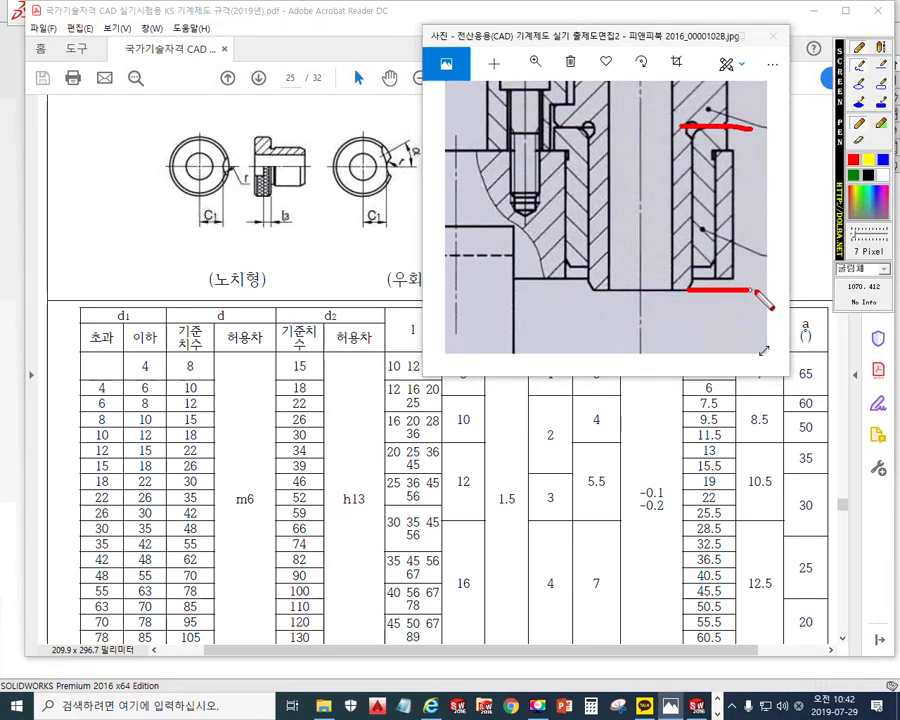
{"action": "mouse_move", "coordinate": [743, 134]}
{"action": "left_mouse_down"}
{"action": "mouse_move", "coordinate": [743, 266]}
{"action": "mouse_move", "coordinate": [761, 260]}
{"action": "left_mouse_up"}
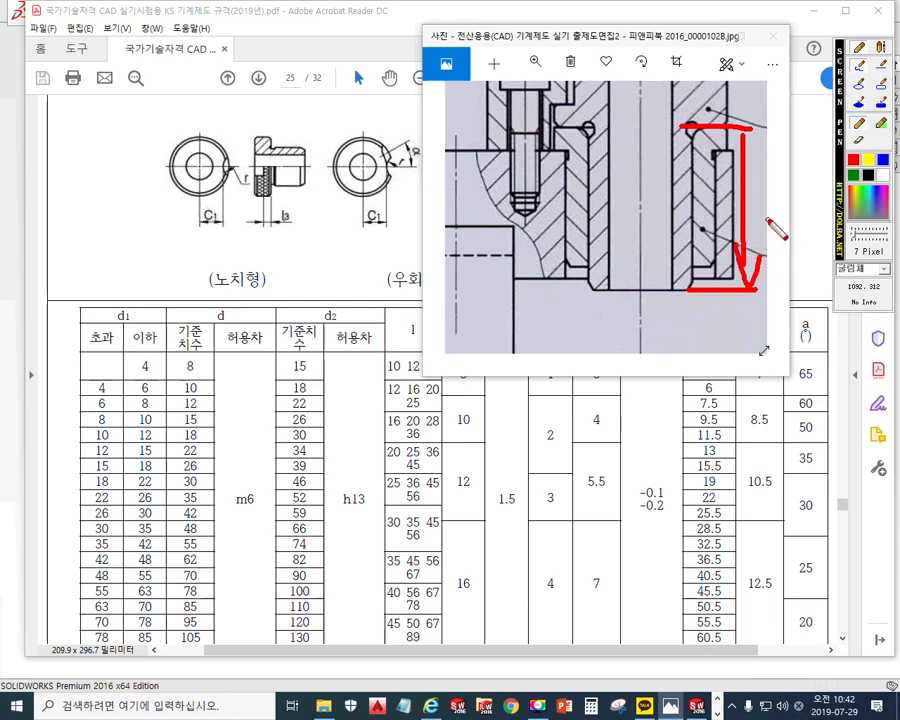
{"action": "key", "text": "F2"}
Move the drawing image clear of the table's length columns and underline the d2 = 30 row in red through l and l1.
{"action": "mouse_move", "coordinate": [665, 40]}
{"action": "left_mouse_down"}
{"action": "mouse_move", "coordinate": [311, 36]}
{"action": "mouse_move", "coordinate": [245, 15]}
{"action": "left_mouse_up"}
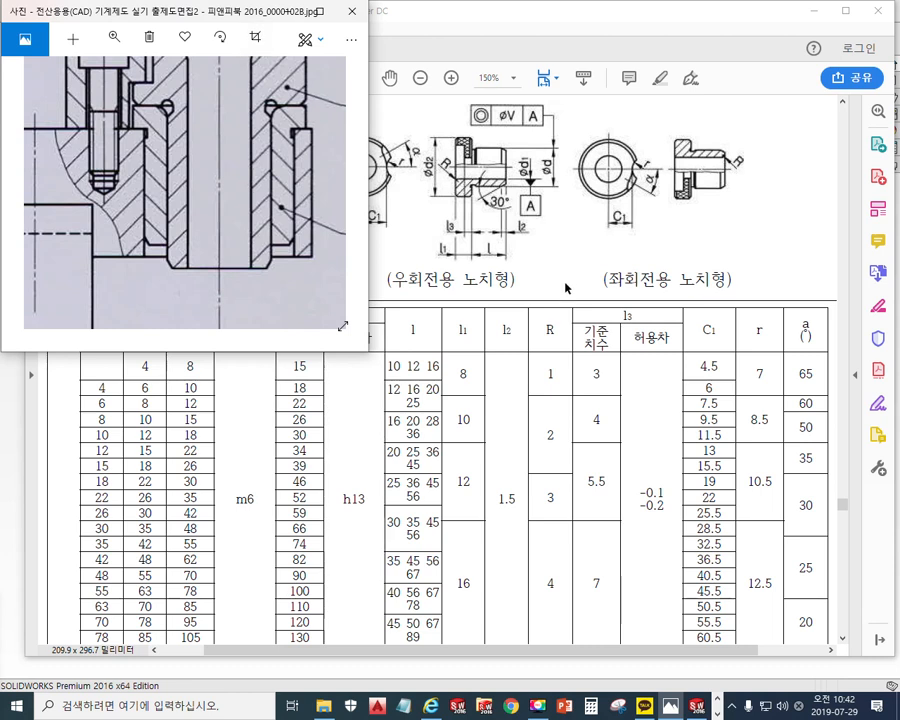
{"action": "key", "text": "F2"}
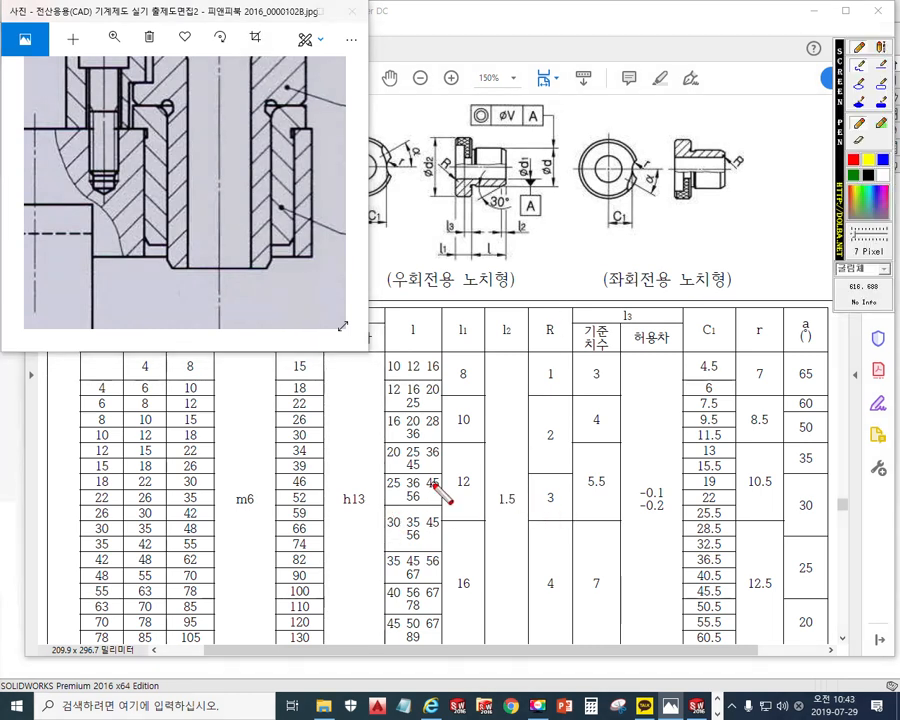
{"action": "mouse_move", "coordinate": [289, 440]}
{"action": "left_mouse_down"}
{"action": "mouse_move", "coordinate": [434, 448]}
{"action": "mouse_move", "coordinate": [484, 438]}
{"action": "left_mouse_up"}
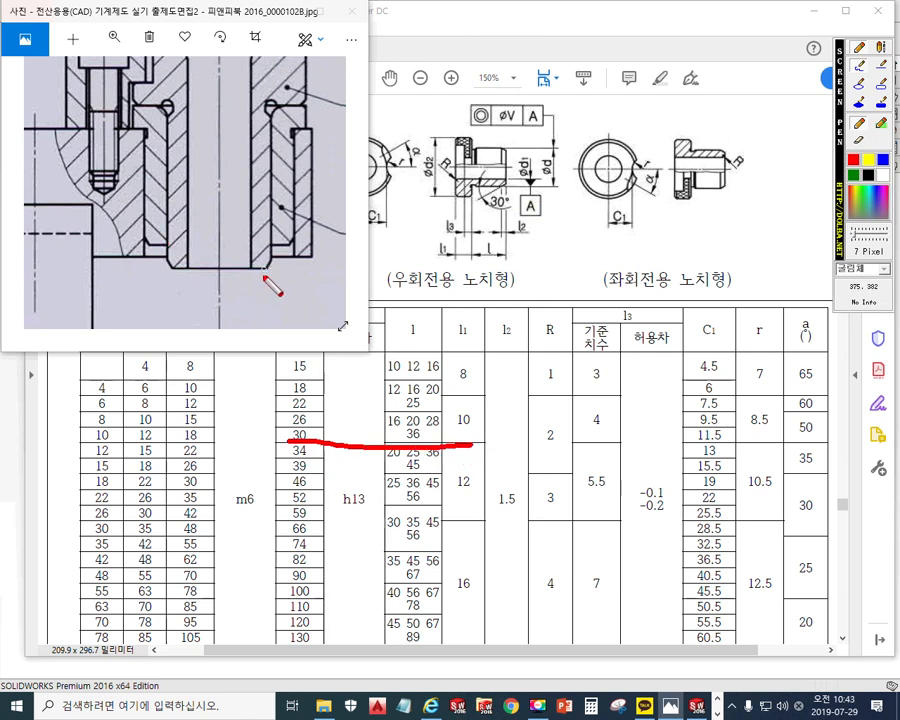
Mark the chamfer height at the insert bush's lower end in red, circle 1.5 in the l2 column, and write l2=1.5.
{"action": "left_click_drag", "start_coordinate": [265, 271], "coordinate": [317, 270]}
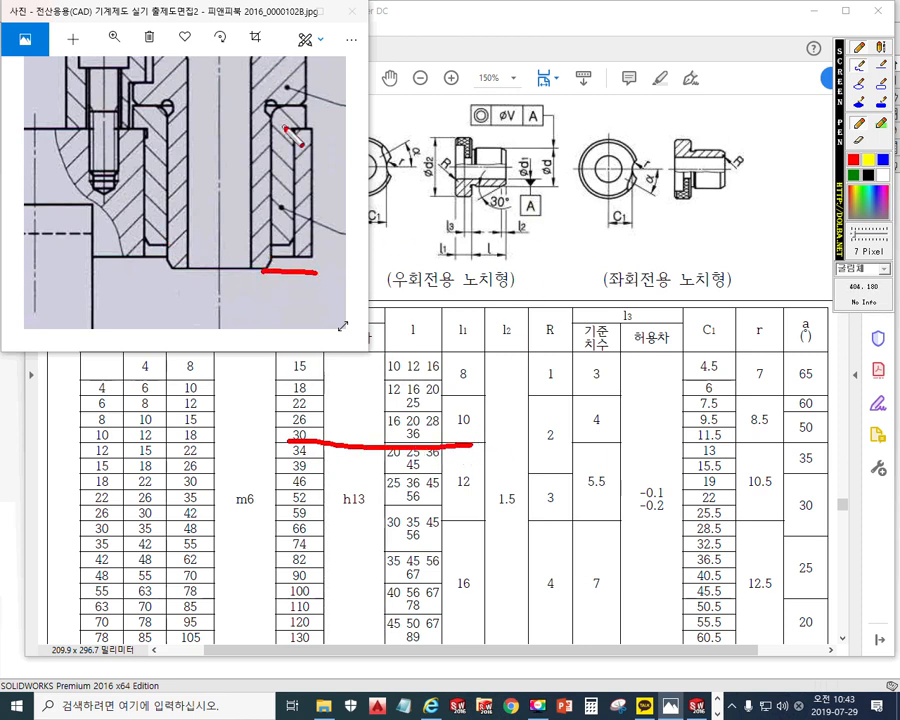
{"action": "left_click_drag", "start_coordinate": [162, 249], "coordinate": [185, 272]}
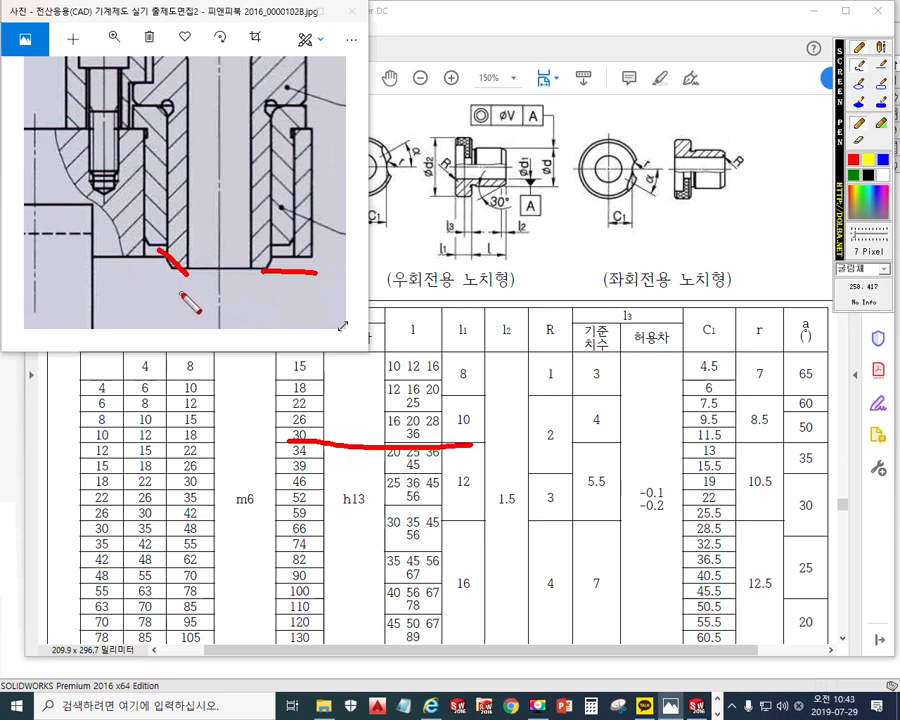
{"action": "mouse_move", "coordinate": [259, 276]}
{"action": "left_mouse_down"}
{"action": "mouse_move", "coordinate": [284, 245]}
{"action": "mouse_move", "coordinate": [328, 254]}
{"action": "mouse_move", "coordinate": [318, 295]}
{"action": "mouse_move", "coordinate": [322, 282]}
{"action": "mouse_move", "coordinate": [326, 289]}
{"action": "left_mouse_up"}
{"action": "left_click_drag", "start_coordinate": [308, 230], "coordinate": [327, 231]}
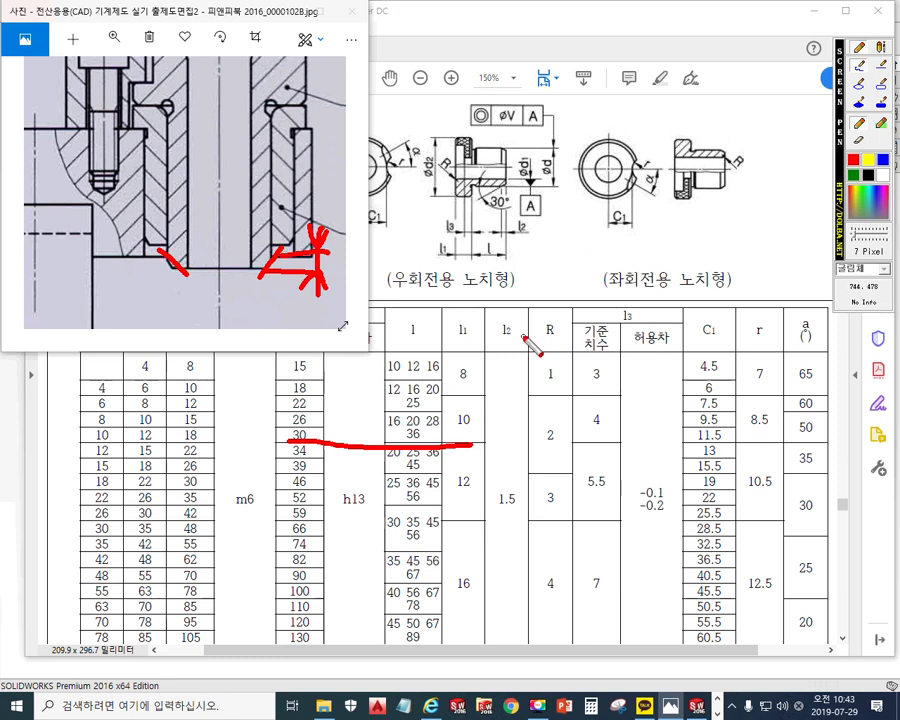
{"action": "left_click_drag", "start_coordinate": [505, 468], "coordinate": [526, 530]}
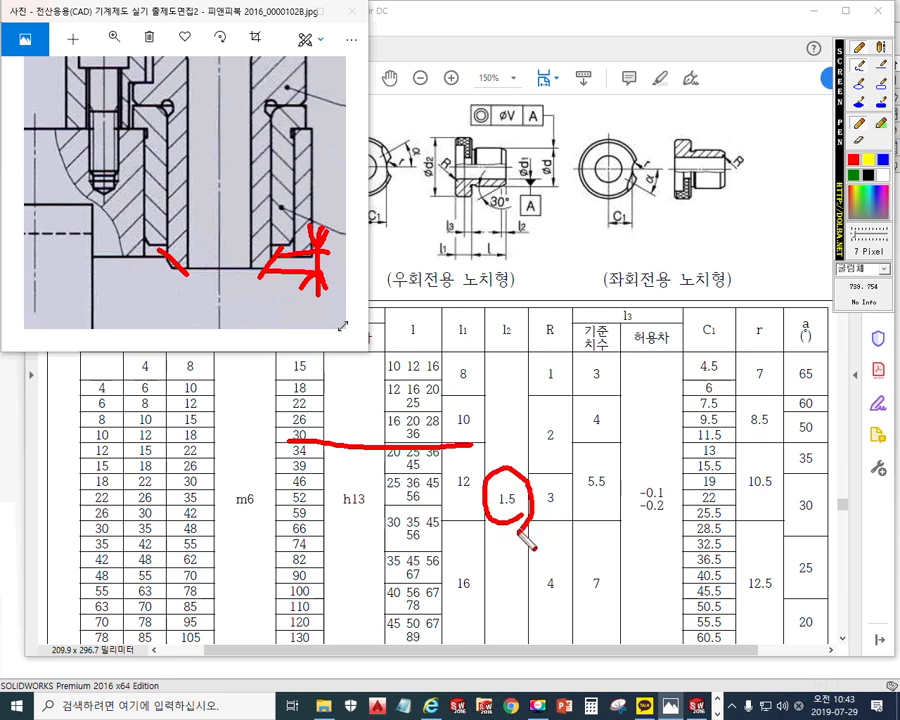
{"action": "mouse_move", "coordinate": [344, 270]}
{"action": "left_mouse_down"}
{"action": "mouse_move", "coordinate": [354, 232]}
{"action": "mouse_move", "coordinate": [366, 262]}
{"action": "mouse_move", "coordinate": [381, 249]}
{"action": "mouse_move", "coordinate": [393, 268]}
{"action": "mouse_move", "coordinate": [419, 229]}
{"action": "left_mouse_up"}
{"action": "left_click", "coordinate": [400, 263]}
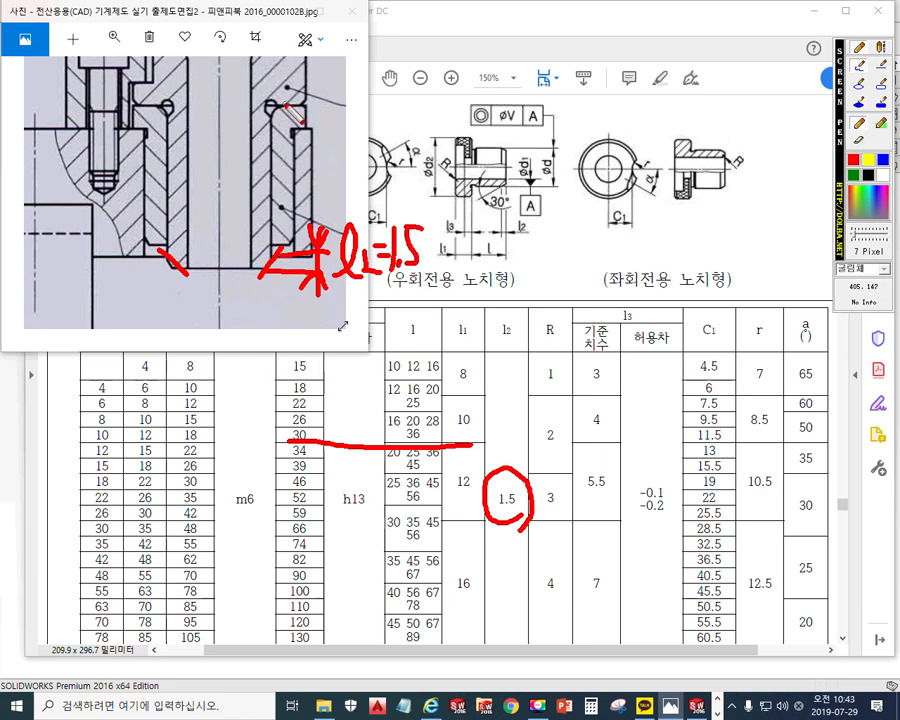
Mark the insert bush's flange thickness with red extension lines and a double-headed arrow, and write 12 above it.
{"action": "left_click_drag", "start_coordinate": [283, 101], "coordinate": [352, 101]}
{"action": "left_click_drag", "start_coordinate": [285, 48], "coordinate": [343, 48]}
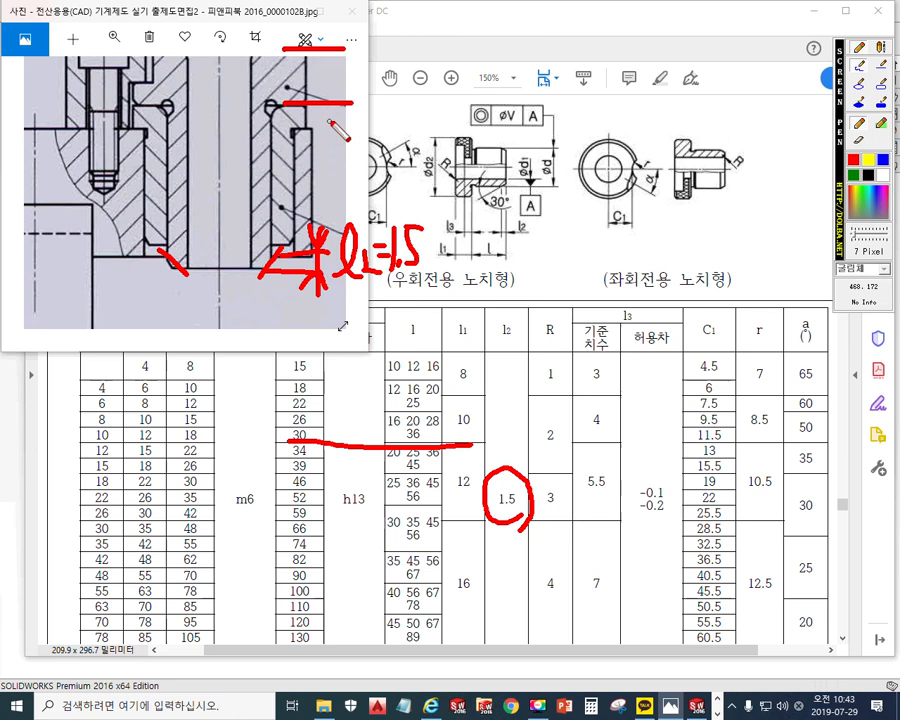
{"action": "left_click_drag", "start_coordinate": [335, 113], "coordinate": [336, 17]}
{"action": "mouse_move", "coordinate": [321, 88]}
{"action": "left_mouse_down"}
{"action": "mouse_move", "coordinate": [345, 89]}
{"action": "mouse_move", "coordinate": [331, 56]}
{"action": "mouse_move", "coordinate": [344, 68]}
{"action": "left_mouse_up"}
{"action": "mouse_move", "coordinate": [351, 10]}
{"action": "left_mouse_down"}
{"action": "mouse_move", "coordinate": [350, 42]}
{"action": "mouse_move", "coordinate": [410, 33]}
{"action": "left_mouse_up"}
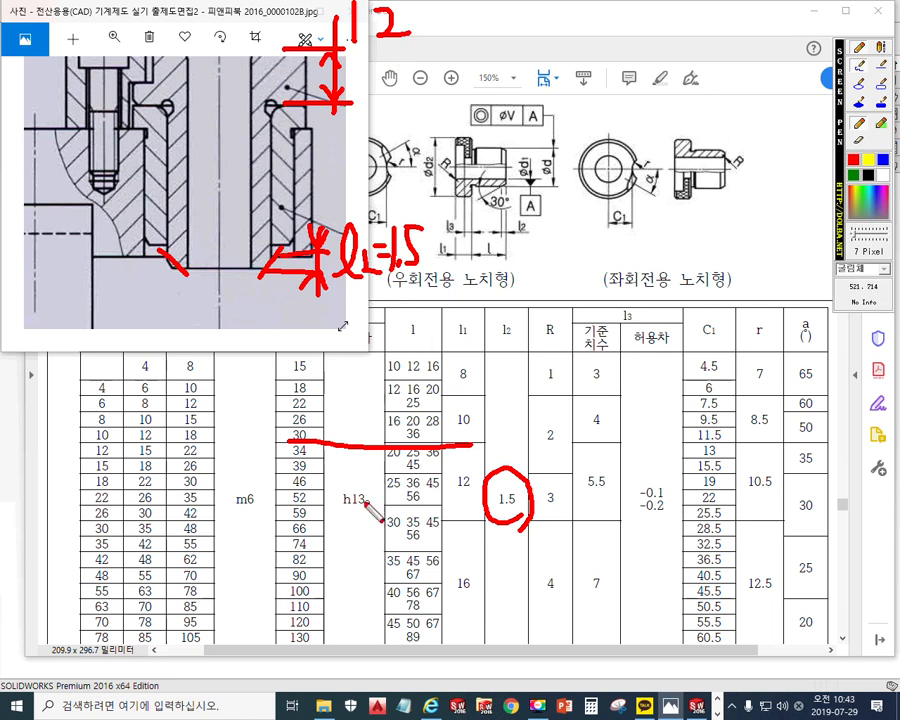
Cross out 12 and circle 10 in the l1 column, box d2 = 30, and correct the flange note to 10 with the label l1.
{"action": "mouse_move", "coordinate": [449, 503]}
{"action": "left_mouse_down"}
{"action": "mouse_move", "coordinate": [452, 458]}
{"action": "mouse_move", "coordinate": [466, 504]}
{"action": "left_mouse_up"}
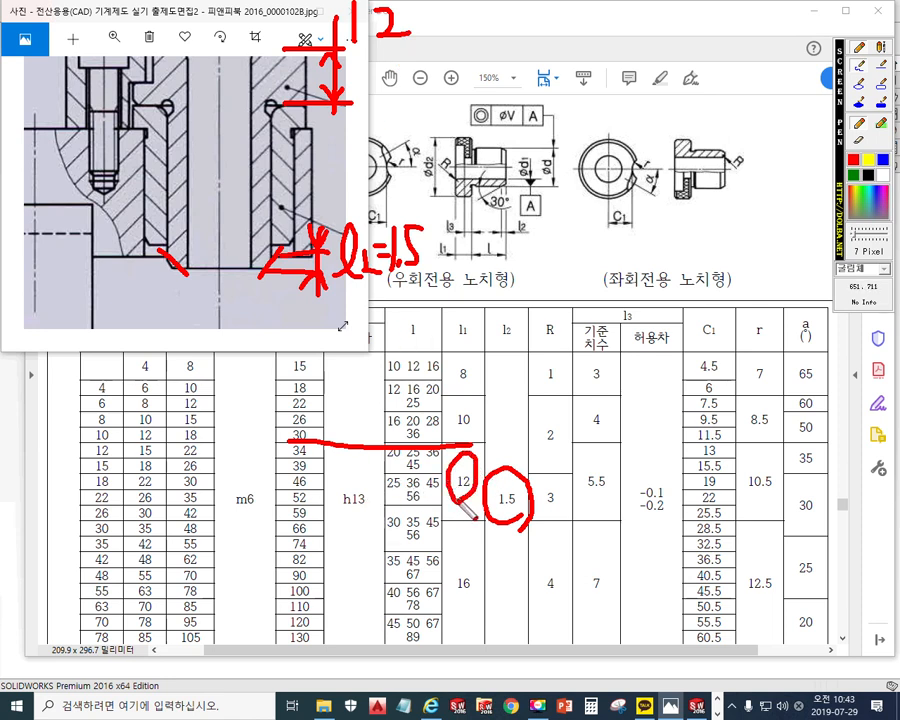
{"action": "mouse_move", "coordinate": [472, 458]}
{"action": "left_mouse_down"}
{"action": "mouse_move", "coordinate": [448, 500]}
{"action": "mouse_move", "coordinate": [476, 498]}
{"action": "left_mouse_up"}
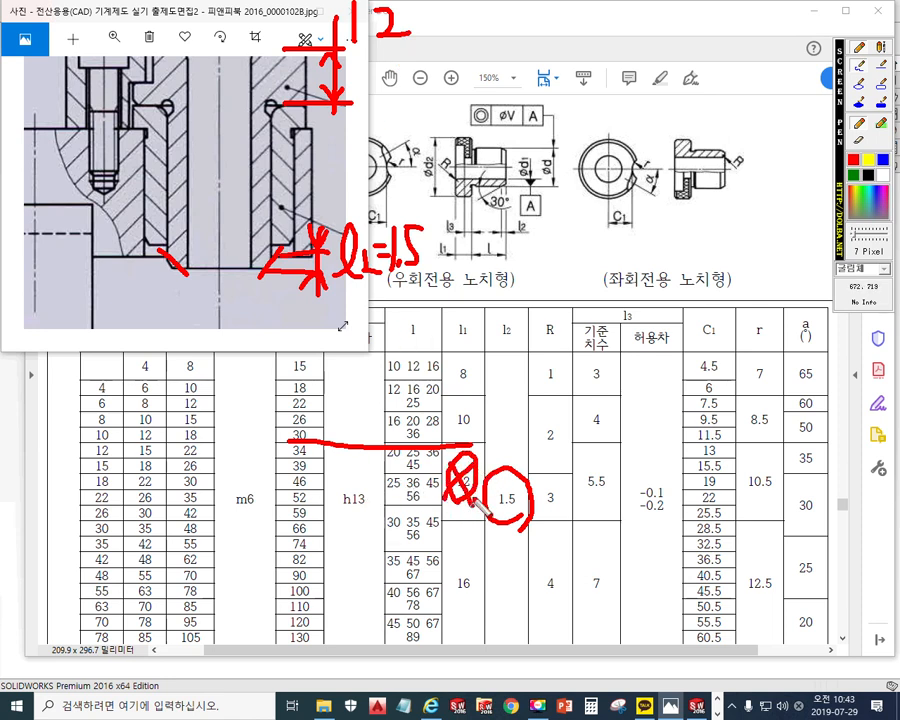
{"action": "left_click_drag", "start_coordinate": [480, 398], "coordinate": [478, 440]}
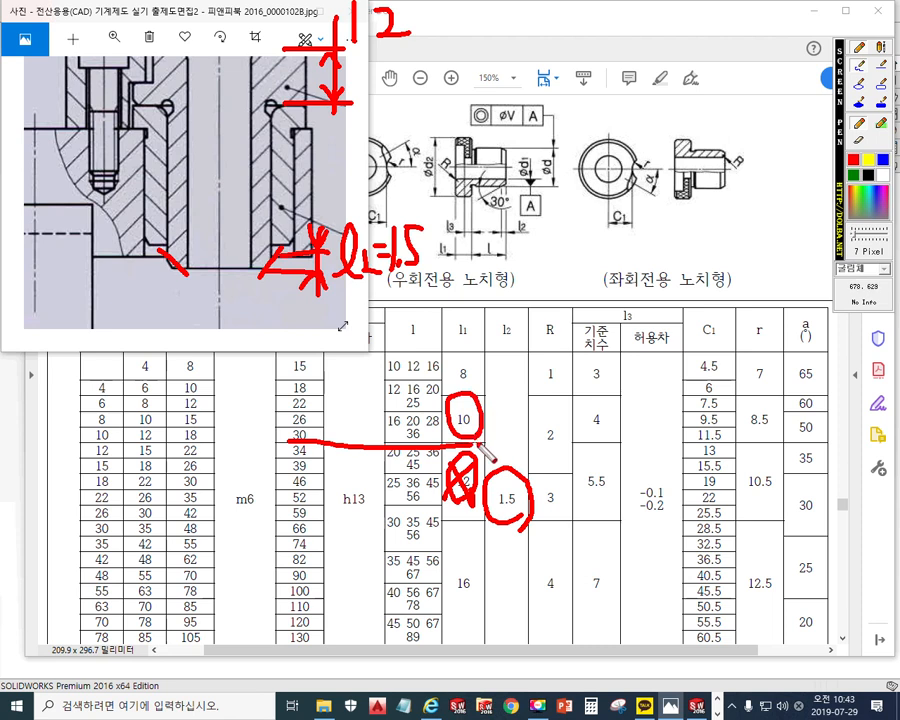
{"action": "mouse_move", "coordinate": [378, 8]}
{"action": "left_mouse_down"}
{"action": "mouse_move", "coordinate": [394, 19]}
{"action": "mouse_move", "coordinate": [387, 36]}
{"action": "left_mouse_up"}
{"action": "mouse_move", "coordinate": [305, 442]}
{"action": "left_mouse_down"}
{"action": "mouse_move", "coordinate": [310, 422]}
{"action": "mouse_move", "coordinate": [316, 441]}
{"action": "left_mouse_up"}
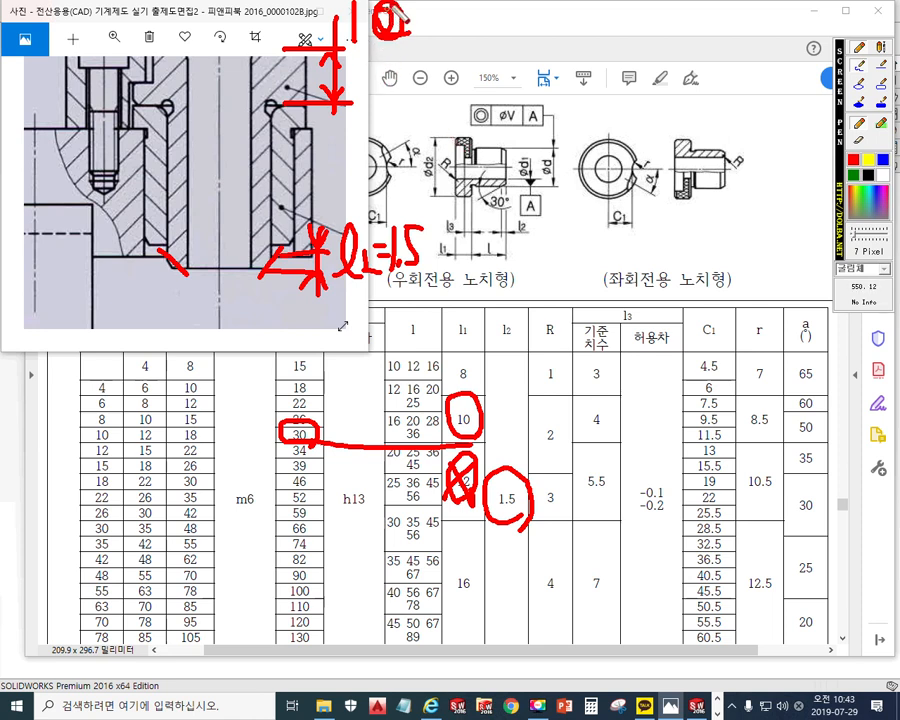
{"action": "mouse_move", "coordinate": [357, 91]}
{"action": "left_mouse_down"}
{"action": "mouse_move", "coordinate": [380, 67]}
{"action": "mouse_move", "coordinate": [380, 90]}
{"action": "mouse_move", "coordinate": [402, 88]}
{"action": "left_mouse_up"}
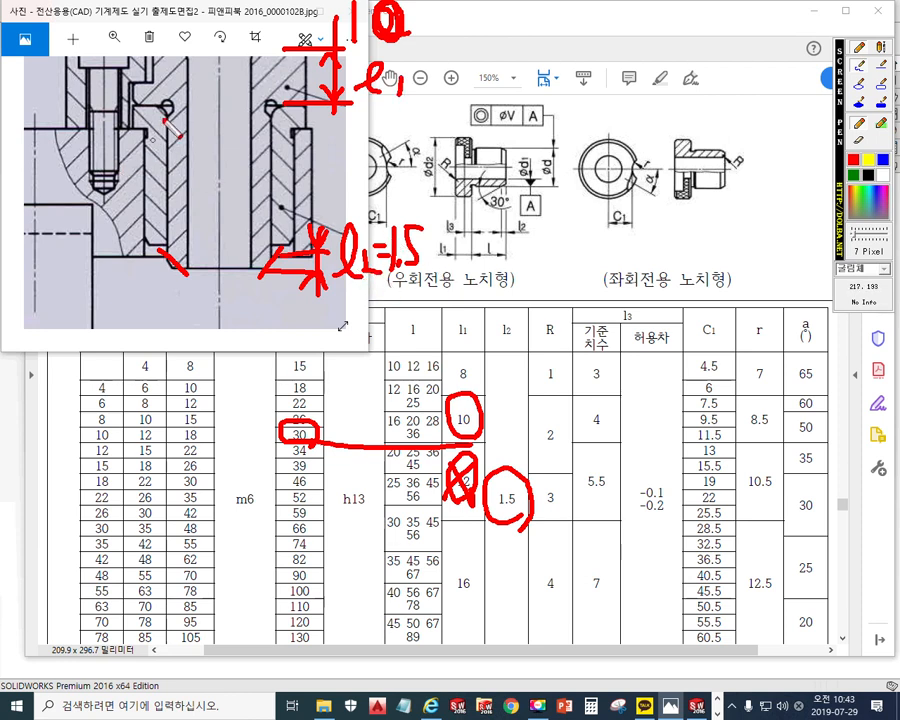
Mark the bush's length from the flange underside to its lower end in red and label it 28=l.
{"action": "mouse_move", "coordinate": [160, 100]}
{"action": "left_mouse_down"}
{"action": "mouse_move", "coordinate": [95, 100]}
{"action": "mouse_move", "coordinate": [122, 268]}
{"action": "mouse_move", "coordinate": [172, 268]}
{"action": "left_mouse_up"}
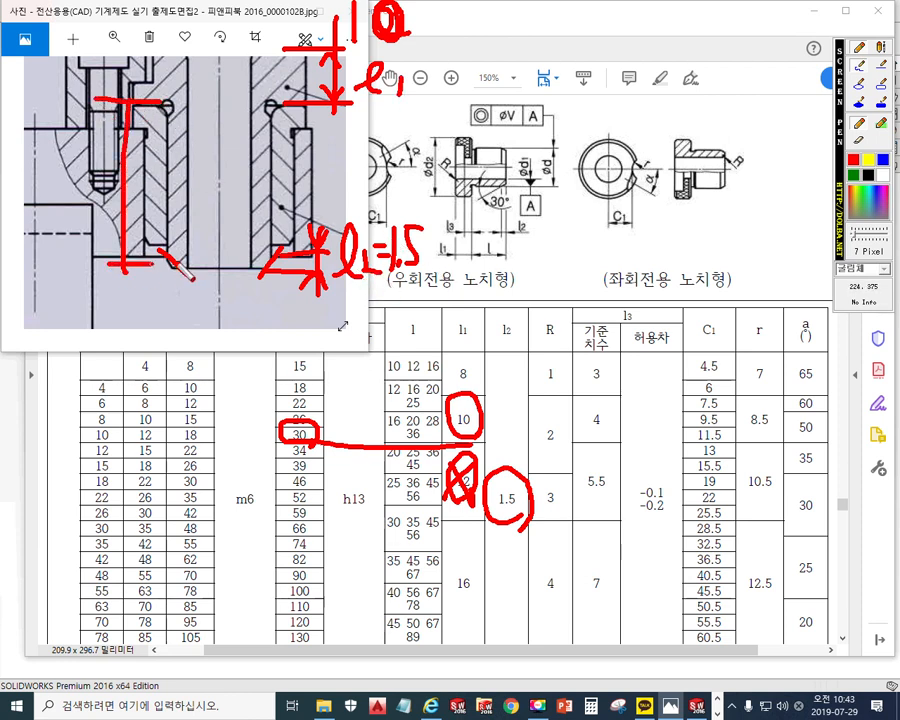
{"action": "mouse_move", "coordinate": [52, 206]}
{"action": "left_mouse_down"}
{"action": "mouse_move", "coordinate": [82, 142]}
{"action": "mouse_move", "coordinate": [87, 206]}
{"action": "mouse_move", "coordinate": [59, 185]}
{"action": "left_mouse_up"}
{"action": "mouse_move", "coordinate": [4, 169]}
{"action": "left_mouse_down"}
{"action": "mouse_move", "coordinate": [31, 207]}
{"action": "mouse_move", "coordinate": [36, 168]}
{"action": "left_mouse_up"}
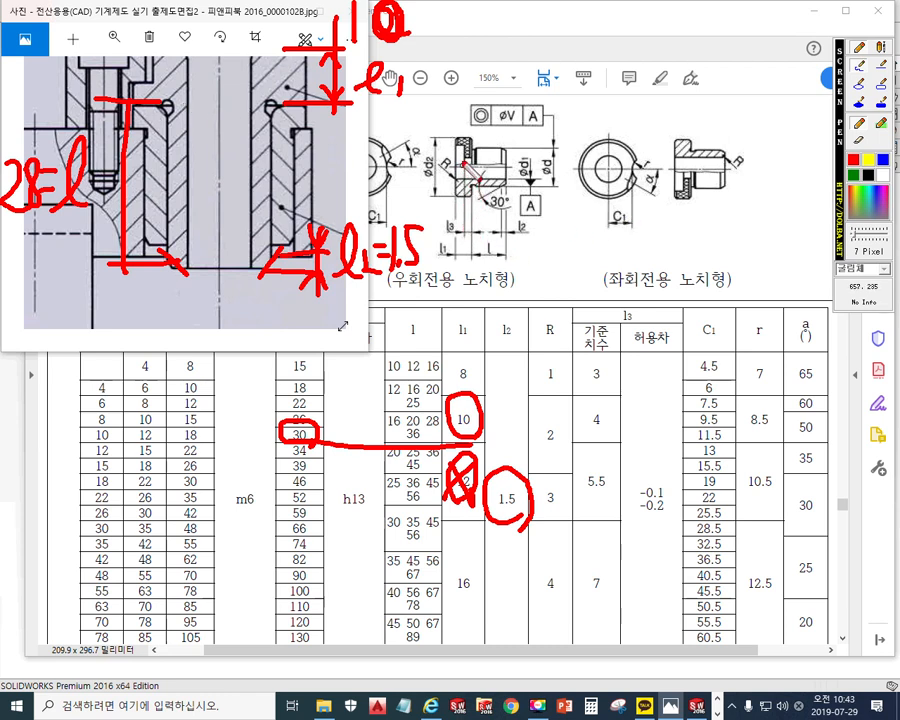
Mark the notch step height on the flange, write l3=4, circle 4 in the l3 column, and extend the row's underline through the a column.
{"action": "mouse_move", "coordinate": [160, 79]}
{"action": "left_mouse_down"}
{"action": "mouse_move", "coordinate": [77, 75]}
{"action": "mouse_move", "coordinate": [110, 46]}
{"action": "left_mouse_up"}
{"action": "left_click_drag", "start_coordinate": [85, 106], "coordinate": [104, 111]}
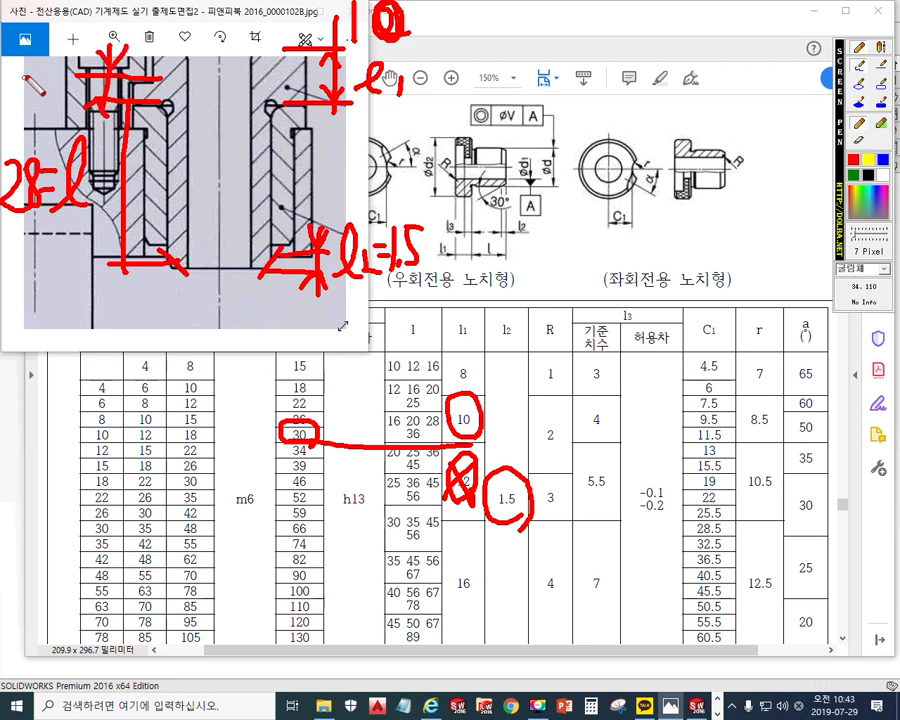
{"action": "mouse_move", "coordinate": [13, 60]}
{"action": "left_mouse_down"}
{"action": "mouse_move", "coordinate": [19, 91]}
{"action": "mouse_move", "coordinate": [50, 84]}
{"action": "mouse_move", "coordinate": [51, 92]}
{"action": "left_mouse_up"}
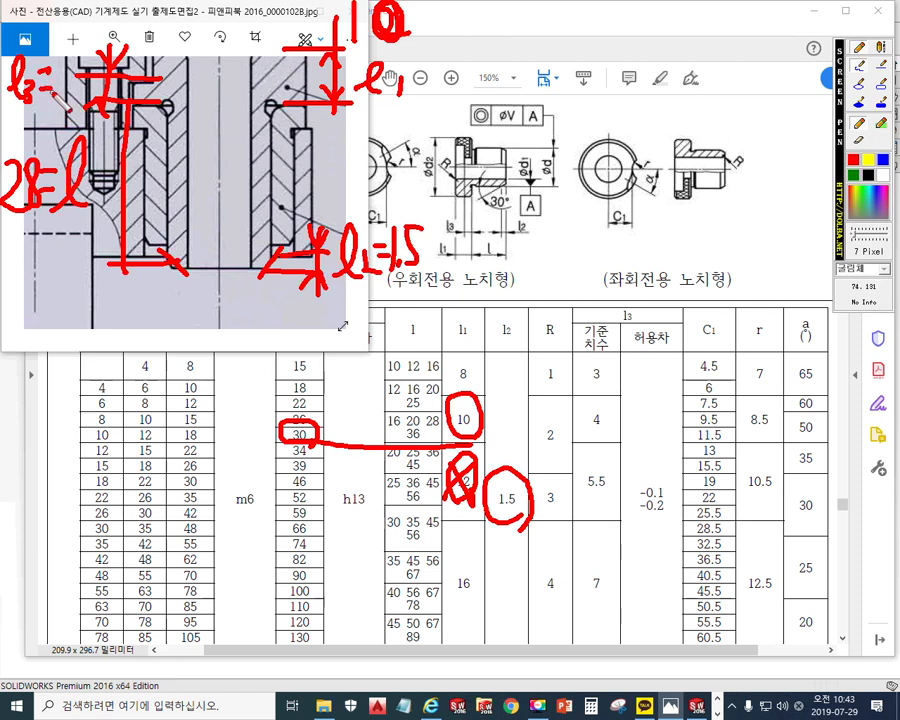
{"action": "left_click_drag", "start_coordinate": [603, 440], "coordinate": [619, 397]}
{"action": "mouse_move", "coordinate": [55, 44]}
{"action": "left_mouse_down"}
{"action": "mouse_move", "coordinate": [45, 62]}
{"action": "mouse_move", "coordinate": [70, 60]}
{"action": "mouse_move", "coordinate": [56, 88]}
{"action": "left_mouse_up"}
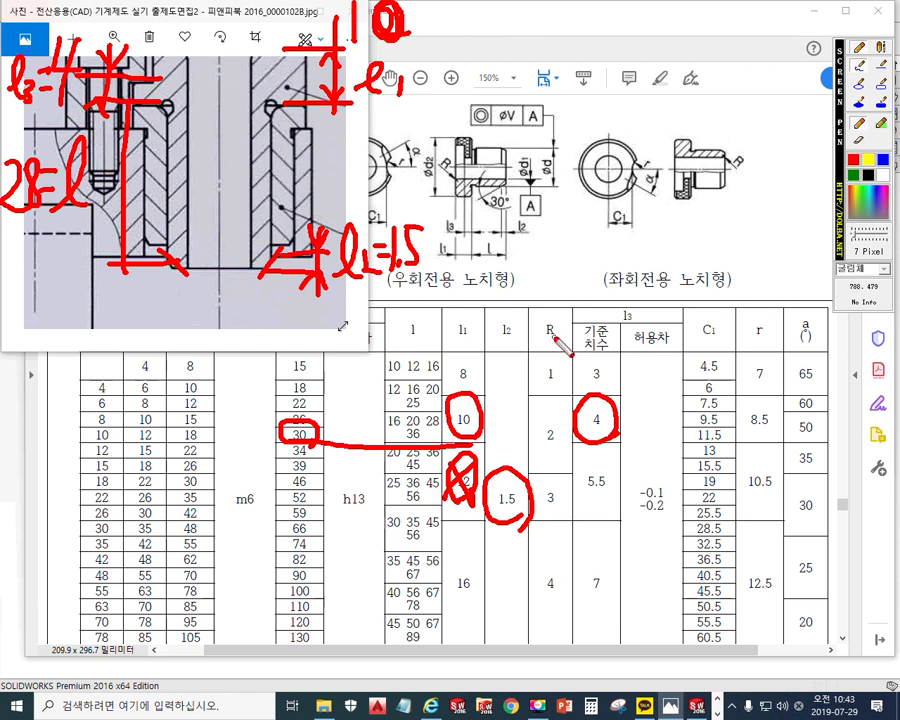
{"action": "mouse_move", "coordinate": [330, 448]}
{"action": "left_mouse_down"}
{"action": "mouse_move", "coordinate": [520, 455]}
{"action": "mouse_move", "coordinate": [617, 444]}
{"action": "left_mouse_up"}
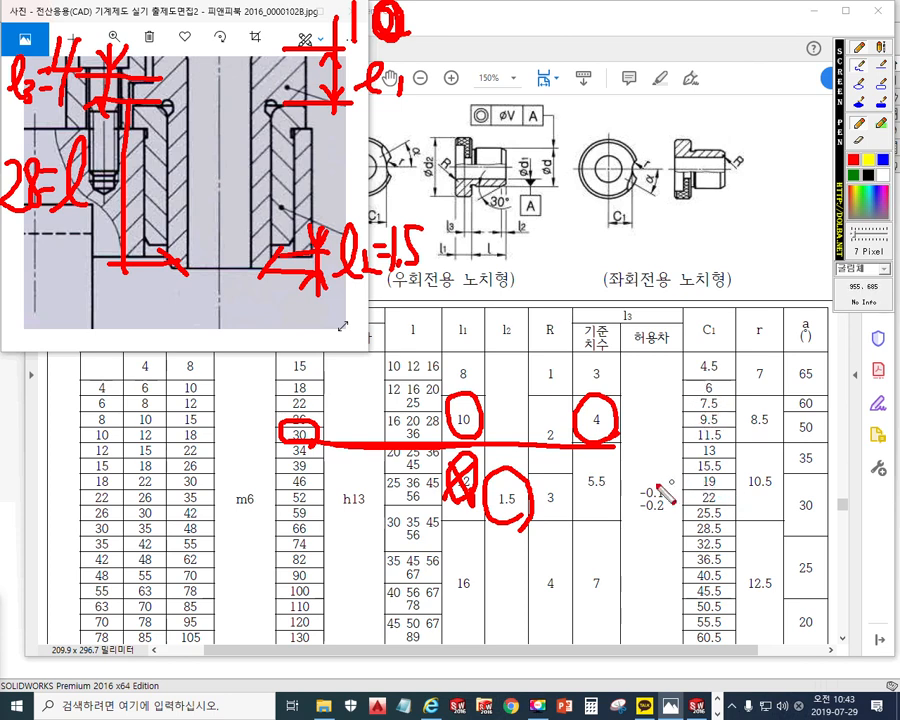
{"action": "left_click_drag", "start_coordinate": [612, 449], "coordinate": [826, 446]}
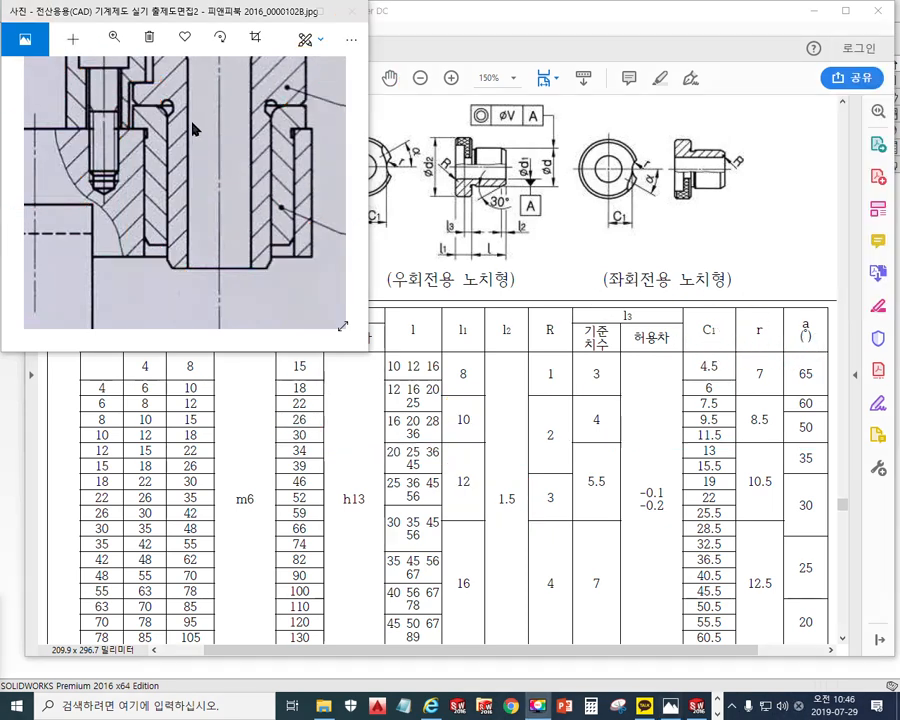
Show the jig's top view, circle d2 = 30 and underline its row to C1, mark C1 on the left-hand notch figure, and clear the marks.
{"action": "mouse_move", "coordinate": [134, 82]}
{"action": "left_mouse_down"}
{"action": "mouse_move", "coordinate": [136, 185]}
{"action": "mouse_move", "coordinate": [234, 274]}
{"action": "mouse_move", "coordinate": [238, 187]}
{"action": "mouse_move", "coordinate": [221, 150]}
{"action": "left_mouse_up"}
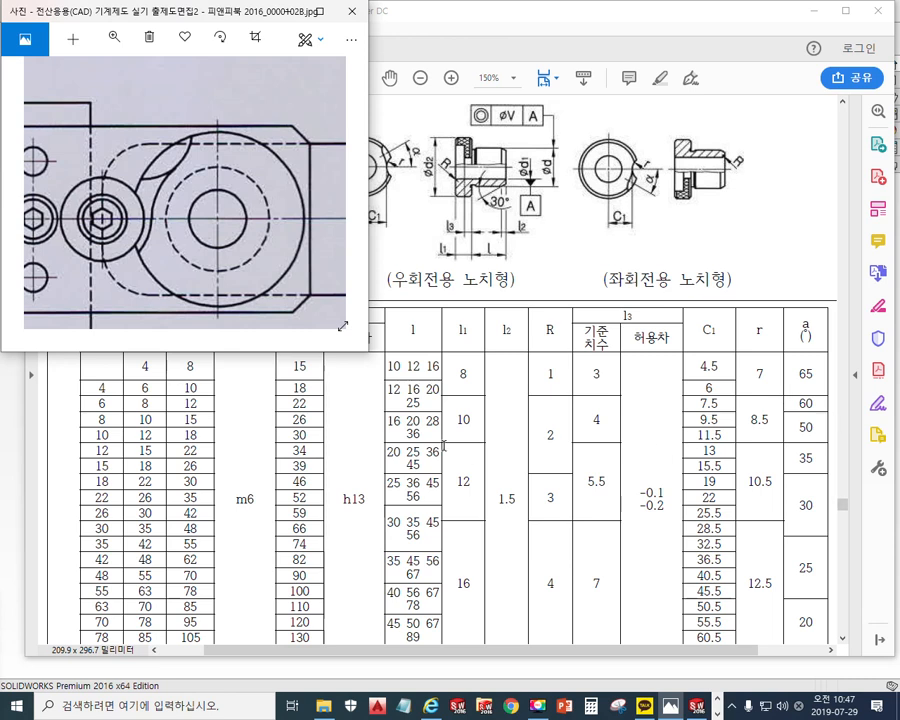
{"action": "key", "text": "F2"}
{"action": "mouse_move", "coordinate": [308, 441]}
{"action": "left_mouse_down"}
{"action": "mouse_move", "coordinate": [290, 452]}
{"action": "mouse_move", "coordinate": [316, 444]}
{"action": "mouse_move", "coordinate": [738, 450]}
{"action": "left_mouse_up"}
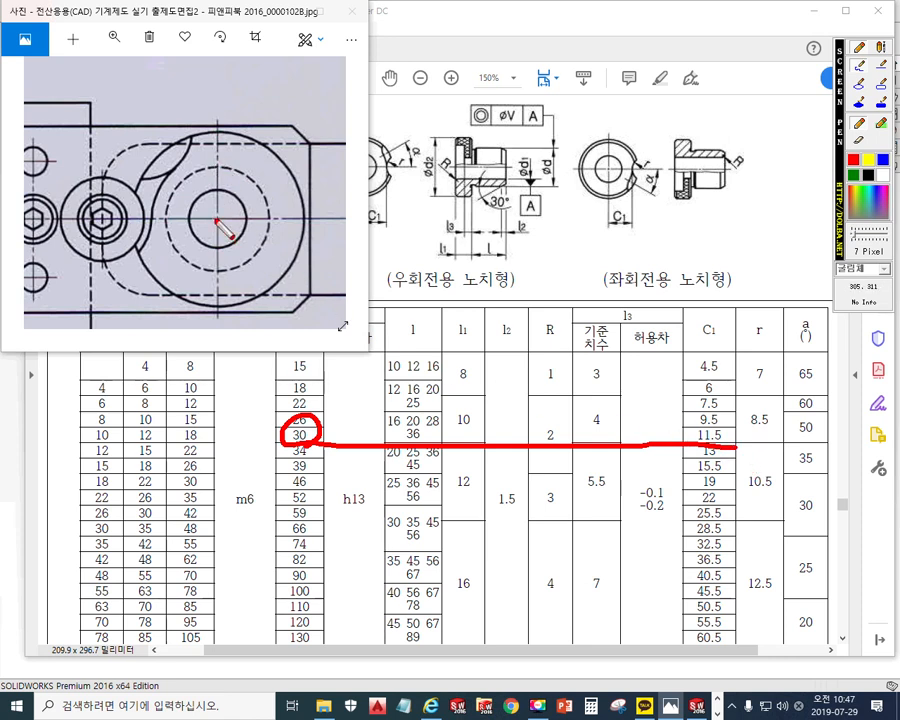
{"action": "left_click_drag", "start_coordinate": [604, 128], "coordinate": [606, 243]}
{"action": "left_click_drag", "start_coordinate": [632, 158], "coordinate": [633, 243]}
{"action": "left_click_drag", "start_coordinate": [653, 136], "coordinate": [635, 168]}
{"action": "key", "text": "Escape"}
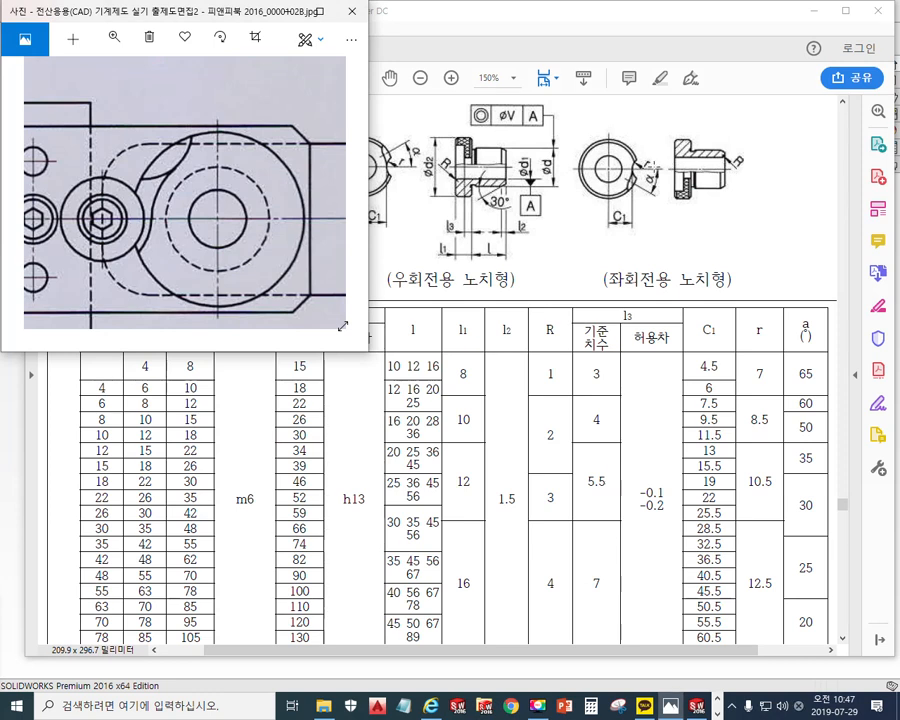
Trace the upper notch arc on the top view in red, mark its distance from the bush centre, and write C1 = beside it.
{"action": "key", "text": "F12"}
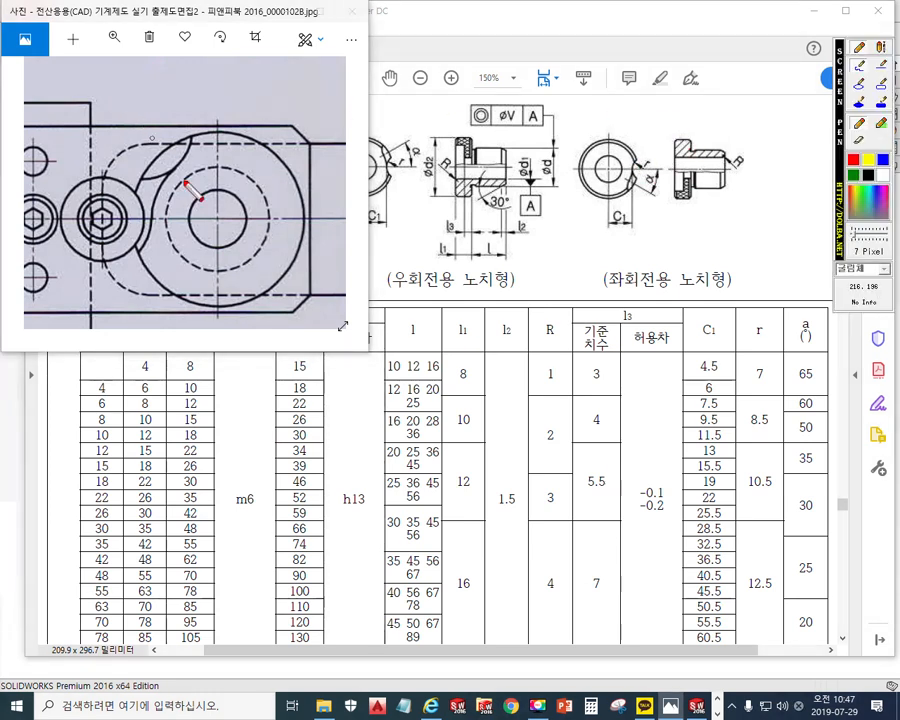
{"action": "mouse_move", "coordinate": [188, 122]}
{"action": "left_mouse_down"}
{"action": "mouse_move", "coordinate": [191, 150]}
{"action": "mouse_move", "coordinate": [144, 175]}
{"action": "left_mouse_up"}
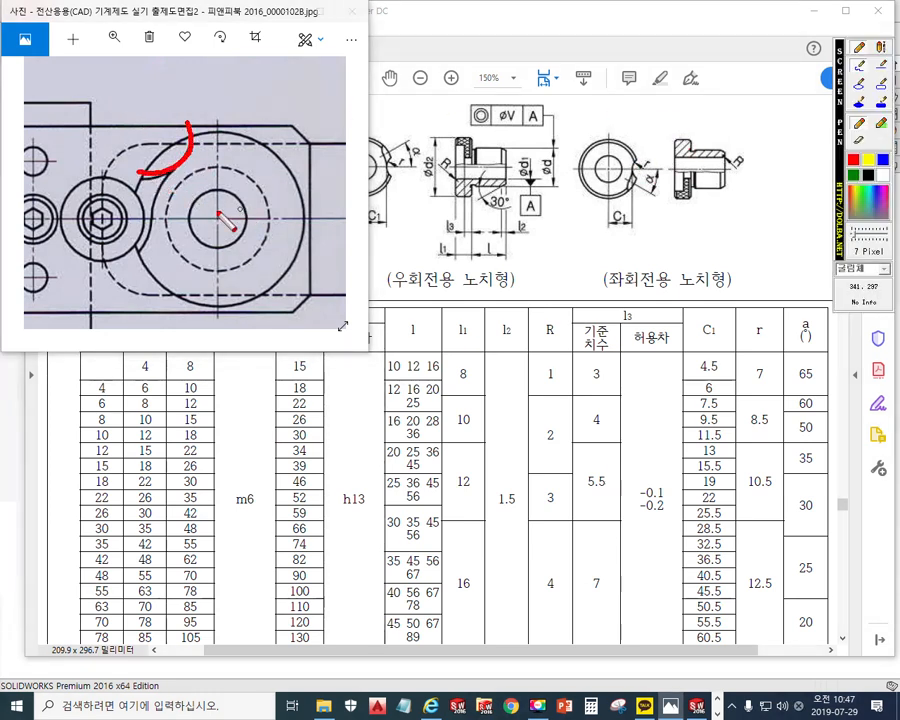
{"action": "left_click_drag", "start_coordinate": [220, 219], "coordinate": [290, 151]}
{"action": "mouse_move", "coordinate": [140, 175]}
{"action": "left_mouse_down"}
{"action": "mouse_move", "coordinate": [290, 99]}
{"action": "mouse_move", "coordinate": [304, 190]}
{"action": "mouse_move", "coordinate": [283, 161]}
{"action": "mouse_move", "coordinate": [292, 198]}
{"action": "left_mouse_up"}
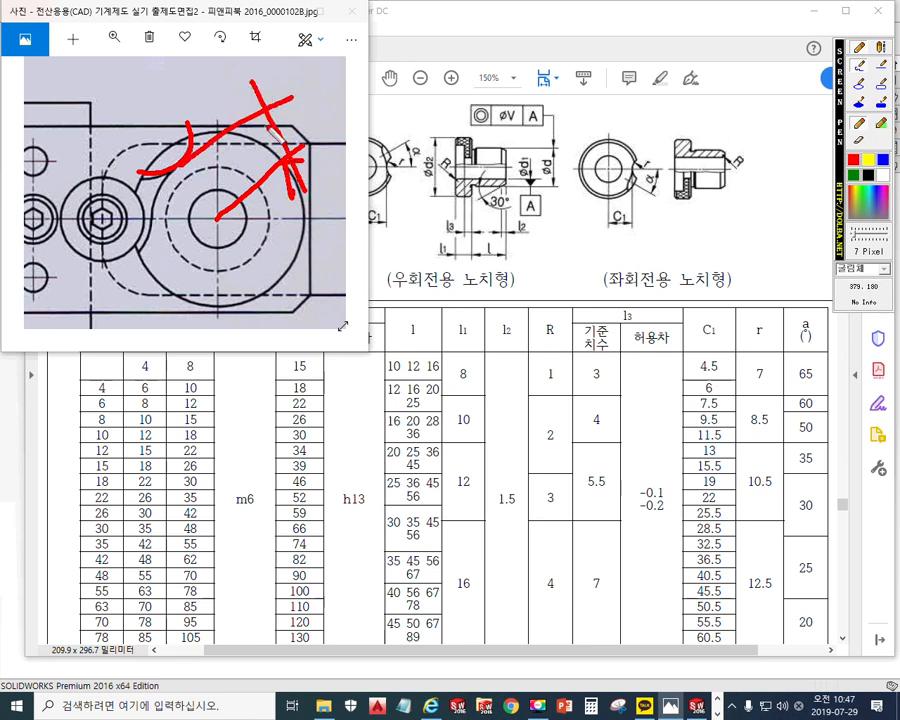
{"action": "left_click_drag", "start_coordinate": [266, 79], "coordinate": [279, 113]}
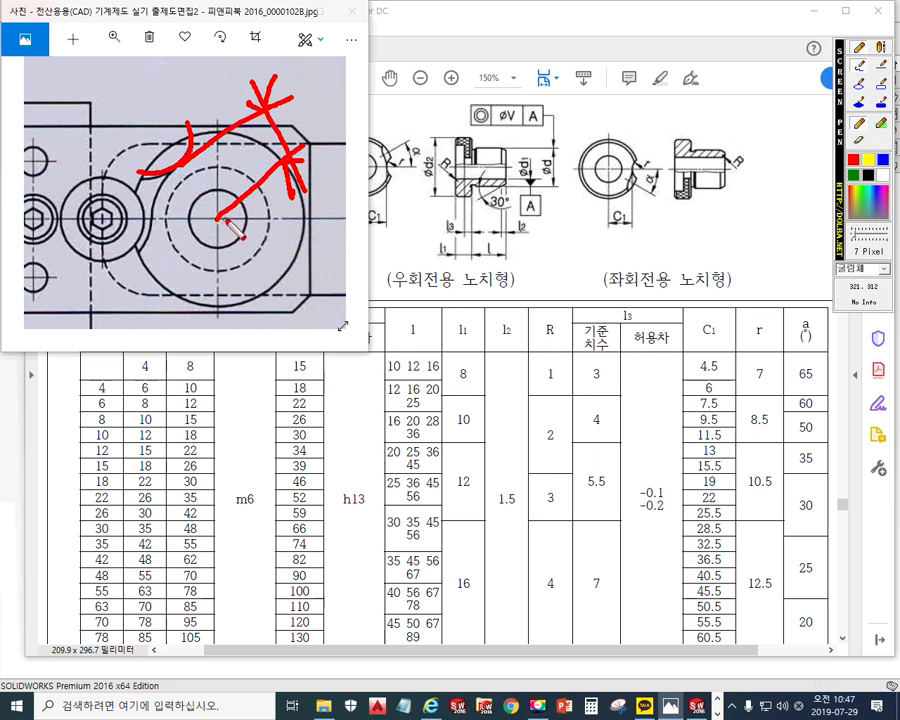
{"action": "mouse_move", "coordinate": [323, 86]}
{"action": "left_mouse_down"}
{"action": "mouse_move", "coordinate": [323, 106]}
{"action": "mouse_move", "coordinate": [384, 88]}
{"action": "mouse_move", "coordinate": [384, 99]}
{"action": "left_mouse_up"}
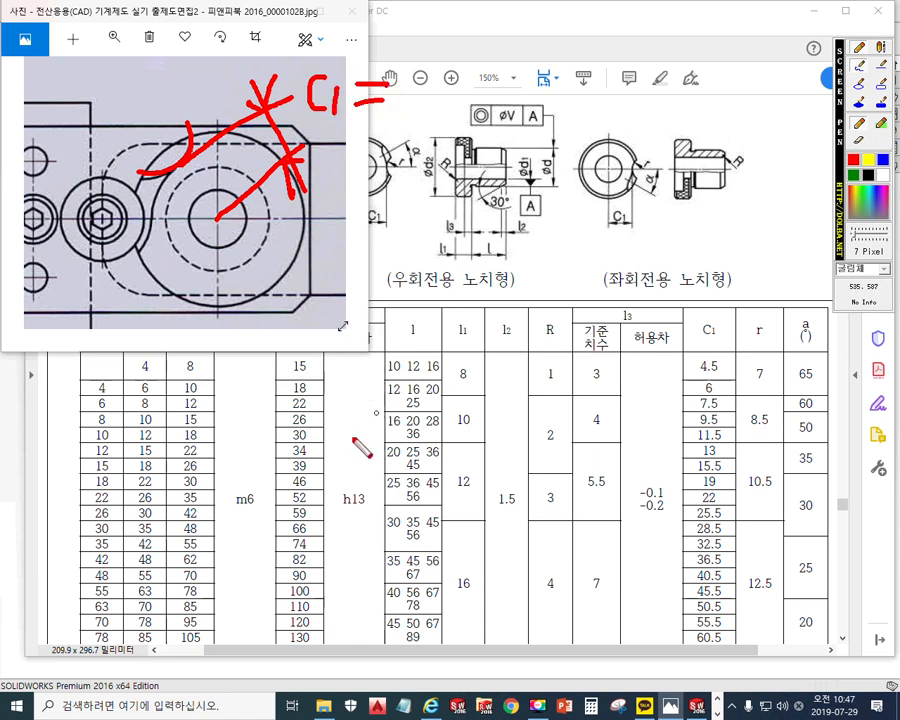
Underline the d2 = 30 row through the C1 column in red and complete the C1 note with 11.5.
{"action": "left_click_drag", "start_coordinate": [286, 441], "coordinate": [731, 439]}
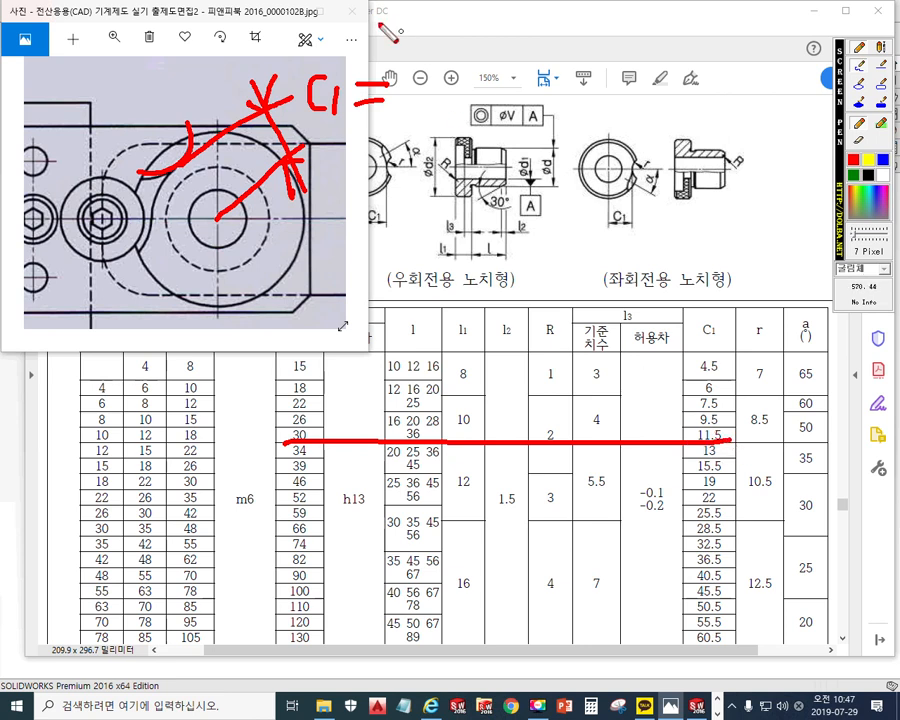
{"action": "left_click_drag", "start_coordinate": [413, 68], "coordinate": [406, 98]}
{"action": "left_click_drag", "start_coordinate": [429, 46], "coordinate": [424, 98]}
{"action": "left_click", "coordinate": [438, 94]}
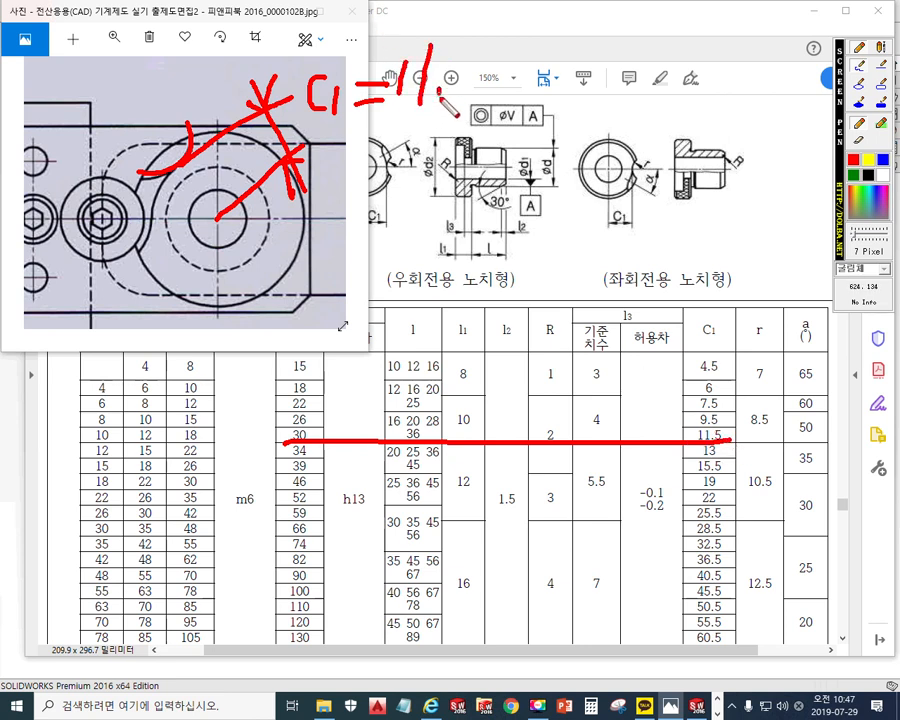
{"action": "mouse_move", "coordinate": [464, 57]}
{"action": "left_mouse_down"}
{"action": "mouse_move", "coordinate": [453, 96]}
{"action": "mouse_move", "coordinate": [489, 54]}
{"action": "left_mouse_up"}
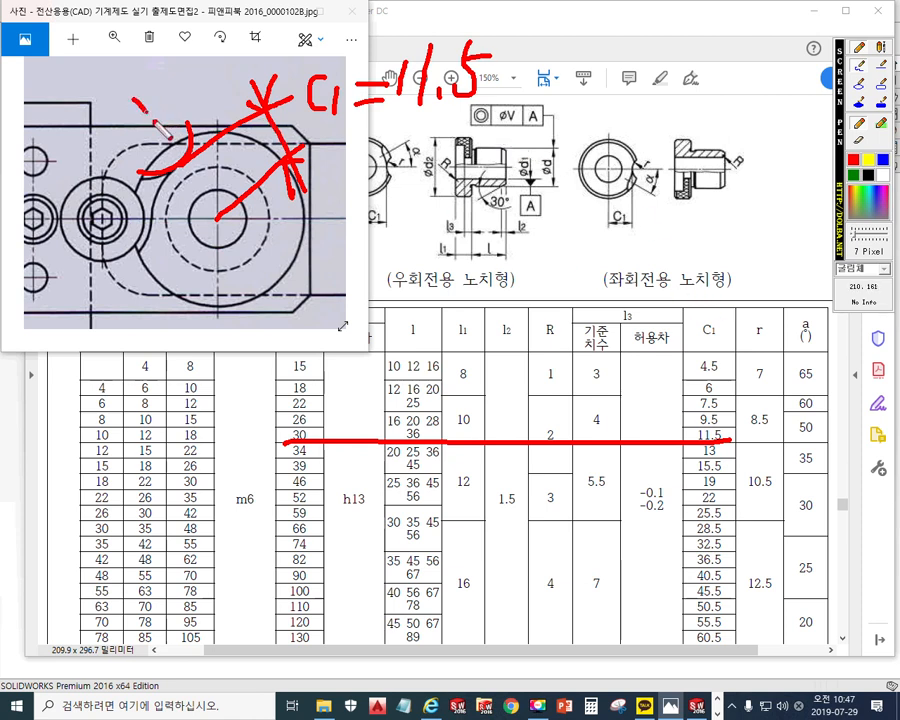
Draw a red arrow to the notch arc, underline 8.5 in the r column, and write r=8.5 above the arrow.
{"action": "mouse_move", "coordinate": [153, 120]}
{"action": "left_mouse_down"}
{"action": "mouse_move", "coordinate": [181, 162]}
{"action": "mouse_move", "coordinate": [150, 157]}
{"action": "left_mouse_up"}
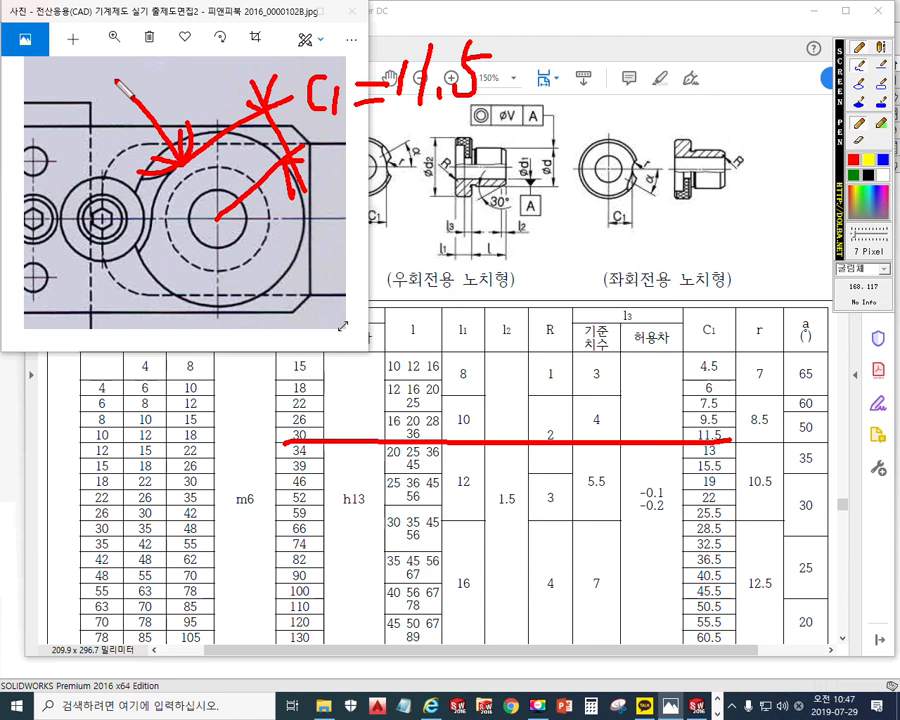
{"action": "mouse_move", "coordinate": [96, 48]}
{"action": "left_mouse_down"}
{"action": "mouse_move", "coordinate": [107, 58]}
{"action": "mouse_move", "coordinate": [148, 52]}
{"action": "mouse_move", "coordinate": [154, 76]}
{"action": "left_mouse_up"}
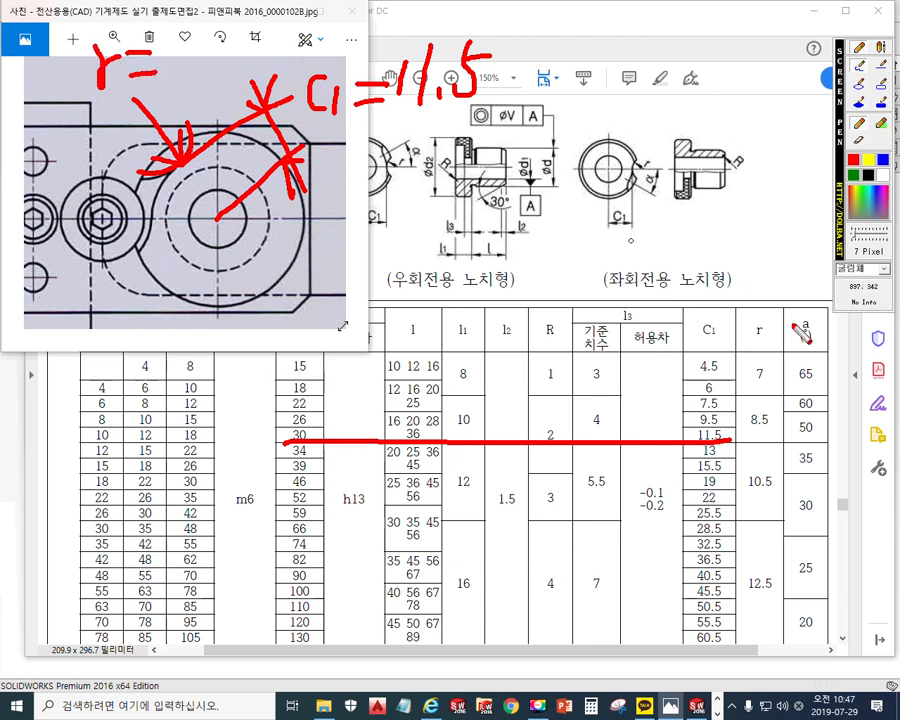
{"action": "left_click_drag", "start_coordinate": [746, 437], "coordinate": [778, 436]}
{"action": "mouse_move", "coordinate": [172, 46]}
{"action": "left_mouse_down"}
{"action": "mouse_move", "coordinate": [172, 56]}
{"action": "mouse_move", "coordinate": [124, 62]}
{"action": "mouse_move", "coordinate": [145, 50]}
{"action": "mouse_move", "coordinate": [160, 72]}
{"action": "left_mouse_up"}
{"action": "left_click", "coordinate": [157, 68]}
{"action": "left_click_drag", "start_coordinate": [208, 46], "coordinate": [233, 43]}
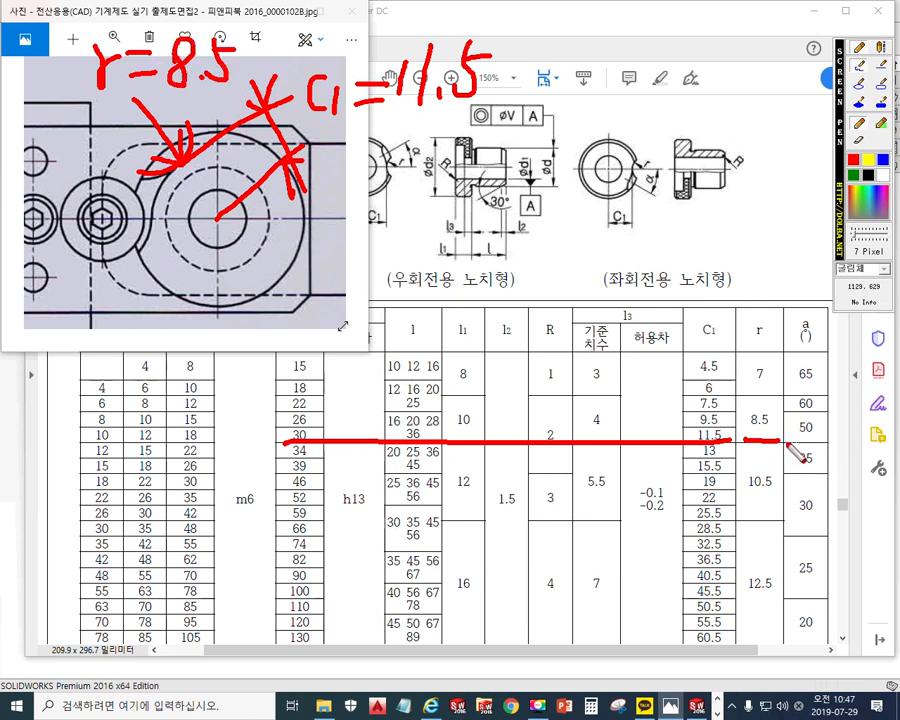
Underline 50 in the table's a column, draw the notch angle from the vertical centreline in blue, and write a°=50° beneath it.
{"action": "left_click_drag", "start_coordinate": [790, 441], "coordinate": [830, 441]}
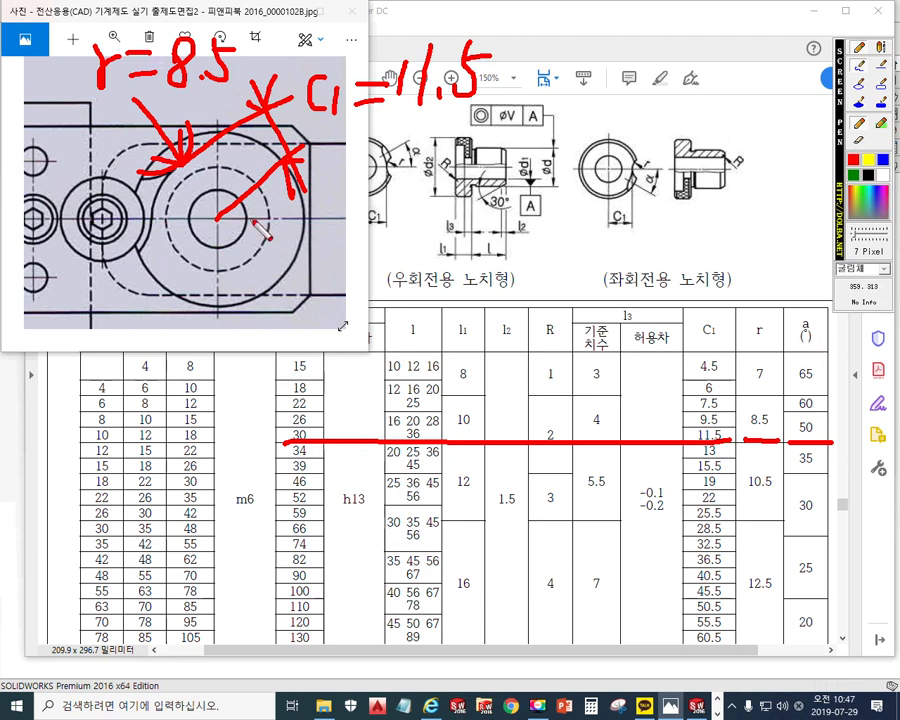
{"action": "left_click_drag", "start_coordinate": [238, 90], "coordinate": [219, 218]}
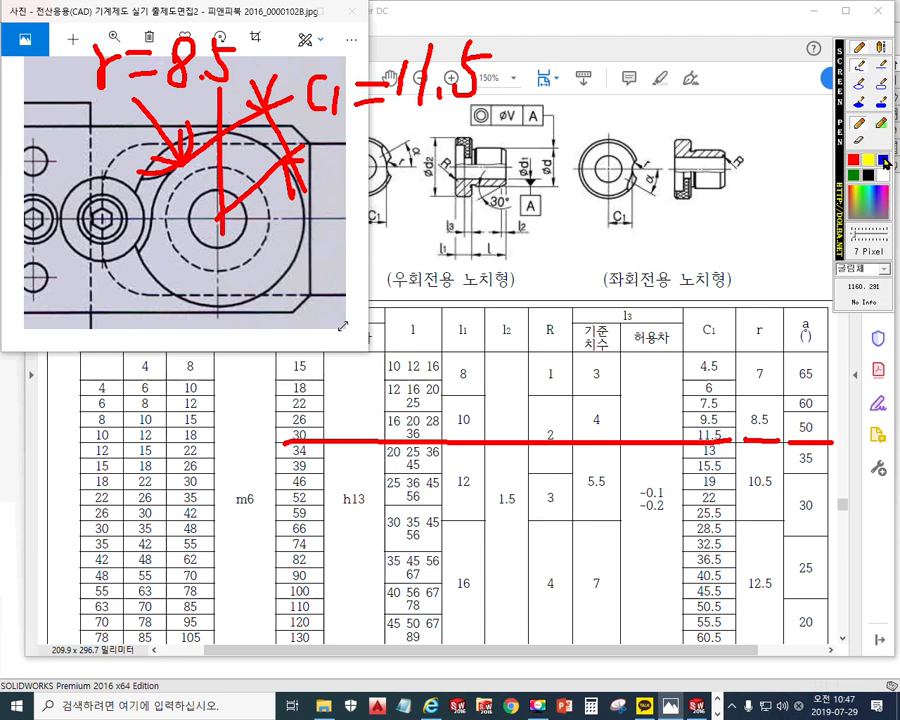
{"action": "mouse_move", "coordinate": [223, 87]}
{"action": "left_mouse_down"}
{"action": "mouse_move", "coordinate": [218, 240]}
{"action": "mouse_move", "coordinate": [156, 134]}
{"action": "left_mouse_up"}
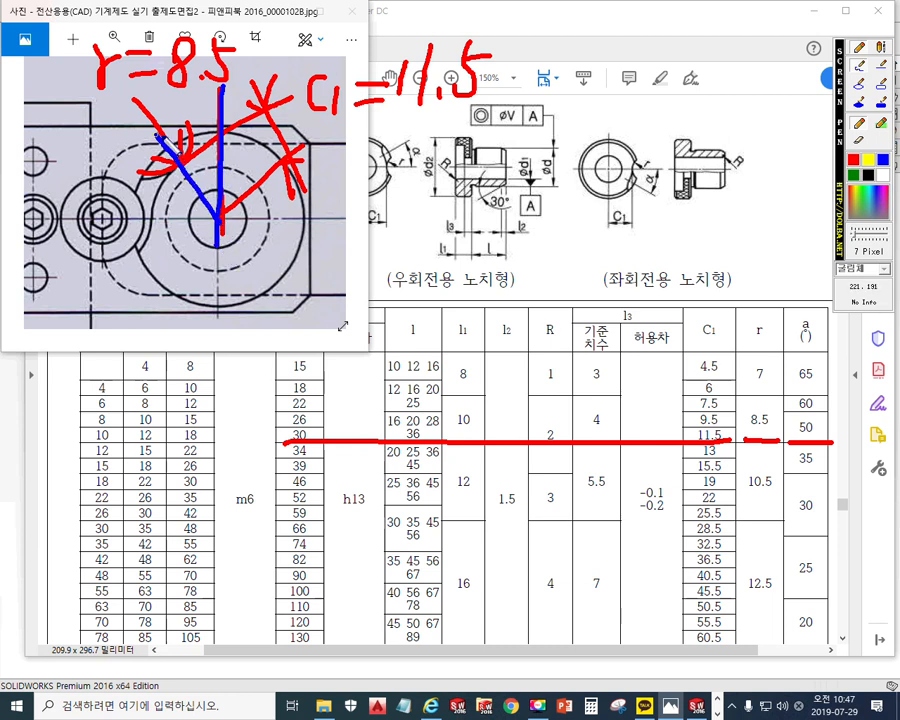
{"action": "left_click_drag", "start_coordinate": [199, 188], "coordinate": [225, 170]}
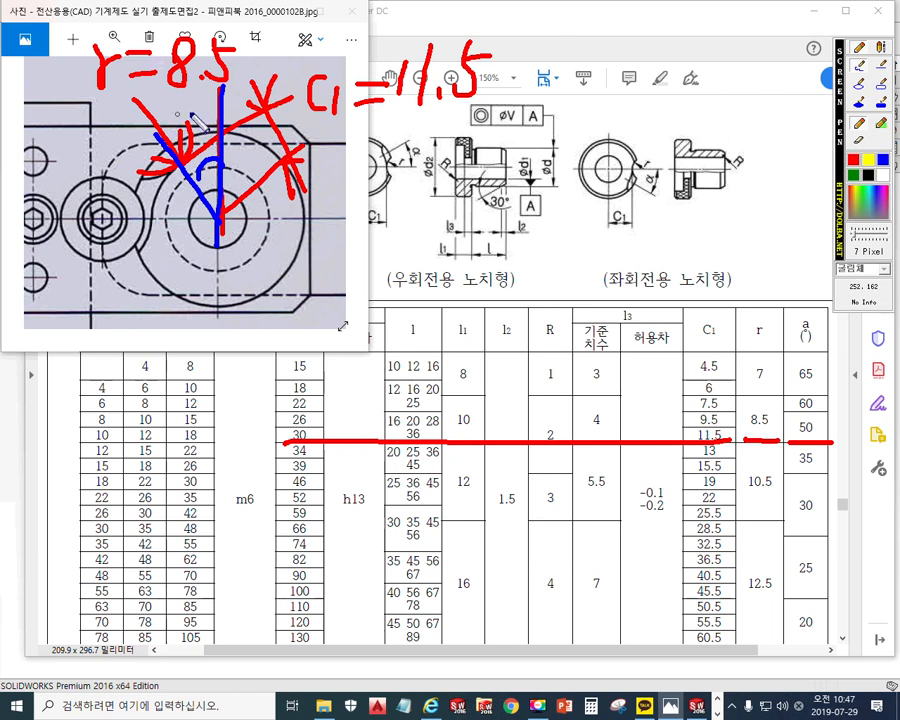
{"action": "mouse_move", "coordinate": [205, 185]}
{"action": "left_mouse_down"}
{"action": "mouse_move", "coordinate": [148, 278]}
{"action": "mouse_move", "coordinate": [110, 300]}
{"action": "mouse_move", "coordinate": [124, 338]}
{"action": "left_mouse_up"}
{"action": "mouse_move", "coordinate": [119, 282]}
{"action": "left_mouse_down"}
{"action": "mouse_move", "coordinate": [89, 326]}
{"action": "mouse_move", "coordinate": [111, 312]}
{"action": "mouse_move", "coordinate": [118, 334]}
{"action": "mouse_move", "coordinate": [182, 309]}
{"action": "mouse_move", "coordinate": [181, 321]}
{"action": "mouse_move", "coordinate": [198, 322]}
{"action": "mouse_move", "coordinate": [216, 287]}
{"action": "mouse_move", "coordinate": [224, 306]}
{"action": "mouse_move", "coordinate": [263, 276]}
{"action": "left_mouse_up"}
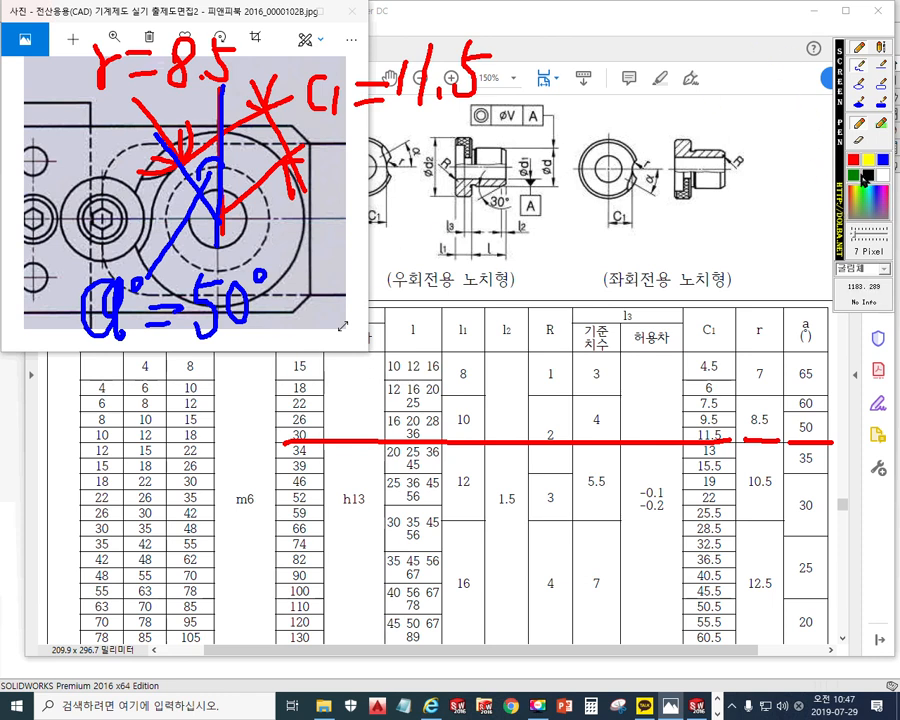
Sketch a large green circle over the left-hand-rotation notch figure, add a notch arc, and erase the circle segment crossing it.
{"action": "mouse_move", "coordinate": [683, 55]}
{"action": "left_mouse_down"}
{"action": "mouse_move", "coordinate": [520, 185]}
{"action": "mouse_move", "coordinate": [714, 287]}
{"action": "mouse_move", "coordinate": [745, 195]}
{"action": "mouse_move", "coordinate": [688, 50]}
{"action": "left_mouse_up"}
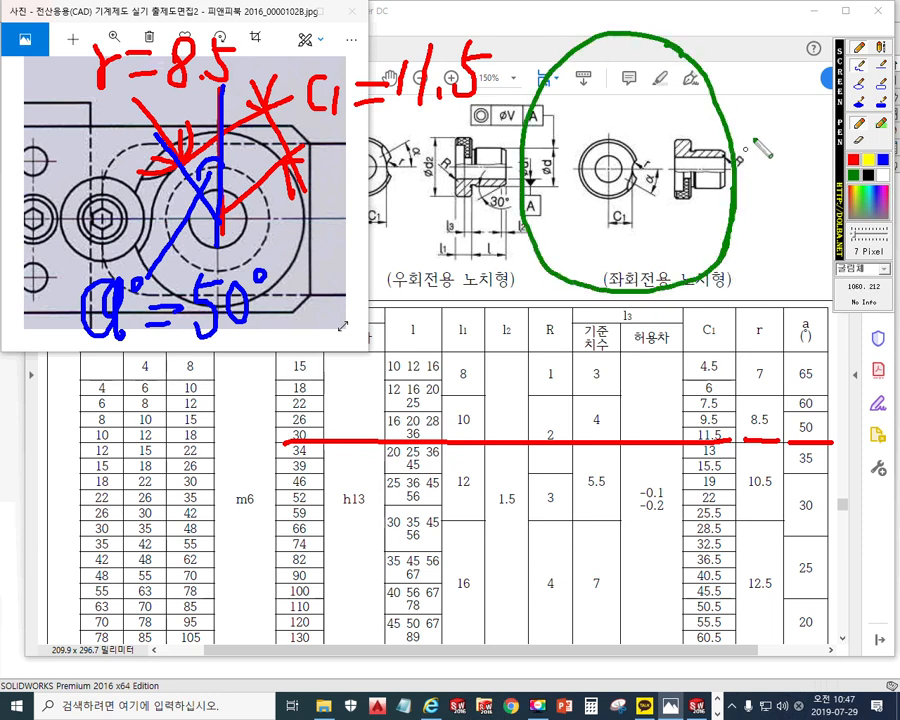
{"action": "left_click_drag", "start_coordinate": [722, 127], "coordinate": [738, 150]}
{"action": "left_click", "coordinate": [860, 144]}
{"action": "mouse_move", "coordinate": [734, 208]}
{"action": "left_mouse_down"}
{"action": "mouse_move", "coordinate": [731, 143]}
{"action": "mouse_move", "coordinate": [731, 210]}
{"action": "left_mouse_up"}
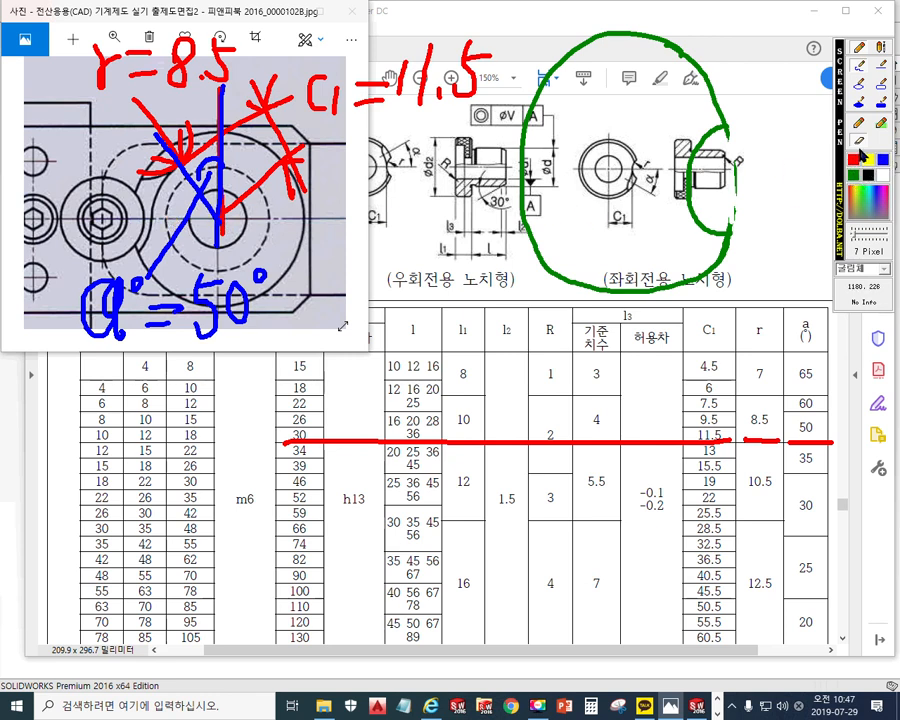
Mark the notch's position from the bush centre toward the bolt in blue on the top view, and erase the angle note's leader.
{"action": "left_click_drag", "start_coordinate": [104, 213], "coordinate": [218, 223]}
{"action": "left_click_drag", "start_coordinate": [179, 177], "coordinate": [164, 231]}
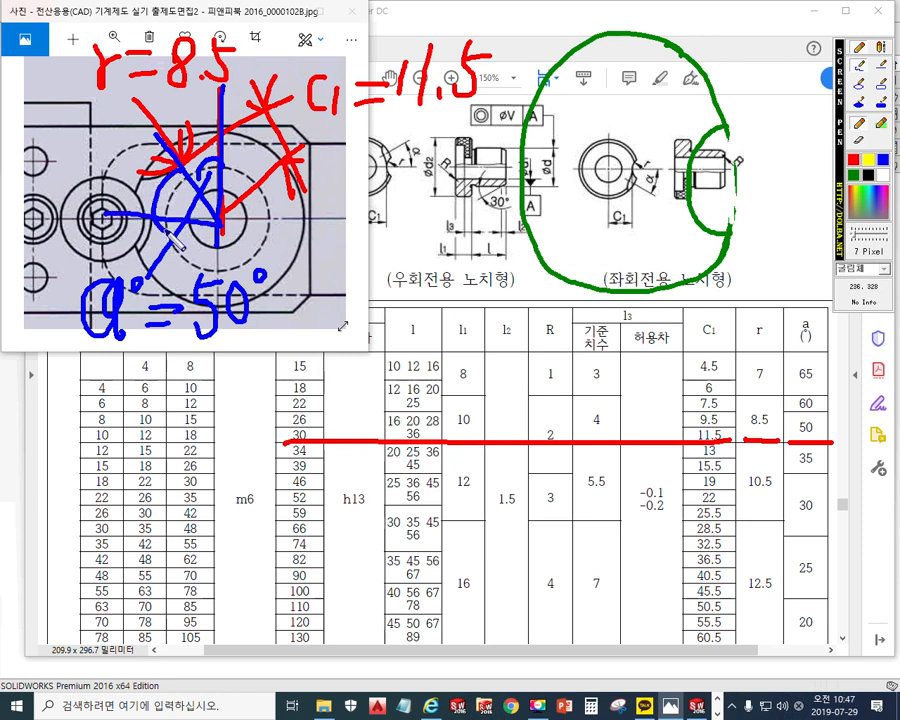
{"action": "mouse_move", "coordinate": [146, 128]}
{"action": "left_mouse_down"}
{"action": "mouse_move", "coordinate": [110, 198]}
{"action": "mouse_move", "coordinate": [117, 210]}
{"action": "left_mouse_up"}
{"action": "left_click_drag", "start_coordinate": [110, 141], "coordinate": [80, 272]}
{"action": "mouse_move", "coordinate": [37, 250]}
{"action": "left_mouse_down"}
{"action": "mouse_move", "coordinate": [72, 267]}
{"action": "mouse_move", "coordinate": [97, 236]}
{"action": "left_mouse_up"}
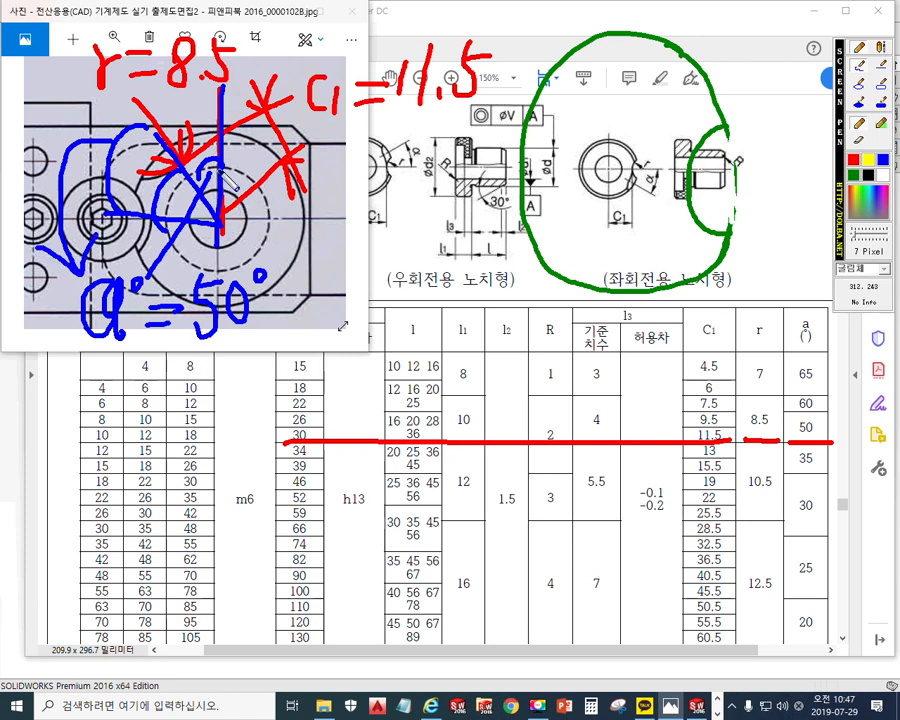
{"action": "left_click", "coordinate": [859, 140]}
{"action": "mouse_move", "coordinate": [197, 160]}
{"action": "left_mouse_down"}
{"action": "mouse_move", "coordinate": [209, 189]}
{"action": "mouse_move", "coordinate": [208, 163]}
{"action": "mouse_move", "coordinate": [182, 222]}
{"action": "left_mouse_up"}
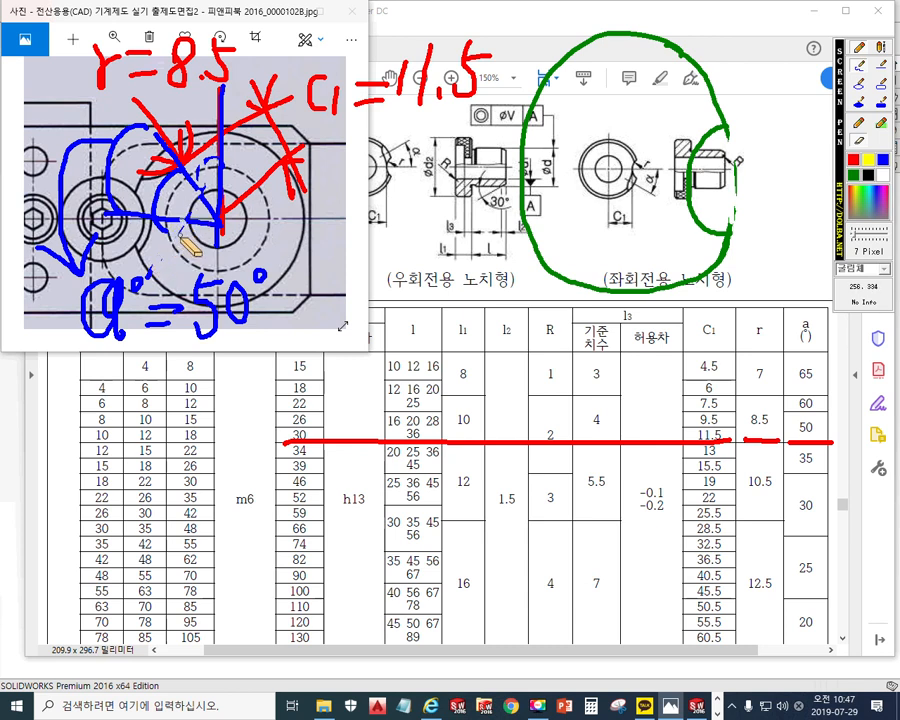
Add a second green notch arc to the enlarged circle, draw red centre lines to both notches, and write 50° between them.
{"action": "left_click", "coordinate": [856, 125]}
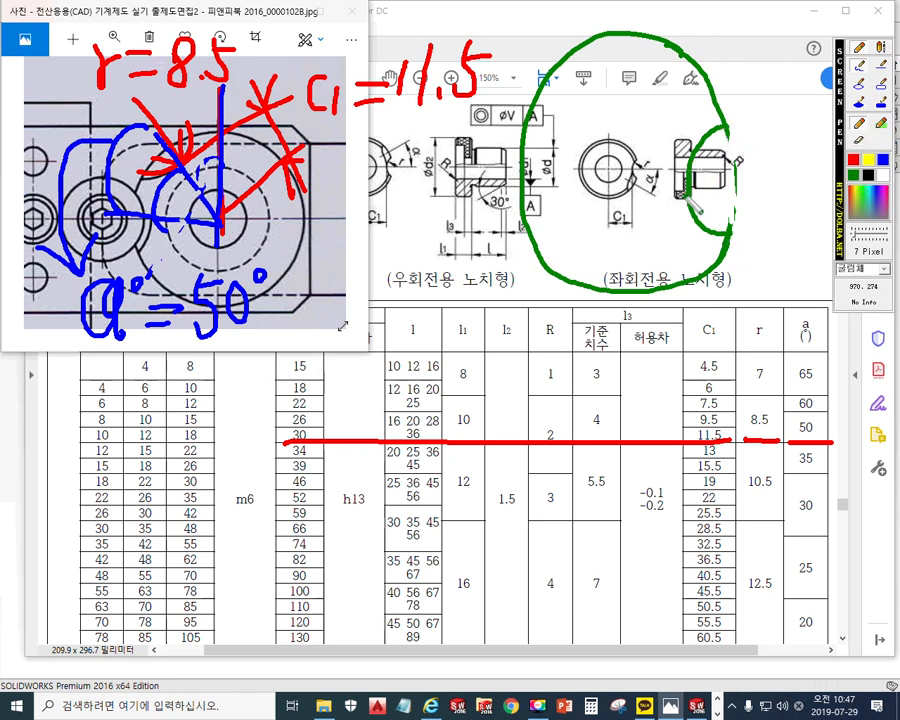
{"action": "mouse_move", "coordinate": [653, 108]}
{"action": "left_mouse_down"}
{"action": "mouse_move", "coordinate": [653, 77]}
{"action": "mouse_move", "coordinate": [670, 43]}
{"action": "mouse_move", "coordinate": [656, 92]}
{"action": "left_mouse_up"}
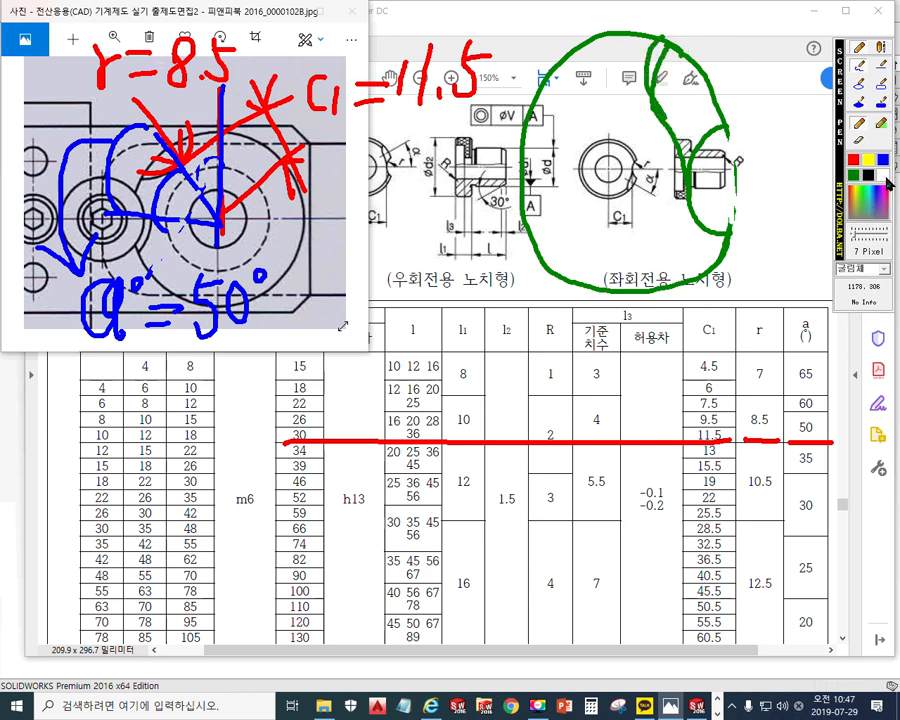
{"action": "left_click", "coordinate": [853, 160]}
{"action": "mouse_move", "coordinate": [638, 148]}
{"action": "left_mouse_down"}
{"action": "mouse_move", "coordinate": [648, 172]}
{"action": "mouse_move", "coordinate": [776, 191]}
{"action": "left_mouse_up"}
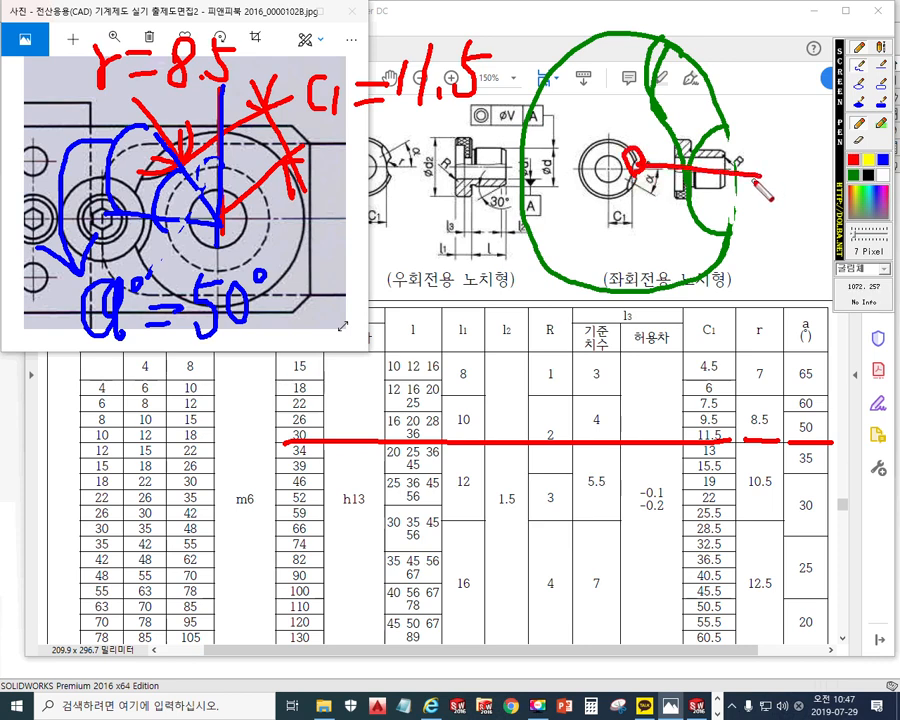
{"action": "mouse_move", "coordinate": [636, 160]}
{"action": "left_mouse_down"}
{"action": "mouse_move", "coordinate": [668, 130]}
{"action": "mouse_move", "coordinate": [724, 34]}
{"action": "mouse_move", "coordinate": [765, 85]}
{"action": "mouse_move", "coordinate": [748, 168]}
{"action": "left_mouse_up"}
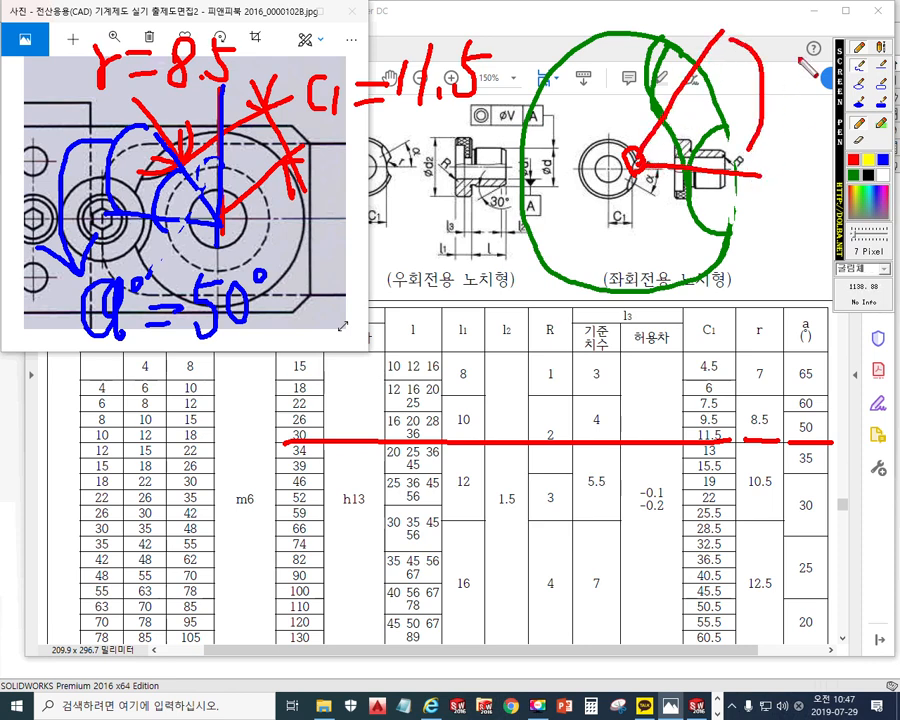
{"action": "mouse_move", "coordinate": [767, 54]}
{"action": "left_mouse_down"}
{"action": "mouse_move", "coordinate": [763, 97]}
{"action": "mouse_move", "coordinate": [787, 47]}
{"action": "mouse_move", "coordinate": [793, 53]}
{"action": "mouse_move", "coordinate": [813, 36]}
{"action": "left_mouse_up"}
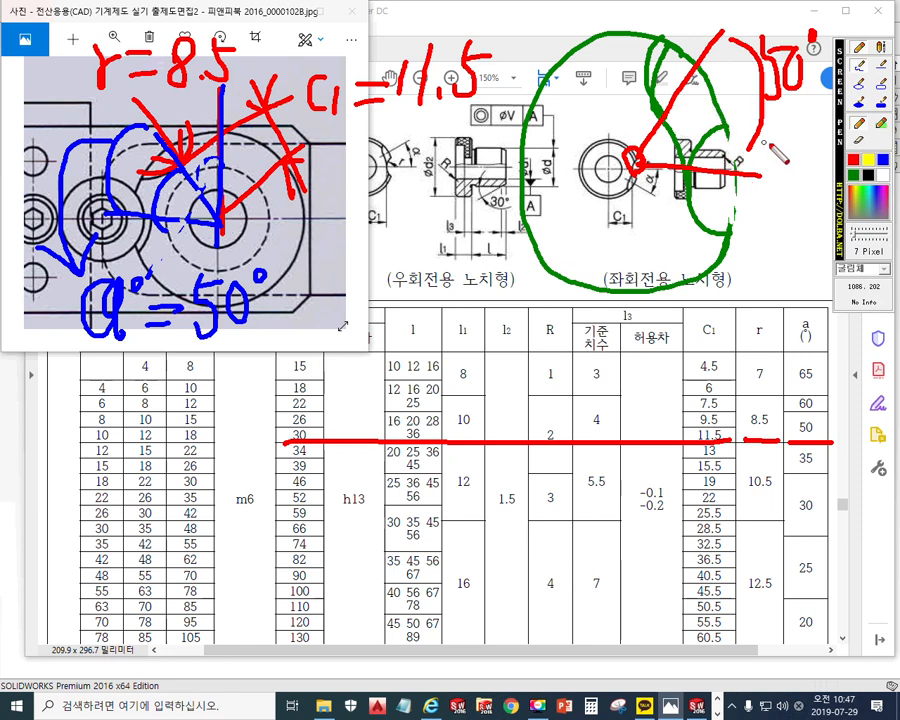
Retrace both notch arcs in red, mark their points on the 50° lines, and clear all the marks.
{"action": "mouse_move", "coordinate": [680, 46]}
{"action": "left_mouse_down"}
{"action": "mouse_move", "coordinate": [664, 58]}
{"action": "mouse_move", "coordinate": [664, 90]}
{"action": "left_mouse_up"}
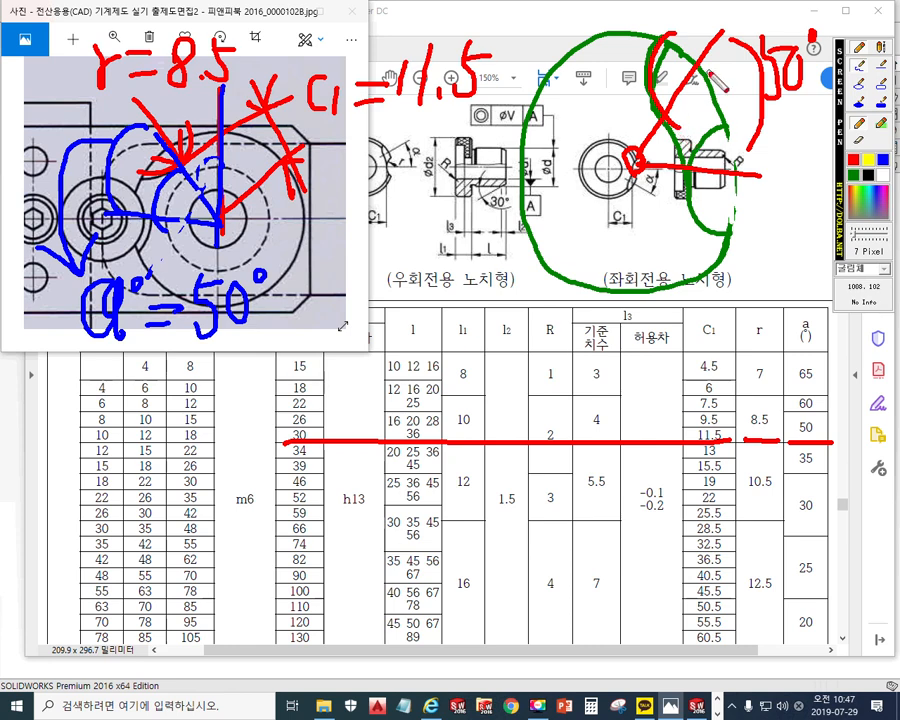
{"action": "left_click_drag", "start_coordinate": [697, 60], "coordinate": [696, 69]}
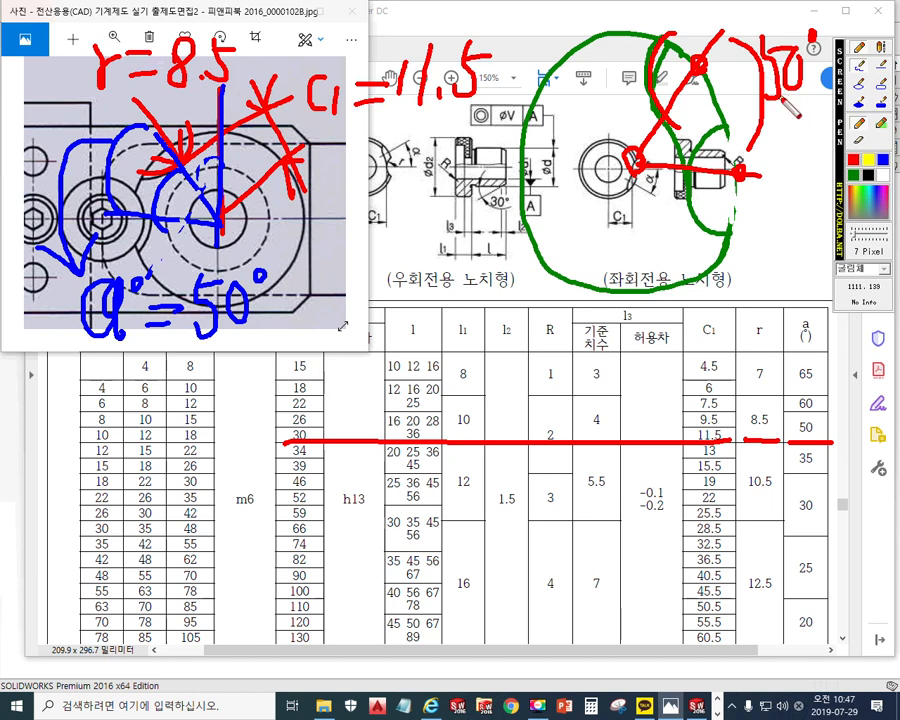
{"action": "mouse_move", "coordinate": [716, 128]}
{"action": "left_mouse_down"}
{"action": "mouse_move", "coordinate": [693, 146]}
{"action": "mouse_move", "coordinate": [730, 236]}
{"action": "left_mouse_up"}
{"action": "left_click_drag", "start_coordinate": [748, 174], "coordinate": [748, 169]}
{"action": "mouse_move", "coordinate": [667, 33]}
{"action": "left_mouse_down"}
{"action": "mouse_move", "coordinate": [649, 53]}
{"action": "mouse_move", "coordinate": [660, 119]}
{"action": "mouse_move", "coordinate": [670, 128]}
{"action": "left_mouse_up"}
{"action": "left_click_drag", "start_coordinate": [698, 64], "coordinate": [687, 62]}
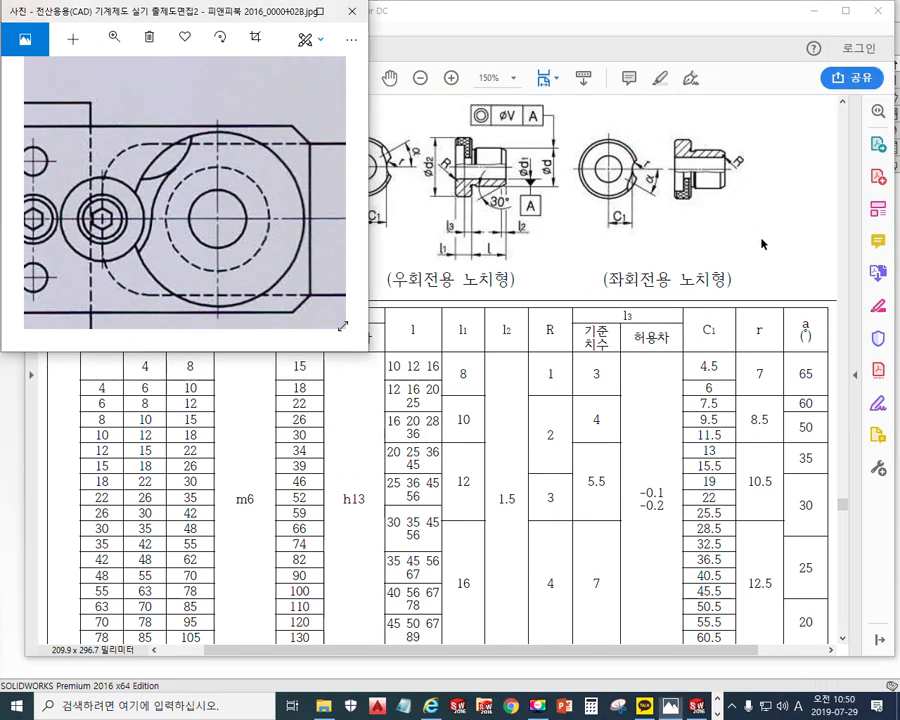
Maximize the drill jig-3 drawing, outline the base in the front section view, circle balloons 4 and 1, and clear the marks.
{"action": "left_click_drag", "start_coordinate": [120, 12], "coordinate": [310, 111]}
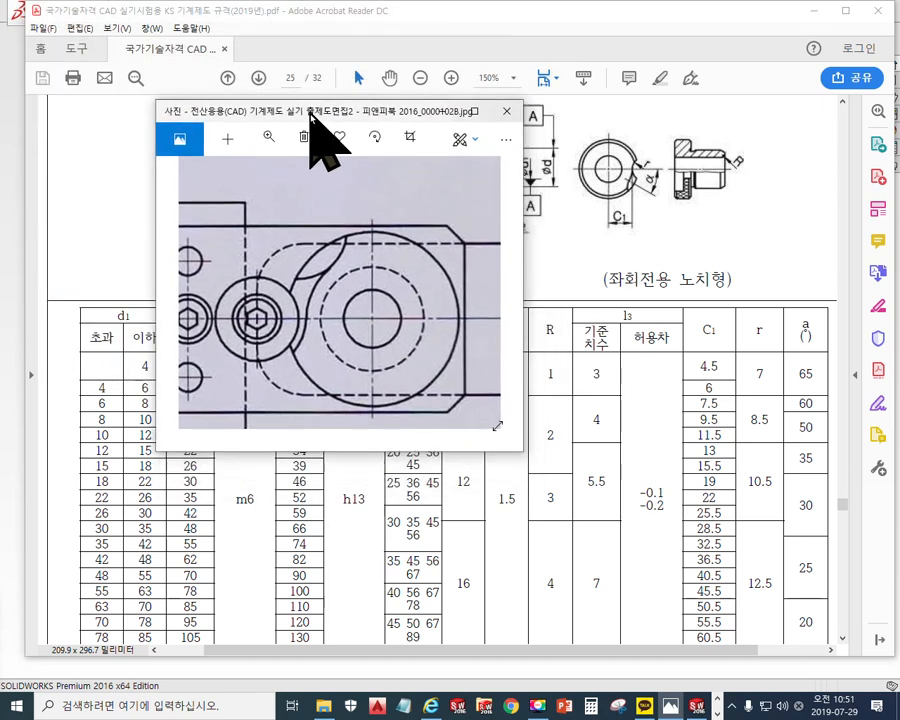
{"action": "left_click", "coordinate": [476, 112]}
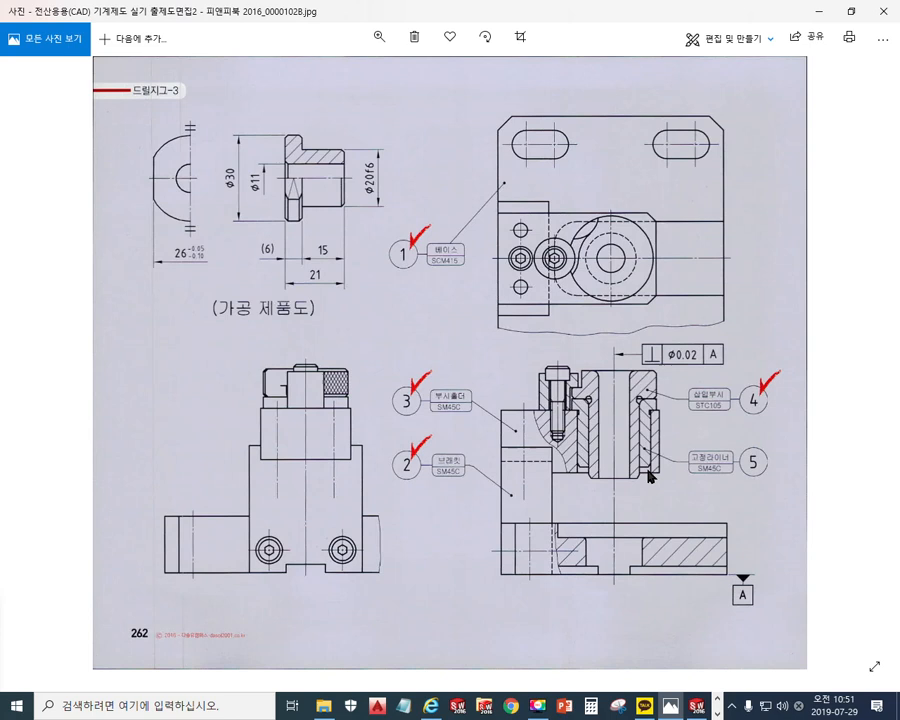
{"action": "key", "text": "ctrl+alt+p"}
{"action": "mouse_move", "coordinate": [501, 520]}
{"action": "left_mouse_down"}
{"action": "mouse_move", "coordinate": [501, 578]}
{"action": "mouse_move", "coordinate": [704, 578]}
{"action": "mouse_move", "coordinate": [743, 537]}
{"action": "mouse_move", "coordinate": [660, 526]}
{"action": "mouse_move", "coordinate": [476, 530]}
{"action": "left_mouse_up"}
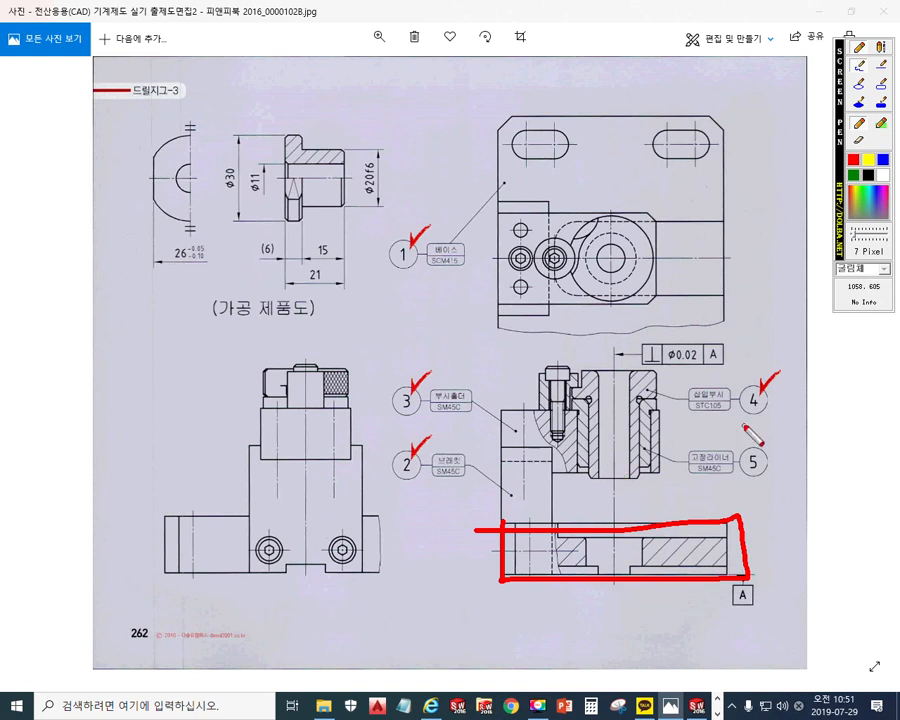
{"action": "mouse_move", "coordinate": [766, 410]}
{"action": "left_mouse_down"}
{"action": "mouse_move", "coordinate": [745, 388]}
{"action": "mouse_move", "coordinate": [772, 420]}
{"action": "left_mouse_up"}
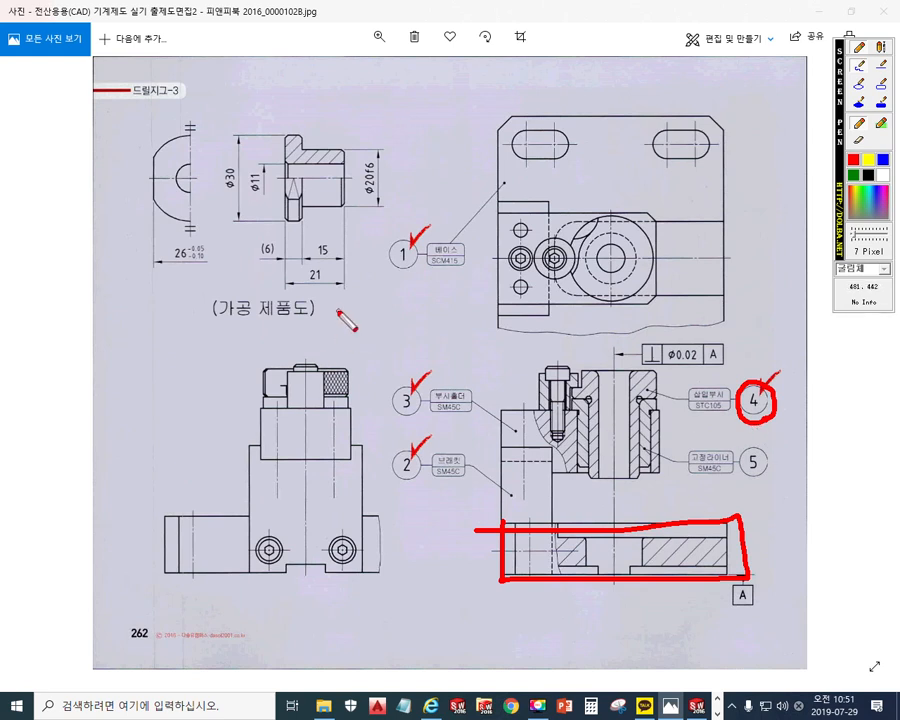
{"action": "mouse_move", "coordinate": [414, 274]}
{"action": "left_mouse_down"}
{"action": "mouse_move", "coordinate": [437, 218]}
{"action": "mouse_move", "coordinate": [404, 285]}
{"action": "left_mouse_up"}
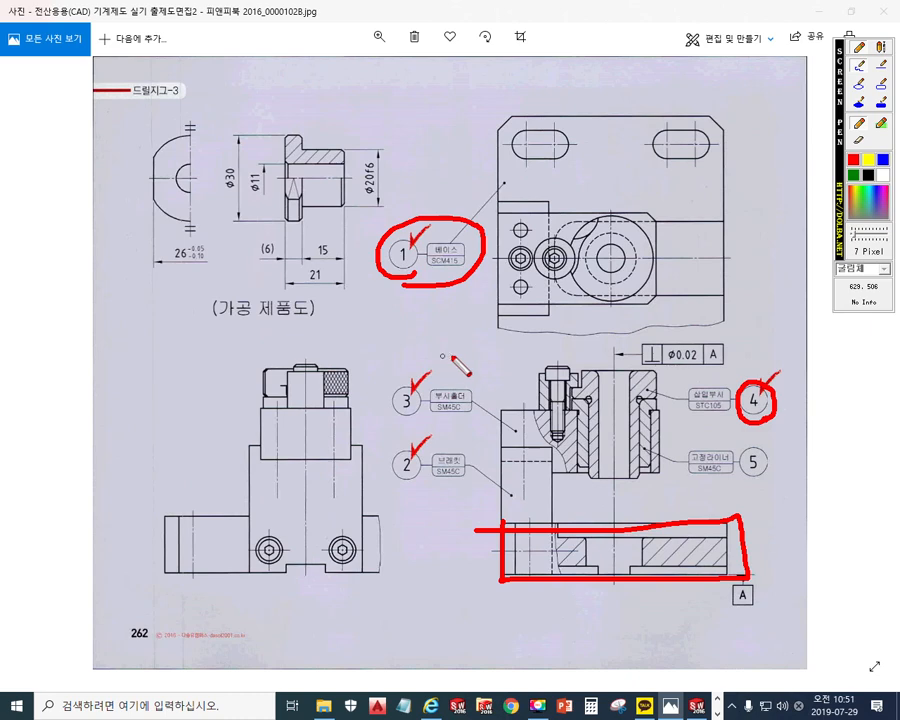
{"action": "key", "text": "Escape"}
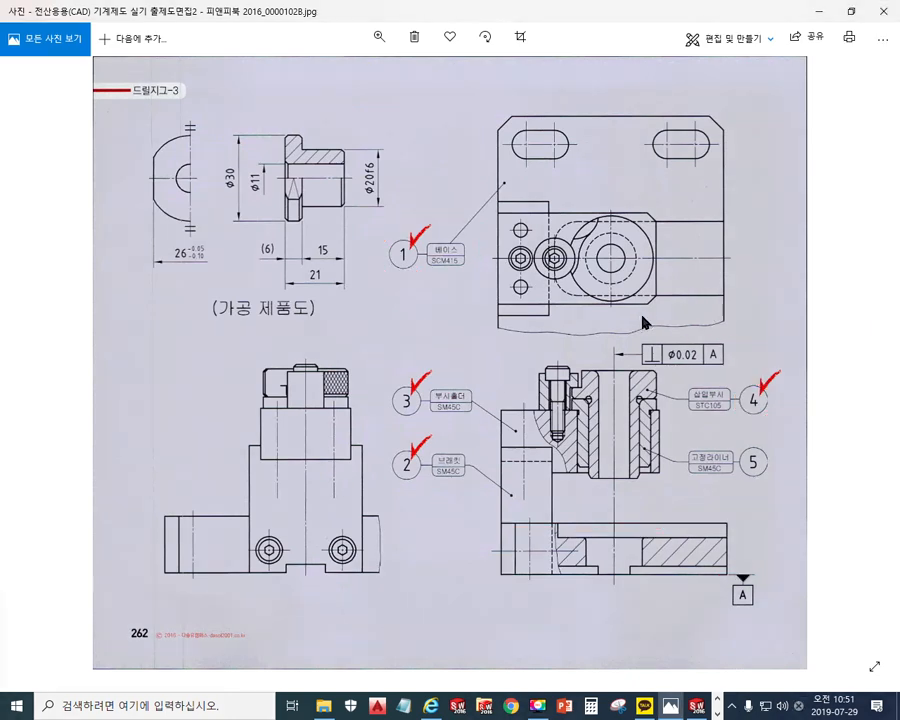
Show the 3D views on page 263, outline the bracket's foot in white, label it 2, and trace the base's underside groove.
{"action": "key", "text": "Right"}
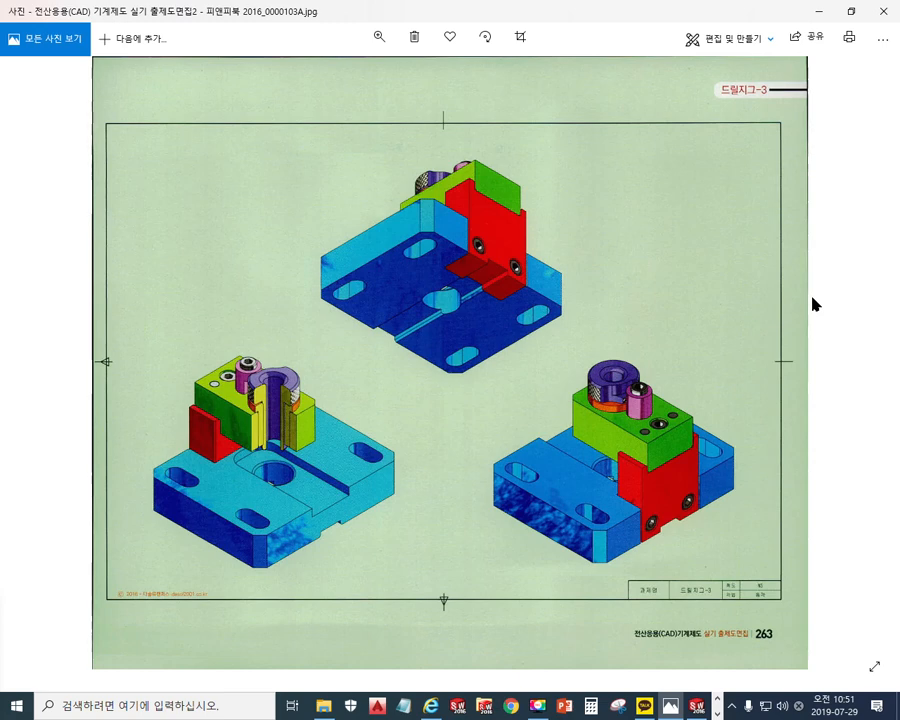
{"action": "key", "text": "F12"}
{"action": "left_click", "coordinate": [882, 177]}
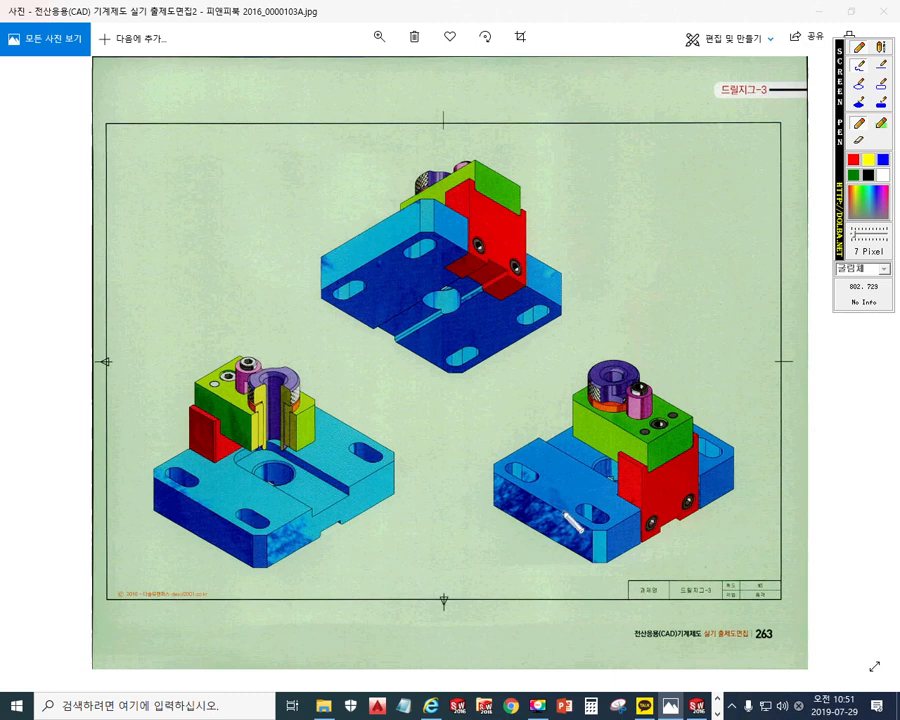
{"action": "mouse_move", "coordinate": [473, 255]}
{"action": "left_mouse_down"}
{"action": "mouse_move", "coordinate": [453, 268]}
{"action": "mouse_move", "coordinate": [488, 300]}
{"action": "mouse_move", "coordinate": [528, 285]}
{"action": "left_mouse_up"}
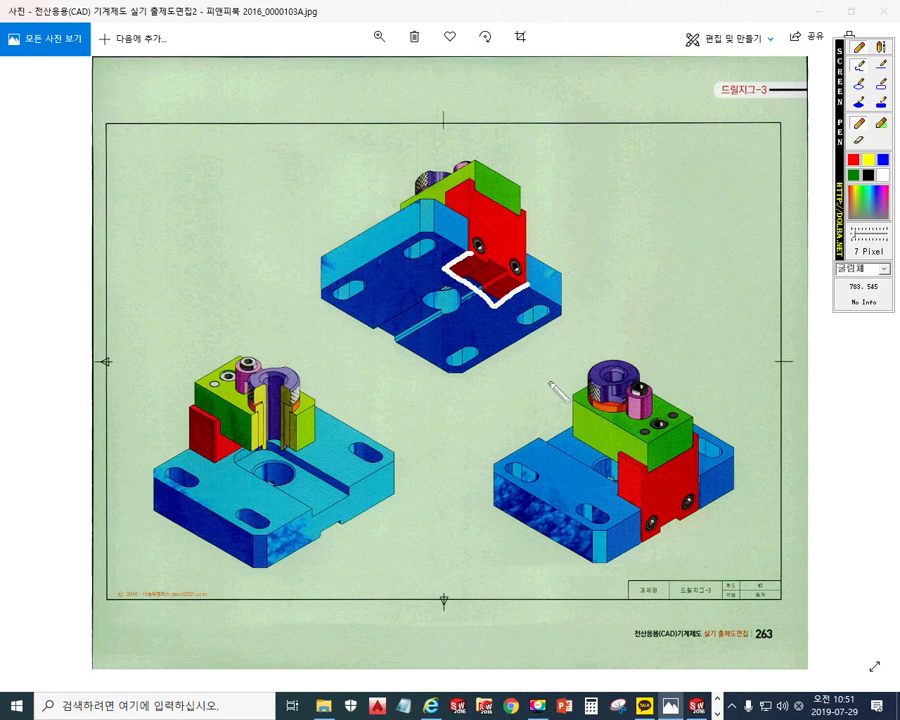
{"action": "left_click_drag", "start_coordinate": [487, 222], "coordinate": [517, 238]}
{"action": "left_click_drag", "start_coordinate": [480, 290], "coordinate": [368, 338]}
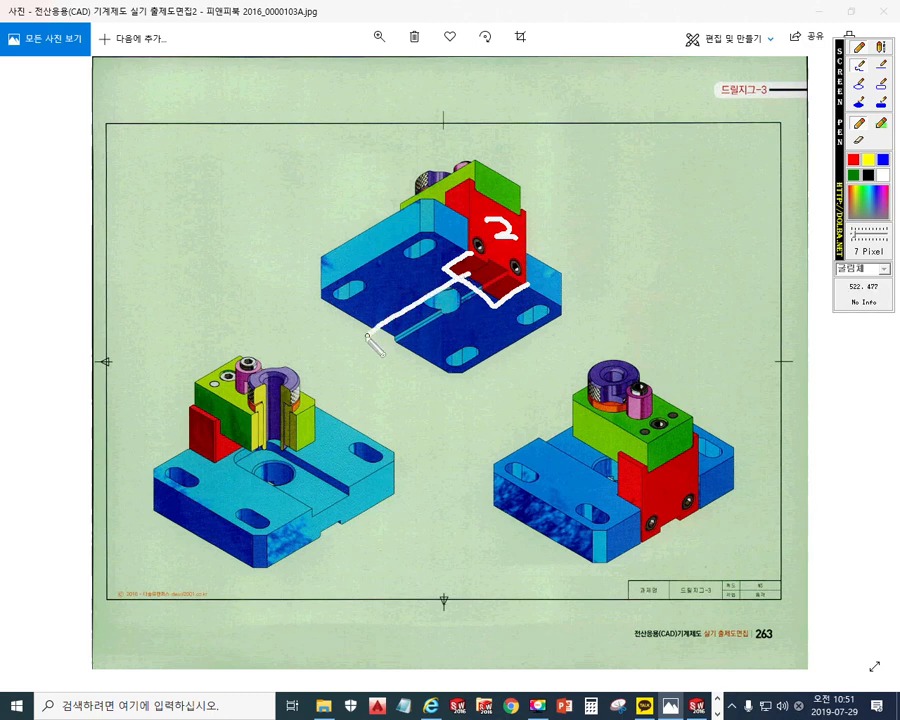
{"action": "left_click_drag", "start_coordinate": [481, 302], "coordinate": [398, 343]}
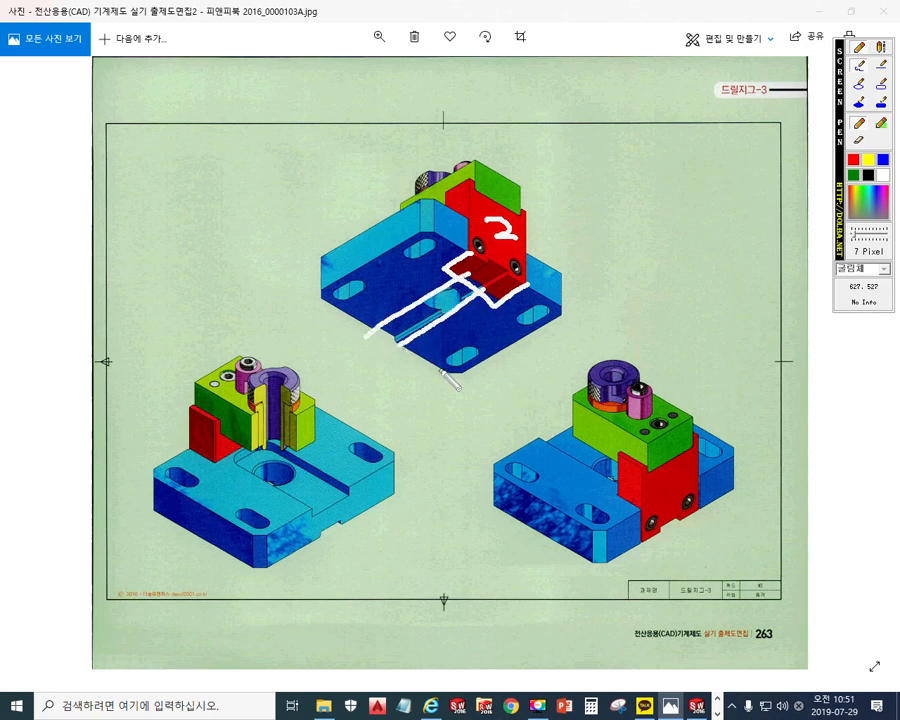
Trace the base's upper groove and circle its three slots in white on the sectioned 3D view, and clear the marks.
{"action": "left_click_drag", "start_coordinate": [233, 462], "coordinate": [294, 515]}
{"action": "mouse_move", "coordinate": [278, 447]}
{"action": "left_mouse_down"}
{"action": "mouse_move", "coordinate": [346, 495]}
{"action": "mouse_move", "coordinate": [342, 447]}
{"action": "mouse_move", "coordinate": [371, 462]}
{"action": "left_mouse_up"}
{"action": "mouse_move", "coordinate": [240, 507]}
{"action": "left_mouse_down"}
{"action": "mouse_move", "coordinate": [266, 525]}
{"action": "mouse_move", "coordinate": [238, 506]}
{"action": "left_mouse_up"}
{"action": "mouse_move", "coordinate": [174, 468]}
{"action": "left_mouse_down"}
{"action": "mouse_move", "coordinate": [186, 488]}
{"action": "mouse_move", "coordinate": [199, 474]}
{"action": "left_mouse_up"}
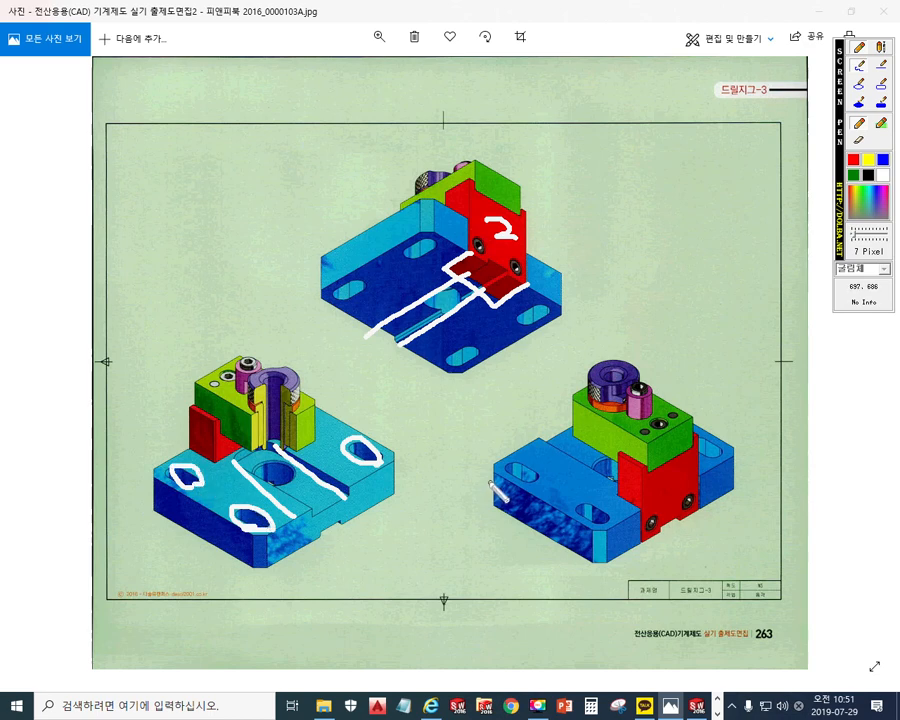
{"action": "key", "text": "Escape"}
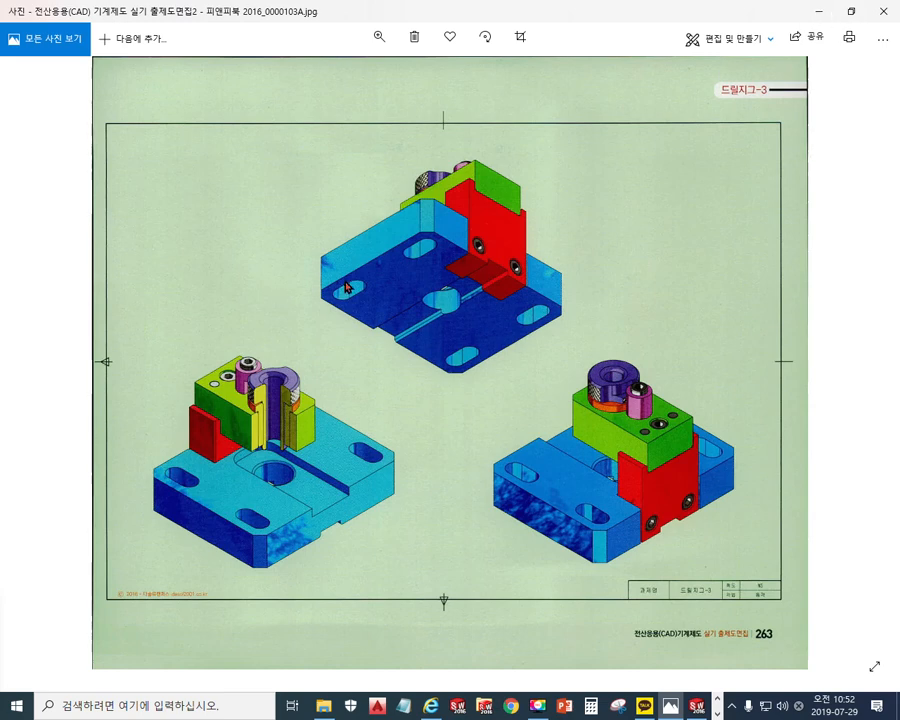
Return to the page 262 drawing, mark a red X at the bush centre, and trace the bush axis down through the base.
{"action": "key", "text": "Left"}
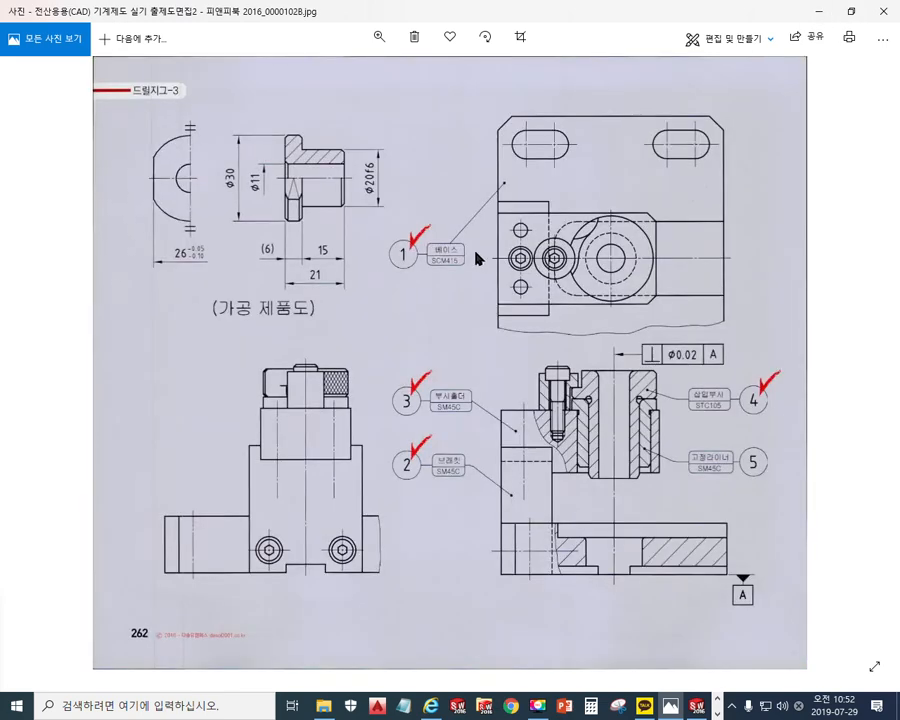
{"action": "key", "text": "F12"}
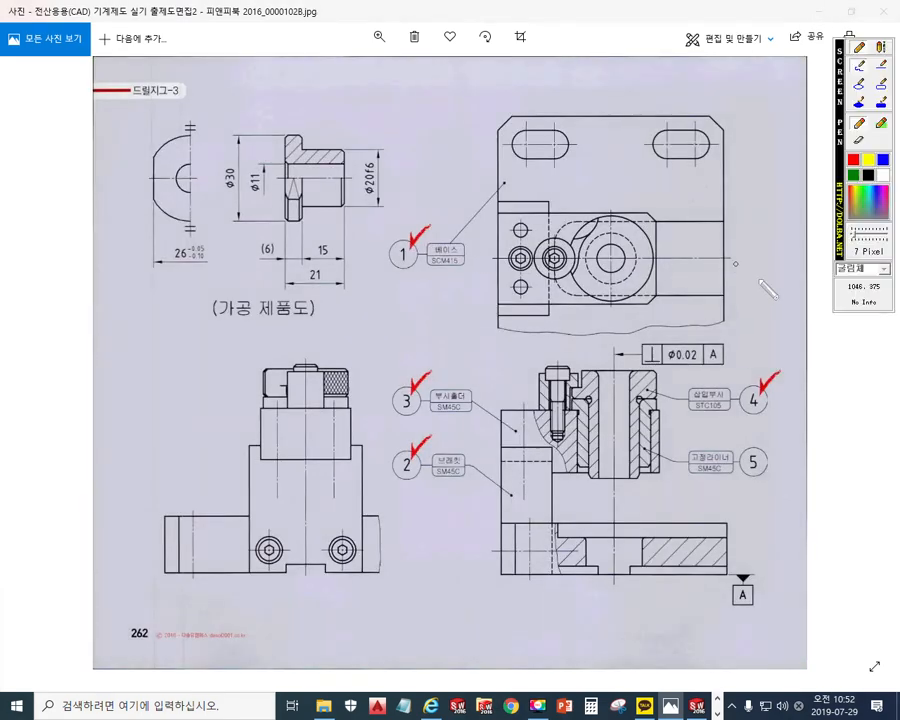
{"action": "left_click", "coordinate": [853, 161]}
{"action": "mouse_move", "coordinate": [600, 247]}
{"action": "left_mouse_down"}
{"action": "mouse_move", "coordinate": [617, 270]}
{"action": "mouse_move", "coordinate": [603, 271]}
{"action": "left_mouse_up"}
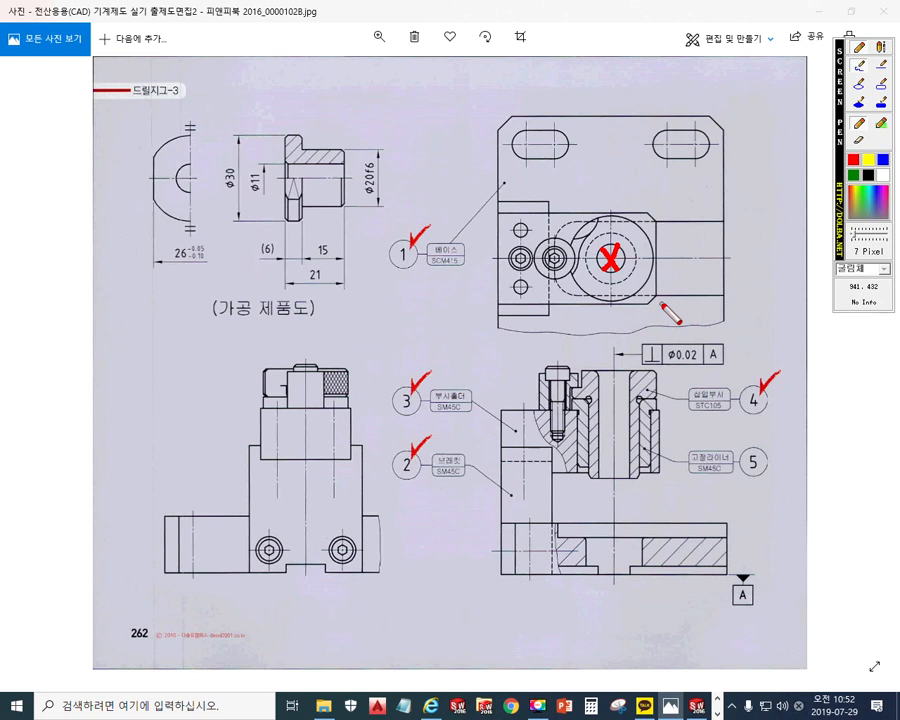
{"action": "mouse_move", "coordinate": [613, 594]}
{"action": "left_mouse_down"}
{"action": "mouse_move", "coordinate": [607, 563]}
{"action": "mouse_move", "coordinate": [620, 458]}
{"action": "mouse_move", "coordinate": [610, 311]}
{"action": "left_mouse_up"}
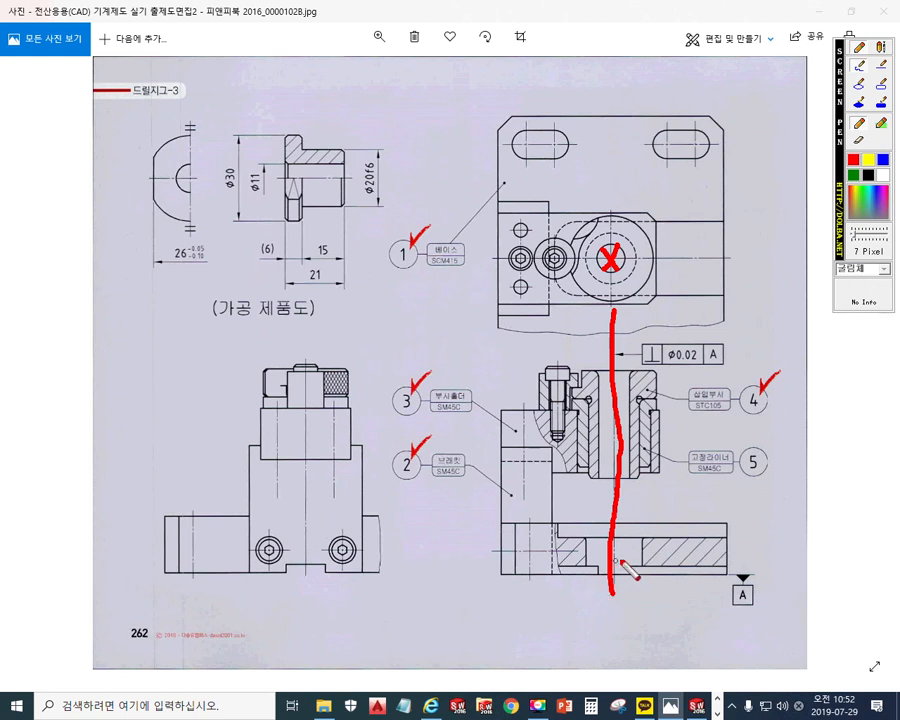
Mark an X where the bush axis meets the base underside, trace both break lines, add symmetry marks to the plan view's centreline, and clear the marks.
{"action": "mouse_move", "coordinate": [620, 564]}
{"action": "left_mouse_down"}
{"action": "mouse_move", "coordinate": [600, 594]}
{"action": "mouse_move", "coordinate": [622, 592]}
{"action": "left_mouse_up"}
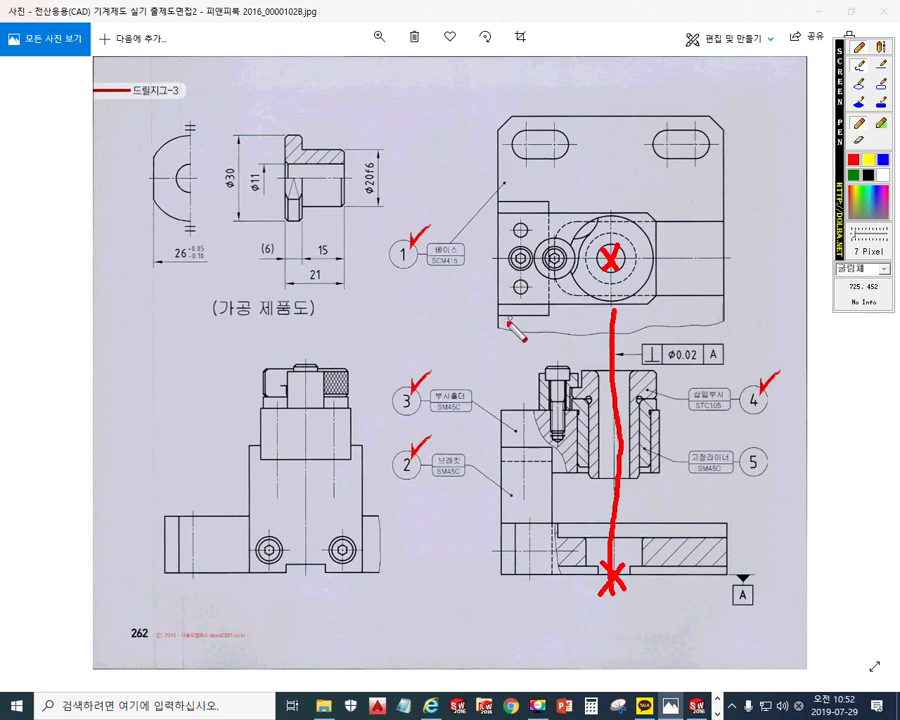
{"action": "left_click_drag", "start_coordinate": [492, 327], "coordinate": [730, 327]}
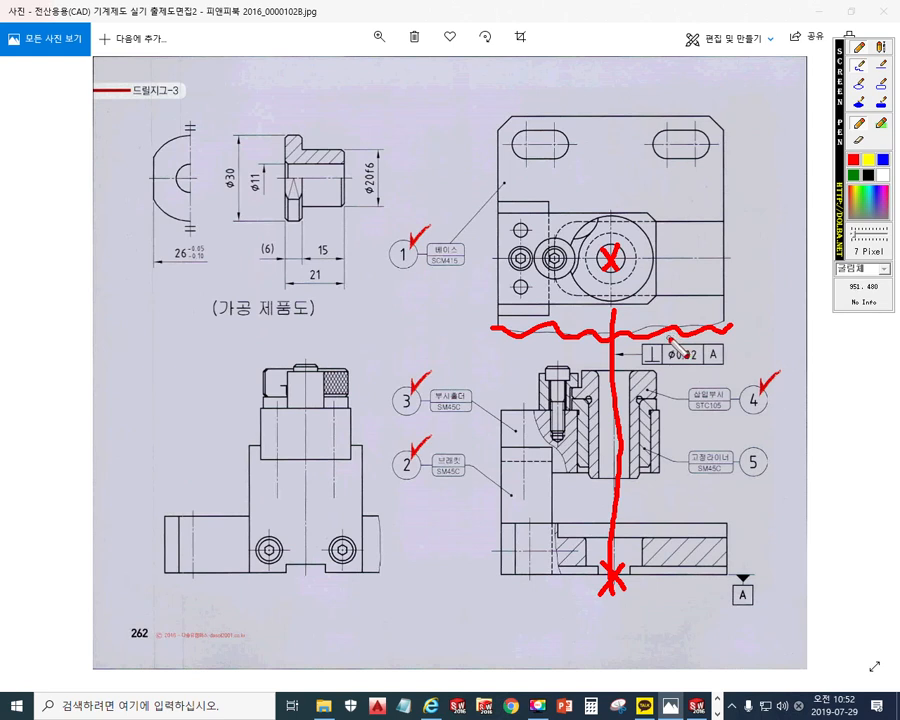
{"action": "mouse_move", "coordinate": [483, 244]}
{"action": "left_mouse_down"}
{"action": "mouse_move", "coordinate": [483, 270]}
{"action": "mouse_move", "coordinate": [490, 268]}
{"action": "left_mouse_up"}
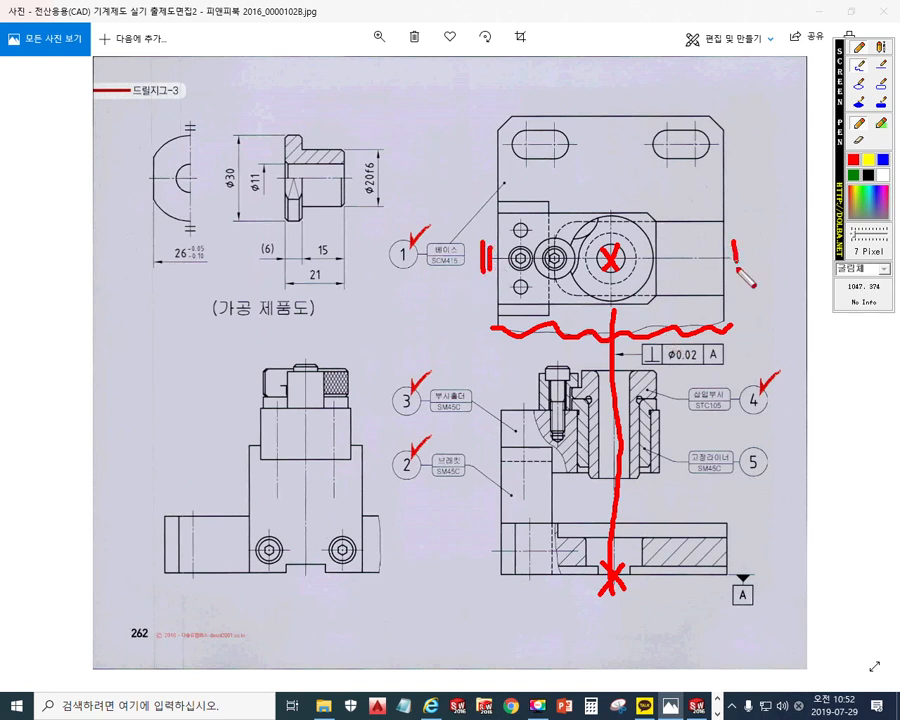
{"action": "left_click_drag", "start_coordinate": [733, 242], "coordinate": [734, 268]}
{"action": "left_click_drag", "start_coordinate": [740, 239], "coordinate": [742, 271]}
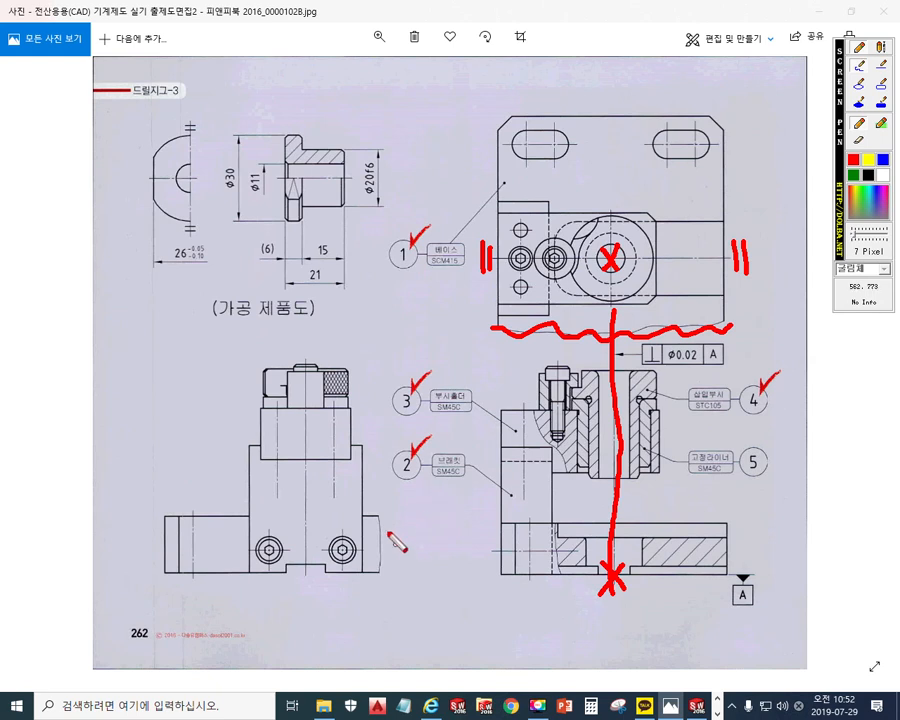
{"action": "left_click_drag", "start_coordinate": [382, 512], "coordinate": [380, 587]}
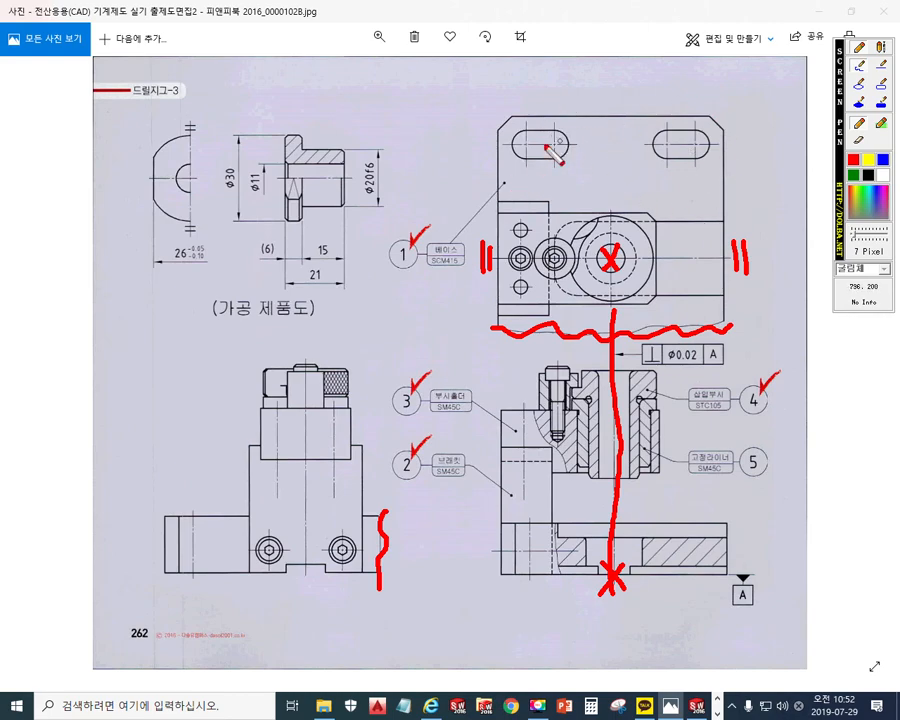
{"action": "key", "text": "Escape"}
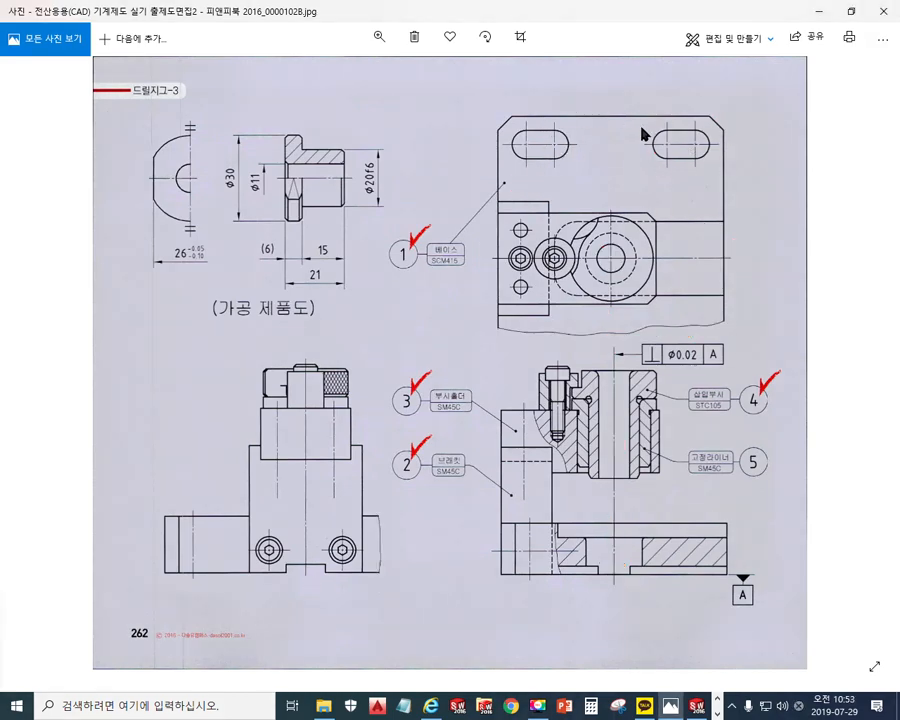
Enlarge the plan view, mark the bush centre in red, and sketch dimensions A and B from it to the base's left and right edges.
{"action": "scroll", "coordinate": [697, 100], "scroll_direction": "up", "scroll_amount": 1, "text": "ctrl"}
{"action": "scroll", "coordinate": [703, 130], "scroll_direction": "up", "scroll_amount": 2, "text": "ctrl"}
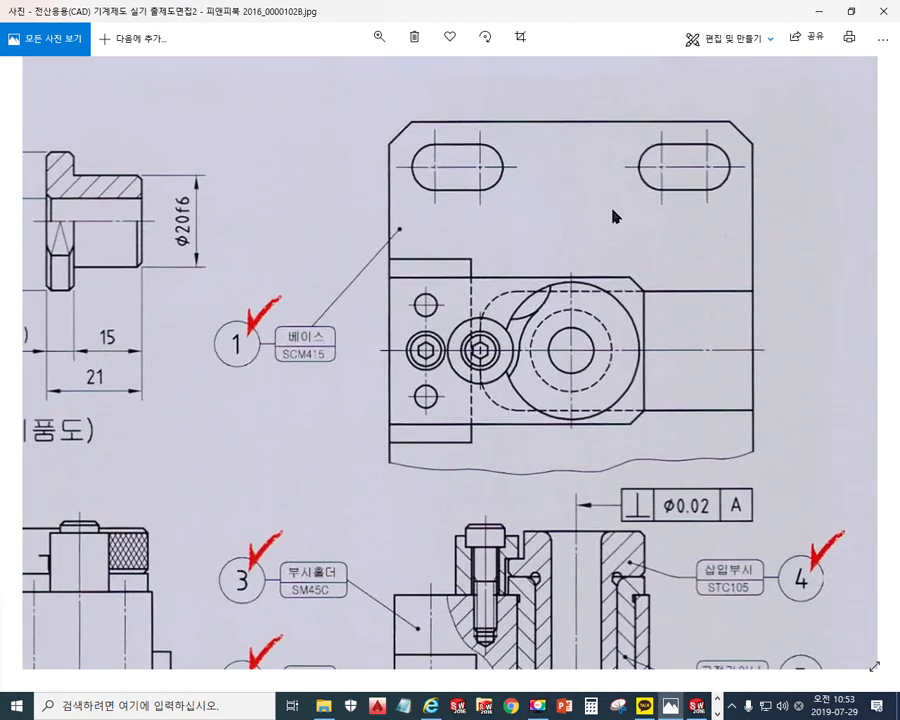
{"action": "scroll", "coordinate": [615, 253], "scroll_direction": "up", "scroll_amount": 1, "text": "ctrl"}
{"action": "left_click_drag", "start_coordinate": [604, 242], "coordinate": [588, 269]}
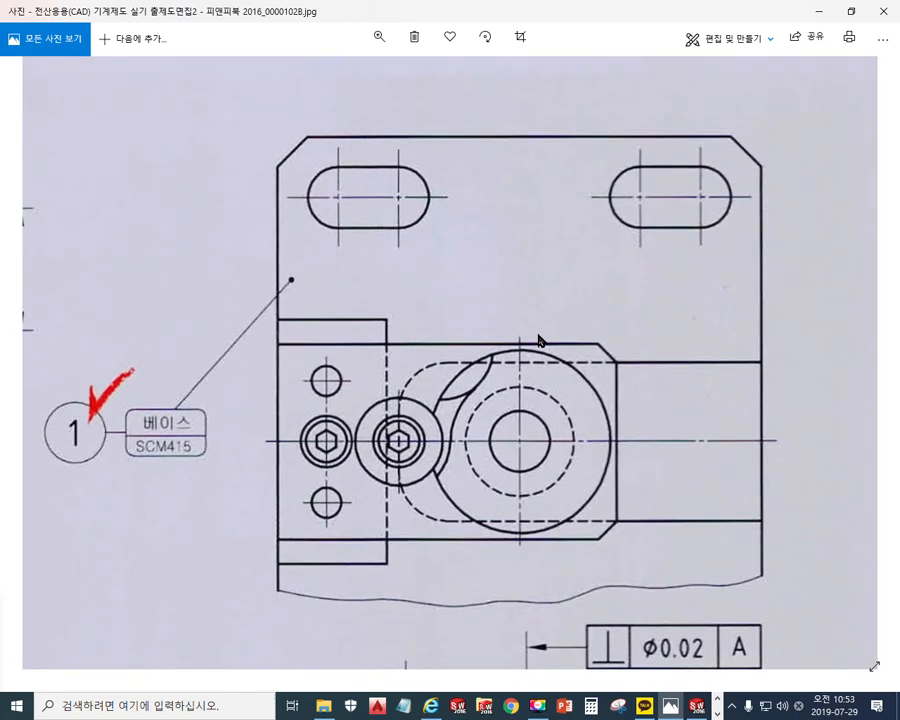
{"action": "key", "text": "ctrl+F12"}
{"action": "mouse_move", "coordinate": [511, 430]}
{"action": "left_mouse_down"}
{"action": "mouse_move", "coordinate": [531, 455]}
{"action": "mouse_move", "coordinate": [510, 455]}
{"action": "mouse_move", "coordinate": [521, 78]}
{"action": "left_mouse_up"}
{"action": "mouse_move", "coordinate": [282, 183]}
{"action": "left_mouse_down"}
{"action": "mouse_move", "coordinate": [290, 81]}
{"action": "mouse_move", "coordinate": [508, 98]}
{"action": "mouse_move", "coordinate": [480, 120]}
{"action": "left_mouse_up"}
{"action": "left_click_drag", "start_coordinate": [330, 84], "coordinate": [335, 120]}
{"action": "mouse_move", "coordinate": [372, 82]}
{"action": "left_mouse_down"}
{"action": "mouse_move", "coordinate": [380, 38]}
{"action": "mouse_move", "coordinate": [410, 79]}
{"action": "mouse_move", "coordinate": [414, 69]}
{"action": "left_mouse_up"}
{"action": "mouse_move", "coordinate": [535, 98]}
{"action": "left_mouse_down"}
{"action": "mouse_move", "coordinate": [757, 90]}
{"action": "mouse_move", "coordinate": [762, 165]}
{"action": "left_mouse_up"}
{"action": "mouse_move", "coordinate": [735, 74]}
{"action": "left_mouse_down"}
{"action": "mouse_move", "coordinate": [758, 97]}
{"action": "mouse_move", "coordinate": [731, 117]}
{"action": "left_mouse_up"}
{"action": "left_click_drag", "start_coordinate": [552, 78], "coordinate": [556, 114]}
{"action": "left_click_drag", "start_coordinate": [624, 34], "coordinate": [624, 76]}
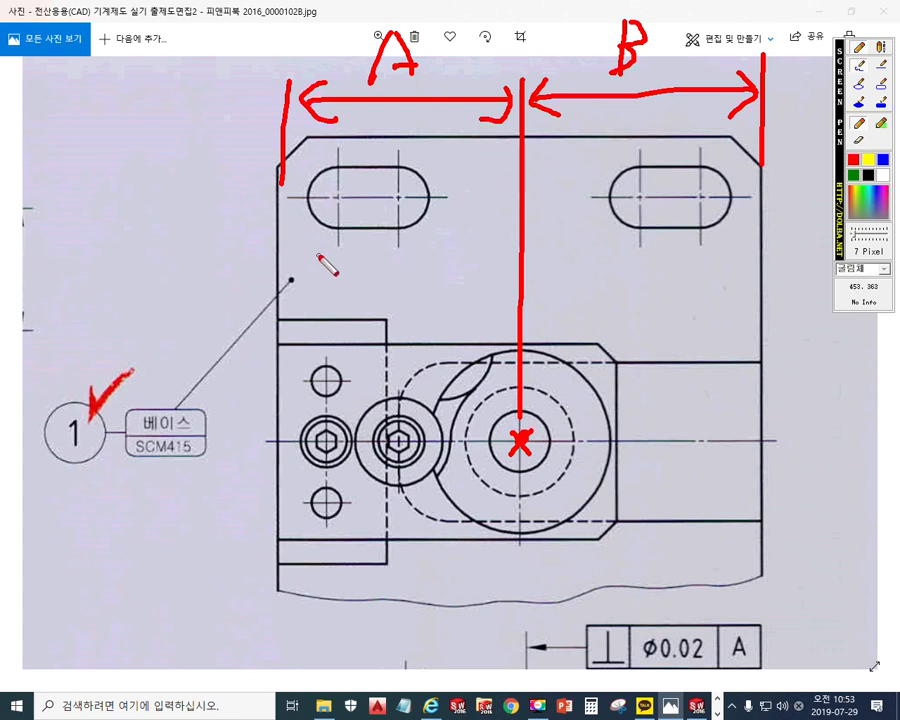
Sketch dimensions C and D from the base's side edges to the nearest arc centres of the left and right slots.
{"action": "left_click_drag", "start_coordinate": [340, 198], "coordinate": [339, 291]}
{"action": "mouse_move", "coordinate": [279, 229]}
{"action": "left_mouse_down"}
{"action": "mouse_move", "coordinate": [284, 303]}
{"action": "mouse_move", "coordinate": [351, 266]}
{"action": "mouse_move", "coordinate": [360, 285]}
{"action": "left_mouse_up"}
{"action": "left_click_drag", "start_coordinate": [257, 248], "coordinate": [253, 276]}
{"action": "mouse_move", "coordinate": [318, 224]}
{"action": "left_mouse_down"}
{"action": "mouse_move", "coordinate": [307, 234]}
{"action": "mouse_move", "coordinate": [315, 251]}
{"action": "left_mouse_up"}
{"action": "mouse_move", "coordinate": [699, 232]}
{"action": "left_mouse_down"}
{"action": "mouse_move", "coordinate": [700, 303]}
{"action": "mouse_move", "coordinate": [759, 268]}
{"action": "mouse_move", "coordinate": [752, 281]}
{"action": "mouse_move", "coordinate": [721, 282]}
{"action": "left_mouse_up"}
{"action": "left_click_drag", "start_coordinate": [722, 226], "coordinate": [724, 255]}
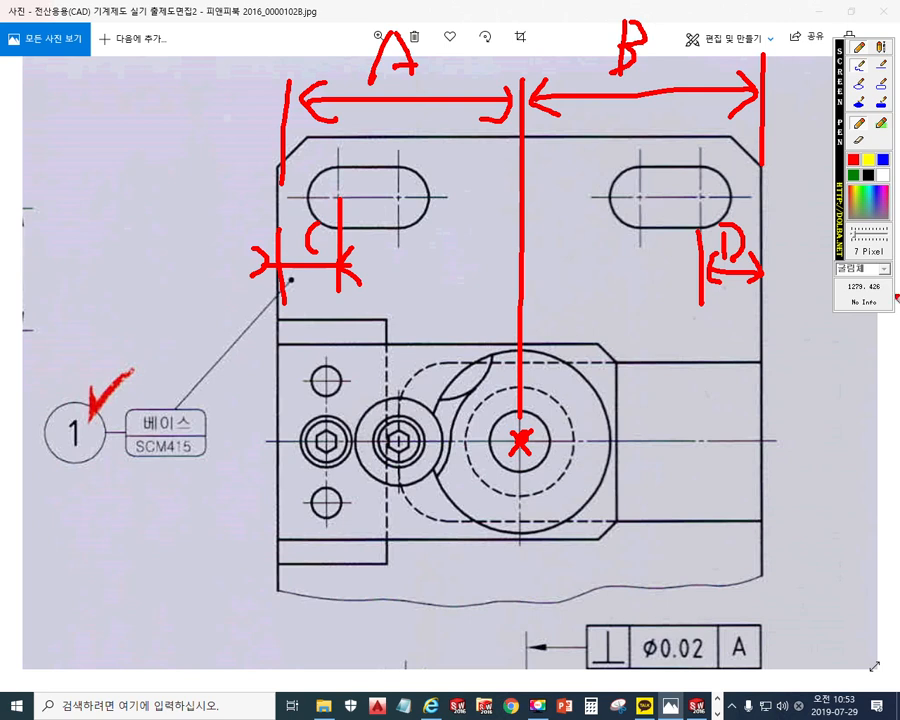
Sketch the centre distances of the slots' end arcs, labelled E on the right slot and F on the left slot.
{"action": "mouse_move", "coordinate": [644, 242]}
{"action": "left_mouse_down"}
{"action": "mouse_move", "coordinate": [645, 300]}
{"action": "mouse_move", "coordinate": [663, 270]}
{"action": "mouse_move", "coordinate": [694, 271]}
{"action": "mouse_move", "coordinate": [683, 287]}
{"action": "mouse_move", "coordinate": [646, 273]}
{"action": "mouse_move", "coordinate": [657, 284]}
{"action": "left_mouse_up"}
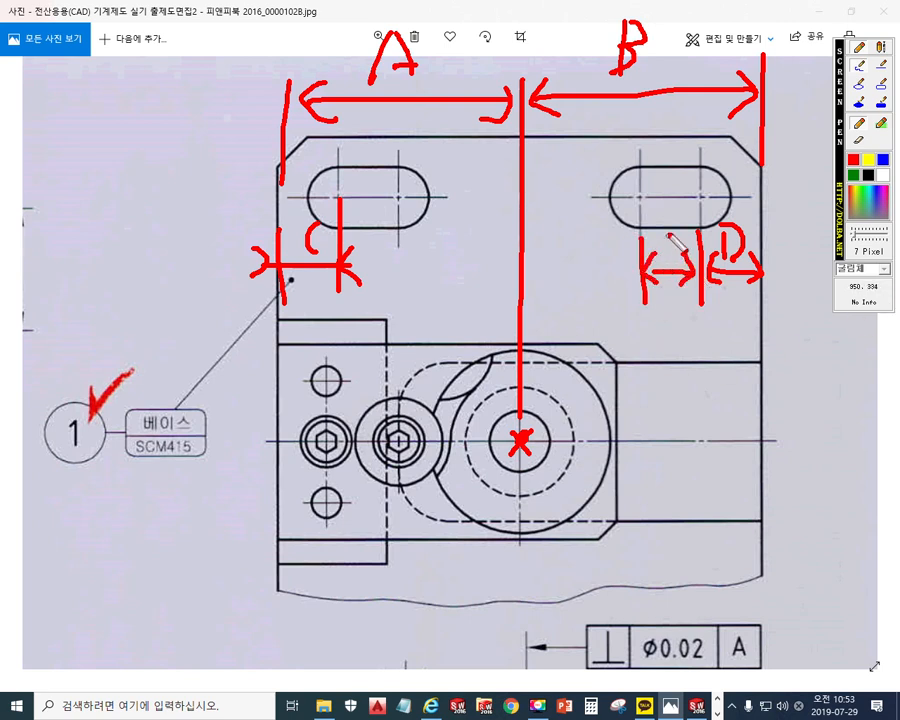
{"action": "mouse_move", "coordinate": [670, 238]}
{"action": "left_mouse_down"}
{"action": "mouse_move", "coordinate": [681, 263]}
{"action": "mouse_move", "coordinate": [682, 248]}
{"action": "left_mouse_up"}
{"action": "mouse_move", "coordinate": [350, 266]}
{"action": "left_mouse_down"}
{"action": "mouse_move", "coordinate": [403, 267]}
{"action": "mouse_move", "coordinate": [390, 284]}
{"action": "left_mouse_up"}
{"action": "mouse_move", "coordinate": [359, 215]}
{"action": "left_mouse_down"}
{"action": "mouse_move", "coordinate": [372, 221]}
{"action": "mouse_move", "coordinate": [357, 258]}
{"action": "left_mouse_up"}
{"action": "left_click_drag", "start_coordinate": [358, 243], "coordinate": [372, 242]}
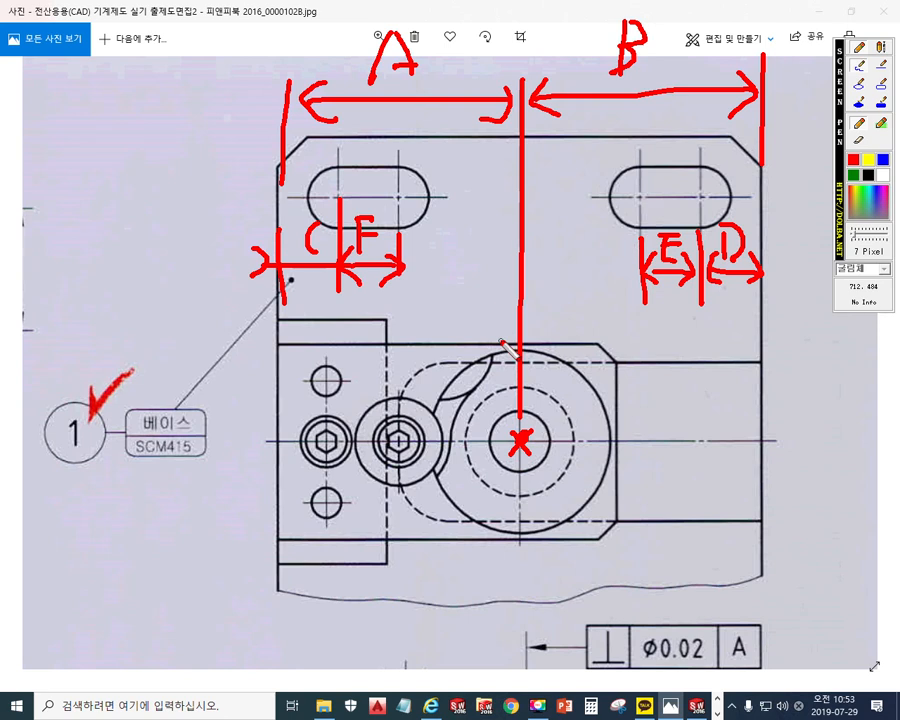
Sketch the width dimension of both slots and label each one d.
{"action": "left_click_drag", "start_coordinate": [636, 166], "coordinate": [563, 171]}
{"action": "left_click_drag", "start_coordinate": [605, 227], "coordinate": [565, 228]}
{"action": "mouse_move", "coordinate": [592, 132]}
{"action": "left_mouse_down"}
{"action": "mouse_move", "coordinate": [592, 227]}
{"action": "mouse_move", "coordinate": [604, 245]}
{"action": "left_mouse_up"}
{"action": "left_click_drag", "start_coordinate": [585, 153], "coordinate": [612, 141]}
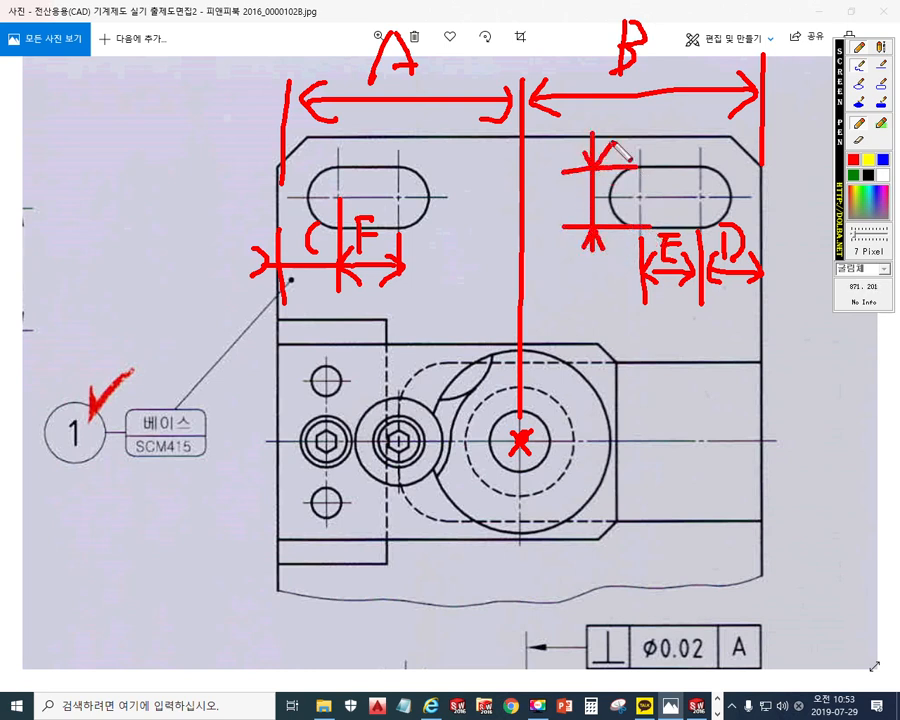
{"action": "left_click_drag", "start_coordinate": [550, 184], "coordinate": [549, 219]}
{"action": "left_click_drag", "start_coordinate": [383, 166], "coordinate": [455, 167]}
{"action": "left_click_drag", "start_coordinate": [404, 230], "coordinate": [455, 231]}
{"action": "mouse_move", "coordinate": [452, 146]}
{"action": "left_mouse_down"}
{"action": "mouse_move", "coordinate": [446, 236]}
{"action": "mouse_move", "coordinate": [462, 221]}
{"action": "mouse_move", "coordinate": [476, 224]}
{"action": "left_mouse_up"}
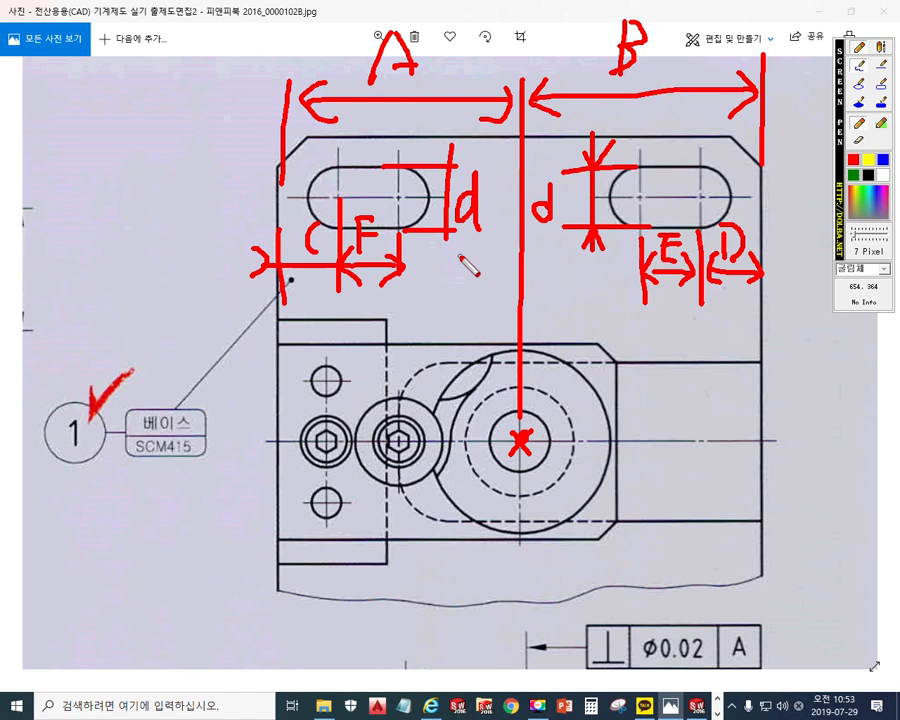
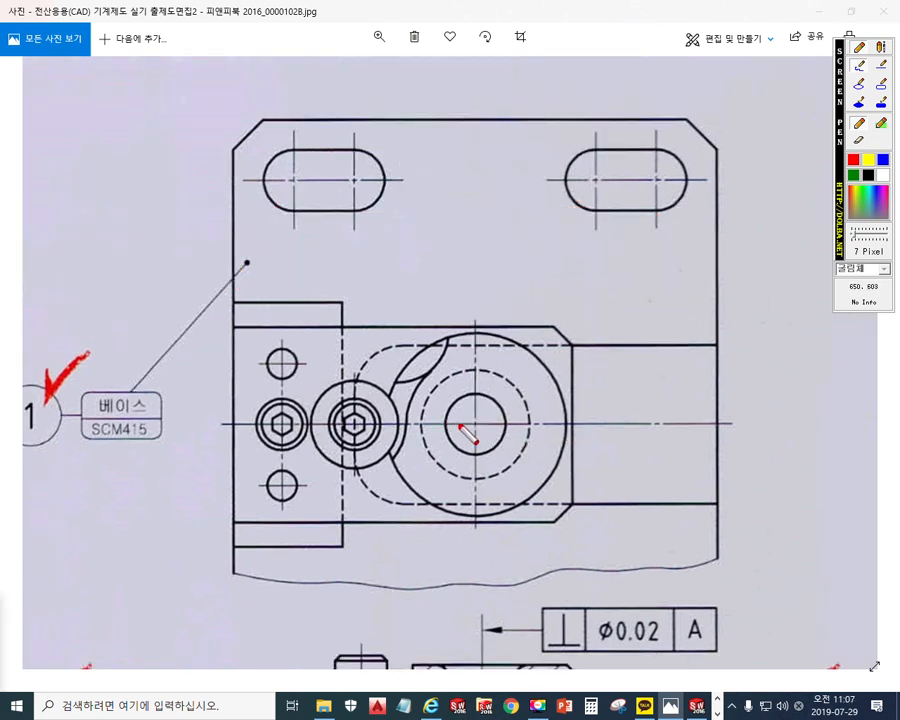
Sketch the vertical dimension from the bush centreline to the base's upper edge in the plan view and label it.
{"action": "left_click_drag", "start_coordinate": [458, 424], "coordinate": [792, 414]}
{"action": "left_click_drag", "start_coordinate": [497, 117], "coordinate": [764, 116]}
{"action": "left_click_drag", "start_coordinate": [524, 121], "coordinate": [520, 420]}
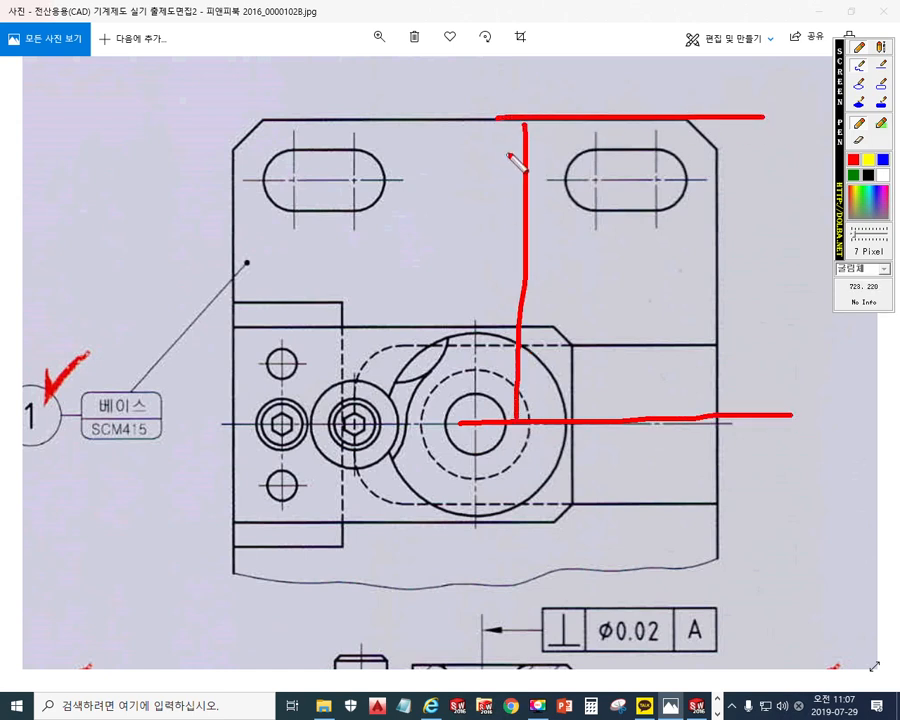
{"action": "left_click_drag", "start_coordinate": [509, 155], "coordinate": [543, 135]}
{"action": "left_click_drag", "start_coordinate": [499, 381], "coordinate": [511, 414]}
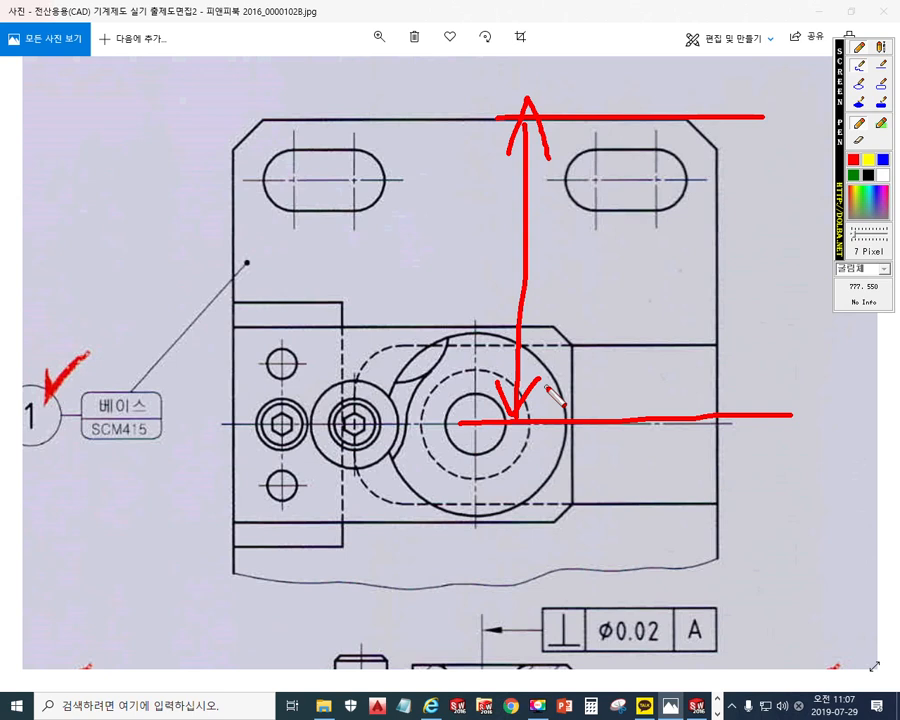
{"action": "mouse_move", "coordinate": [557, 250]}
{"action": "left_mouse_down"}
{"action": "mouse_move", "coordinate": [540, 305]}
{"action": "mouse_move", "coordinate": [574, 278]}
{"action": "left_mouse_up"}
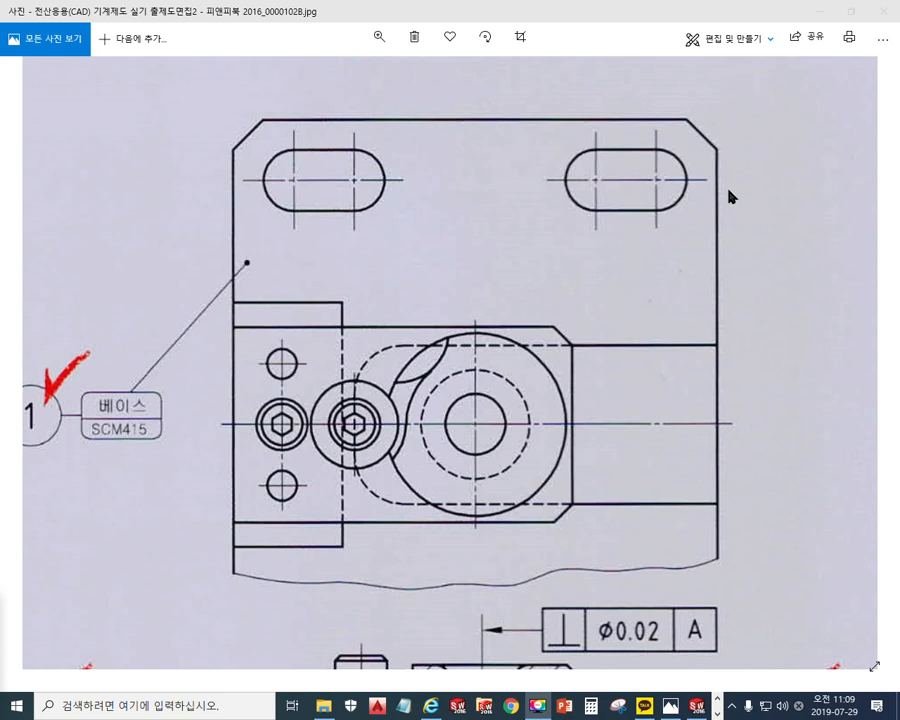
Sketch the base's overall vertical dimension beside the plan view, running past the break line, and label it 100.
{"action": "key", "text": "F9"}
{"action": "left_click_drag", "start_coordinate": [689, 115], "coordinate": [815, 115]}
{"action": "left_click_drag", "start_coordinate": [798, 128], "coordinate": [812, 612]}
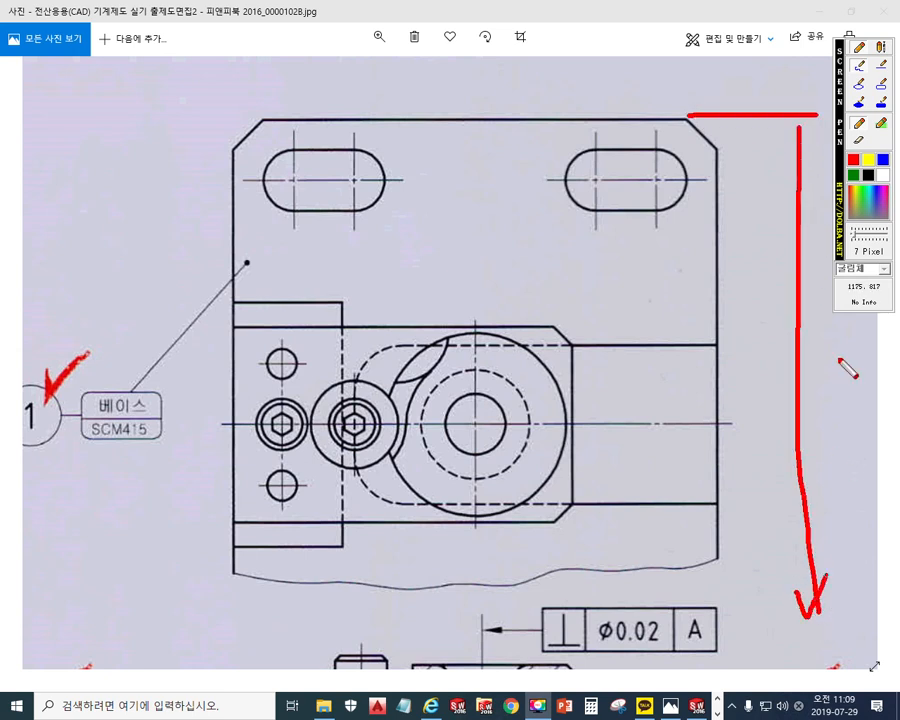
{"action": "left_click_drag", "start_coordinate": [783, 138], "coordinate": [807, 157]}
{"action": "left_click_drag", "start_coordinate": [827, 342], "coordinate": [817, 396]}
{"action": "mouse_move", "coordinate": [837, 362]}
{"action": "left_mouse_down"}
{"action": "mouse_move", "coordinate": [841, 394]}
{"action": "mouse_move", "coordinate": [839, 364]}
{"action": "left_mouse_up"}
{"action": "mouse_move", "coordinate": [853, 367]}
{"action": "left_mouse_down"}
{"action": "mouse_move", "coordinate": [858, 394]}
{"action": "mouse_move", "coordinate": [857, 368]}
{"action": "left_mouse_up"}
Sketch the base's overall width dimension above the plan view, label it 80, circle the left slot, and clear the marks.
{"action": "left_click_drag", "start_coordinate": [225, 55], "coordinate": [230, 145]}
{"action": "mouse_move", "coordinate": [237, 80]}
{"action": "left_mouse_down"}
{"action": "mouse_move", "coordinate": [716, 82]}
{"action": "mouse_move", "coordinate": [718, 140]}
{"action": "left_mouse_up"}
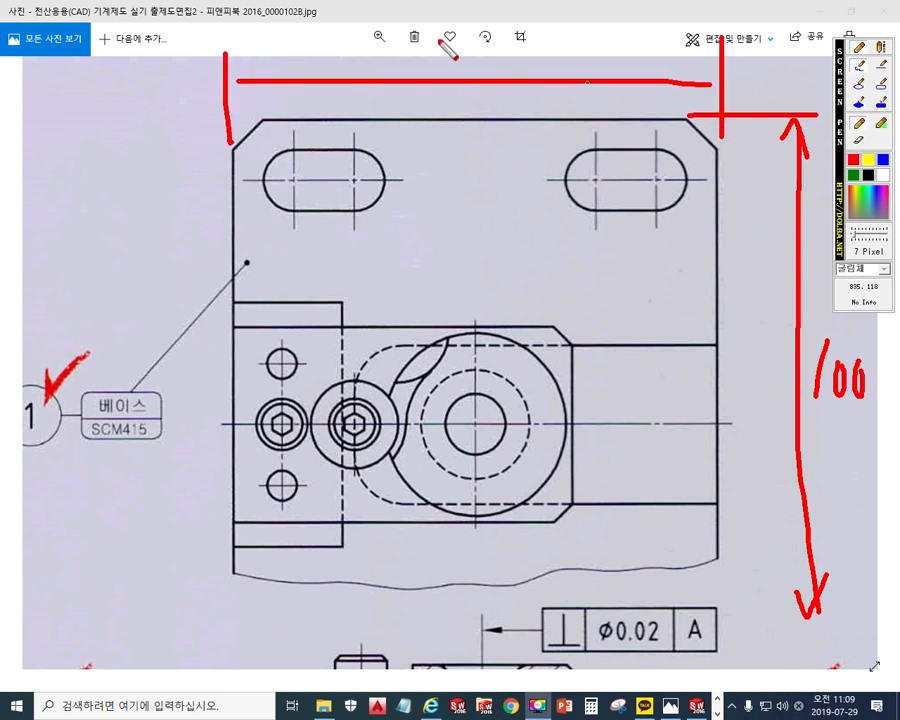
{"action": "mouse_move", "coordinate": [464, 16]}
{"action": "left_mouse_down"}
{"action": "mouse_move", "coordinate": [466, 56]}
{"action": "mouse_move", "coordinate": [500, 64]}
{"action": "mouse_move", "coordinate": [456, 40]}
{"action": "left_mouse_up"}
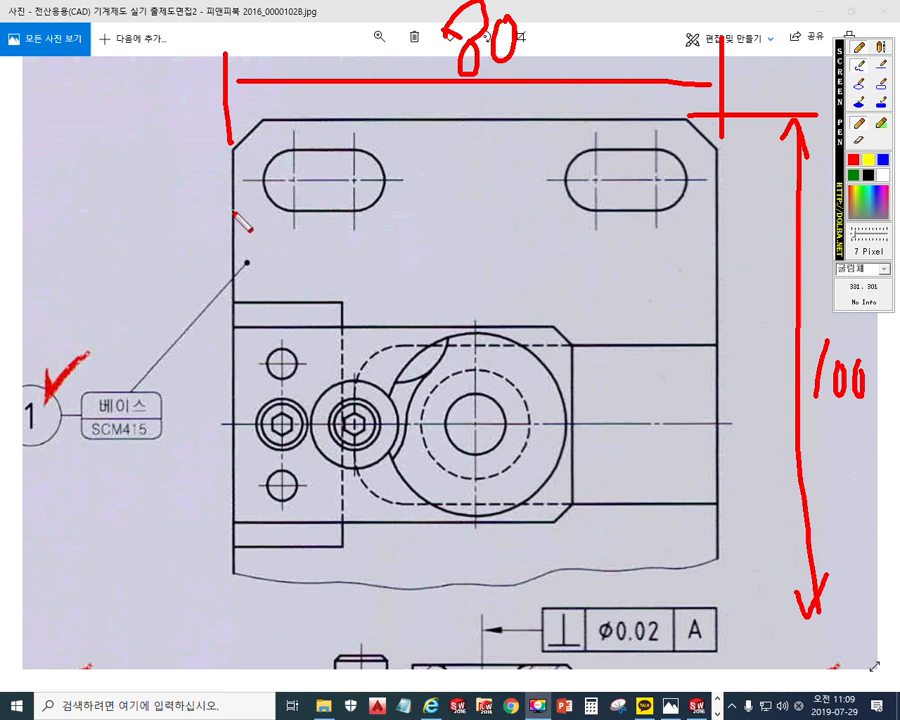
{"action": "mouse_move", "coordinate": [357, 148]}
{"action": "left_mouse_down"}
{"action": "mouse_move", "coordinate": [290, 150]}
{"action": "mouse_move", "coordinate": [299, 205]}
{"action": "mouse_move", "coordinate": [357, 152]}
{"action": "left_mouse_up"}
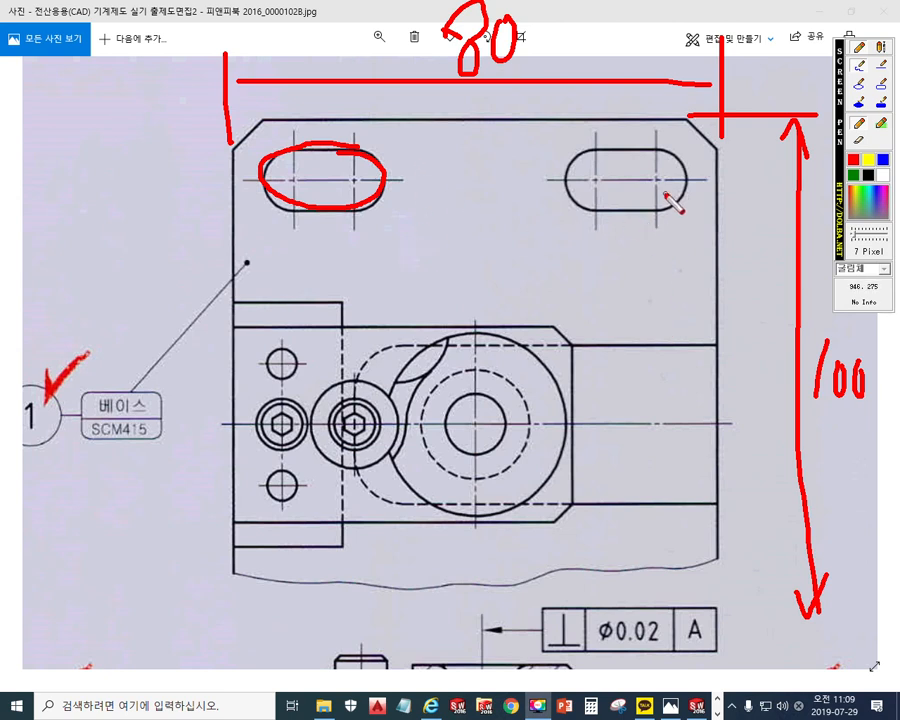
{"action": "key", "text": "Escape"}
Restore the drawing window to its smaller size, and minimize the drawing and the KS standards PDF to switch to SOLIDWORKS.
{"action": "left_click", "coordinate": [682, 10]}
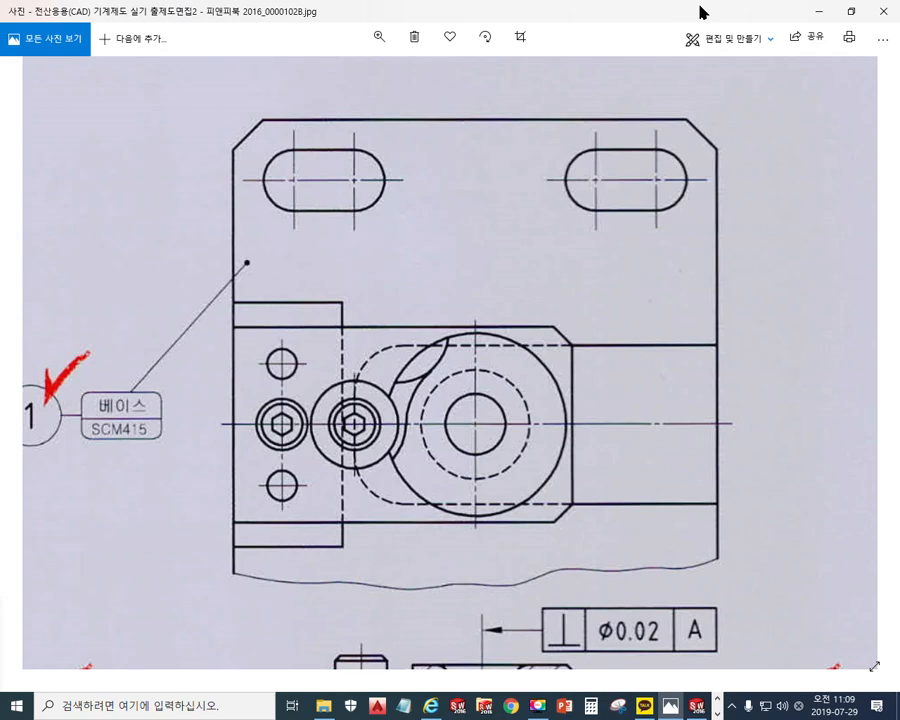
{"action": "double_click", "coordinate": [700, 8]}
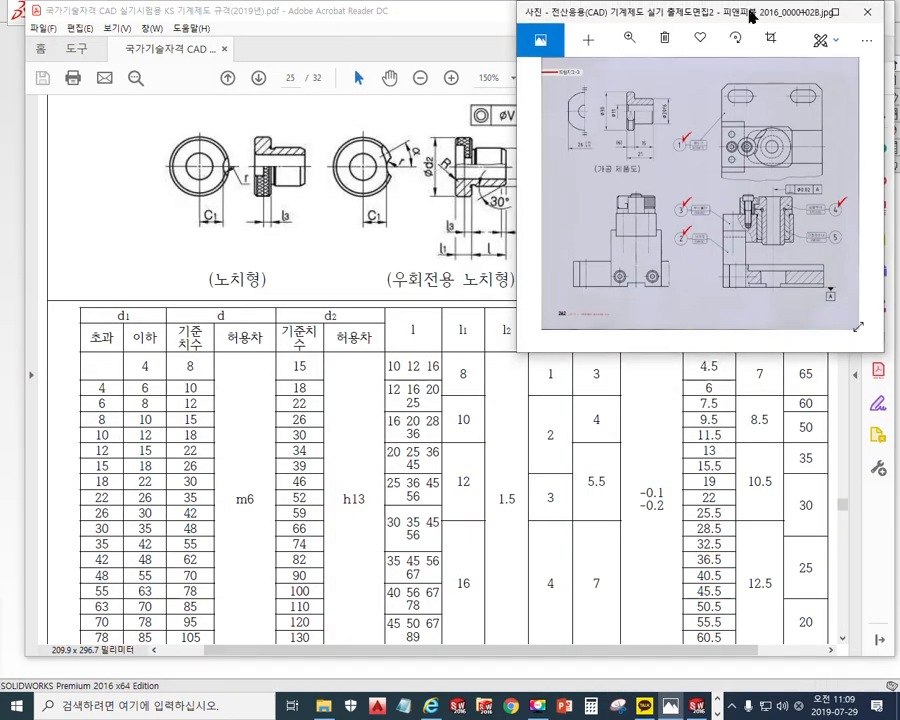
{"action": "left_click", "coordinate": [806, 11]}
{"action": "left_click", "coordinate": [813, 11]}
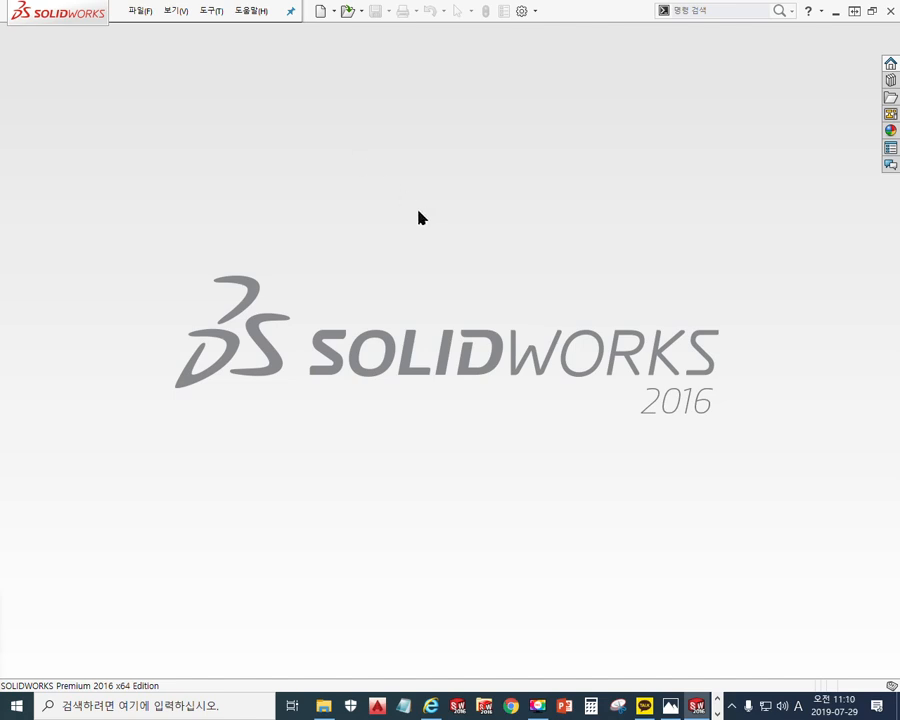
Create a new assembly document and dismiss the initial component insertion.
{"action": "key", "text": "ctrl+n"}
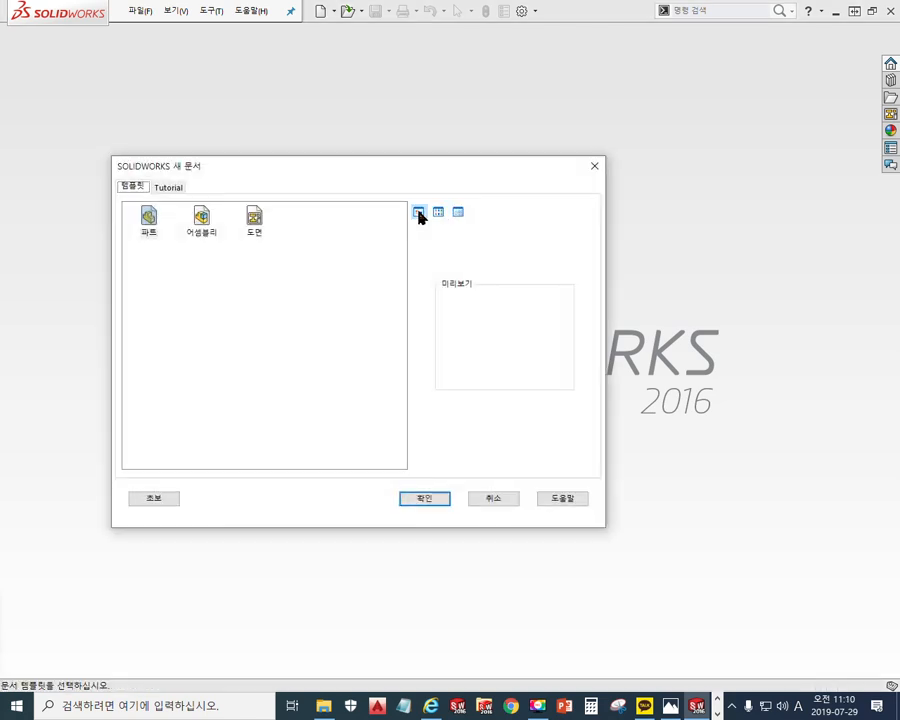
{"action": "left_click", "coordinate": [213, 231]}
{"action": "left_click", "coordinate": [434, 502]}
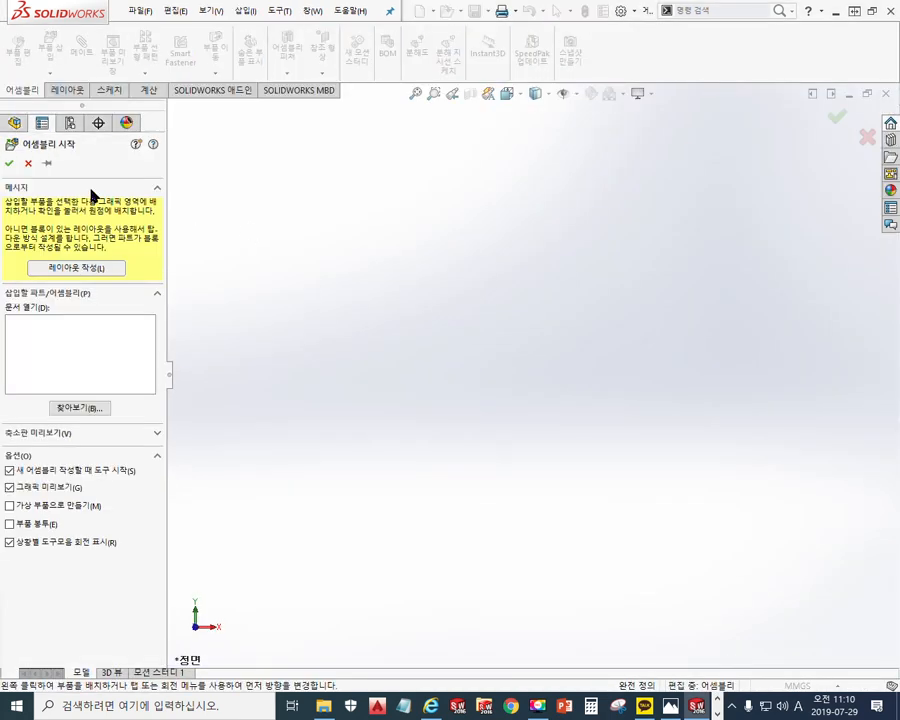
{"action": "left_click", "coordinate": [28, 164]}
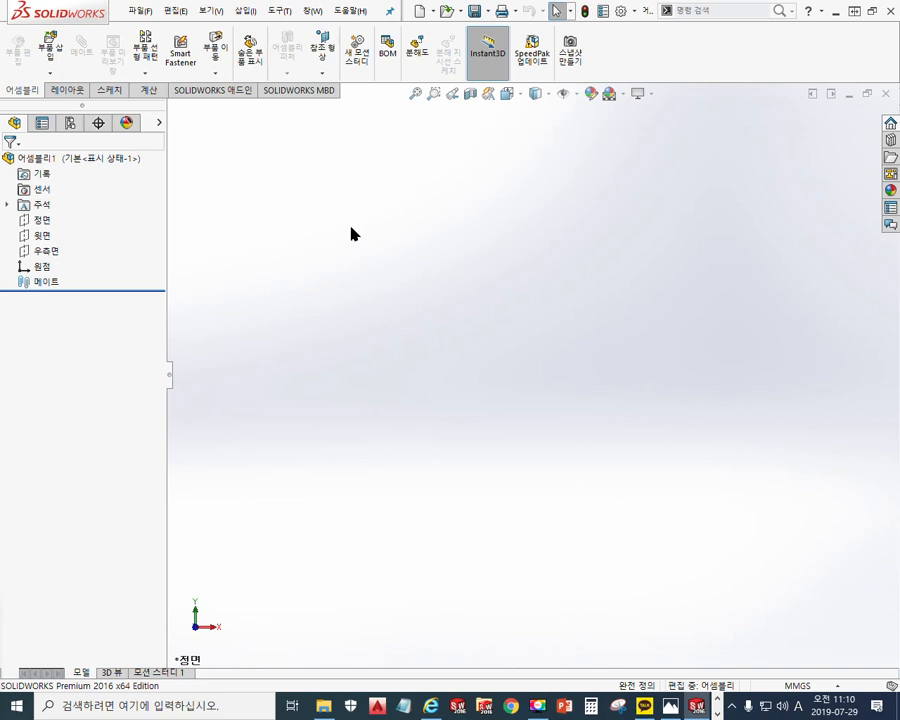
Start saving the assembly and create a folder named 드릴지그03 inside the 3D프린터운용KS 190716 folder.
{"action": "key", "text": "ctrl+s"}
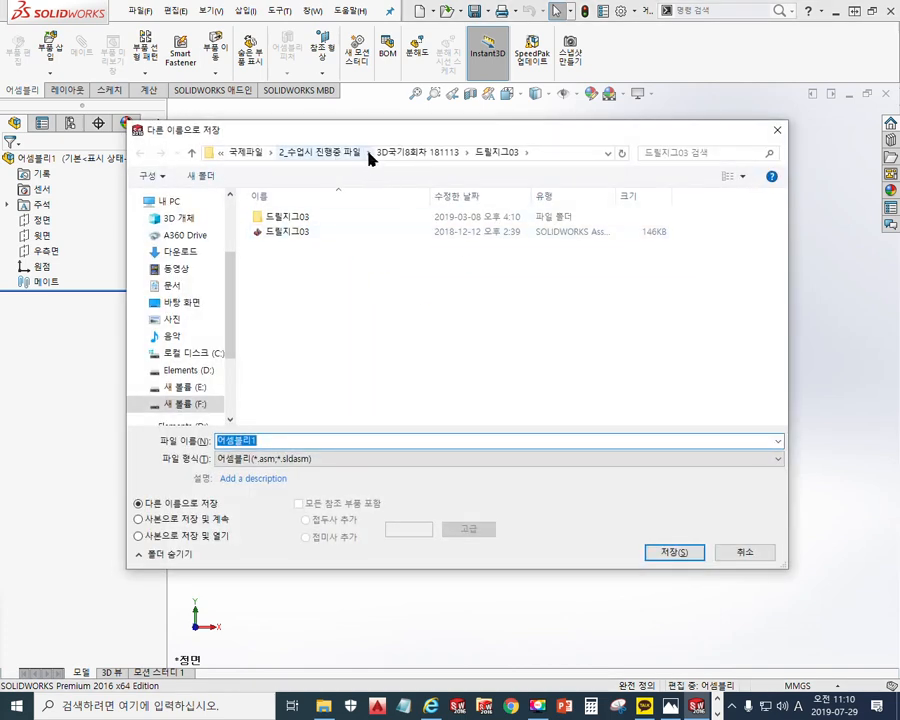
{"action": "left_click", "coordinate": [320, 152]}
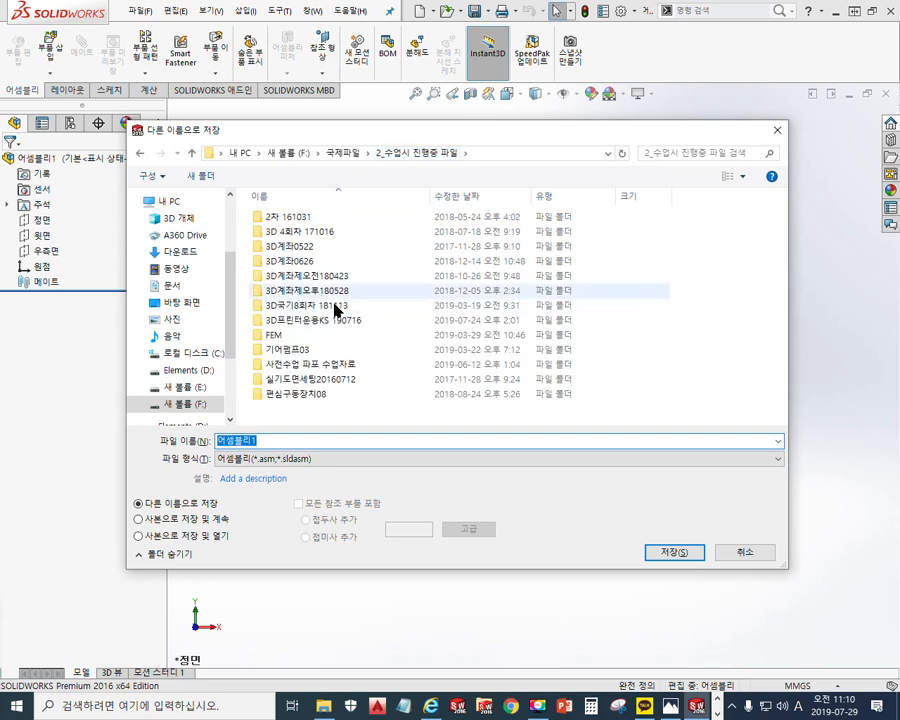
{"action": "double_click", "coordinate": [328, 320]}
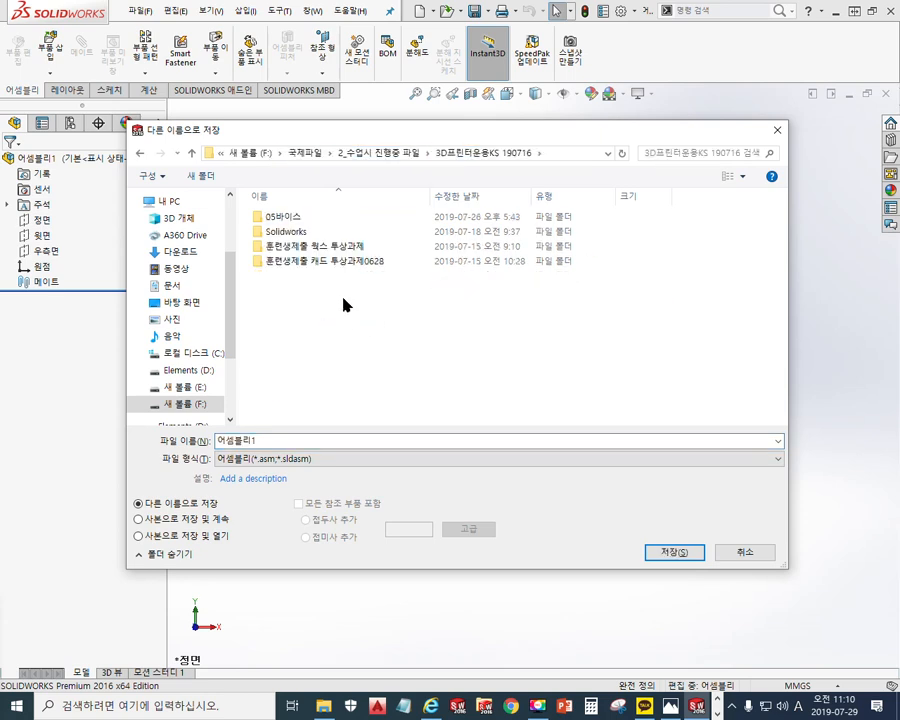
{"action": "left_click", "coordinate": [211, 179]}
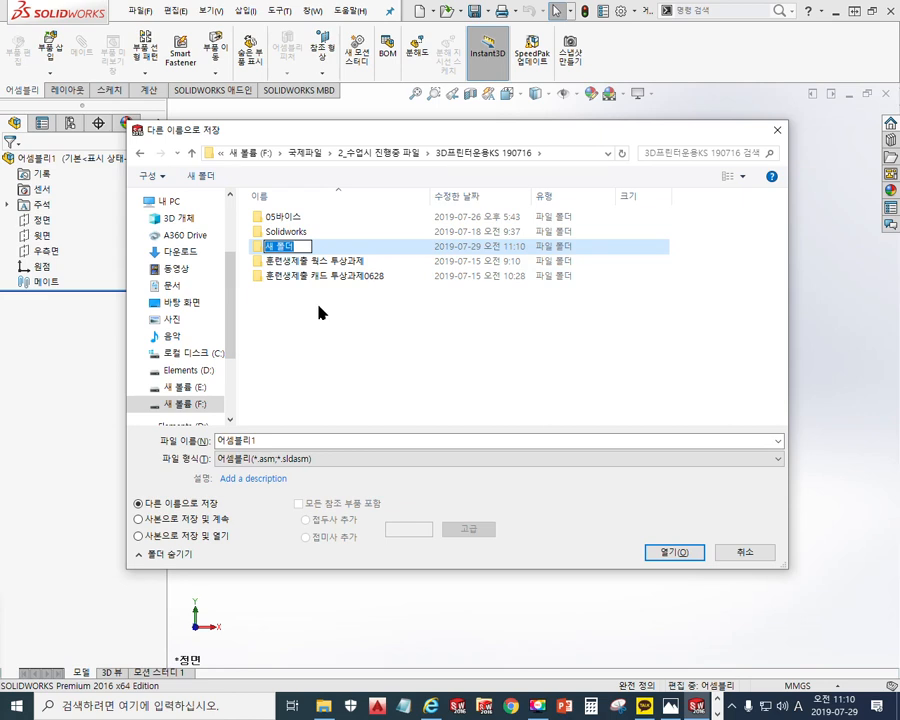
{"action": "type", "text": "드릴ㅈ"}
{"action": "type", "text": "지그03"}
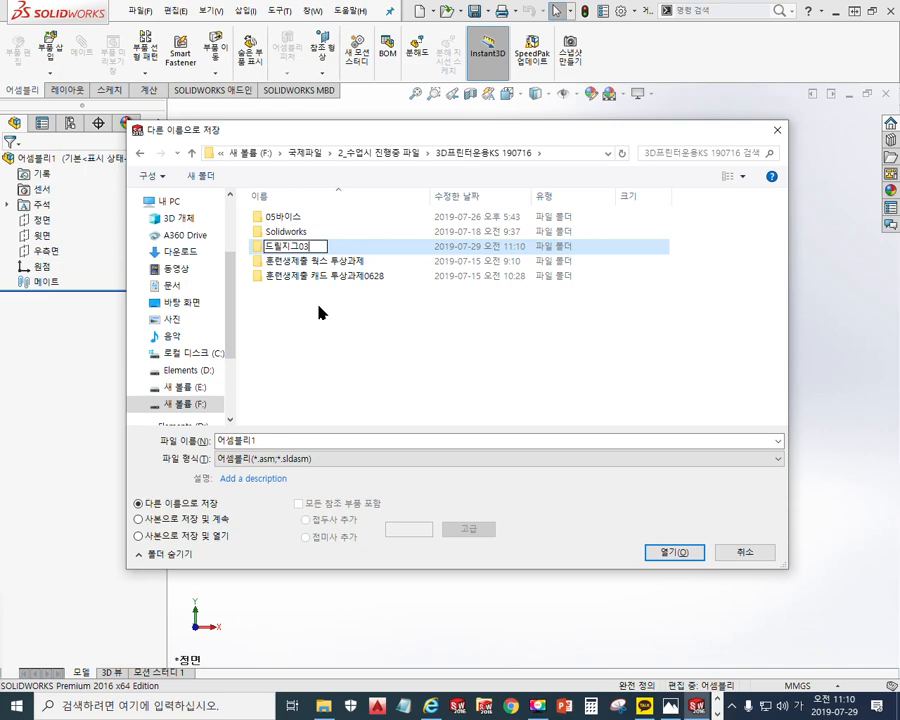
Copy the new folder's name 드릴지그03 and paste it into a blank Notepad document.
{"action": "key", "text": "ctrl+a"}
{"action": "key", "text": "ctrl+c"}
{"action": "left_click", "coordinate": [403, 706]}
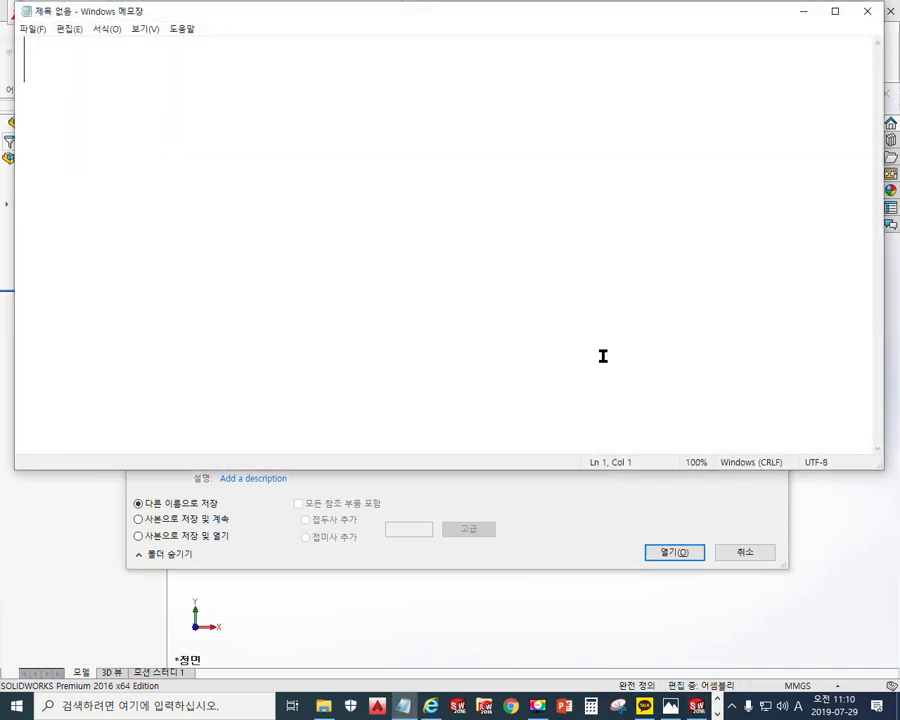
{"action": "key", "text": "ctrl+v"}
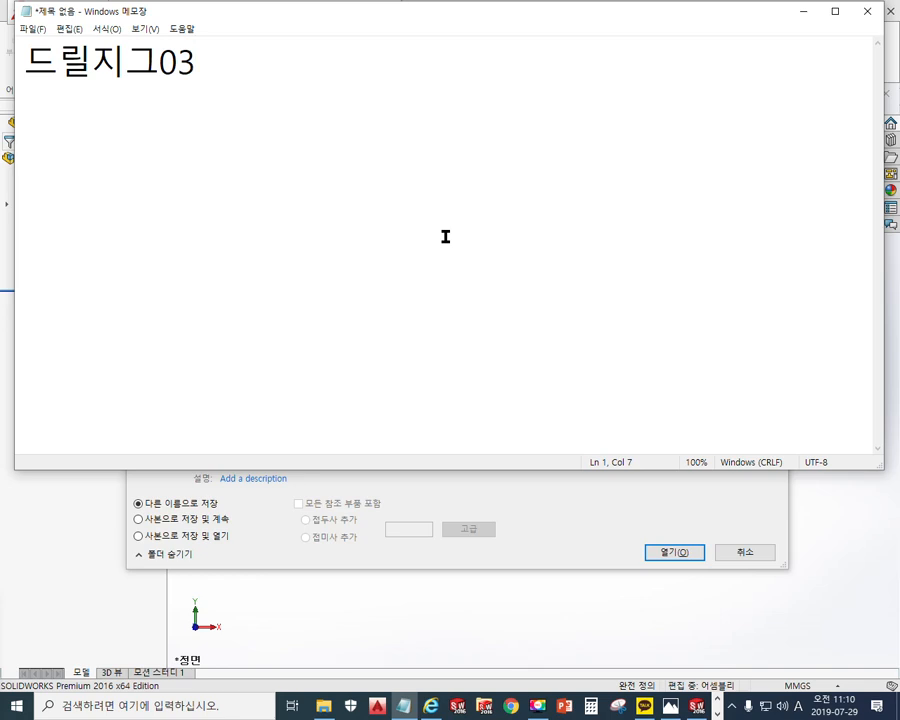
Prefix the pasted name in the Notepad document with the label 폴더명: so the line reads 폴더명: 드릴지그03.
{"action": "key", "text": "Home"}
{"action": "type", "text": "vhf"}
{"action": "key", "text": "BackSpace"}
{"action": "key", "text": "BackSpace"}
{"action": "key", "text": "BackSpace"}
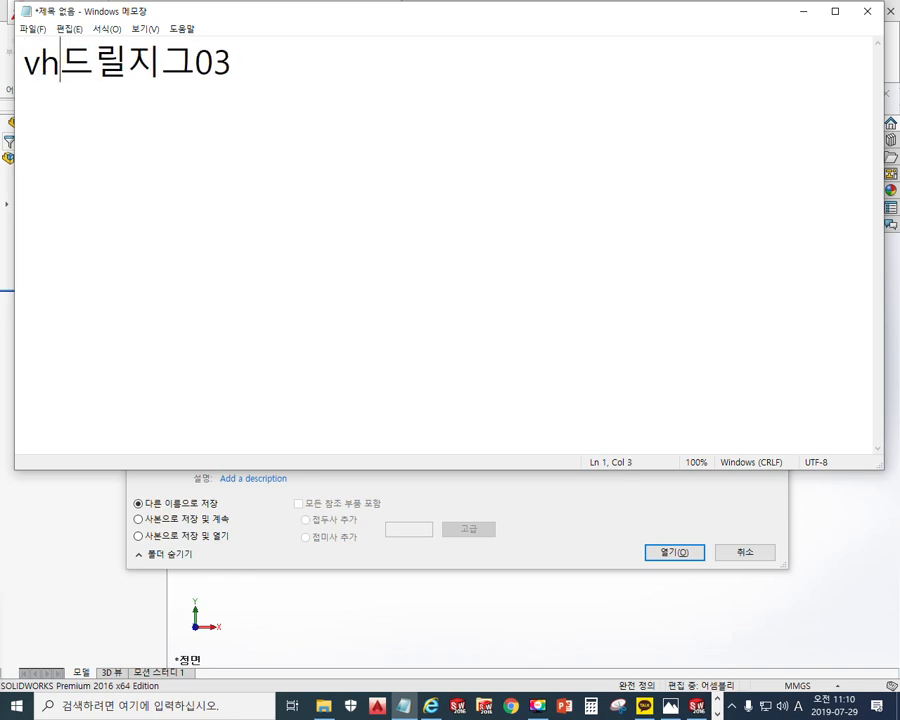
{"action": "key", "text": "Hangul"}
{"action": "type", "text": "폴더며"}
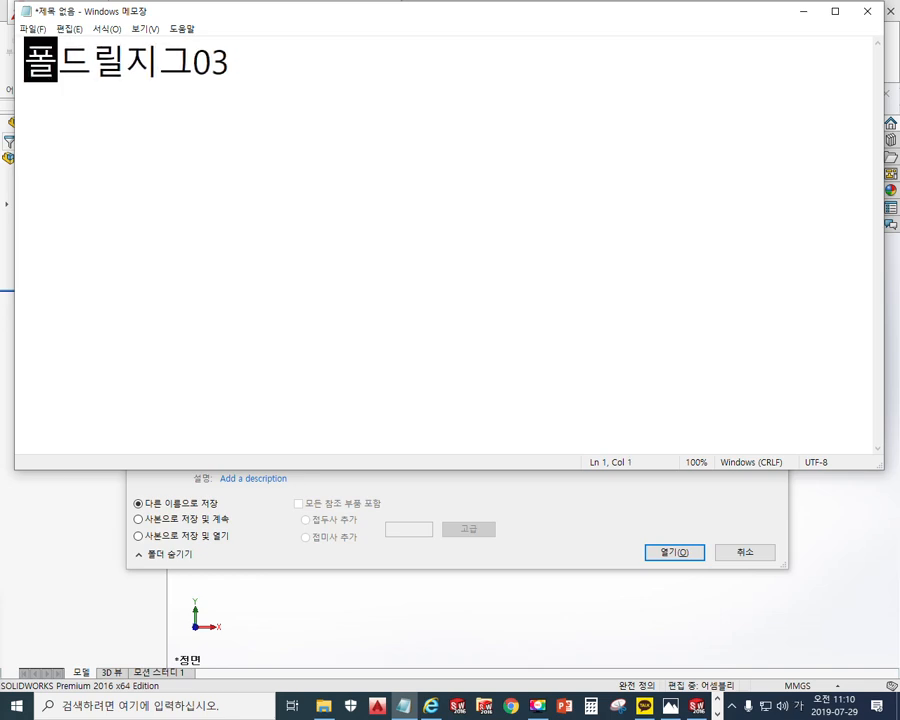
{"action": "type", "text": "ㅇ:"}
{"action": "key", "text": "End"}
Add a second line reading 어셈블리명: 드릴지그03 and shrink the Notepad window to fit the two lines.
{"action": "key", "text": "Return"}
{"action": "type", "text": "어셈"}
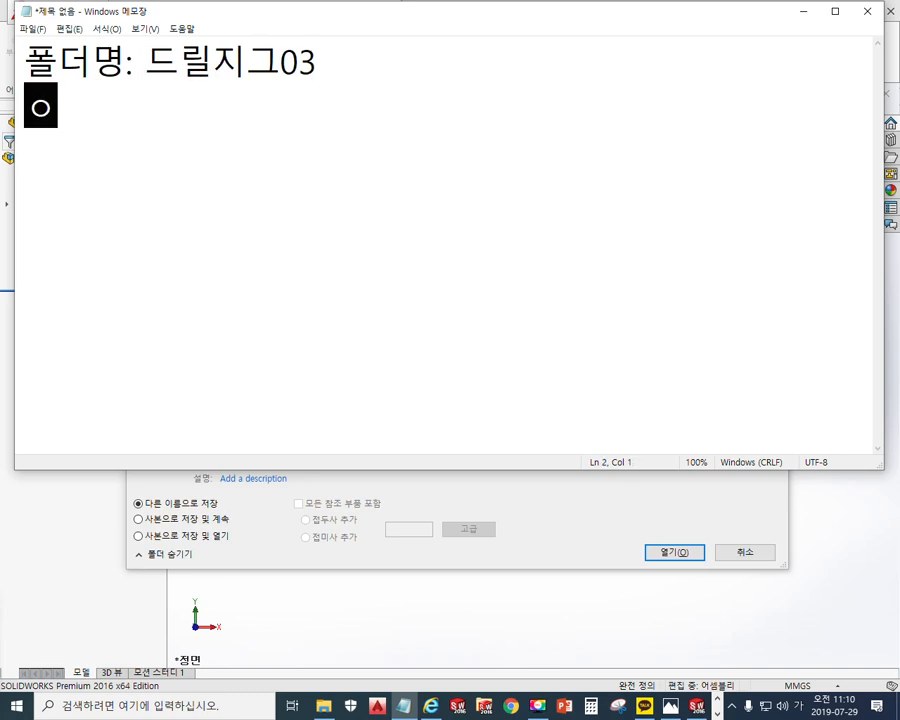
{"action": "type", "text": "블리"}
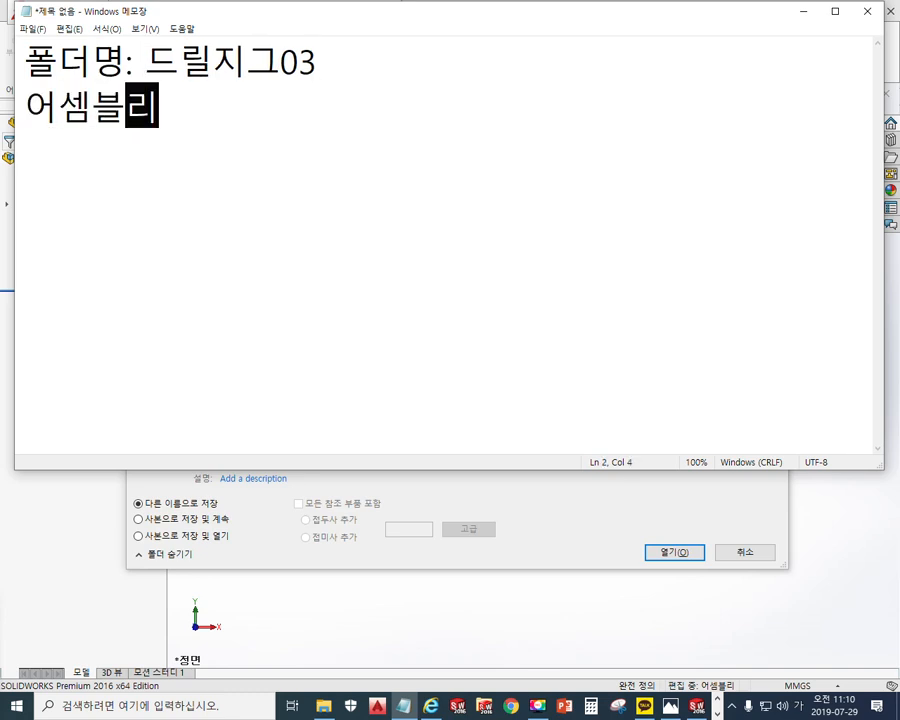
{"action": "type", "text": "명:"}
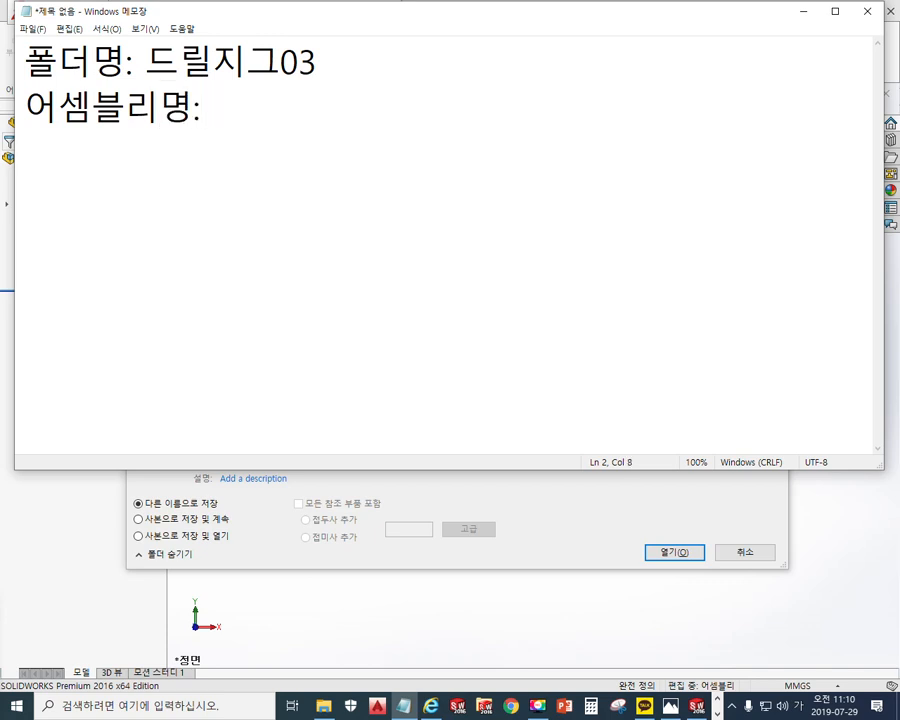
{"action": "key", "text": "ctrl+v"}
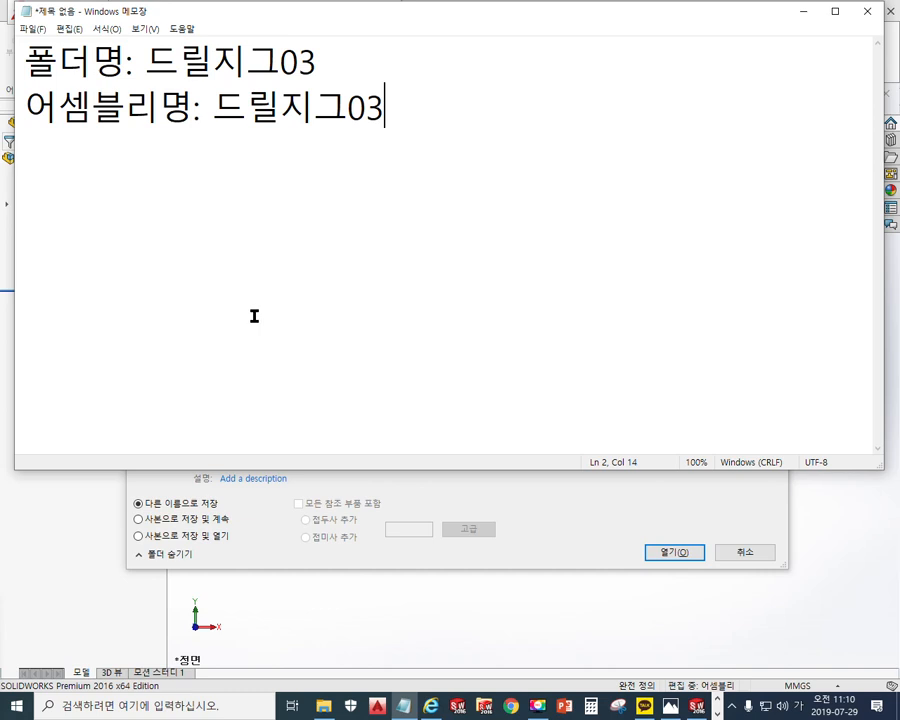
{"action": "left_click_drag", "start_coordinate": [62, 468], "coordinate": [114, 146]}
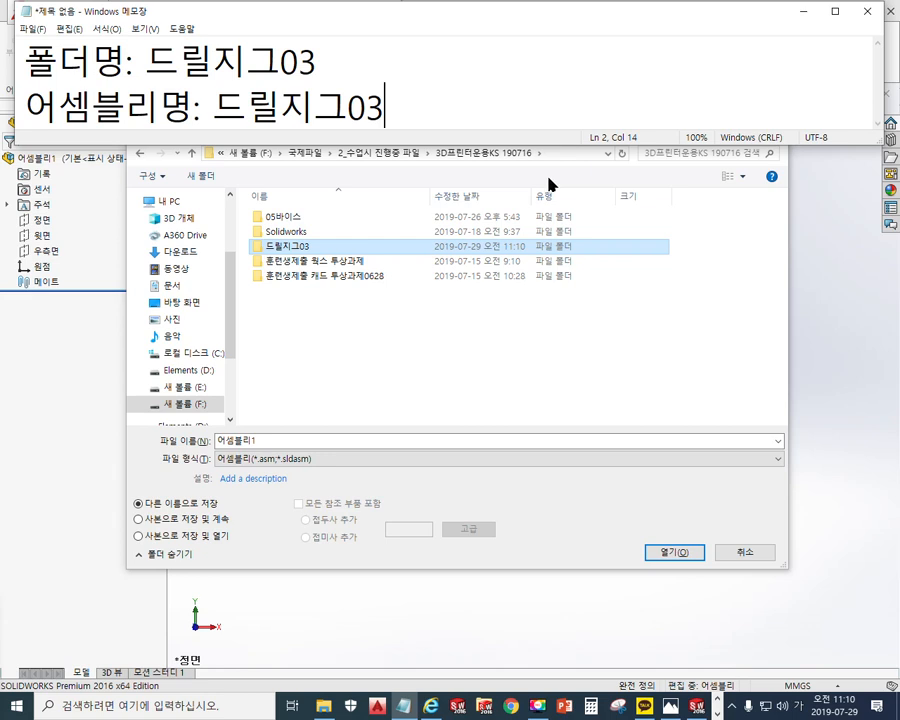
Save the assembly as 드릴지그03 inside the 드릴지그03 folder.
{"action": "double_click", "coordinate": [289, 249]}
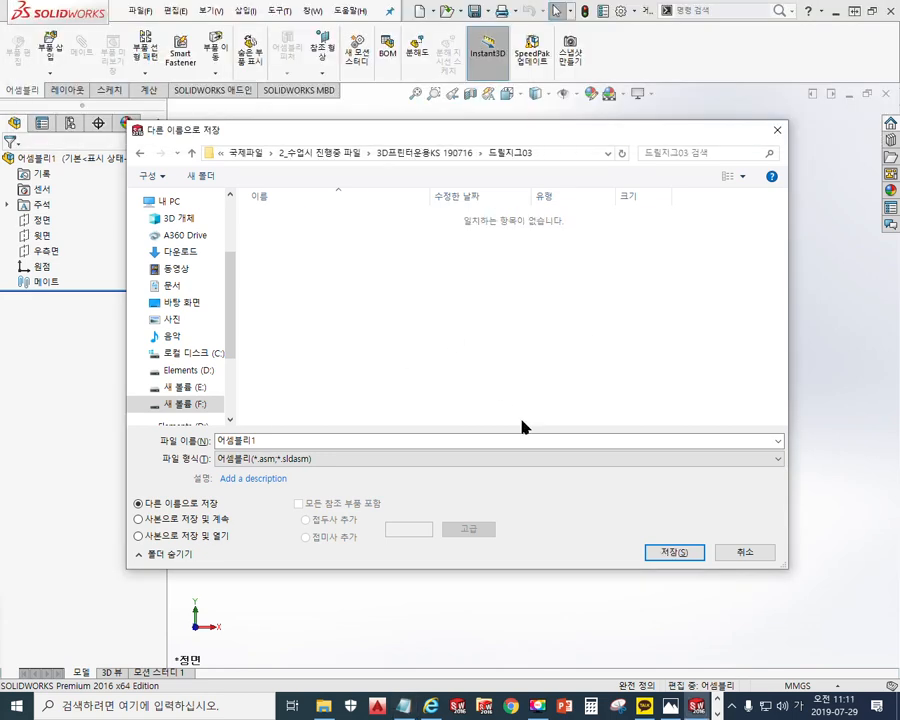
{"action": "left_click_drag", "start_coordinate": [386, 440], "coordinate": [170, 441]}
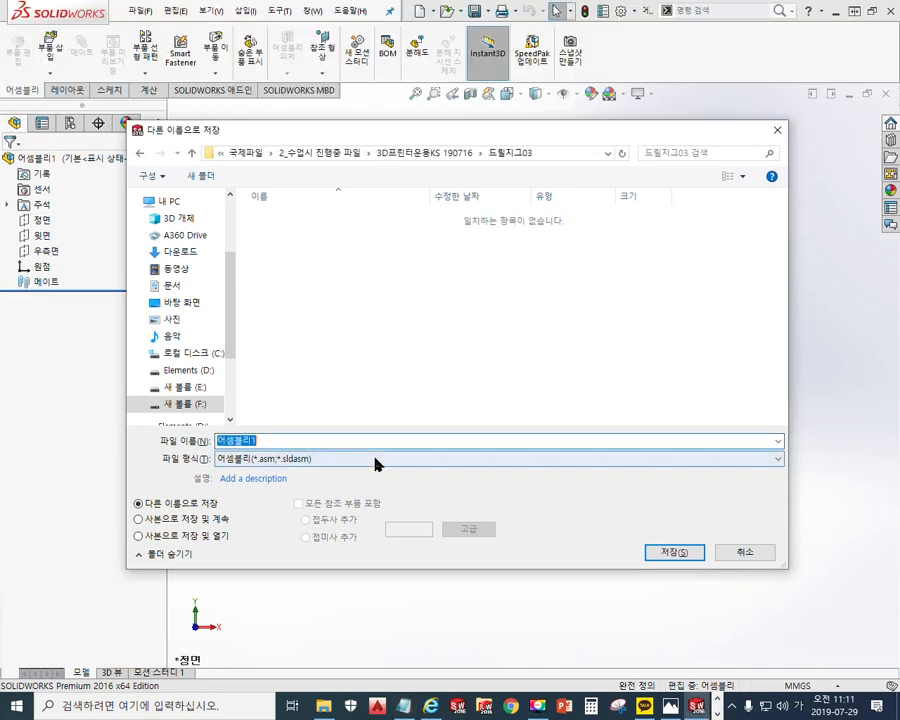
{"action": "key", "text": "ctrl+v"}
{"action": "left_click", "coordinate": [675, 559]}
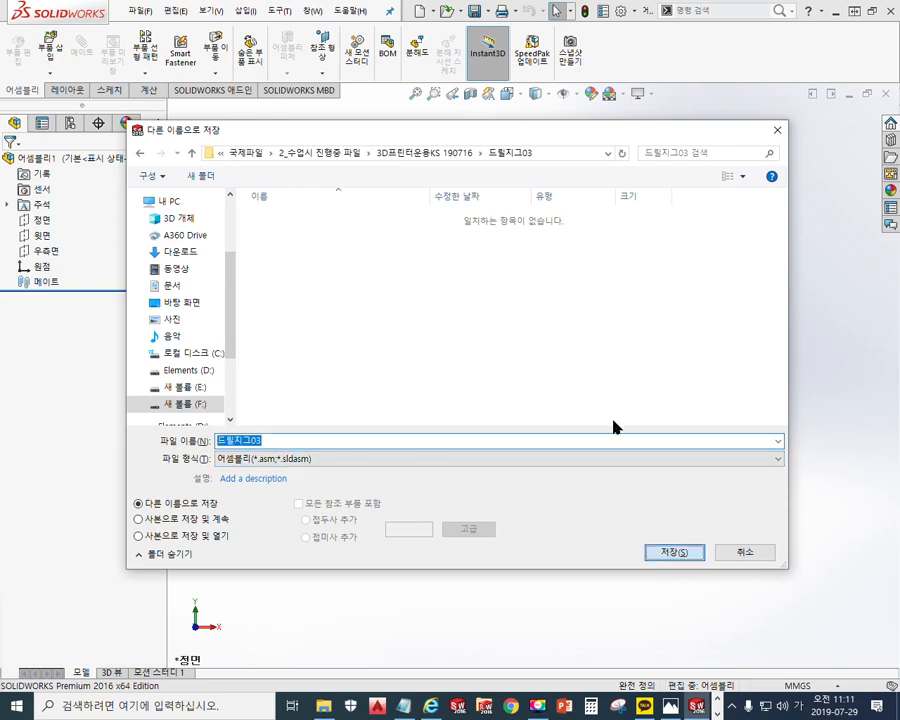
Resize the SOLIDWORKS window to sit below the two Notepad lines, keeping both windows in view.
{"action": "left_click", "coordinate": [873, 12]}
{"action": "left_click_drag", "start_coordinate": [513, 6], "coordinate": [878, 128]}
{"action": "left_click_drag", "start_coordinate": [872, 135], "coordinate": [870, 137]}
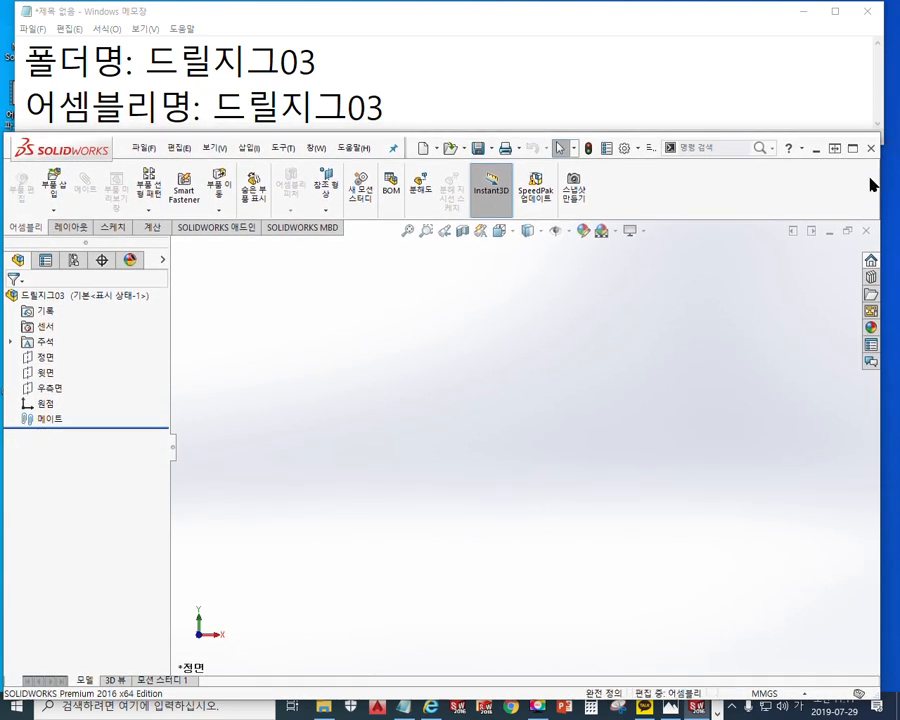
{"action": "left_click_drag", "start_coordinate": [870, 238], "coordinate": [893, 238]}
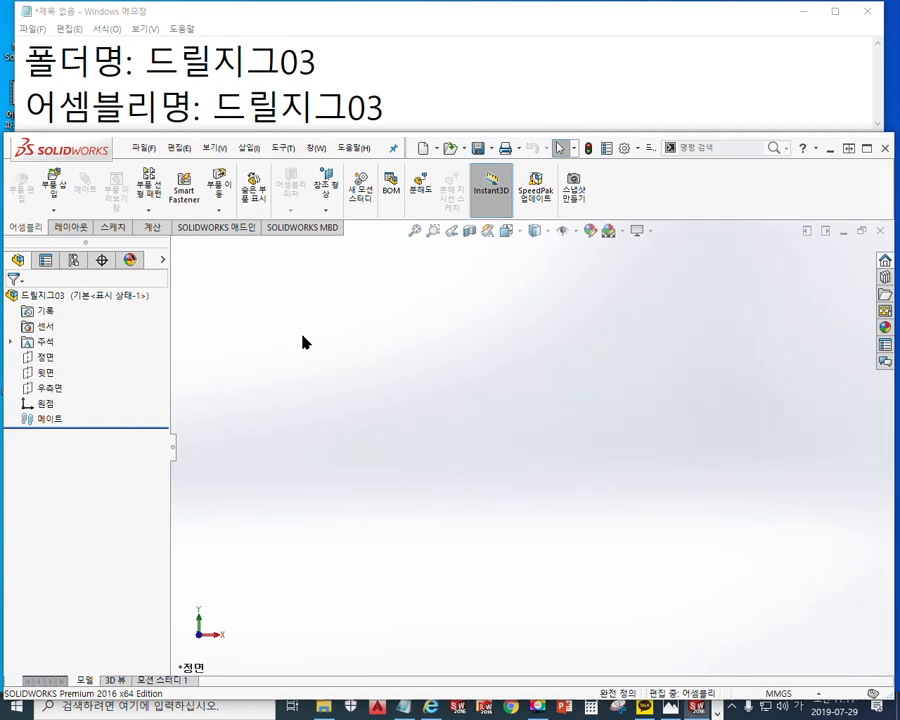
Check the part insertion options, and show the front, top and right planes together in isometric view.
{"action": "left_click", "coordinate": [55, 212]}
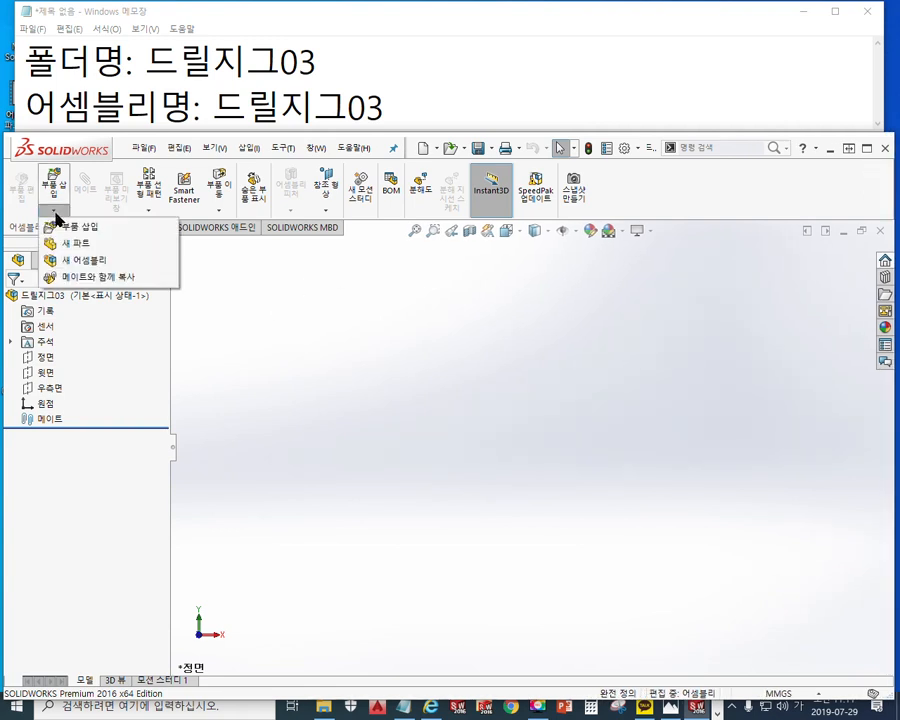
{"action": "left_click", "coordinate": [52, 356]}
{"action": "left_click", "coordinate": [52, 388], "text": "shift"}
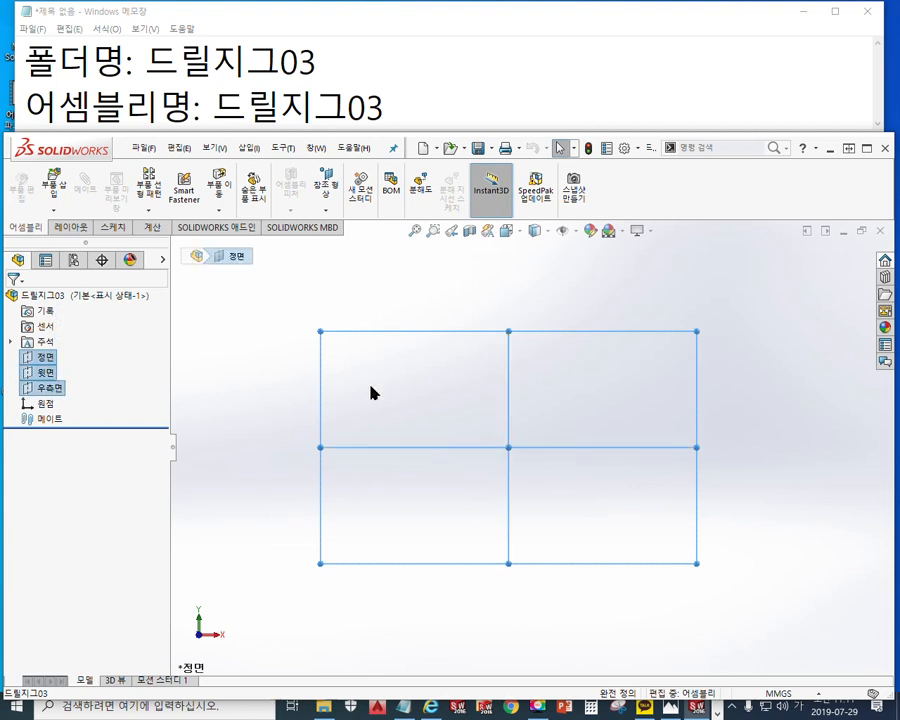
{"action": "key", "text": "ctrl+7"}
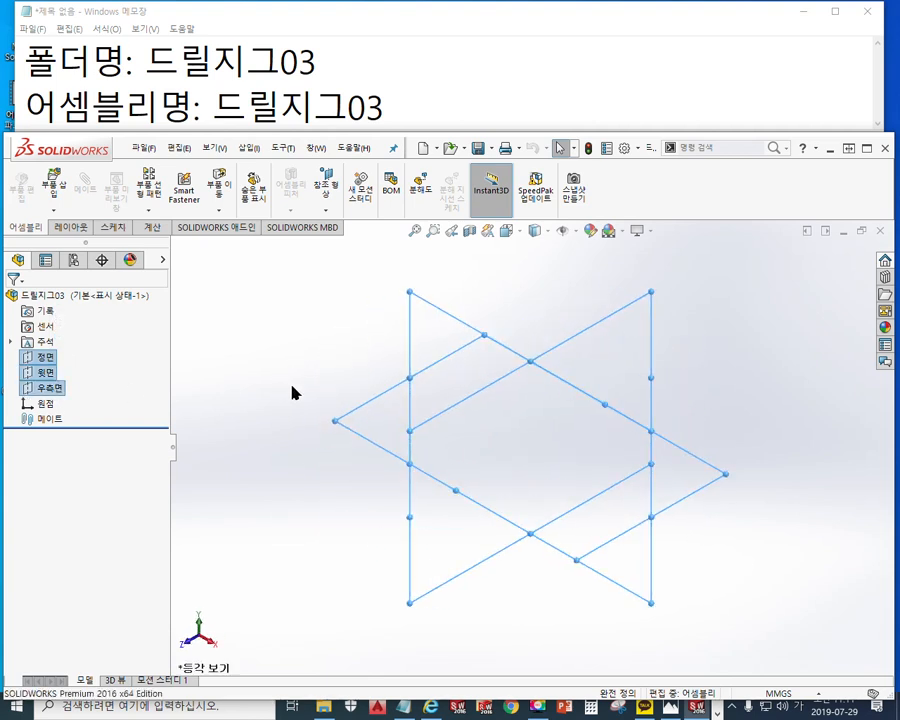
Mark the top plane, the insert-component command and the 윗면 tree entry in red with the screen pen, and clear the marks.
{"action": "mouse_move", "coordinate": [507, 336]}
{"action": "left_mouse_down"}
{"action": "mouse_move", "coordinate": [342, 419]}
{"action": "mouse_move", "coordinate": [570, 560]}
{"action": "mouse_move", "coordinate": [716, 474]}
{"action": "mouse_move", "coordinate": [507, 333]}
{"action": "left_mouse_up"}
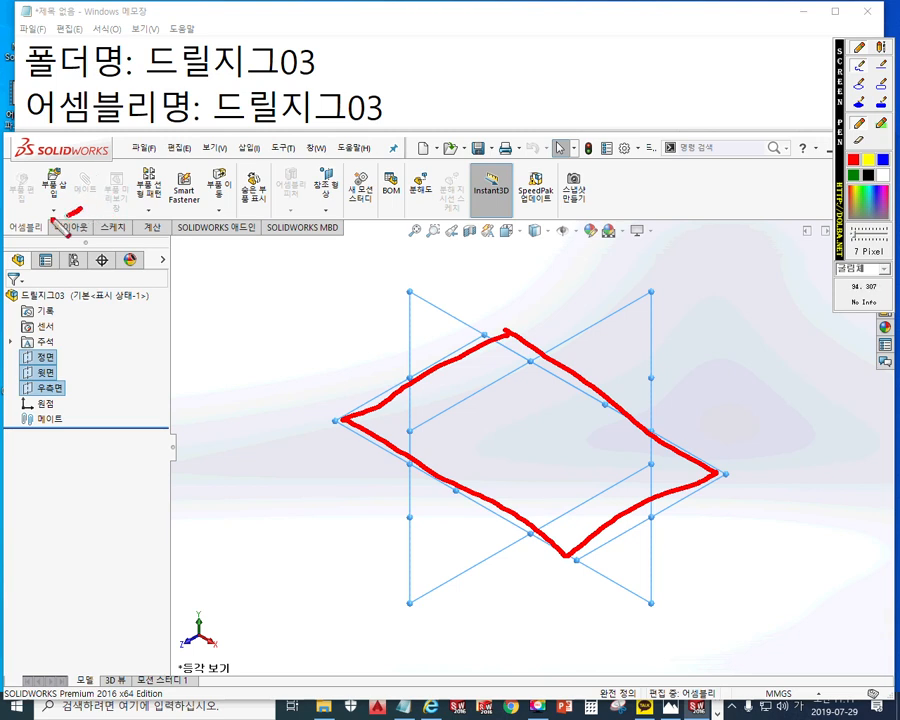
{"action": "left_click_drag", "start_coordinate": [58, 172], "coordinate": [64, 226]}
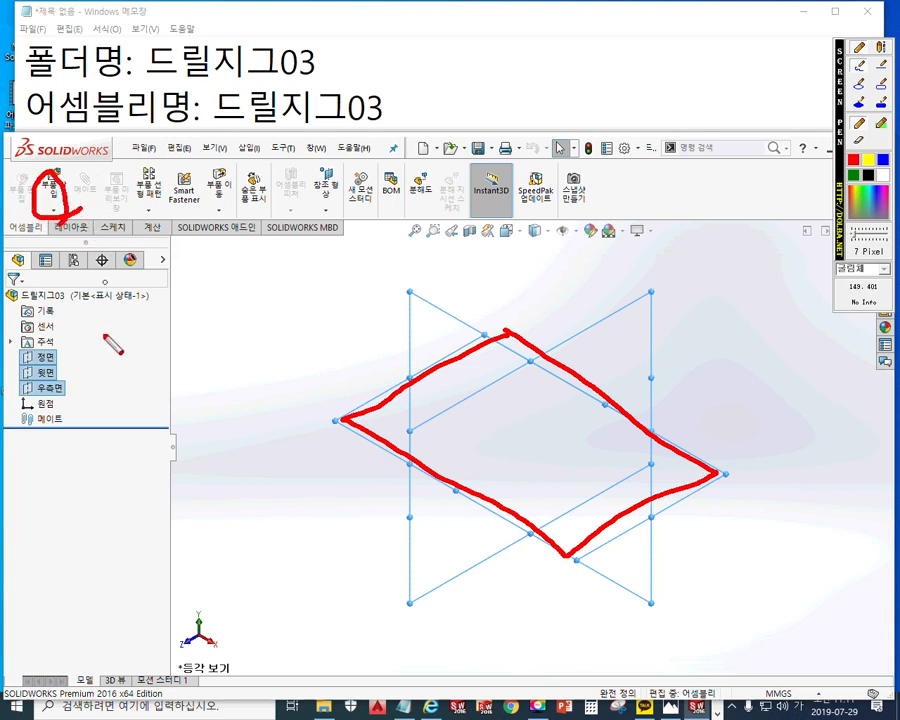
{"action": "mouse_move", "coordinate": [12, 382]}
{"action": "left_mouse_down"}
{"action": "mouse_move", "coordinate": [45, 383]}
{"action": "mouse_move", "coordinate": [80, 366]}
{"action": "mouse_move", "coordinate": [12, 368]}
{"action": "mouse_move", "coordinate": [12, 386]}
{"action": "left_mouse_up"}
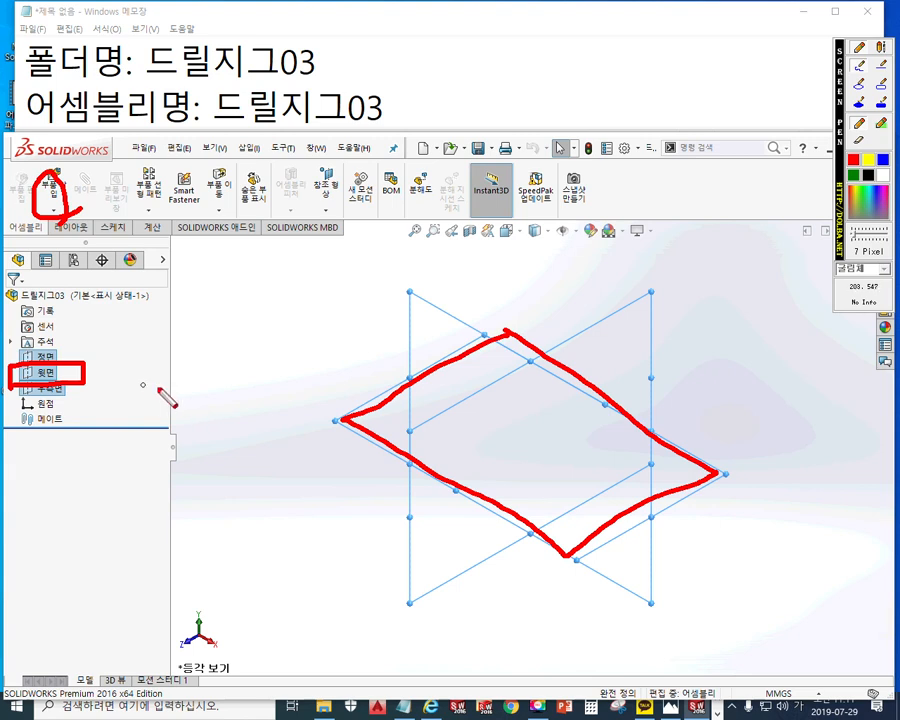
{"action": "key", "text": "Escape"}
Insert a new part into the assembly on the top plane (윗면).
{"action": "right_click", "coordinate": [49, 373]}
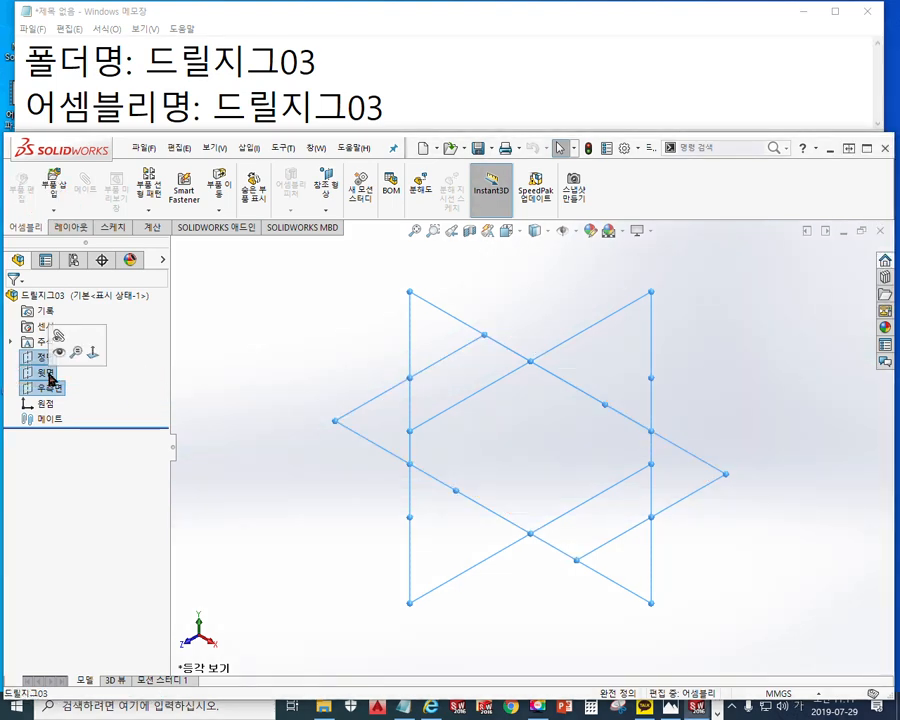
{"action": "left_click", "coordinate": [54, 209]}
{"action": "left_click", "coordinate": [257, 316]}
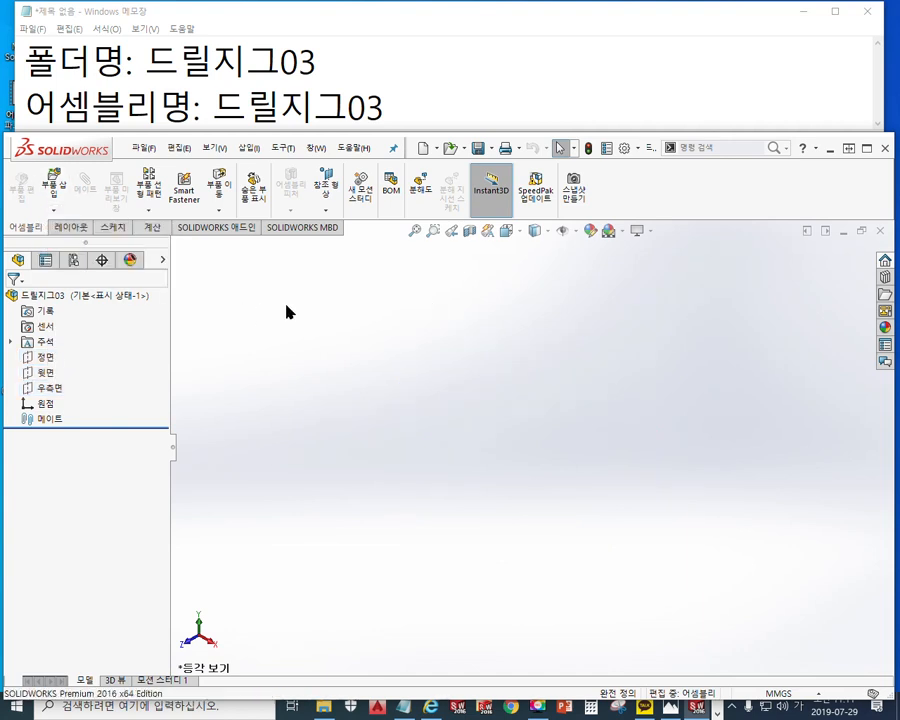
{"action": "left_click", "coordinate": [54, 209]}
{"action": "left_click", "coordinate": [76, 241]}
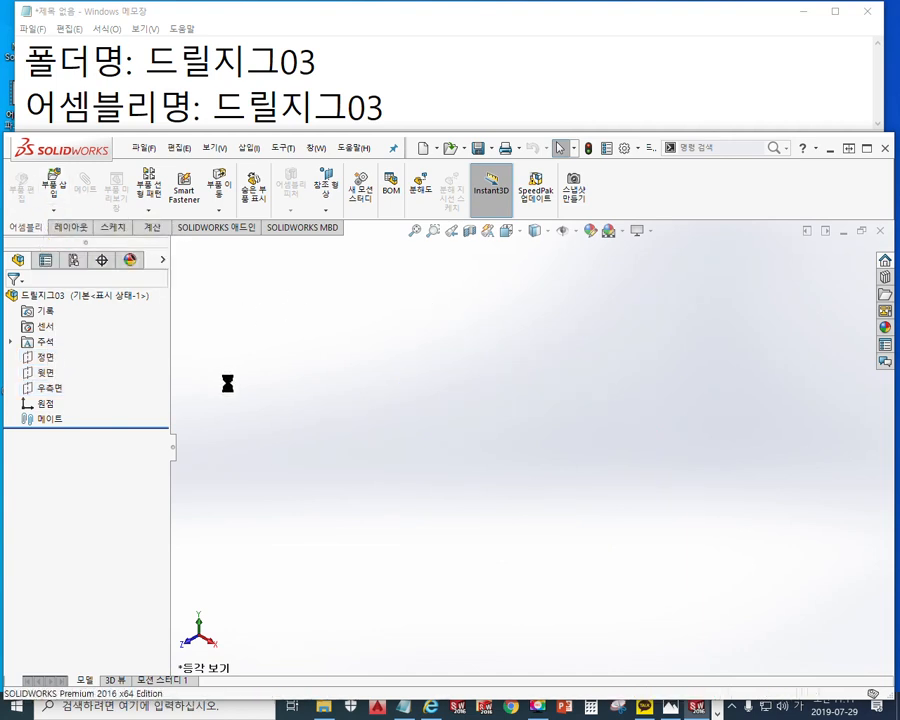
{"action": "left_click", "coordinate": [40, 376]}
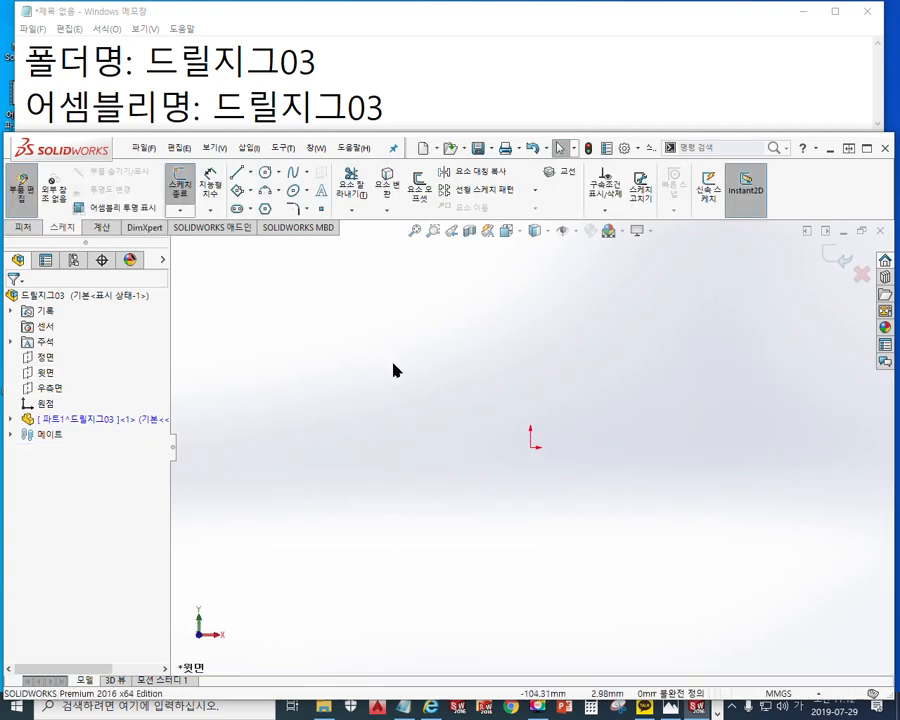
Highlight the top plane in isometric view and draw a red rectangle around the origin with the screen pen.
{"action": "left_click", "coordinate": [43, 374]}
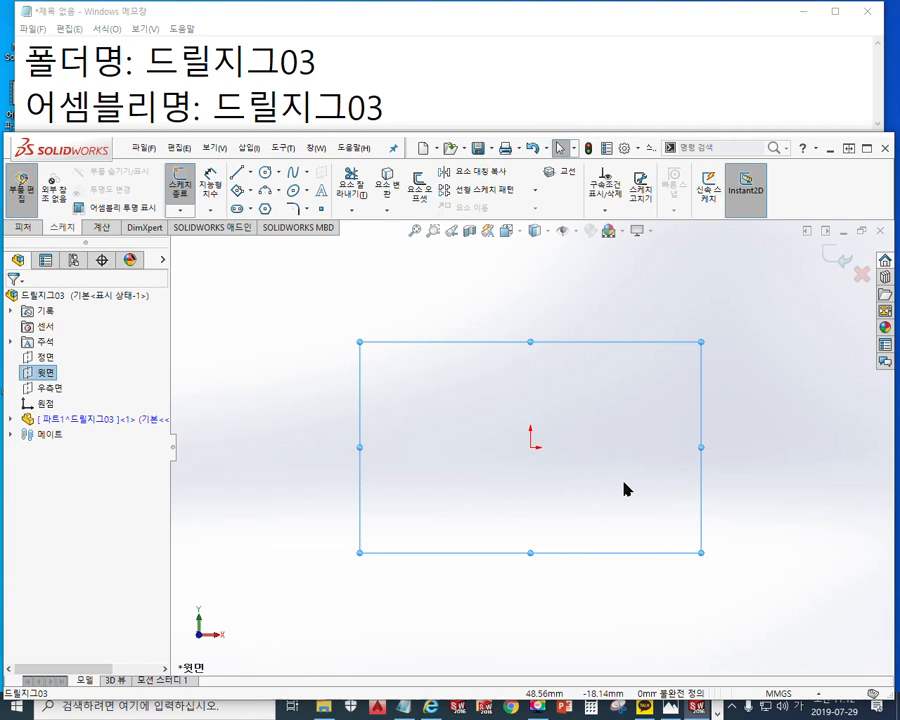
{"action": "key", "text": "ctrl+7"}
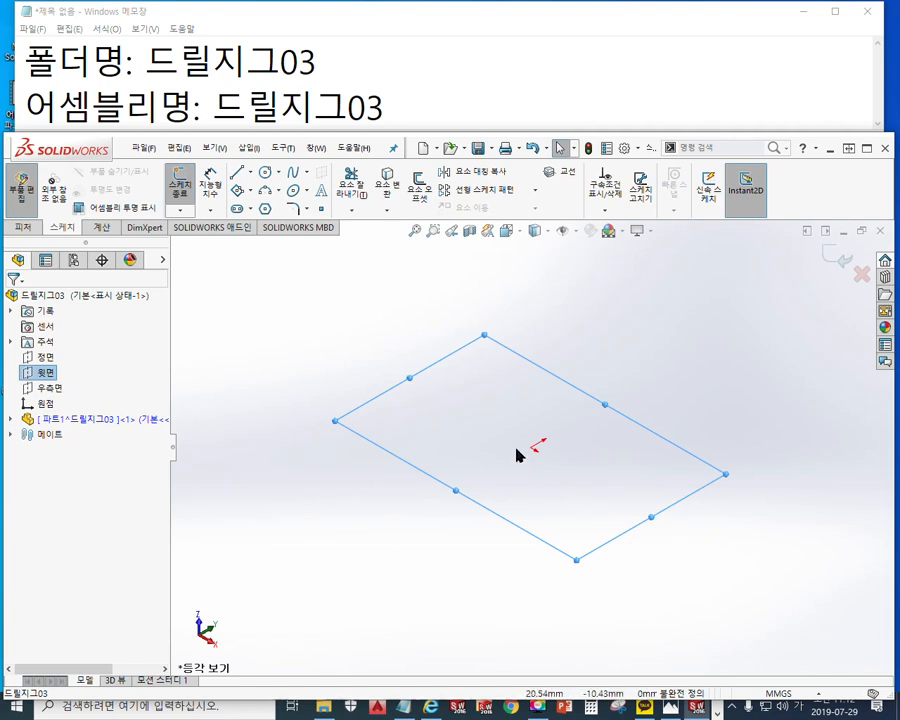
{"action": "key", "text": "F12"}
{"action": "mouse_move", "coordinate": [497, 353]}
{"action": "left_mouse_down"}
{"action": "mouse_move", "coordinate": [446, 434]}
{"action": "mouse_move", "coordinate": [603, 539]}
{"action": "left_mouse_up"}
{"action": "mouse_move", "coordinate": [502, 356]}
{"action": "left_mouse_down"}
{"action": "mouse_move", "coordinate": [638, 452]}
{"action": "mouse_move", "coordinate": [563, 524]}
{"action": "left_mouse_up"}
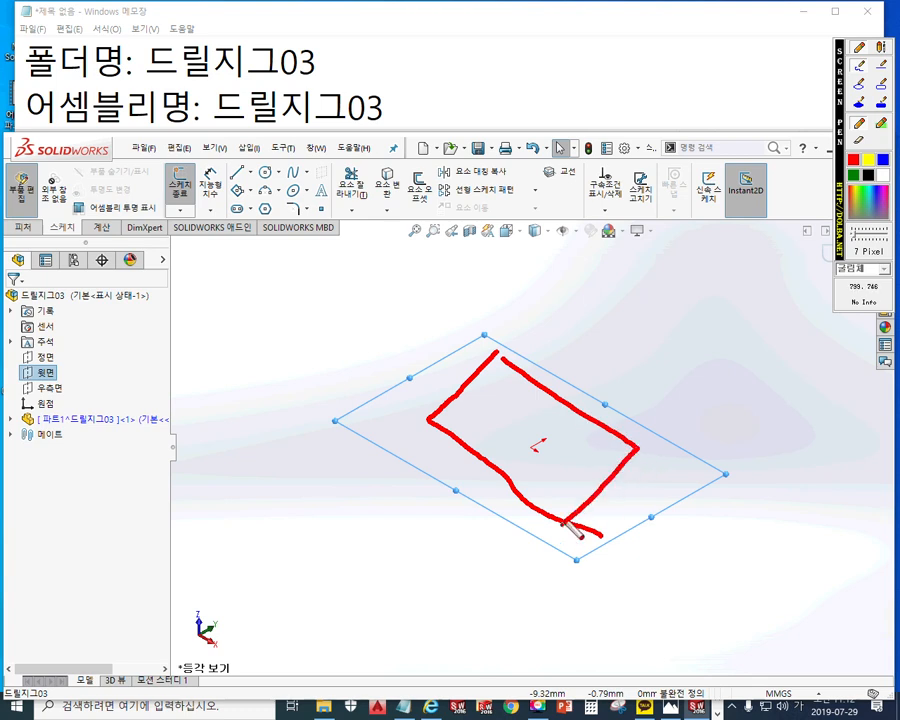
Annotate the pen-drawn rectangle with the dimensions 100 and 80, clear the markings, and deselect the top plane.
{"action": "left_click_drag", "start_coordinate": [543, 350], "coordinate": [577, 323]}
{"action": "left_click_drag", "start_coordinate": [637, 438], "coordinate": [670, 413]}
{"action": "left_click_drag", "start_coordinate": [591, 343], "coordinate": [670, 411]}
{"action": "mouse_move", "coordinate": [655, 312]}
{"action": "left_mouse_down"}
{"action": "mouse_move", "coordinate": [641, 361]}
{"action": "mouse_move", "coordinate": [690, 324]}
{"action": "mouse_move", "coordinate": [714, 322]}
{"action": "left_mouse_up"}
{"action": "left_click_drag", "start_coordinate": [598, 537], "coordinate": [621, 548]}
{"action": "mouse_move", "coordinate": [648, 447]}
{"action": "left_mouse_down"}
{"action": "mouse_move", "coordinate": [676, 483]}
{"action": "mouse_move", "coordinate": [635, 527]}
{"action": "mouse_move", "coordinate": [660, 528]}
{"action": "mouse_move", "coordinate": [653, 505]}
{"action": "left_mouse_up"}
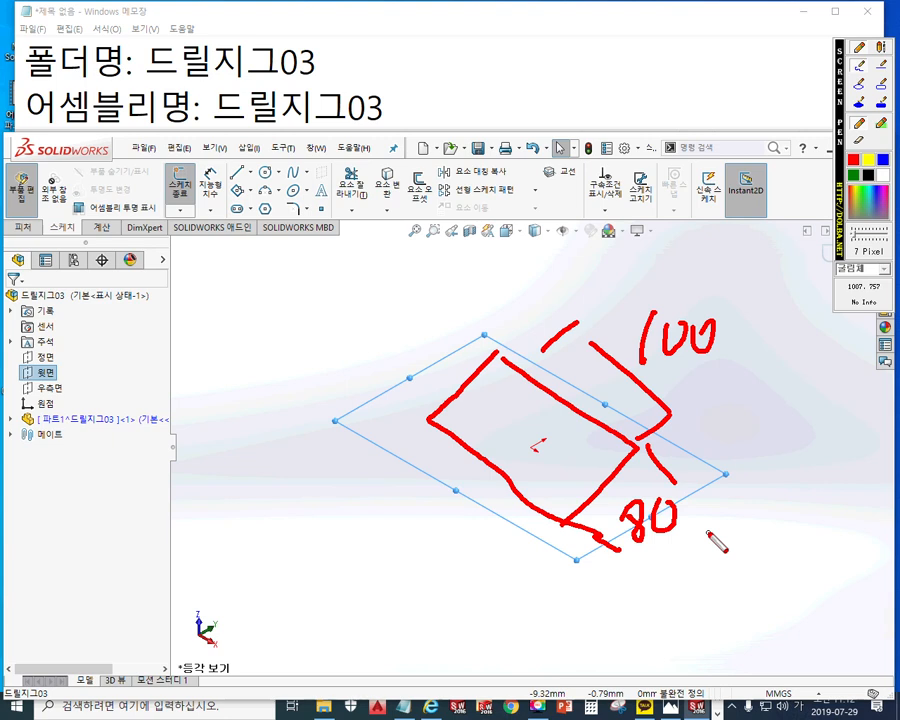
{"action": "key", "text": "Escape"}
{"action": "left_click", "coordinate": [274, 306]}
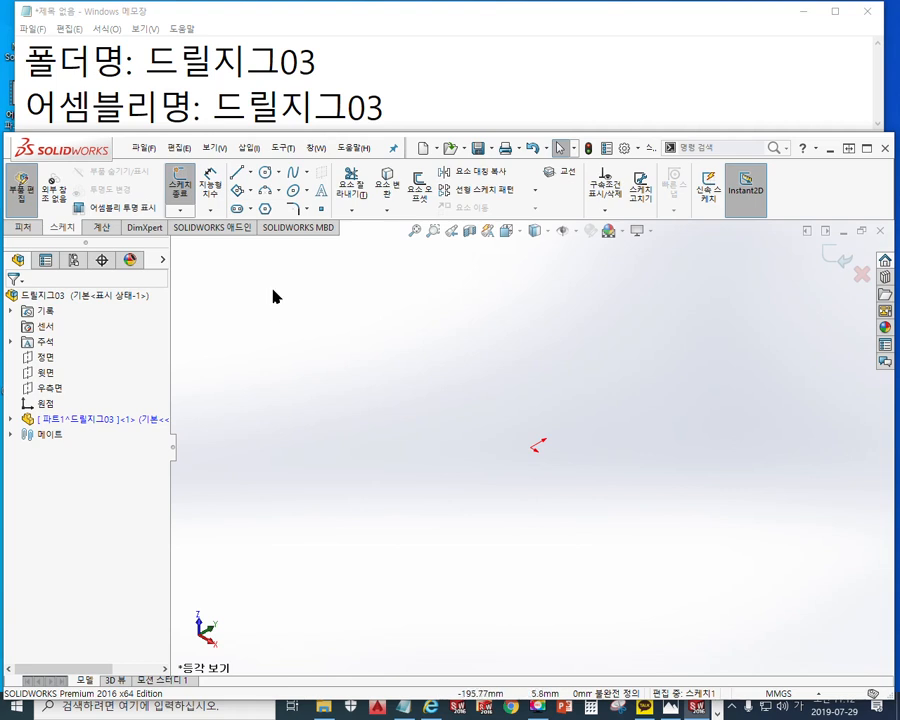
Illustrate the Center Rectangle option with the screen pen: circle the origin, mark centre 1 and corner 2, and outline the rectangle.
{"action": "left_click", "coordinate": [250, 190]}
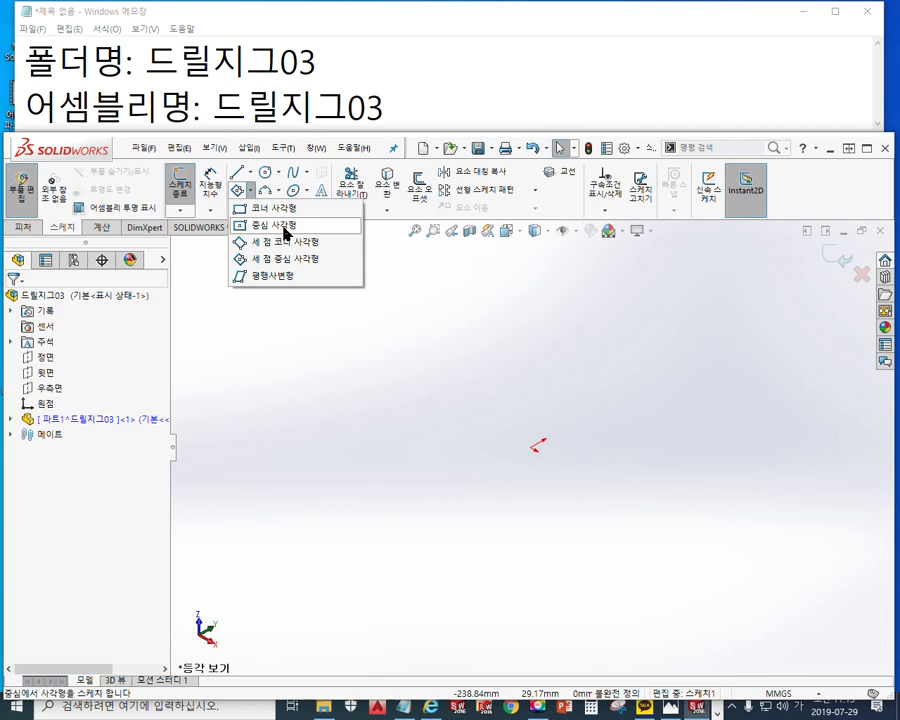
{"action": "key", "text": "F12"}
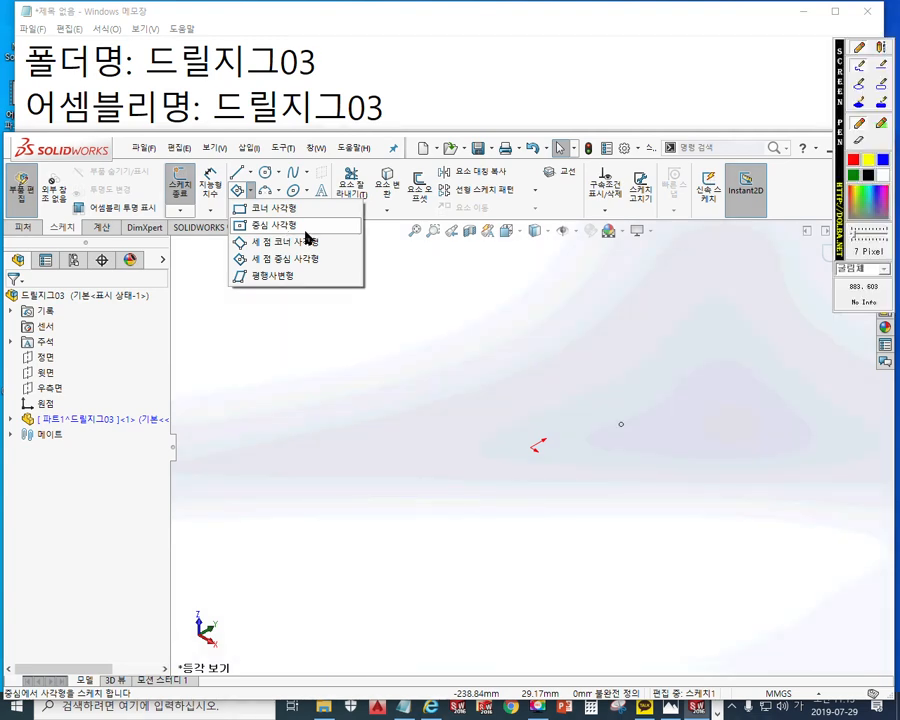
{"action": "mouse_move", "coordinate": [546, 436]}
{"action": "left_mouse_down"}
{"action": "mouse_move", "coordinate": [552, 452]}
{"action": "mouse_move", "coordinate": [548, 440]}
{"action": "left_mouse_up"}
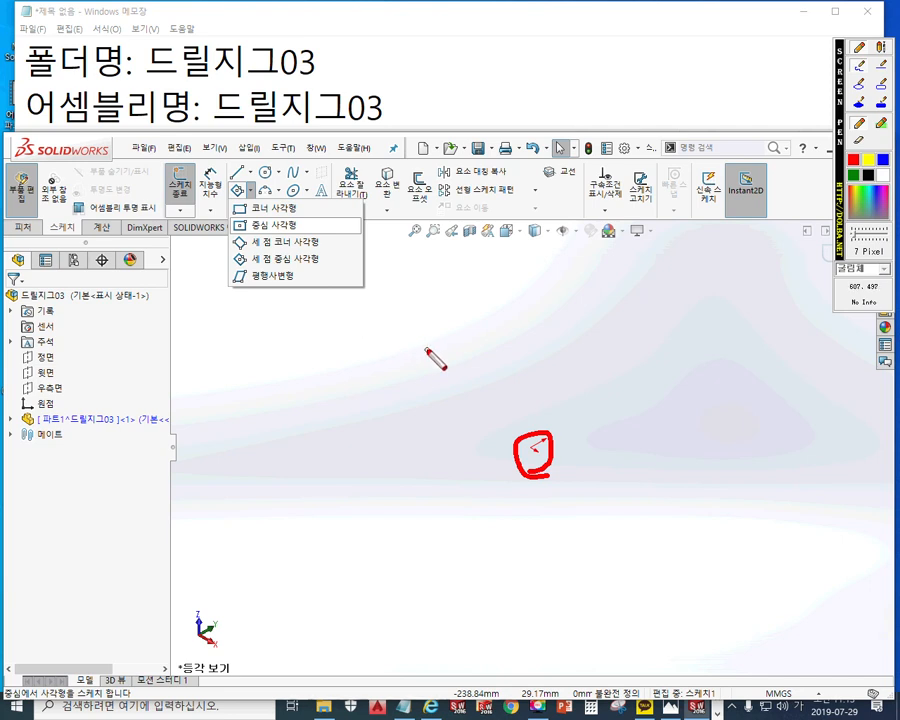
{"action": "left_click_drag", "start_coordinate": [645, 371], "coordinate": [650, 378]}
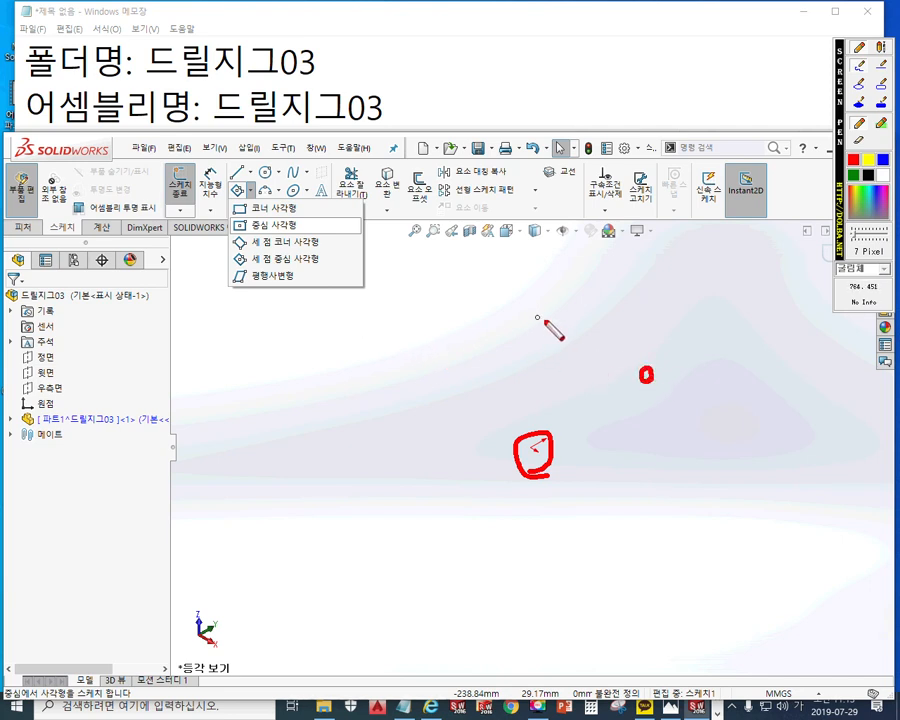
{"action": "left_click_drag", "start_coordinate": [678, 352], "coordinate": [677, 383]}
{"action": "mouse_move", "coordinate": [755, 382]}
{"action": "left_mouse_down"}
{"action": "mouse_move", "coordinate": [768, 403]}
{"action": "mouse_move", "coordinate": [782, 399]}
{"action": "left_mouse_up"}
{"action": "left_click", "coordinate": [755, 397]}
{"action": "mouse_move", "coordinate": [673, 472]}
{"action": "left_mouse_down"}
{"action": "mouse_move", "coordinate": [700, 342]}
{"action": "mouse_move", "coordinate": [546, 302]}
{"action": "mouse_move", "coordinate": [658, 476]}
{"action": "left_mouse_up"}
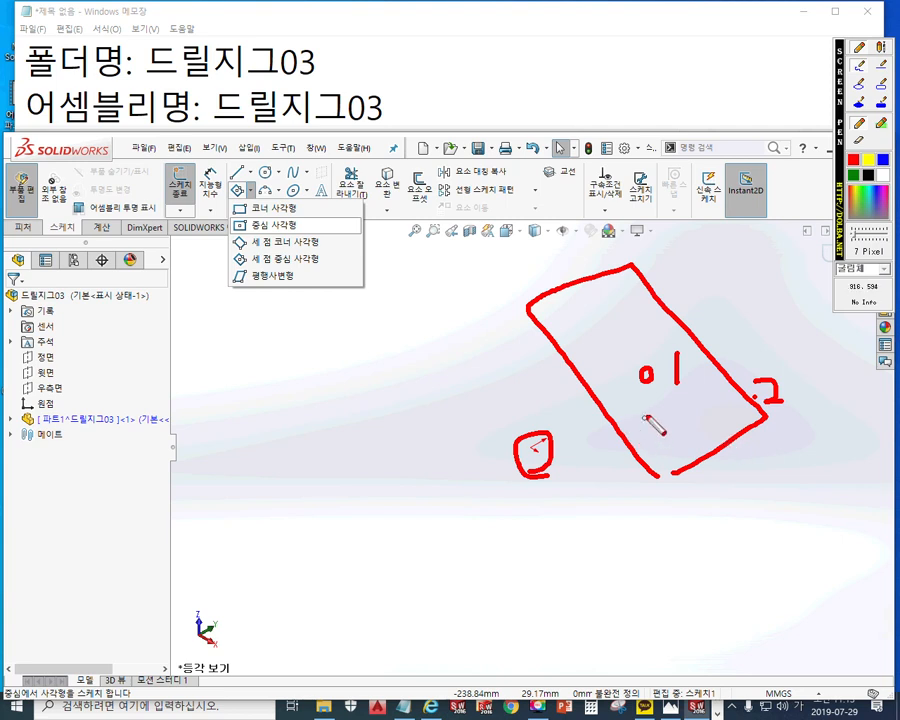
{"action": "mouse_move", "coordinate": [645, 380]}
{"action": "left_mouse_down"}
{"action": "mouse_move", "coordinate": [583, 354]}
{"action": "mouse_move", "coordinate": [526, 378]}
{"action": "mouse_move", "coordinate": [517, 422]}
{"action": "left_mouse_up"}
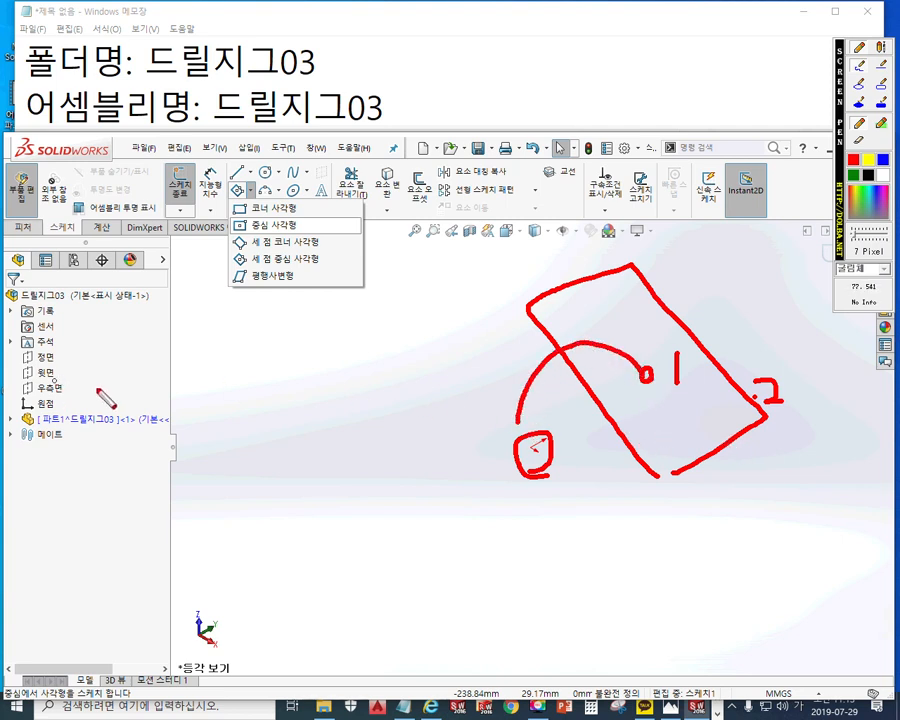
{"action": "mouse_move", "coordinate": [70, 427]}
{"action": "left_mouse_down"}
{"action": "mouse_move", "coordinate": [84, 444]}
{"action": "mouse_move", "coordinate": [48, 432]}
{"action": "left_mouse_up"}
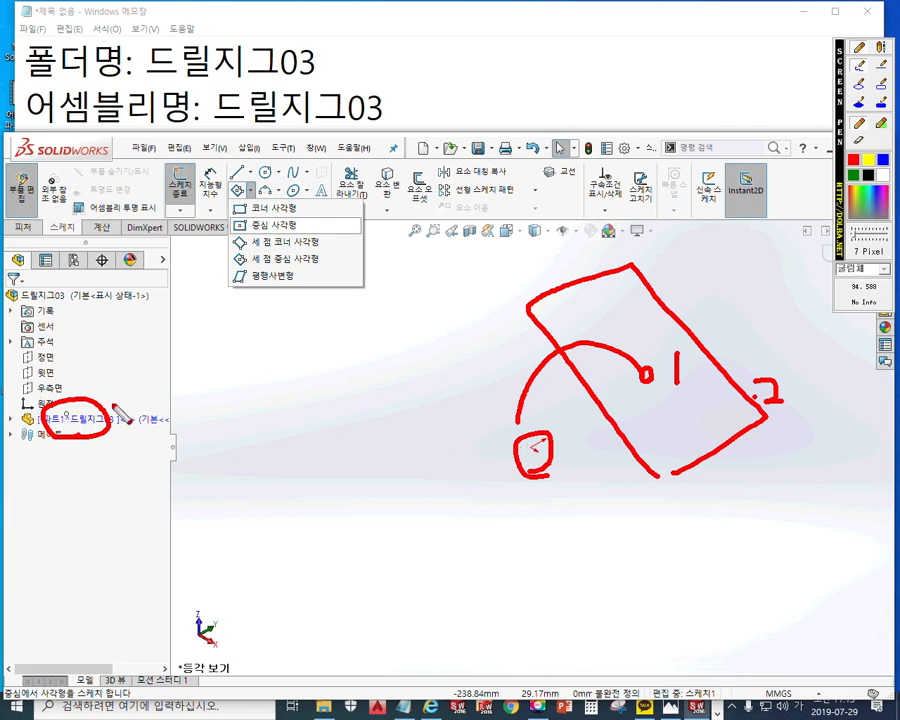
{"action": "key", "text": "Escape"}
Sketch a center rectangle about 122 by 68 mm, placed away from the origin.
{"action": "left_click", "coordinate": [250, 191]}
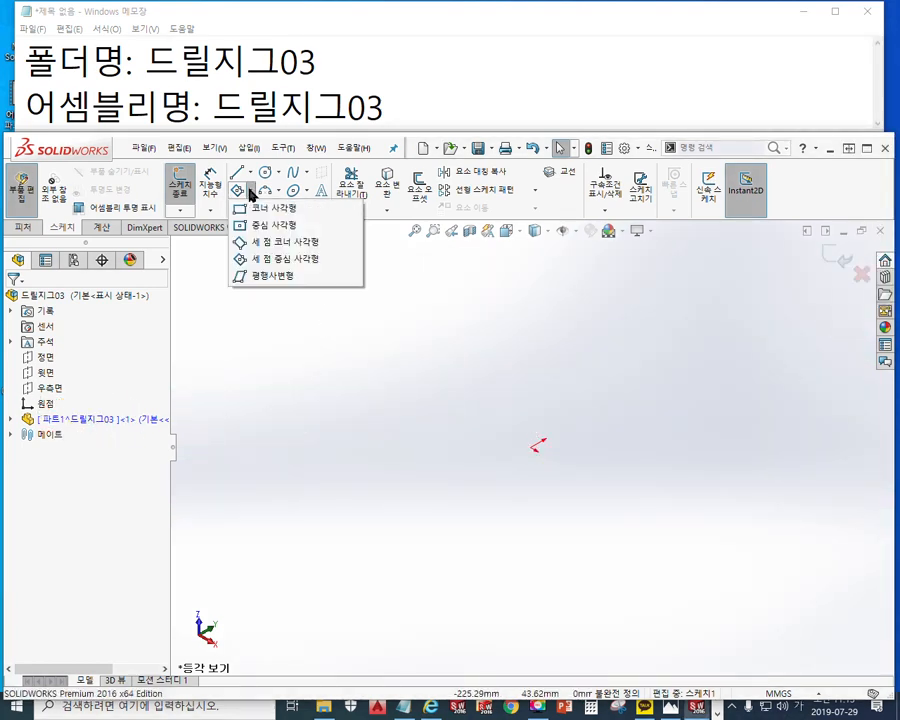
{"action": "left_click", "coordinate": [272, 227]}
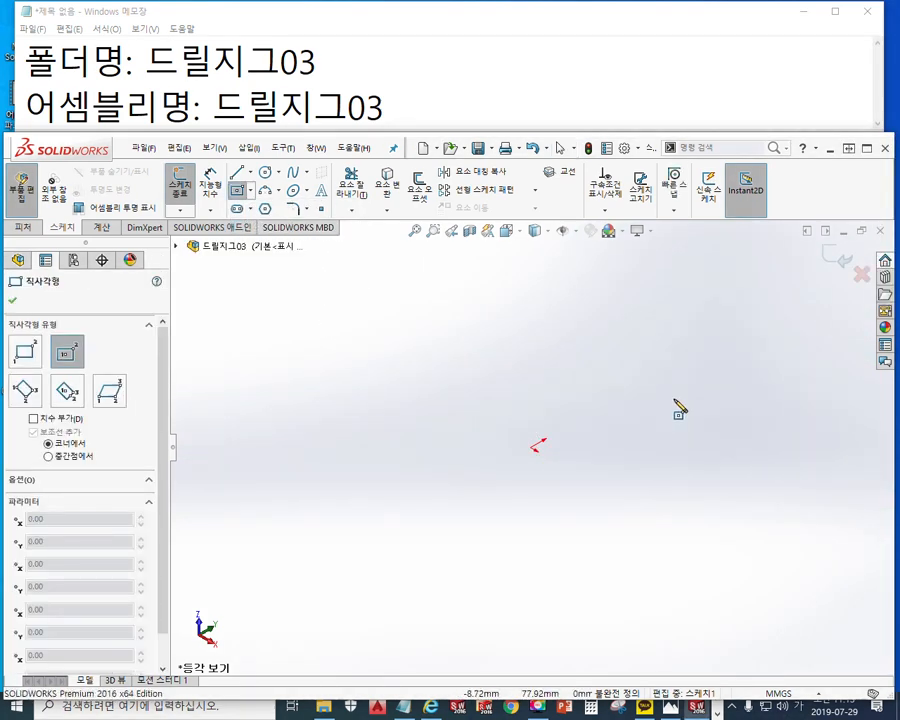
{"action": "left_click", "coordinate": [622, 378]}
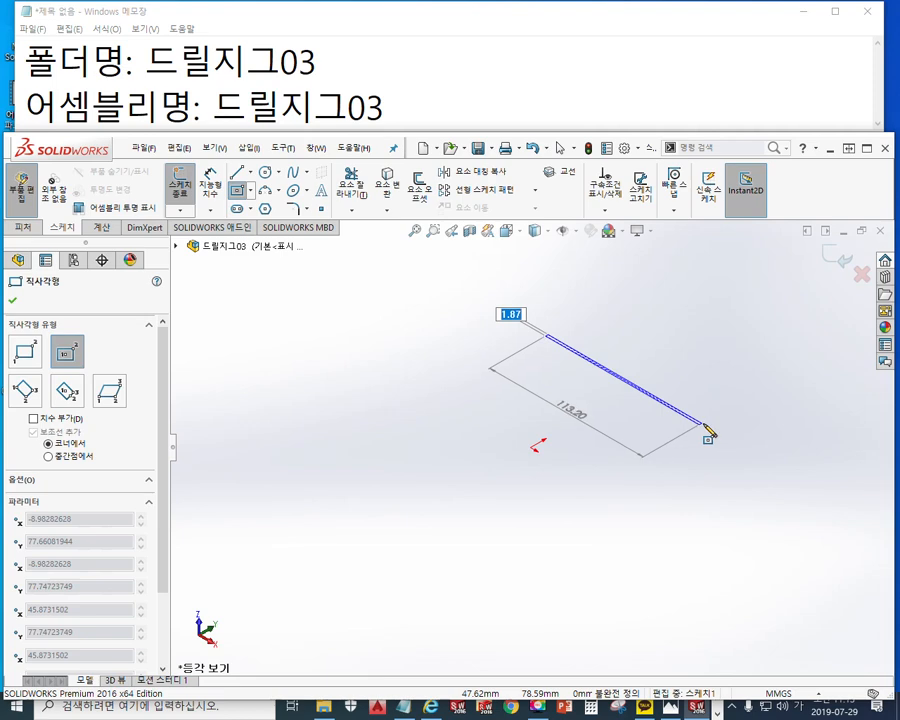
{"action": "left_click", "coordinate": [753, 401]}
{"action": "right_click", "coordinate": [704, 292]}
{"action": "left_click", "coordinate": [712, 300]}
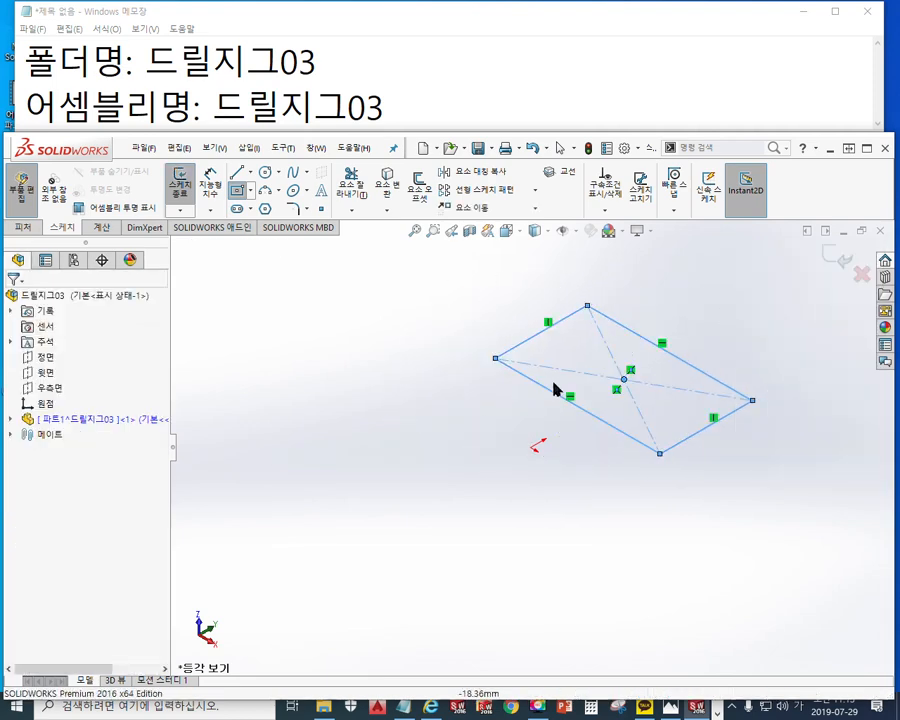
Make the rectangle's center point coincident with the origin of the part being edited.
{"action": "left_click", "coordinate": [24, 420]}
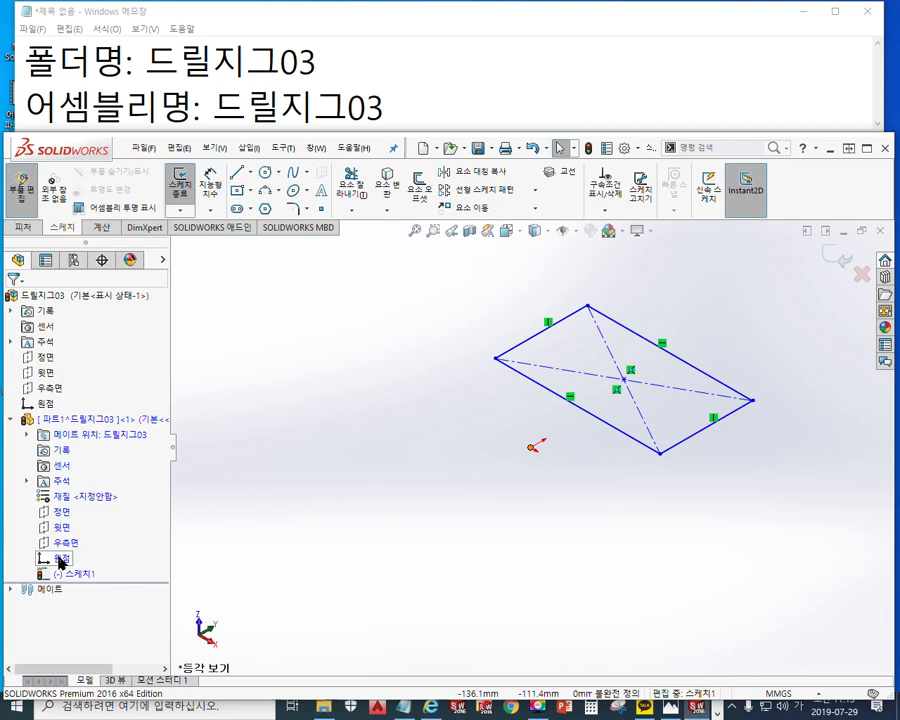
{"action": "left_click", "coordinate": [60, 560]}
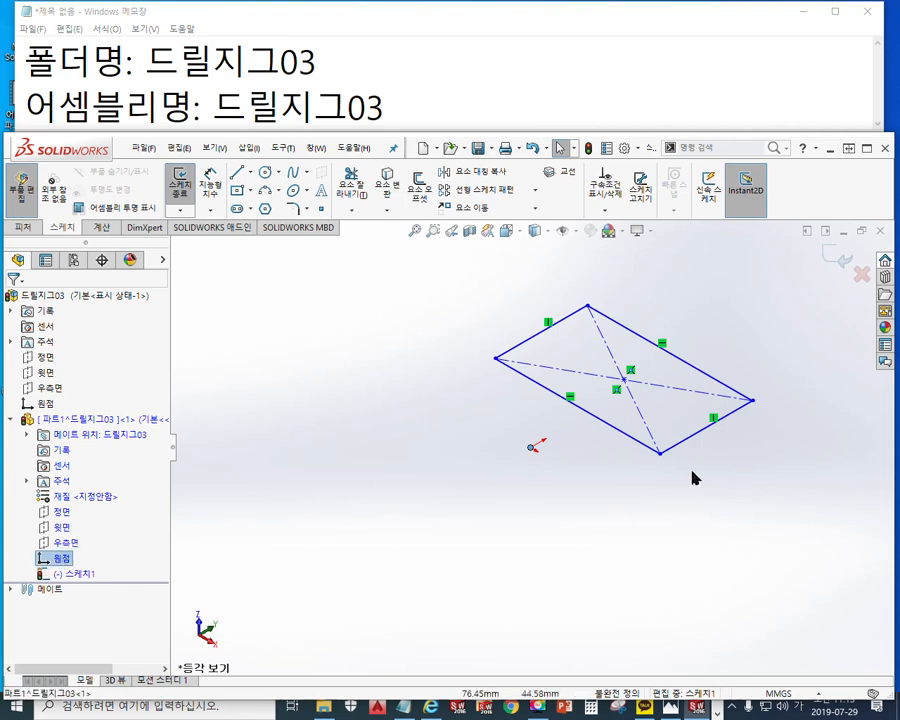
{"action": "left_click", "coordinate": [624, 380], "text": "ctrl"}
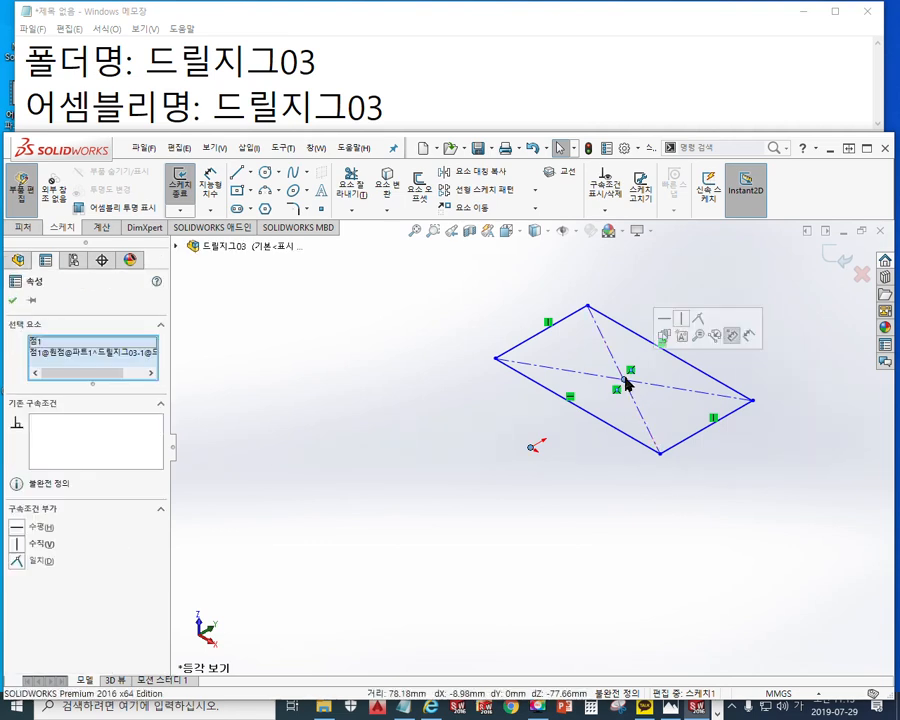
{"action": "left_click", "coordinate": [699, 320]}
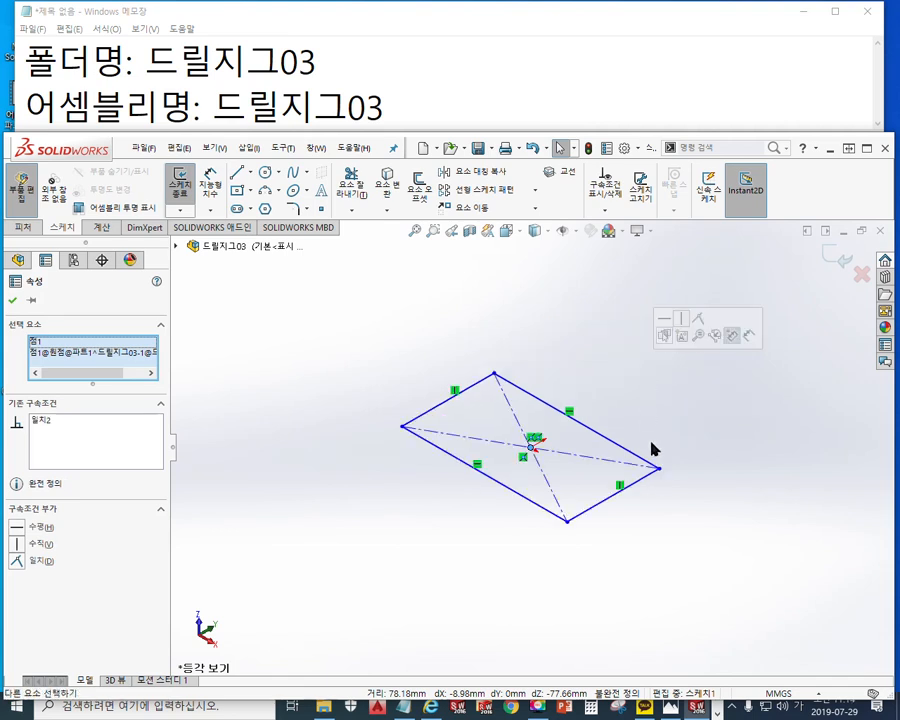
{"action": "key", "text": "Escape"}
{"action": "scroll", "coordinate": [650, 482], "scroll_direction": "down", "scroll_amount": 3}
{"action": "middle_click_drag", "start_coordinate": [490, 473], "coordinate": [540, 456], "text": "ctrl"}
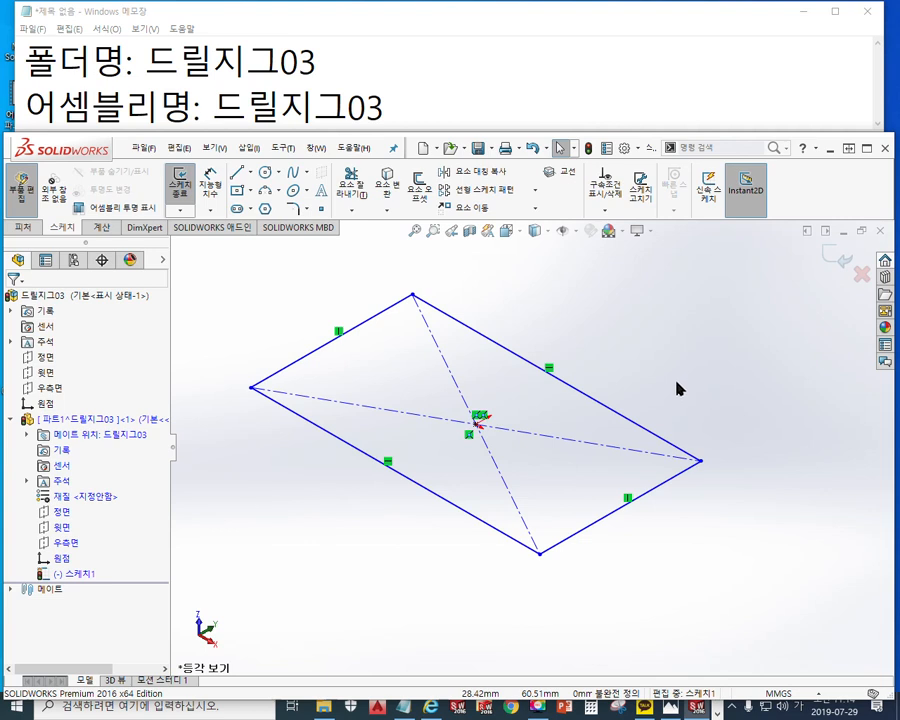
{"action": "key", "text": "F9"}
{"action": "left_click_drag", "start_coordinate": [378, 351], "coordinate": [566, 514]}
{"action": "mouse_move", "coordinate": [560, 469]}
{"action": "left_mouse_down"}
{"action": "mouse_move", "coordinate": [572, 514]}
{"action": "mouse_move", "coordinate": [537, 513]}
{"action": "left_mouse_up"}
{"action": "left_click_drag", "start_coordinate": [398, 346], "coordinate": [372, 369]}
{"action": "mouse_move", "coordinate": [439, 359]}
{"action": "left_mouse_down"}
{"action": "mouse_move", "coordinate": [430, 391]}
{"action": "mouse_move", "coordinate": [447, 367]}
{"action": "mouse_move", "coordinate": [479, 397]}
{"action": "mouse_move", "coordinate": [475, 377]}
{"action": "left_mouse_up"}
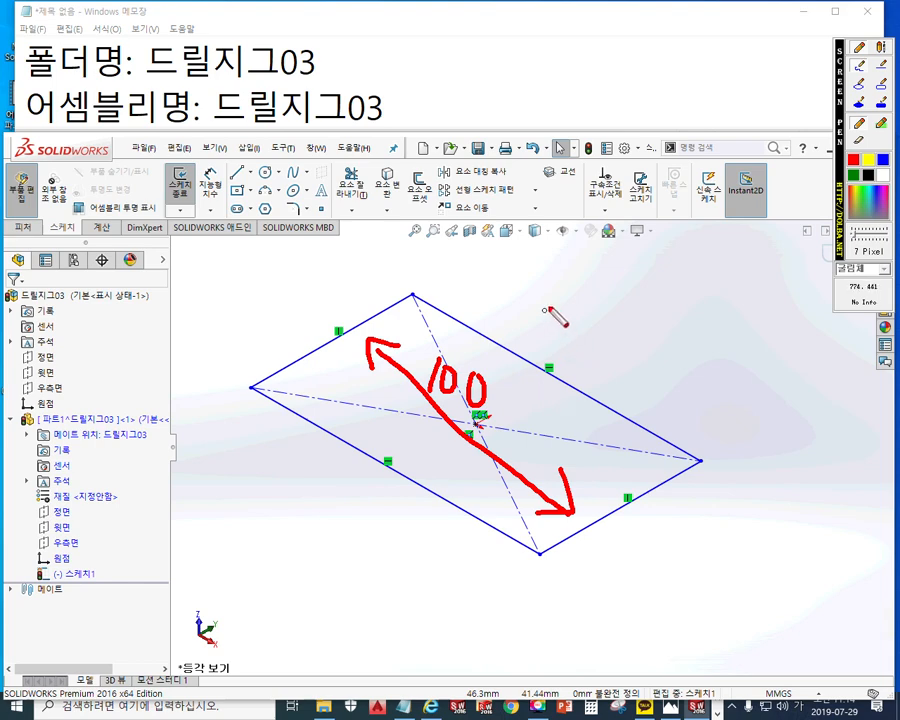
{"action": "key", "text": "Escape"}
Dimension the distance between the rectangle's two short sides with Smart Dimension and set it to 100 mm.
{"action": "right_click", "coordinate": [583, 308]}
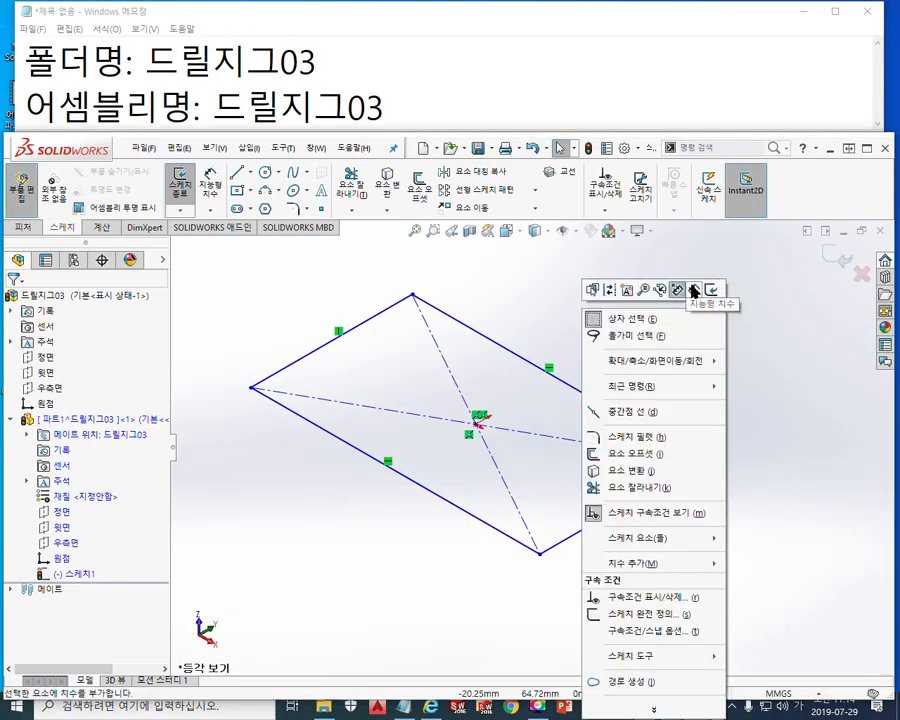
{"action": "left_click", "coordinate": [694, 290]}
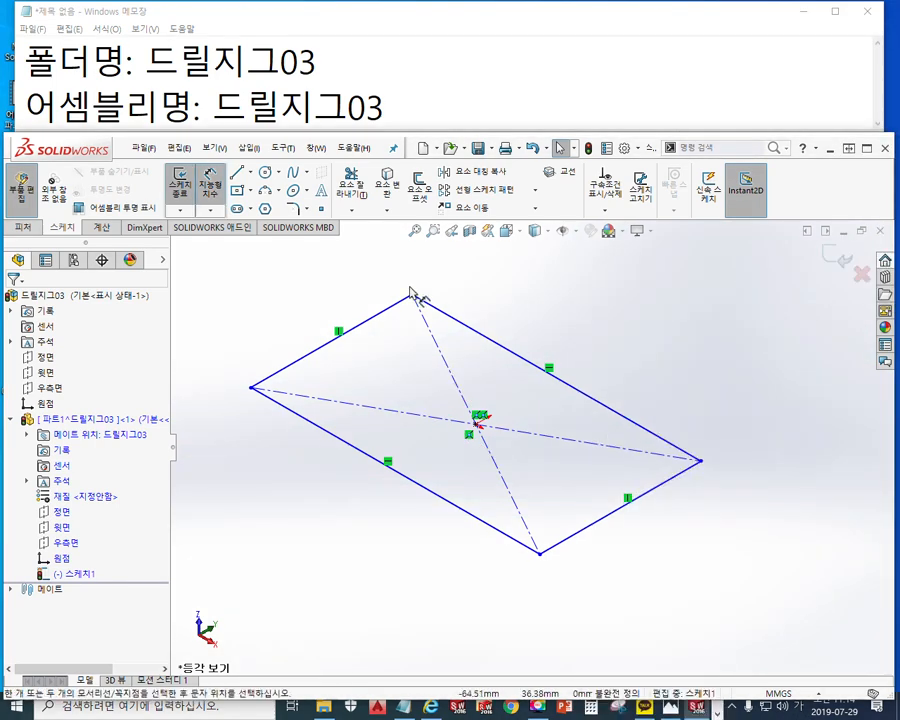
{"action": "left_click", "coordinate": [438, 334]}
{"action": "left_click", "coordinate": [645, 493]}
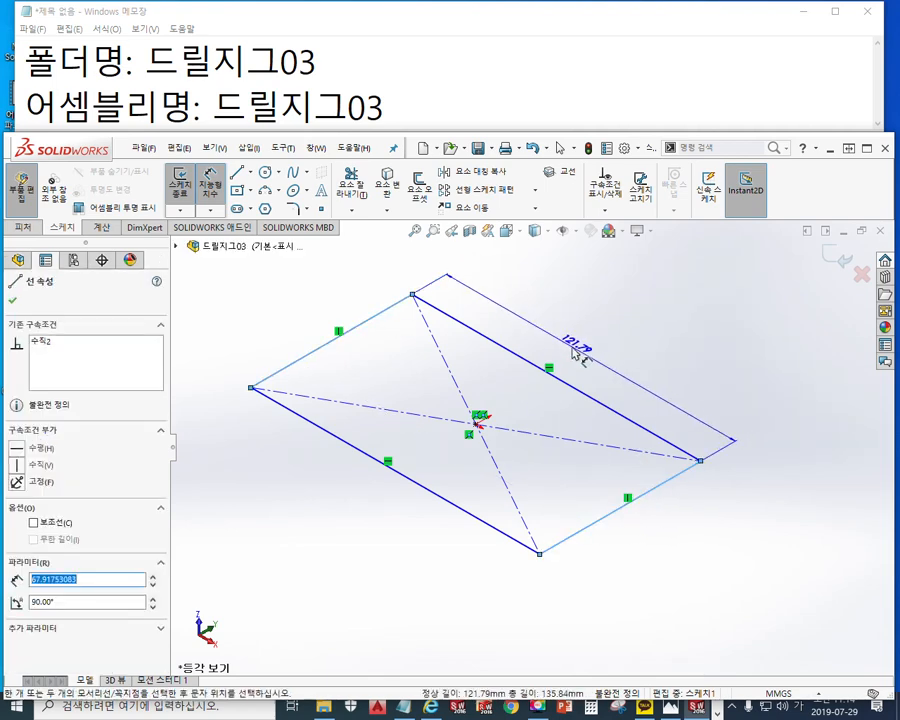
{"action": "left_click", "coordinate": [575, 352]}
{"action": "type", "text": "10"}
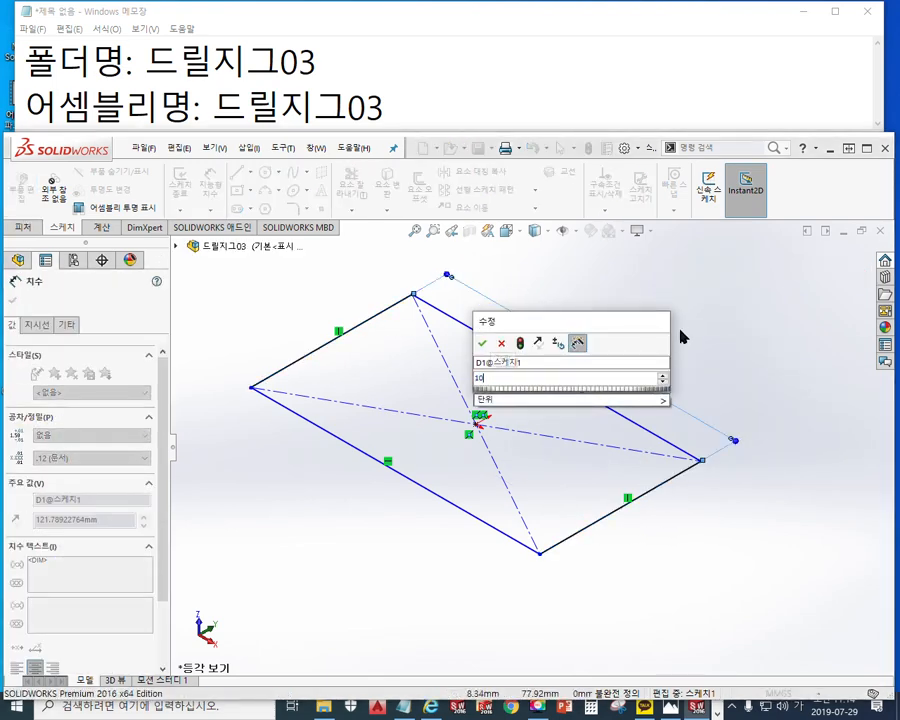
{"action": "type", "text": "0"}
{"action": "key", "text": "Return"}
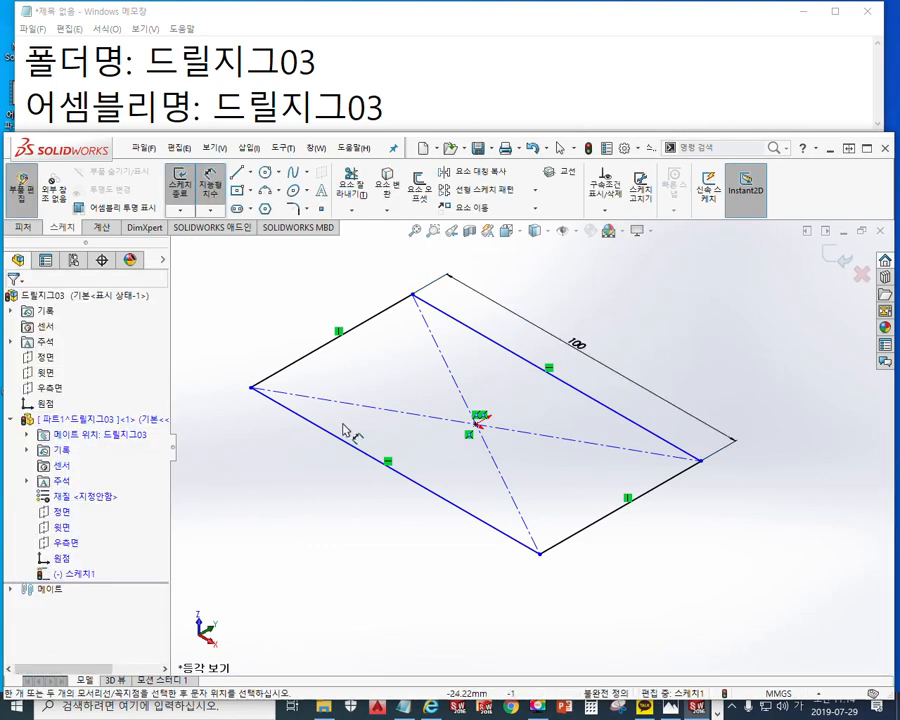
Dimension the distance between the rectangle's two long sides, set it to 80 mm and leave the dimension command.
{"action": "left_click", "coordinate": [340, 438]}
{"action": "left_click", "coordinate": [479, 332]}
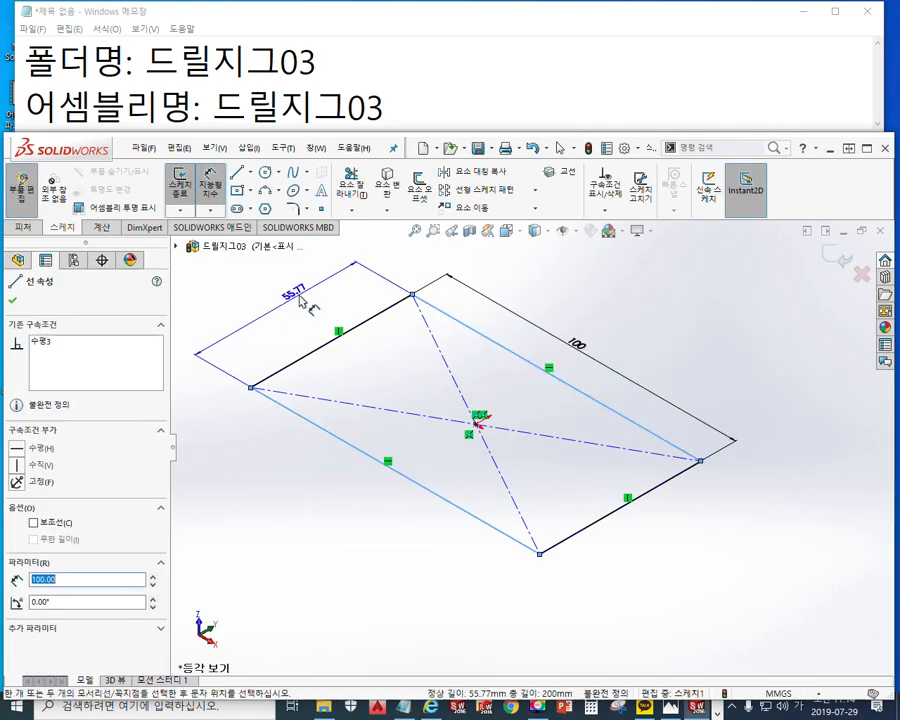
{"action": "left_click", "coordinate": [292, 304]}
{"action": "type", "text": "80"}
{"action": "key", "text": "Return"}
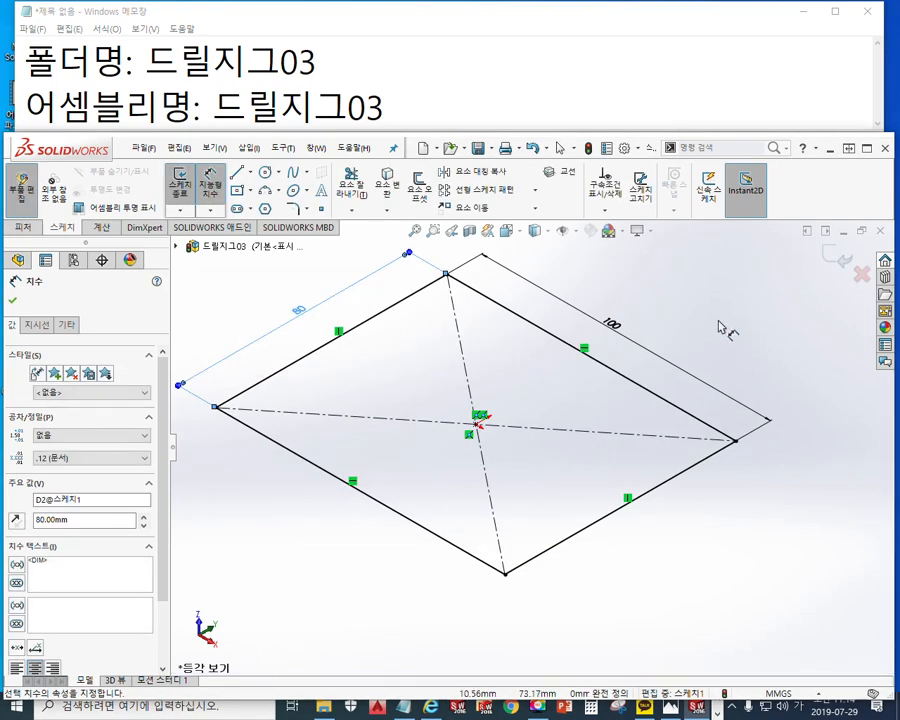
{"action": "left_click", "coordinate": [705, 292]}
{"action": "right_click", "coordinate": [703, 288]}
{"action": "left_click", "coordinate": [745, 347]}
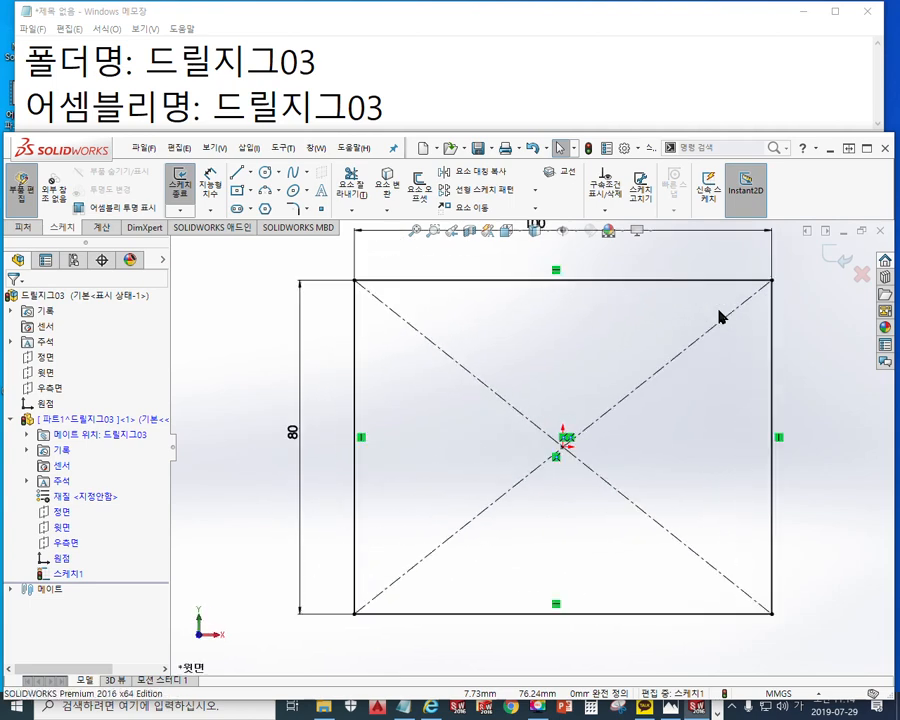
{"action": "scroll", "coordinate": [689, 312], "scroll_direction": "up", "scroll_amount": 2}
{"action": "mouse_move", "coordinate": [685, 350]}
{"action": "middle_mouse_down", "text": "ctrl"}
{"action": "mouse_move", "coordinate": [600, 372]}
{"action": "mouse_move", "coordinate": [627, 366]}
{"action": "middle_mouse_up", "text": "ctrl"}
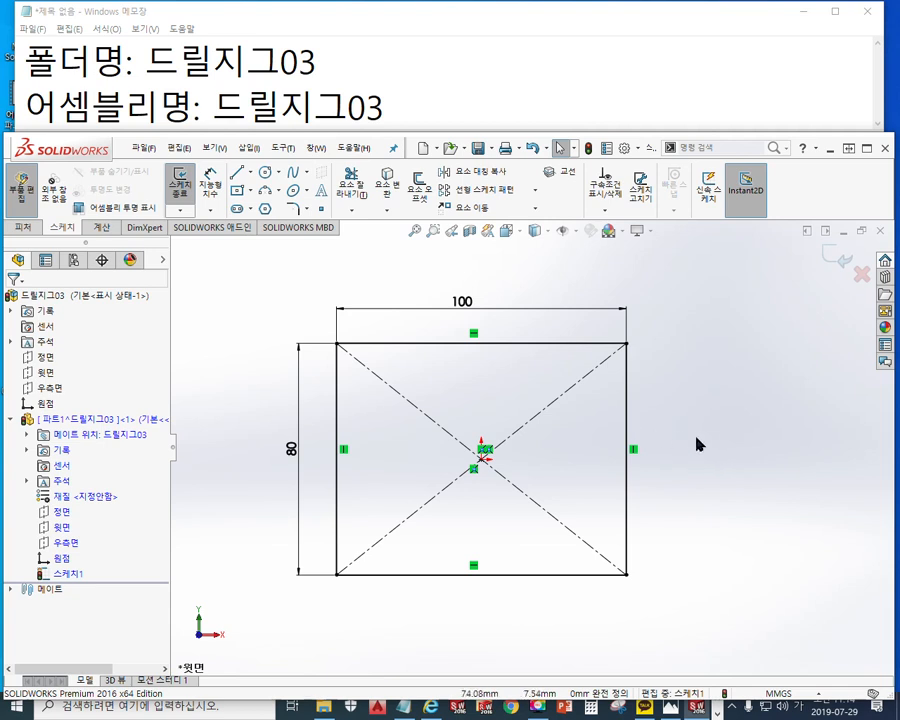
{"action": "mouse_move", "coordinate": [450, 603]}
{"action": "left_mouse_down"}
{"action": "mouse_move", "coordinate": [444, 528]}
{"action": "mouse_move", "coordinate": [516, 530]}
{"action": "mouse_move", "coordinate": [518, 612]}
{"action": "left_mouse_up"}
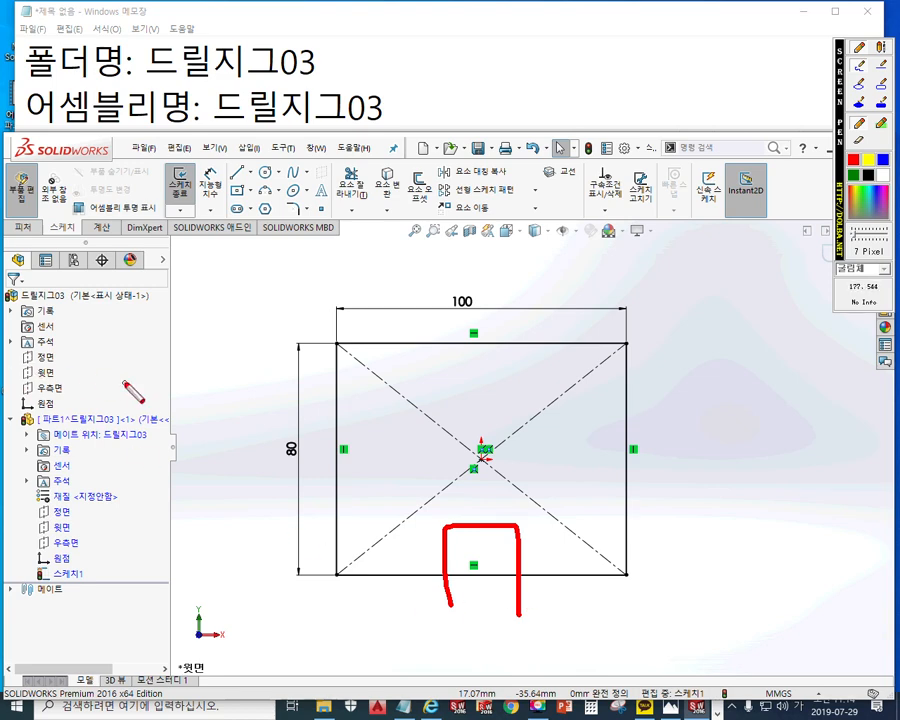
{"action": "key", "text": "Escape"}
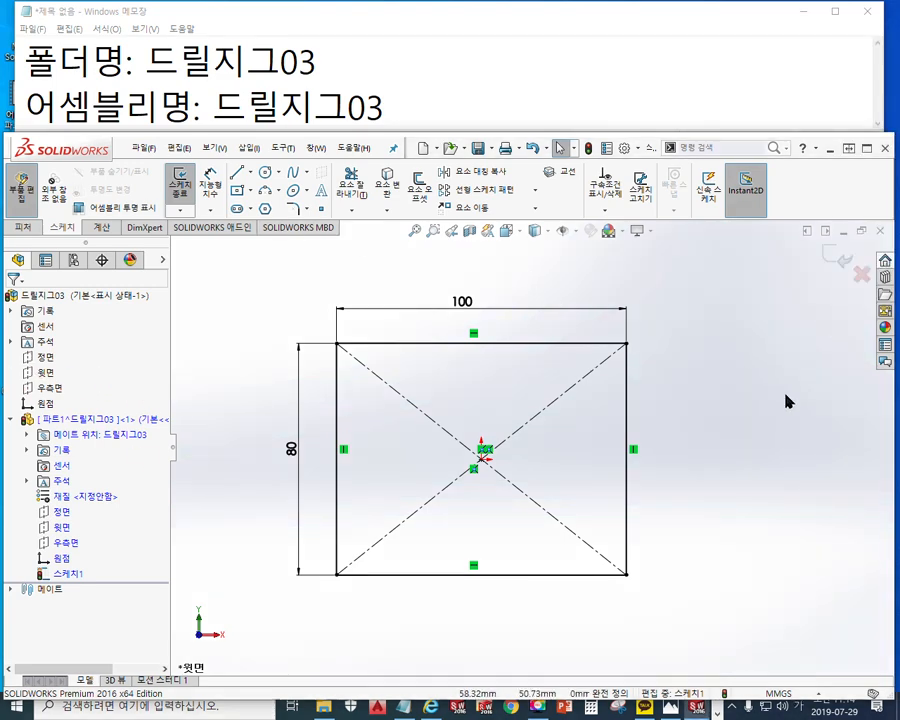
Switch to the jig's reference drawing in Photos, rotate it three quarter turns and examine the slotted base plate's plan view.
{"action": "mouse_move", "coordinate": [0, 128]}
{"action": "left_mouse_down"}
{"action": "mouse_move", "coordinate": [169, 146]}
{"action": "mouse_move", "coordinate": [177, 201]}
{"action": "left_mouse_up"}
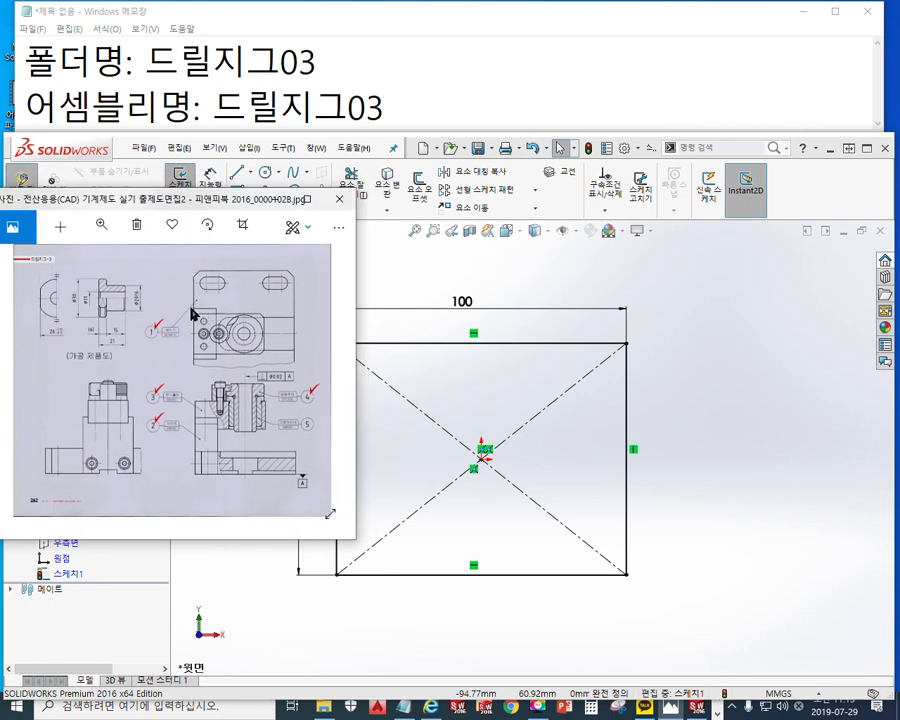
{"action": "left_click", "coordinate": [209, 228]}
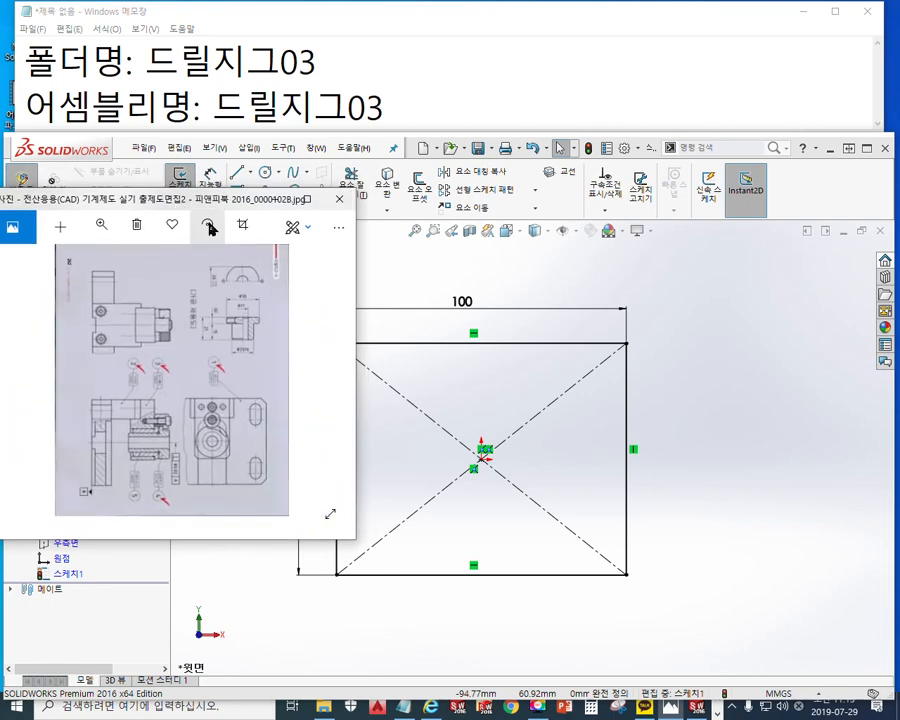
{"action": "left_click", "coordinate": [209, 228]}
{"action": "left_click", "coordinate": [208, 227]}
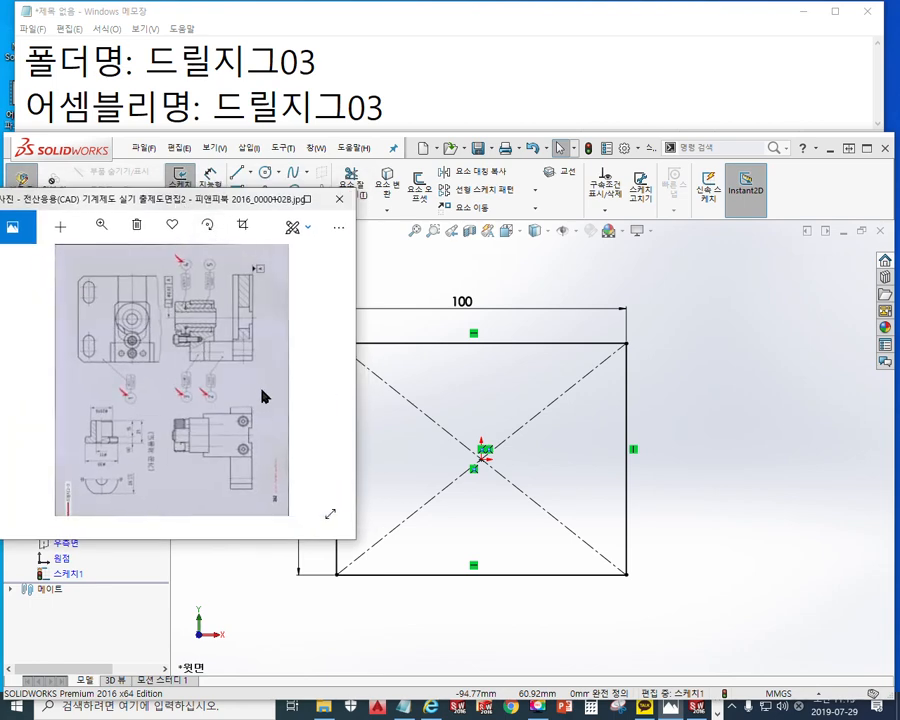
{"action": "scroll", "coordinate": [122, 355], "scroll_direction": "up", "scroll_amount": 5}
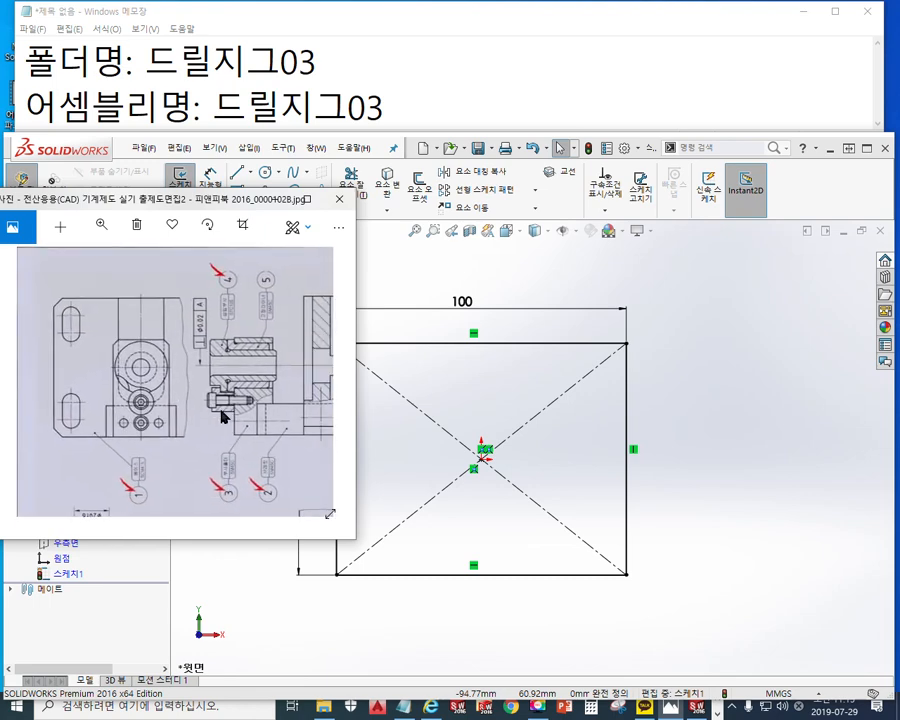
{"action": "scroll", "coordinate": [170, 376], "scroll_direction": "up", "scroll_amount": 2}
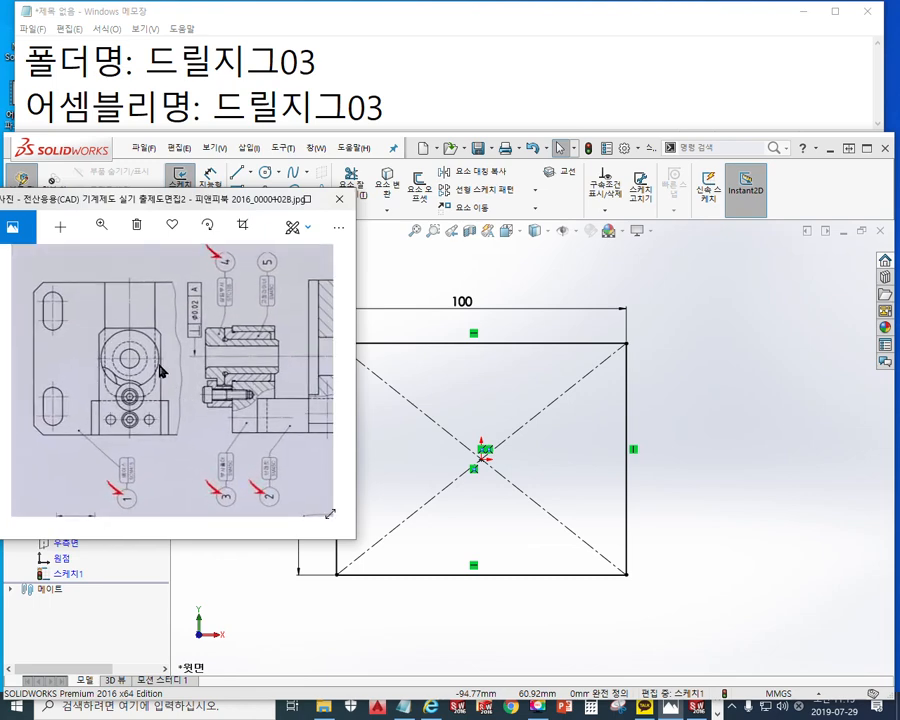
{"action": "left_click_drag", "start_coordinate": [154, 371], "coordinate": [278, 368]}
{"action": "scroll", "coordinate": [118, 346], "scroll_direction": "up", "scroll_amount": 3}
{"action": "mouse_move", "coordinate": [173, 330]}
{"action": "left_mouse_down"}
{"action": "mouse_move", "coordinate": [188, 362]}
{"action": "mouse_move", "coordinate": [239, 409]}
{"action": "mouse_move", "coordinate": [241, 370]}
{"action": "left_mouse_up"}
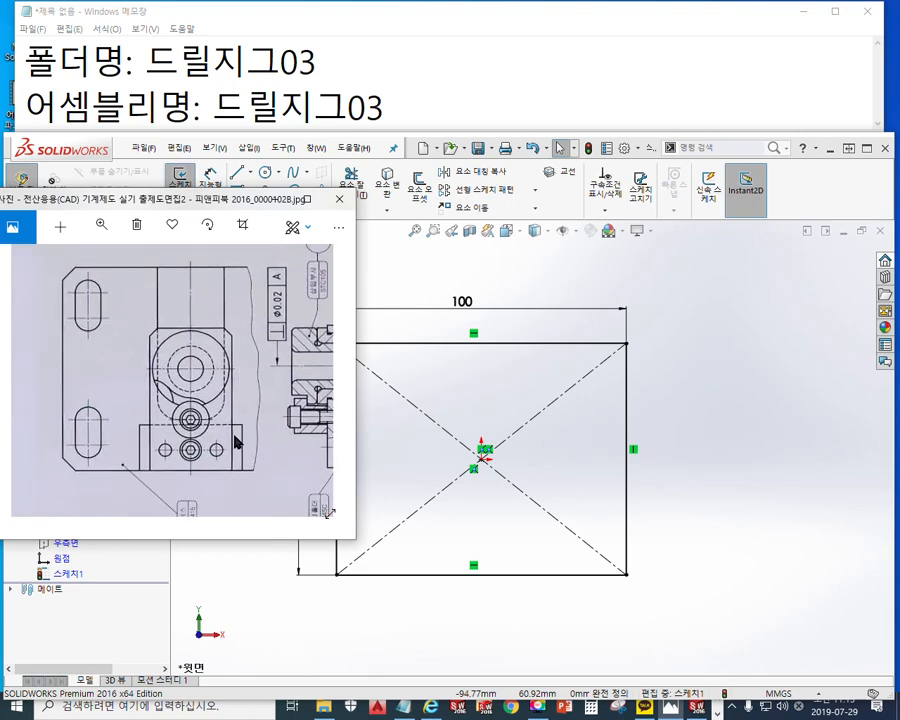
{"action": "key", "text": "F12"}
{"action": "left_click_drag", "start_coordinate": [137, 423], "coordinate": [132, 475]}
{"action": "mouse_move", "coordinate": [136, 424]}
{"action": "left_mouse_down"}
{"action": "mouse_move", "coordinate": [246, 432]}
{"action": "mouse_move", "coordinate": [247, 478]}
{"action": "left_mouse_up"}
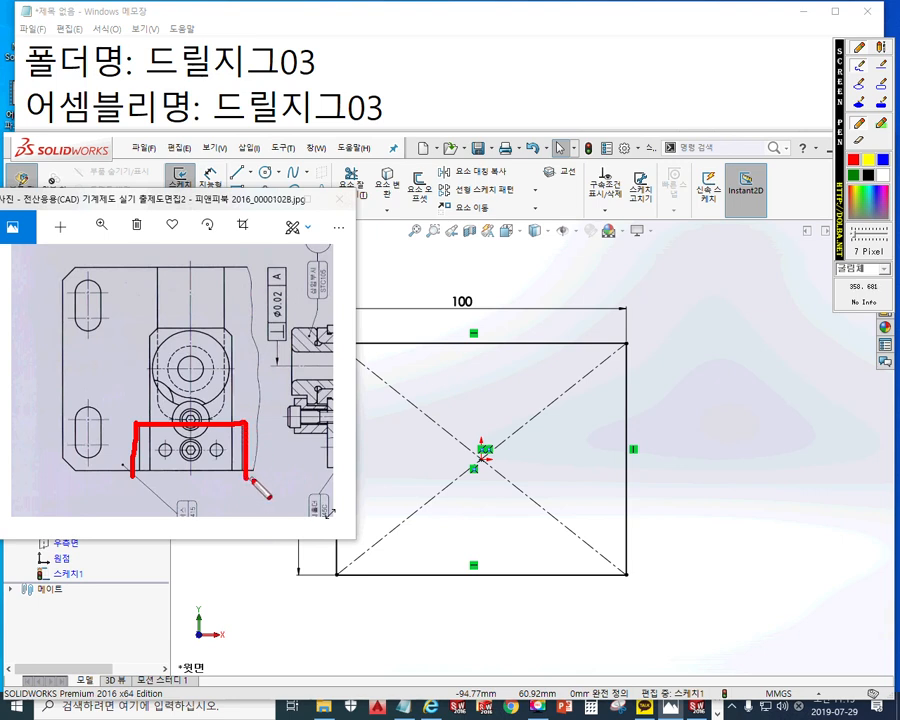
{"action": "left_click_drag", "start_coordinate": [139, 490], "coordinate": [140, 520]}
{"action": "left_click_drag", "start_coordinate": [242, 490], "coordinate": [245, 518]}
{"action": "mouse_move", "coordinate": [142, 510]}
{"action": "left_mouse_down"}
{"action": "mouse_move", "coordinate": [248, 515]}
{"action": "mouse_move", "coordinate": [158, 523]}
{"action": "left_mouse_up"}
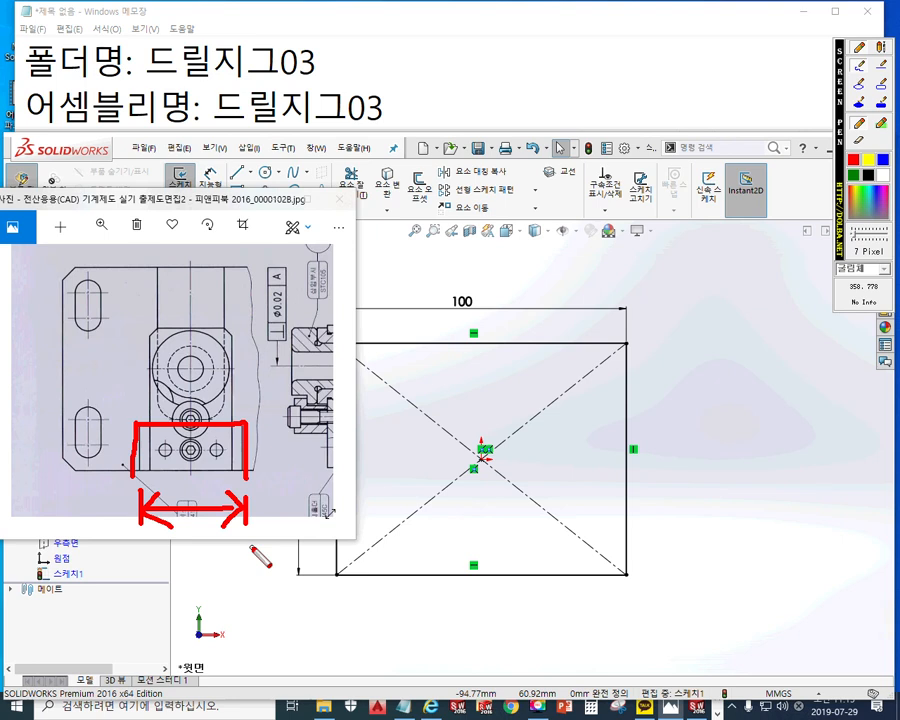
{"action": "mouse_move", "coordinate": [180, 528]}
{"action": "left_mouse_down"}
{"action": "mouse_move", "coordinate": [193, 553]}
{"action": "mouse_move", "coordinate": [185, 570]}
{"action": "mouse_move", "coordinate": [212, 542]}
{"action": "mouse_move", "coordinate": [208, 534]}
{"action": "left_mouse_up"}
{"action": "mouse_move", "coordinate": [253, 425]}
{"action": "left_mouse_down"}
{"action": "mouse_move", "coordinate": [280, 425]}
{"action": "mouse_move", "coordinate": [281, 463]}
{"action": "mouse_move", "coordinate": [268, 468]}
{"action": "mouse_move", "coordinate": [268, 428]}
{"action": "mouse_move", "coordinate": [277, 441]}
{"action": "mouse_move", "coordinate": [268, 473]}
{"action": "left_mouse_up"}
{"action": "left_click_drag", "start_coordinate": [268, 473], "coordinate": [278, 461]}
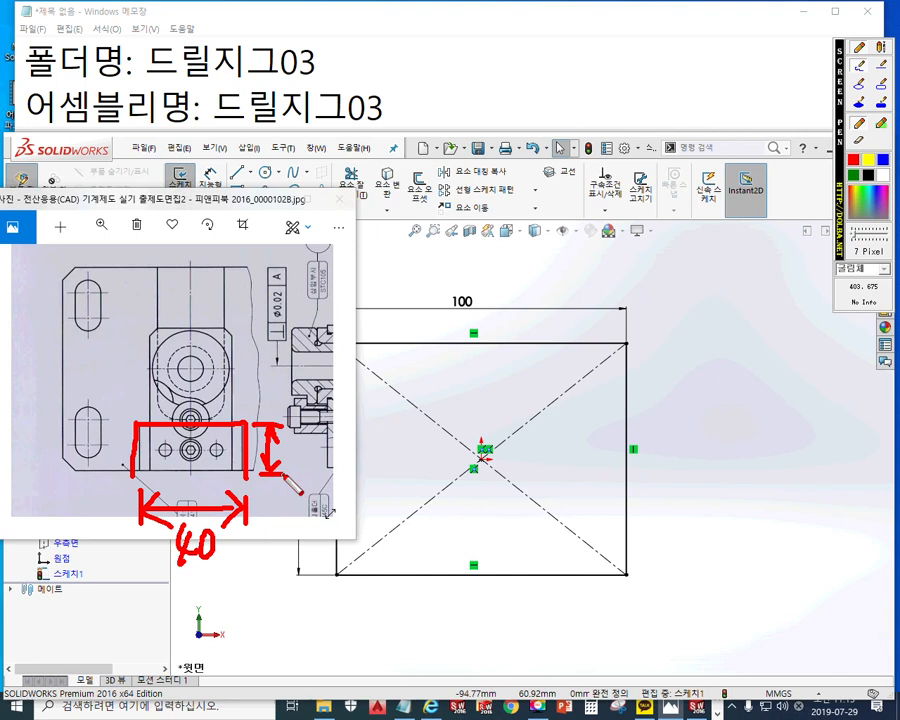
{"action": "mouse_move", "coordinate": [291, 453]}
{"action": "left_mouse_down"}
{"action": "mouse_move", "coordinate": [296, 471]}
{"action": "mouse_move", "coordinate": [321, 438]}
{"action": "left_mouse_up"}
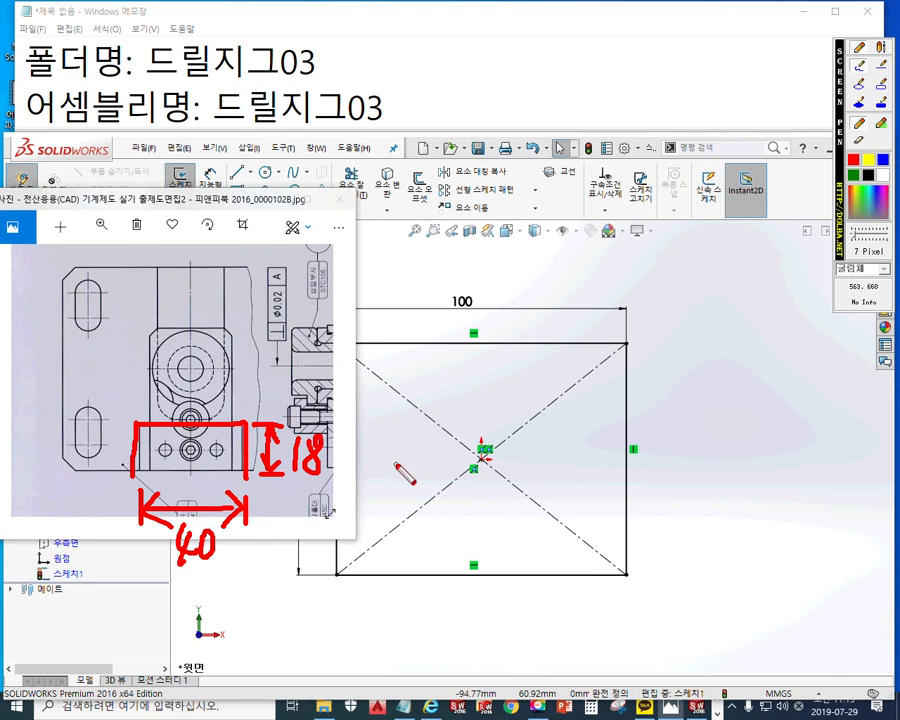
{"action": "mouse_move", "coordinate": [441, 606]}
{"action": "left_mouse_down"}
{"action": "mouse_move", "coordinate": [442, 536]}
{"action": "mouse_move", "coordinate": [556, 533]}
{"action": "mouse_move", "coordinate": [553, 610]}
{"action": "mouse_move", "coordinate": [448, 602]}
{"action": "left_mouse_up"}
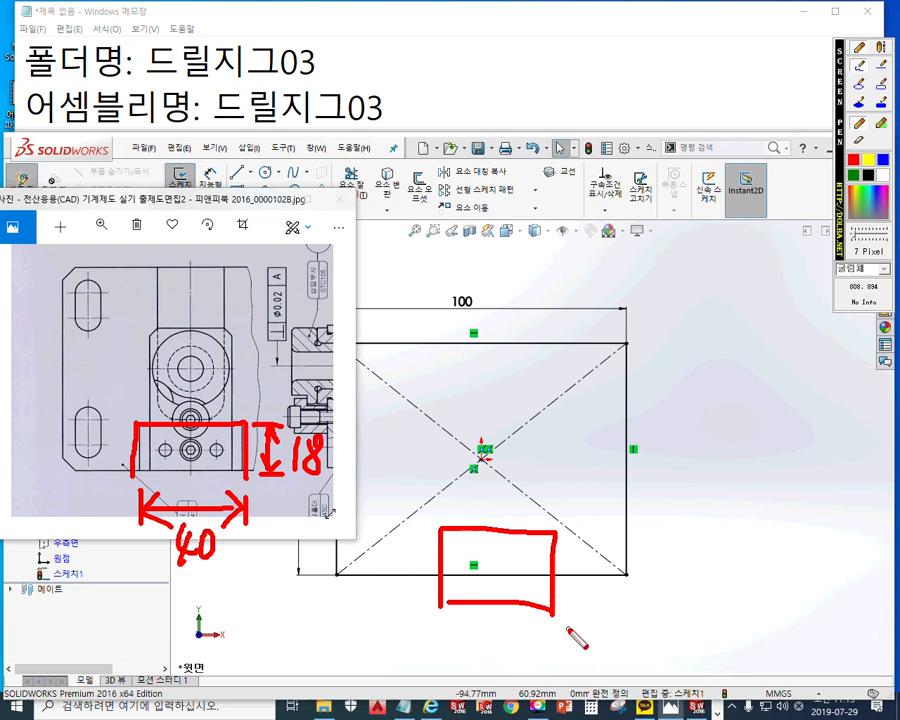
{"action": "mouse_move", "coordinate": [207, 414]}
{"action": "left_mouse_down"}
{"action": "mouse_move", "coordinate": [430, 384]}
{"action": "mouse_move", "coordinate": [472, 476]}
{"action": "mouse_move", "coordinate": [453, 510]}
{"action": "left_mouse_up"}
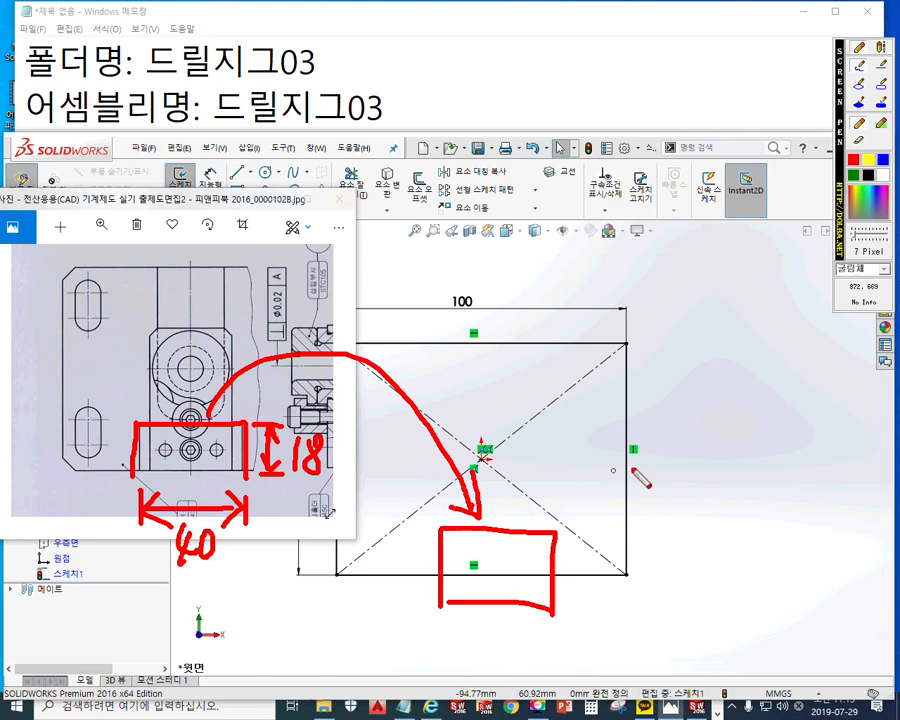
Sketch a corner rectangle about 42 by 30 mm straddling the plate outline's lower edge near its middle.
{"action": "key", "text": "Escape"}
{"action": "left_click", "coordinate": [677, 447]}
{"action": "right_click_drag", "start_coordinate": [681, 407], "coordinate": [682, 490]}
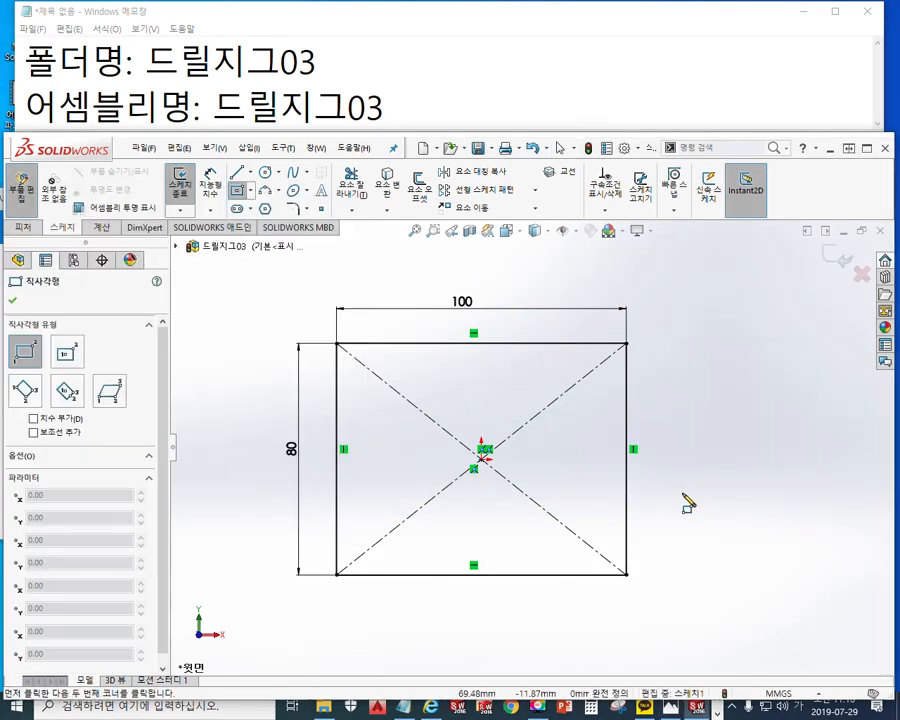
{"action": "left_click", "coordinate": [437, 536]}
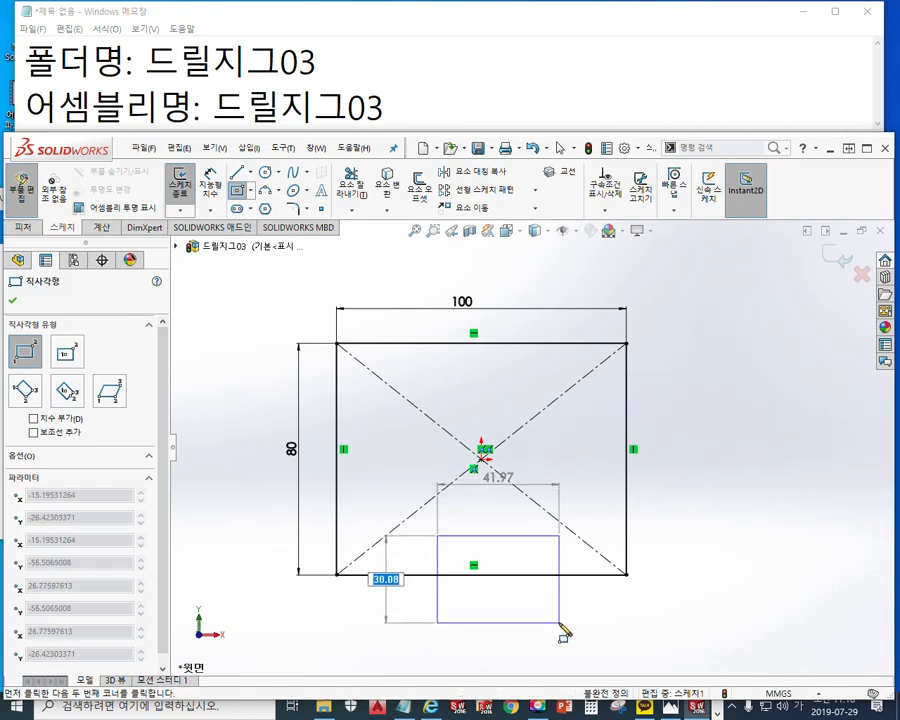
{"action": "left_click", "coordinate": [559, 623]}
{"action": "right_click", "coordinate": [728, 402]}
{"action": "left_click", "coordinate": [740, 406]}
{"action": "scroll", "coordinate": [610, 360], "scroll_direction": "down", "scroll_amount": 5}
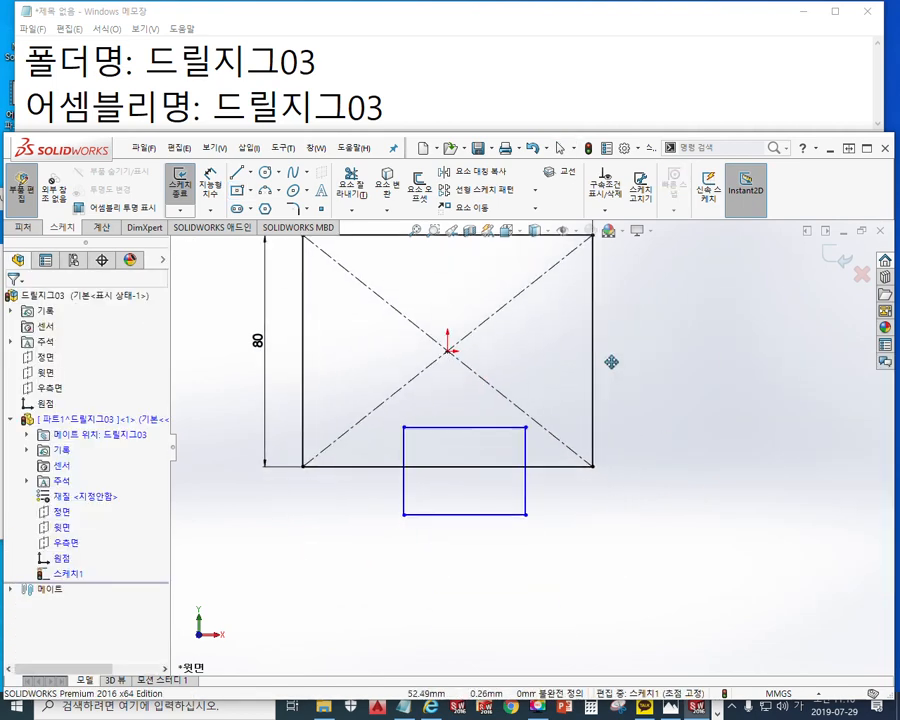
{"action": "mouse_move", "coordinate": [548, 374]}
{"action": "middle_mouse_down", "text": "ctrl"}
{"action": "mouse_move", "coordinate": [553, 400]}
{"action": "mouse_move", "coordinate": [558, 387]}
{"action": "middle_mouse_up", "text": "ctrl"}
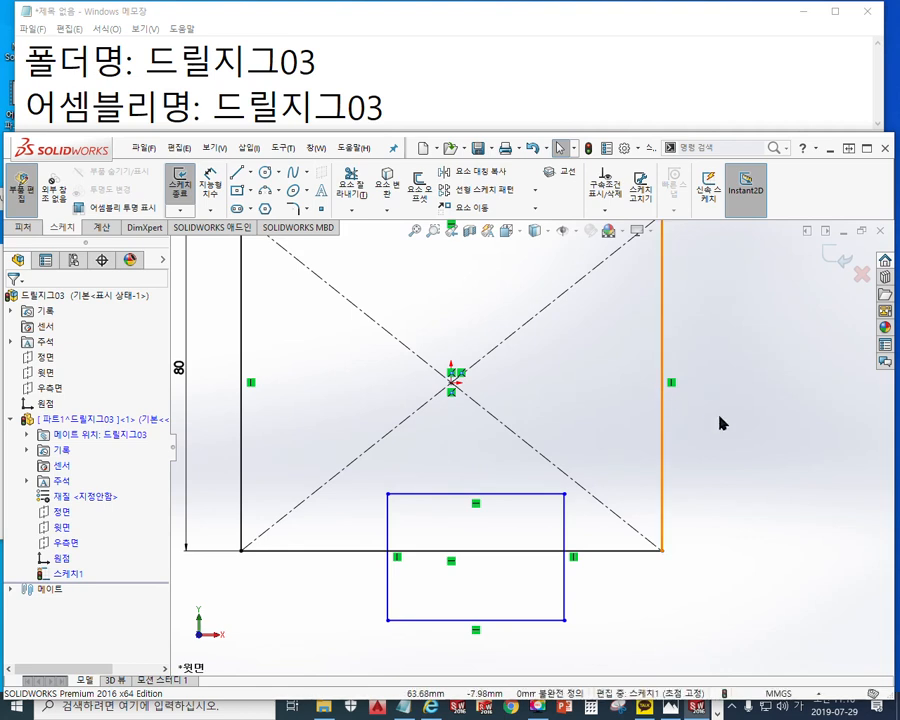
{"action": "left_click", "coordinate": [249, 173]}
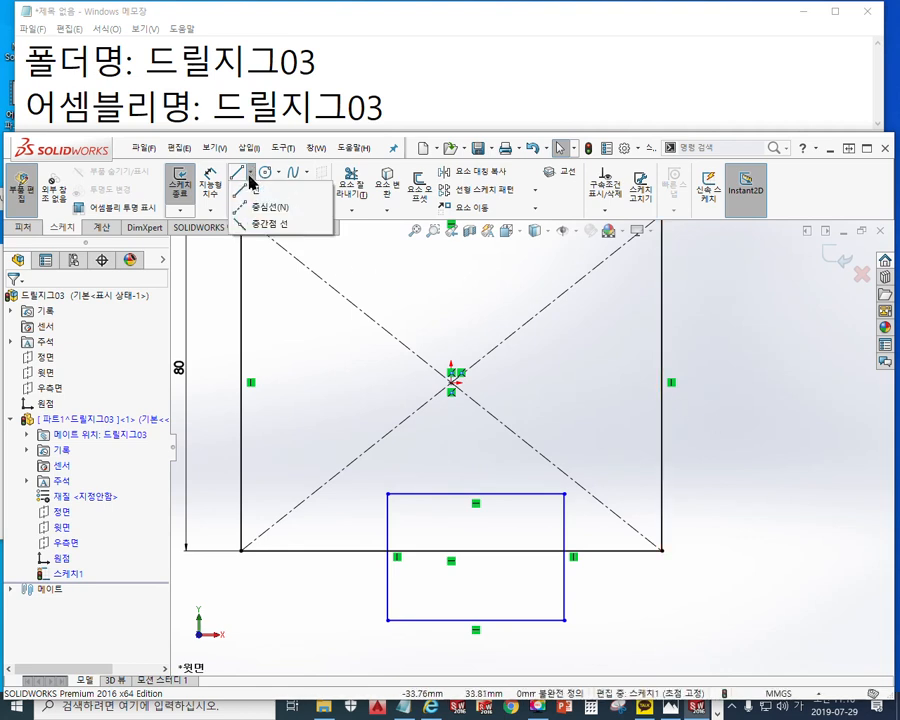
{"action": "key", "text": "F12"}
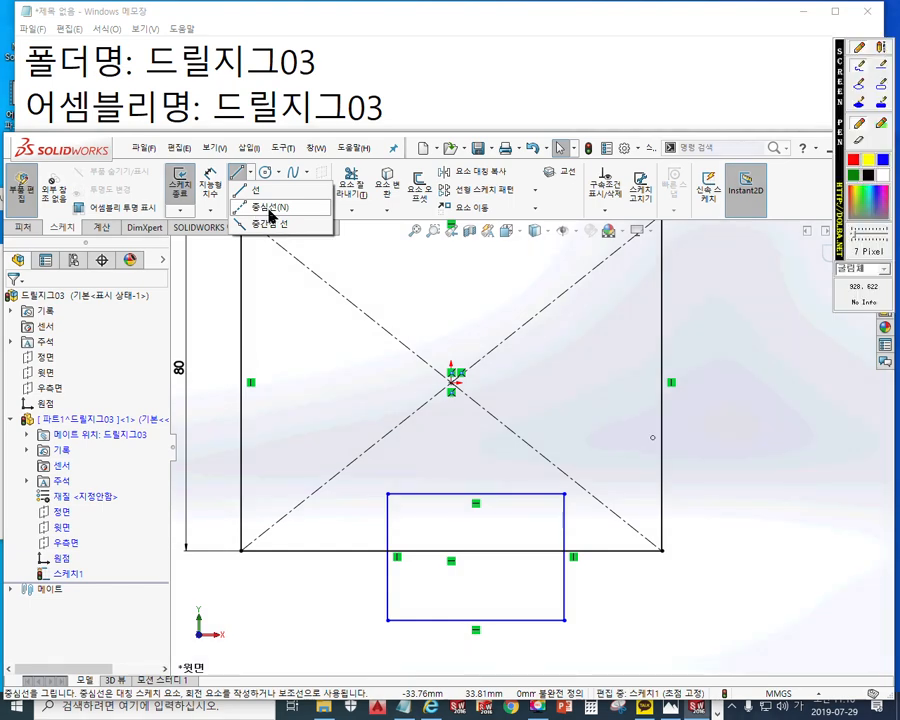
{"action": "left_click", "coordinate": [274, 206]}
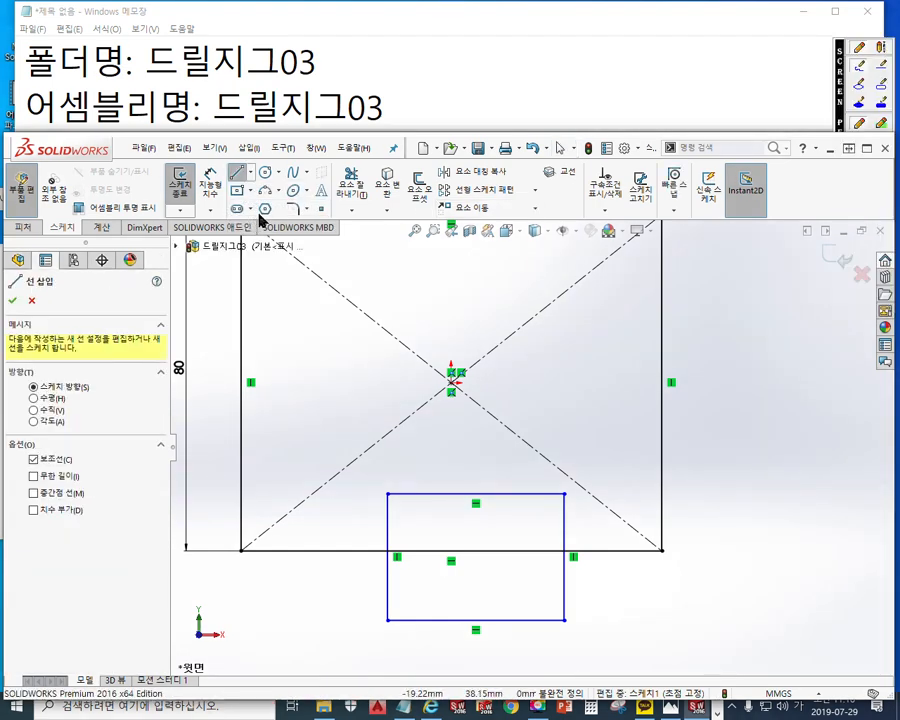
{"action": "left_click", "coordinate": [842, 98]}
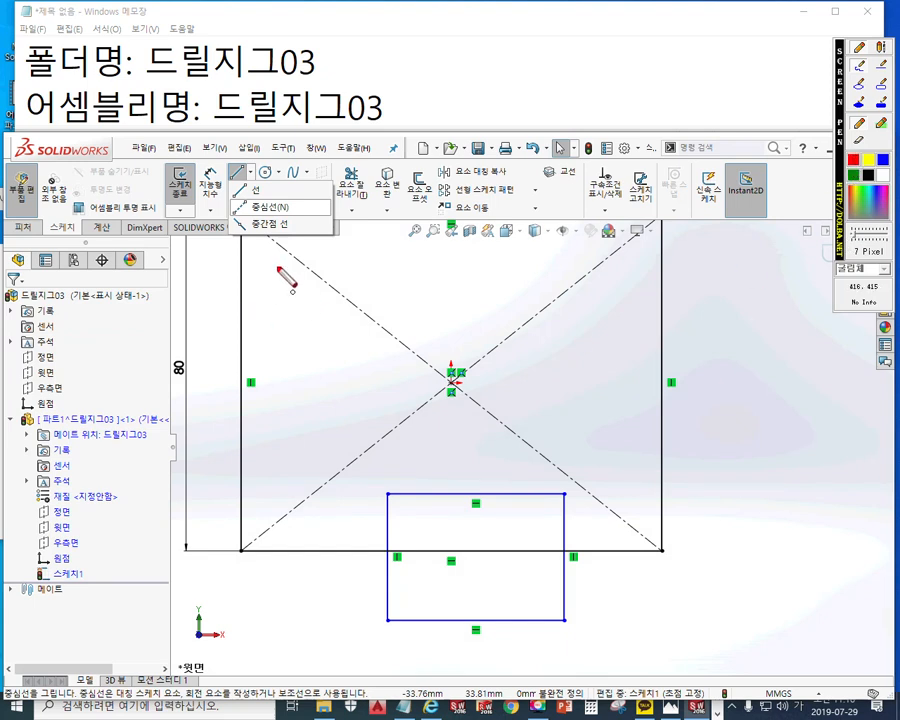
{"action": "mouse_move", "coordinate": [316, 208]}
{"action": "left_mouse_down"}
{"action": "mouse_move", "coordinate": [232, 222]}
{"action": "mouse_move", "coordinate": [292, 197]}
{"action": "mouse_move", "coordinate": [304, 217]}
{"action": "left_mouse_up"}
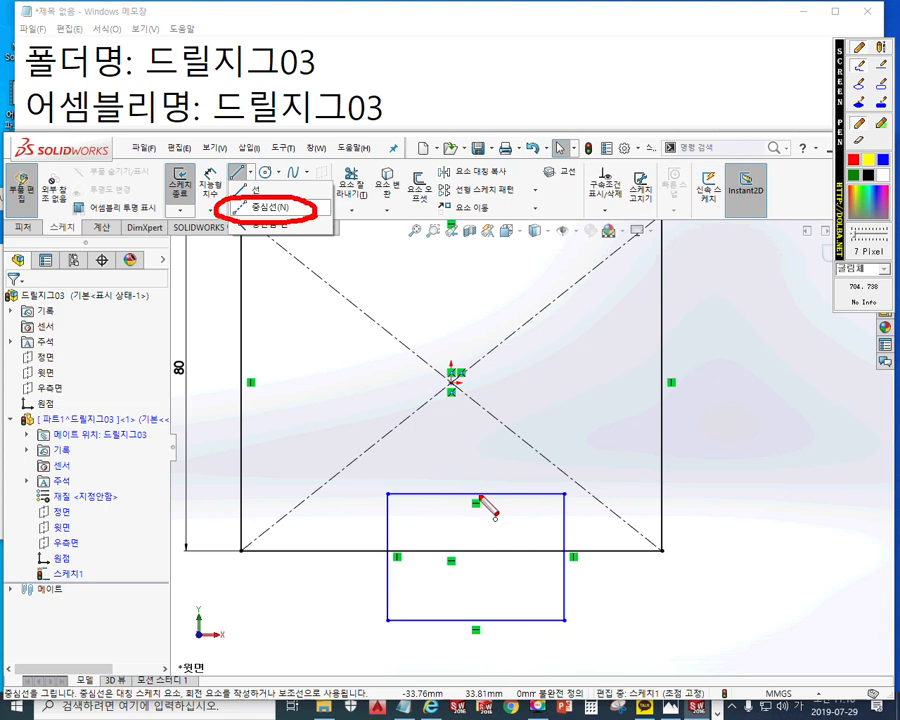
{"action": "mouse_move", "coordinate": [473, 484]}
{"action": "left_mouse_down"}
{"action": "mouse_move", "coordinate": [474, 510]}
{"action": "mouse_move", "coordinate": [489, 484]}
{"action": "mouse_move", "coordinate": [471, 479]}
{"action": "mouse_move", "coordinate": [490, 516]}
{"action": "left_mouse_up"}
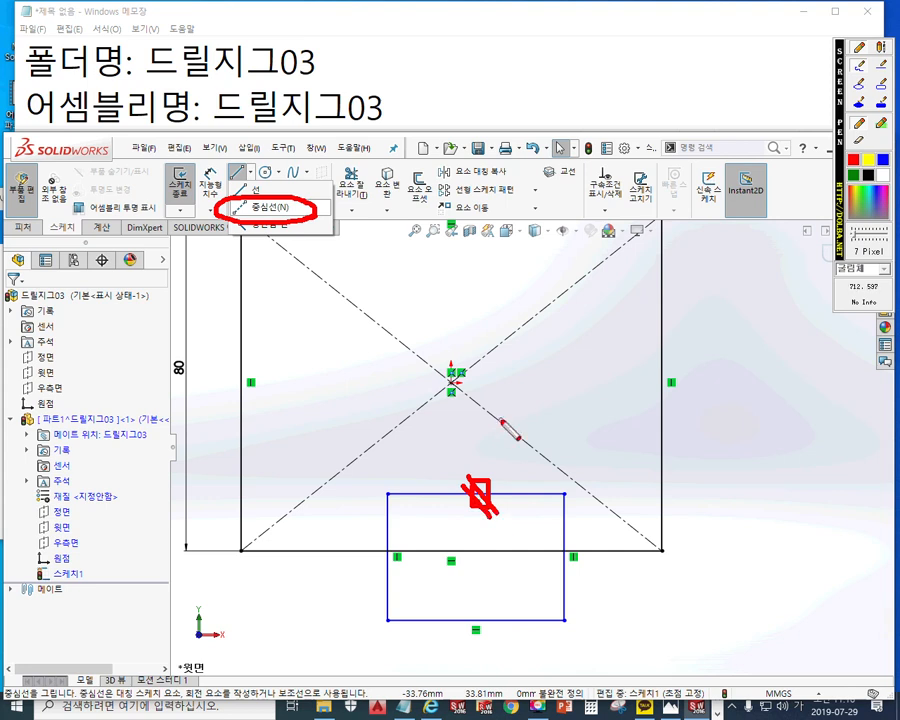
{"action": "left_click_drag", "start_coordinate": [480, 384], "coordinate": [480, 408]}
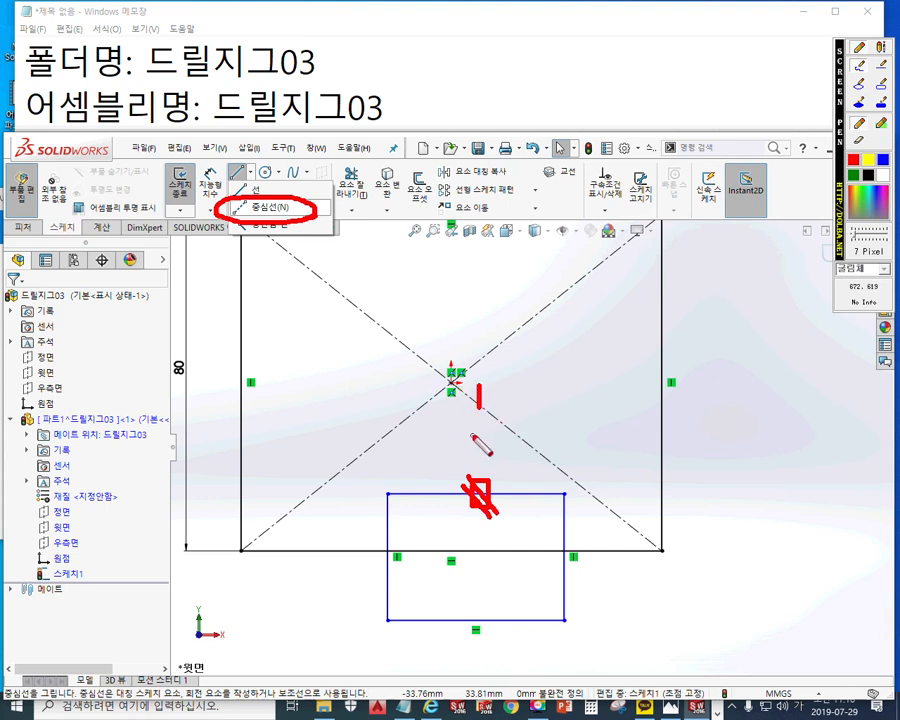
{"action": "left_click", "coordinate": [480, 435]}
{"action": "left_click_drag", "start_coordinate": [480, 453], "coordinate": [481, 493]}
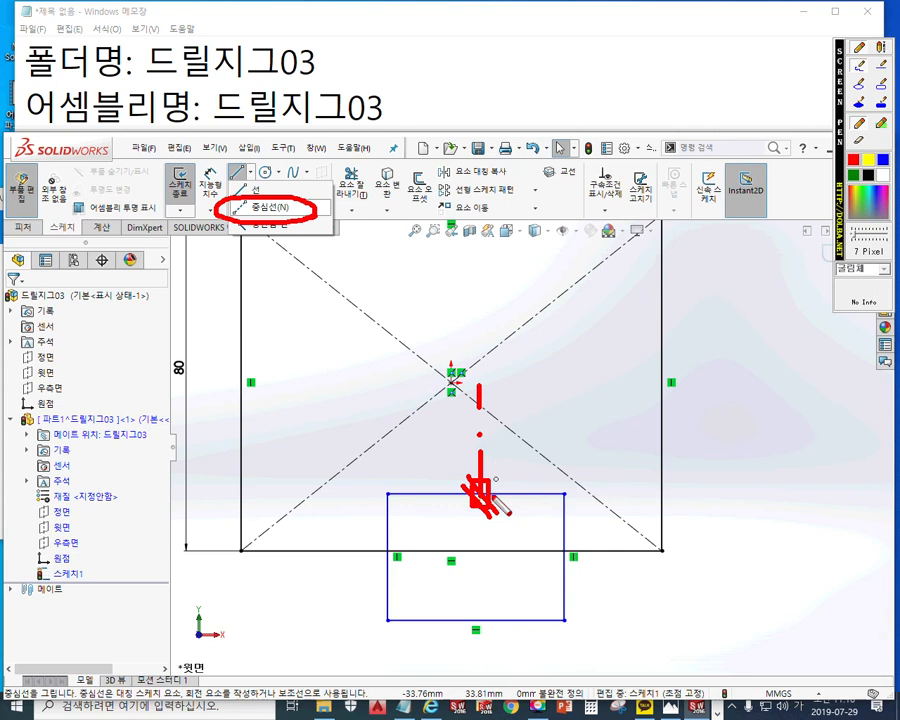
{"action": "left_click_drag", "start_coordinate": [508, 466], "coordinate": [516, 492]}
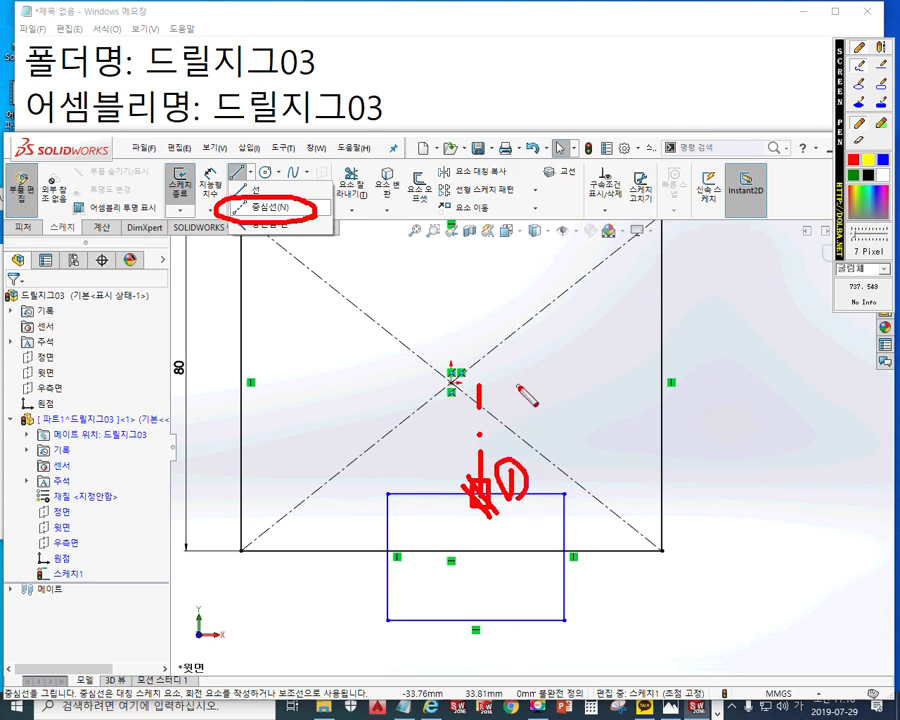
{"action": "left_click_drag", "start_coordinate": [503, 384], "coordinate": [528, 395]}
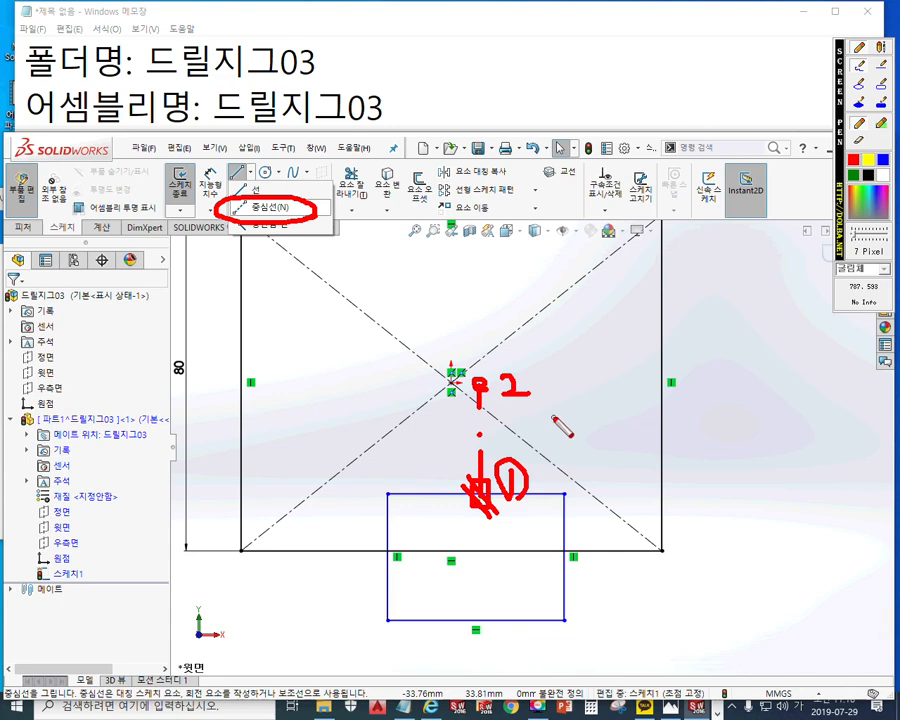
Draw a vertical centerline upward from the midpoint of the small rectangle's upper edge and leave the line command.
{"action": "left_click", "coordinate": [265, 207]}
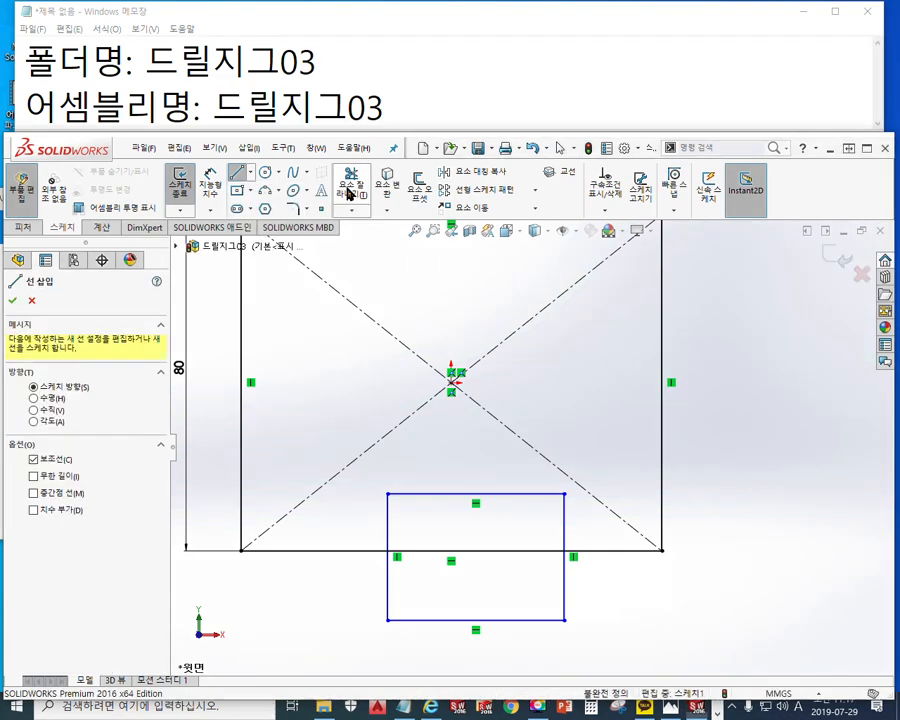
{"action": "left_click", "coordinate": [251, 180]}
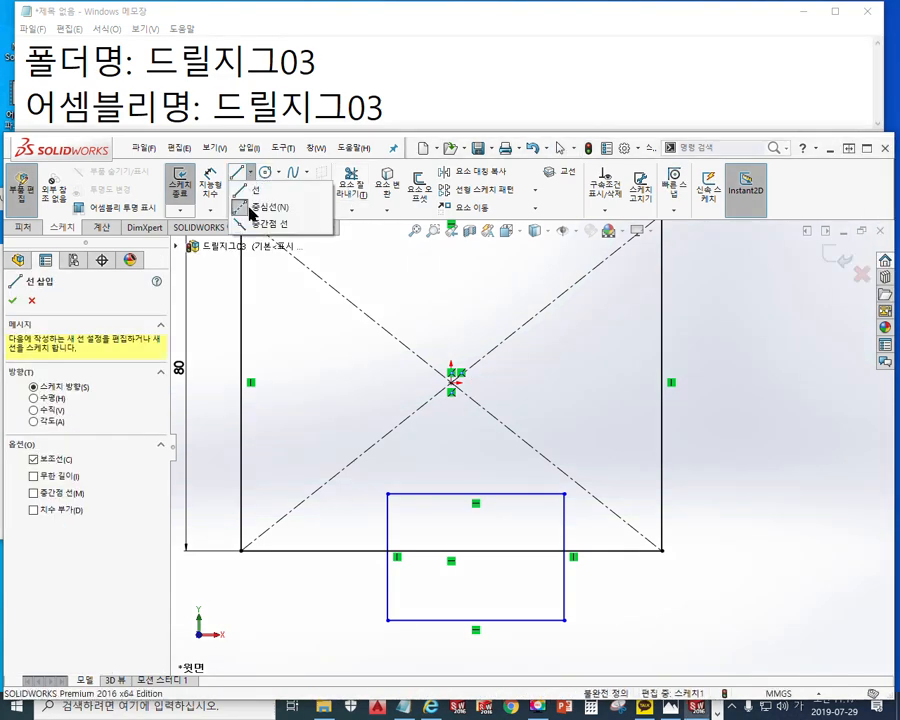
{"action": "left_click", "coordinate": [248, 208]}
{"action": "left_click", "coordinate": [251, 172]}
{"action": "left_click", "coordinate": [262, 205]}
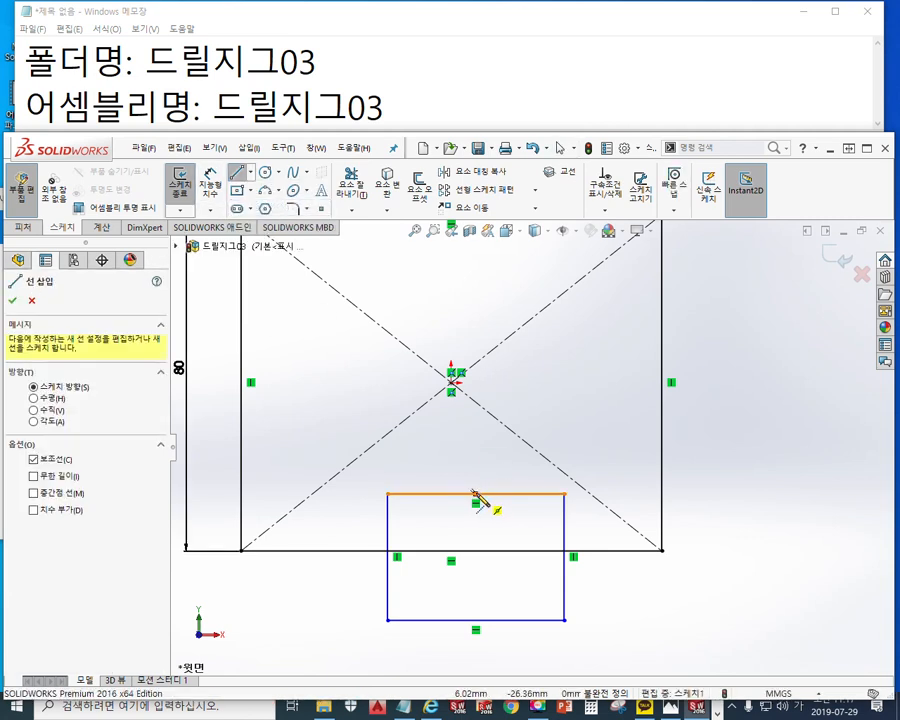
{"action": "mouse_move", "coordinate": [475, 494]}
{"action": "left_mouse_down"}
{"action": "mouse_move", "coordinate": [484, 313]}
{"action": "mouse_move", "coordinate": [476, 314]}
{"action": "left_mouse_up"}
{"action": "right_click", "coordinate": [592, 346]}
{"action": "left_click", "coordinate": [604, 350]}
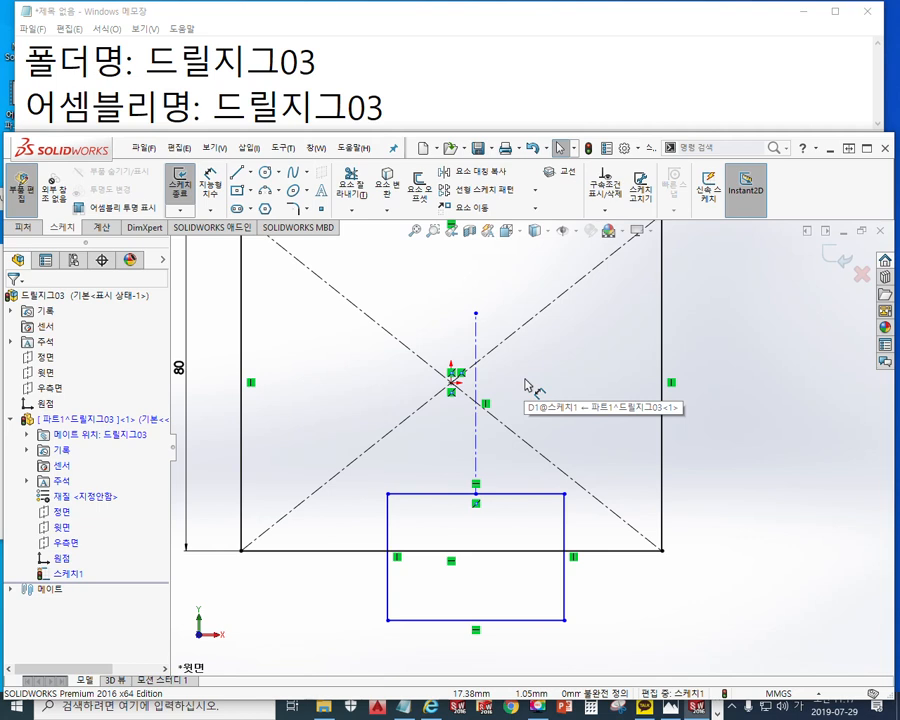
{"action": "key", "text": "F12"}
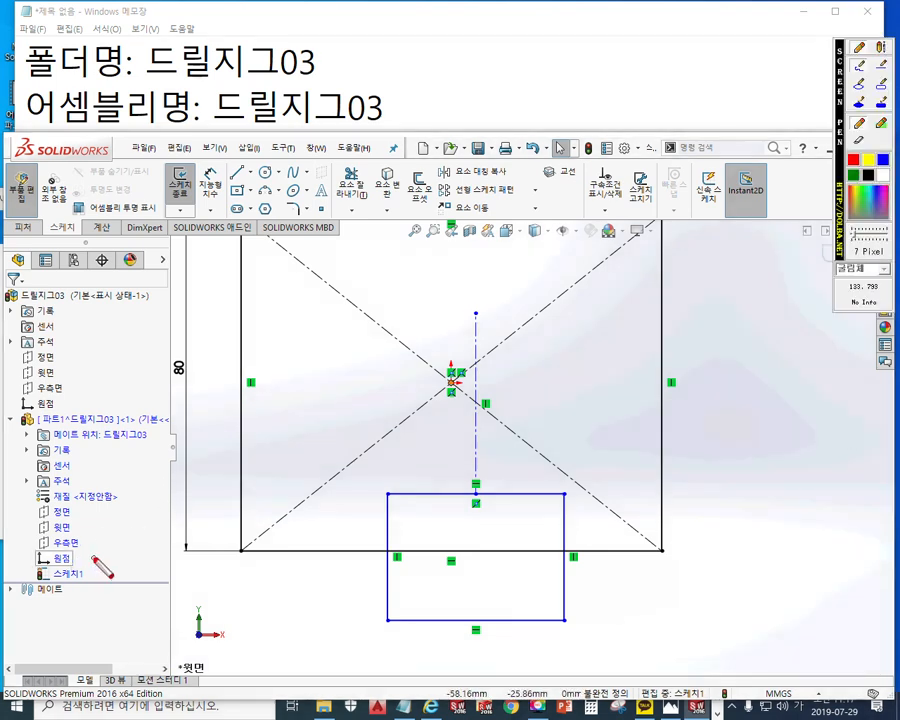
{"action": "mouse_move", "coordinate": [62, 545]}
{"action": "left_mouse_down"}
{"action": "mouse_move", "coordinate": [30, 566]}
{"action": "mouse_move", "coordinate": [70, 580]}
{"action": "mouse_move", "coordinate": [68, 547]}
{"action": "left_mouse_up"}
{"action": "mouse_move", "coordinate": [488, 300]}
{"action": "left_mouse_down"}
{"action": "mouse_move", "coordinate": [474, 314]}
{"action": "mouse_move", "coordinate": [501, 333]}
{"action": "left_mouse_up"}
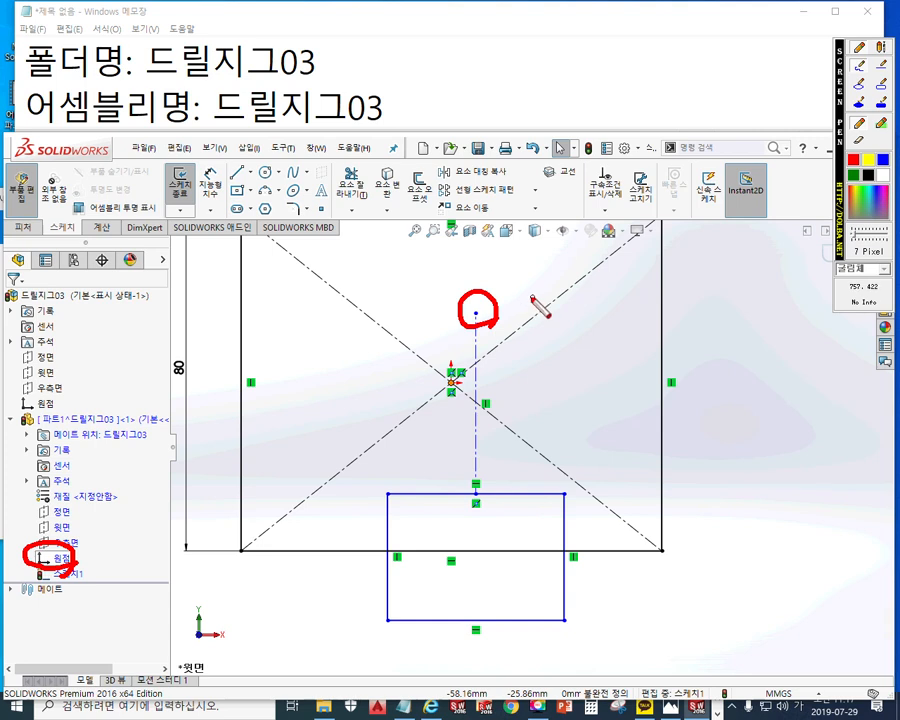
{"action": "key", "text": "Escape"}
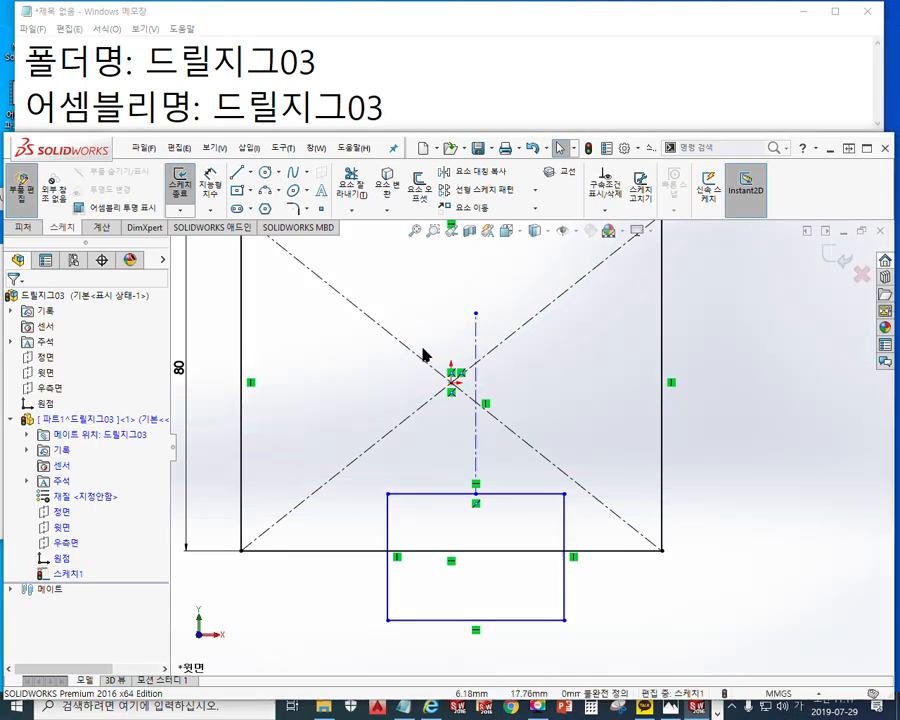
Make the centerline's upper endpoint coincident with the origin of the part being edited.
{"action": "left_click", "coordinate": [68, 560]}
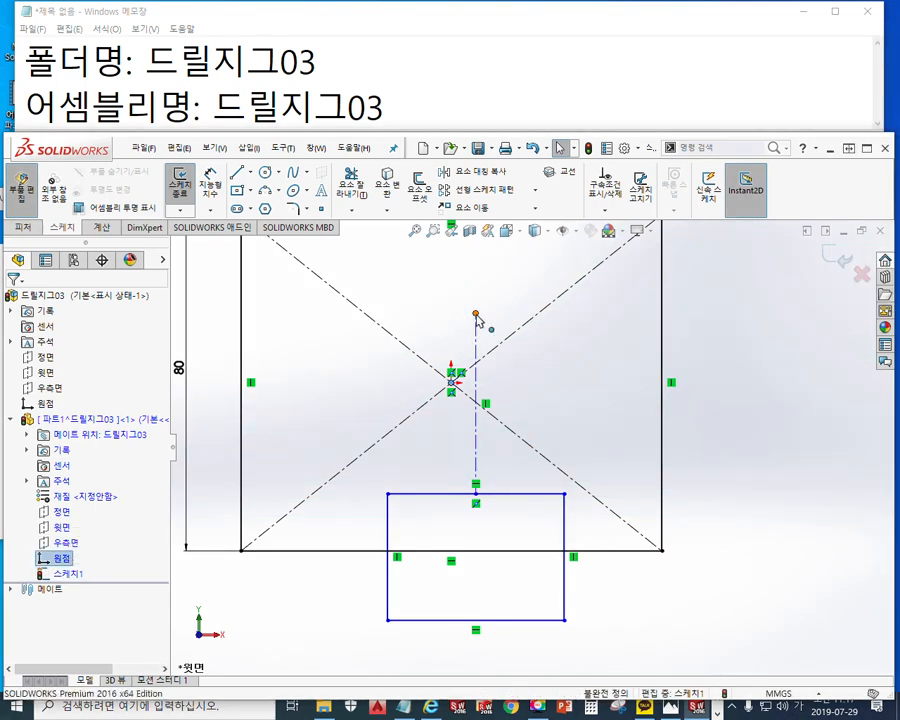
{"action": "left_click", "coordinate": [475, 313], "text": "ctrl"}
{"action": "left_click", "coordinate": [535, 256]}
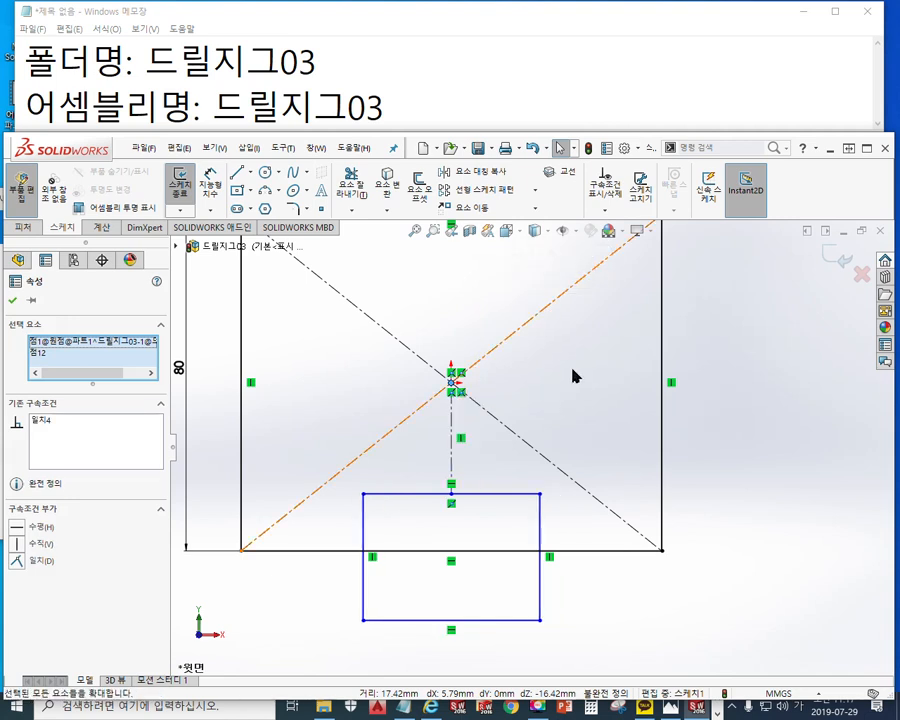
{"action": "key", "text": "Escape"}
{"action": "key", "text": "F12"}
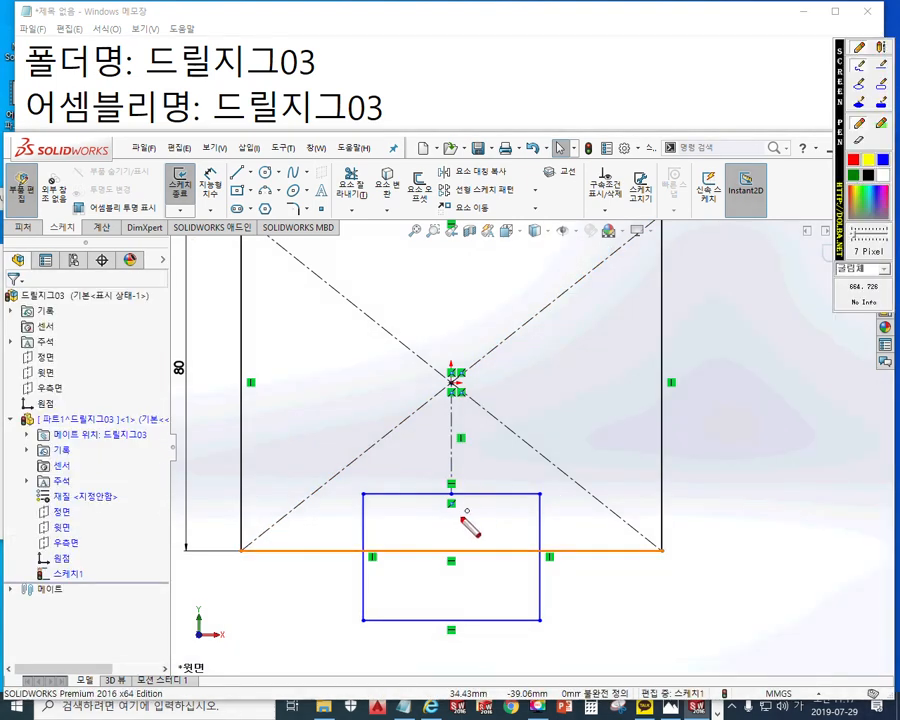
{"action": "mouse_move", "coordinate": [458, 487]}
{"action": "left_mouse_down"}
{"action": "mouse_move", "coordinate": [447, 514]}
{"action": "mouse_move", "coordinate": [461, 489]}
{"action": "left_mouse_up"}
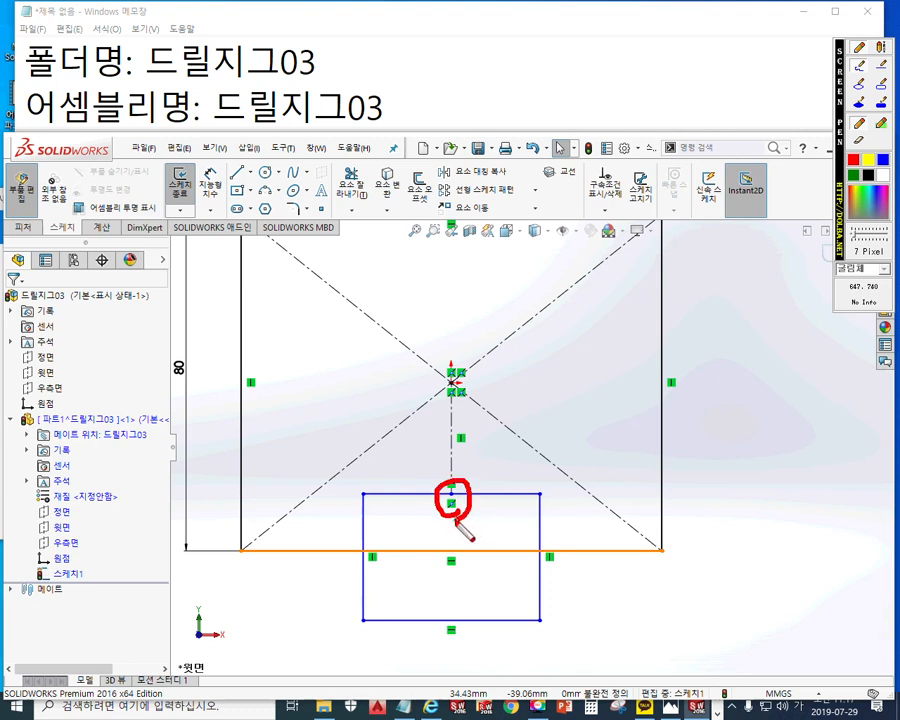
{"action": "left_click_drag", "start_coordinate": [356, 495], "coordinate": [352, 608]}
{"action": "left_click_drag", "start_coordinate": [543, 497], "coordinate": [543, 621]}
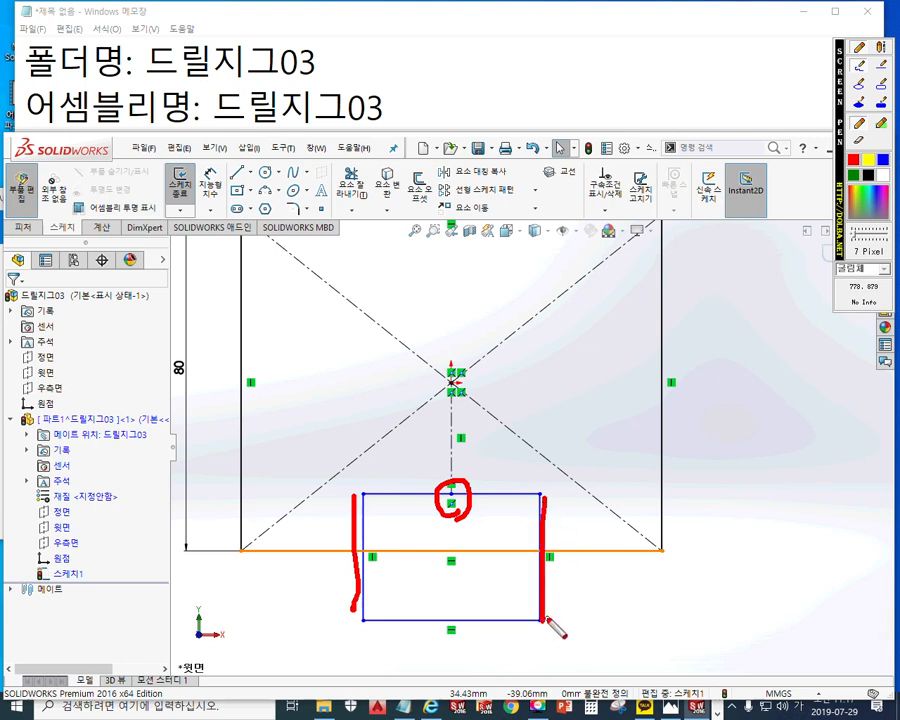
{"action": "key", "text": "Escape"}
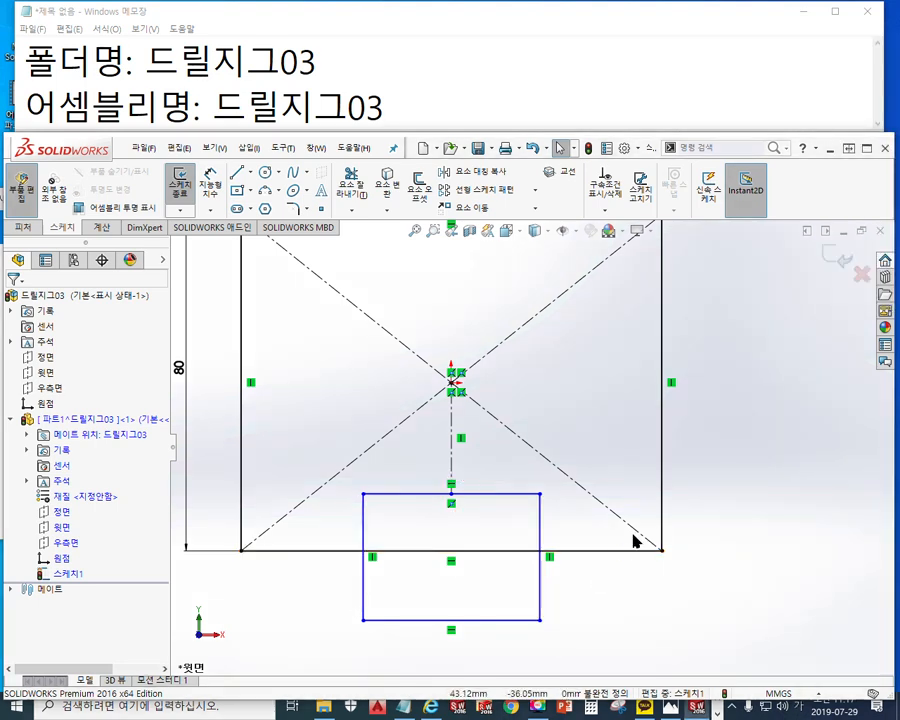
{"action": "key", "text": "F12"}
{"action": "mouse_move", "coordinate": [369, 224]}
{"action": "left_mouse_down"}
{"action": "mouse_move", "coordinate": [348, 238]}
{"action": "mouse_move", "coordinate": [377, 180]}
{"action": "left_mouse_up"}
{"action": "mouse_move", "coordinate": [357, 287]}
{"action": "left_mouse_down"}
{"action": "mouse_move", "coordinate": [372, 301]}
{"action": "mouse_move", "coordinate": [396, 281]}
{"action": "mouse_move", "coordinate": [386, 304]}
{"action": "mouse_move", "coordinate": [378, 291]}
{"action": "left_mouse_up"}
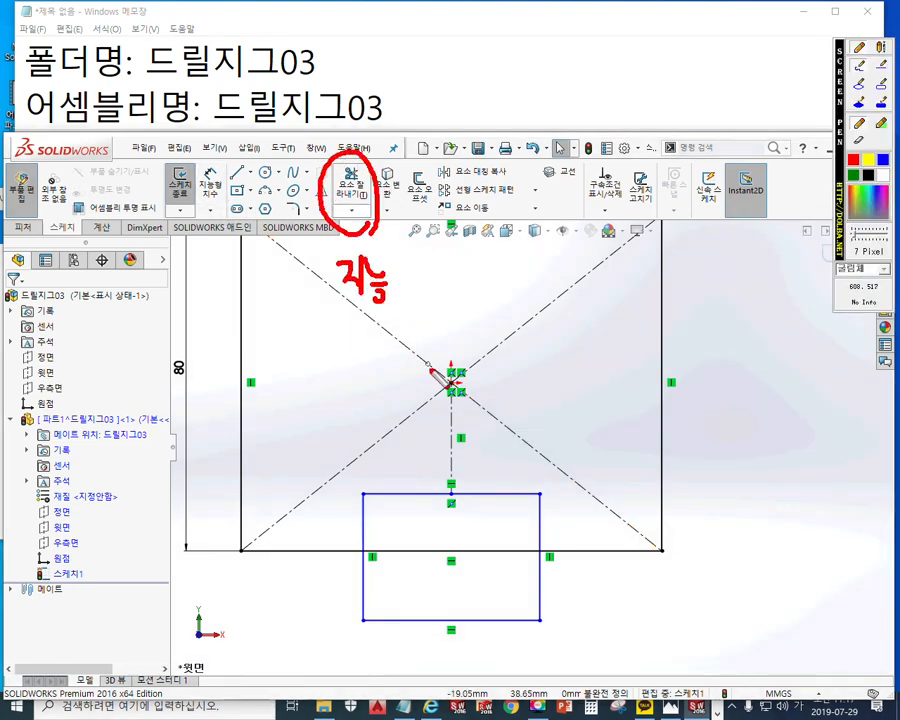
{"action": "mouse_move", "coordinate": [337, 600]}
{"action": "left_mouse_down"}
{"action": "mouse_move", "coordinate": [385, 633]}
{"action": "mouse_move", "coordinate": [495, 612]}
{"action": "mouse_move", "coordinate": [546, 558]}
{"action": "left_mouse_up"}
{"action": "left_click_drag", "start_coordinate": [388, 532], "coordinate": [528, 545]}
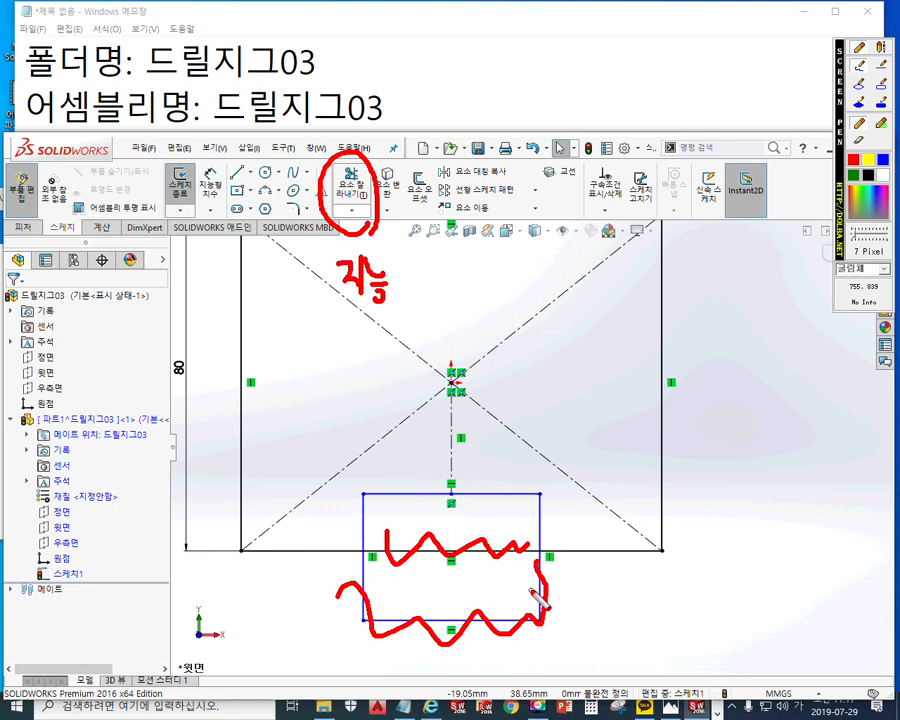
{"action": "key", "text": "Escape"}
Power-trim the small rectangle's portion below the plate edge and the edge segment between its sides, leaving an open notch.
{"action": "right_click", "coordinate": [476, 291]}
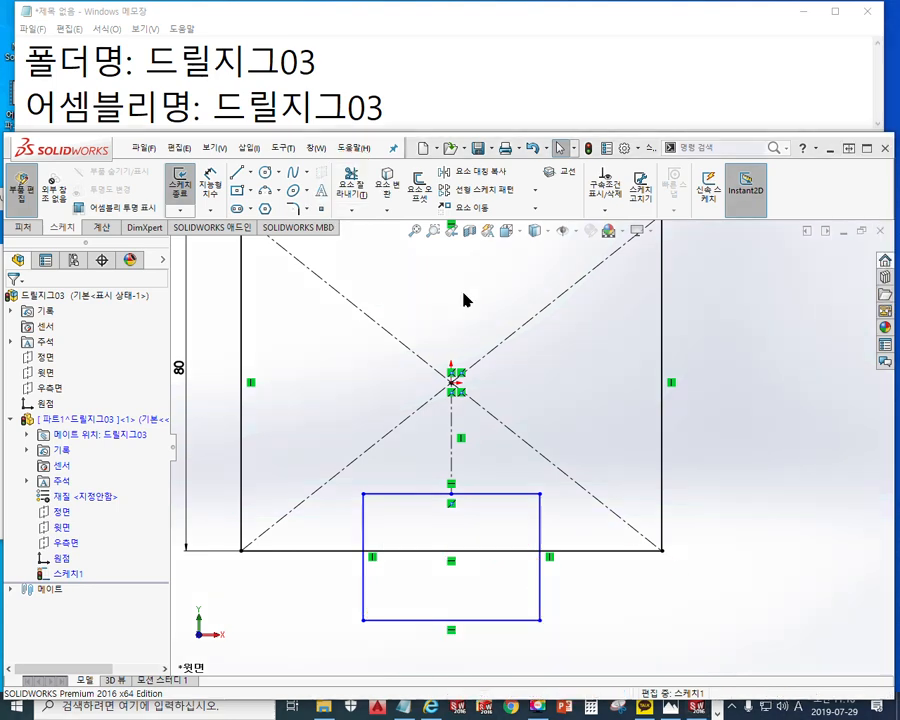
{"action": "left_click", "coordinate": [532, 472]}
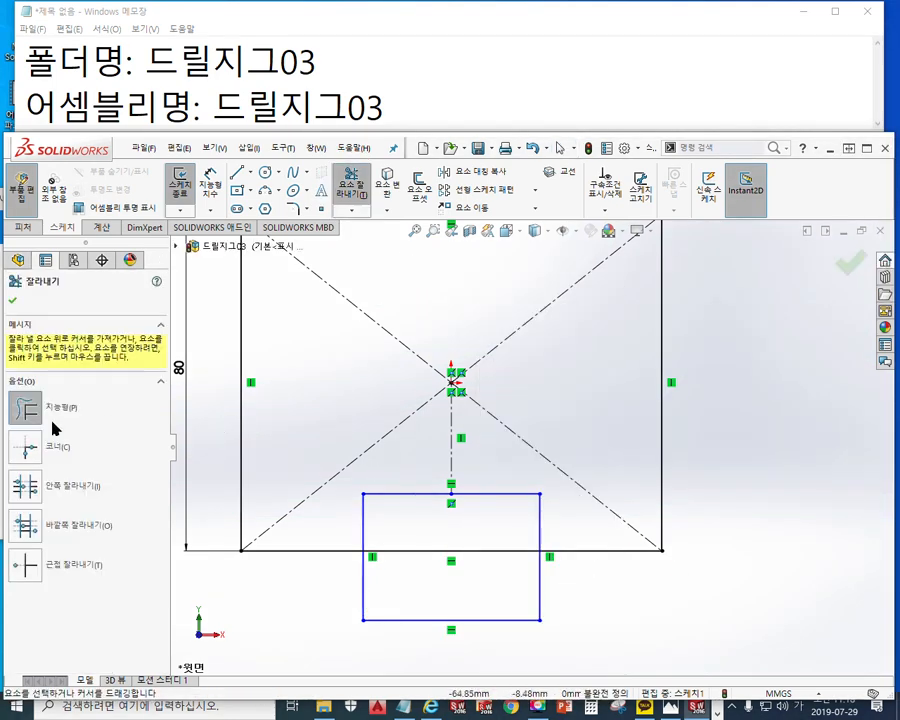
{"action": "mouse_move", "coordinate": [362, 587]}
{"action": "left_mouse_down"}
{"action": "mouse_move", "coordinate": [430, 639]}
{"action": "mouse_move", "coordinate": [595, 588]}
{"action": "left_mouse_up"}
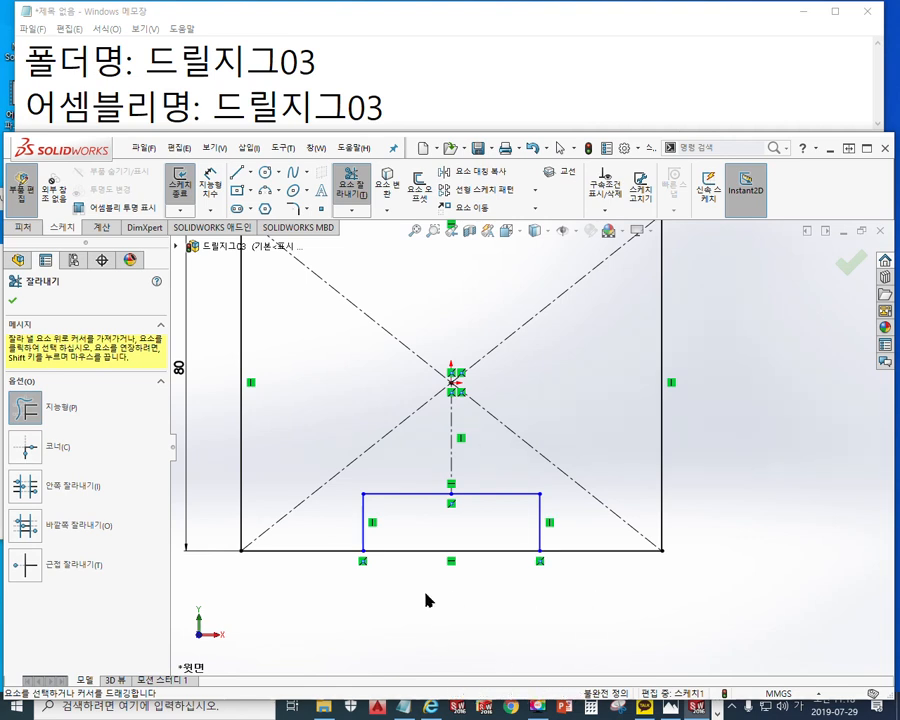
{"action": "left_click_drag", "start_coordinate": [426, 600], "coordinate": [426, 540]}
{"action": "right_click", "coordinate": [600, 374]}
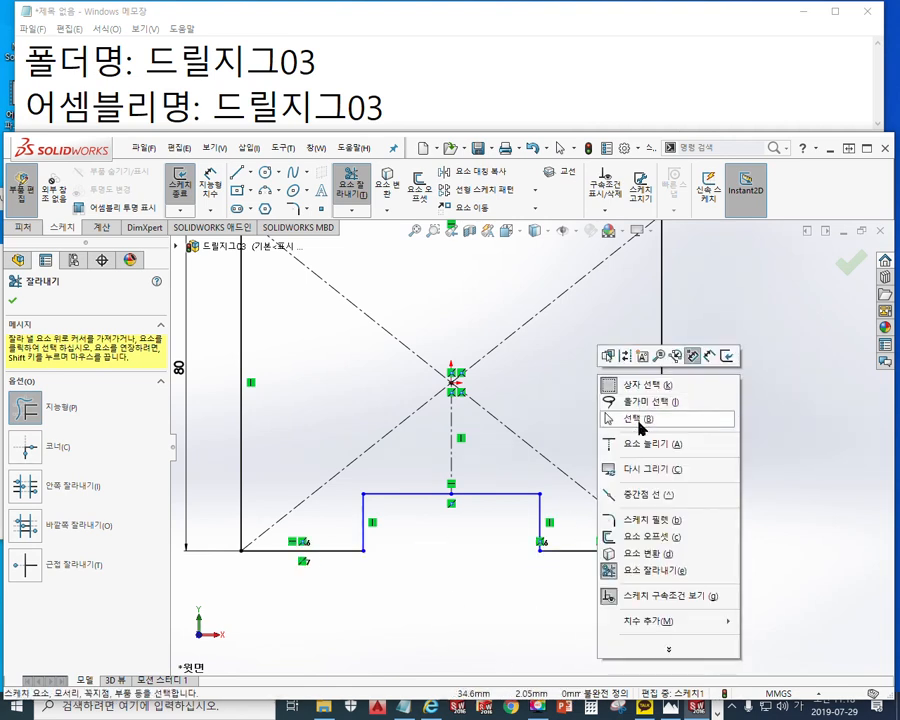
{"action": "left_click", "coordinate": [638, 418]}
Dimension the notch's width between its two vertical sides and set it to 40 mm.
{"action": "right_click", "coordinate": [597, 372]}
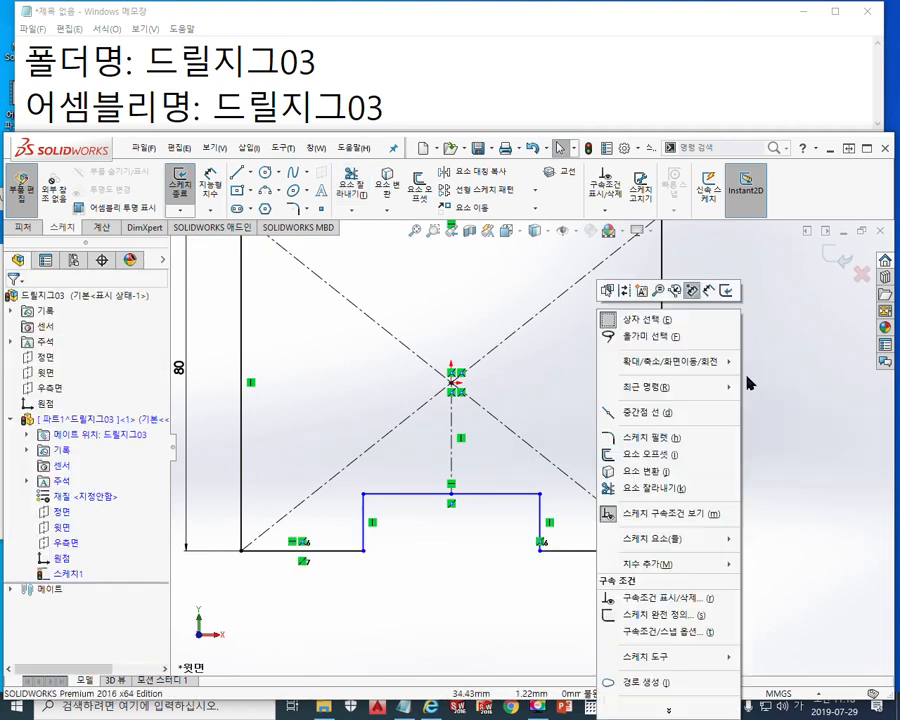
{"action": "left_click", "coordinate": [711, 291]}
{"action": "left_click", "coordinate": [541, 518]}
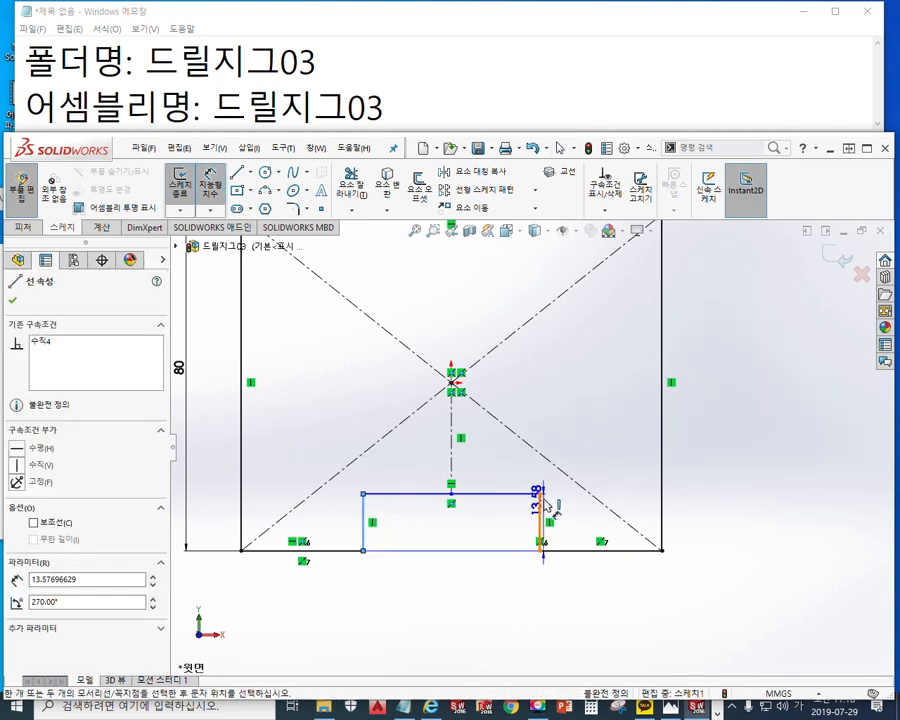
{"action": "left_click", "coordinate": [363, 522]}
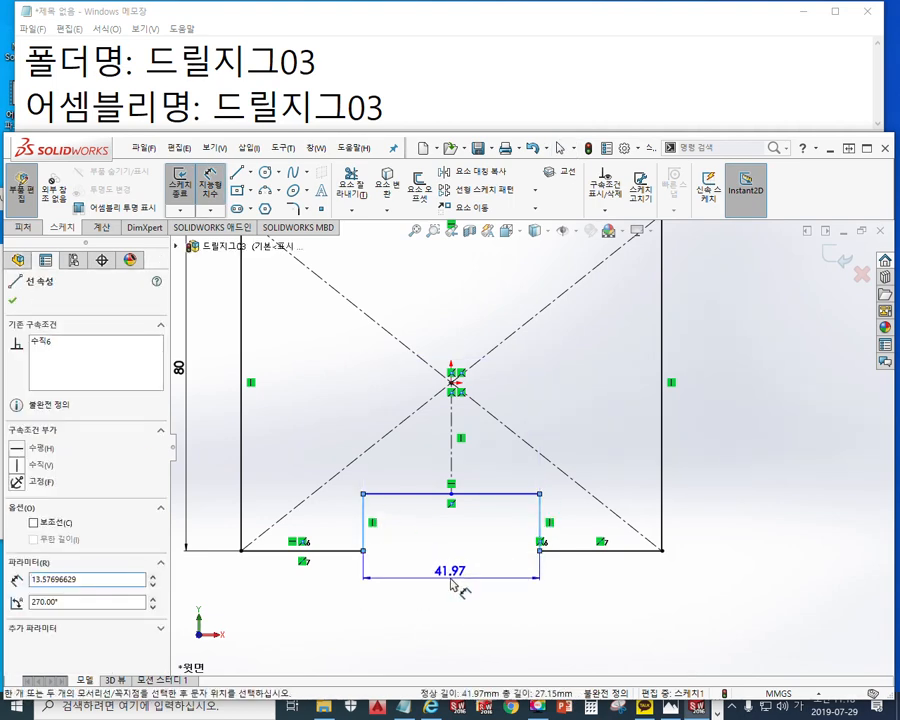
{"action": "left_click", "coordinate": [455, 585]}
{"action": "type", "text": "40"}
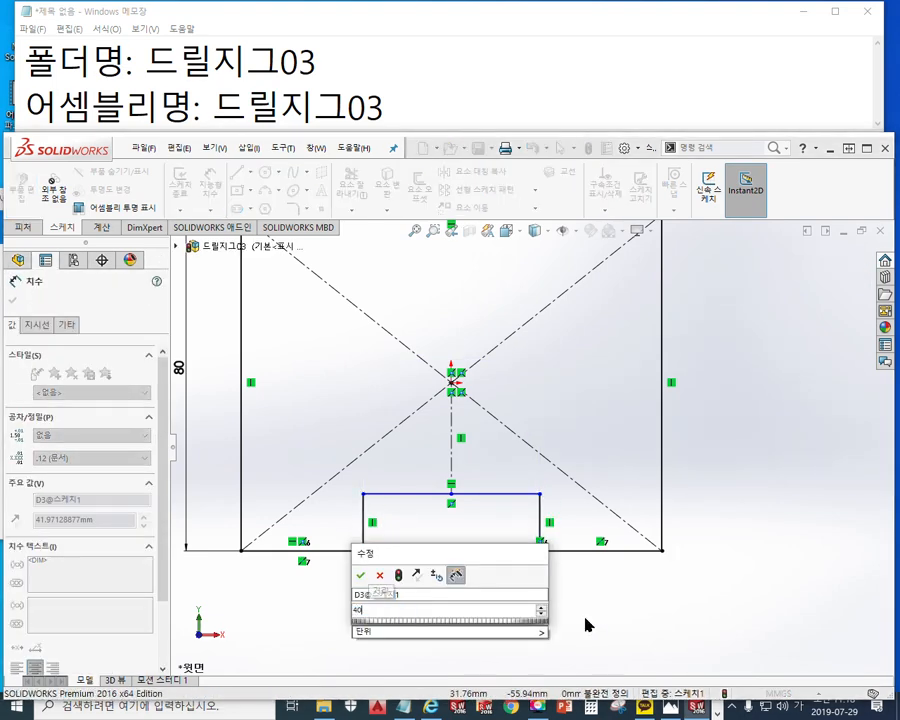
{"action": "key", "text": "Return"}
{"action": "key", "text": "Escape"}
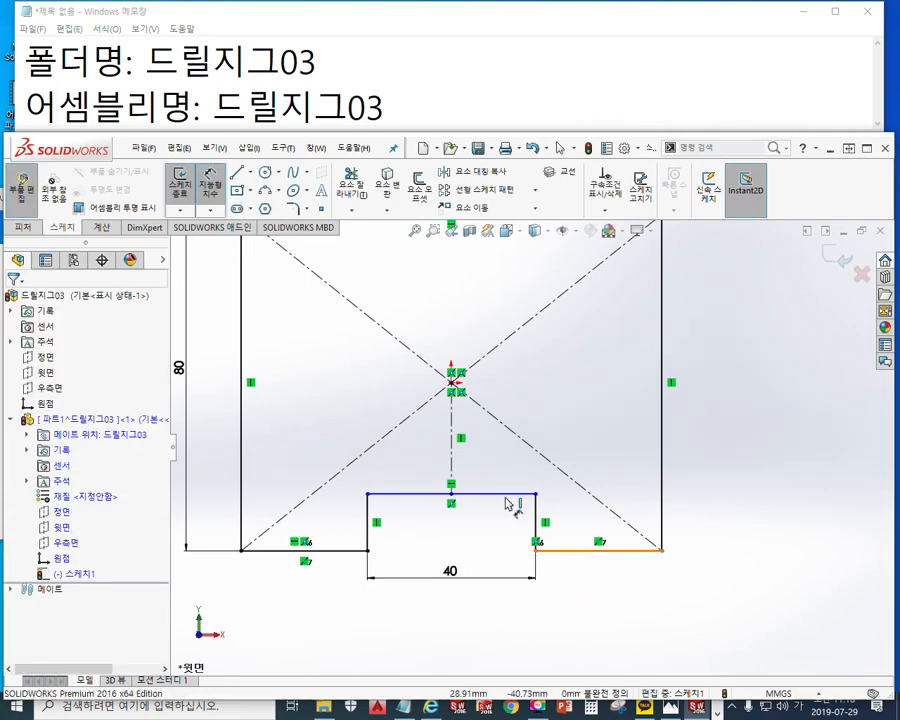
Dimension the notch's depth from the plate's lower edge to the notch's upper edge and set it to 18 mm.
{"action": "left_click", "coordinate": [567, 551]}
{"action": "left_click", "coordinate": [498, 494]}
{"action": "left_click", "coordinate": [570, 526]}
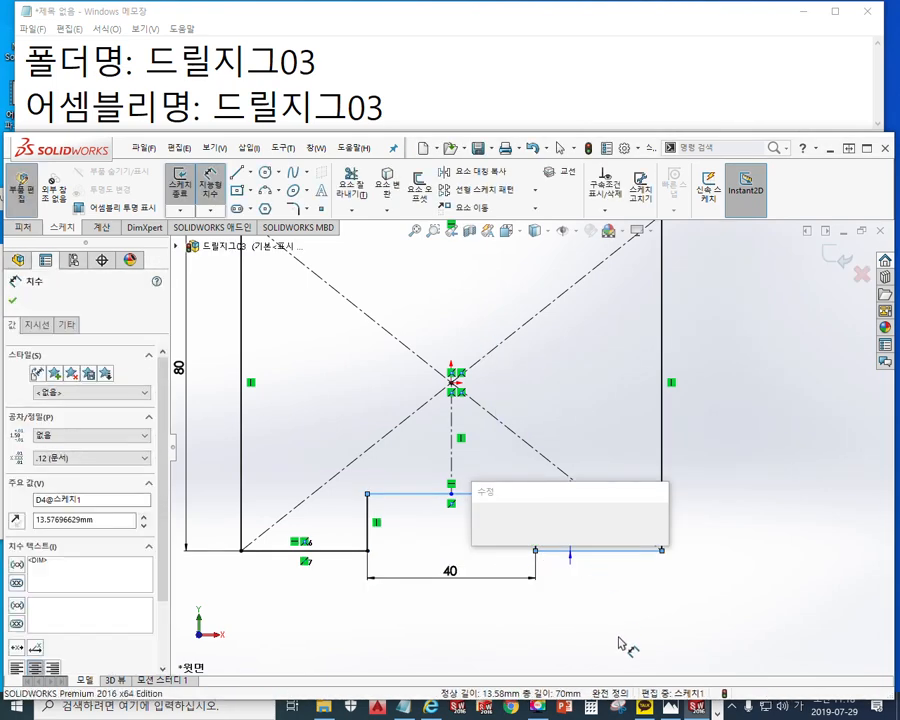
{"action": "type", "text": "18"}
{"action": "key", "text": "Return"}
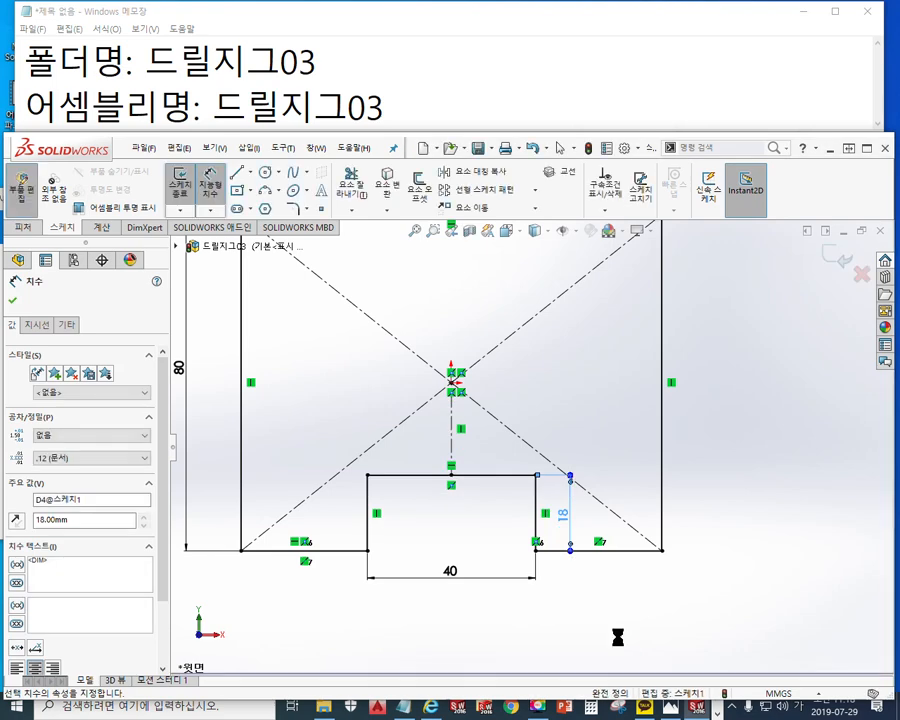
{"action": "key", "text": "Escape"}
Reposition the plate's 100 mm and 80 mm dimensions closer to the outline.
{"action": "mouse_move", "coordinate": [544, 344]}
{"action": "middle_mouse_down", "text": "ctrl"}
{"action": "mouse_move", "coordinate": [557, 394]}
{"action": "mouse_move", "coordinate": [566, 380]}
{"action": "mouse_move", "coordinate": [563, 392]}
{"action": "middle_mouse_up", "text": "ctrl"}
{"action": "scroll", "coordinate": [556, 384], "scroll_direction": "up", "scroll_amount": 1}
{"action": "left_click", "coordinate": [474, 274]}
{"action": "left_click_drag", "start_coordinate": [474, 277], "coordinate": [474, 287]}
{"action": "left_click_drag", "start_coordinate": [237, 436], "coordinate": [266, 451]}
{"action": "left_click", "coordinate": [712, 464]}
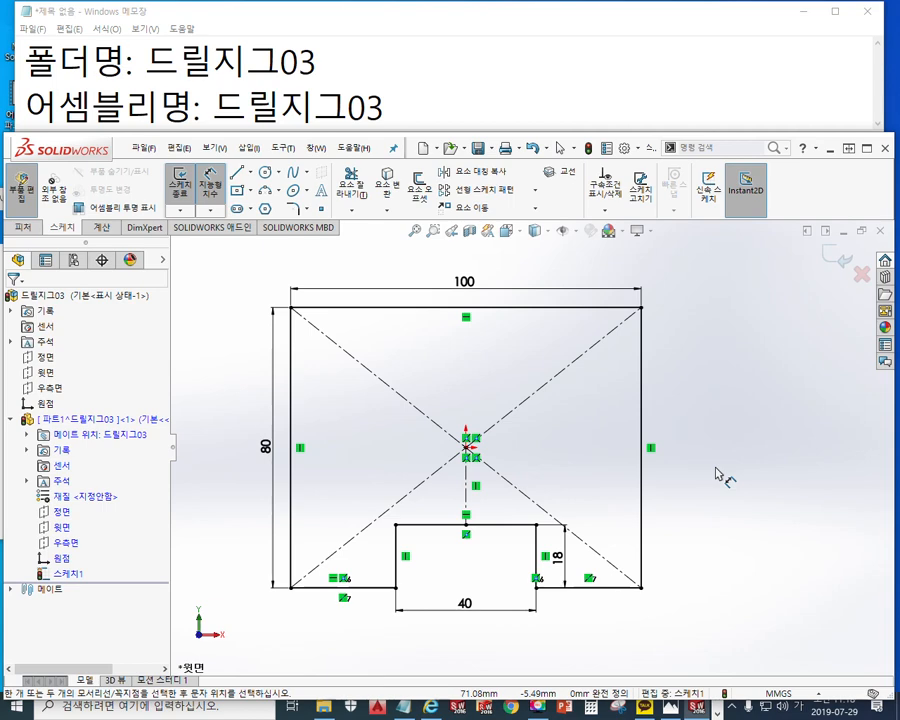
{"action": "key", "text": "ctrl+7"}
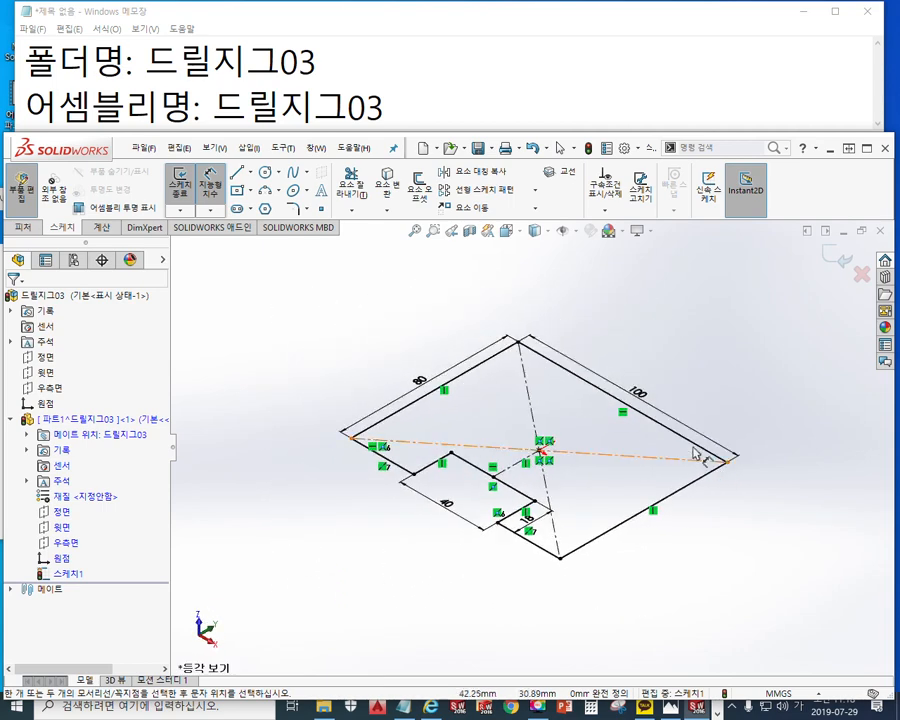
{"action": "mouse_move", "coordinate": [508, 362]}
{"action": "left_mouse_down"}
{"action": "mouse_move", "coordinate": [505, 389]}
{"action": "mouse_move", "coordinate": [509, 363]}
{"action": "left_mouse_up"}
{"action": "mouse_move", "coordinate": [422, 408]}
{"action": "left_mouse_down"}
{"action": "mouse_move", "coordinate": [410, 436]}
{"action": "mouse_move", "coordinate": [430, 409]}
{"action": "left_mouse_up"}
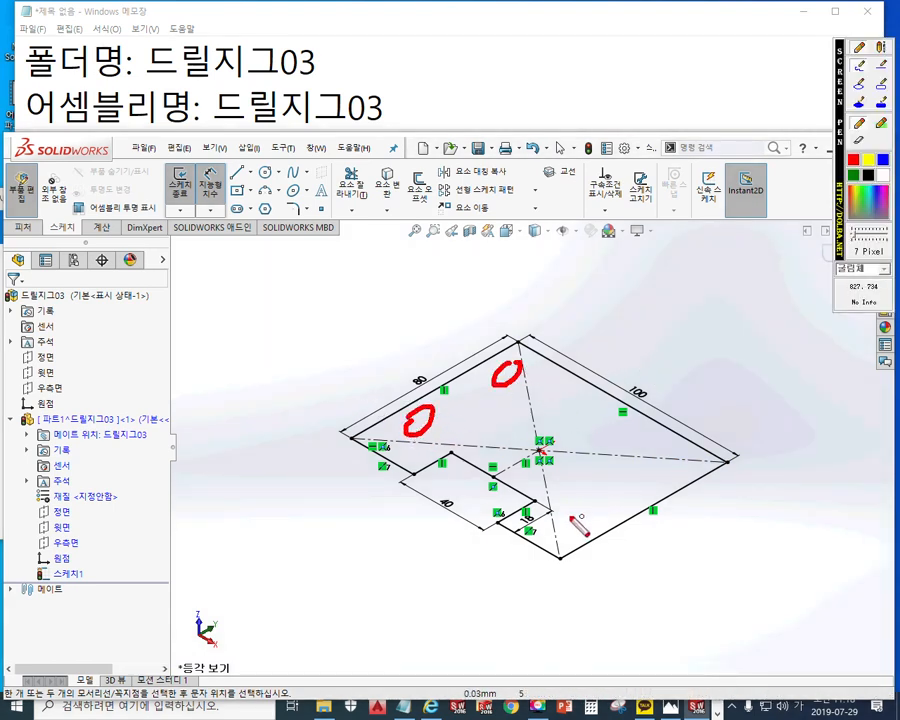
{"action": "mouse_move", "coordinate": [580, 506]}
{"action": "left_mouse_down"}
{"action": "mouse_move", "coordinate": [565, 540]}
{"action": "mouse_move", "coordinate": [578, 508]}
{"action": "left_mouse_up"}
{"action": "mouse_move", "coordinate": [684, 445]}
{"action": "left_mouse_down"}
{"action": "mouse_move", "coordinate": [660, 471]}
{"action": "mouse_move", "coordinate": [684, 448]}
{"action": "left_mouse_up"}
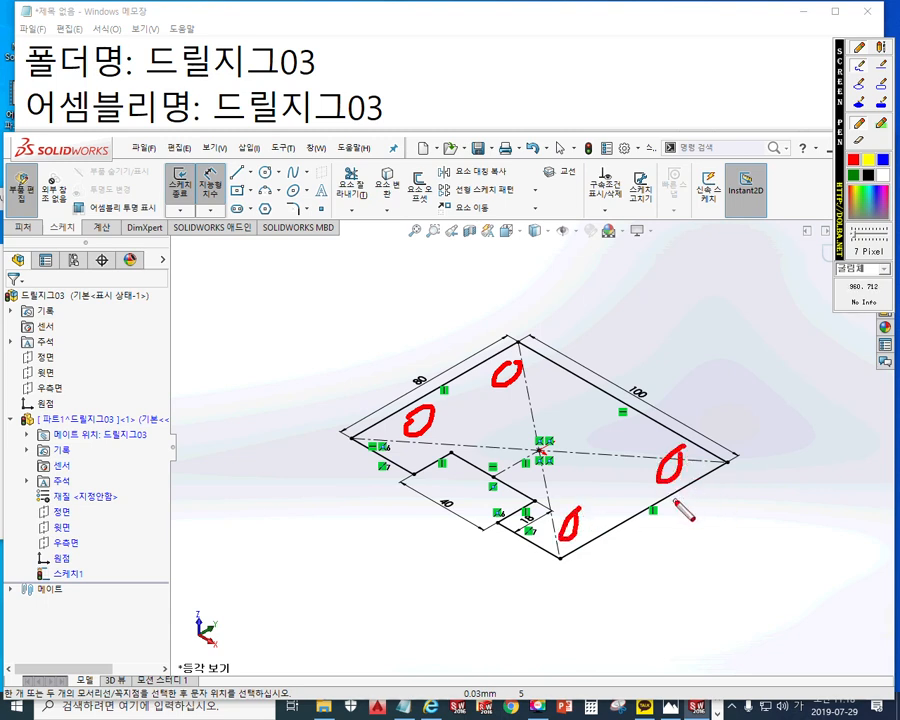
{"action": "left_click_drag", "start_coordinate": [351, 433], "coordinate": [350, 320]}
{"action": "left_click_drag", "start_coordinate": [329, 367], "coordinate": [350, 320]}
{"action": "left_click_drag", "start_coordinate": [350, 320], "coordinate": [371, 362]}
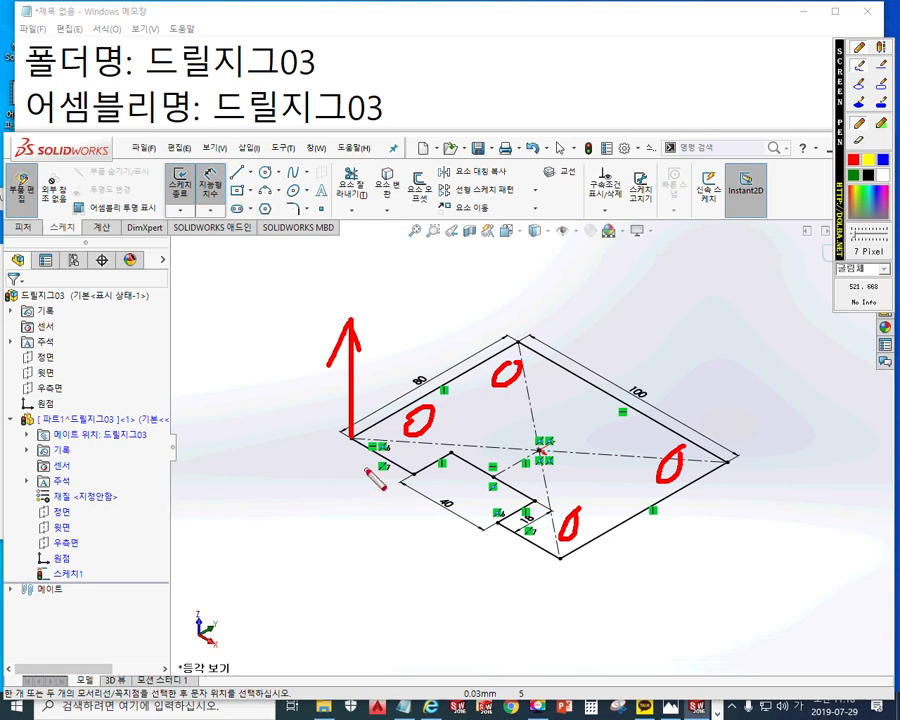
{"action": "key", "text": "Escape"}
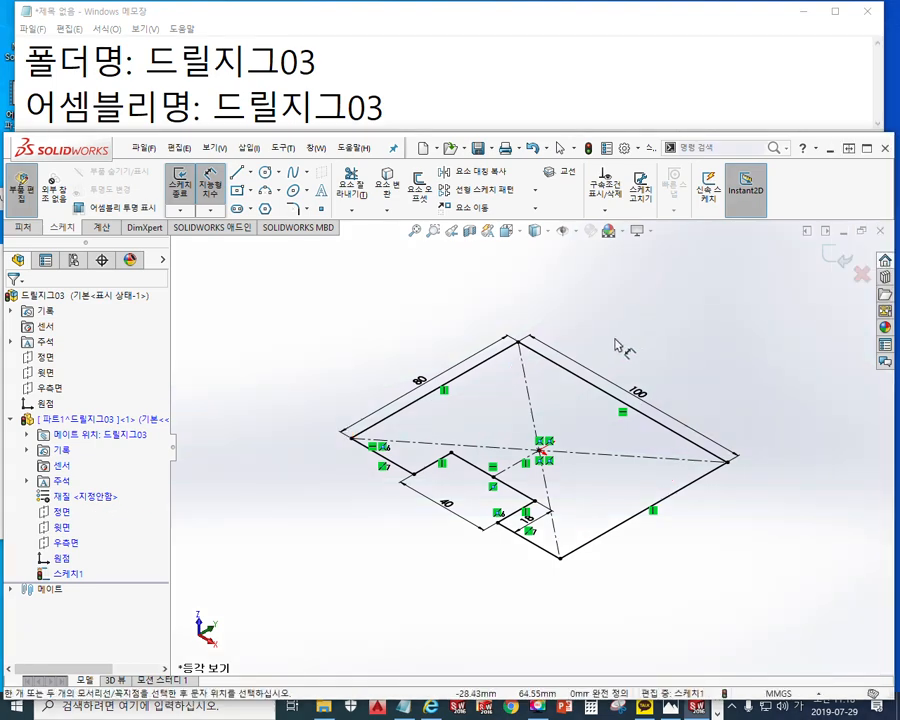
{"action": "key", "text": "ctrl+5"}
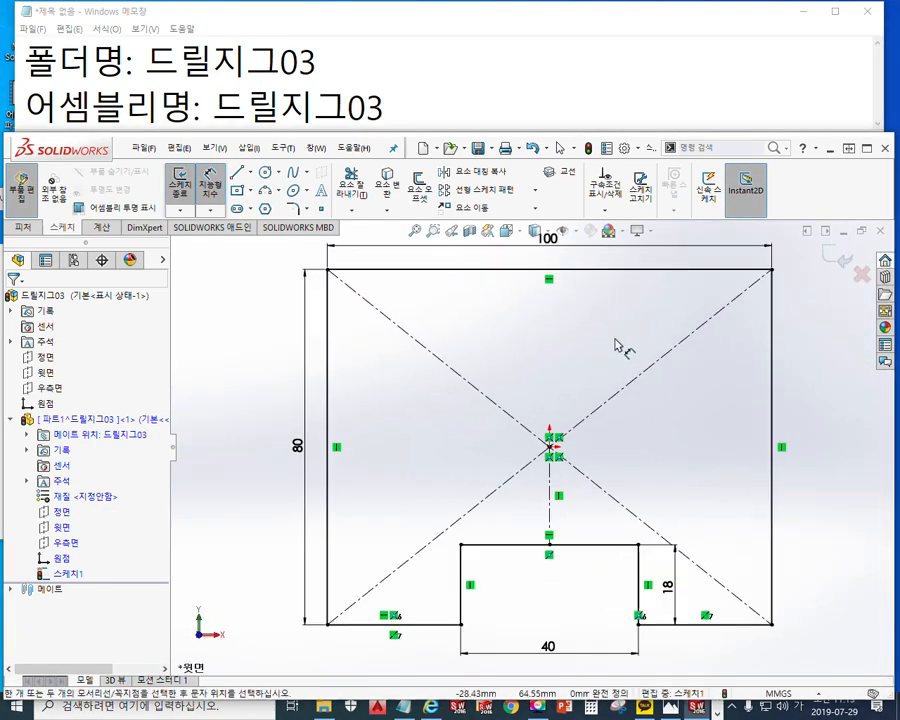
{"action": "middle_click_drag", "start_coordinate": [598, 356], "coordinate": [565, 361], "text": "ctrl"}
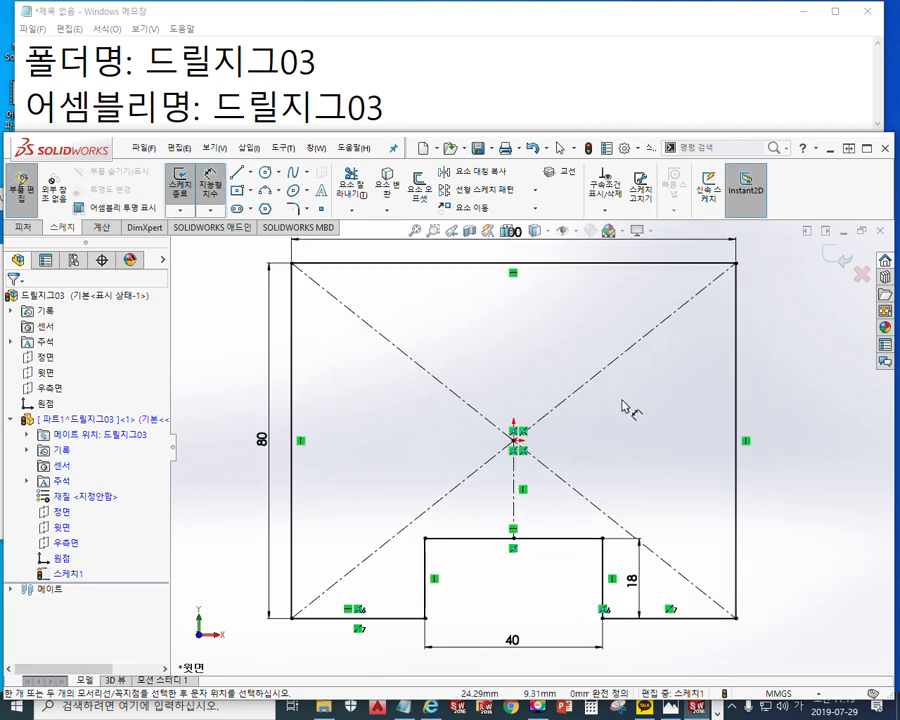
{"action": "key", "text": "F12"}
{"action": "left_click_drag", "start_coordinate": [514, 438], "coordinate": [517, 545]}
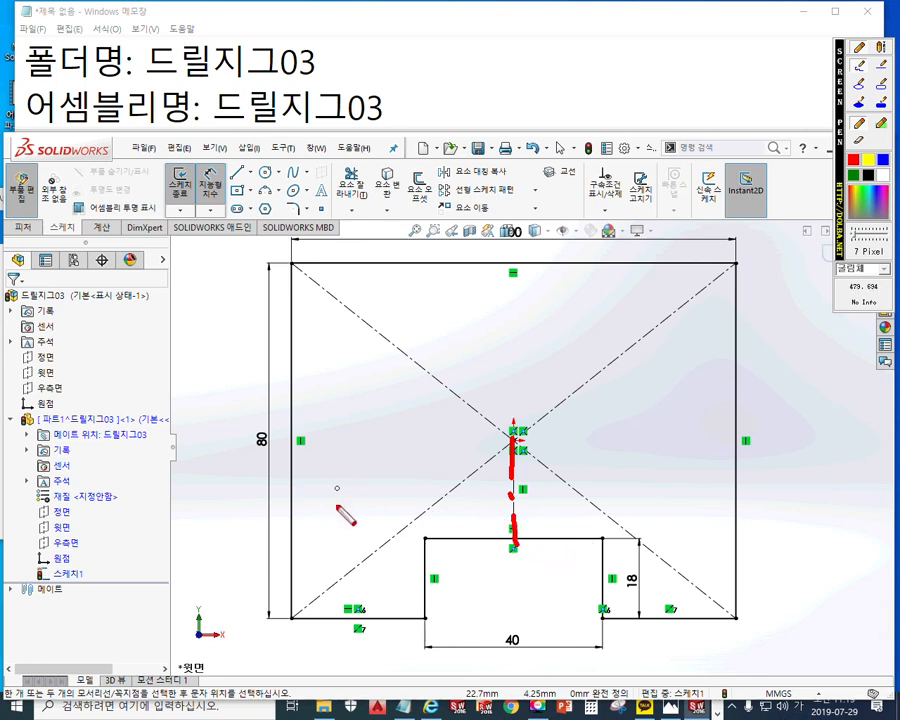
{"action": "left_click_drag", "start_coordinate": [322, 502], "coordinate": [333, 483]}
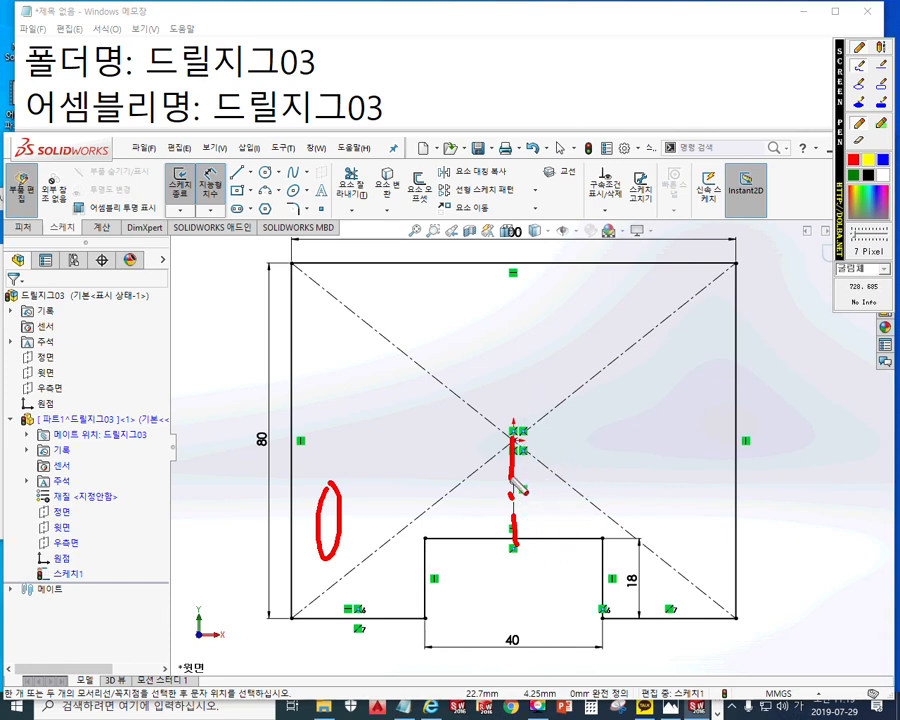
{"action": "left_click_drag", "start_coordinate": [396, 434], "coordinate": [454, 436]}
{"action": "left_click_drag", "start_coordinate": [478, 437], "coordinate": [503, 437]}
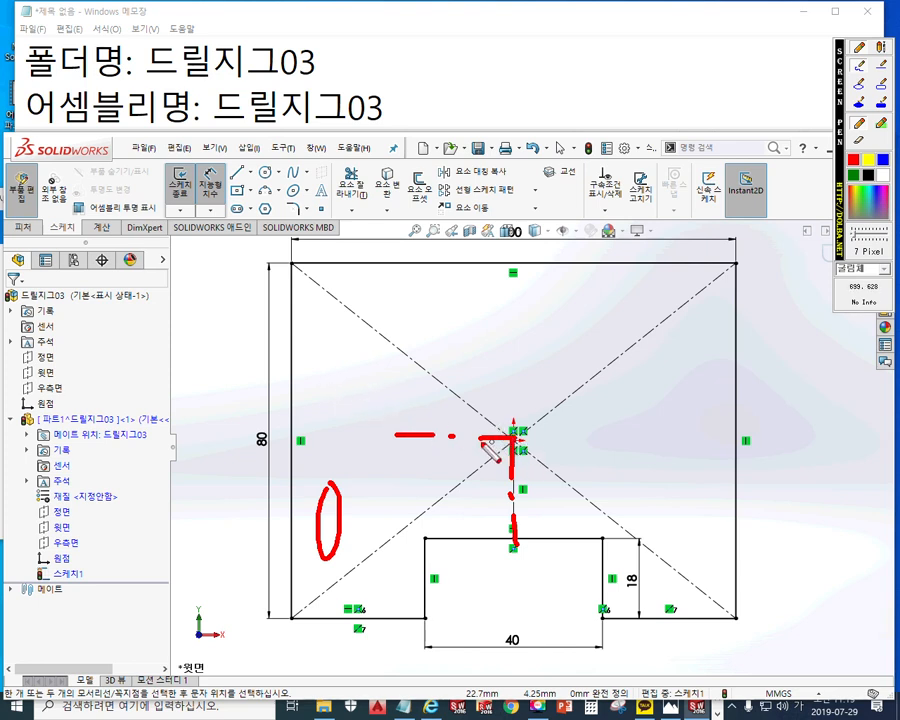
{"action": "left_click_drag", "start_coordinate": [284, 386], "coordinate": [400, 382]}
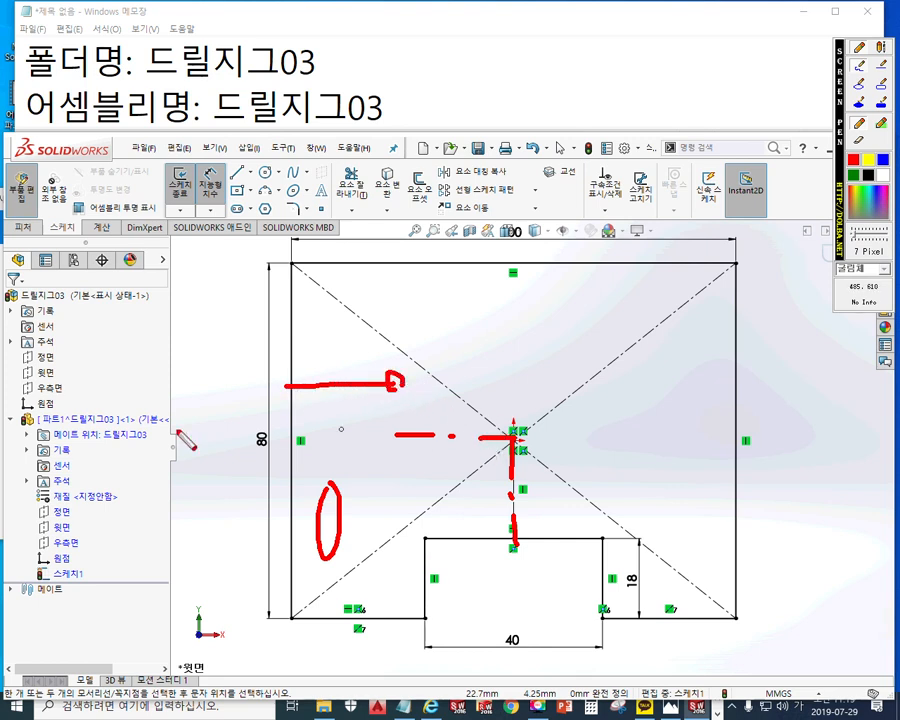
{"action": "left_click_drag", "start_coordinate": [84, 547], "coordinate": [66, 562]}
{"action": "mouse_move", "coordinate": [390, 388]}
{"action": "left_mouse_down"}
{"action": "mouse_move", "coordinate": [118, 548]}
{"action": "mouse_move", "coordinate": [72, 556]}
{"action": "left_mouse_up"}
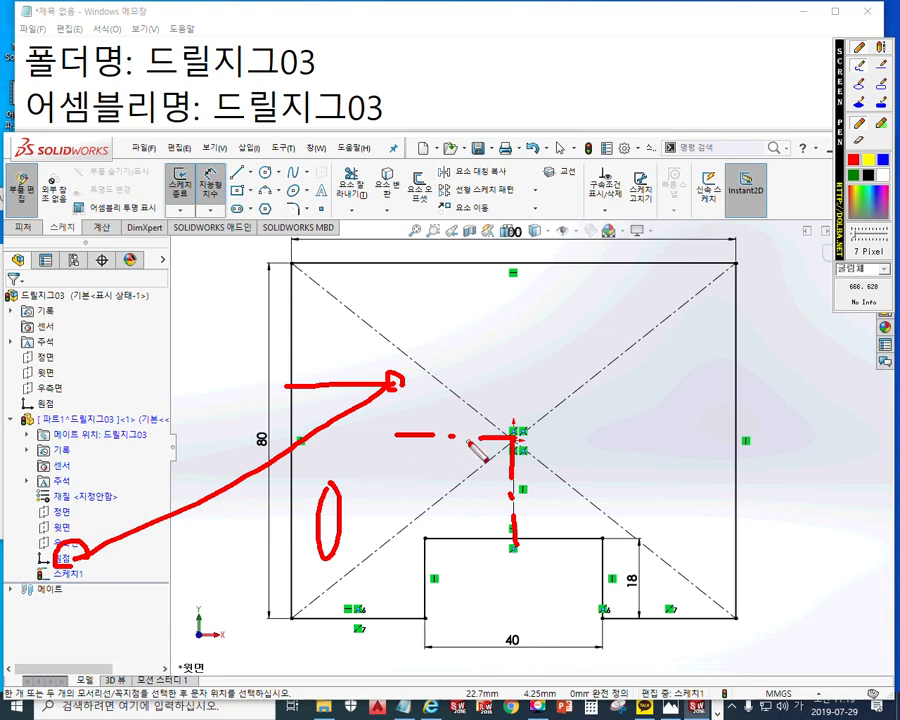
{"action": "key", "text": "Escape"}
Draw a horizontal centerline about 32 mm long across the plate's left edge, slightly above mid-height, and leave the line command.
{"action": "left_click", "coordinate": [250, 173]}
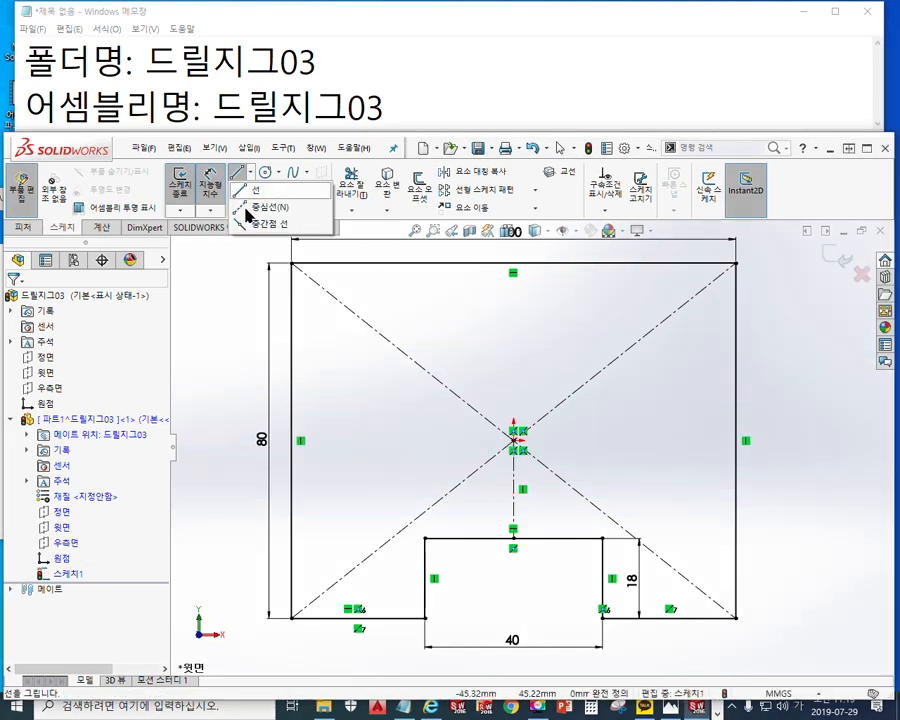
{"action": "left_click", "coordinate": [262, 207]}
{"action": "left_click", "coordinate": [255, 410]}
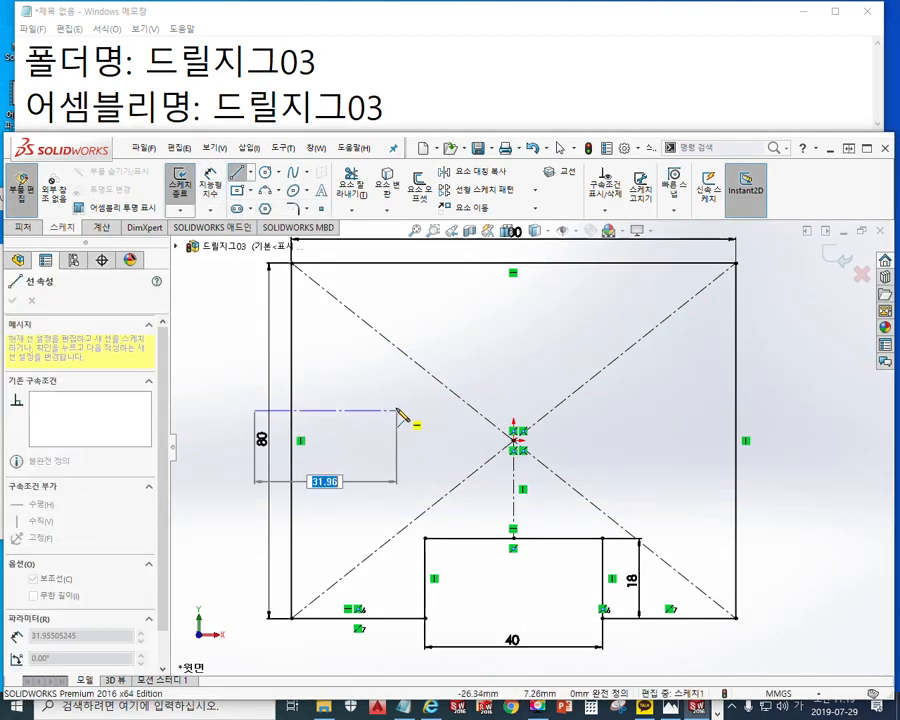
{"action": "left_click", "coordinate": [398, 410]}
{"action": "right_click", "coordinate": [534, 312]}
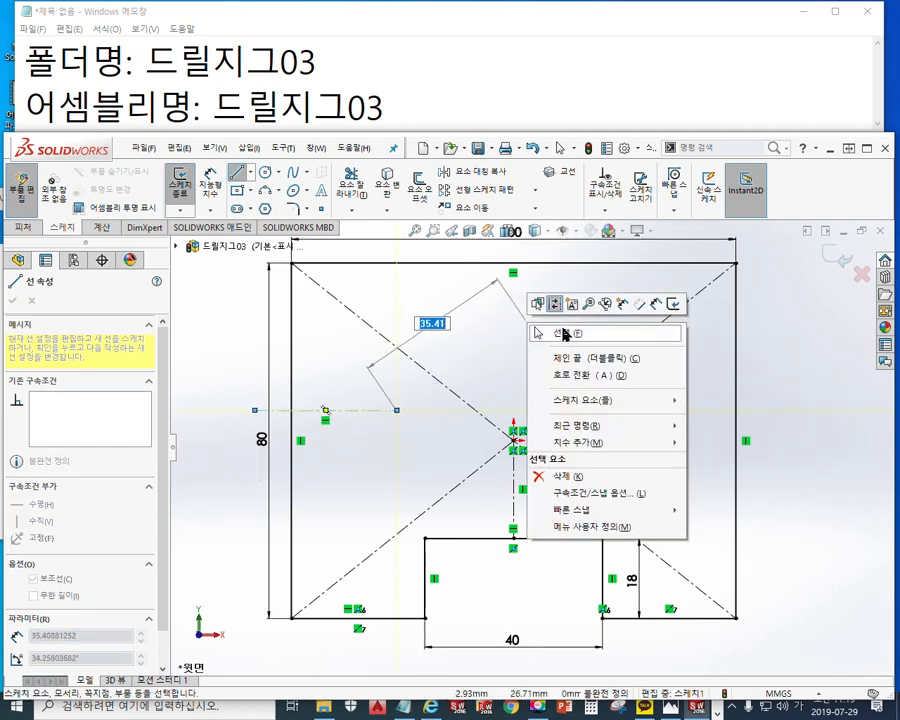
{"action": "left_click", "coordinate": [564, 330]}
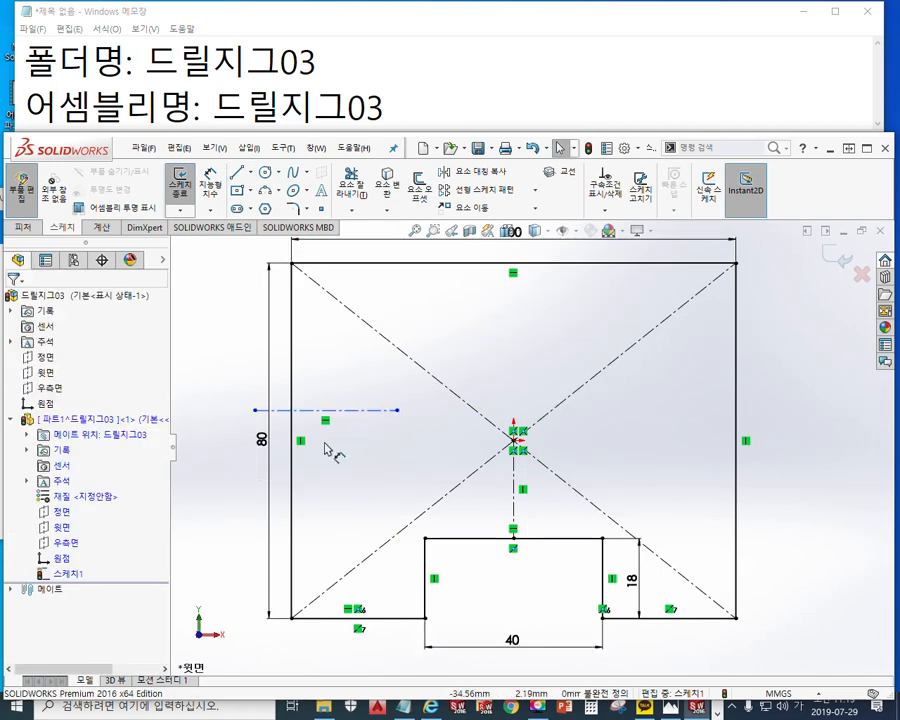
Make the horizontal centerline's right endpoint coincident with the origin of the part being edited.
{"action": "left_click", "coordinate": [55, 559]}
{"action": "left_click", "coordinate": [397, 410], "text": "ctrl"}
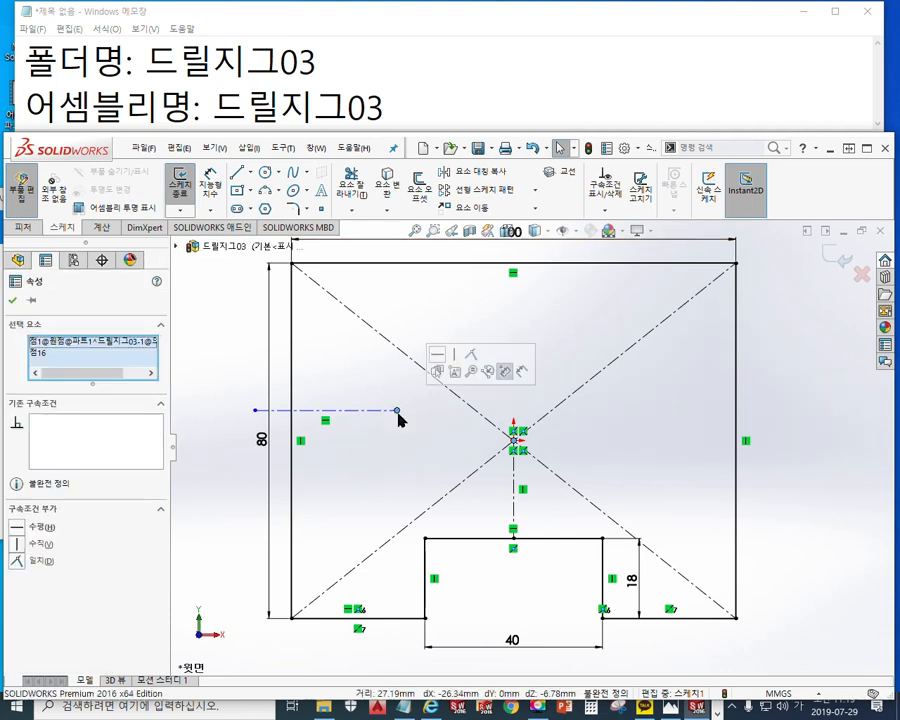
{"action": "left_click", "coordinate": [474, 356]}
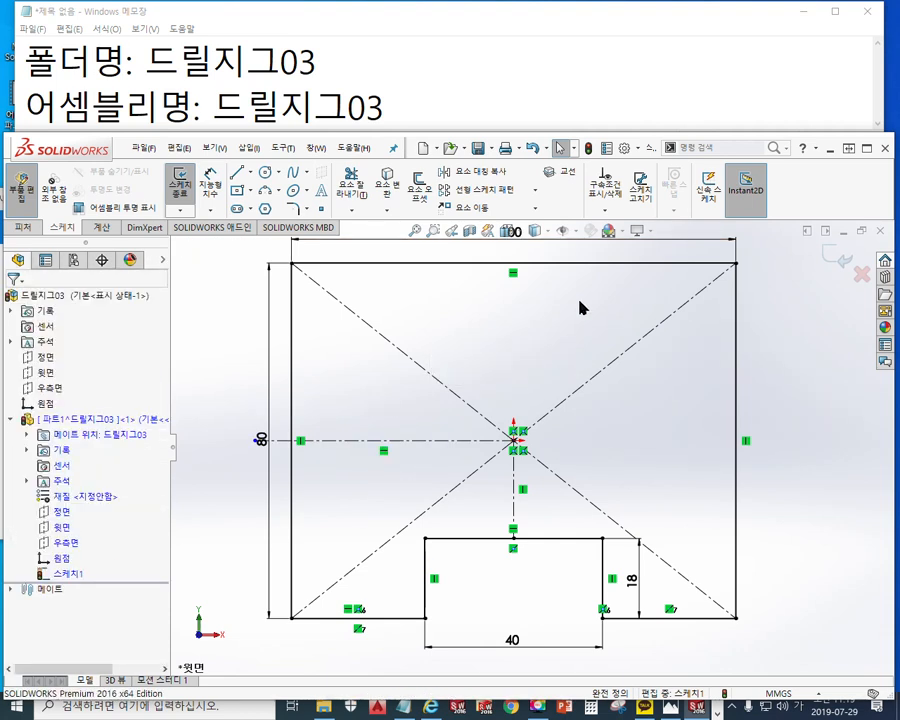
Shorten the horizontal centerline by moving its left endpoint inside the plate, about 32 mm from the origin, and reposition the 80 mm dimension.
{"action": "left_click", "coordinate": [257, 442]}
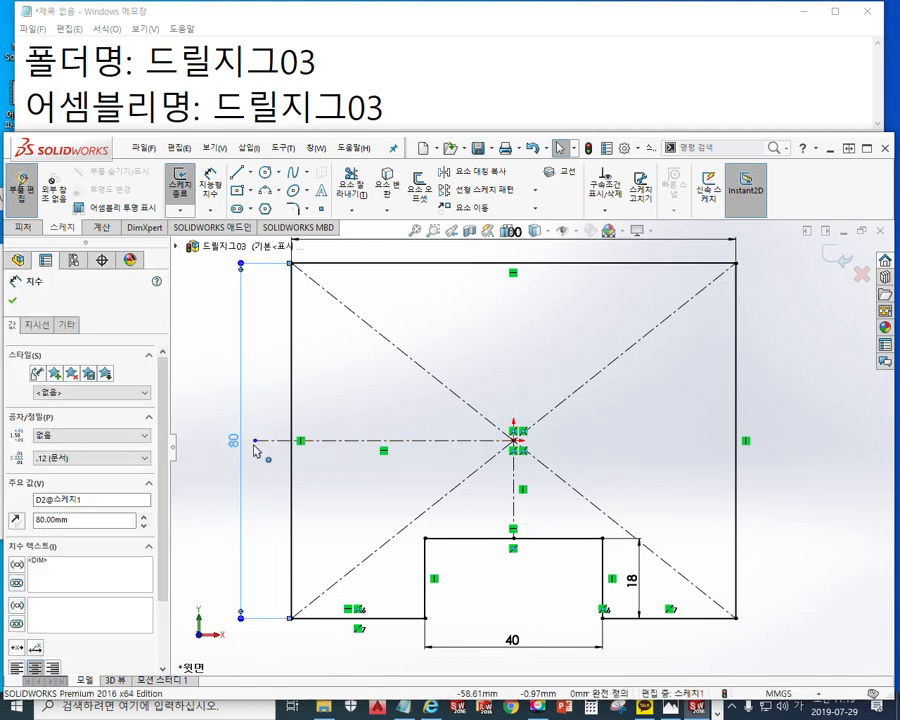
{"action": "left_click_drag", "start_coordinate": [255, 441], "coordinate": [372, 440]}
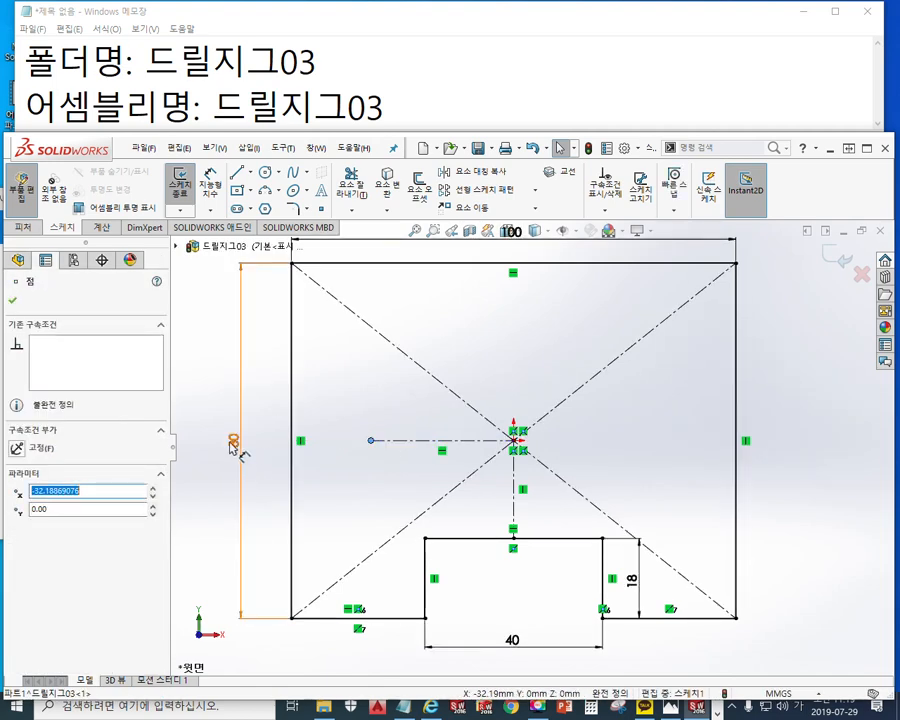
{"action": "left_click", "coordinate": [378, 402]}
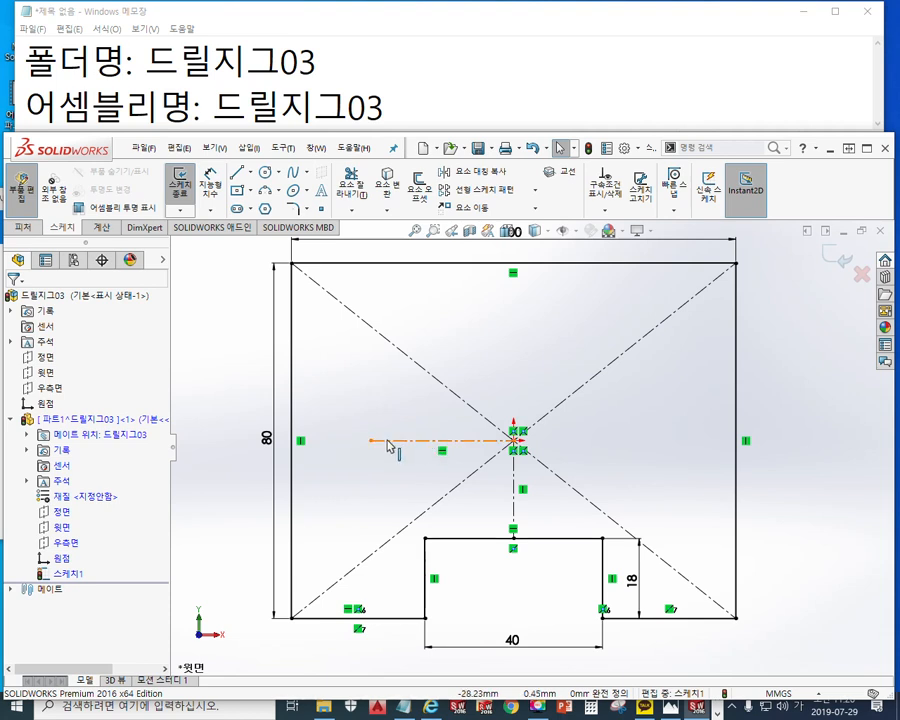
Sketch a vertical straight slot near the plate's lower-left corner, about 14 mm between arc centers and about 10 mm wide.
{"action": "left_click", "coordinate": [236, 209]}
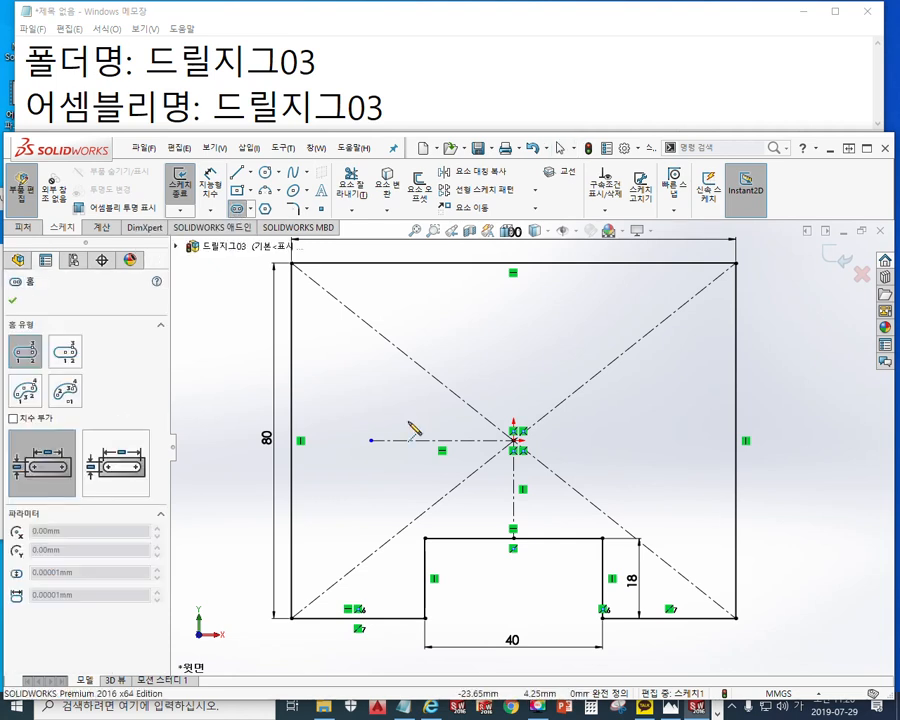
{"action": "left_click", "coordinate": [290, 615]}
{"action": "left_click", "coordinate": [329, 573]}
{"action": "left_click", "coordinate": [329, 511]}
{"action": "left_click", "coordinate": [352, 510]}
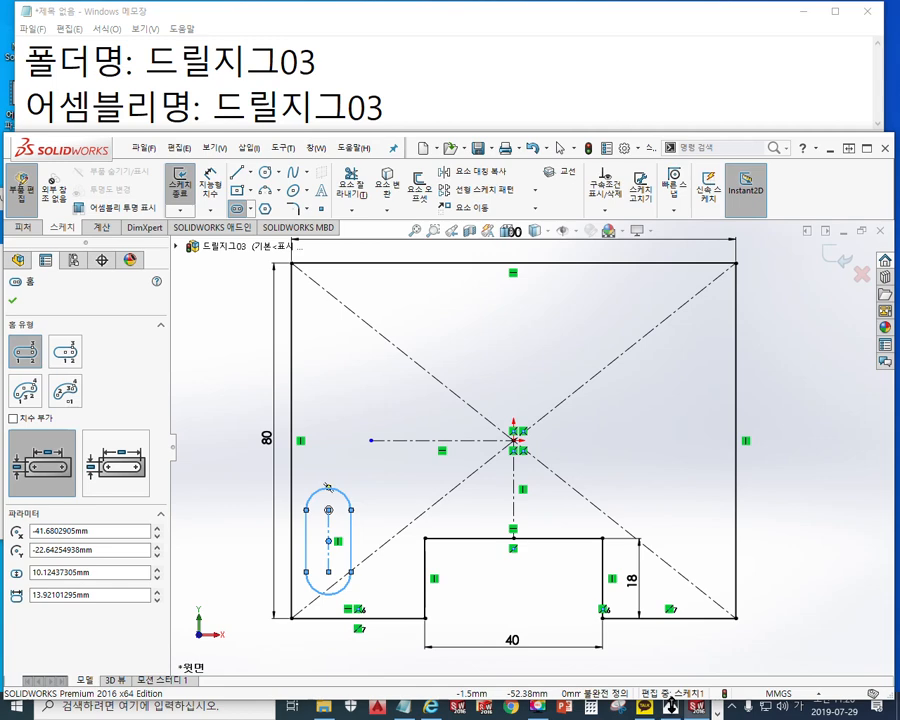
Switch to the reference drawing in the Photos app and compare its two left-side slots with the sketched slot.
{"action": "left_click", "coordinate": [669, 710]}
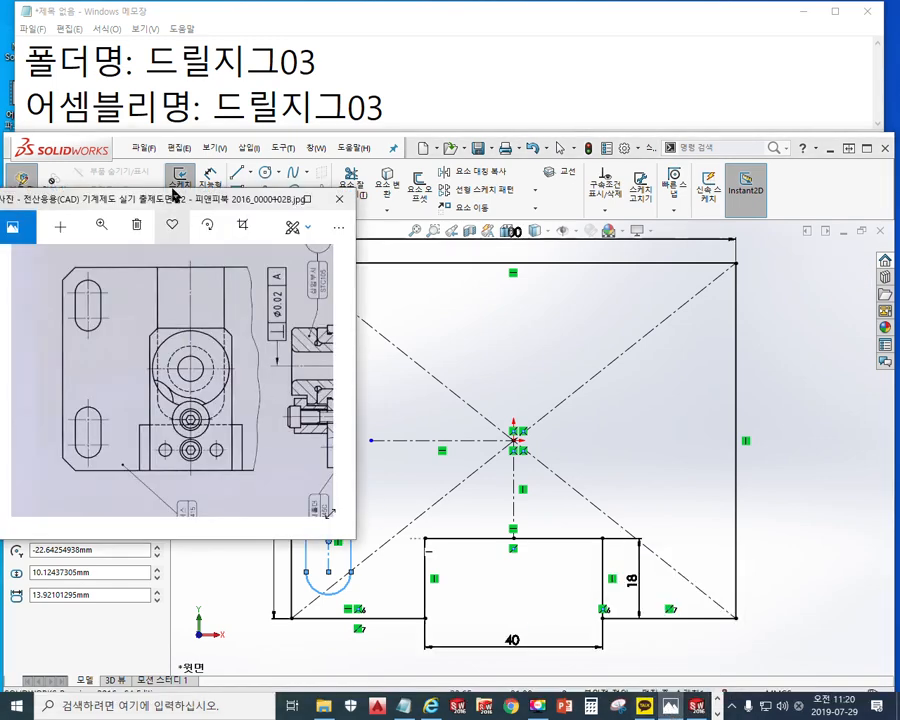
{"action": "left_click_drag", "start_coordinate": [176, 212], "coordinate": [188, 139]}
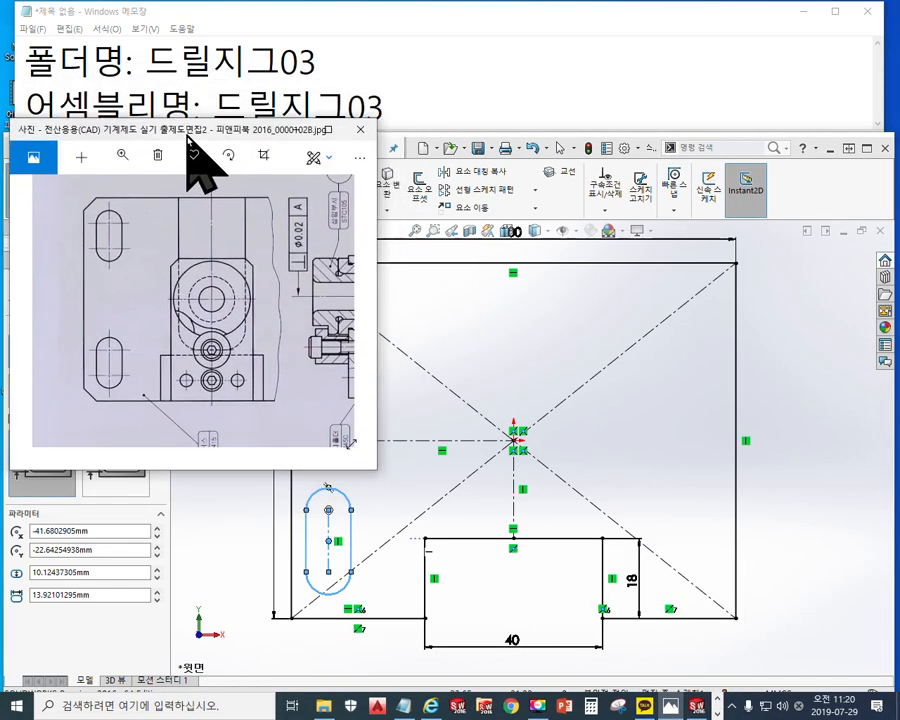
{"action": "key", "text": "F12"}
{"action": "mouse_move", "coordinate": [140, 382]}
{"action": "left_mouse_down"}
{"action": "mouse_move", "coordinate": [112, 392]}
{"action": "mouse_move", "coordinate": [126, 356]}
{"action": "mouse_move", "coordinate": [118, 395]}
{"action": "left_mouse_up"}
{"action": "mouse_move", "coordinate": [118, 210]}
{"action": "left_mouse_down"}
{"action": "mouse_move", "coordinate": [90, 232]}
{"action": "mouse_move", "coordinate": [124, 268]}
{"action": "left_mouse_up"}
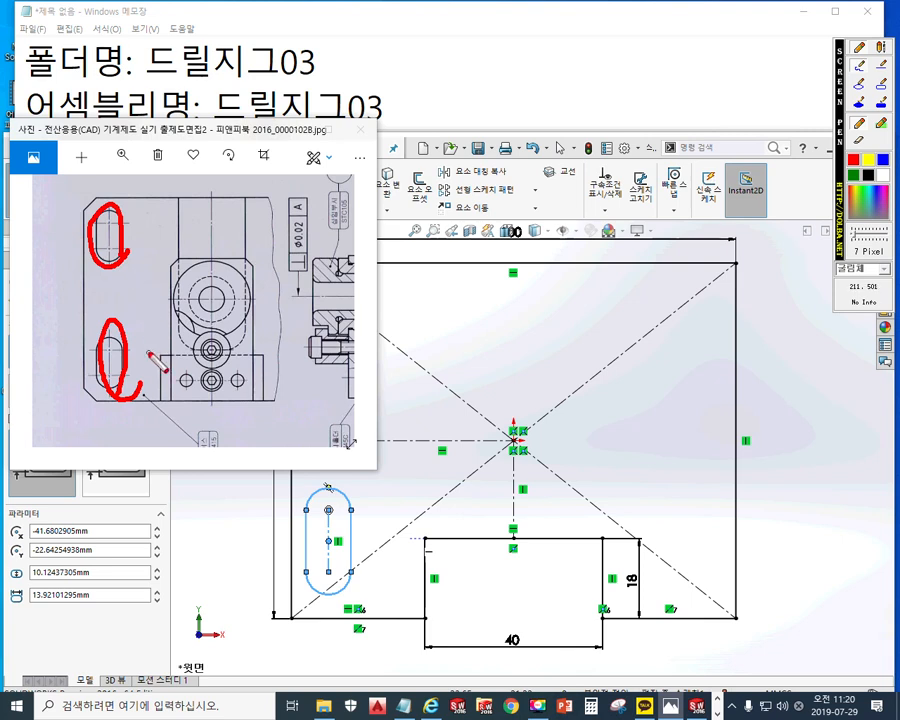
{"action": "mouse_move", "coordinate": [140, 381]}
{"action": "left_mouse_down"}
{"action": "mouse_move", "coordinate": [300, 508]}
{"action": "mouse_move", "coordinate": [280, 485]}
{"action": "mouse_move", "coordinate": [250, 521]}
{"action": "left_mouse_up"}
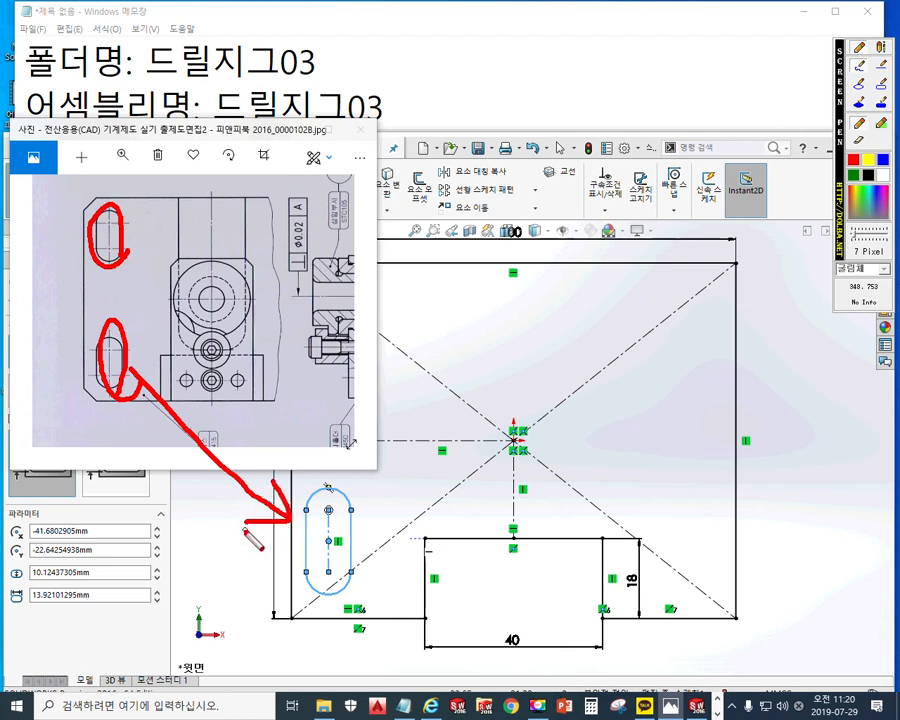
Compare the plate's lower notch with the matching outline in the reference drawing, and move the drawing off the sketch.
{"action": "mouse_move", "coordinate": [420, 613]}
{"action": "left_mouse_down"}
{"action": "mouse_move", "coordinate": [417, 535]}
{"action": "mouse_move", "coordinate": [590, 531]}
{"action": "mouse_move", "coordinate": [601, 619]}
{"action": "left_mouse_up"}
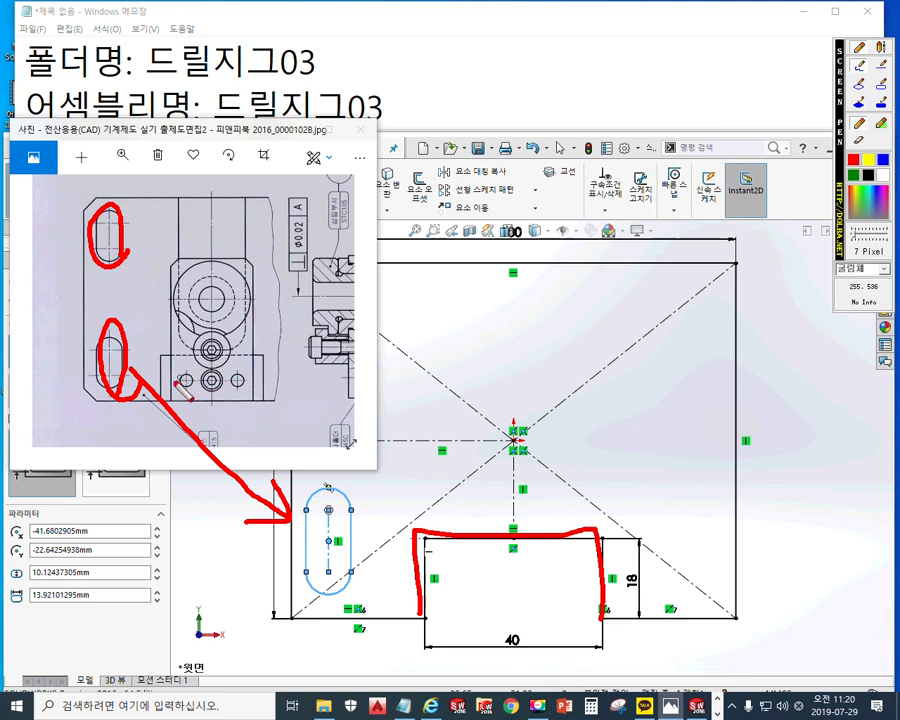
{"action": "mouse_move", "coordinate": [160, 395]}
{"action": "left_mouse_down"}
{"action": "mouse_move", "coordinate": [252, 353]}
{"action": "mouse_move", "coordinate": [268, 406]}
{"action": "left_mouse_up"}
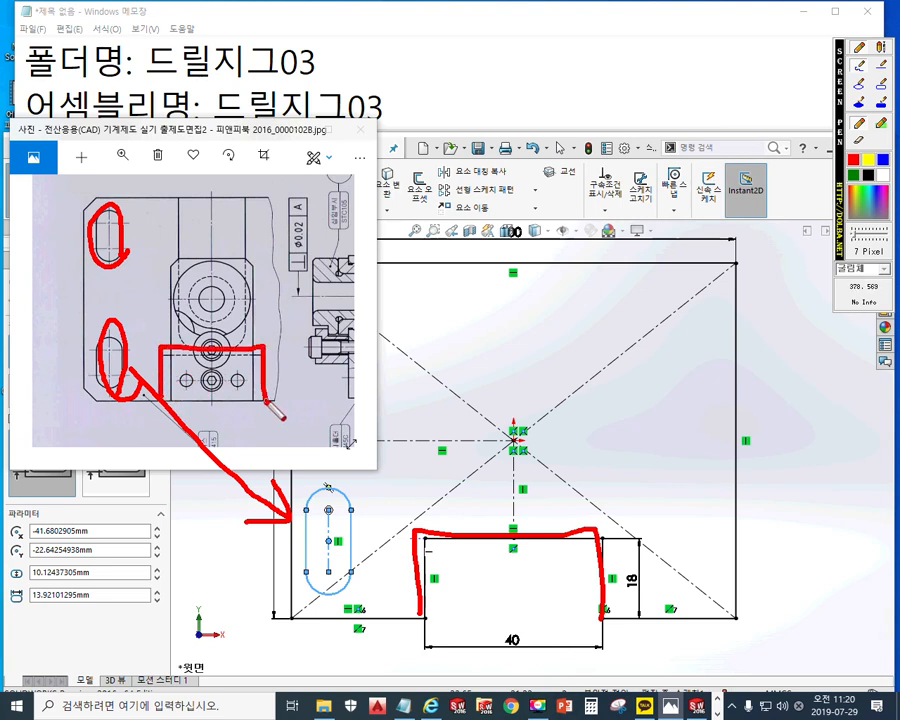
{"action": "key", "text": "Escape"}
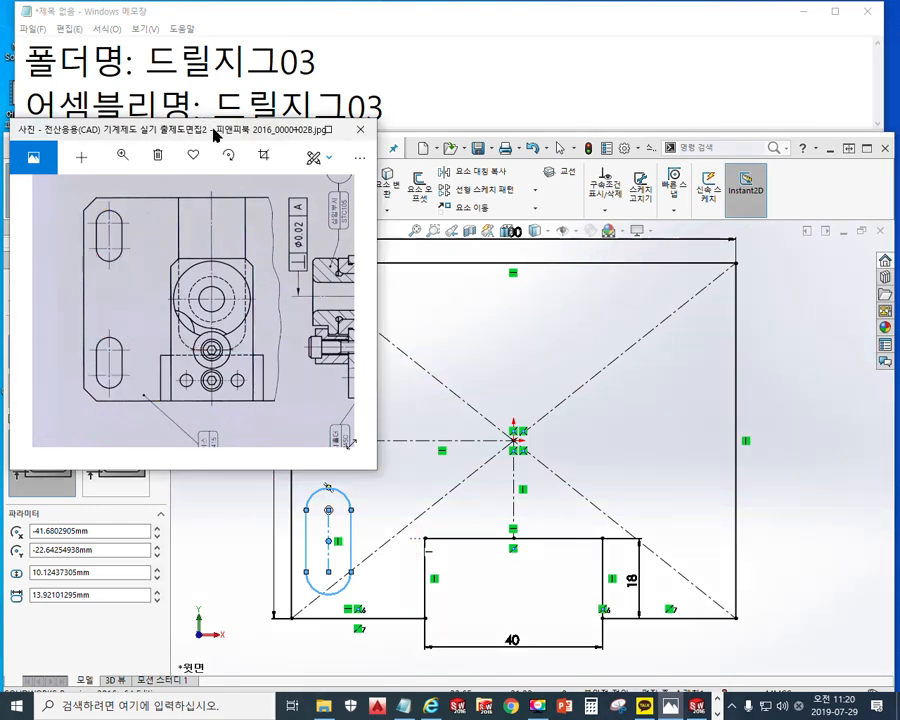
{"action": "left_click_drag", "start_coordinate": [238, 131], "coordinate": [0, 150]}
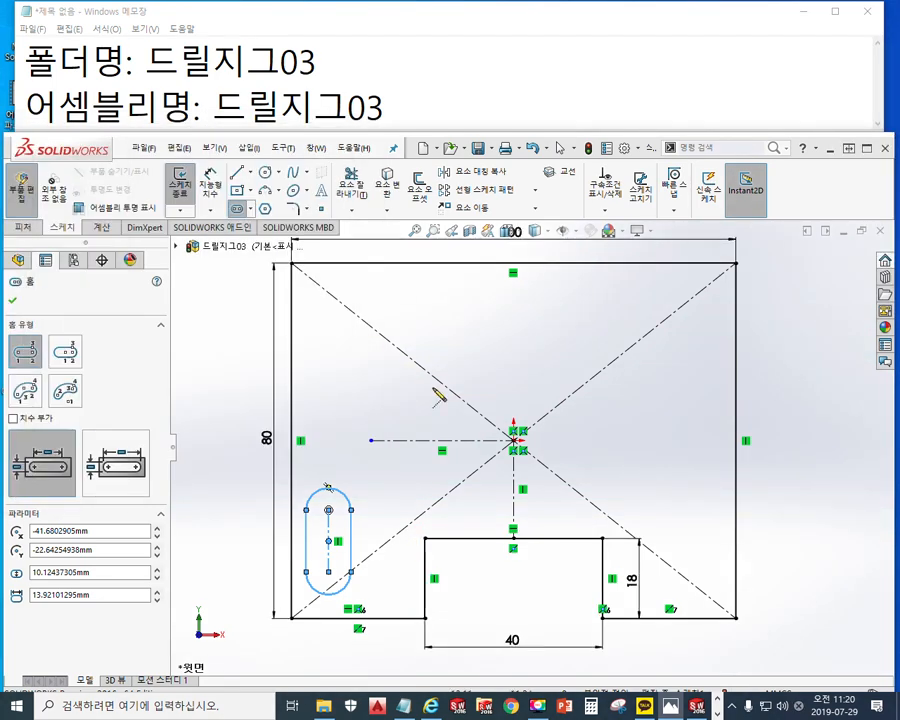
{"action": "right_click", "coordinate": [233, 364]}
{"action": "left_click", "coordinate": [302, 374]}
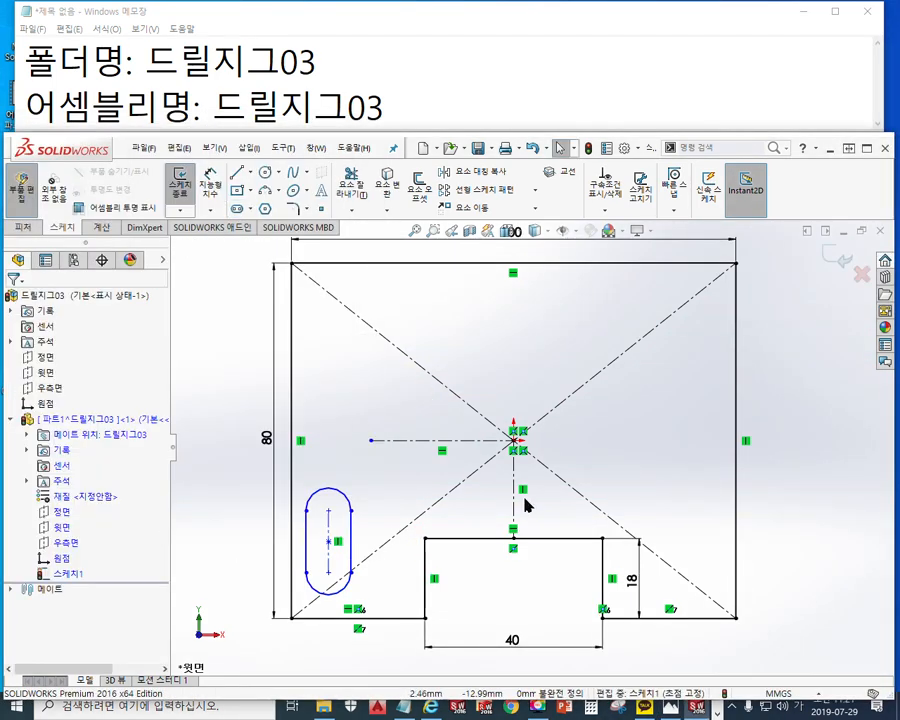
Examine the slot's lower arc and its vertical distance from the plate's bottom edge.
{"action": "middle_click_drag", "start_coordinate": [472, 498], "coordinate": [482, 491], "text": "ctrl"}
{"action": "scroll", "coordinate": [482, 491], "scroll_direction": "down", "scroll_amount": 4}
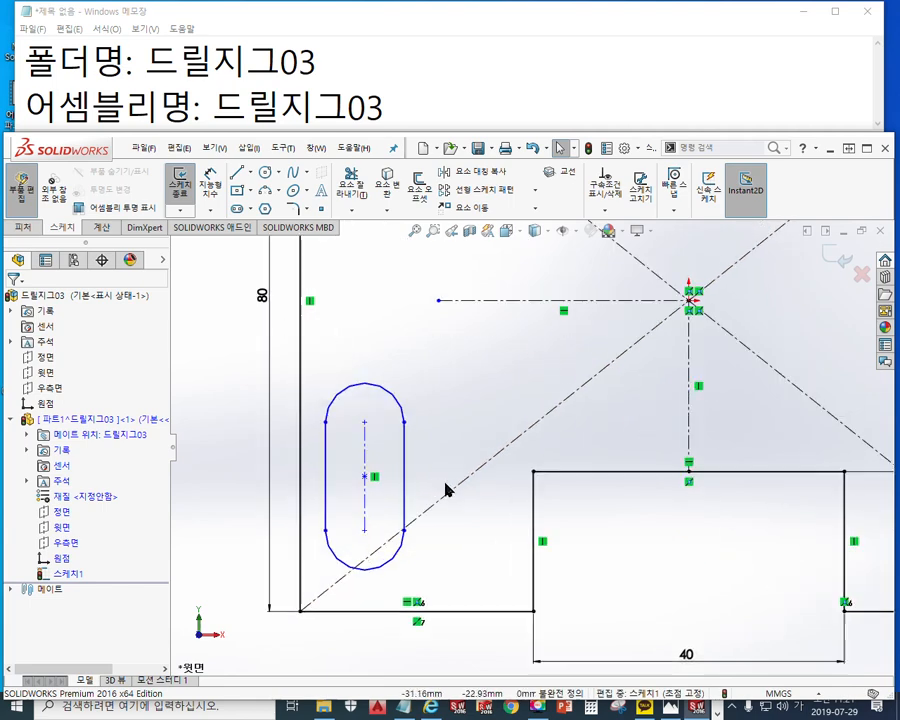
{"action": "middle_click_drag", "start_coordinate": [457, 435], "coordinate": [450, 462], "text": "ctrl"}
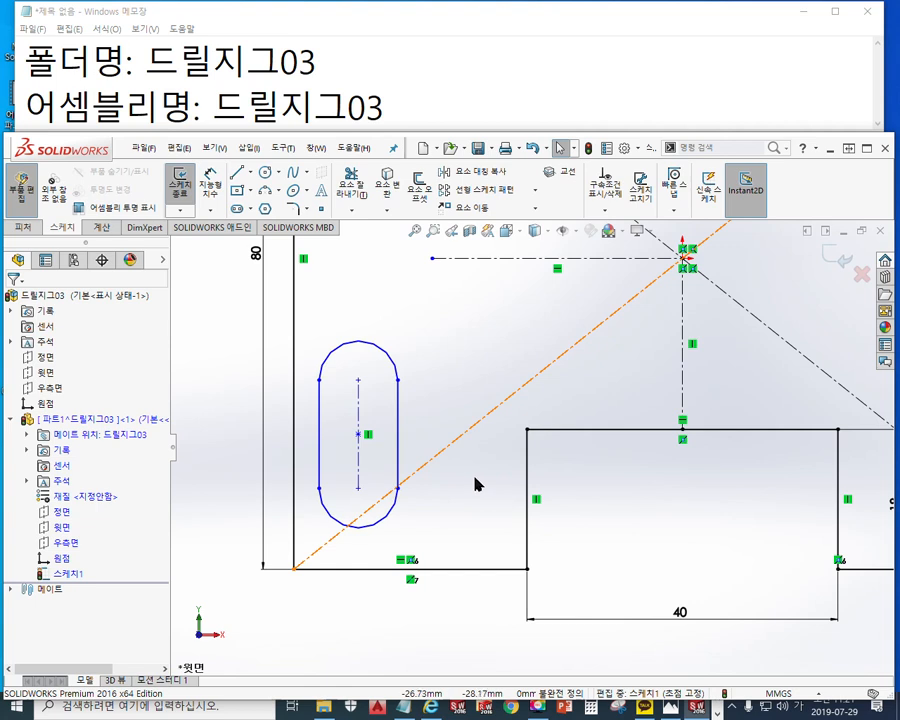
{"action": "key", "text": "F9"}
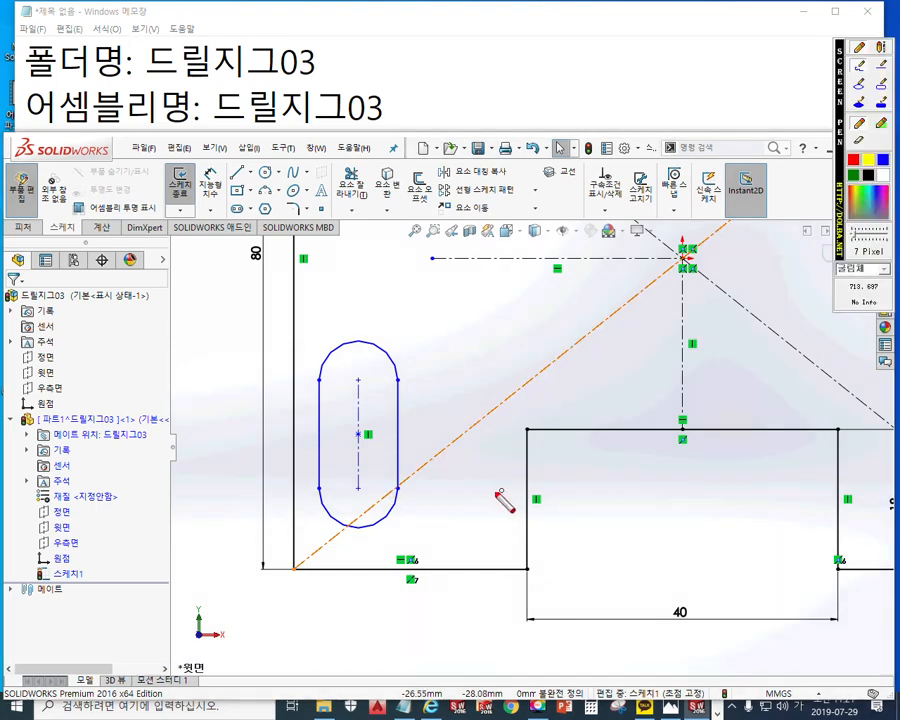
{"action": "mouse_move", "coordinate": [309, 487]}
{"action": "left_mouse_down"}
{"action": "mouse_move", "coordinate": [345, 522]}
{"action": "mouse_move", "coordinate": [396, 494]}
{"action": "left_mouse_up"}
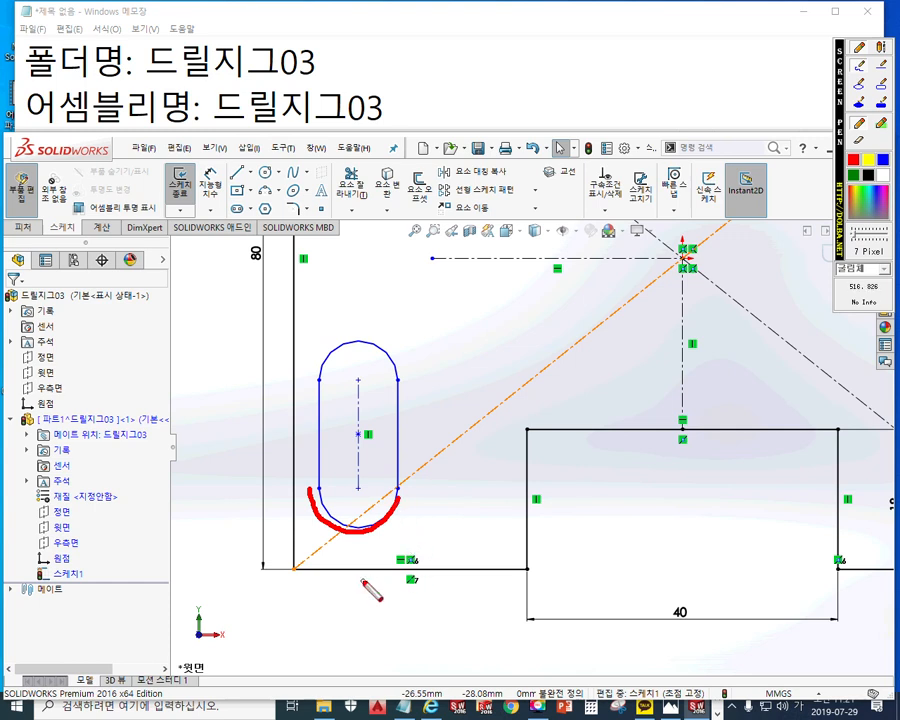
{"action": "left_click_drag", "start_coordinate": [298, 577], "coordinate": [490, 578]}
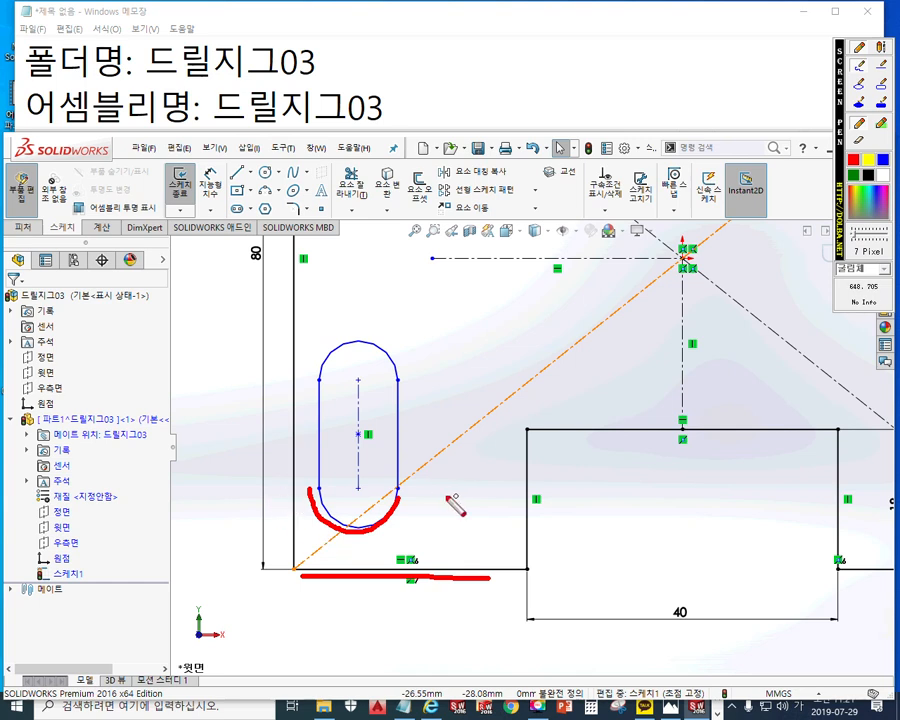
{"action": "mouse_move", "coordinate": [419, 493]}
{"action": "left_mouse_down"}
{"action": "mouse_move", "coordinate": [473, 493]}
{"action": "mouse_move", "coordinate": [450, 590]}
{"action": "mouse_move", "coordinate": [458, 546]}
{"action": "mouse_move", "coordinate": [450, 494]}
{"action": "left_mouse_up"}
{"action": "left_click_drag", "start_coordinate": [450, 494], "coordinate": [464, 507]}
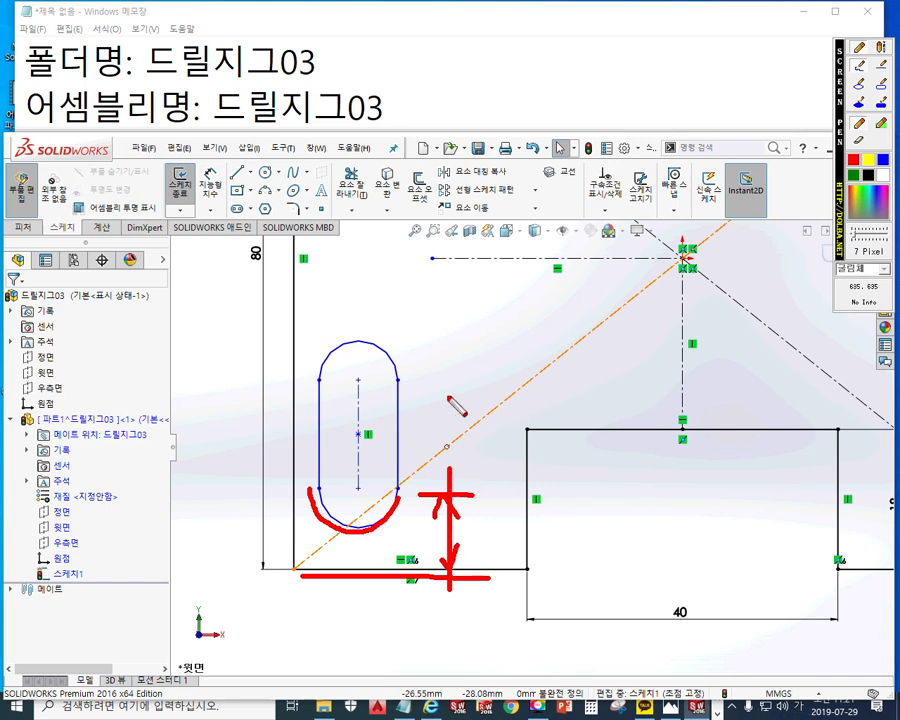
{"action": "key", "text": "Escape"}
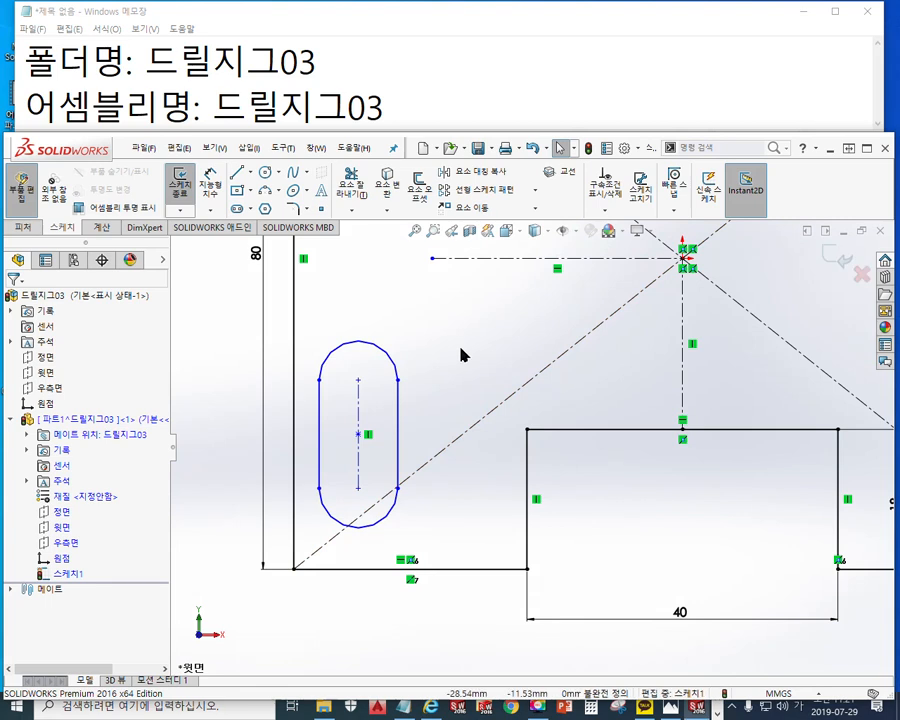
Dimension the slot's lower arc center 10 mm above the plate's bottom edge.
{"action": "right_click", "coordinate": [458, 282]}
{"action": "left_click", "coordinate": [582, 295]}
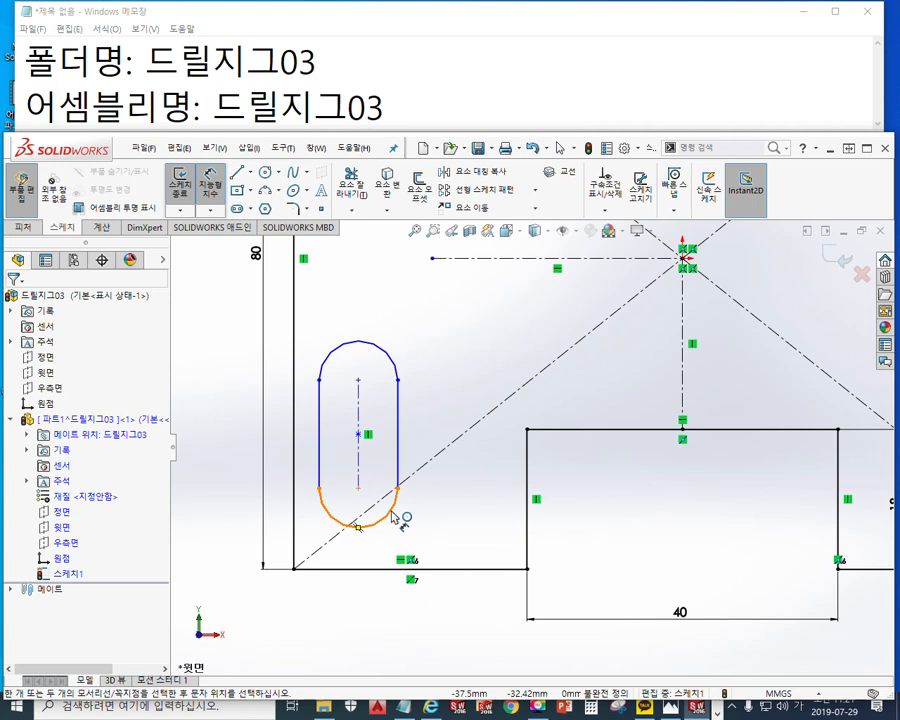
{"action": "left_click", "coordinate": [393, 517]}
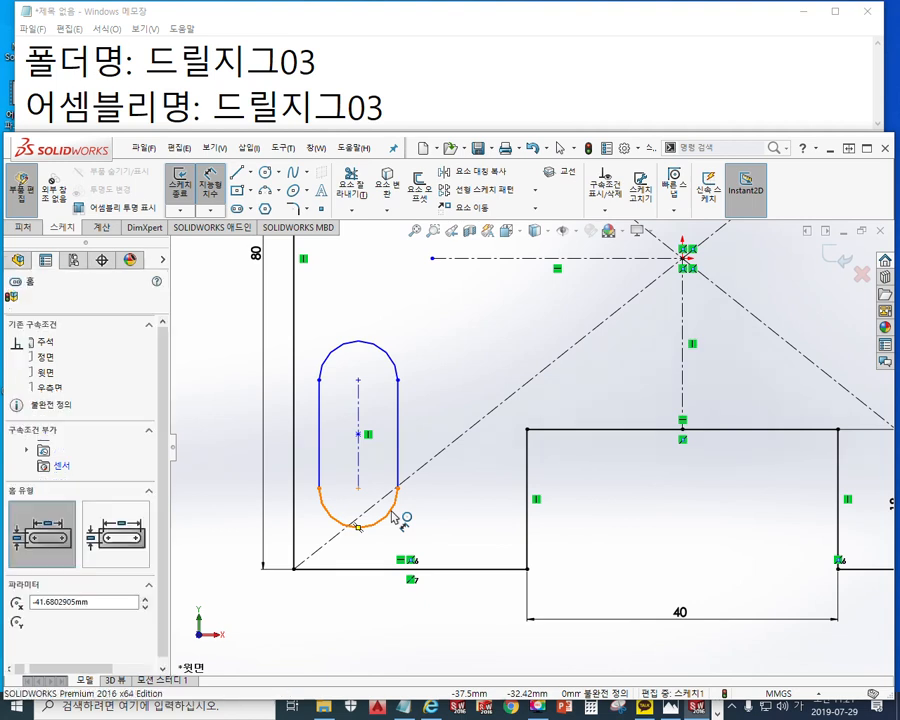
{"action": "left_click", "coordinate": [453, 570]}
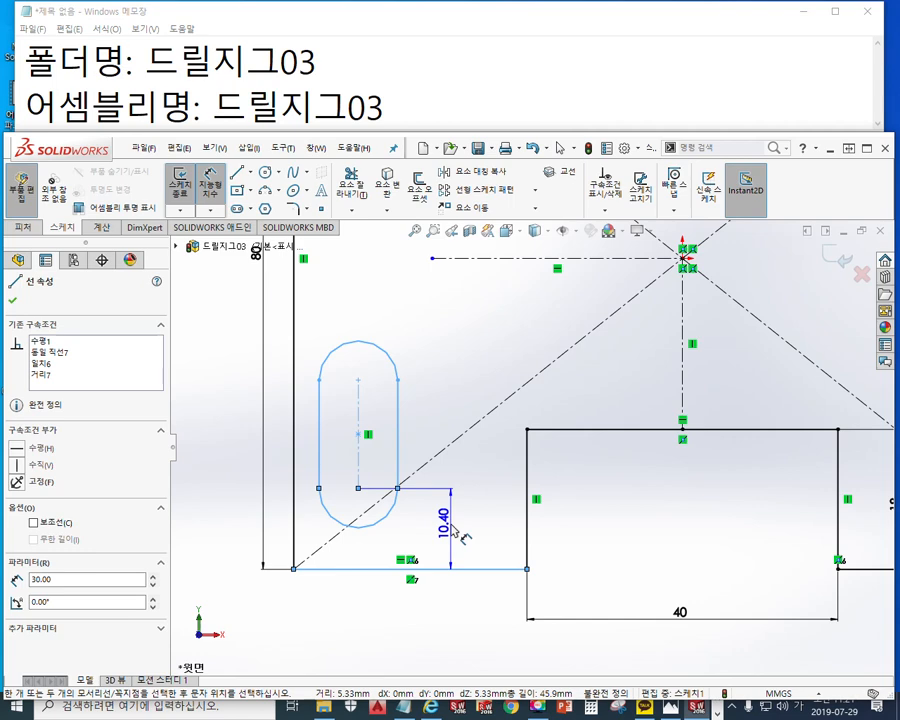
{"action": "left_click", "coordinate": [456, 481]}
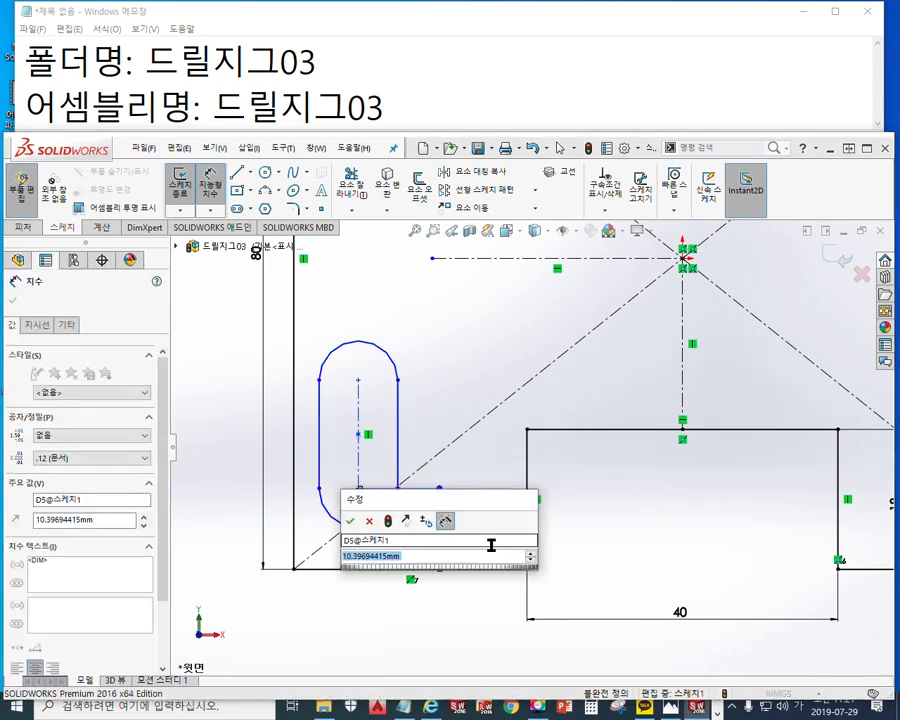
{"action": "type", "text": "10"}
{"action": "key", "text": "Return"}
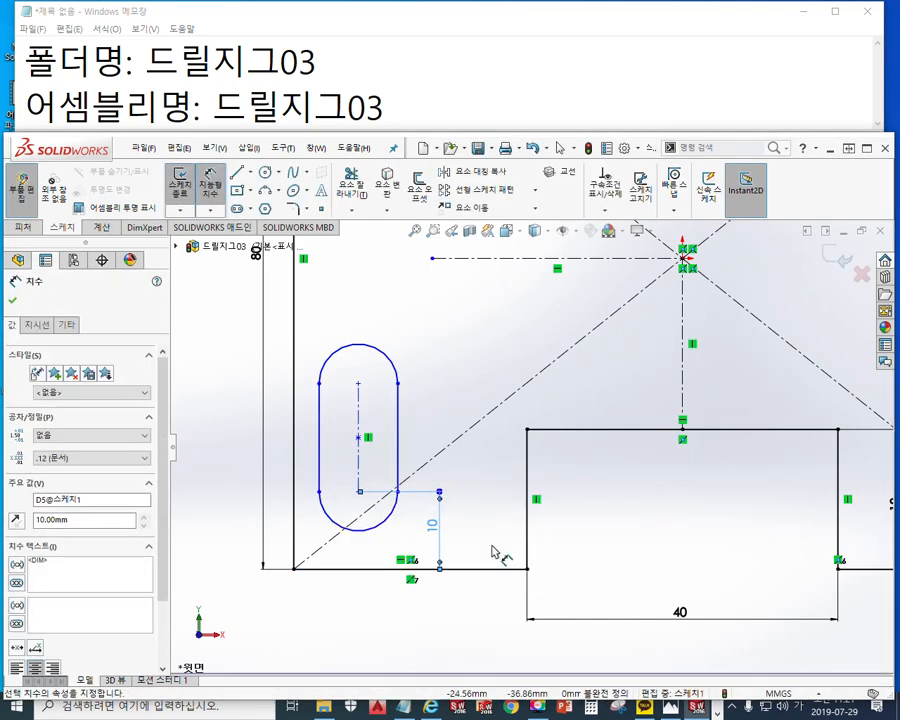
{"action": "left_click", "coordinate": [438, 355]}
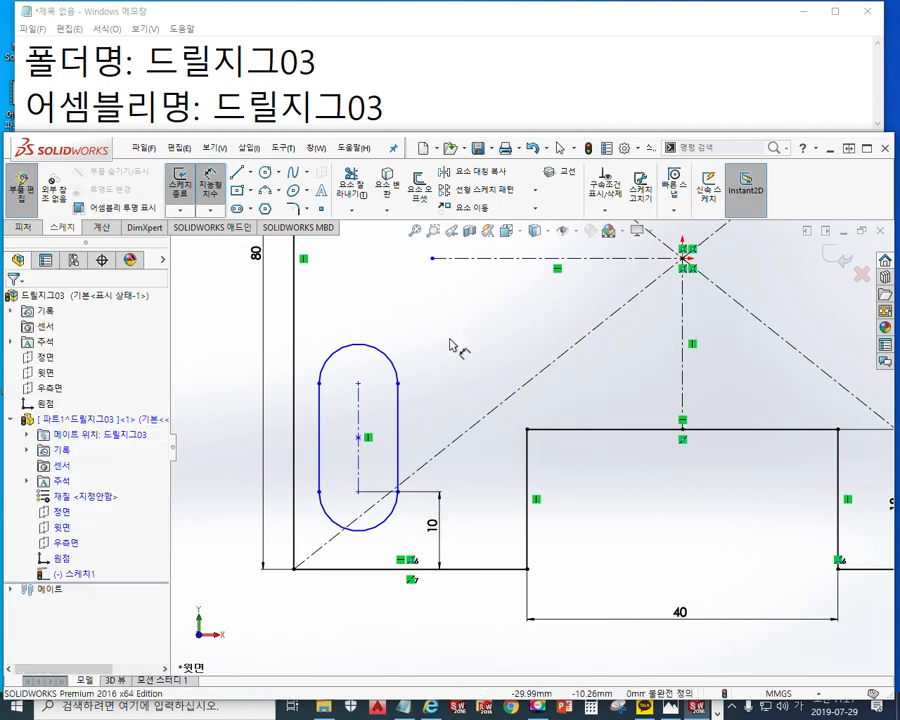
{"action": "left_click", "coordinate": [380, 350]}
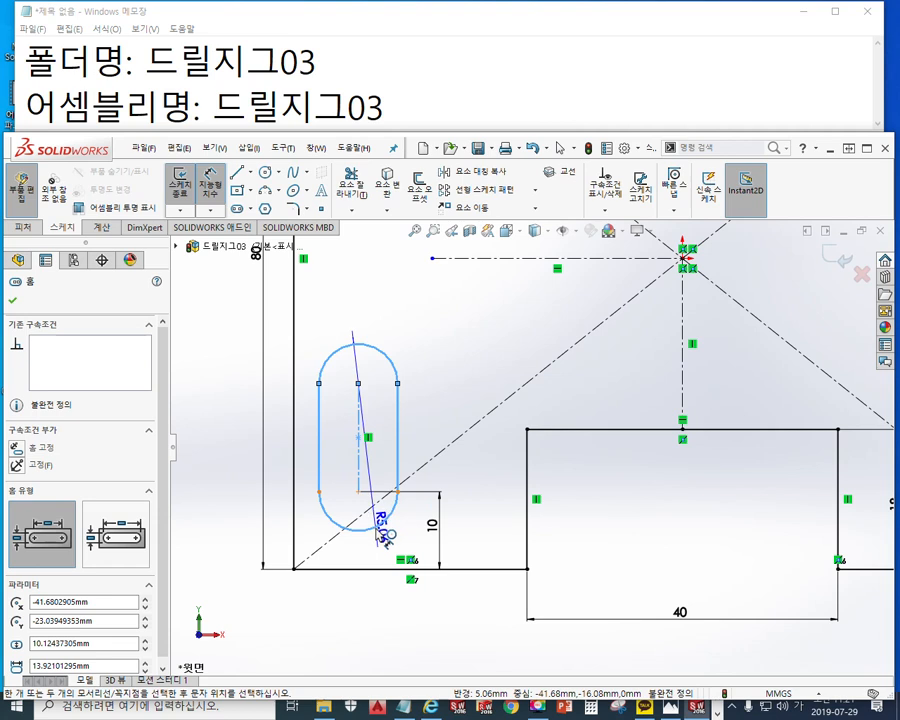
{"action": "left_click", "coordinate": [358, 530]}
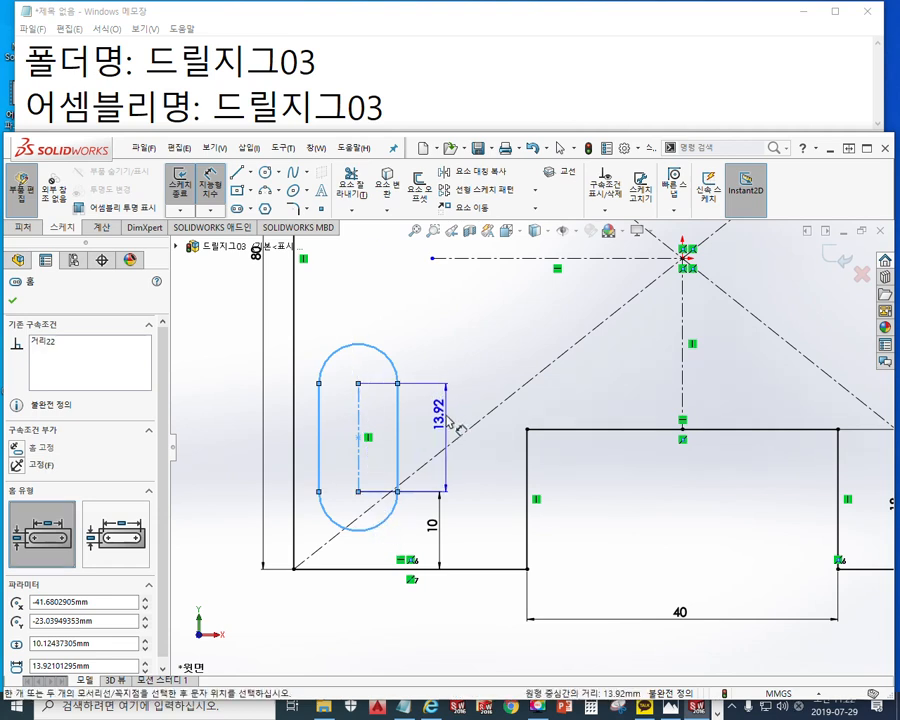
{"action": "key", "text": "Escape"}
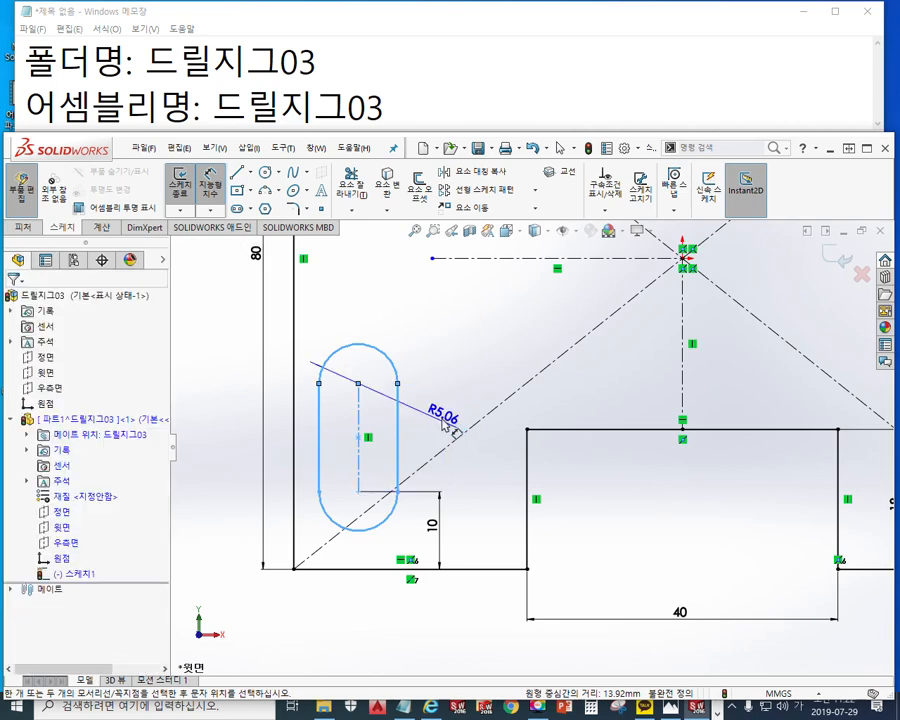
{"action": "key", "text": "Escape"}
Dimension the distance between the slot's upper and lower arc centers as 10 mm.
{"action": "right_click", "coordinate": [440, 314]}
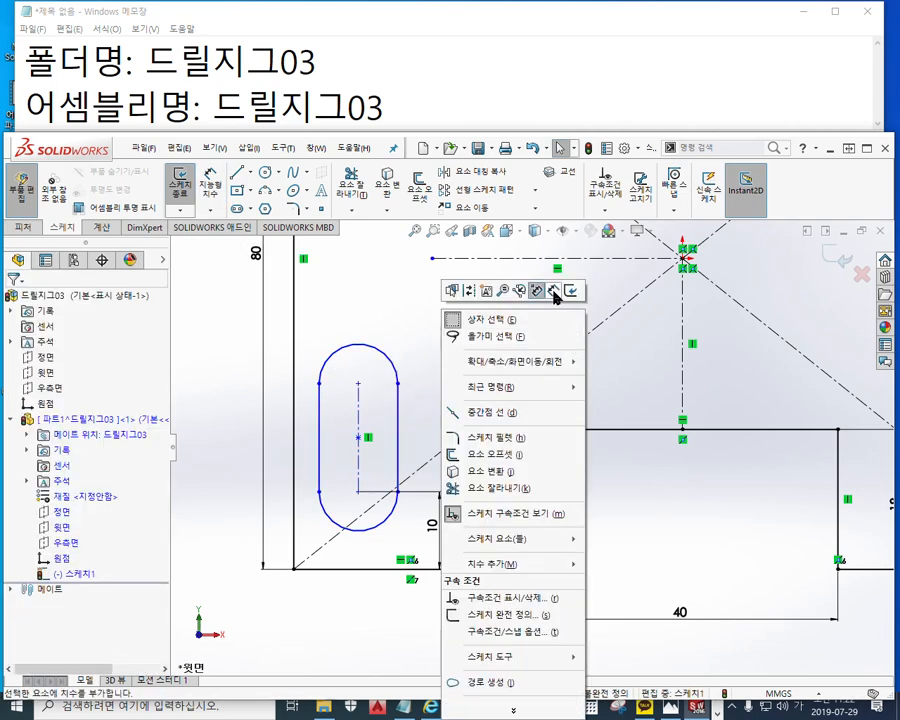
{"action": "left_click", "coordinate": [548, 292]}
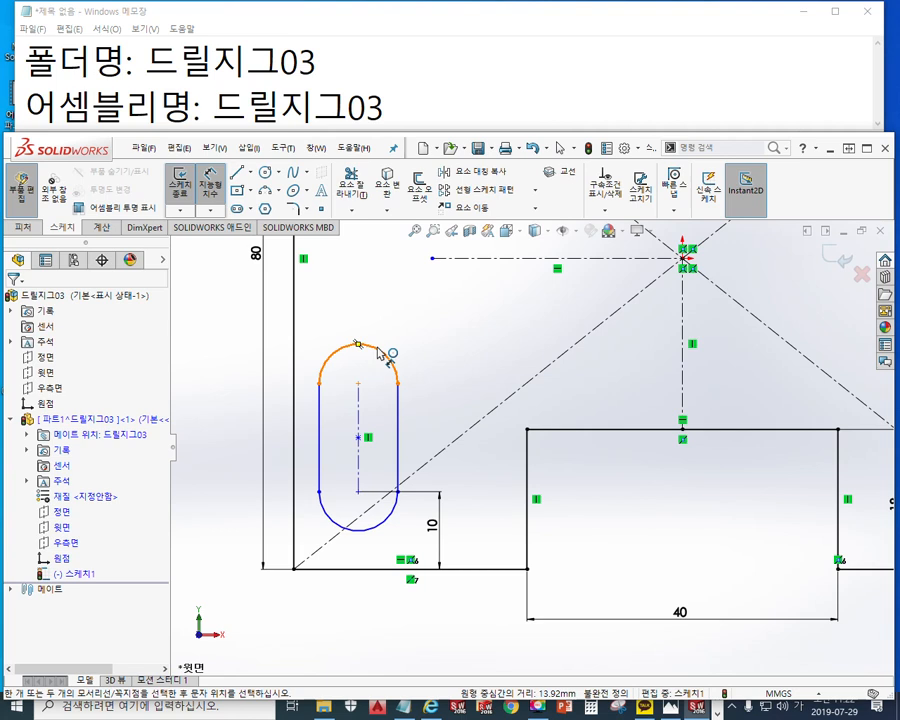
{"action": "left_click", "coordinate": [380, 352]}
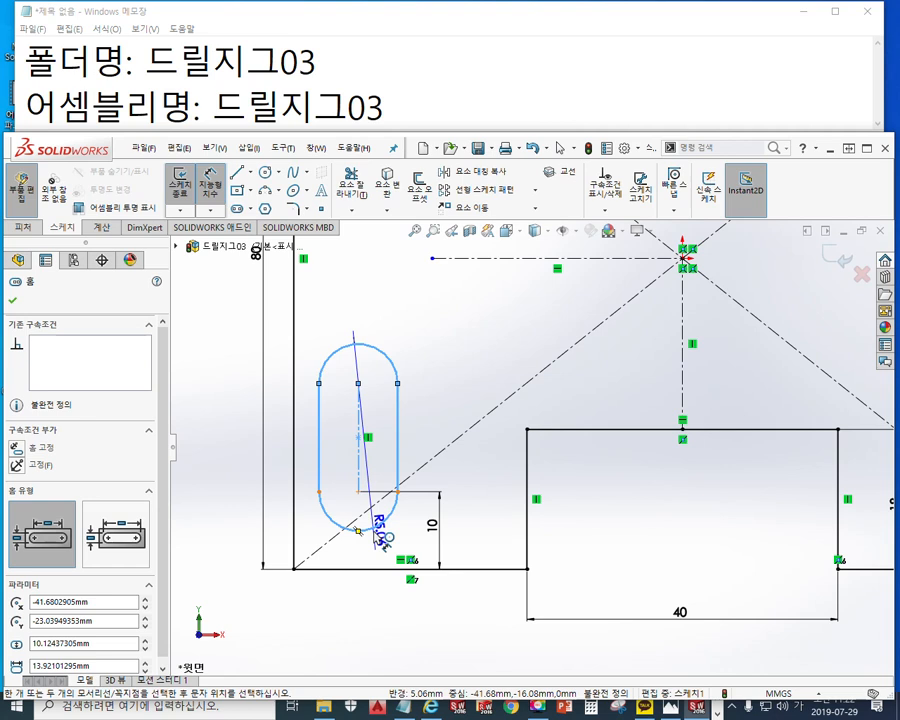
{"action": "left_click", "coordinate": [357, 530]}
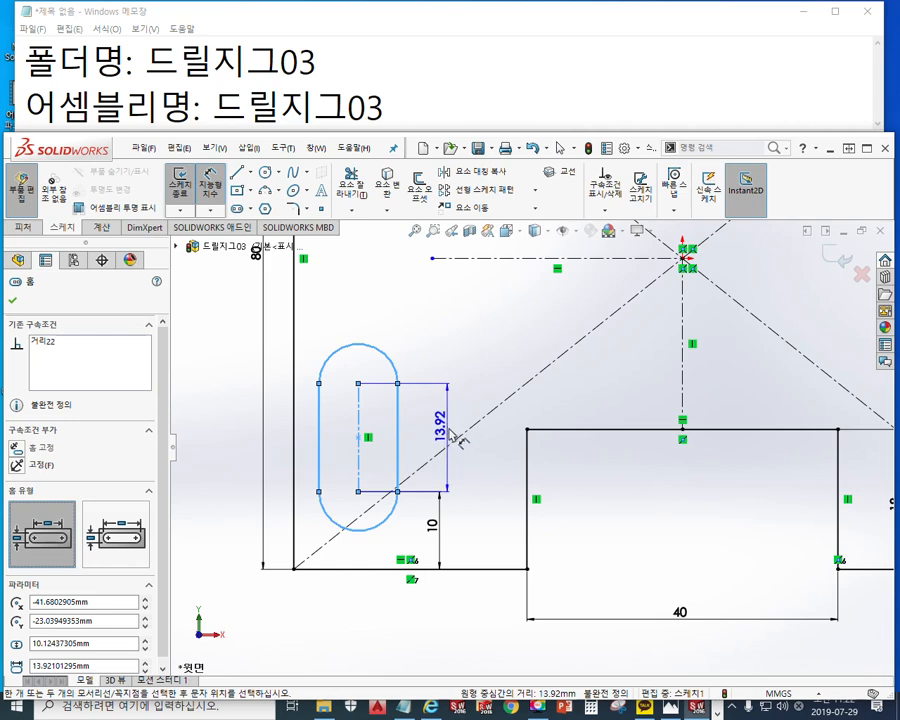
{"action": "left_click", "coordinate": [451, 445]}
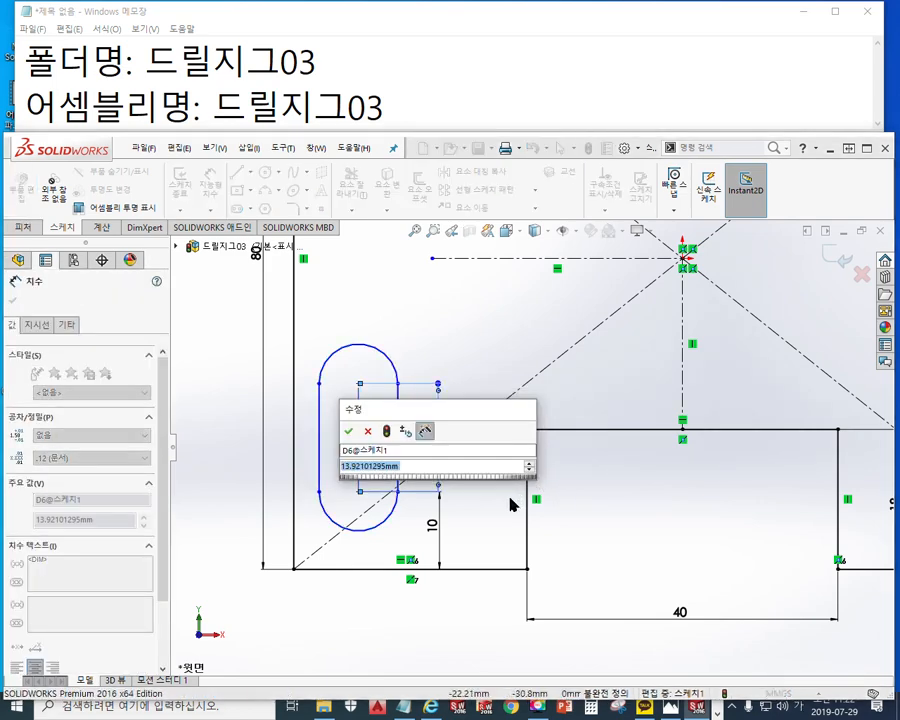
{"action": "type", "text": "10"}
{"action": "key", "text": "Return"}
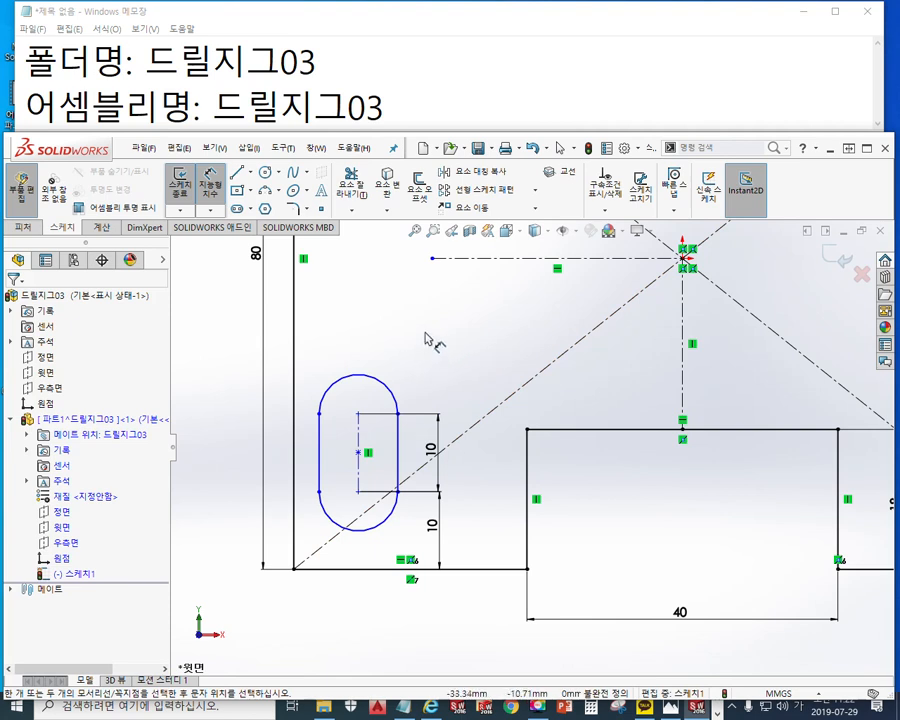
Dimension the slot's width between its two straight sides as 10 mm.
{"action": "left_click", "coordinate": [320, 432]}
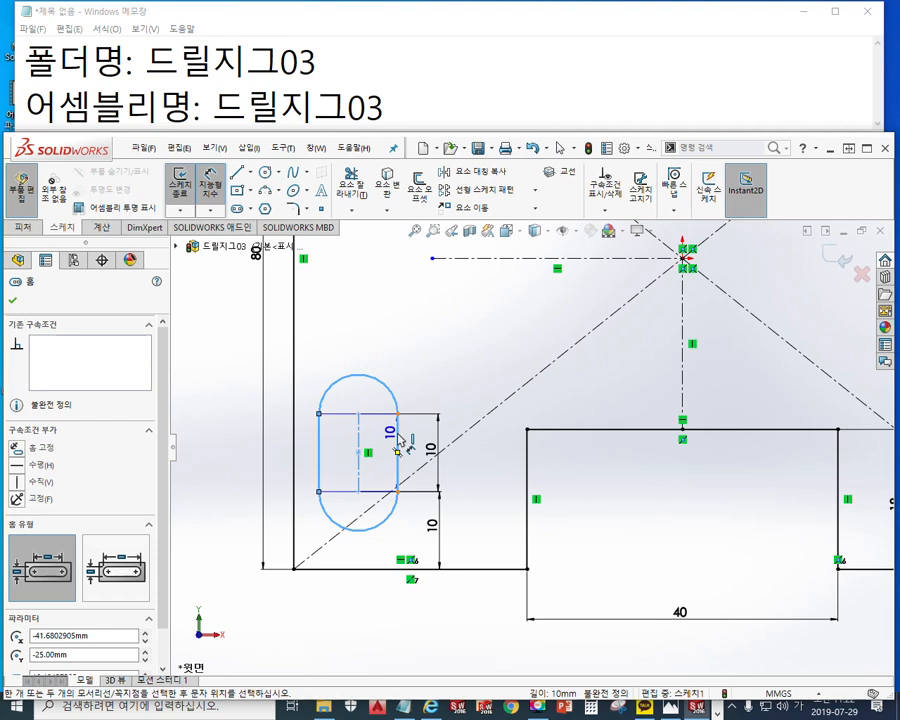
{"action": "left_click", "coordinate": [398, 440]}
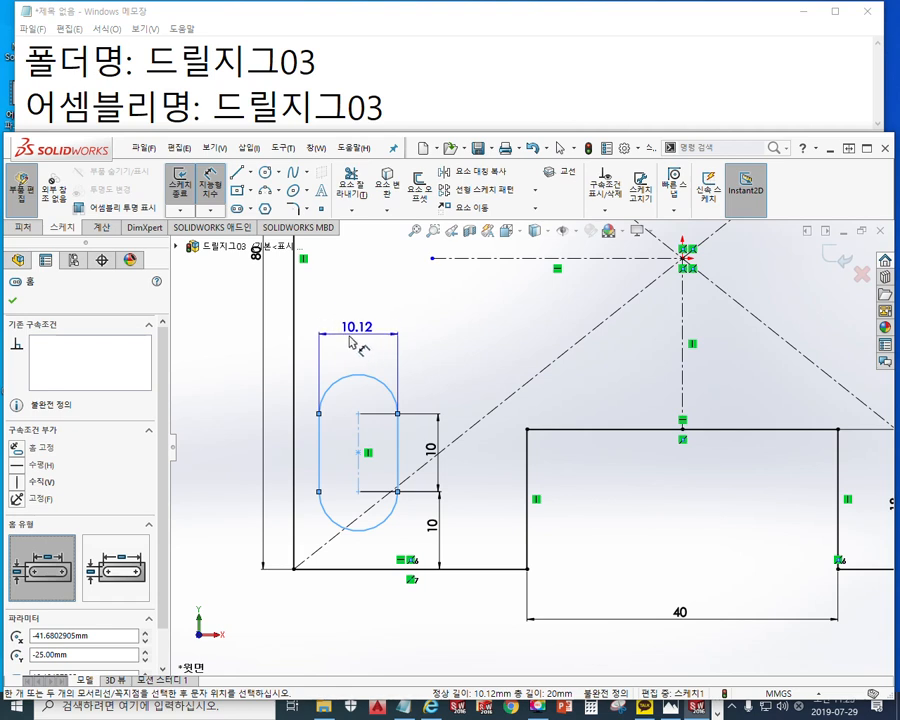
{"action": "left_click", "coordinate": [347, 340]}
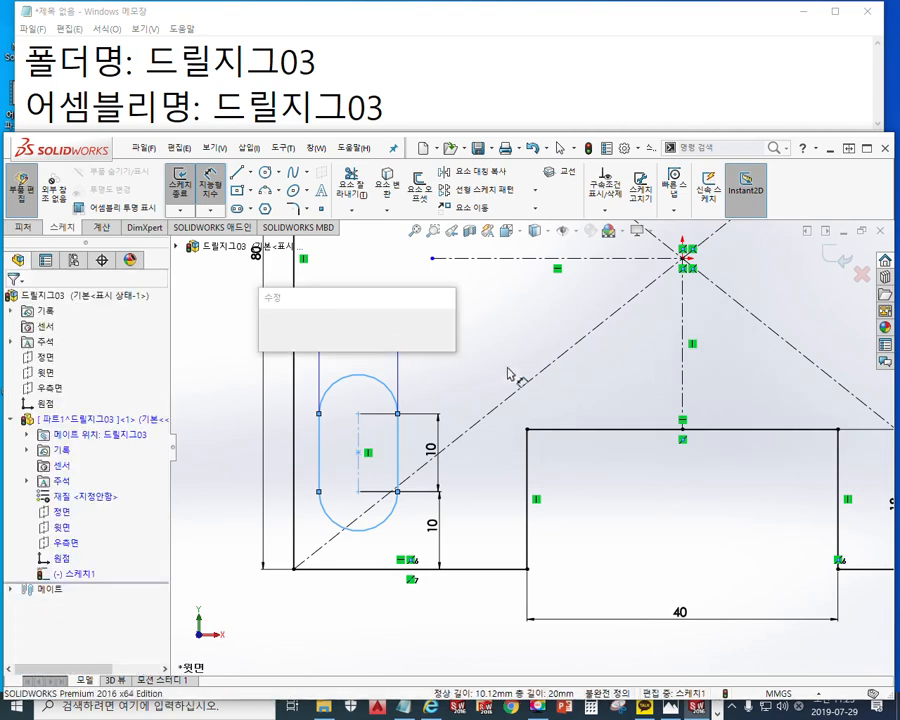
{"action": "type", "text": "10"}
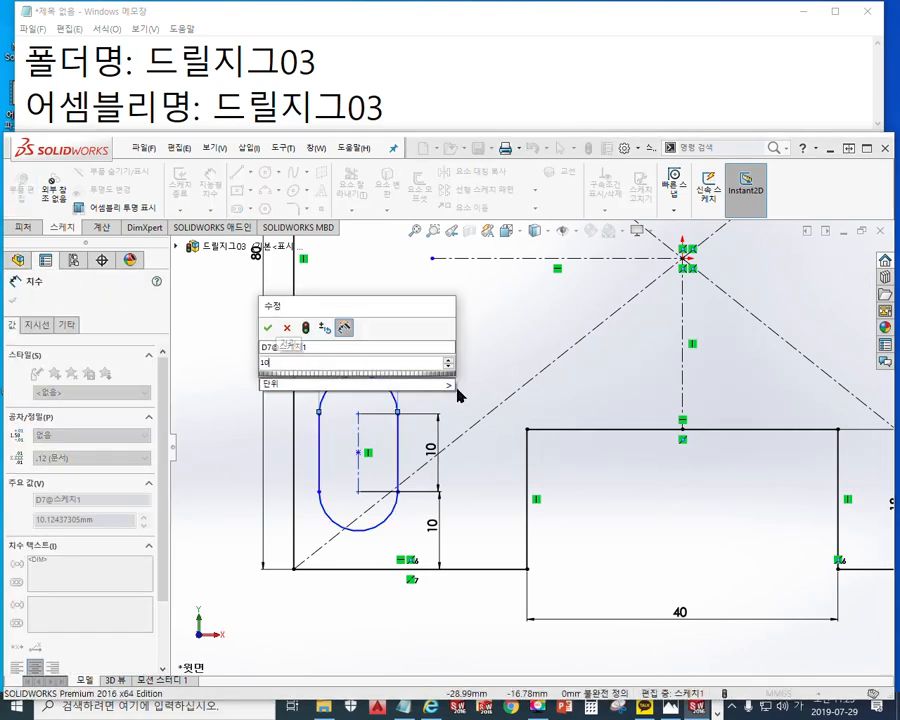
{"action": "key", "text": "Return"}
{"action": "left_click", "coordinate": [455, 316]}
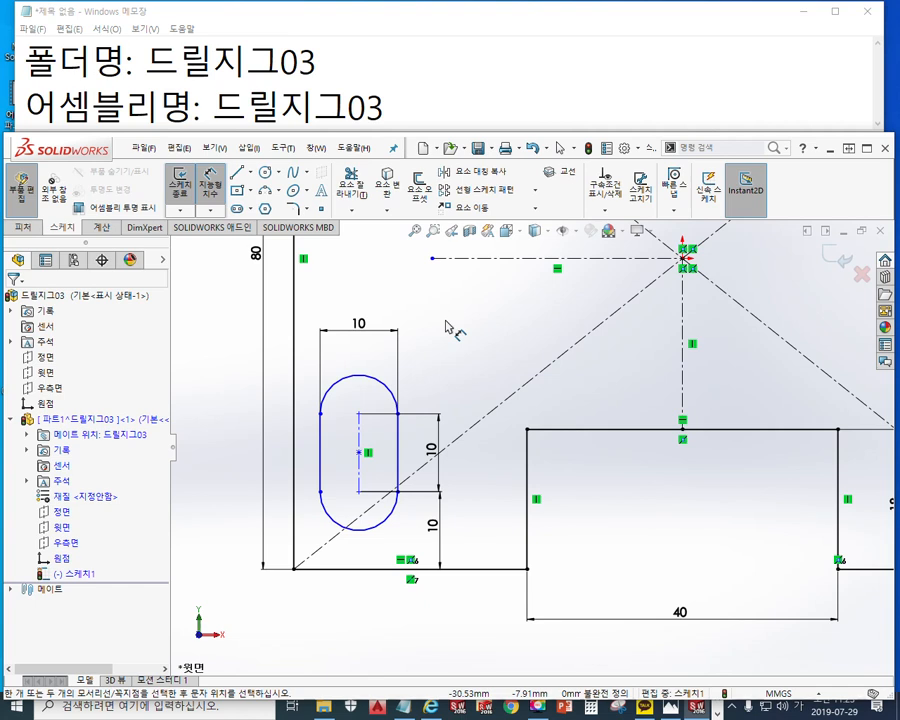
Dimension the slot's center 10 mm from the plate's left edge, placing the dimension below the plate, and end dimensioning.
{"action": "left_click", "coordinate": [294, 428]}
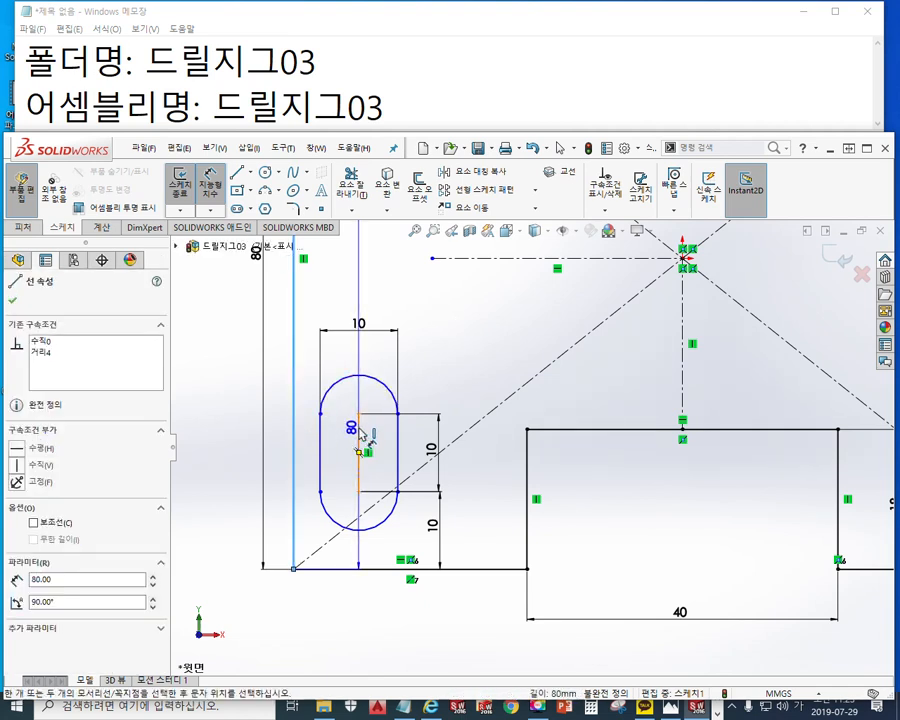
{"action": "left_click", "coordinate": [358, 452]}
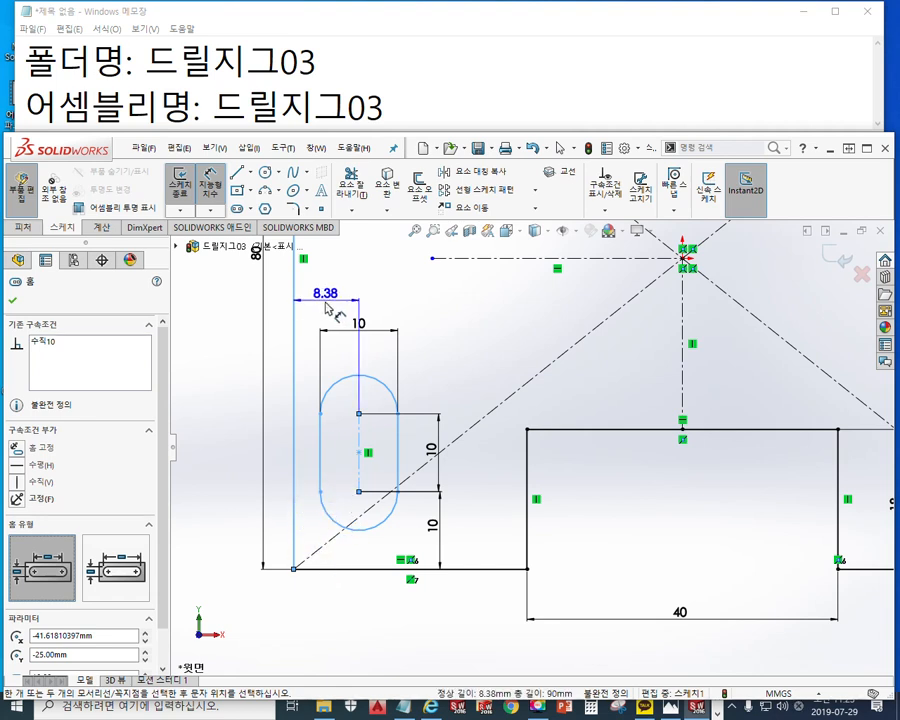
{"action": "left_click", "coordinate": [333, 607]}
{"action": "type", "text": "1"}
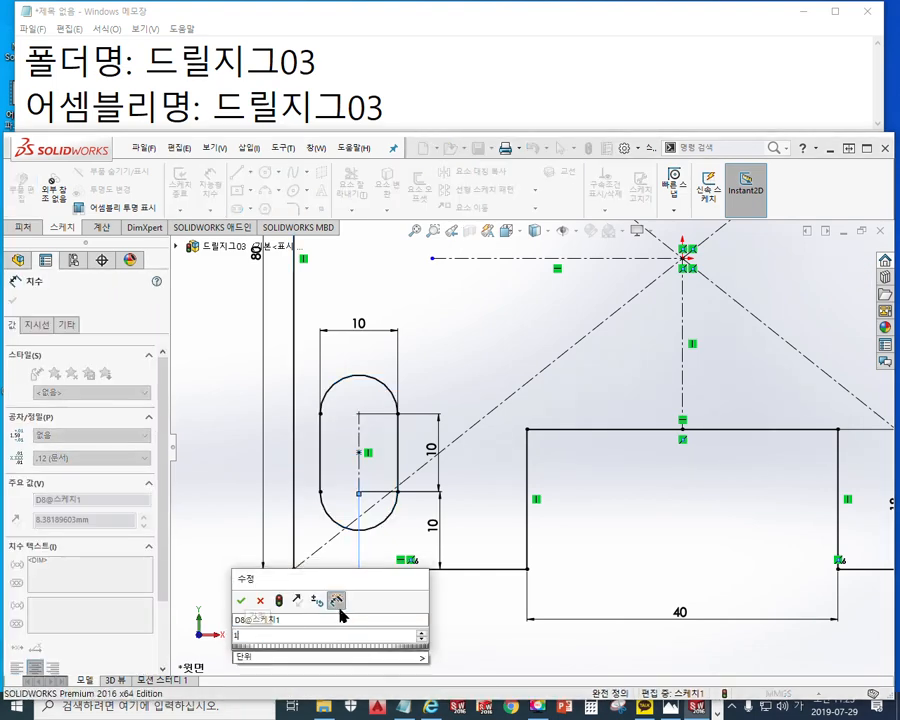
{"action": "type", "text": "0"}
{"action": "key", "text": "Return"}
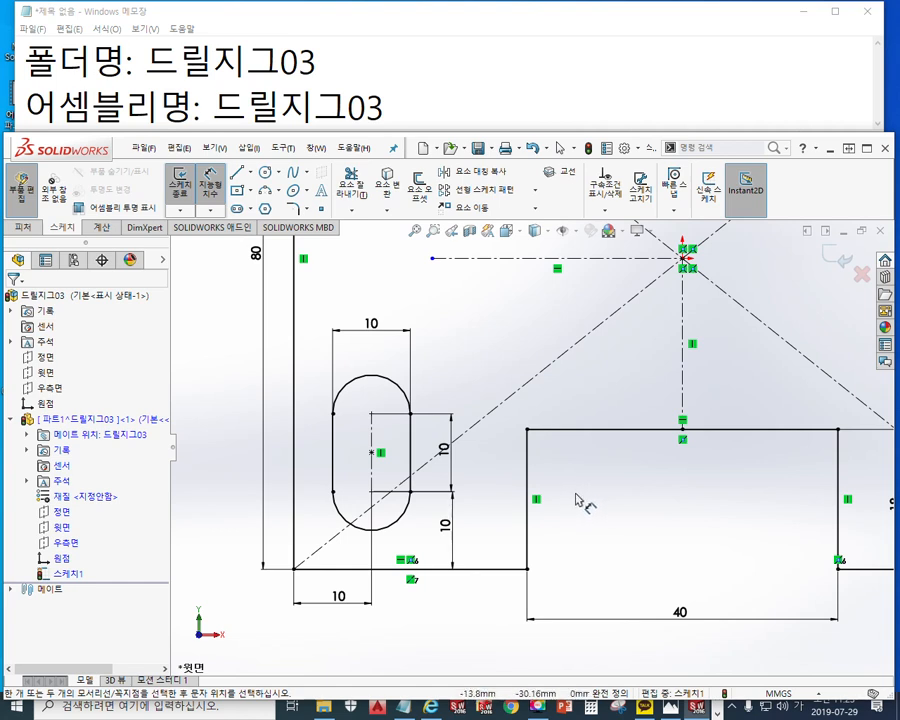
{"action": "scroll", "coordinate": [577, 493], "scroll_direction": "up", "scroll_amount": 2}
{"action": "middle_click_drag", "start_coordinate": [631, 487], "coordinate": [498, 534], "text": "ctrl"}
{"action": "right_click", "coordinate": [667, 305]}
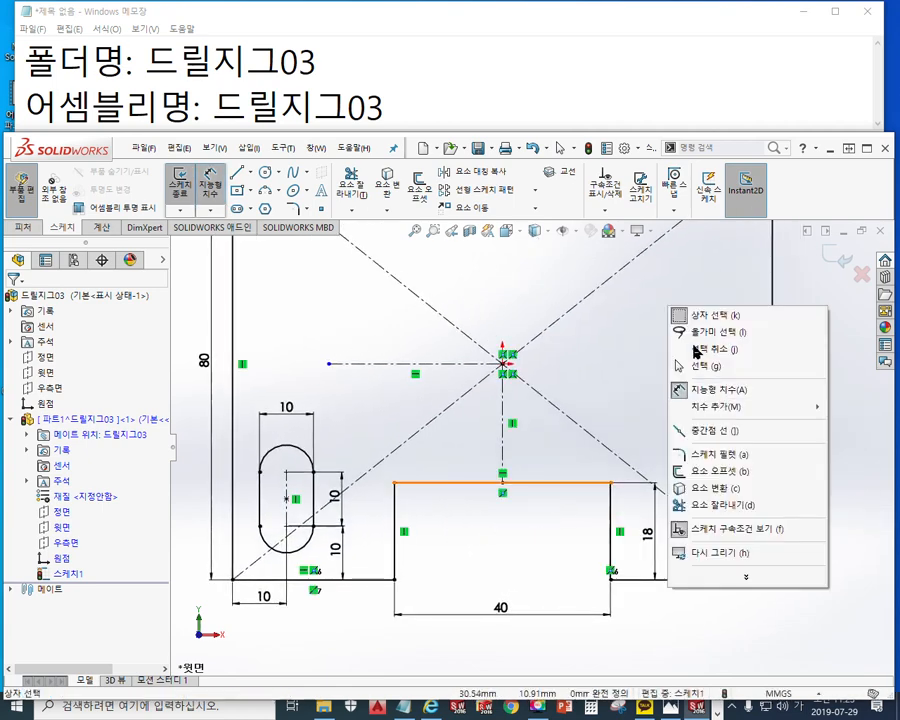
{"action": "left_click", "coordinate": [697, 349]}
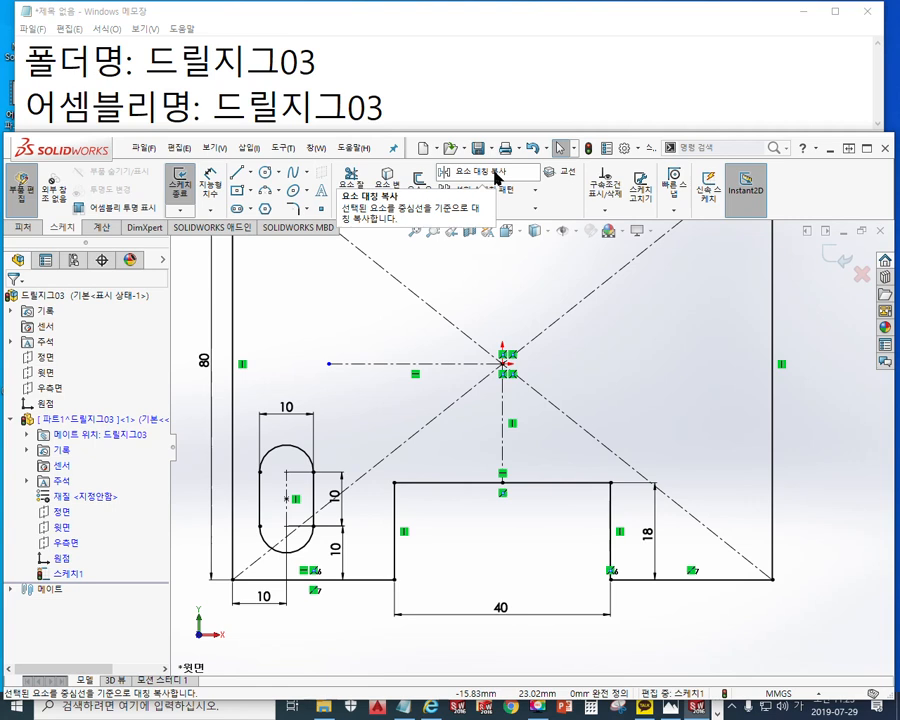
Mirror the lower-left slot about the vertical centerline to the plate's right side.
{"action": "left_click", "coordinate": [495, 178]}
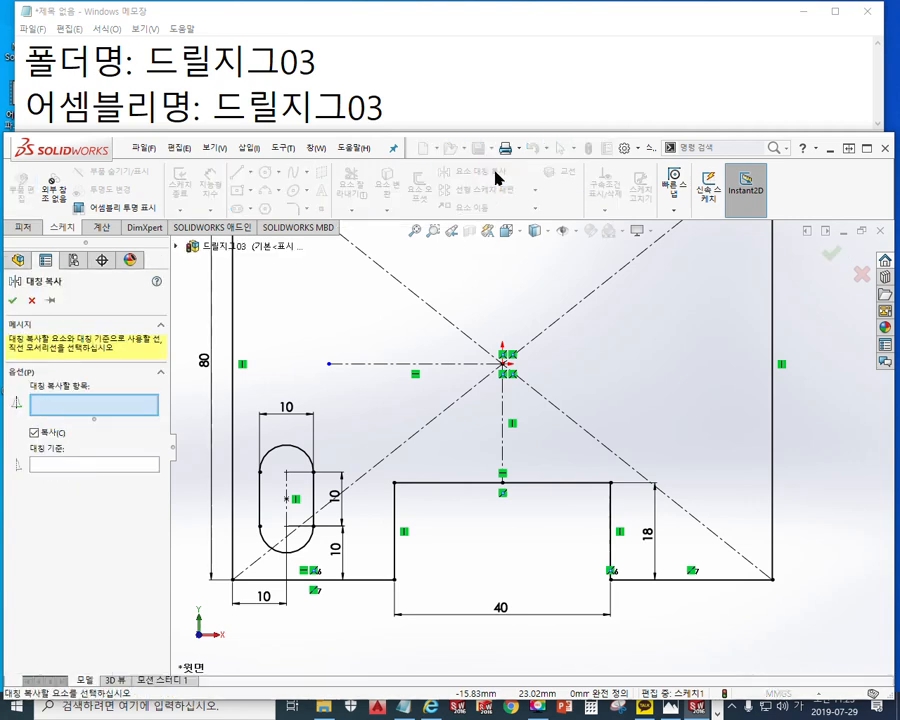
{"action": "left_click", "coordinate": [277, 454]}
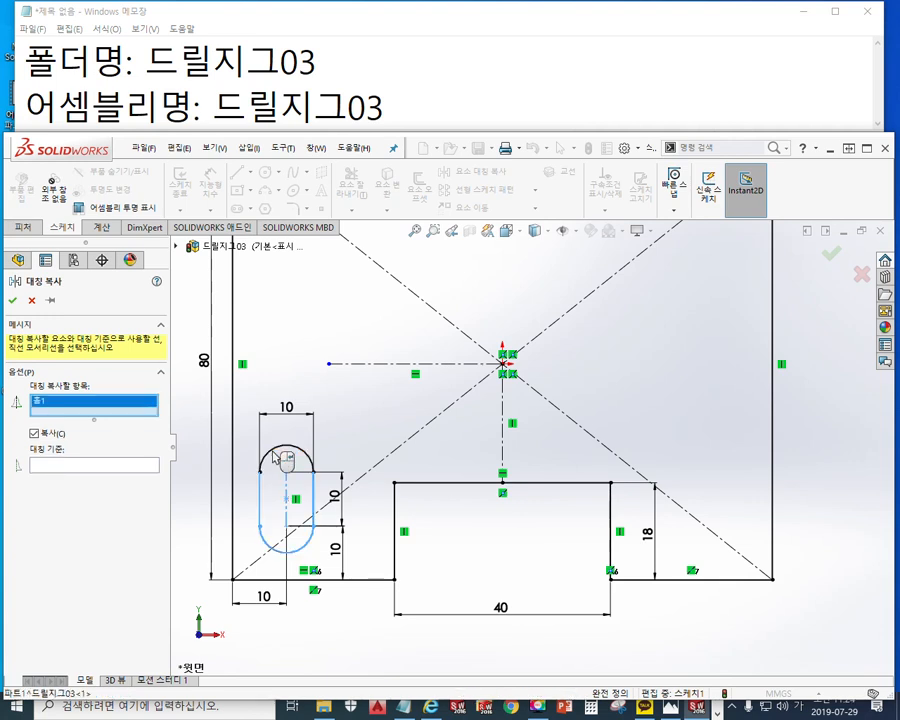
{"action": "mouse_move", "coordinate": [252, 462]}
{"action": "left_mouse_down"}
{"action": "mouse_move", "coordinate": [145, 424]}
{"action": "mouse_move", "coordinate": [117, 432]}
{"action": "mouse_move", "coordinate": [113, 406]}
{"action": "mouse_move", "coordinate": [122, 412]}
{"action": "left_mouse_up"}
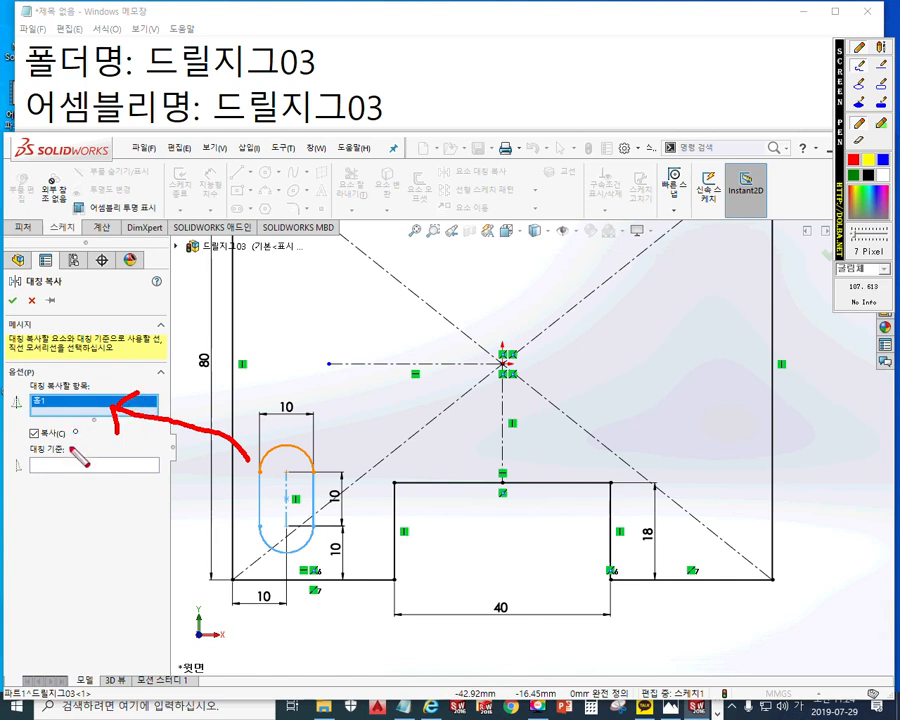
{"action": "mouse_move", "coordinate": [91, 466]}
{"action": "left_mouse_down"}
{"action": "mouse_move", "coordinate": [404, 527]}
{"action": "mouse_move", "coordinate": [497, 440]}
{"action": "left_mouse_up"}
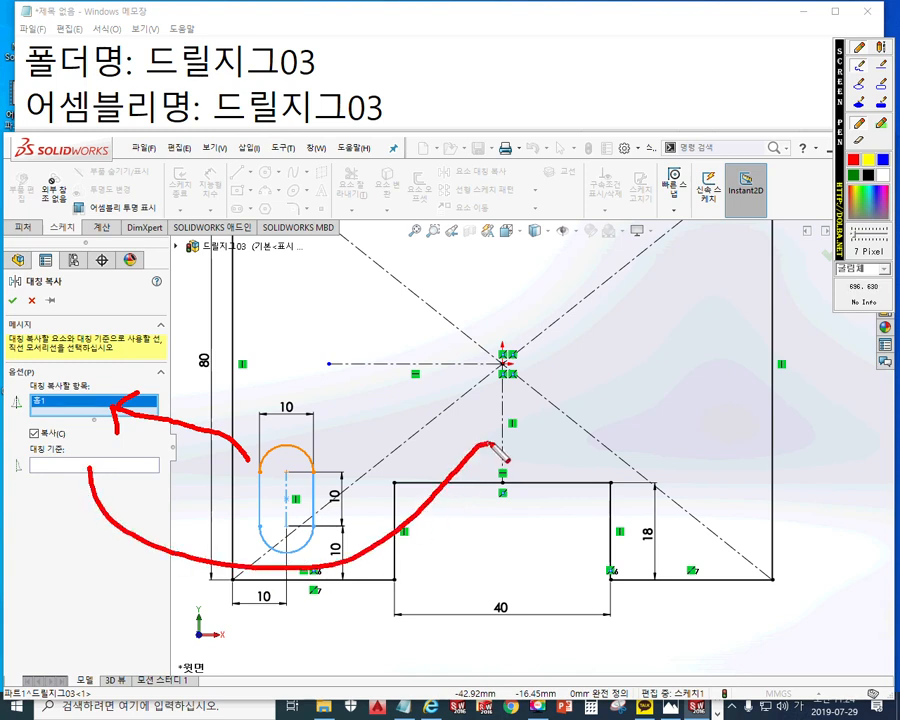
{"action": "left_click_drag", "start_coordinate": [503, 345], "coordinate": [500, 483]}
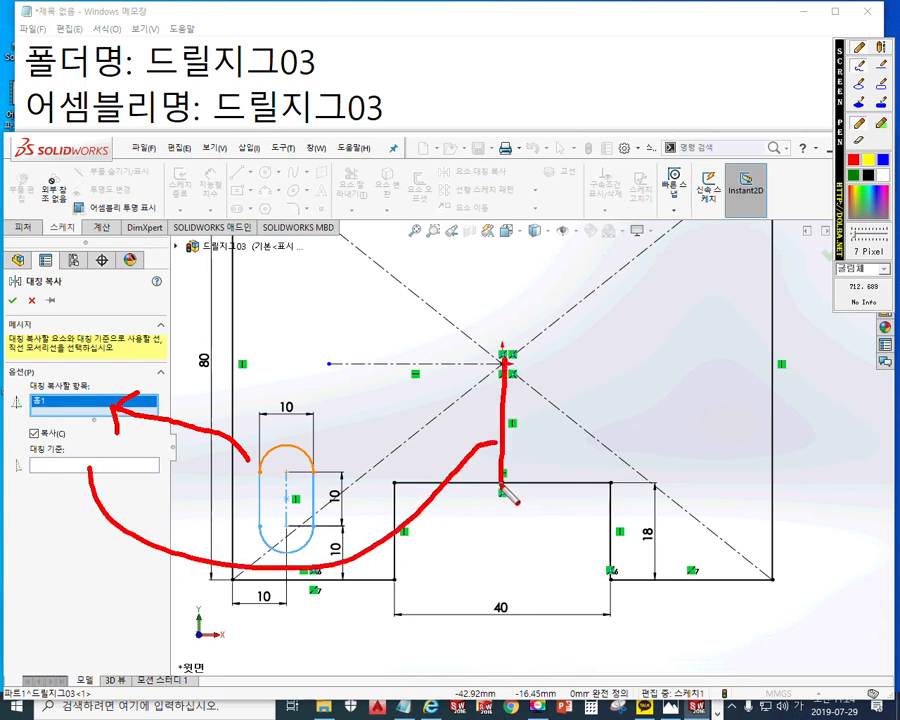
{"action": "key", "text": "Escape"}
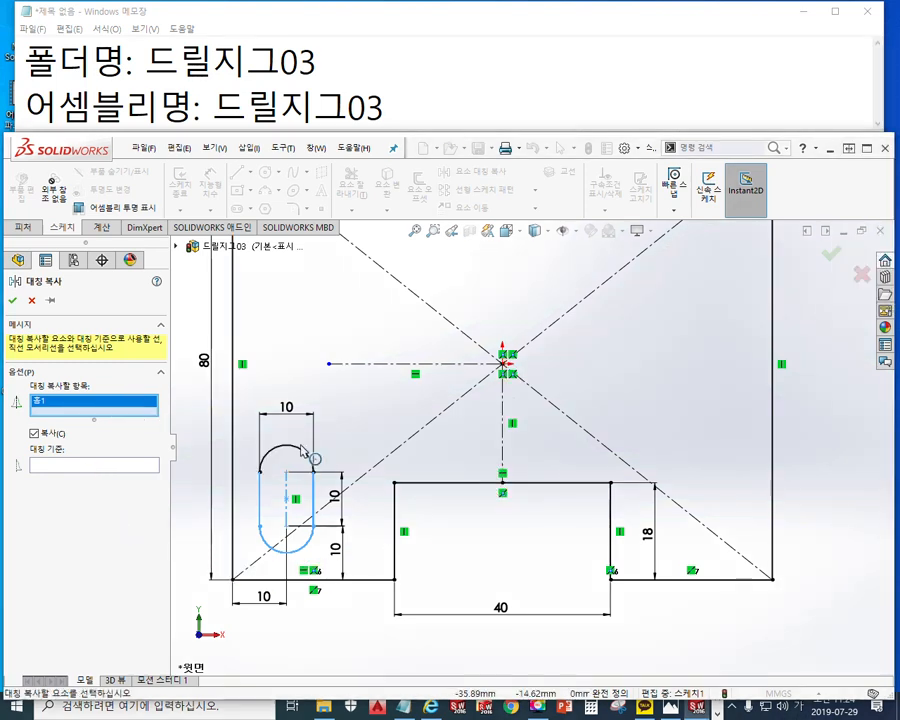
{"action": "left_click", "coordinate": [100, 464]}
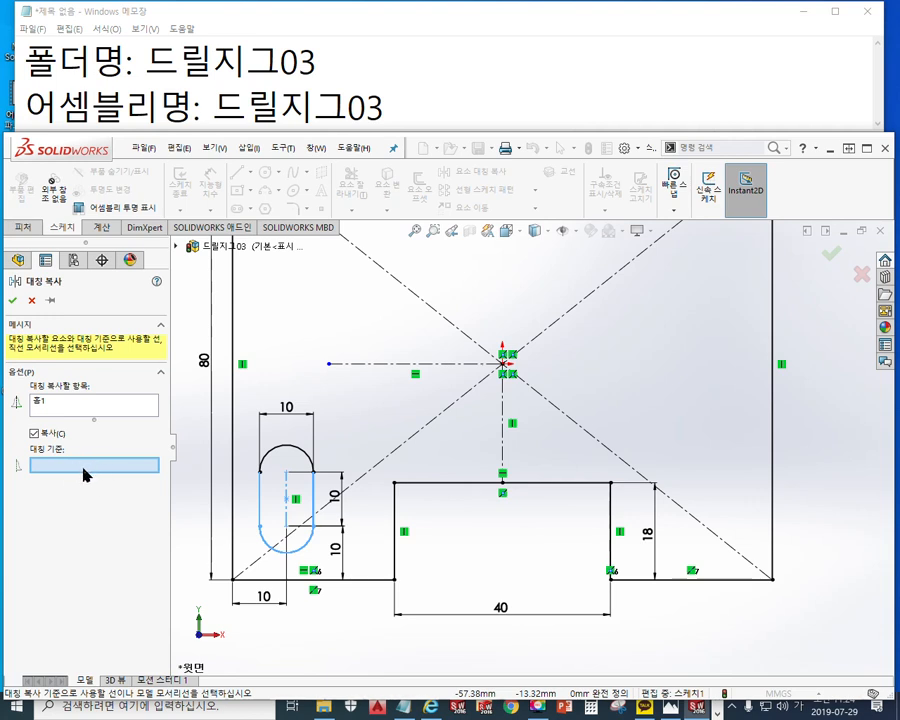
{"action": "left_click", "coordinate": [503, 432]}
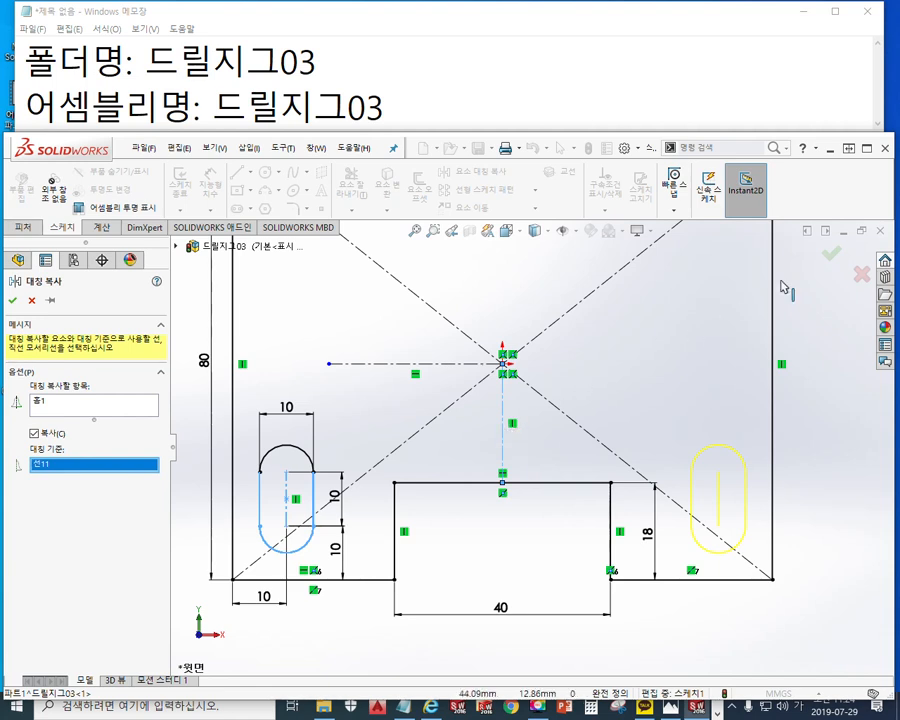
{"action": "left_click", "coordinate": [831, 253]}
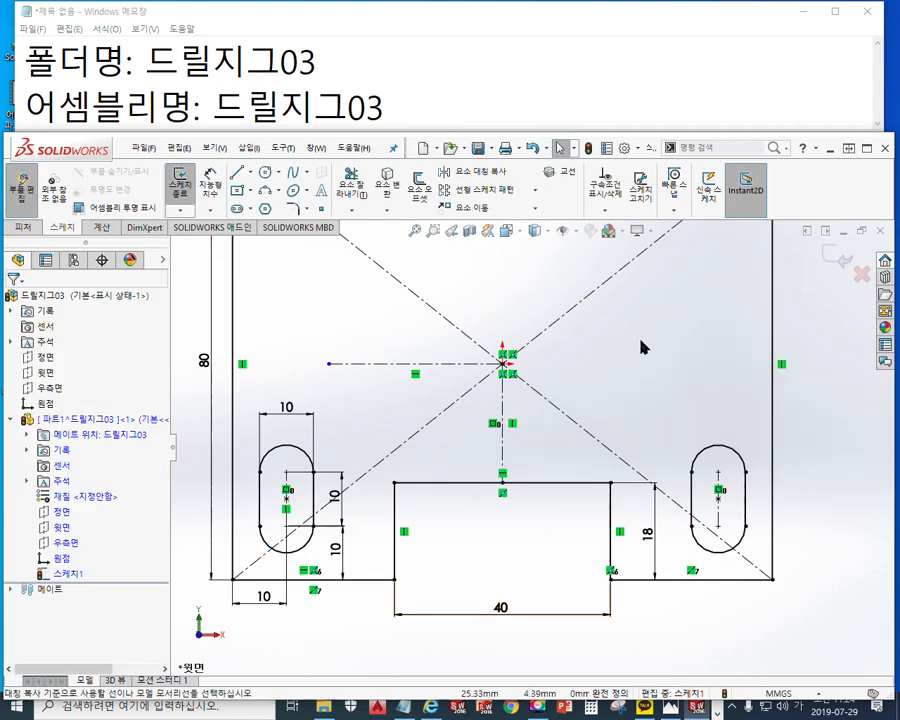
{"action": "scroll", "coordinate": [643, 338], "scroll_direction": "up", "scroll_amount": 1}
{"action": "mouse_move", "coordinate": [648, 356]}
{"action": "middle_mouse_down", "text": "ctrl"}
{"action": "mouse_move", "coordinate": [640, 434]}
{"action": "mouse_move", "coordinate": [640, 422]}
{"action": "middle_mouse_up", "text": "ctrl"}
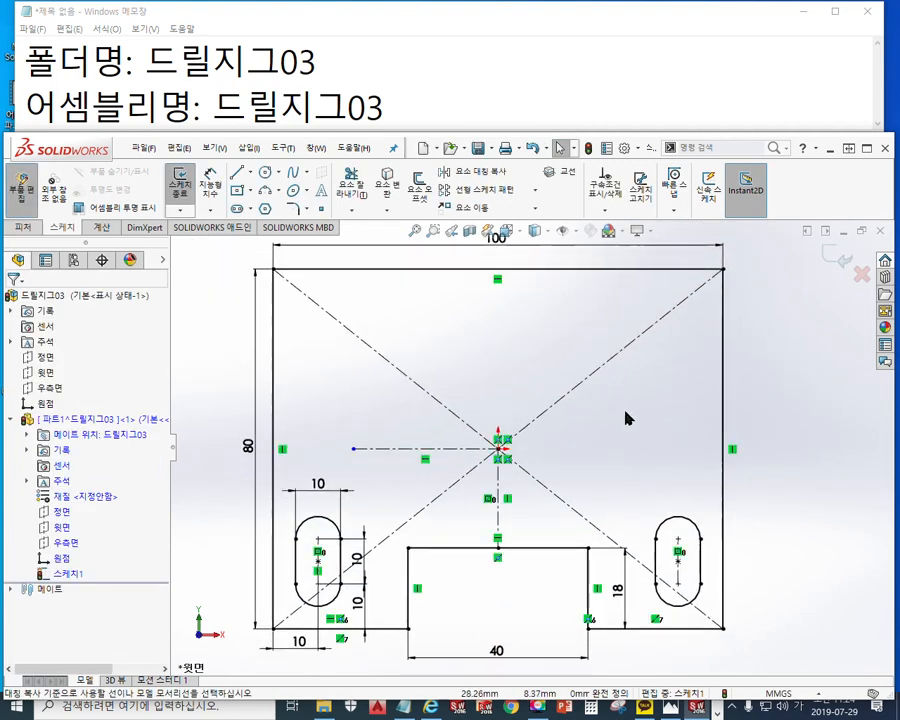
{"action": "key", "text": "F9"}
{"action": "mouse_move", "coordinate": [512, 180]}
{"action": "left_mouse_down"}
{"action": "mouse_move", "coordinate": [463, 182]}
{"action": "mouse_move", "coordinate": [515, 186]}
{"action": "left_mouse_up"}
{"action": "mouse_move", "coordinate": [291, 550]}
{"action": "left_mouse_down"}
{"action": "mouse_move", "coordinate": [312, 518]}
{"action": "mouse_move", "coordinate": [333, 612]}
{"action": "mouse_move", "coordinate": [287, 578]}
{"action": "left_mouse_up"}
{"action": "mouse_move", "coordinate": [650, 540]}
{"action": "left_mouse_down"}
{"action": "mouse_move", "coordinate": [705, 602]}
{"action": "mouse_move", "coordinate": [660, 542]}
{"action": "left_mouse_up"}
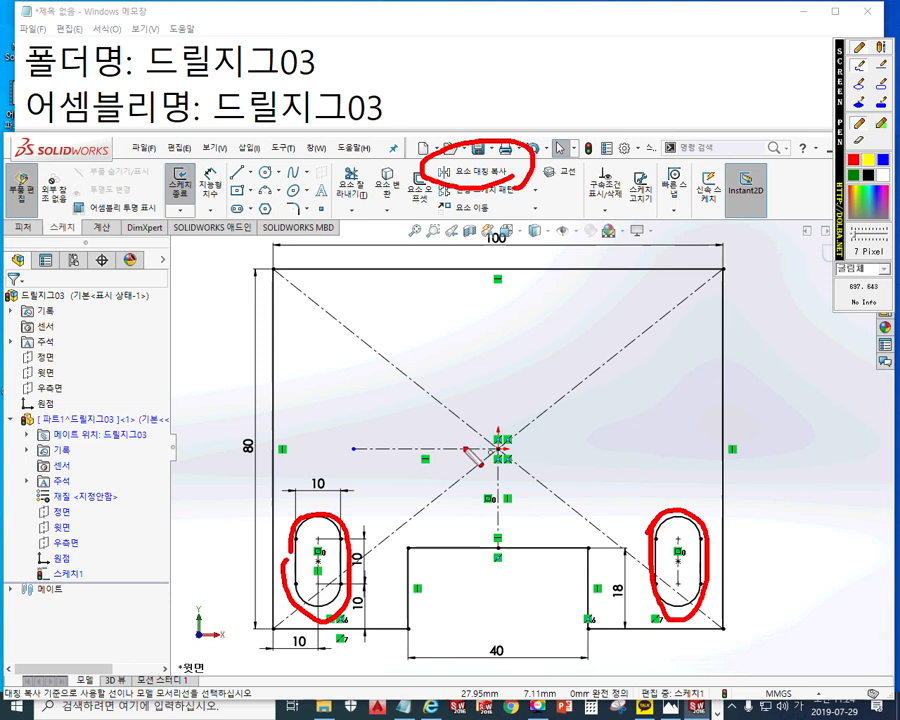
{"action": "left_click_drag", "start_coordinate": [338, 447], "coordinate": [500, 446]}
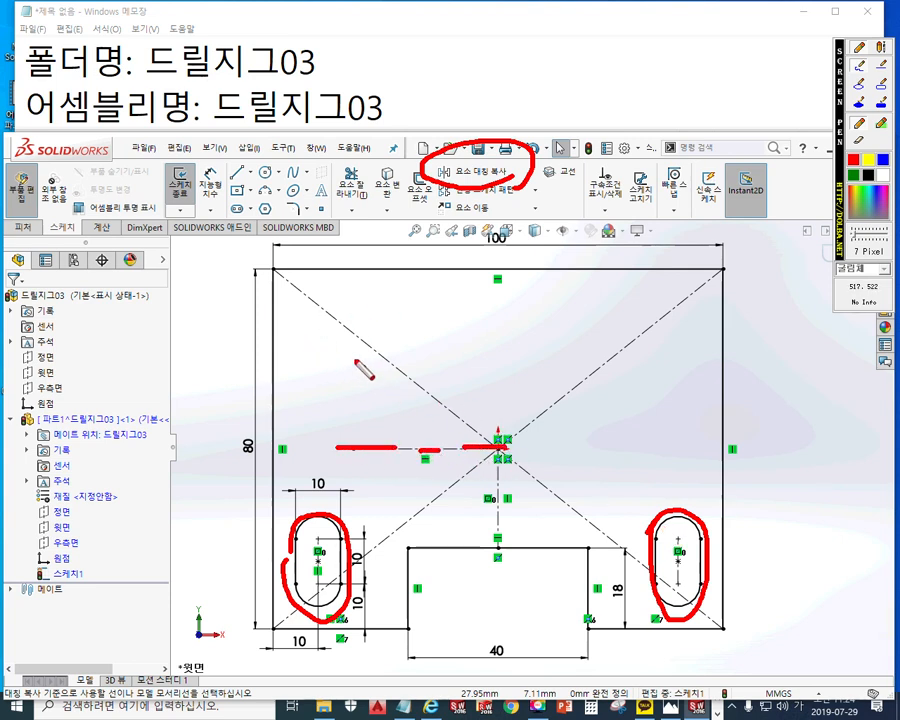
{"action": "mouse_move", "coordinate": [312, 510]}
{"action": "left_mouse_down"}
{"action": "mouse_move", "coordinate": [306, 352]}
{"action": "mouse_move", "coordinate": [338, 368]}
{"action": "left_mouse_up"}
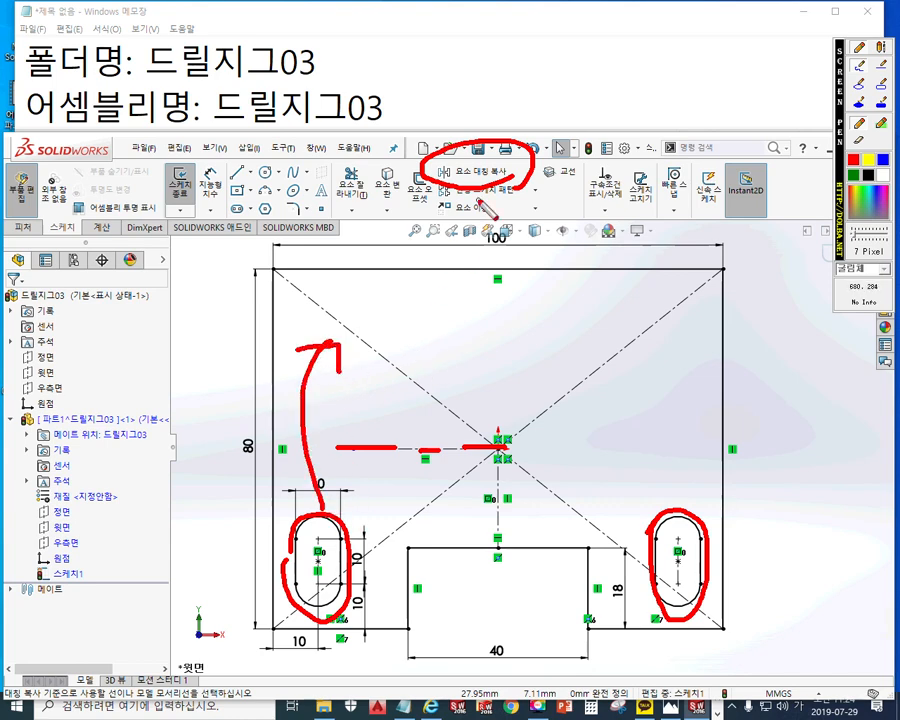
{"action": "key", "text": "Escape"}
Mirror both lower slots about the horizontal centerline to the plate's upper half.
{"action": "left_click", "coordinate": [481, 173]}
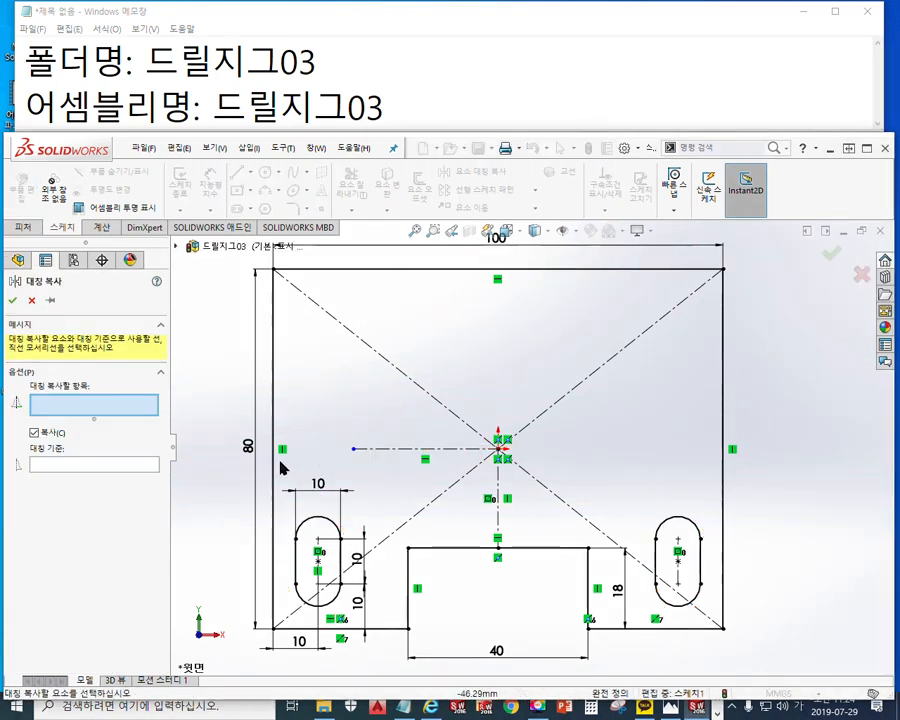
{"action": "left_click", "coordinate": [316, 524]}
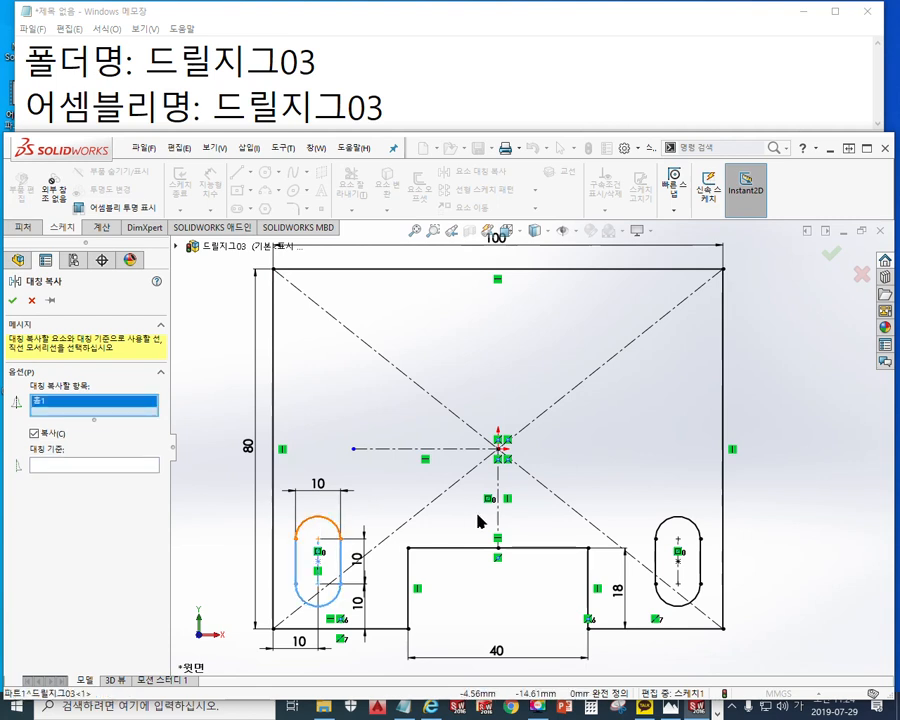
{"action": "left_click", "coordinate": [684, 526]}
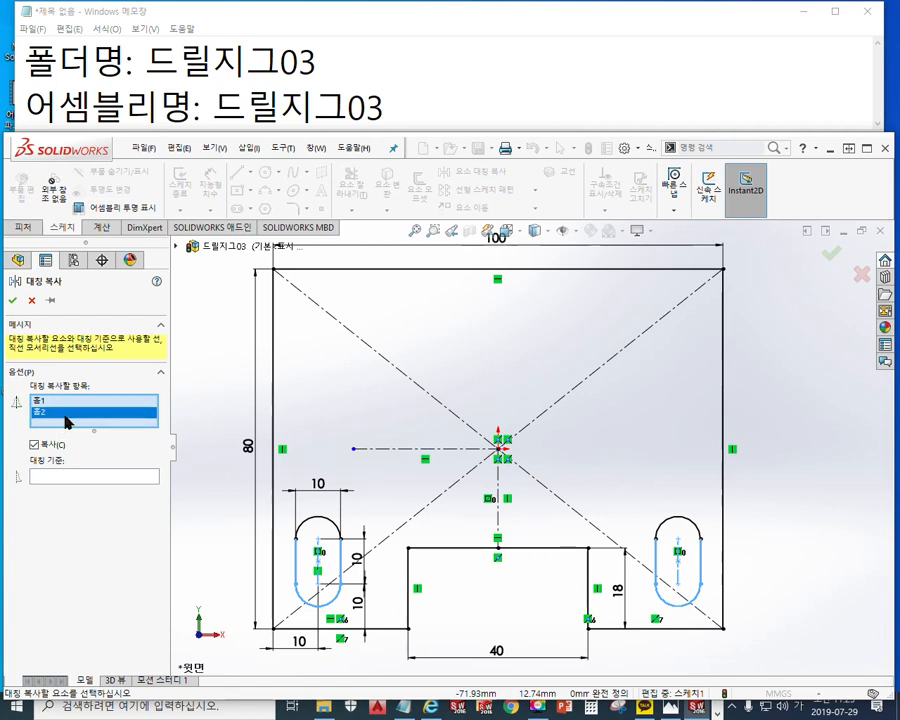
{"action": "left_click", "coordinate": [61, 477]}
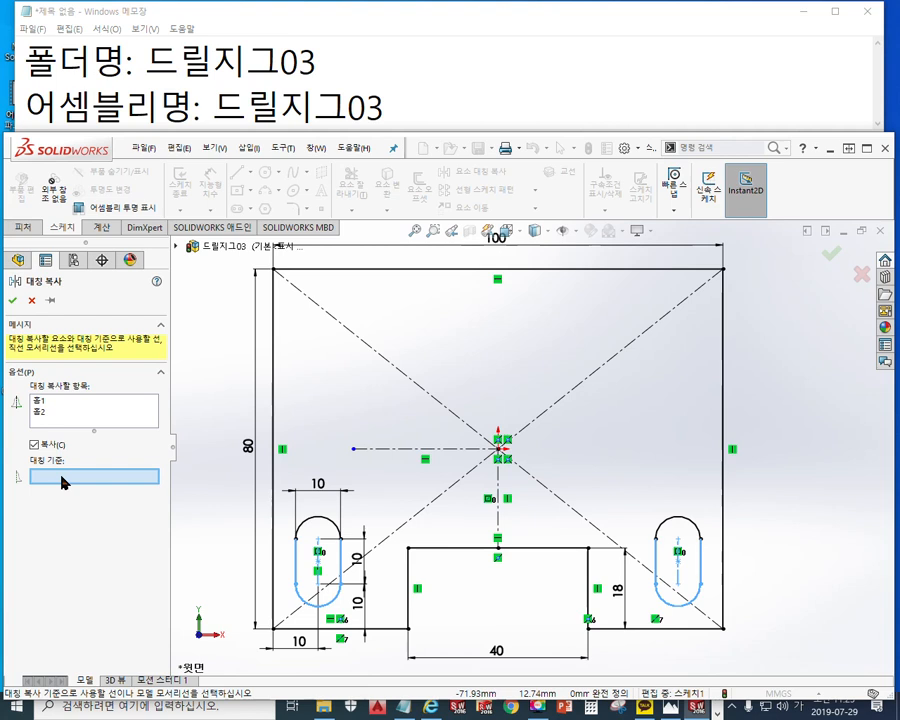
{"action": "left_click", "coordinate": [378, 449]}
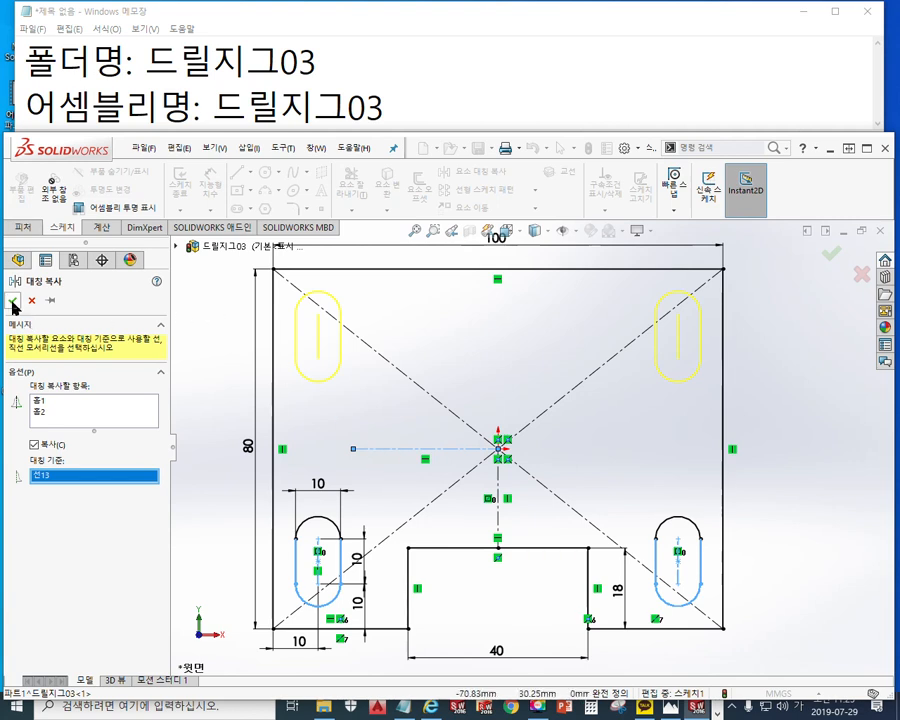
{"action": "right_click", "coordinate": [322, 388]}
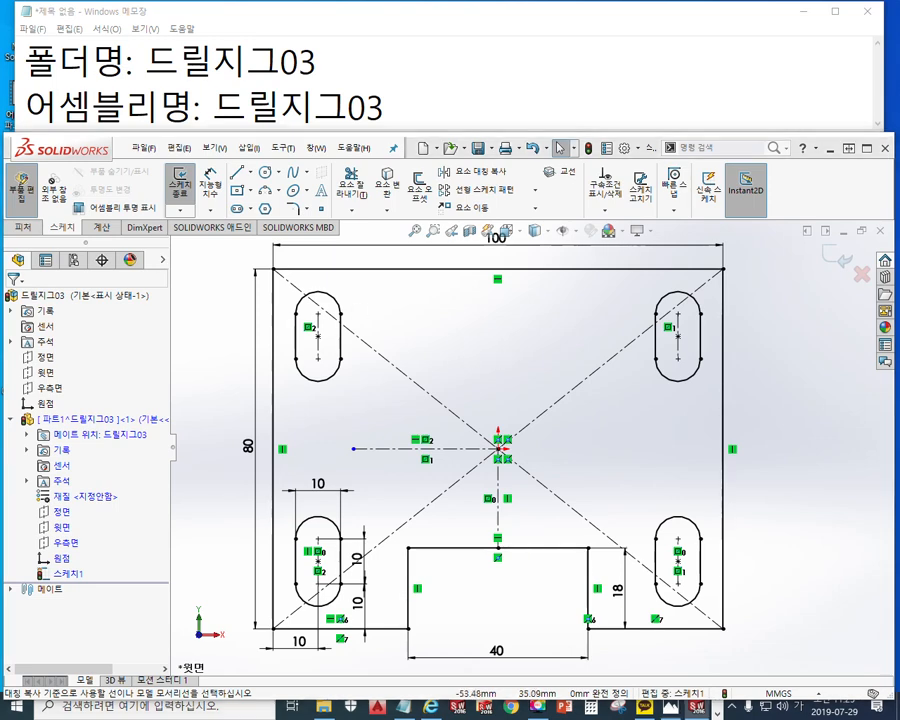
Switch to the Photos window, rotate the reference drawing, and examine the base plate's section below the bushing and the workpiece's seat.
{"action": "left_click_drag", "start_coordinate": [256, 162], "coordinate": [170, 28]}
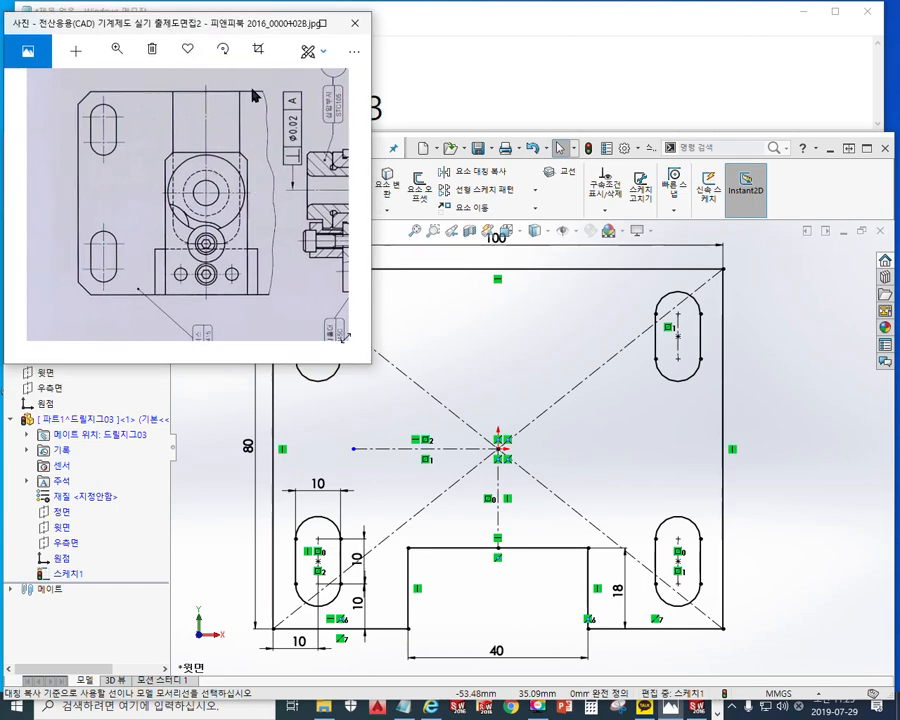
{"action": "left_click", "coordinate": [222, 48]}
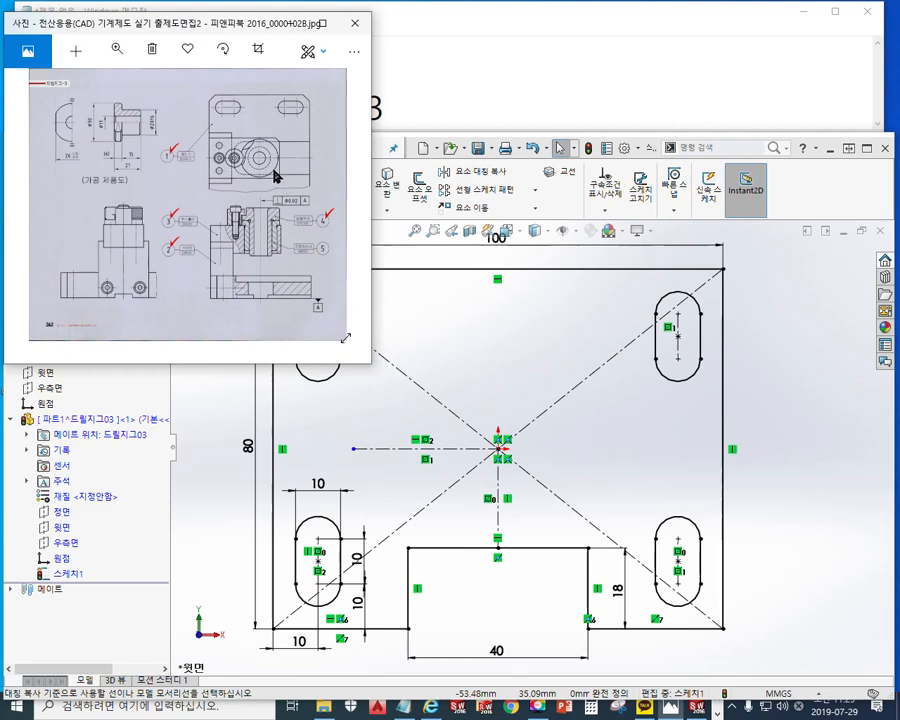
{"action": "key", "text": "F12"}
{"action": "left_click_drag", "start_coordinate": [247, 276], "coordinate": [247, 330]}
{"action": "left_click_drag", "start_coordinate": [273, 270], "coordinate": [273, 324]}
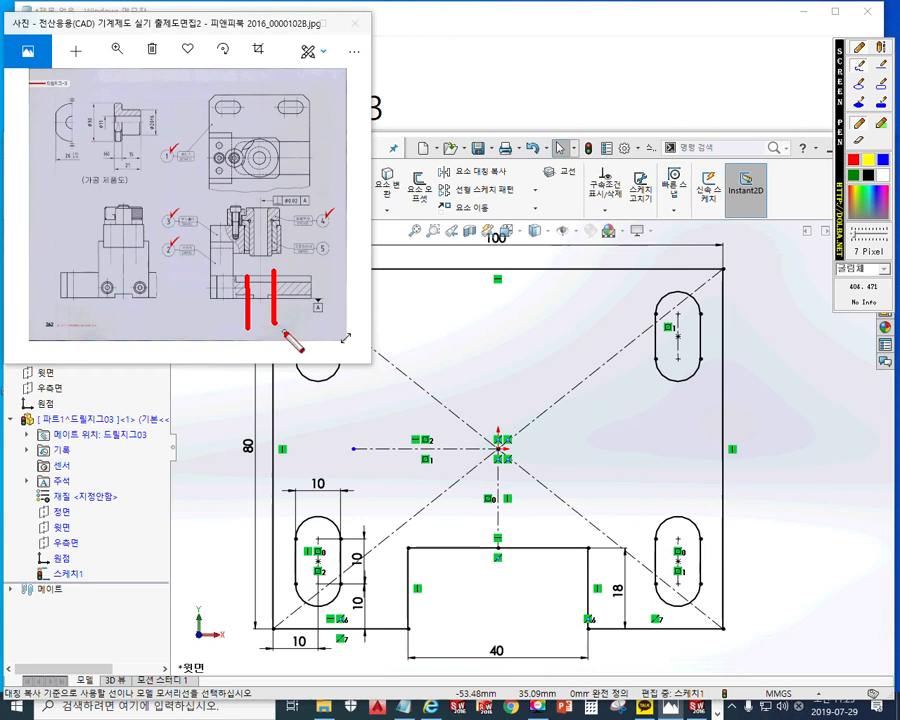
{"action": "mouse_move", "coordinate": [128, 141]}
{"action": "left_mouse_down"}
{"action": "mouse_move", "coordinate": [244, 264]}
{"action": "mouse_move", "coordinate": [260, 238]}
{"action": "left_mouse_up"}
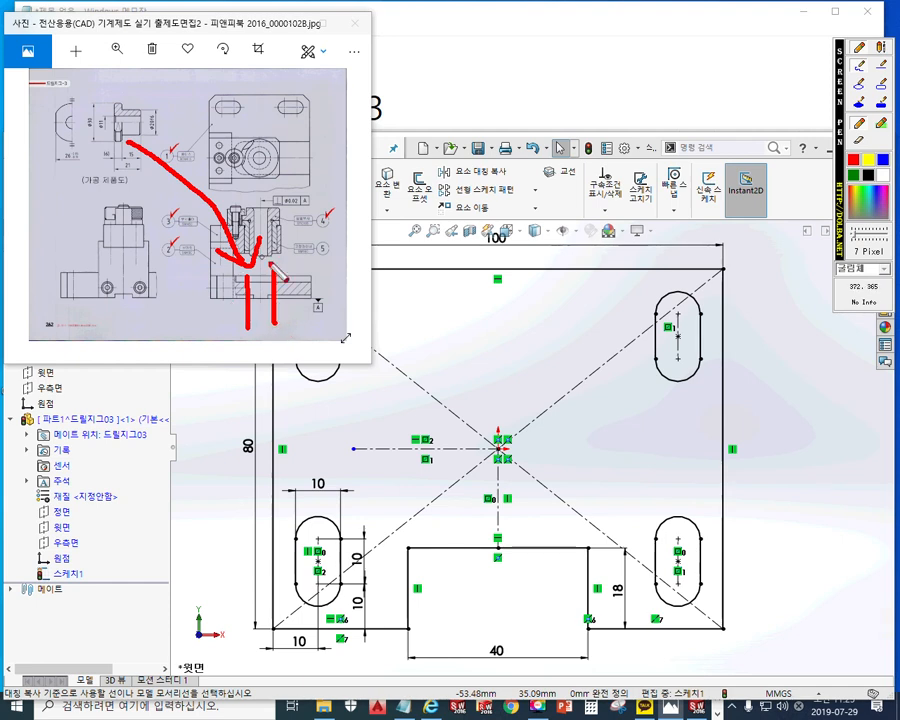
{"action": "mouse_move", "coordinate": [522, 498]}
{"action": "left_mouse_down"}
{"action": "mouse_move", "coordinate": [448, 476]}
{"action": "mouse_move", "coordinate": [537, 488]}
{"action": "left_mouse_up"}
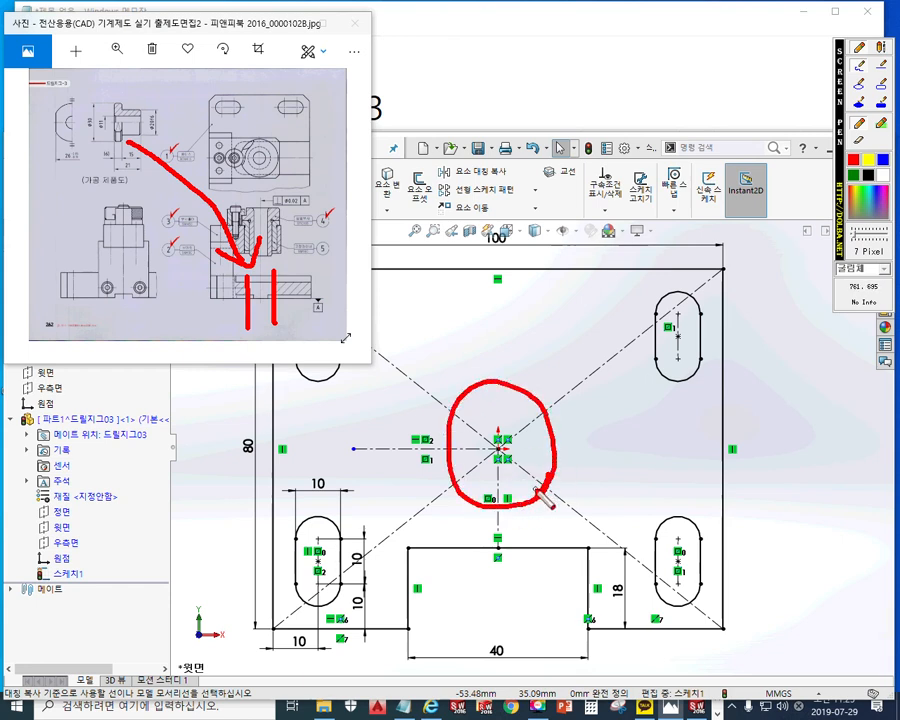
{"action": "key", "text": "Escape"}
Switch back to SOLIDWORKS and sketch a circle about 20 mm in diameter above and slightly right of the plate's origin.
{"action": "left_click", "coordinate": [533, 349]}
{"action": "key", "text": "F12"}
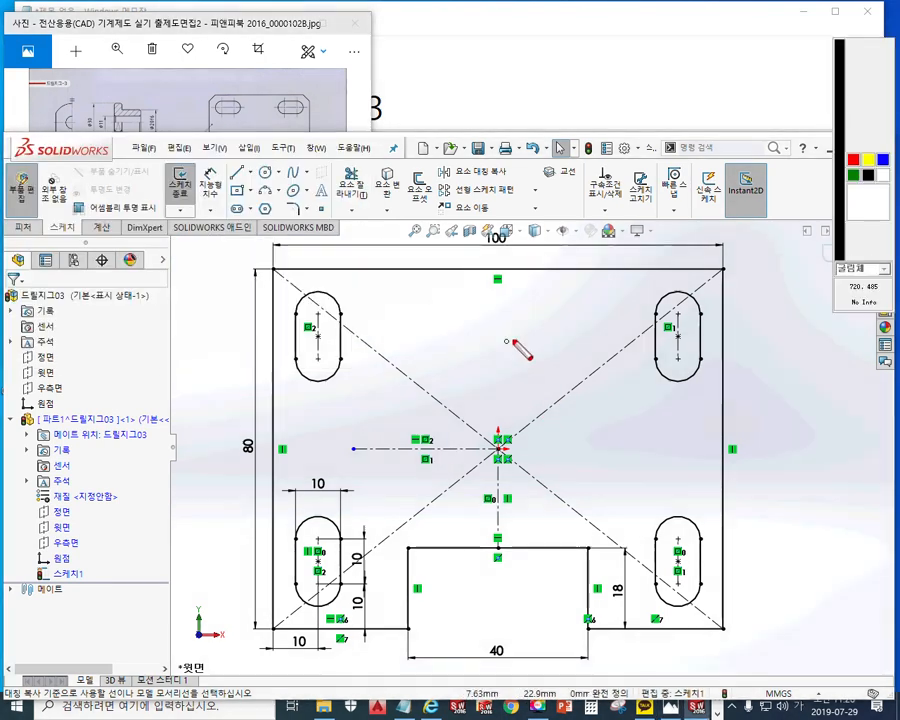
{"action": "mouse_move", "coordinate": [557, 360]}
{"action": "left_mouse_down"}
{"action": "mouse_move", "coordinate": [562, 304]}
{"action": "mouse_move", "coordinate": [554, 374]}
{"action": "left_mouse_up"}
{"action": "left_click_drag", "start_coordinate": [531, 328], "coordinate": [537, 326]}
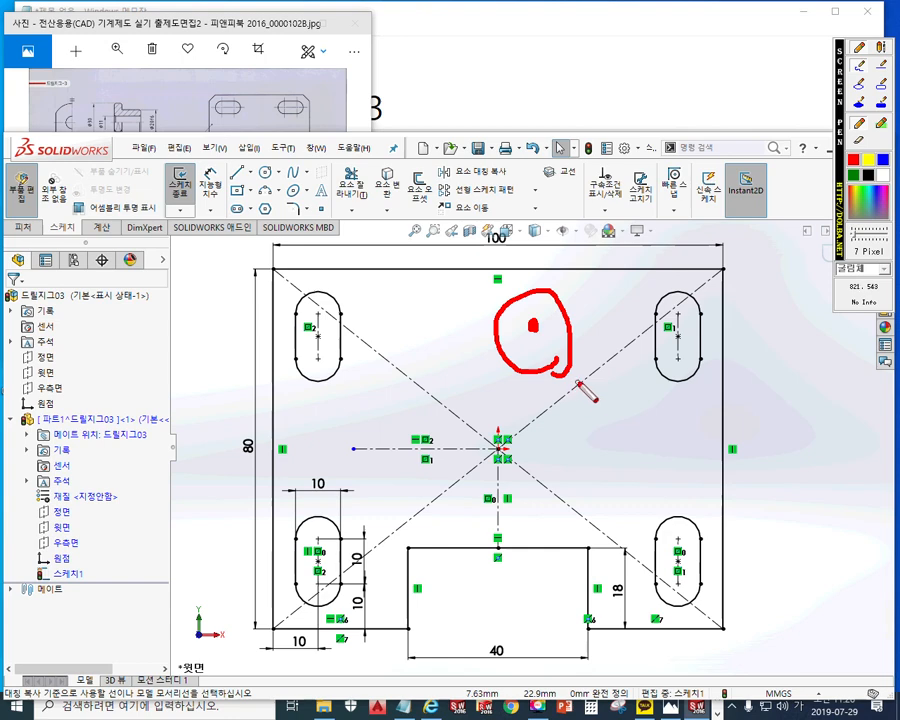
{"action": "key", "text": "Escape"}
{"action": "left_click", "coordinate": [264, 174]}
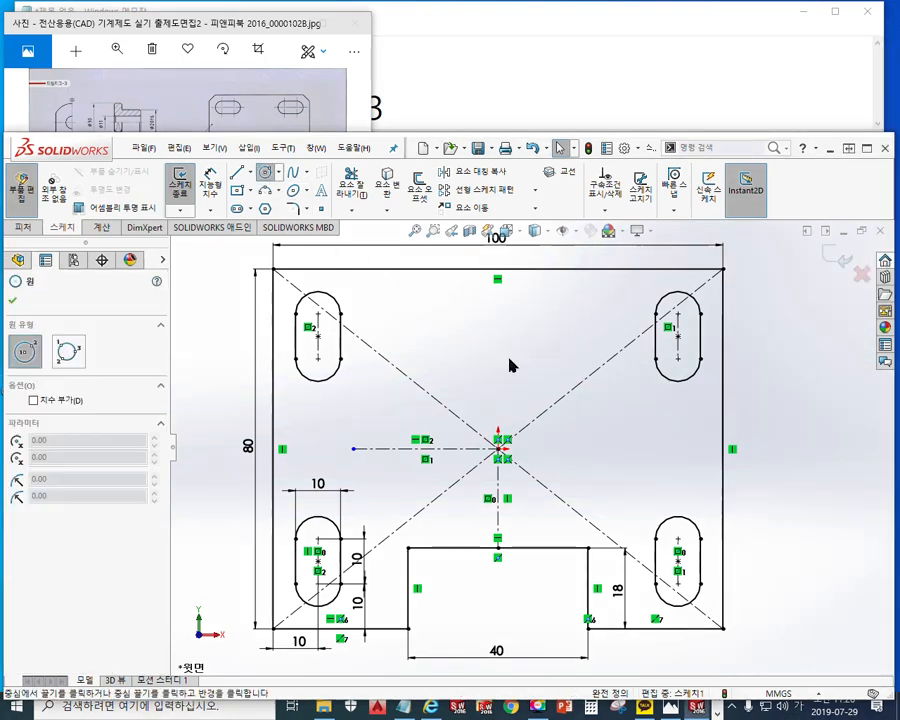
{"action": "left_click", "coordinate": [537, 346]}
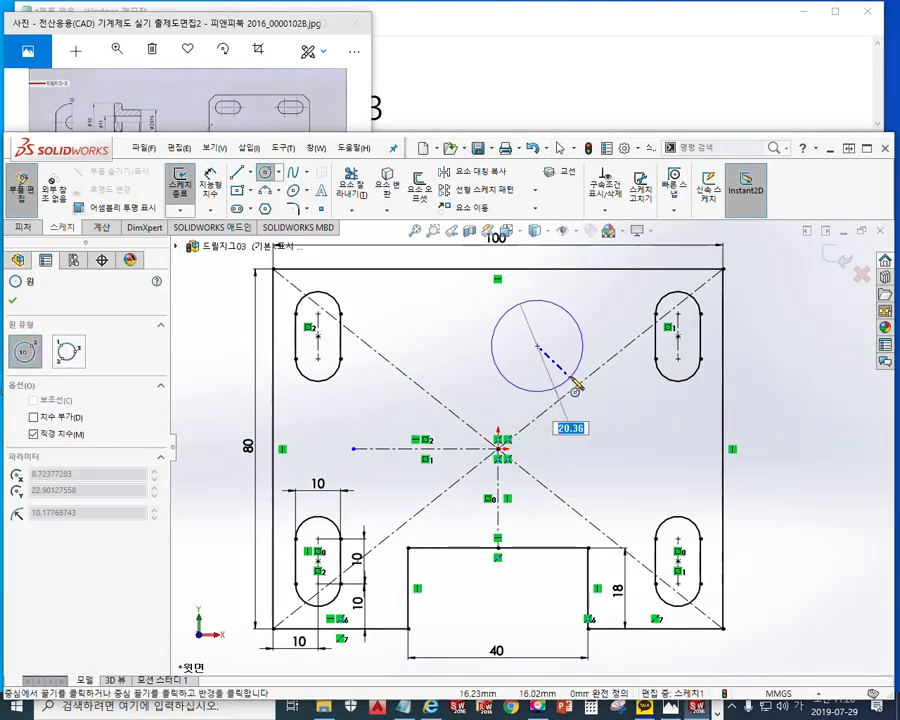
{"action": "left_click", "coordinate": [574, 380]}
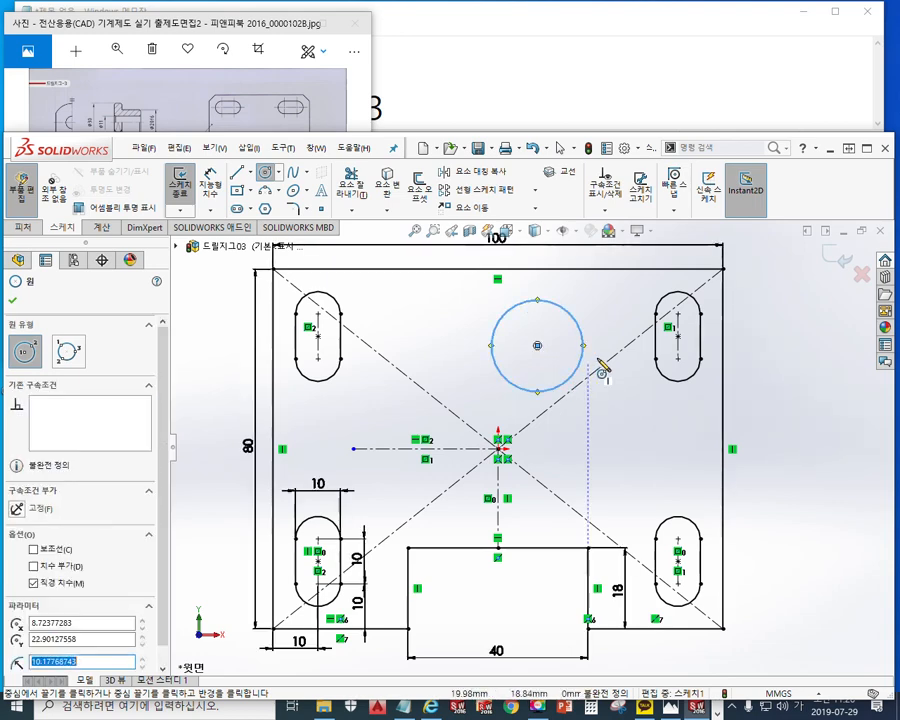
Dimension the circle above the plate's origin with a diameter of 20 mm.
{"action": "right_click", "coordinate": [614, 417]}
{"action": "left_click", "coordinate": [756, 396]}
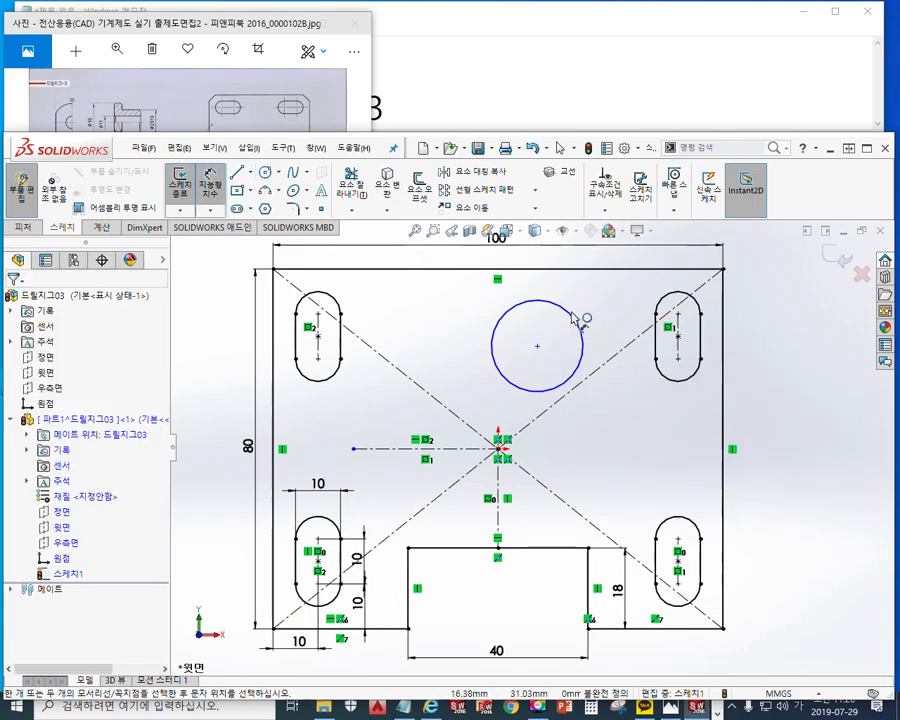
{"action": "left_click", "coordinate": [572, 313]}
{"action": "left_click", "coordinate": [626, 305]}
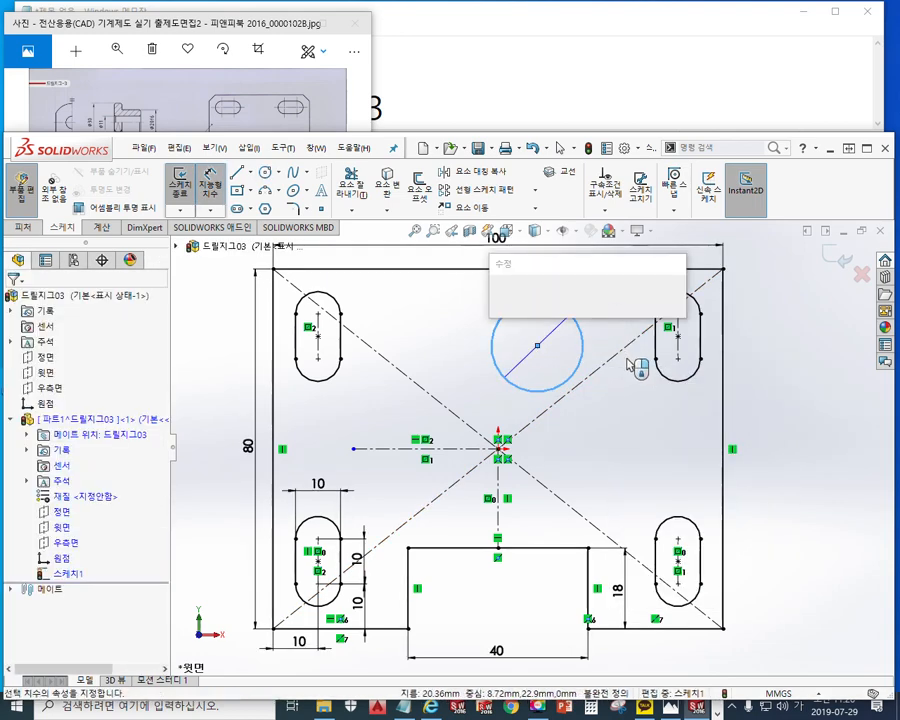
{"action": "type", "text": "20"}
{"action": "key", "text": "Return"}
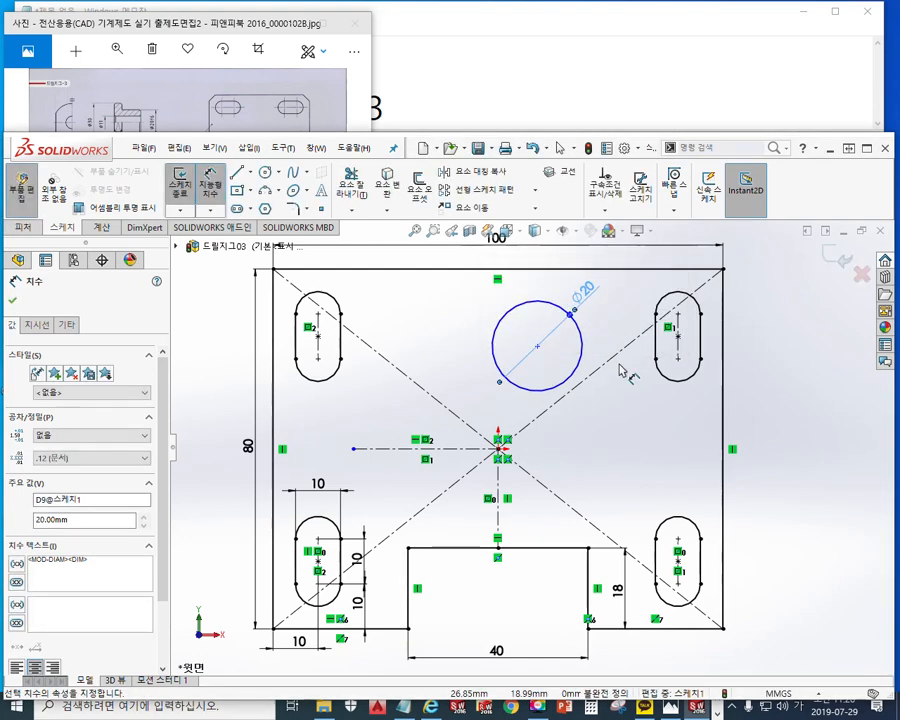
{"action": "left_click", "coordinate": [636, 412]}
{"action": "right_click", "coordinate": [636, 412]}
{"action": "left_click", "coordinate": [706, 462]}
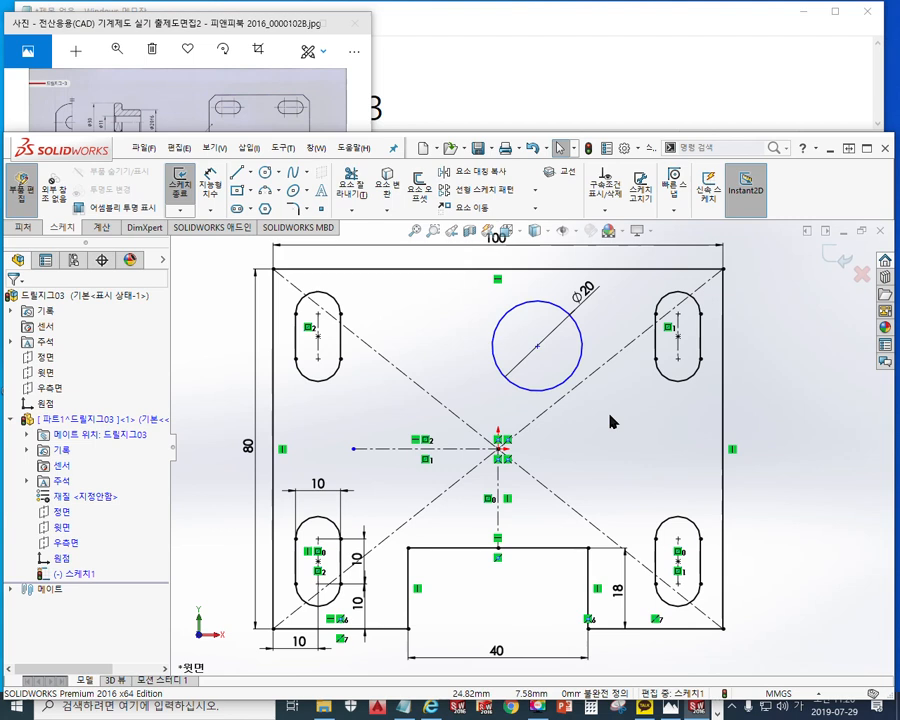
Make the 20 mm circle's center coincident with the part's origin.
{"action": "key", "text": "F12"}
{"action": "mouse_move", "coordinate": [538, 345]}
{"action": "left_mouse_down"}
{"action": "mouse_move", "coordinate": [536, 353]}
{"action": "mouse_move", "coordinate": [545, 343]}
{"action": "left_mouse_up"}
{"action": "mouse_move", "coordinate": [70, 553]}
{"action": "left_mouse_down"}
{"action": "mouse_move", "coordinate": [45, 570]}
{"action": "mouse_move", "coordinate": [88, 574]}
{"action": "mouse_move", "coordinate": [537, 355]}
{"action": "left_mouse_up"}
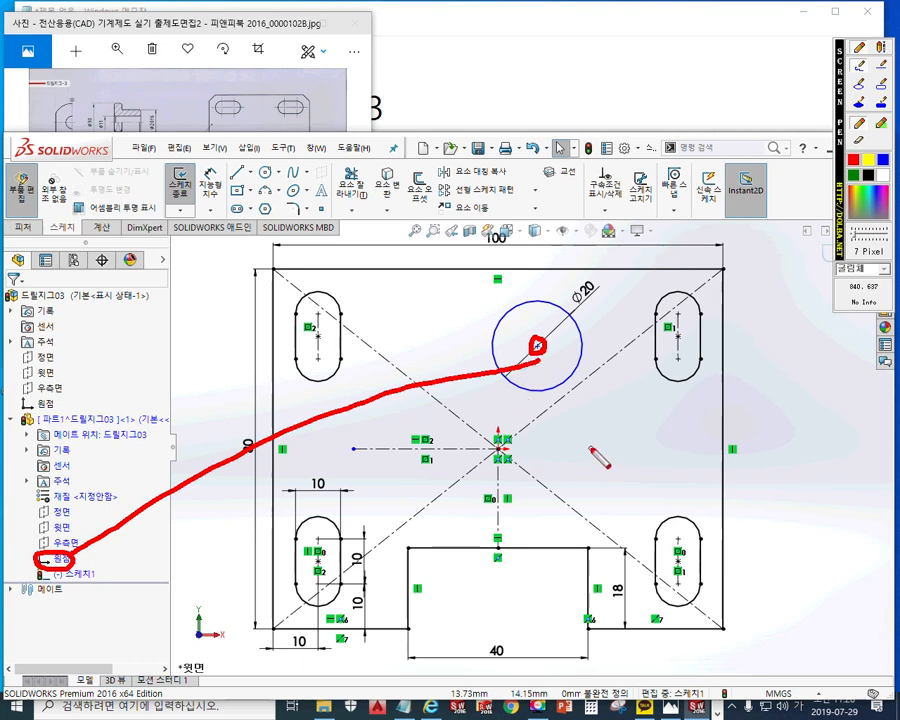
{"action": "key", "text": "Escape"}
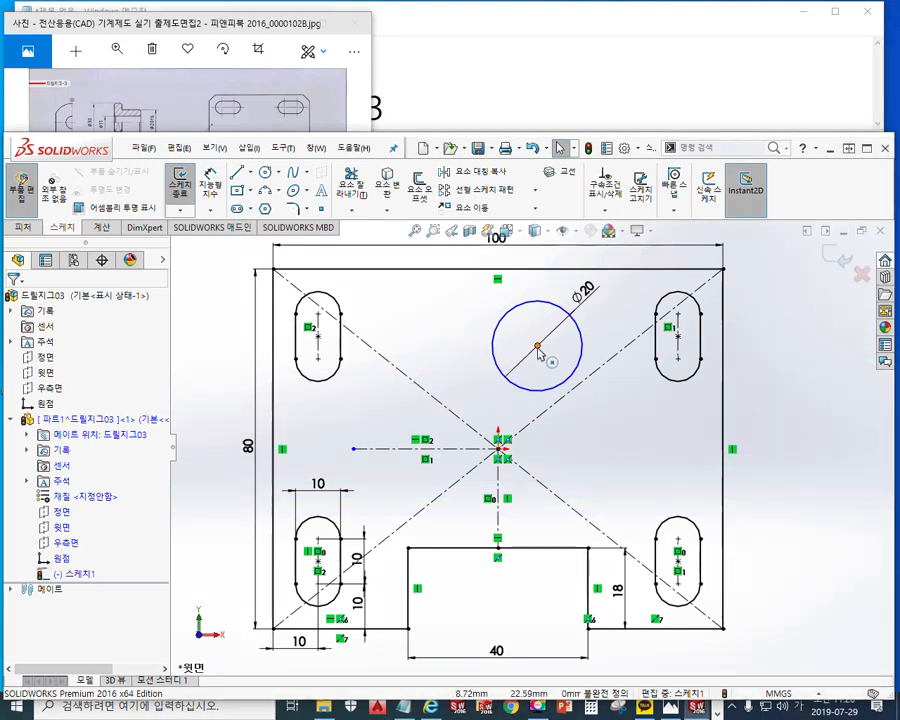
{"action": "left_click", "coordinate": [537, 345]}
{"action": "left_click", "coordinate": [209, 418]}
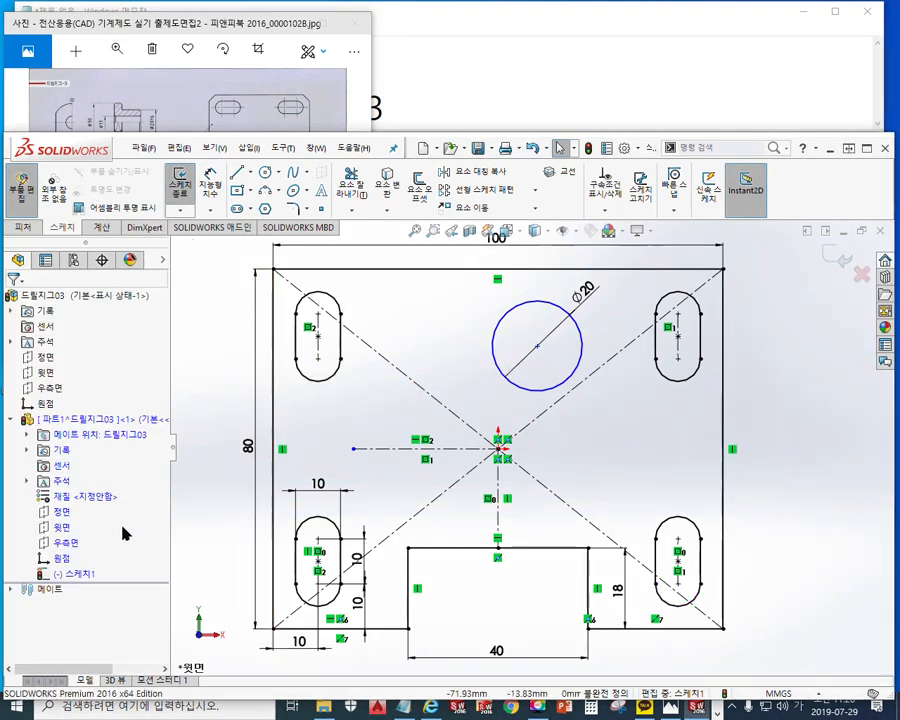
{"action": "left_click", "coordinate": [537, 346]}
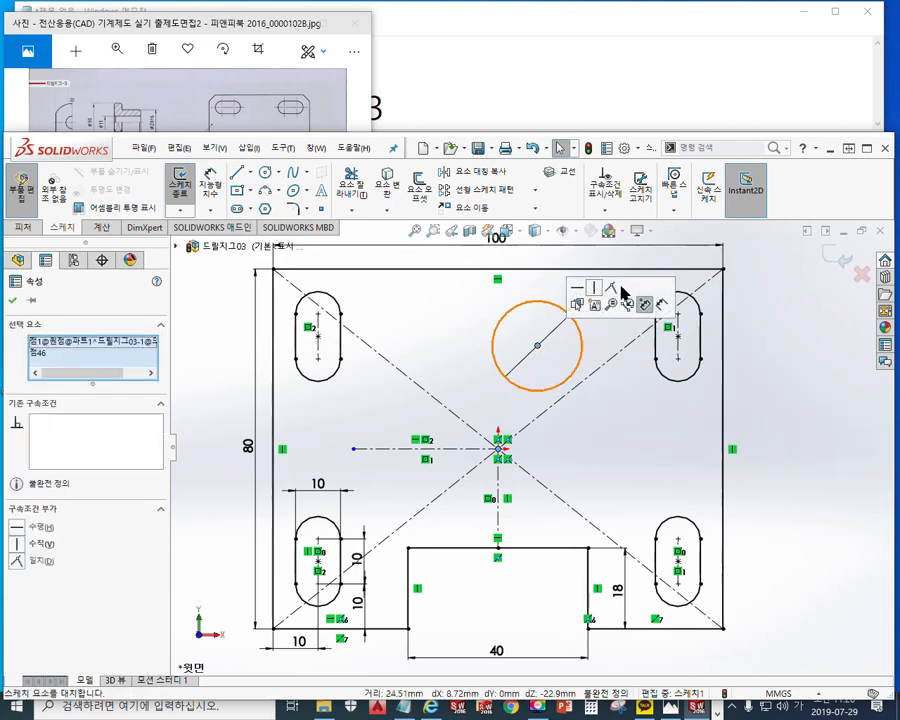
{"action": "left_click", "coordinate": [612, 291]}
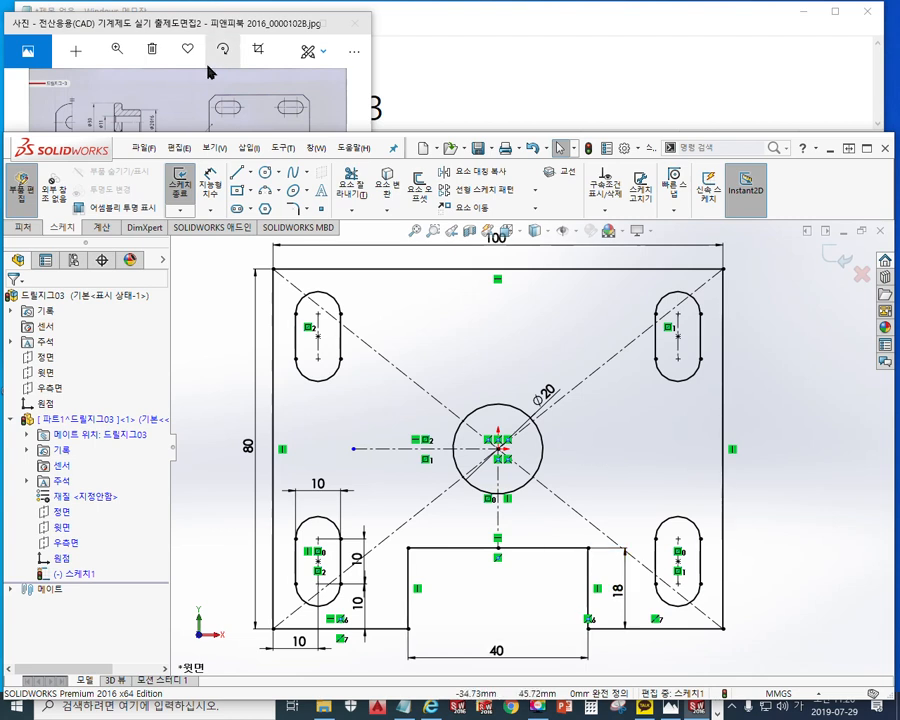
Switch to the Photos window and examine the base plate's thickness in the reference drawing's front and side views.
{"action": "left_click", "coordinate": [265, 27]}
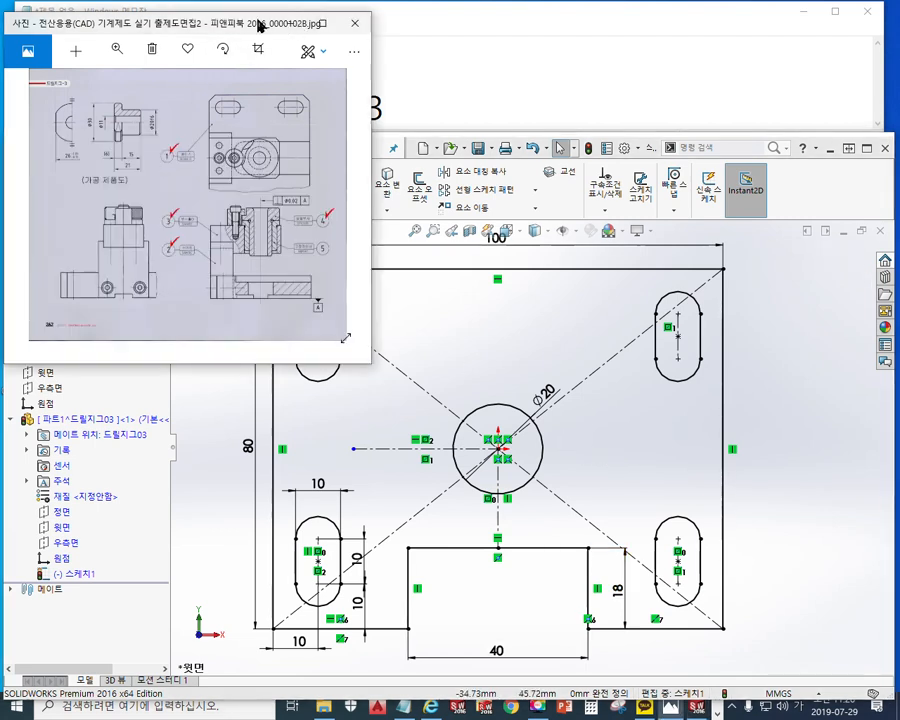
{"action": "scroll", "coordinate": [203, 288], "scroll_direction": "up", "scroll_amount": 3}
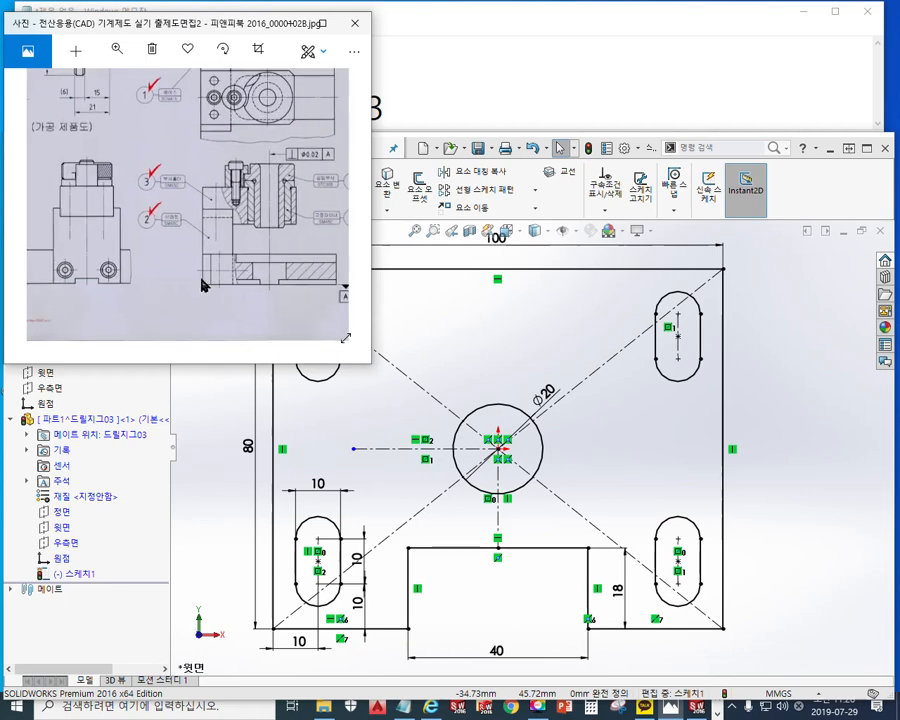
{"action": "scroll", "coordinate": [115, 265], "scroll_direction": "up", "scroll_amount": 1}
{"action": "left_click_drag", "start_coordinate": [173, 249], "coordinate": [222, 263]}
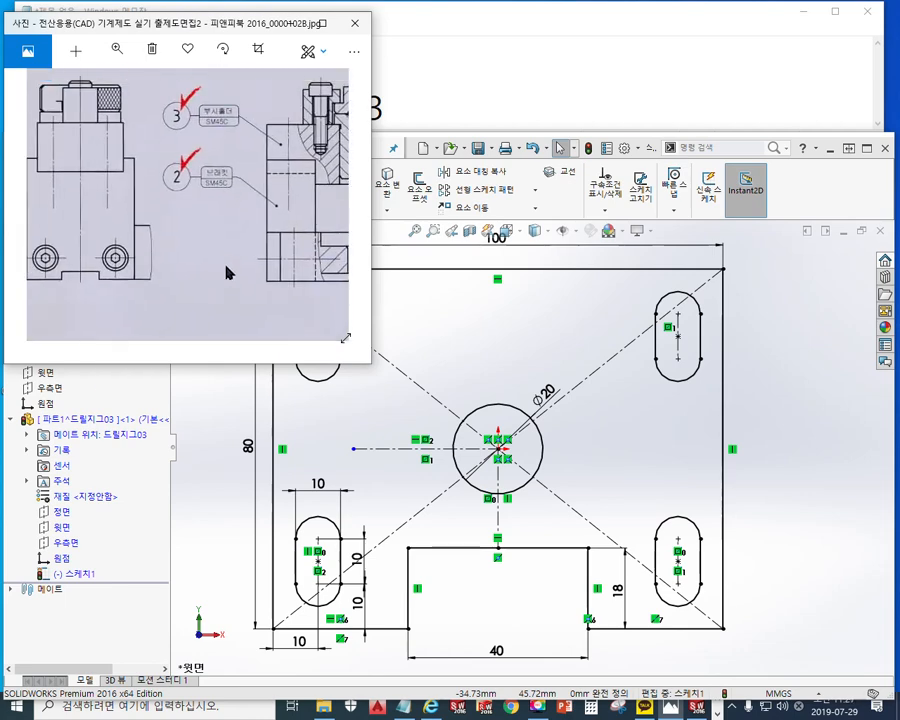
{"action": "key", "text": "ctrl+alt+s"}
{"action": "left_click_drag", "start_coordinate": [314, 281], "coordinate": [137, 280]}
{"action": "left_click_drag", "start_coordinate": [323, 235], "coordinate": [130, 236]}
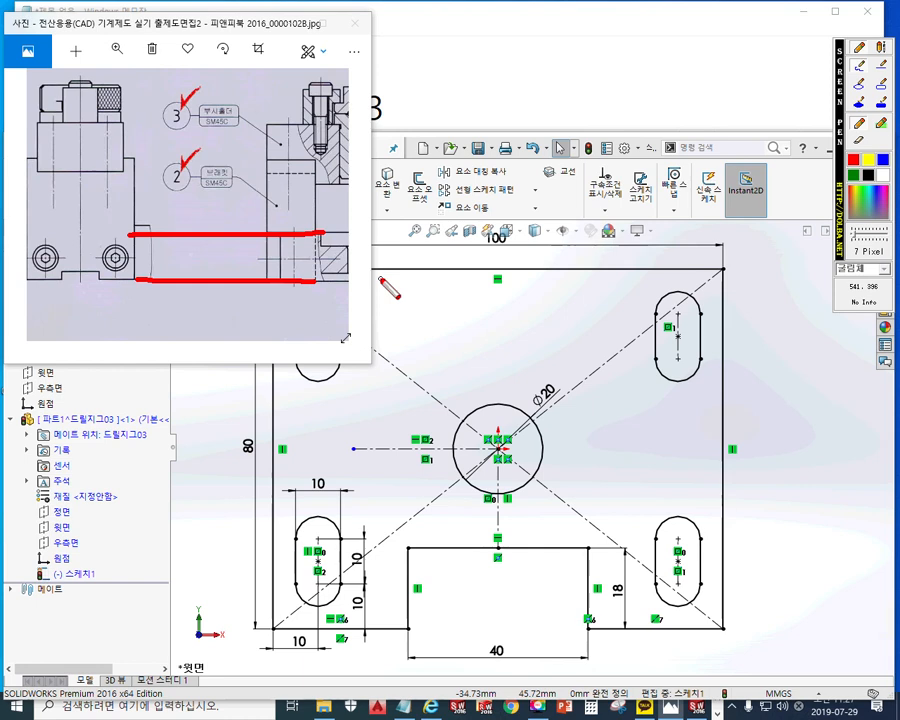
{"action": "mouse_move", "coordinate": [342, 240]}
{"action": "left_mouse_down"}
{"action": "mouse_move", "coordinate": [330, 295]}
{"action": "mouse_move", "coordinate": [358, 256]}
{"action": "mouse_move", "coordinate": [364, 292]}
{"action": "mouse_move", "coordinate": [352, 246]}
{"action": "left_mouse_up"}
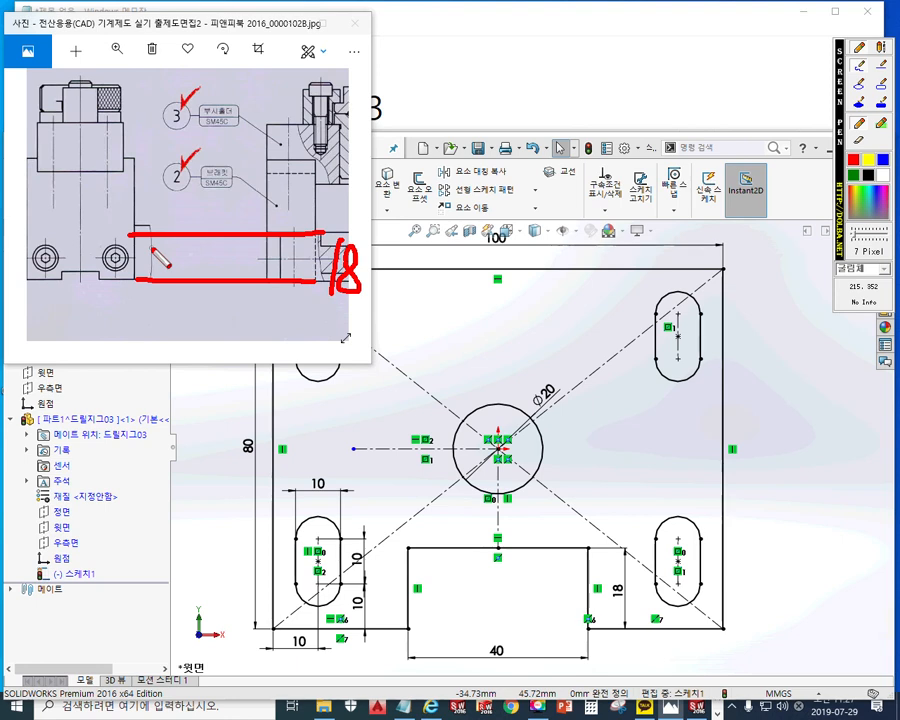
{"action": "mouse_move", "coordinate": [129, 174]}
{"action": "left_mouse_down"}
{"action": "mouse_move", "coordinate": [121, 206]}
{"action": "mouse_move", "coordinate": [137, 206]}
{"action": "left_mouse_up"}
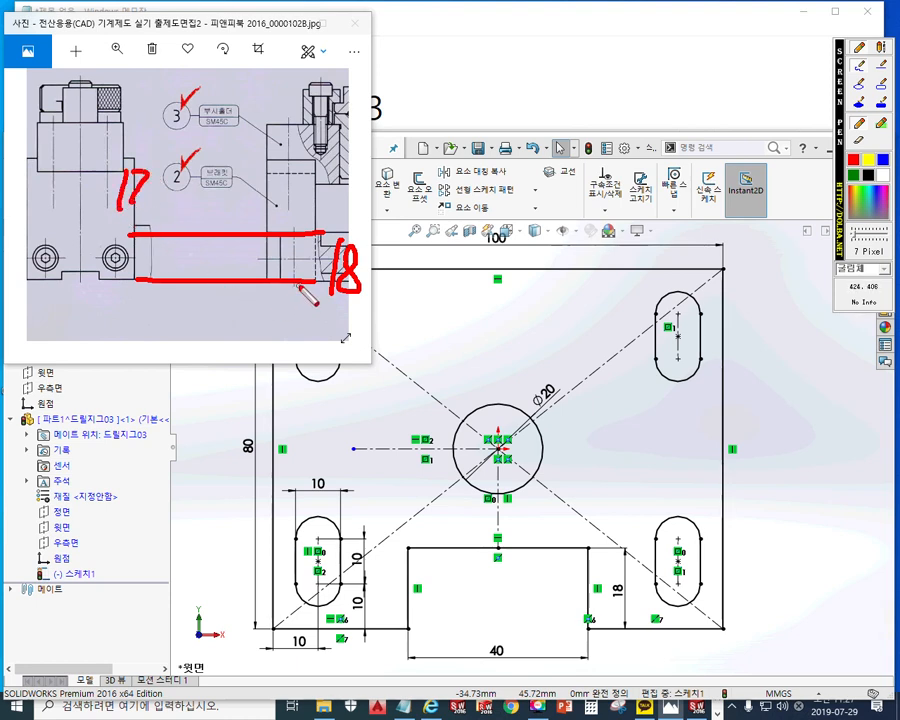
{"action": "left_click_drag", "start_coordinate": [225, 264], "coordinate": [226, 276]}
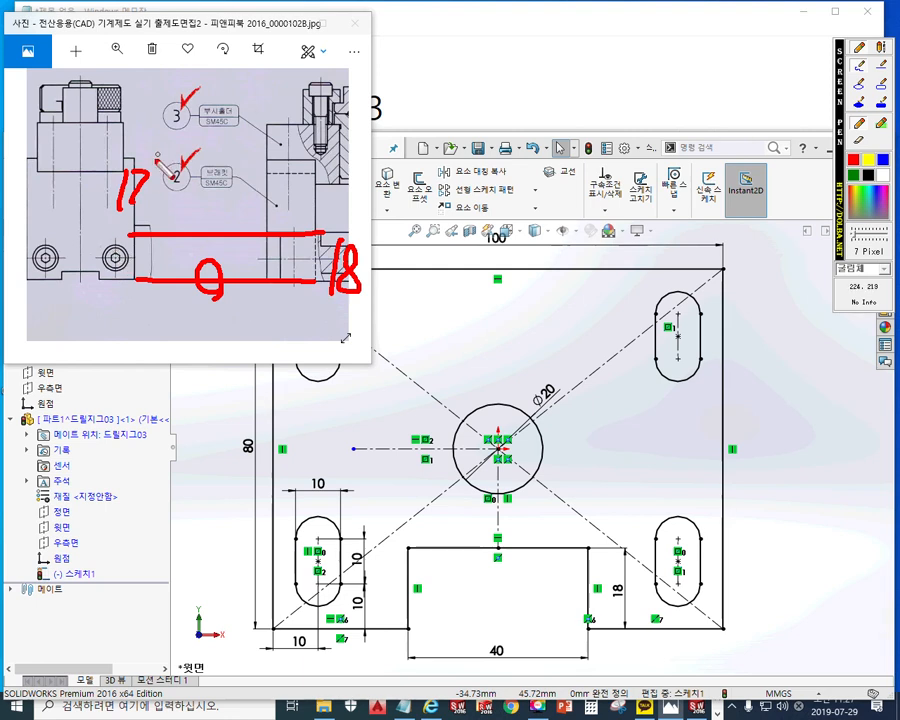
{"action": "left_click_drag", "start_coordinate": [163, 146], "coordinate": [92, 226]}
{"action": "left_click_drag", "start_coordinate": [107, 150], "coordinate": [150, 212]}
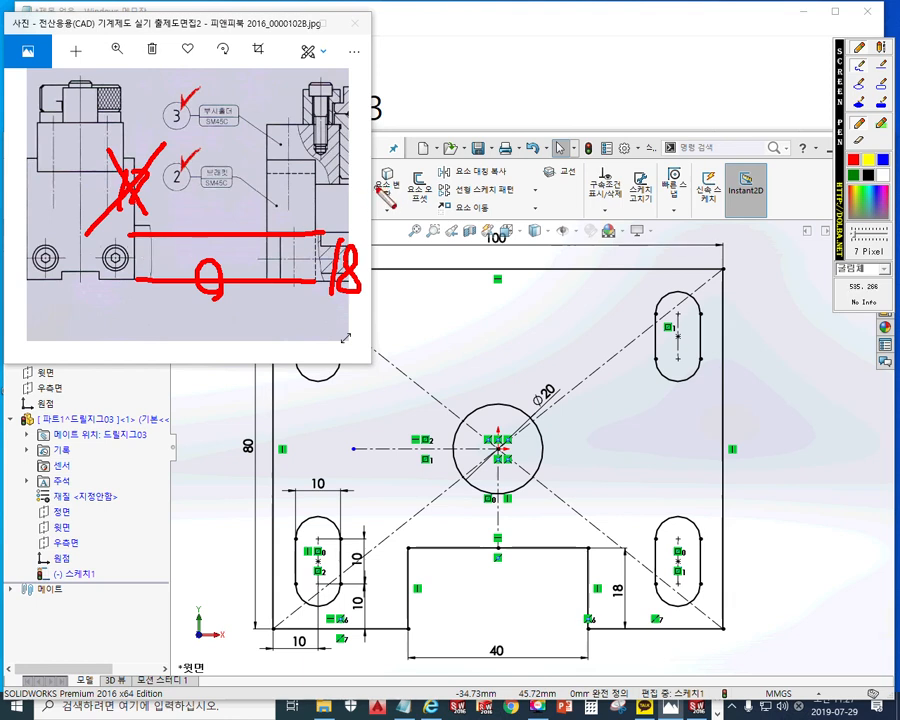
{"action": "mouse_move", "coordinate": [332, 318]}
{"action": "left_mouse_down"}
{"action": "mouse_move", "coordinate": [307, 71]}
{"action": "mouse_move", "coordinate": [350, 318]}
{"action": "left_mouse_up"}
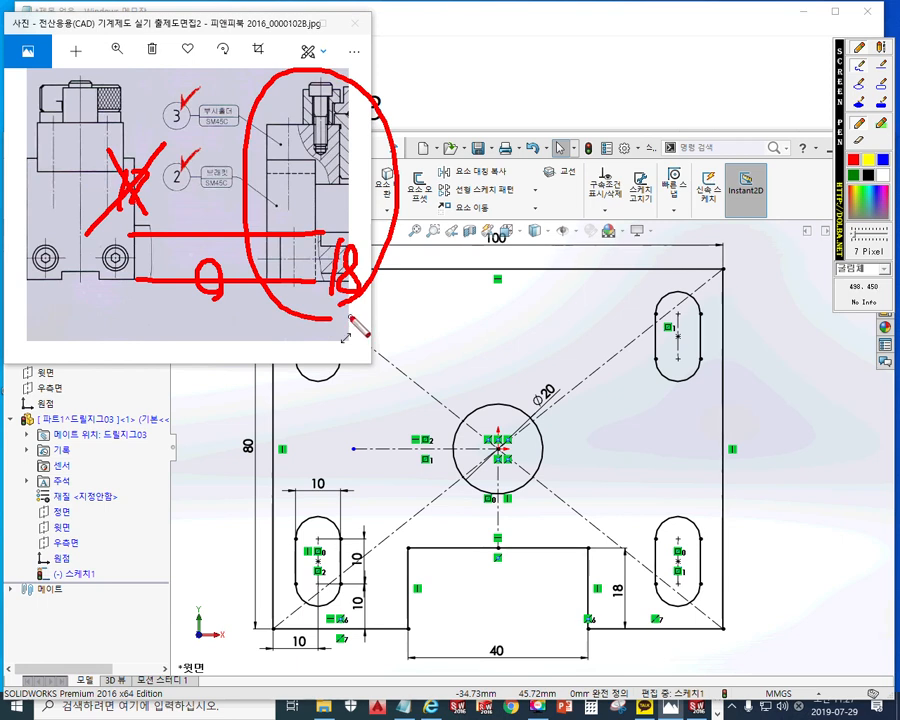
{"action": "key", "text": "Escape"}
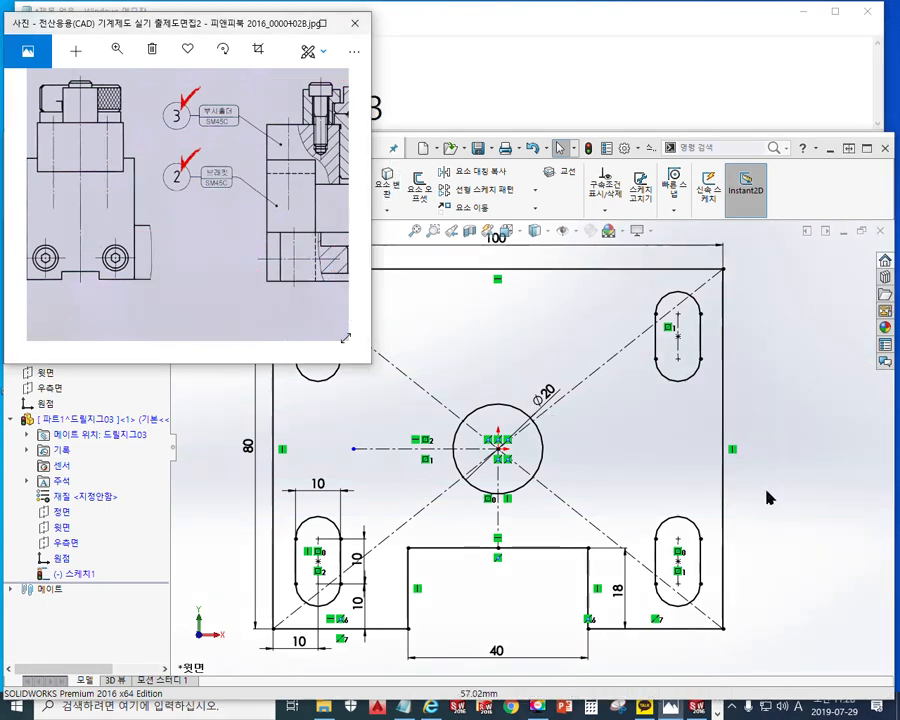
Switch back to SOLIDWORKS and examine the sketch's outer outline, notch, slots and central circle in a tilted 3D view.
{"action": "left_click", "coordinate": [761, 489]}
{"action": "mouse_move", "coordinate": [646, 506]}
{"action": "middle_mouse_down"}
{"action": "mouse_move", "coordinate": [635, 397]}
{"action": "mouse_move", "coordinate": [639, 438]}
{"action": "mouse_move", "coordinate": [575, 480]}
{"action": "mouse_move", "coordinate": [581, 409]}
{"action": "mouse_move", "coordinate": [577, 462]}
{"action": "mouse_move", "coordinate": [585, 472]}
{"action": "mouse_move", "coordinate": [572, 480]}
{"action": "middle_mouse_up"}
{"action": "scroll", "coordinate": [585, 472], "scroll_direction": "down", "scroll_amount": 2}
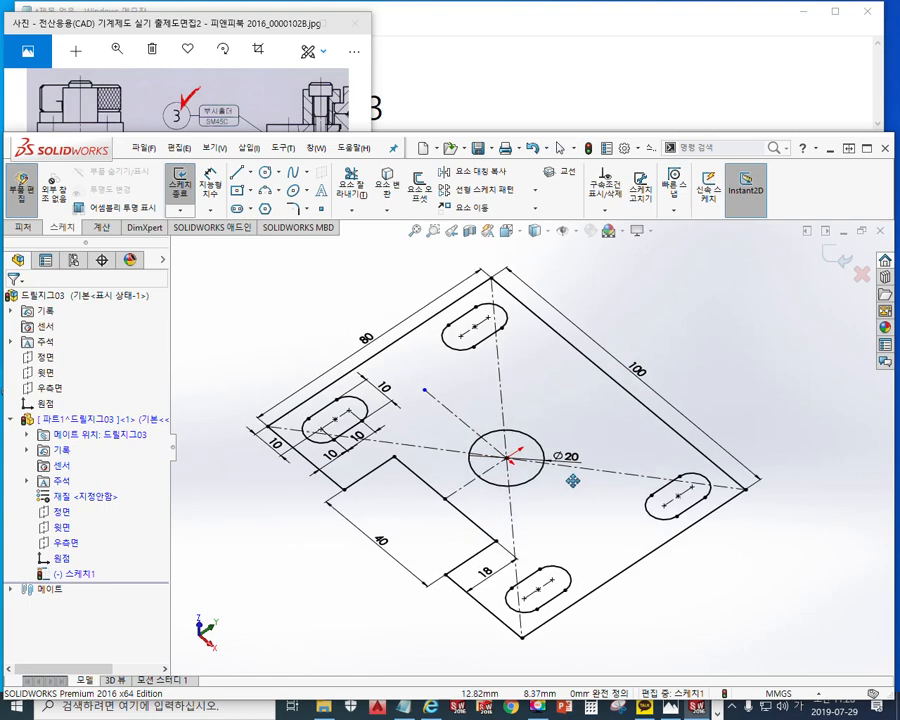
{"action": "key", "text": "ctrl+F12"}
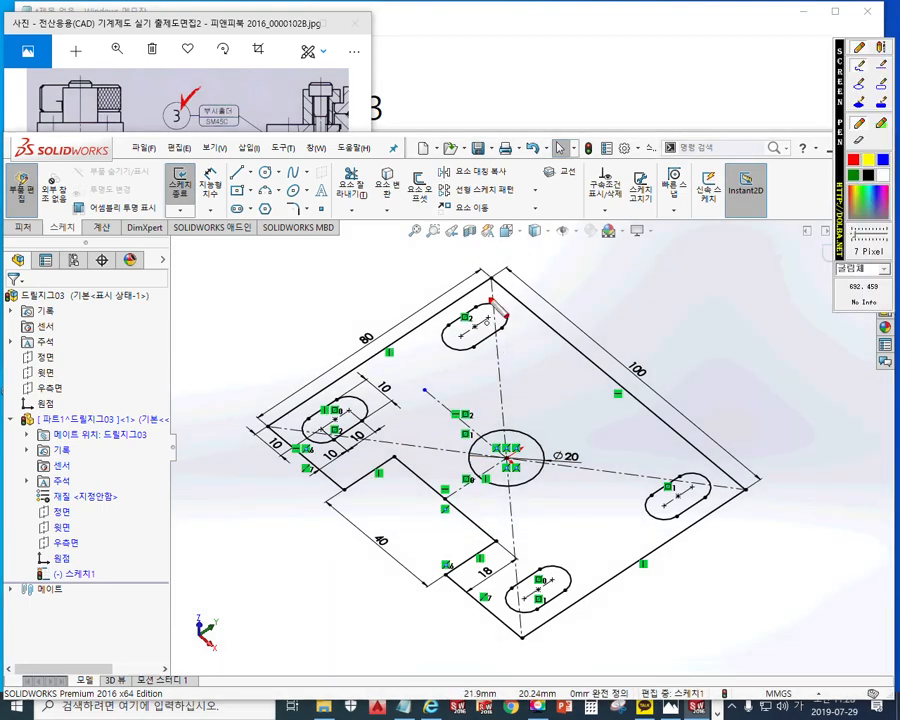
{"action": "mouse_move", "coordinate": [497, 270]}
{"action": "left_mouse_down"}
{"action": "mouse_move", "coordinate": [262, 432]}
{"action": "mouse_move", "coordinate": [478, 712]}
{"action": "mouse_move", "coordinate": [701, 546]}
{"action": "mouse_move", "coordinate": [480, 264]}
{"action": "left_mouse_up"}
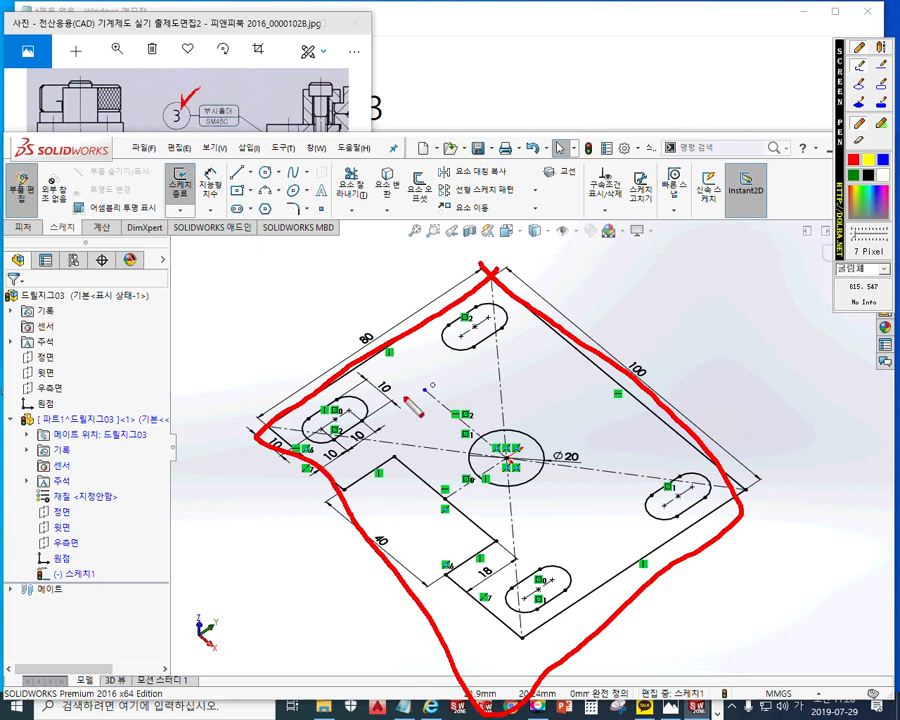
{"action": "mouse_move", "coordinate": [370, 425]}
{"action": "left_mouse_down"}
{"action": "mouse_move", "coordinate": [305, 420]}
{"action": "mouse_move", "coordinate": [366, 424]}
{"action": "left_mouse_up"}
{"action": "mouse_move", "coordinate": [488, 347]}
{"action": "left_mouse_down"}
{"action": "mouse_move", "coordinate": [500, 305]}
{"action": "mouse_move", "coordinate": [495, 340]}
{"action": "left_mouse_up"}
{"action": "left_click_drag", "start_coordinate": [515, 413], "coordinate": [540, 480]}
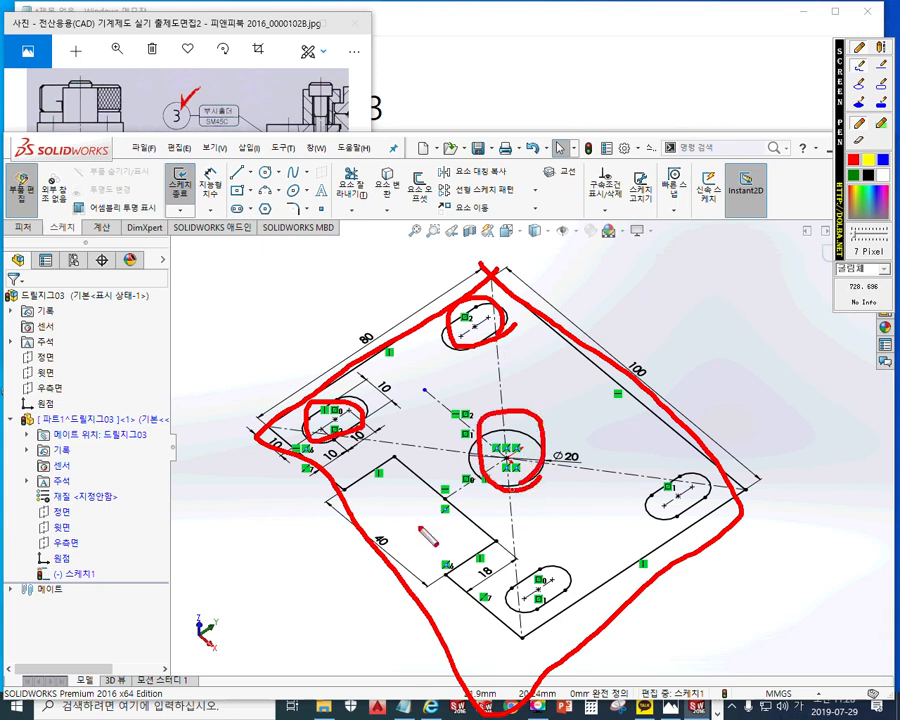
{"action": "left_click_drag", "start_coordinate": [403, 446], "coordinate": [355, 492]}
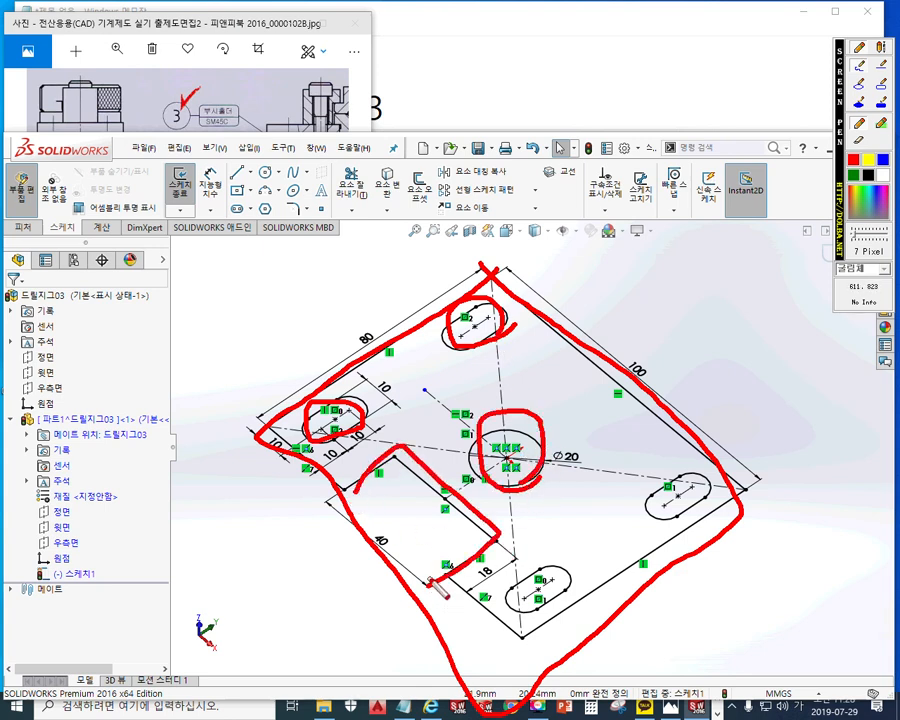
{"action": "left_click_drag", "start_coordinate": [430, 585], "coordinate": [497, 540]}
{"action": "mouse_move", "coordinate": [197, 225]}
{"action": "left_mouse_down"}
{"action": "mouse_move", "coordinate": [133, 303]}
{"action": "mouse_move", "coordinate": [167, 365]}
{"action": "mouse_move", "coordinate": [253, 301]}
{"action": "mouse_move", "coordinate": [190, 229]}
{"action": "left_mouse_up"}
{"action": "mouse_move", "coordinate": [262, 305]}
{"action": "left_mouse_down"}
{"action": "mouse_move", "coordinate": [254, 378]}
{"action": "mouse_move", "coordinate": [183, 441]}
{"action": "mouse_move", "coordinate": [168, 360]}
{"action": "left_mouse_up"}
{"action": "mouse_move", "coordinate": [118, 293]}
{"action": "left_mouse_down"}
{"action": "mouse_move", "coordinate": [148, 394]}
{"action": "mouse_move", "coordinate": [177, 420]}
{"action": "left_mouse_up"}
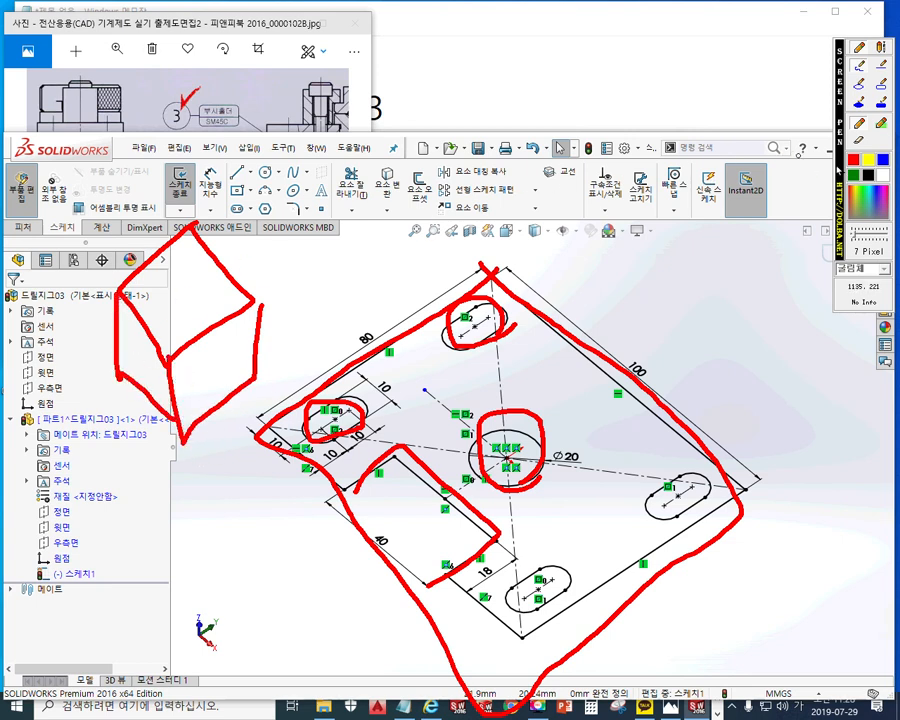
{"action": "mouse_move", "coordinate": [139, 306]}
{"action": "left_mouse_down"}
{"action": "mouse_move", "coordinate": [170, 308]}
{"action": "mouse_move", "coordinate": [150, 357]}
{"action": "mouse_move", "coordinate": [134, 368]}
{"action": "mouse_move", "coordinate": [131, 402]}
{"action": "left_mouse_up"}
{"action": "left_click_drag", "start_coordinate": [160, 348], "coordinate": [161, 401]}
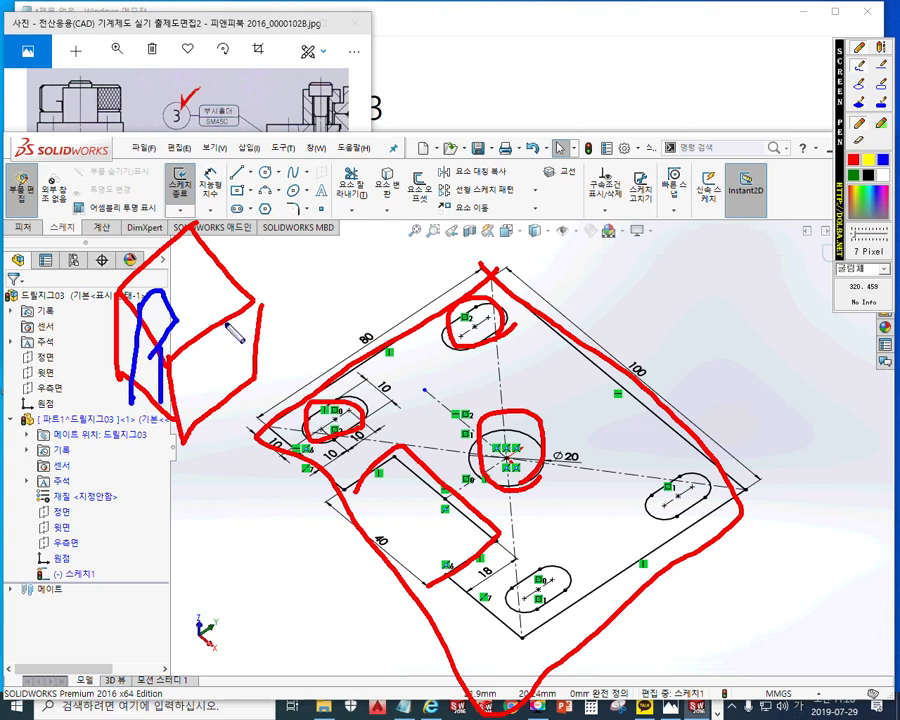
{"action": "key", "text": "Escape"}
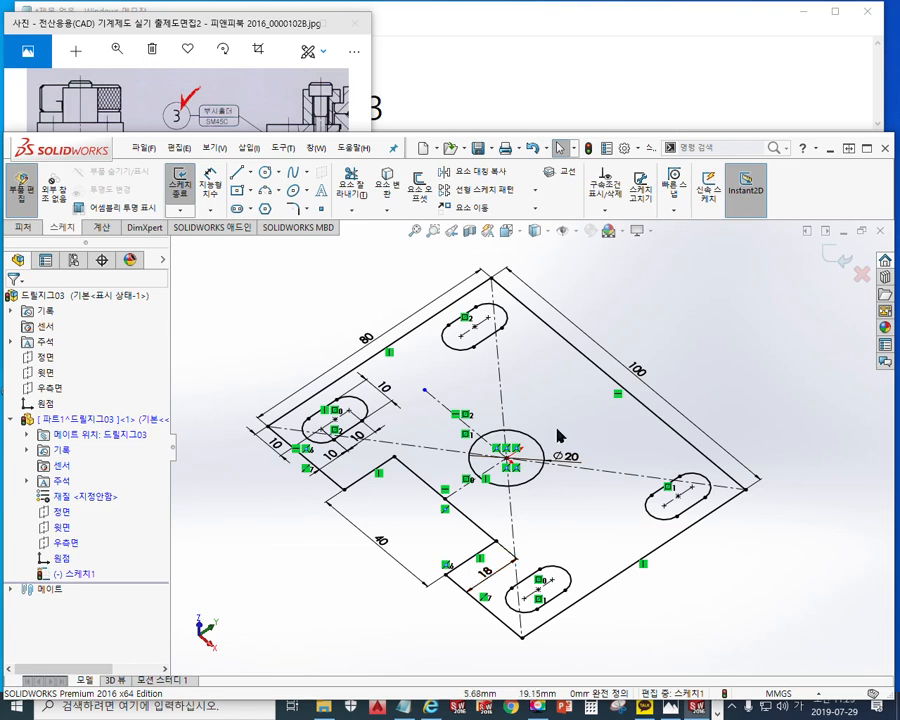
{"action": "key", "text": "F9"}
{"action": "mouse_move", "coordinate": [545, 460]}
{"action": "left_mouse_down"}
{"action": "mouse_move", "coordinate": [480, 472]}
{"action": "mouse_move", "coordinate": [548, 484]}
{"action": "left_mouse_up"}
{"action": "mouse_move", "coordinate": [512, 310]}
{"action": "left_mouse_down"}
{"action": "mouse_move", "coordinate": [505, 306]}
{"action": "mouse_move", "coordinate": [518, 358]}
{"action": "left_mouse_up"}
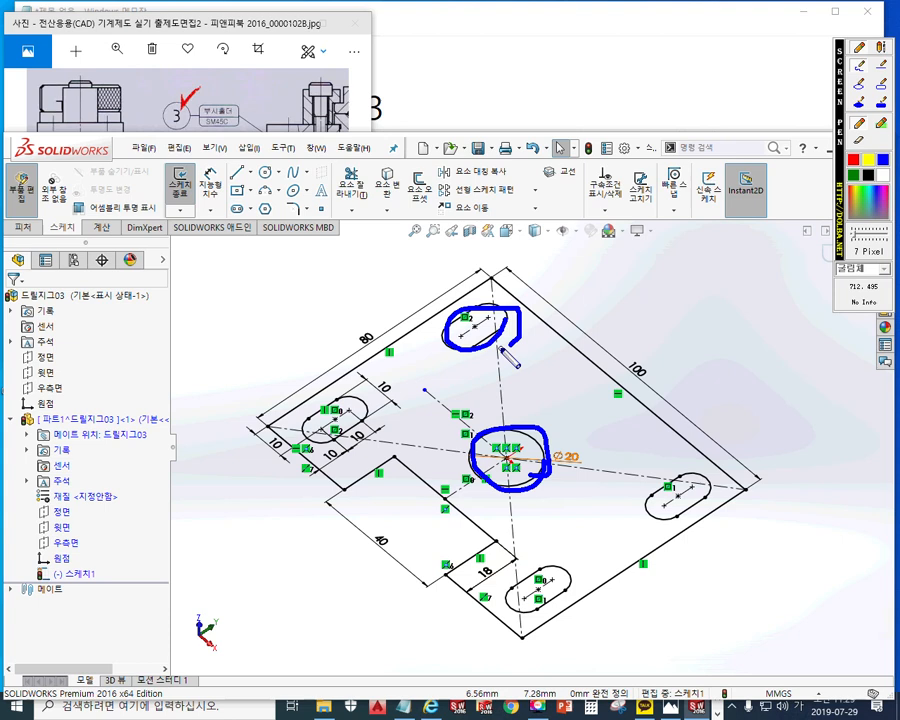
{"action": "key", "text": "F9"}
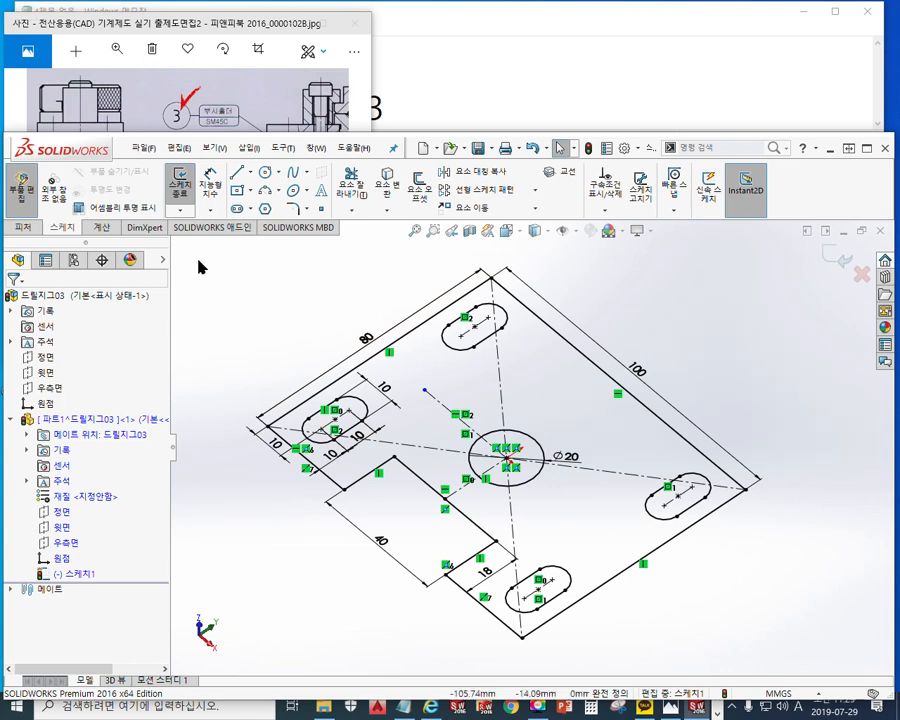
Extrude the base plate sketch upward as a blind boss 18 mm deep, keeping the slots and central circle as through openings.
{"action": "key", "text": "s"}
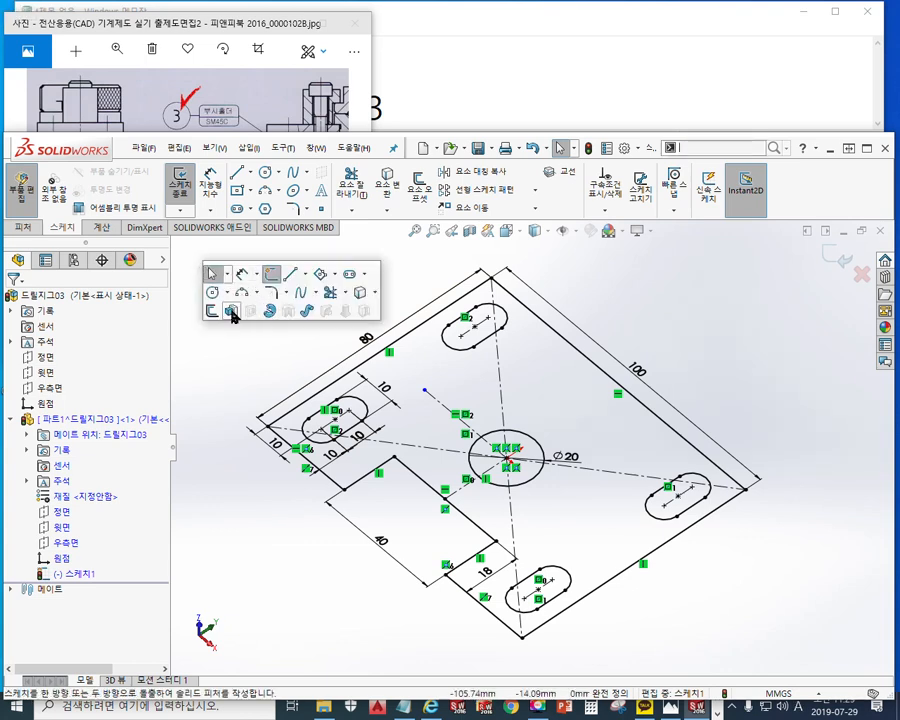
{"action": "left_click", "coordinate": [233, 313]}
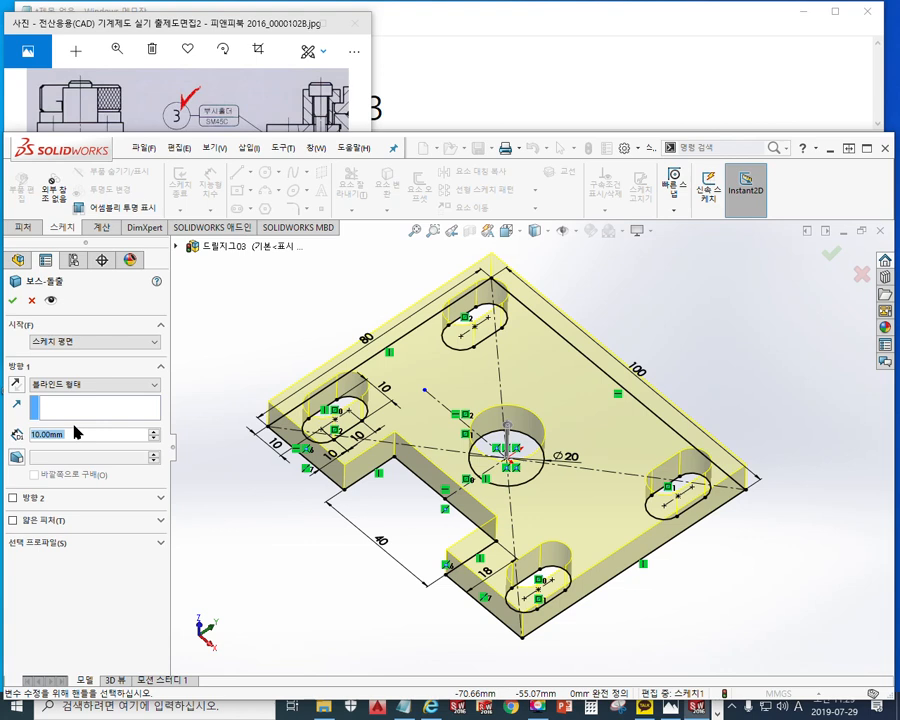
{"action": "type", "text": "18"}
{"action": "key", "text": "Return"}
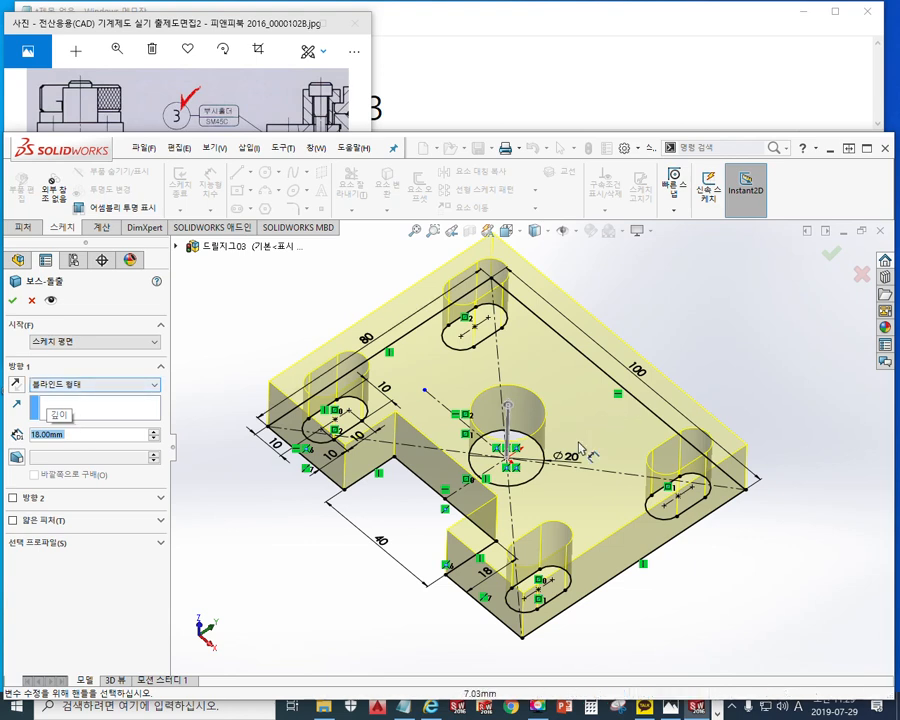
{"action": "key", "text": "F12"}
{"action": "mouse_move", "coordinate": [517, 451]}
{"action": "left_mouse_down"}
{"action": "mouse_move", "coordinate": [529, 378]}
{"action": "mouse_move", "coordinate": [511, 404]}
{"action": "left_mouse_up"}
{"action": "left_click_drag", "start_coordinate": [529, 378], "coordinate": [544, 410]}
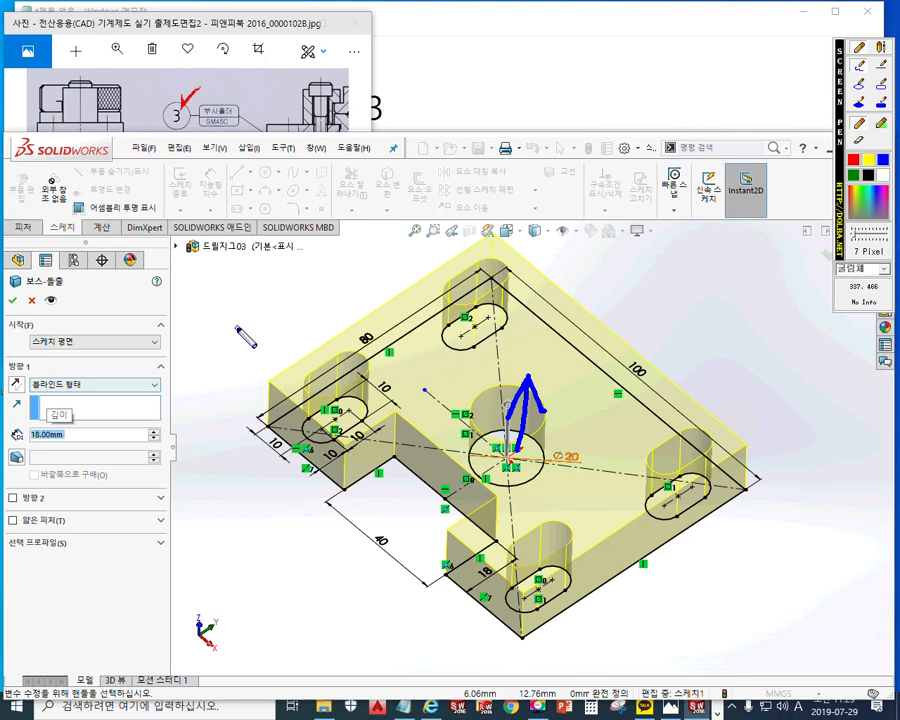
{"action": "key", "text": "F12"}
{"action": "left_click", "coordinate": [12, 301]}
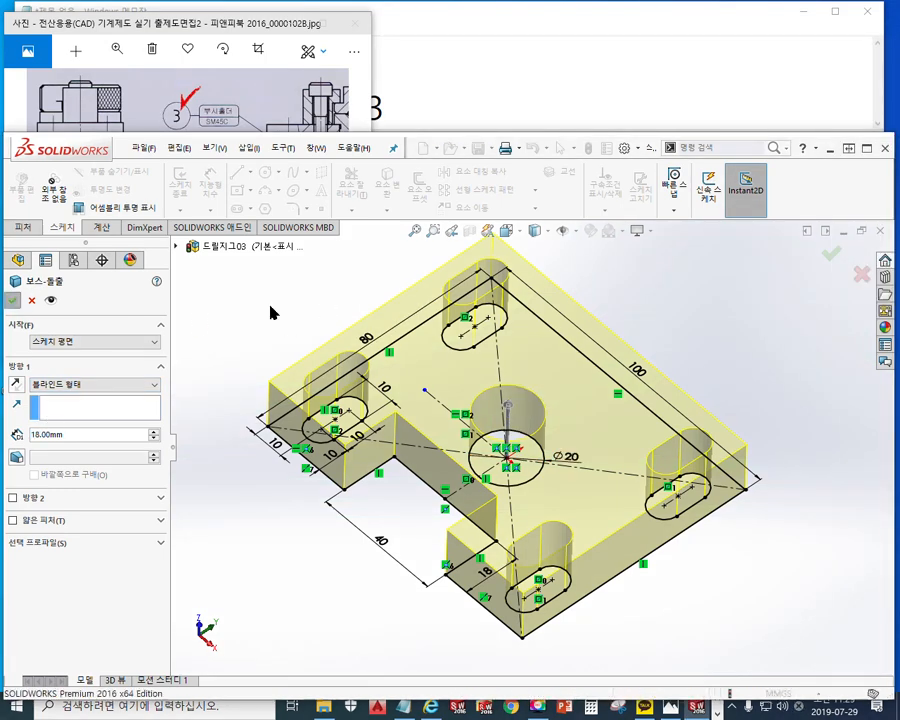
{"action": "left_click", "coordinate": [268, 314]}
{"action": "mouse_move", "coordinate": [272, 316]}
{"action": "middle_mouse_down", "text": "ctrl"}
{"action": "mouse_move", "coordinate": [291, 352]}
{"action": "mouse_move", "coordinate": [286, 366]}
{"action": "middle_mouse_up", "text": "ctrl"}
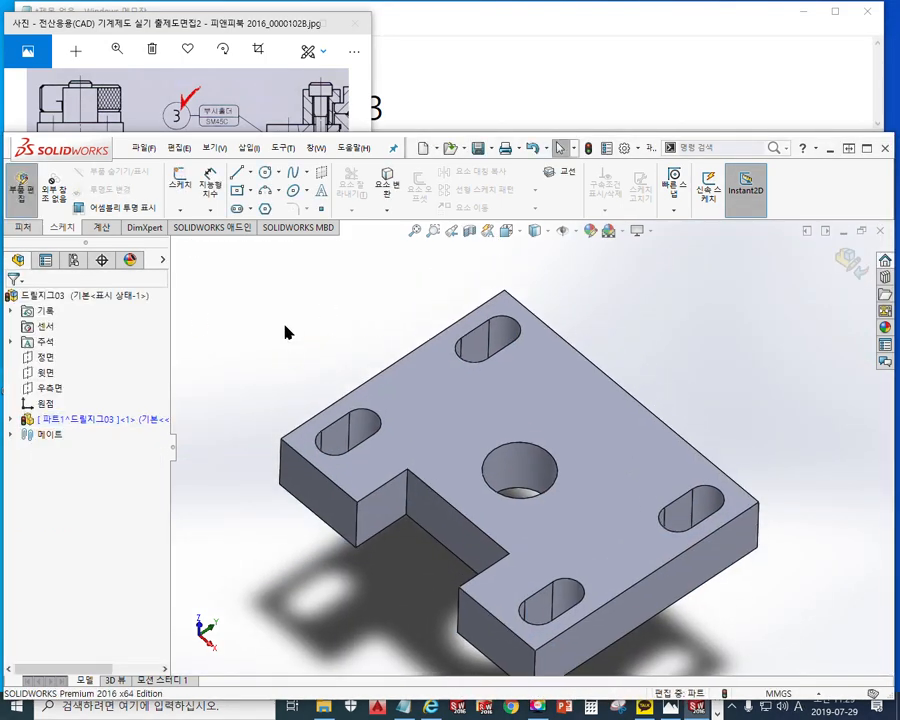
Expand the 파트1 component in the assembly tree to view its planes and boss extrusion.
{"action": "scroll", "coordinate": [296, 323], "scroll_direction": "up", "scroll_amount": 1}
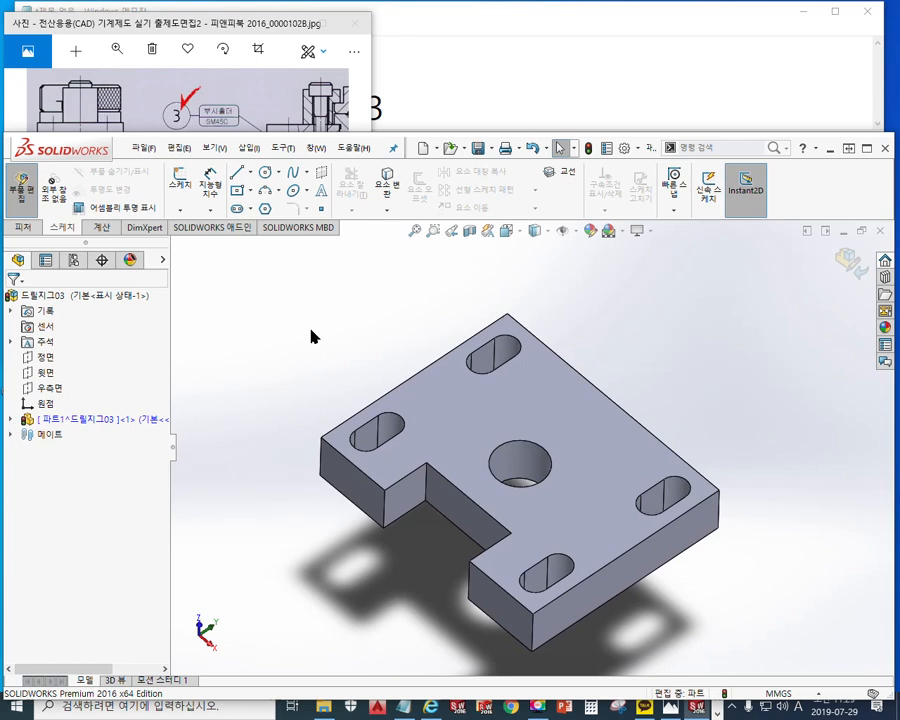
{"action": "left_click", "coordinate": [11, 419]}
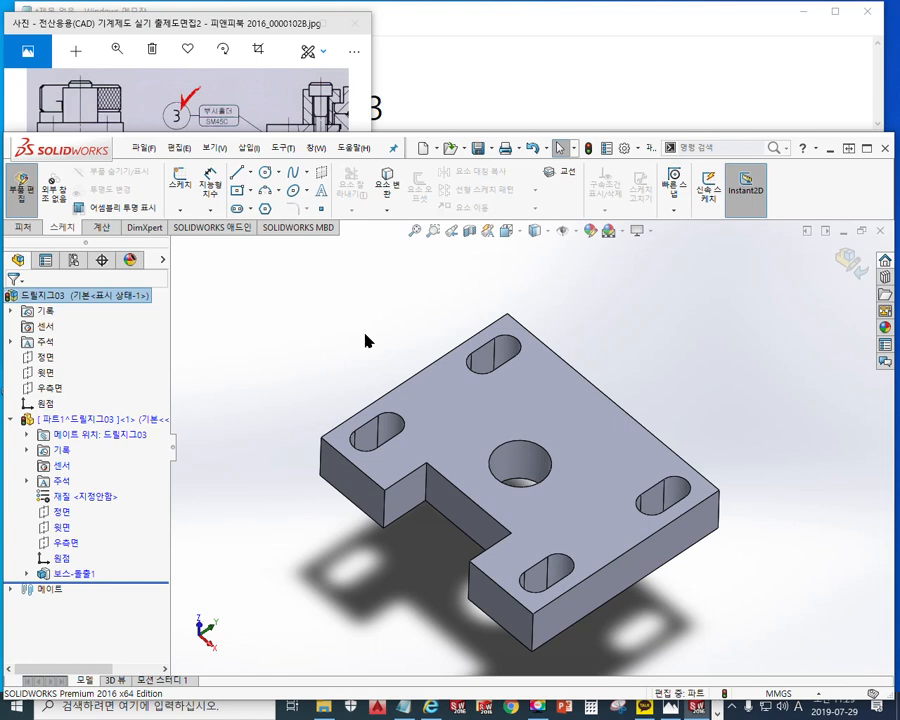
{"action": "right_click", "coordinate": [77, 424]}
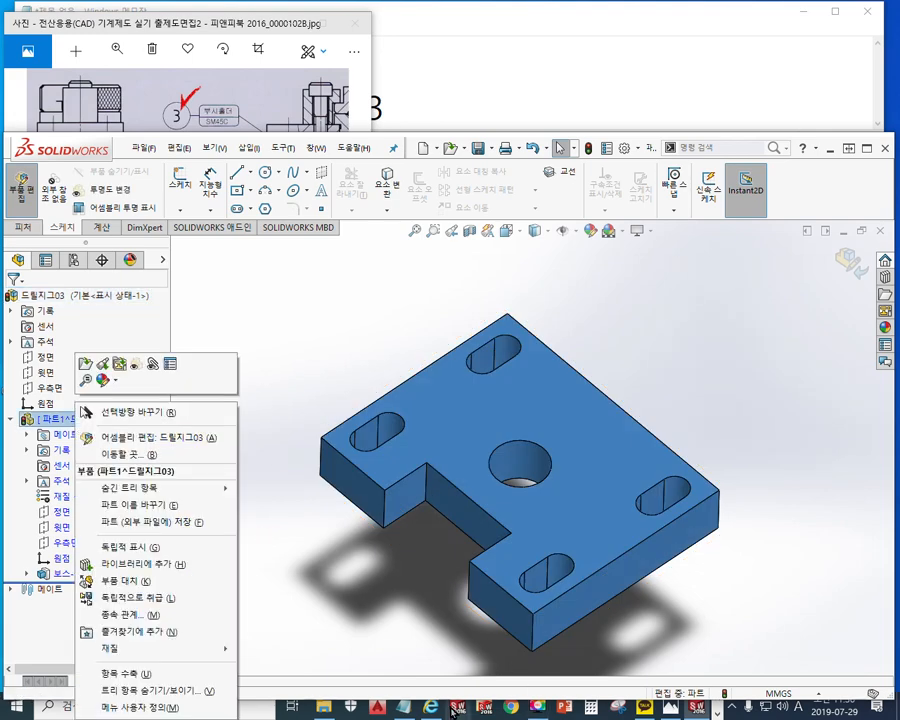
Switch to Notepad and add the line "파트이름: 01베이스-드릴지그03" below the assembly name.
{"action": "left_click", "coordinate": [403, 708]}
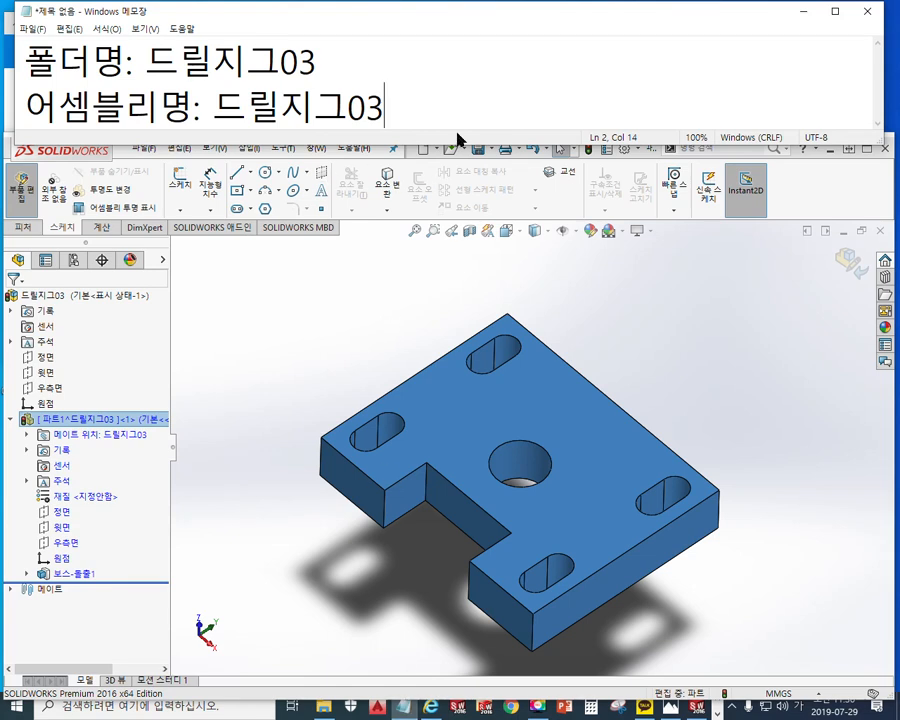
{"action": "key", "text": "Return"}
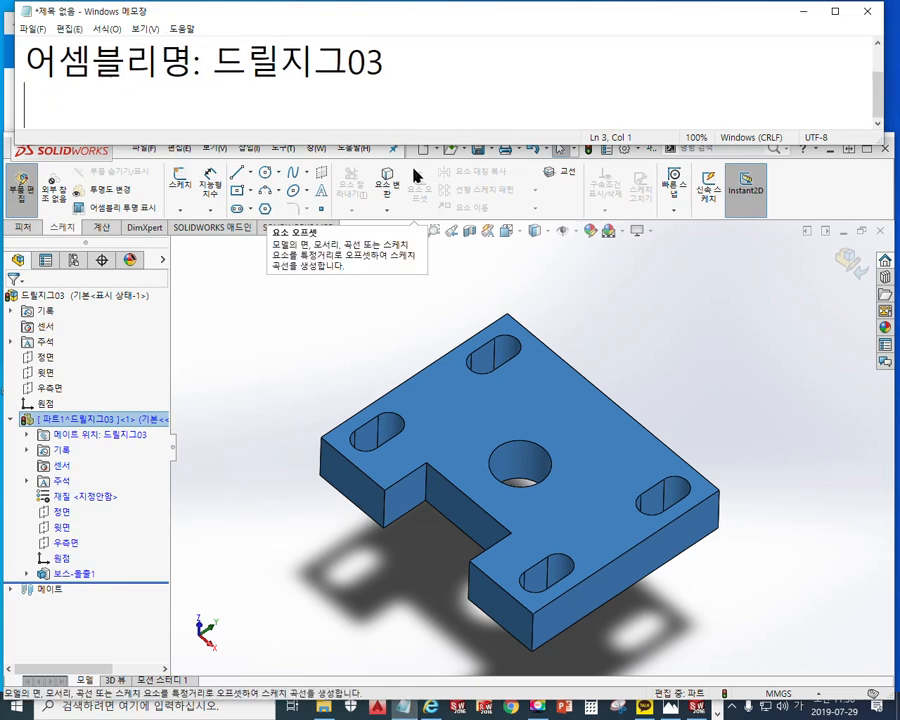
{"action": "type", "text": "01"}
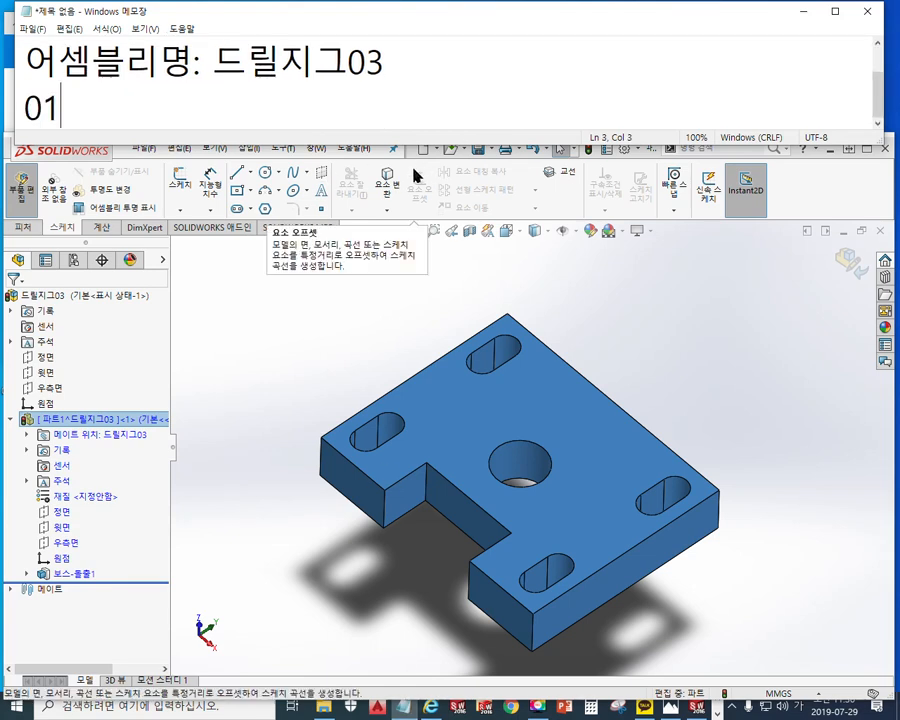
{"action": "type", "text": "베이스-"}
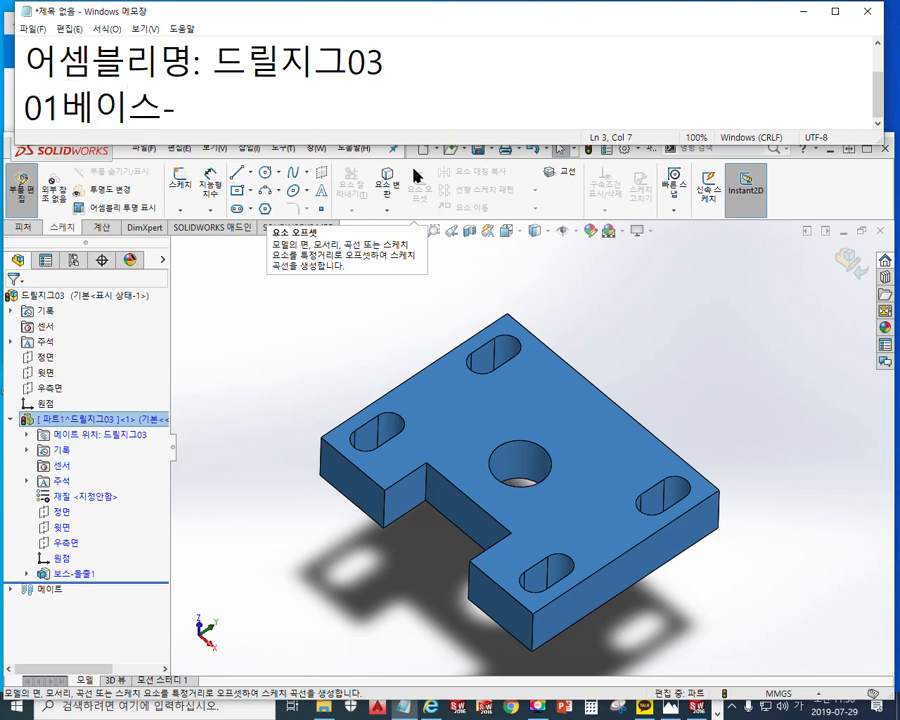
{"action": "type", "text": "드릴지"}
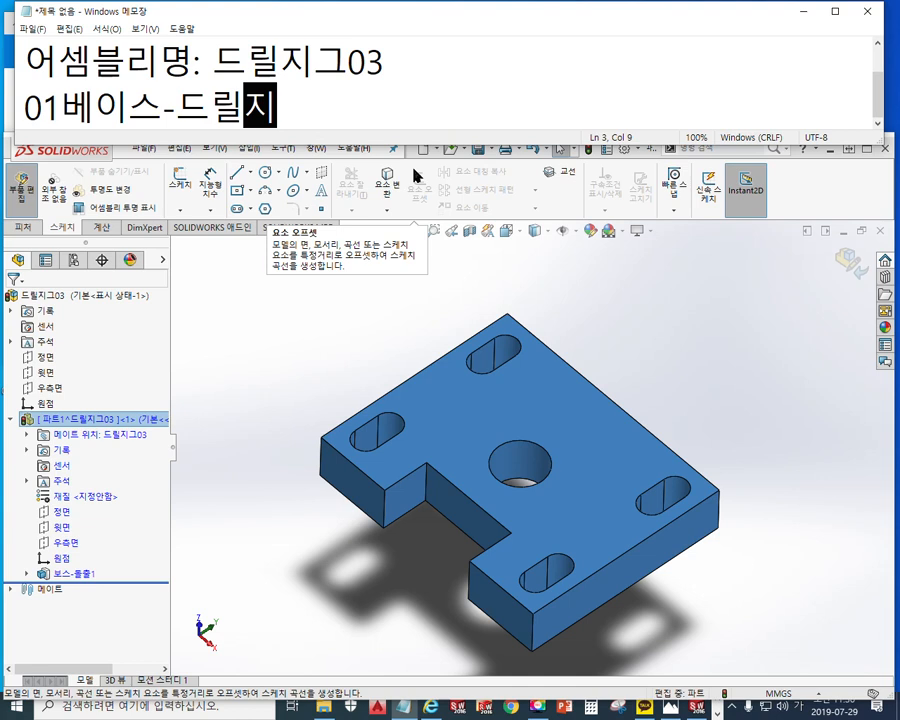
{"action": "type", "text": "그03"}
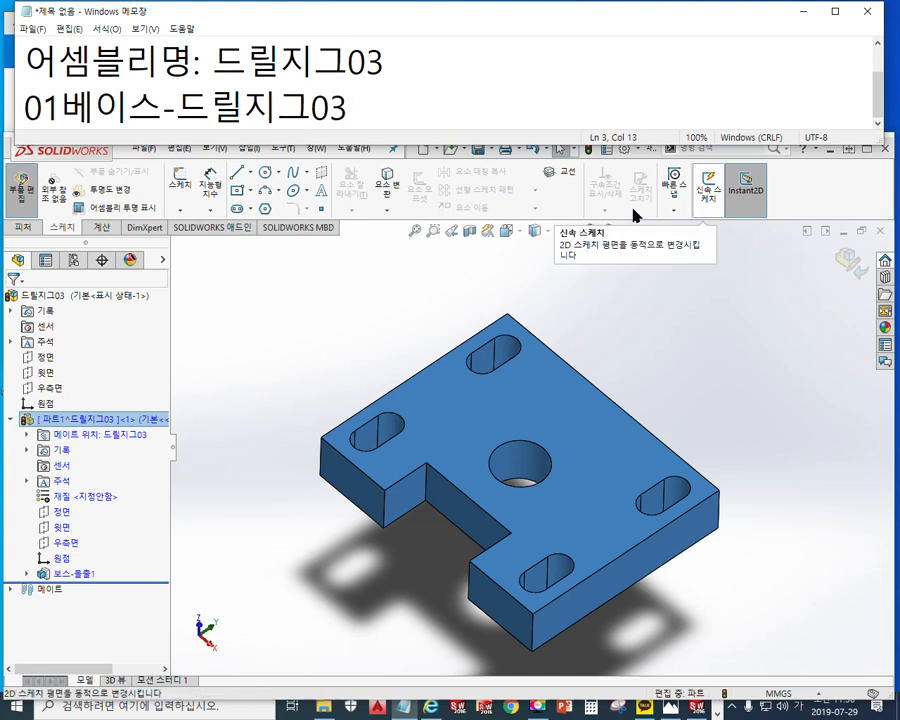
{"action": "key", "text": "Home"}
{"action": "type", "text": "파트이름:"}
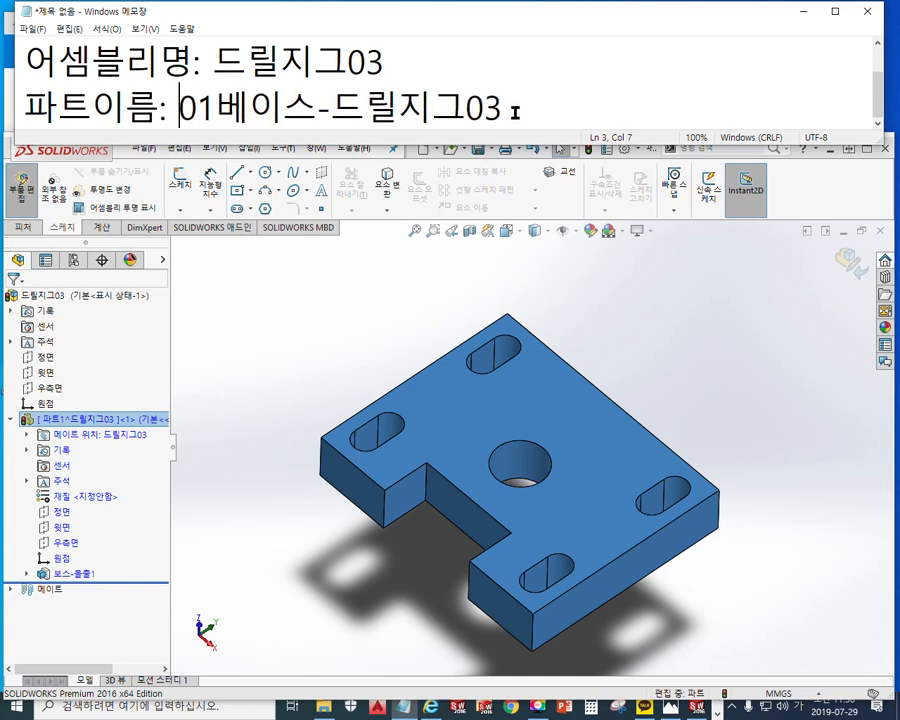
Copy the part name from the note, switch back to SOLIDWORKS and rename component 파트1 as 01베이스-드릴지그03.
{"action": "key", "text": "shift+End"}
{"action": "key", "text": "ctrl+c"}
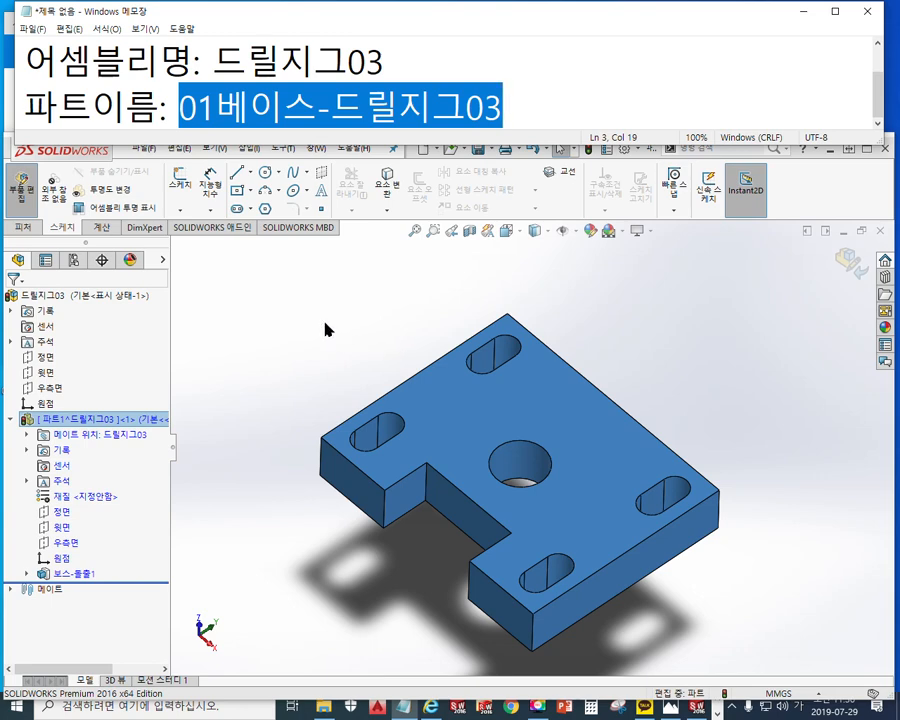
{"action": "left_click", "coordinate": [262, 346]}
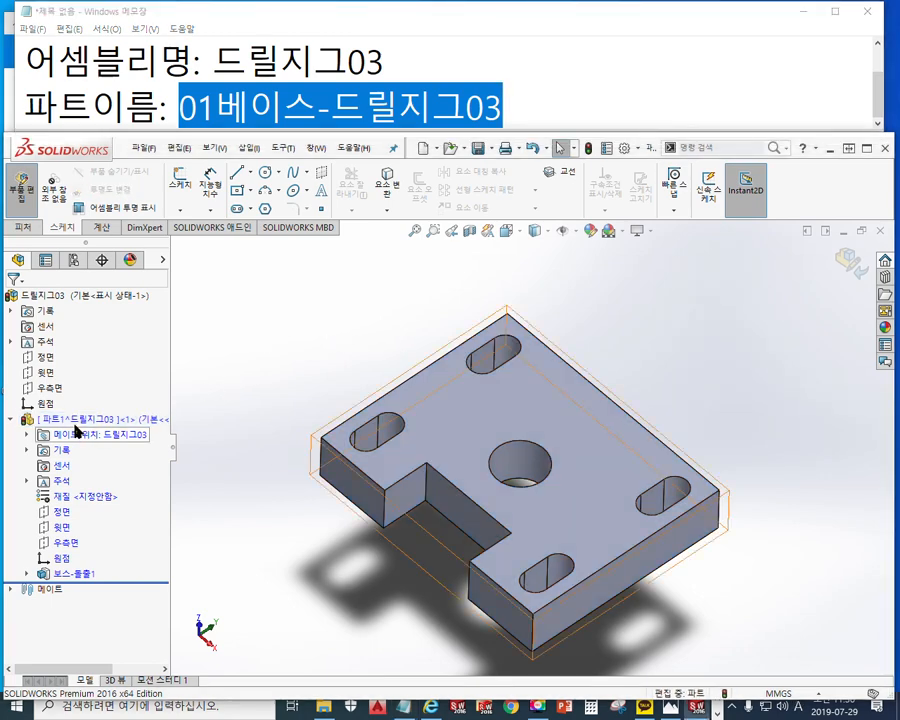
{"action": "right_click", "coordinate": [78, 420]}
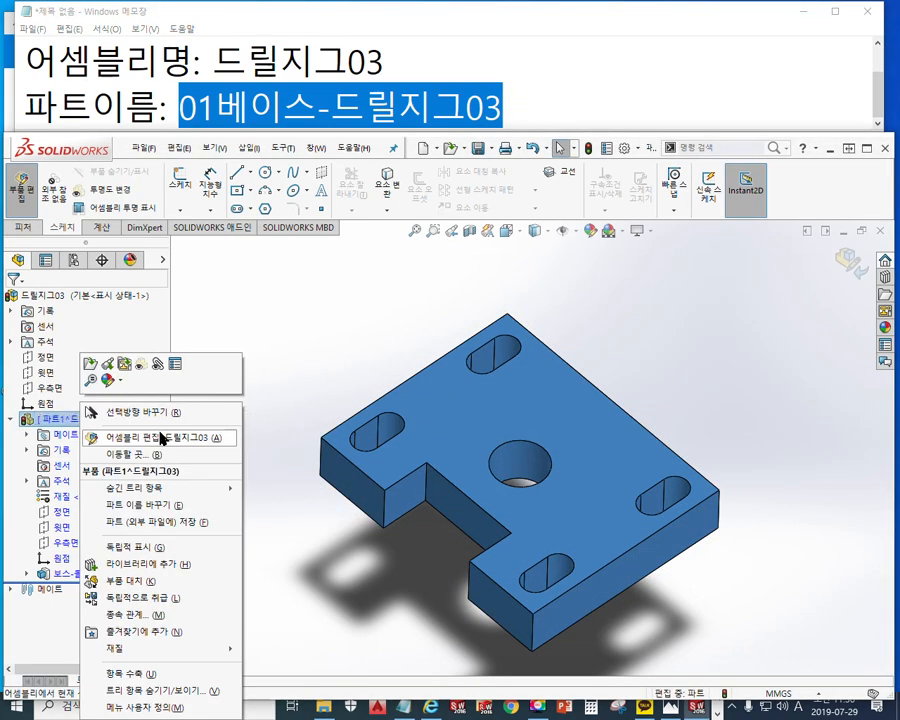
{"action": "left_click", "coordinate": [134, 505]}
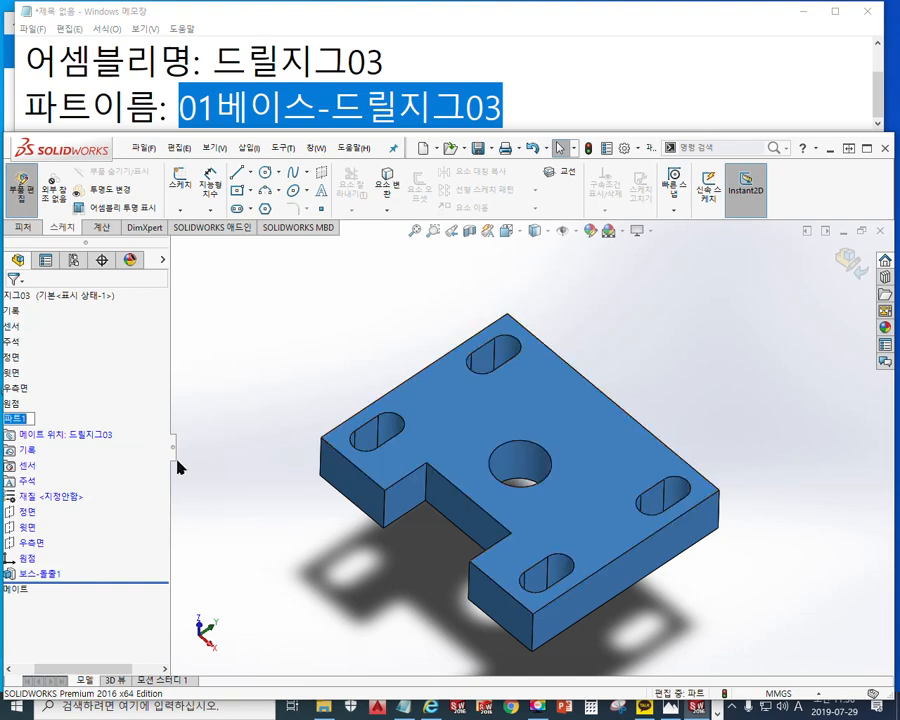
{"action": "key", "text": "ctrl+v"}
{"action": "key", "text": "Return"}
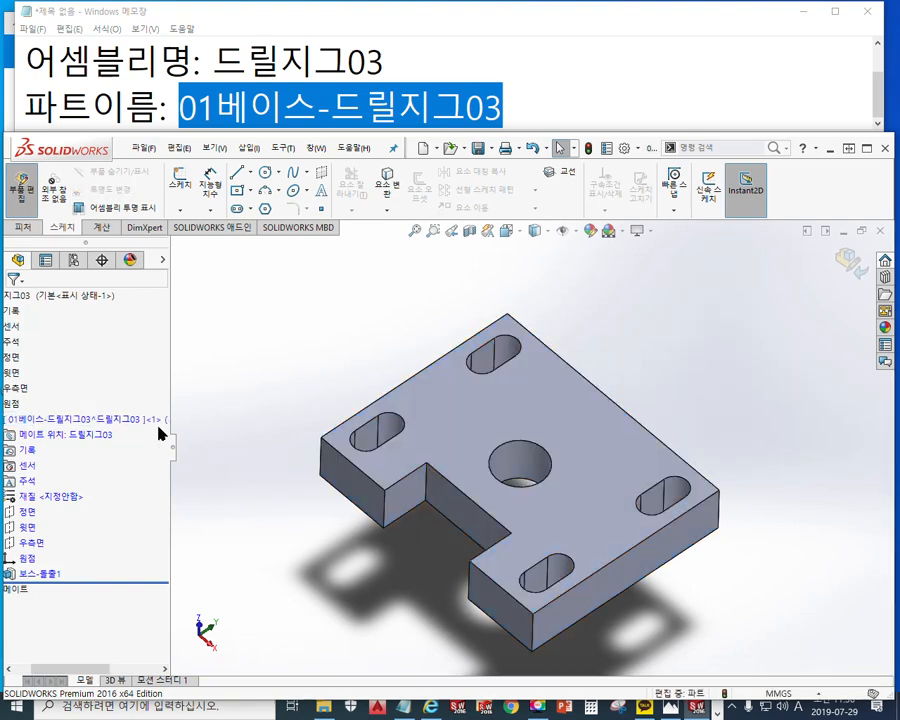
Save the 01베이스-드릴지그03 part to an external file in the same folder as the assembly.
{"action": "right_click", "coordinate": [74, 420]}
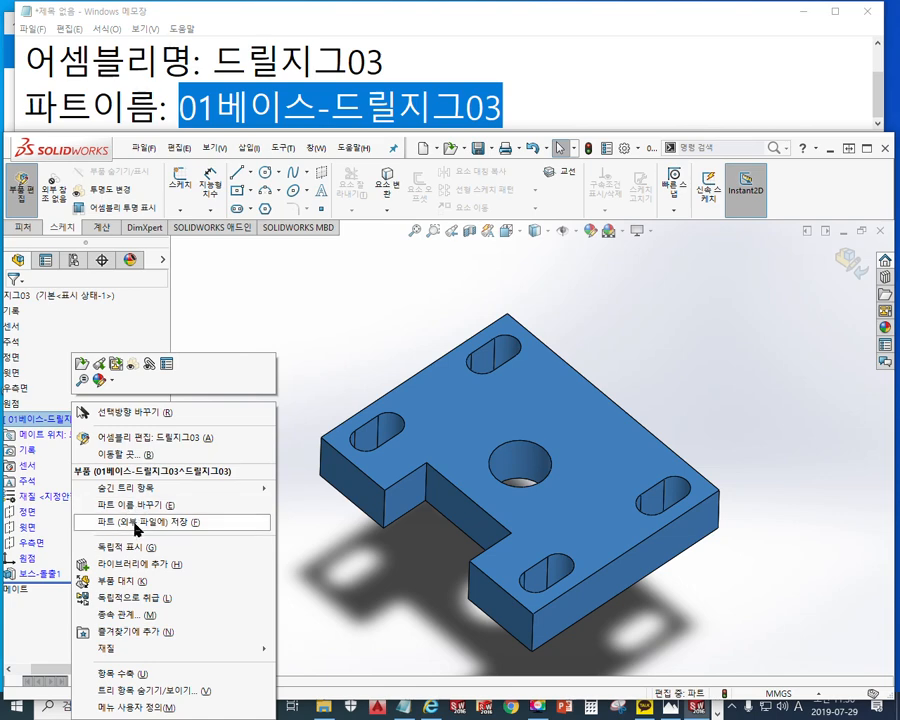
{"action": "left_click", "coordinate": [136, 524]}
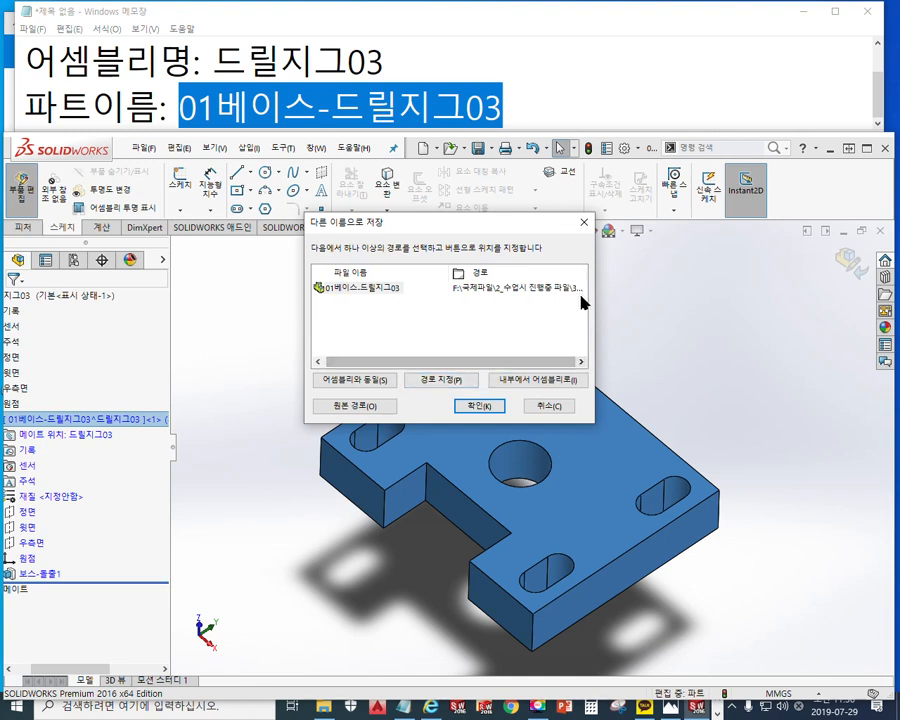
{"action": "left_click", "coordinate": [368, 386]}
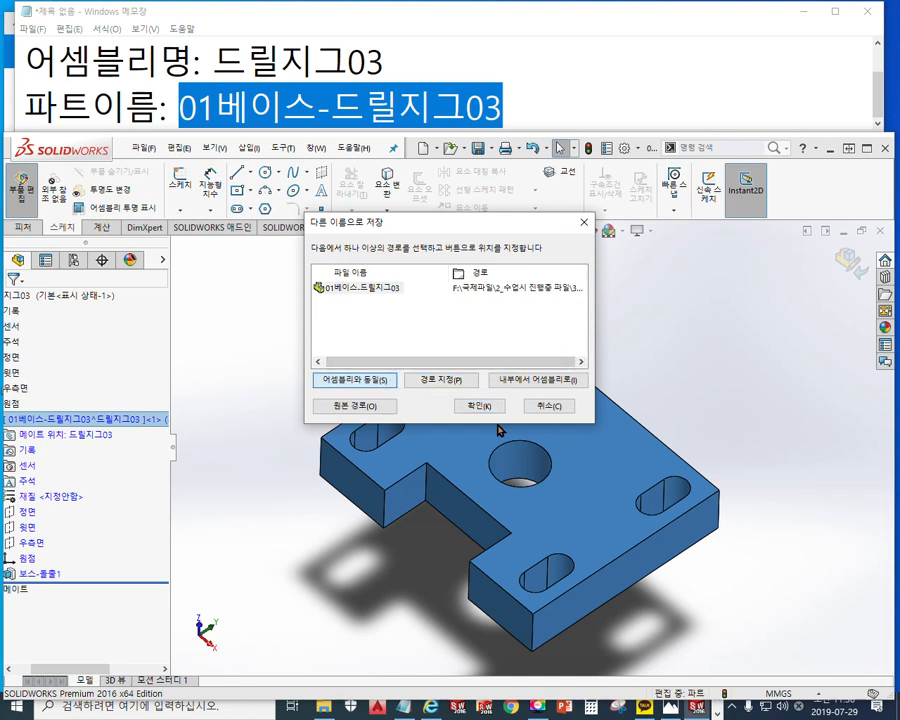
{"action": "left_click", "coordinate": [479, 407]}
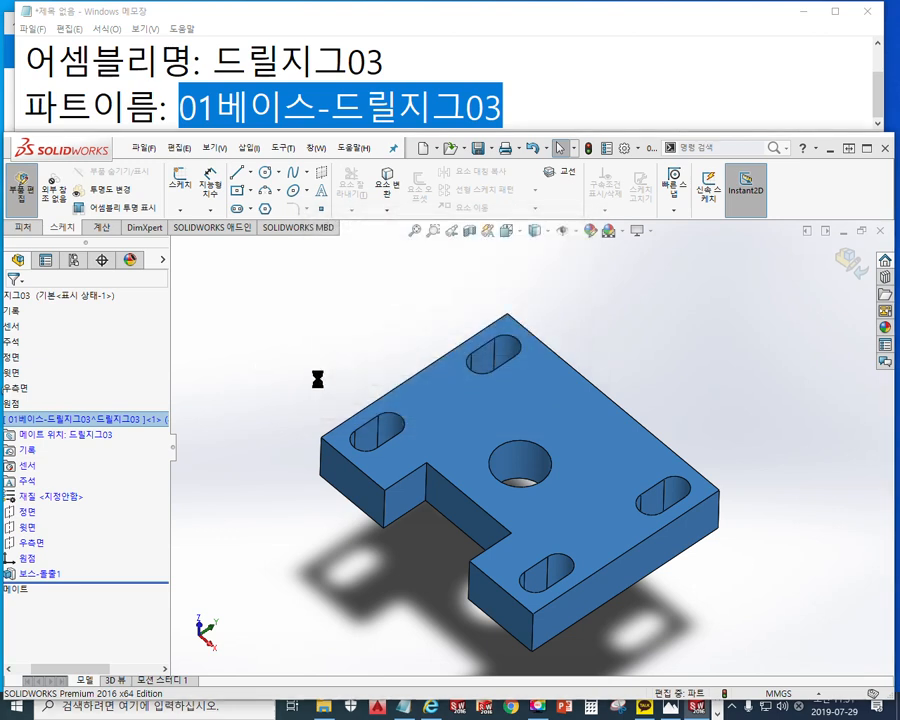
{"action": "left_click", "coordinate": [298, 368]}
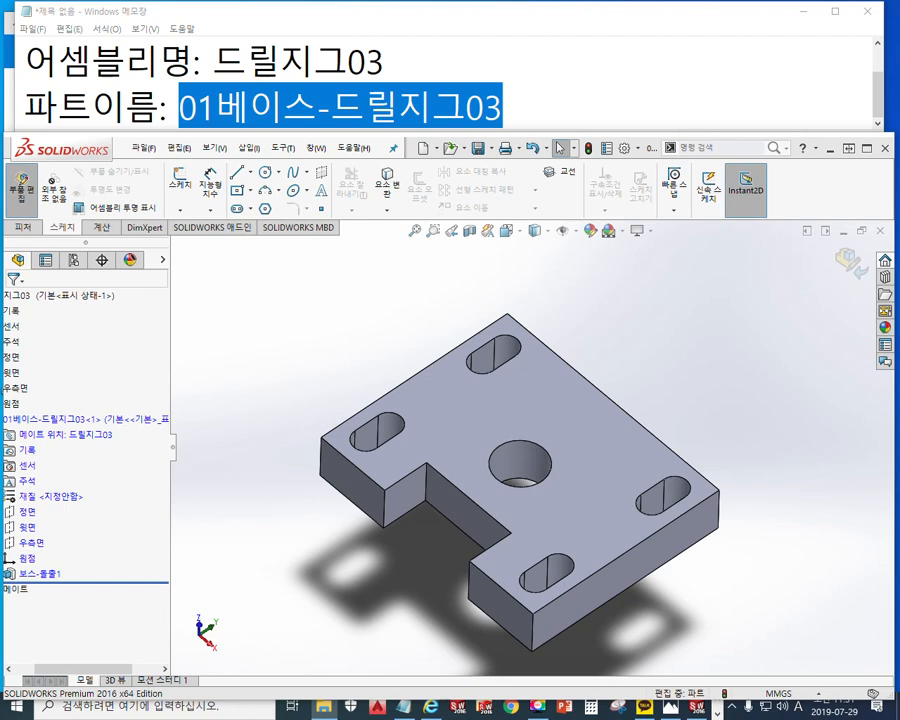
Bring the 드릴지그03 folder into view in File Explorer and check its part and assembly files, circling the folder and file names.
{"action": "left_click_drag", "start_coordinate": [0, 157], "coordinate": [590, 232]}
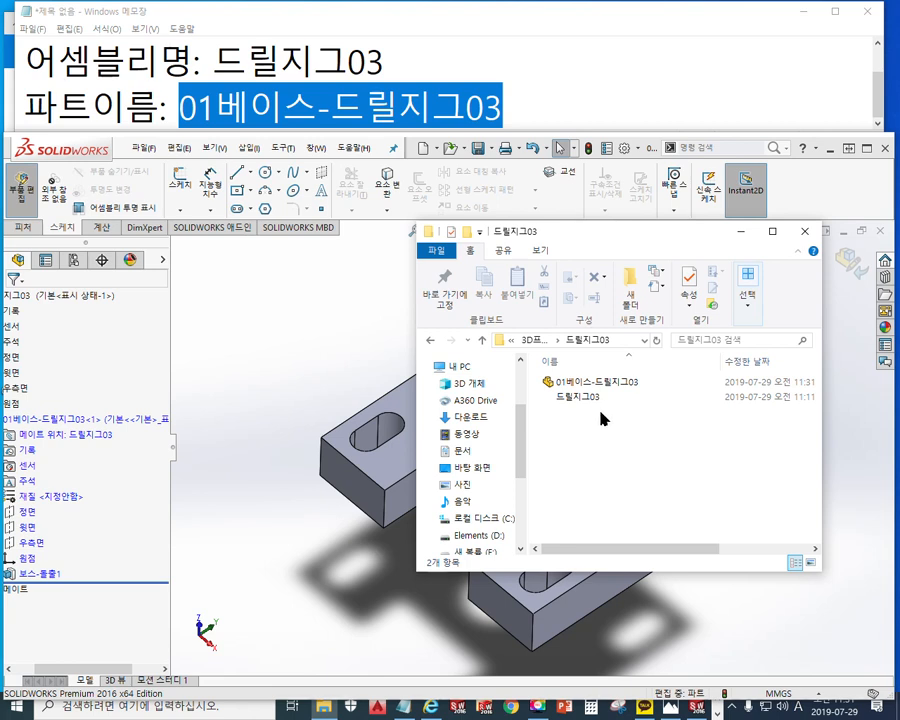
{"action": "key", "text": "F9"}
{"action": "mouse_move", "coordinate": [619, 348]}
{"action": "left_mouse_down"}
{"action": "mouse_move", "coordinate": [568, 348]}
{"action": "mouse_move", "coordinate": [617, 334]}
{"action": "left_mouse_up"}
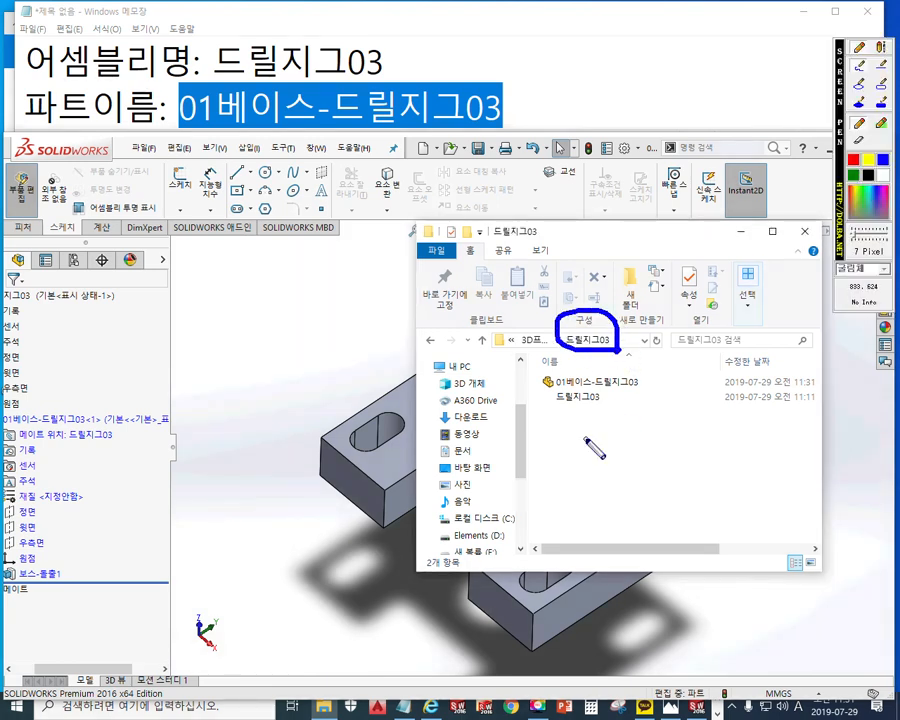
{"action": "mouse_move", "coordinate": [605, 414]}
{"action": "left_mouse_down"}
{"action": "mouse_move", "coordinate": [550, 412]}
{"action": "mouse_move", "coordinate": [606, 413]}
{"action": "mouse_move", "coordinate": [548, 398]}
{"action": "mouse_move", "coordinate": [631, 357]}
{"action": "mouse_move", "coordinate": [627, 390]}
{"action": "left_mouse_up"}
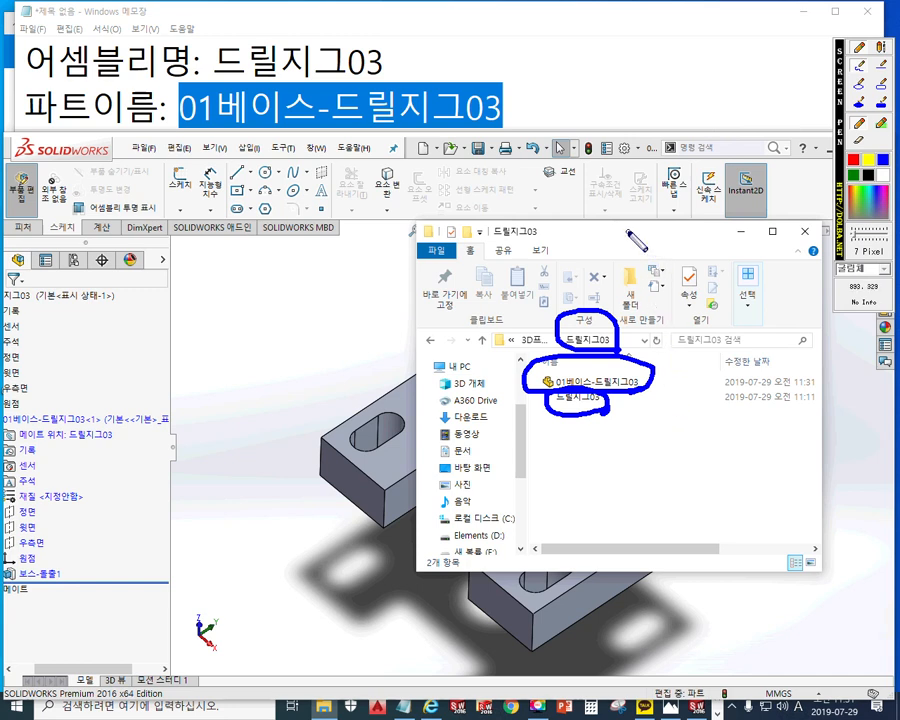
{"action": "key", "text": "Escape"}
{"action": "left_click_drag", "start_coordinate": [635, 229], "coordinate": [0, 219]}
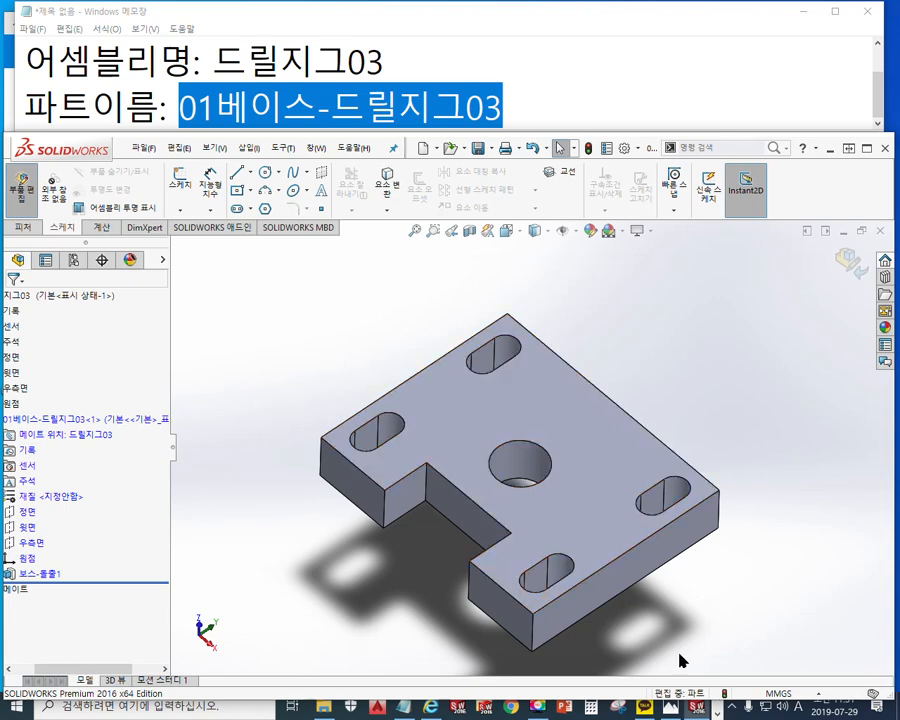
Switch to the Photos window and examine the base plate's underside in the front and side views, marking its bottom edge.
{"action": "left_click", "coordinate": [670, 707]}
{"action": "mouse_move", "coordinate": [335, 260]}
{"action": "left_mouse_down"}
{"action": "mouse_move", "coordinate": [307, 267]}
{"action": "mouse_move", "coordinate": [275, 239]}
{"action": "mouse_move", "coordinate": [269, 249]}
{"action": "mouse_move", "coordinate": [287, 245]}
{"action": "mouse_move", "coordinate": [255, 225]}
{"action": "mouse_move", "coordinate": [229, 294]}
{"action": "mouse_move", "coordinate": [254, 252]}
{"action": "mouse_move", "coordinate": [177, 255]}
{"action": "mouse_move", "coordinate": [245, 221]}
{"action": "mouse_move", "coordinate": [216, 222]}
{"action": "left_mouse_up"}
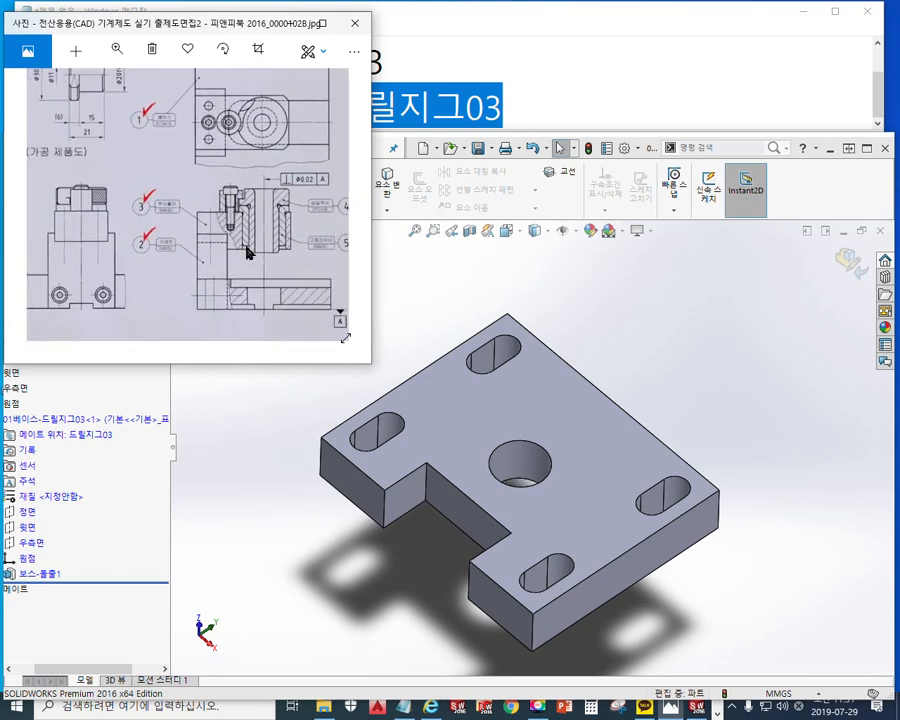
{"action": "key", "text": "F9"}
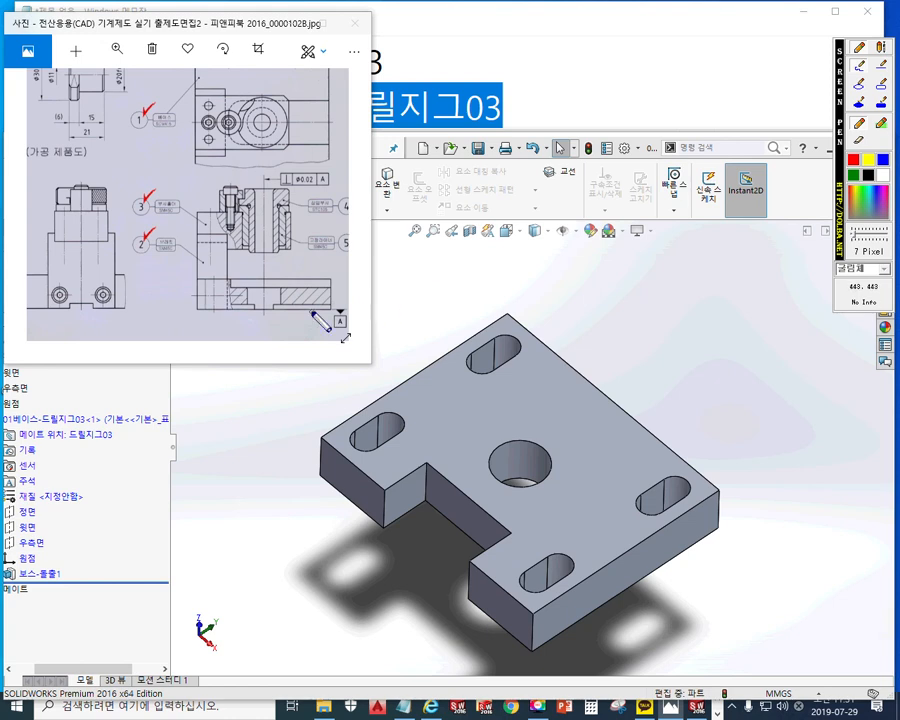
{"action": "left_click_drag", "start_coordinate": [340, 304], "coordinate": [193, 304]}
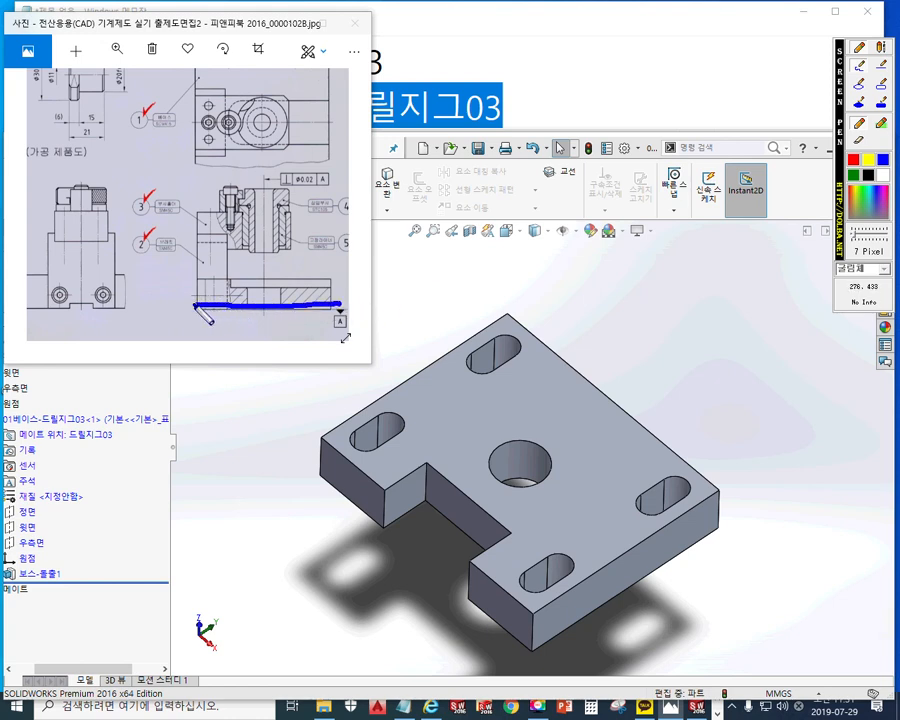
{"action": "mouse_move", "coordinate": [72, 314]}
{"action": "left_mouse_down"}
{"action": "mouse_move", "coordinate": [80, 297]}
{"action": "mouse_move", "coordinate": [90, 297]}
{"action": "mouse_move", "coordinate": [95, 313]}
{"action": "left_mouse_up"}
{"action": "key", "text": "Escape"}
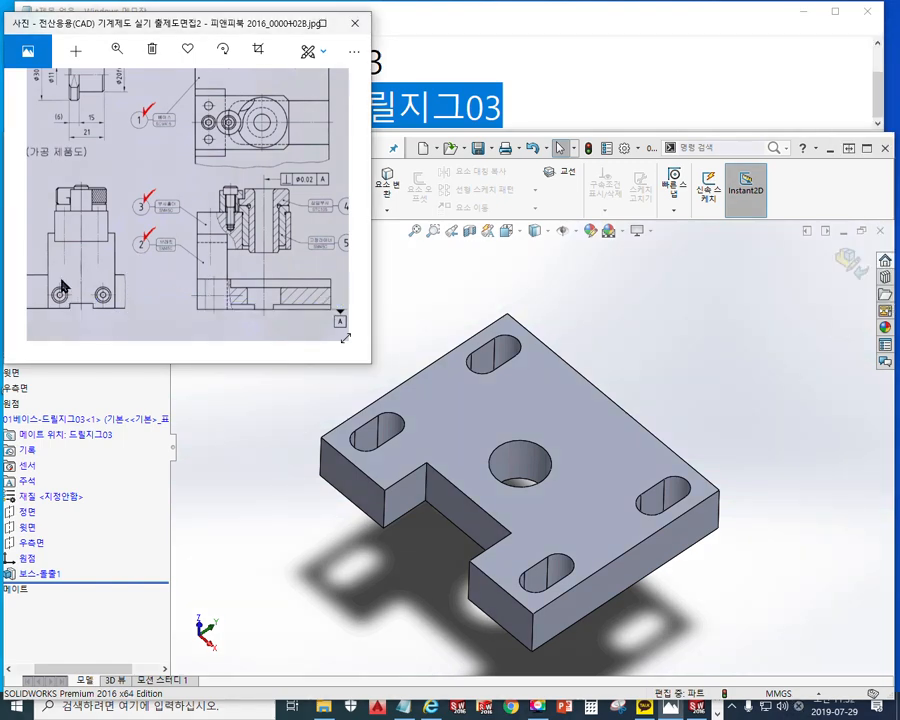
Examine the enlarged side view in the reference drawing, marking the bottom edge, the small bottom groove and part number 2.
{"action": "scroll", "coordinate": [62, 287], "scroll_direction": "up", "scroll_amount": 5}
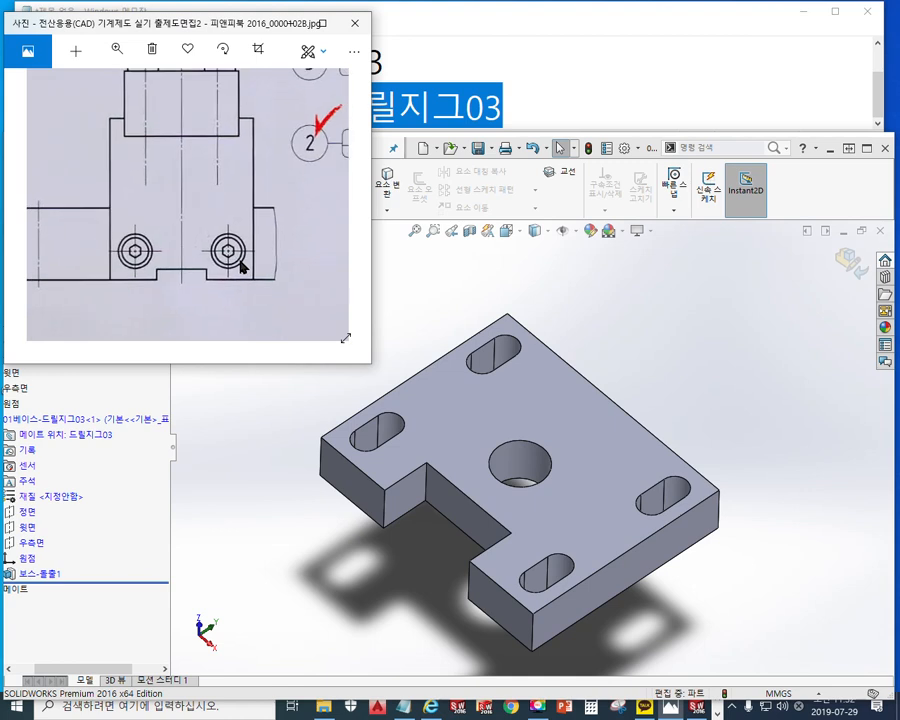
{"action": "left_click_drag", "start_coordinate": [240, 262], "coordinate": [223, 268]}
{"action": "key", "text": "F12"}
{"action": "left_click_drag", "start_coordinate": [64, 286], "coordinate": [257, 286]}
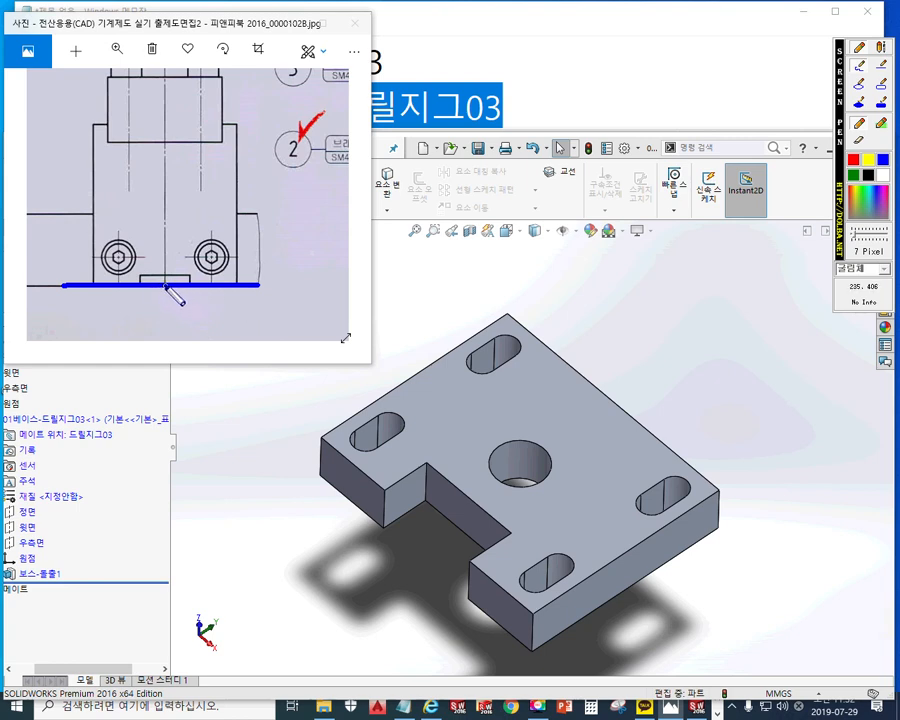
{"action": "key", "text": "Escape"}
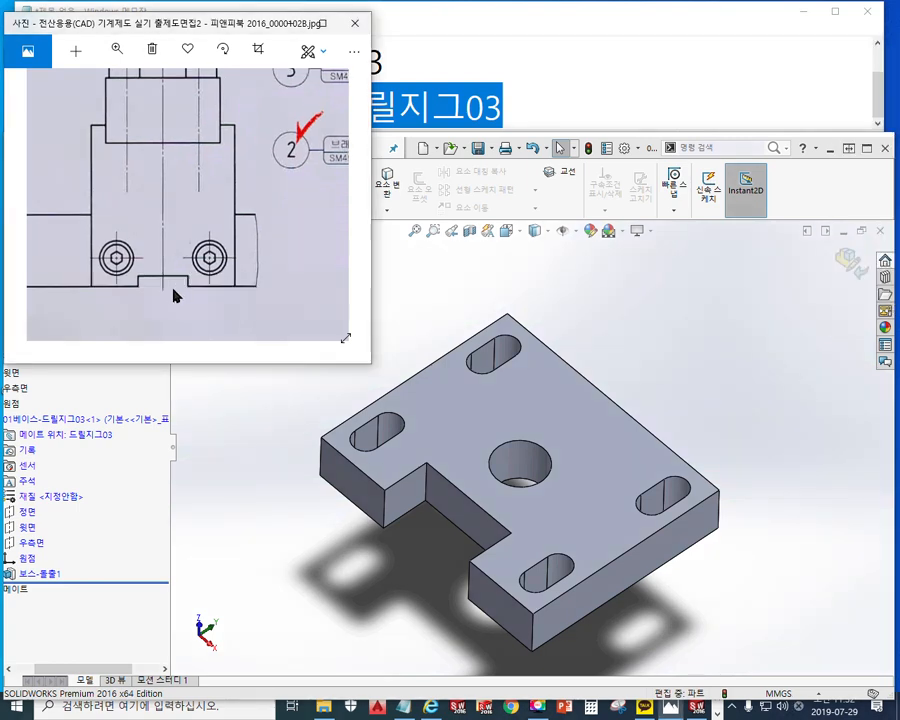
{"action": "key", "text": "F12"}
{"action": "mouse_move", "coordinate": [136, 295]}
{"action": "left_mouse_down"}
{"action": "mouse_move", "coordinate": [160, 270]}
{"action": "mouse_move", "coordinate": [189, 289]}
{"action": "left_mouse_up"}
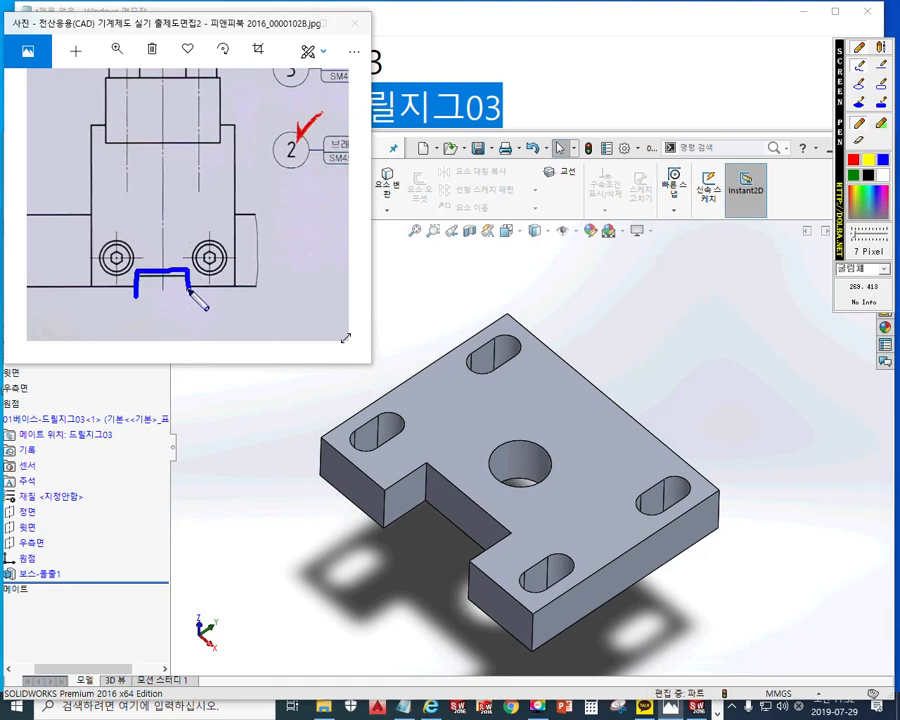
{"action": "mouse_move", "coordinate": [302, 168]}
{"action": "left_mouse_down"}
{"action": "mouse_move", "coordinate": [272, 161]}
{"action": "mouse_move", "coordinate": [306, 138]}
{"action": "mouse_move", "coordinate": [305, 172]}
{"action": "left_mouse_up"}
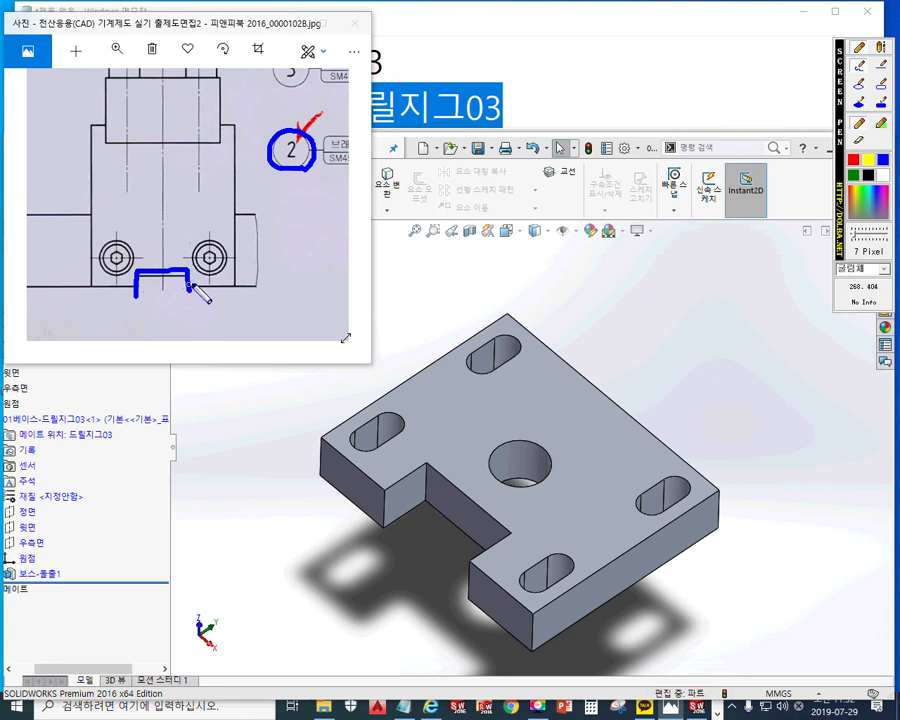
{"action": "key", "text": "Escape"}
Examine the base plate's front section view, marking the break line, the vertical bracket edge, the bottom groove outline and the hole area.
{"action": "left_click_drag", "start_coordinate": [303, 243], "coordinate": [30, 222]}
{"action": "left_click_drag", "start_coordinate": [267, 246], "coordinate": [254, 262]}
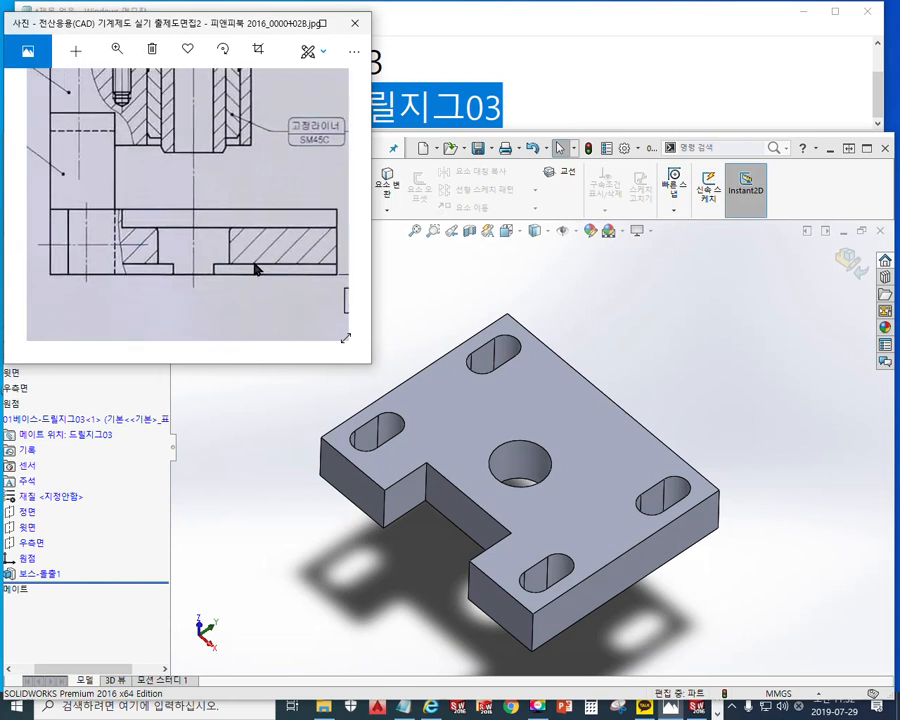
{"action": "key", "text": "F2"}
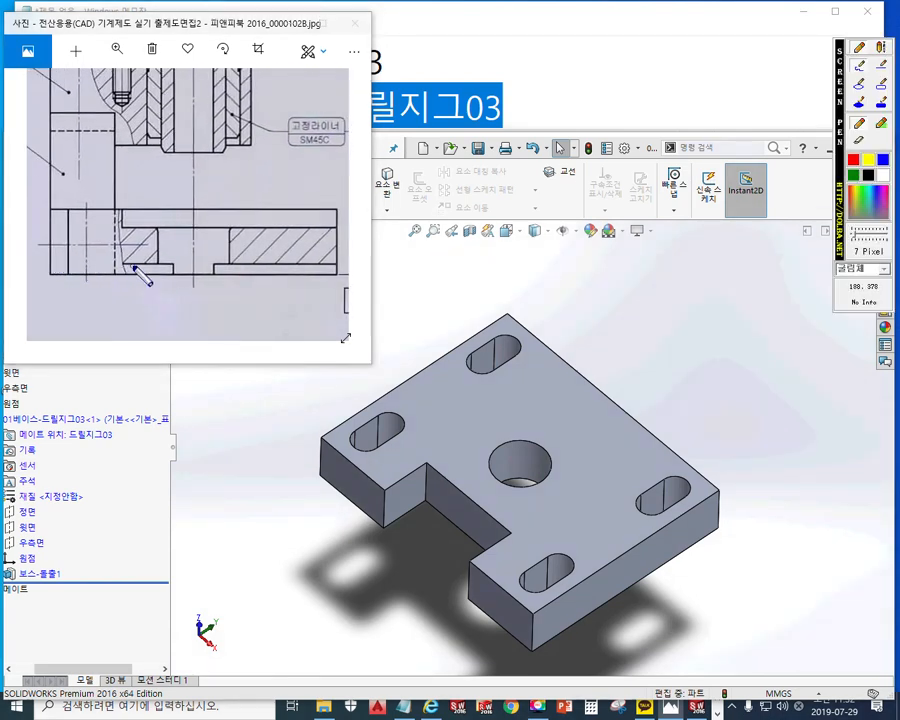
{"action": "left_click_drag", "start_coordinate": [125, 200], "coordinate": [123, 279]}
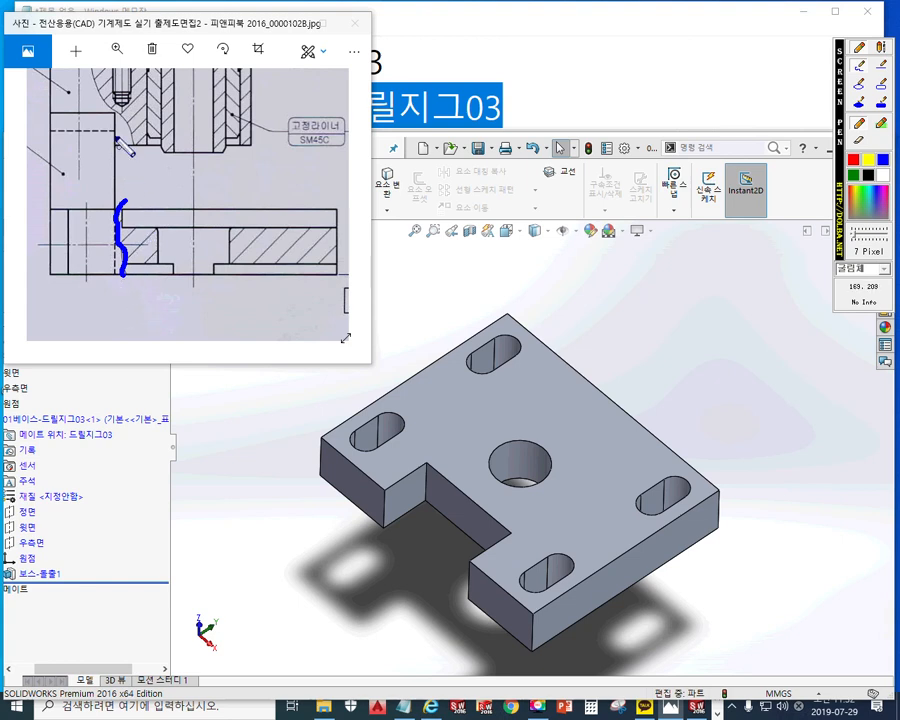
{"action": "left_click_drag", "start_coordinate": [113, 116], "coordinate": [113, 278]}
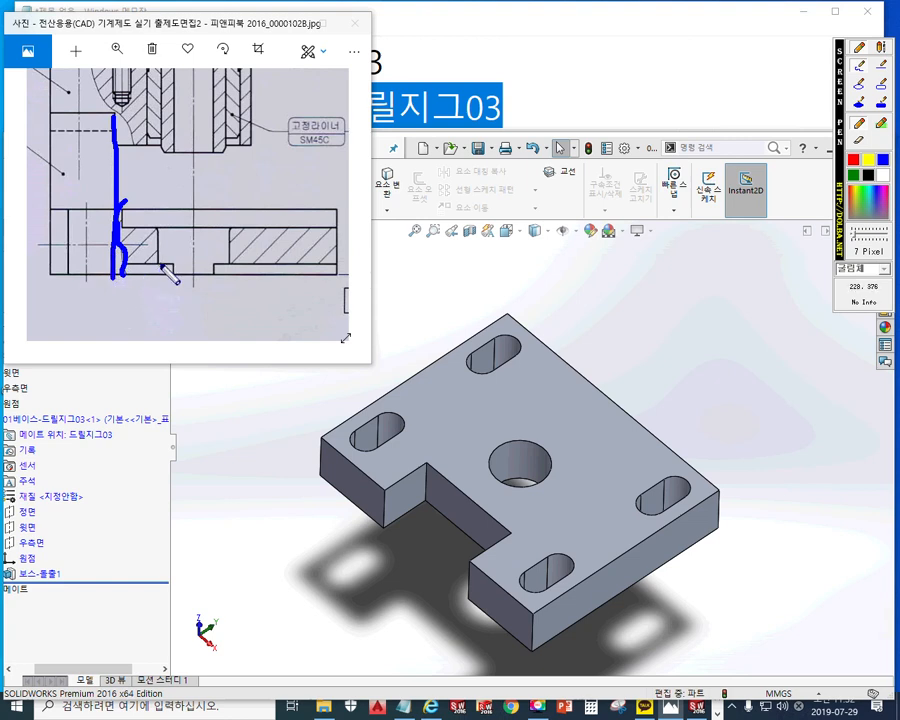
{"action": "mouse_move", "coordinate": [118, 270]}
{"action": "left_mouse_down"}
{"action": "mouse_move", "coordinate": [176, 263]}
{"action": "mouse_move", "coordinate": [176, 278]}
{"action": "left_mouse_up"}
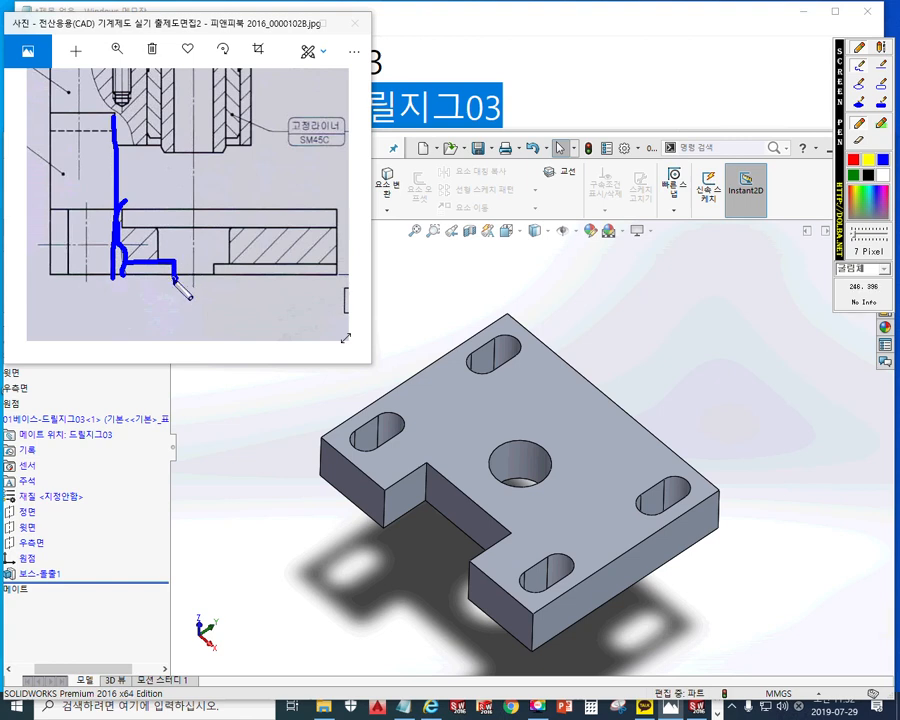
{"action": "mouse_move", "coordinate": [176, 263]}
{"action": "left_mouse_down"}
{"action": "mouse_move", "coordinate": [168, 228]}
{"action": "mouse_move", "coordinate": [213, 269]}
{"action": "mouse_move", "coordinate": [203, 278]}
{"action": "left_mouse_up"}
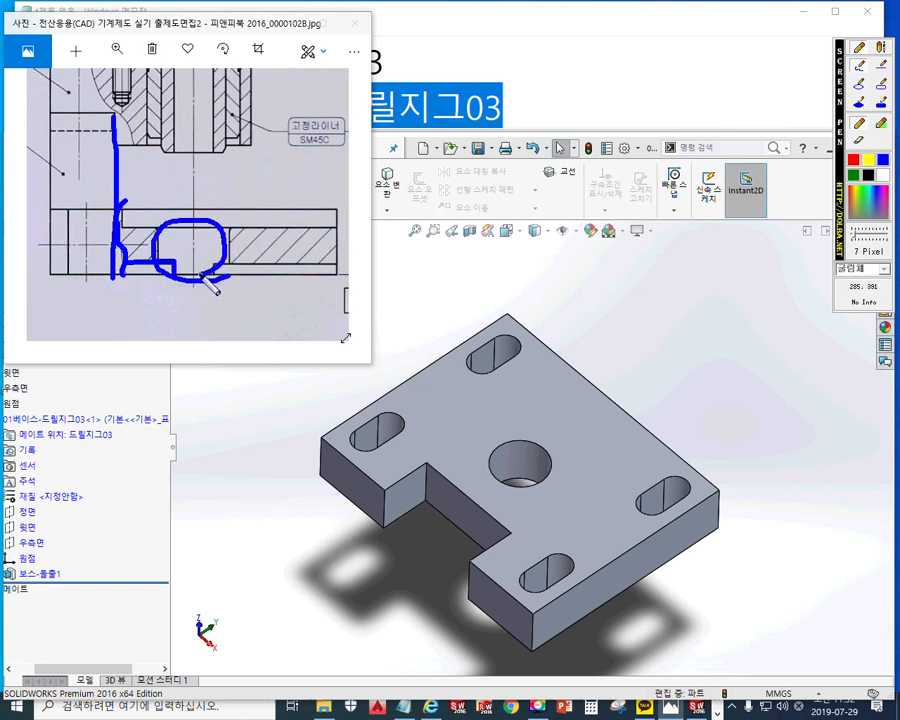
{"action": "key", "text": "Escape"}
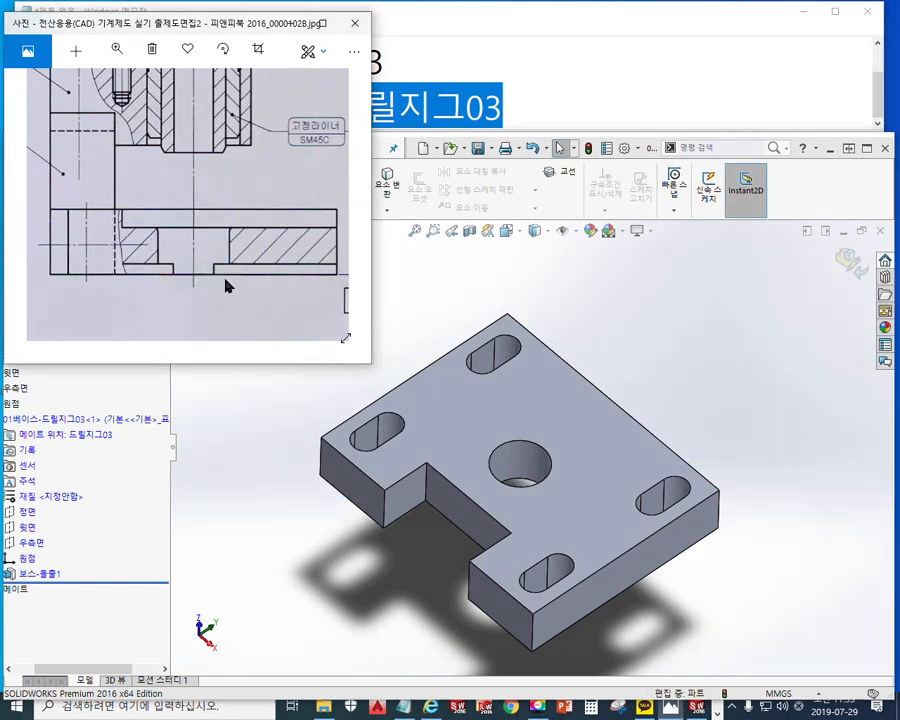
Mark the groove's stepped outline on both sides of the section view and trace its path across the model's plate to the notch.
{"action": "key", "text": "F12"}
{"action": "mouse_move", "coordinate": [217, 274]}
{"action": "left_mouse_down"}
{"action": "mouse_move", "coordinate": [218, 263]}
{"action": "mouse_move", "coordinate": [336, 262]}
{"action": "left_mouse_up"}
{"action": "mouse_move", "coordinate": [113, 263]}
{"action": "left_mouse_down"}
{"action": "mouse_move", "coordinate": [169, 263]}
{"action": "mouse_move", "coordinate": [169, 283]}
{"action": "left_mouse_up"}
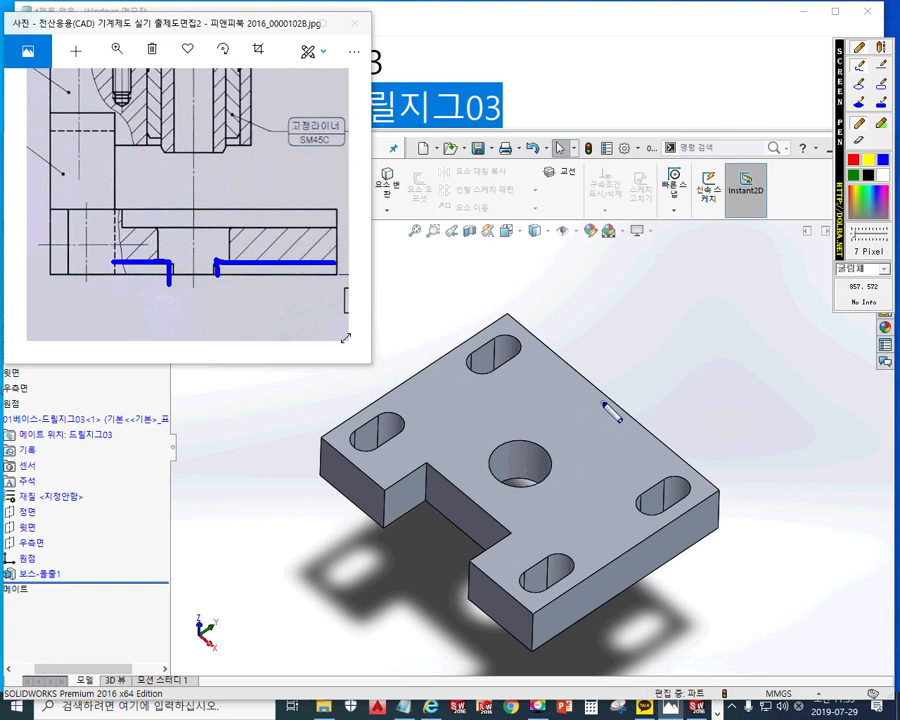
{"action": "left_click_drag", "start_coordinate": [603, 403], "coordinate": [455, 508]}
{"action": "left_click_drag", "start_coordinate": [631, 418], "coordinate": [463, 532]}
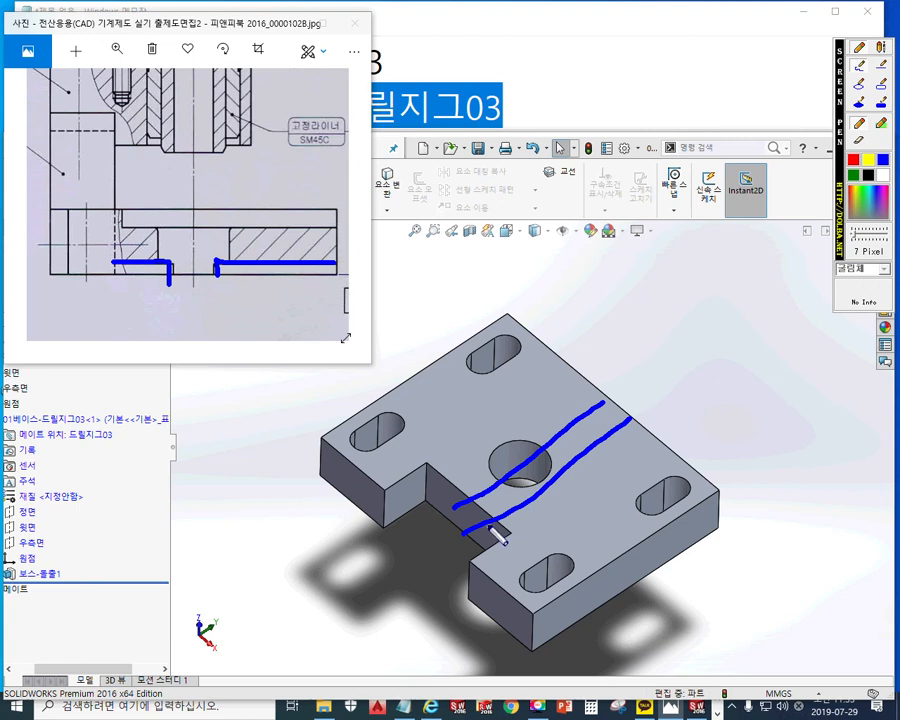
{"action": "key", "text": "Escape"}
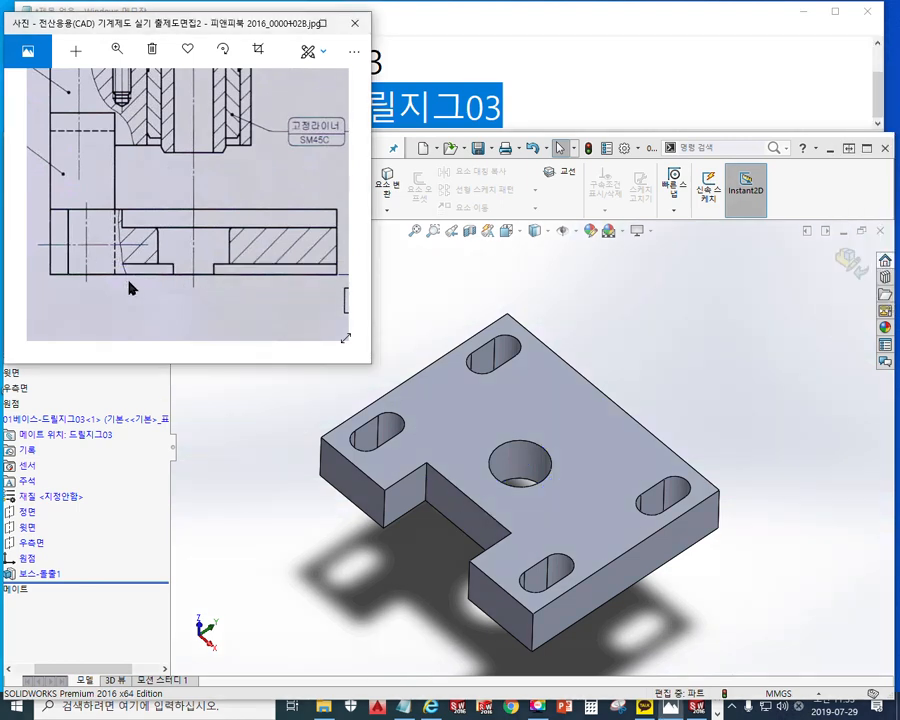
Widen the reference drawing window and compare the groove depth in the front and side views, marking it in both.
{"action": "mouse_move", "coordinate": [135, 281]}
{"action": "left_mouse_down"}
{"action": "mouse_move", "coordinate": [217, 285]}
{"action": "mouse_move", "coordinate": [155, 267]}
{"action": "left_mouse_up"}
{"action": "mouse_move", "coordinate": [320, 258]}
{"action": "left_mouse_down"}
{"action": "mouse_move", "coordinate": [217, 258]}
{"action": "mouse_move", "coordinate": [212, 269]}
{"action": "mouse_move", "coordinate": [290, 265]}
{"action": "left_mouse_up"}
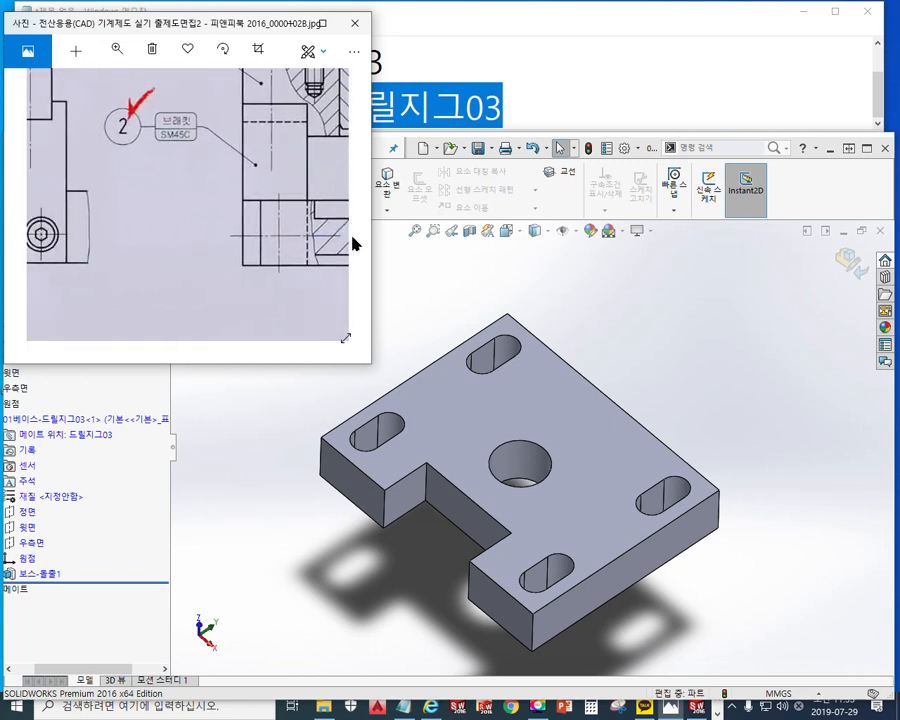
{"action": "mouse_move", "coordinate": [371, 365]}
{"action": "left_mouse_down"}
{"action": "mouse_move", "coordinate": [592, 357]}
{"action": "mouse_move", "coordinate": [552, 362]}
{"action": "left_mouse_up"}
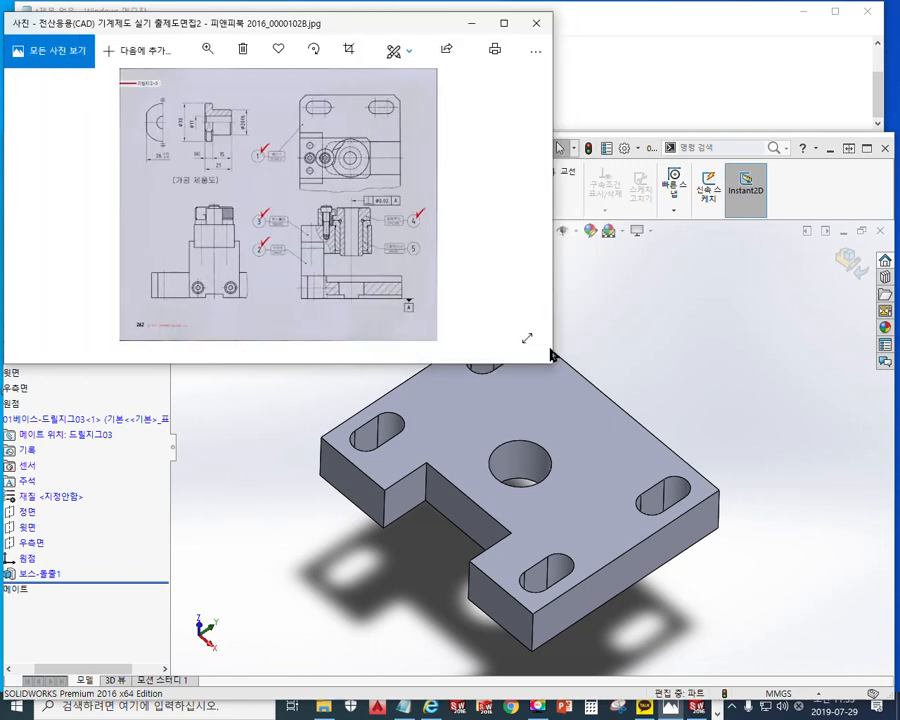
{"action": "scroll", "coordinate": [280, 296], "scroll_direction": "up", "scroll_amount": 3}
{"action": "scroll", "coordinate": [299, 274], "scroll_direction": "up", "scroll_amount": 3}
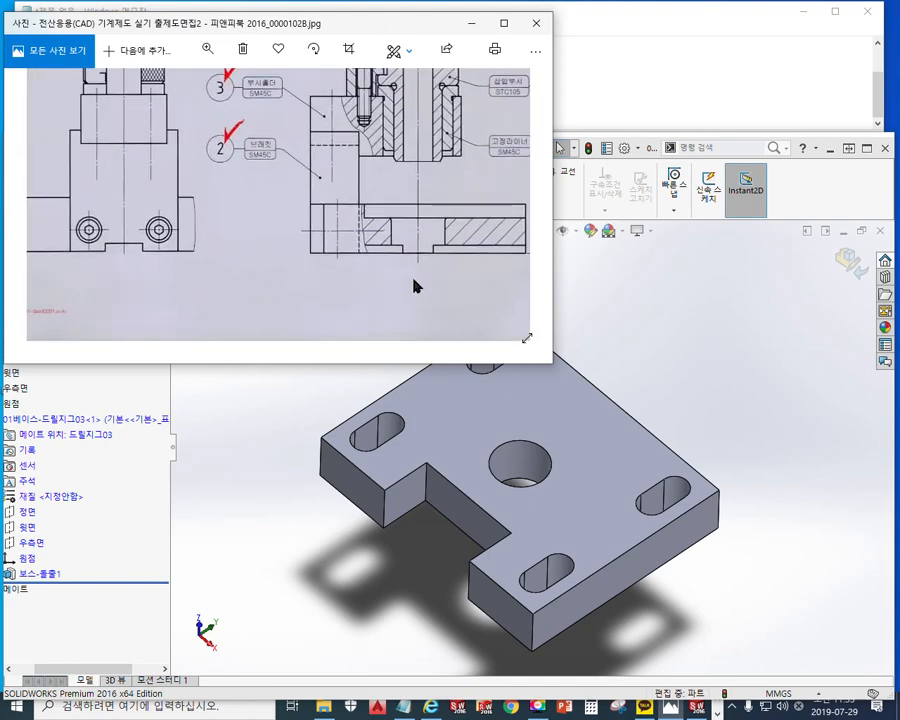
{"action": "key", "text": "F2"}
{"action": "mouse_move", "coordinate": [358, 241]}
{"action": "left_mouse_down"}
{"action": "mouse_move", "coordinate": [375, 242]}
{"action": "mouse_move", "coordinate": [376, 257]}
{"action": "mouse_move", "coordinate": [398, 252]}
{"action": "mouse_move", "coordinate": [386, 234]}
{"action": "mouse_move", "coordinate": [372, 267]}
{"action": "mouse_move", "coordinate": [390, 266]}
{"action": "mouse_move", "coordinate": [388, 232]}
{"action": "left_mouse_up"}
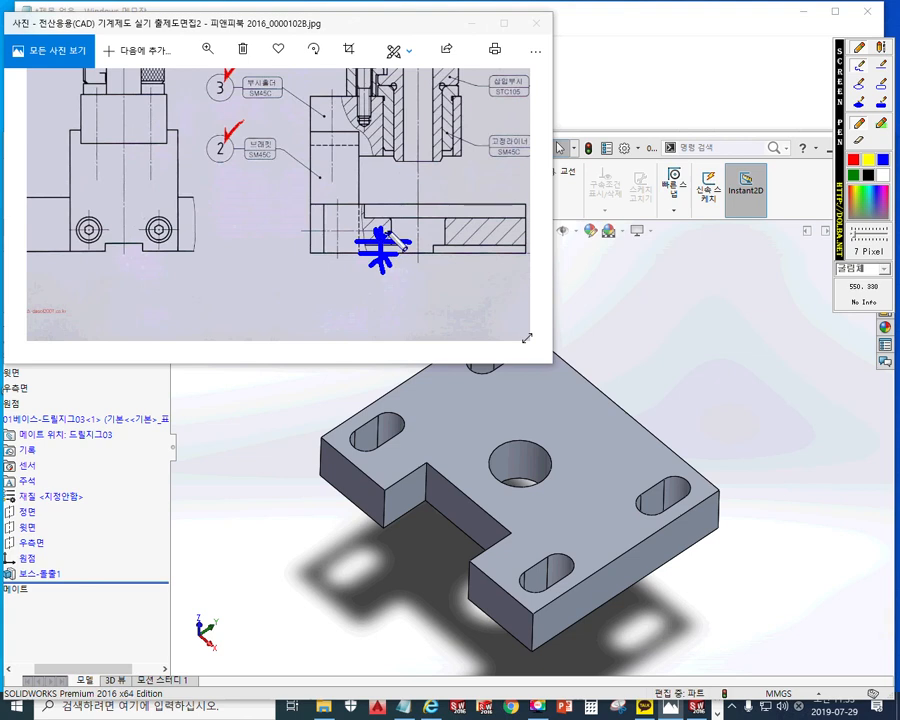
{"action": "mouse_move", "coordinate": [100, 243]}
{"action": "left_mouse_down"}
{"action": "mouse_move", "coordinate": [168, 241]}
{"action": "mouse_move", "coordinate": [172, 251]}
{"action": "mouse_move", "coordinate": [153, 267]}
{"action": "mouse_move", "coordinate": [161, 264]}
{"action": "mouse_move", "coordinate": [153, 239]}
{"action": "mouse_move", "coordinate": [168, 228]}
{"action": "left_mouse_up"}
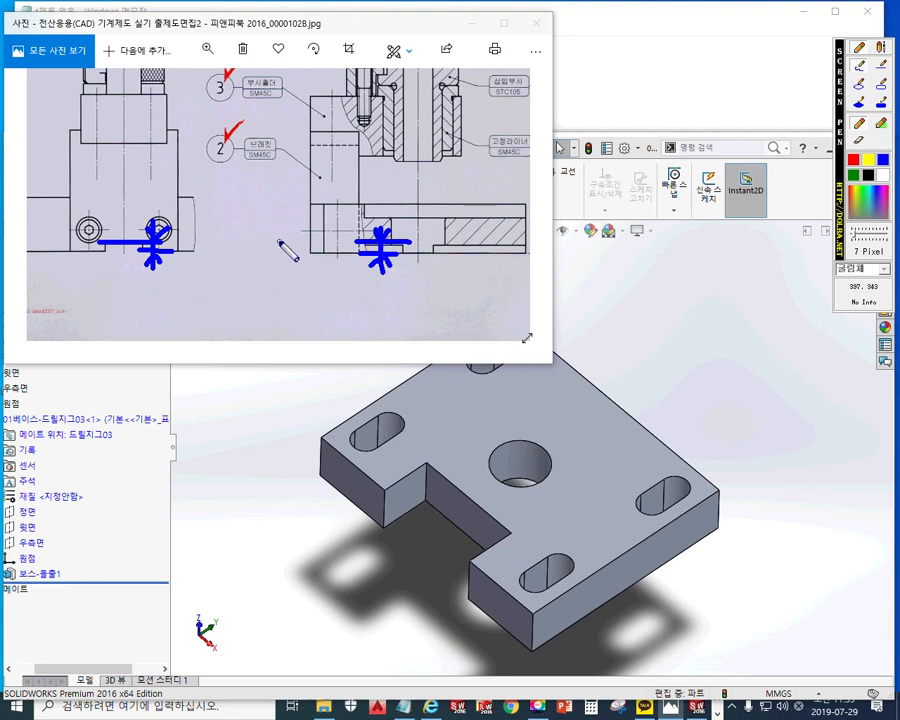
{"action": "key", "text": "Escape"}
Examine the underside groove in the enlarged side view, marking its edges and writing 14 for its width and 3 for its depth.
{"action": "scroll", "coordinate": [190, 255], "scroll_direction": "up", "scroll_amount": 3}
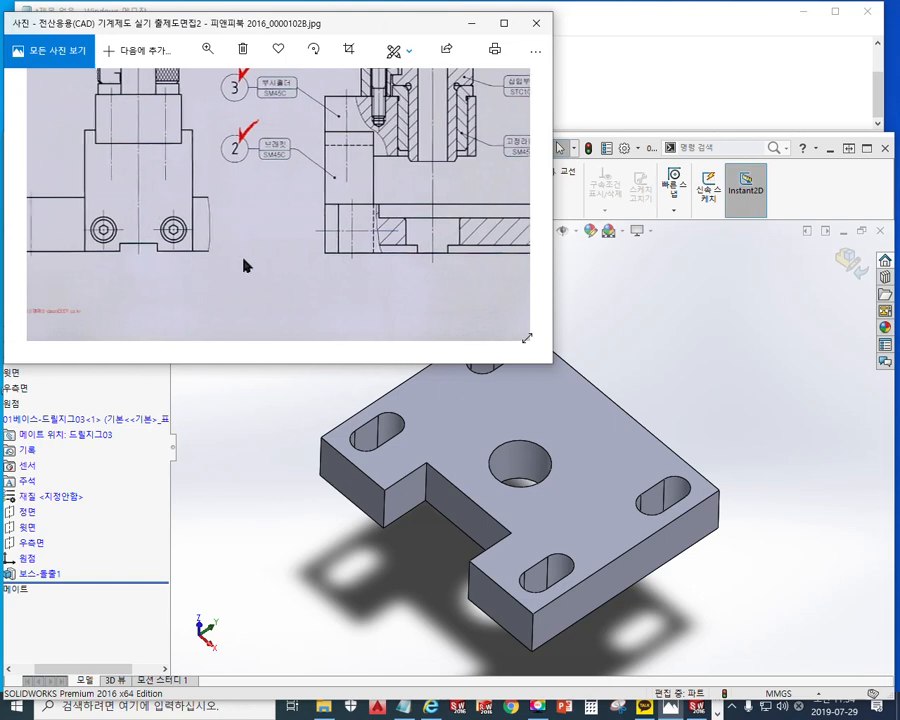
{"action": "scroll", "coordinate": [174, 236], "scroll_direction": "up", "scroll_amount": 2}
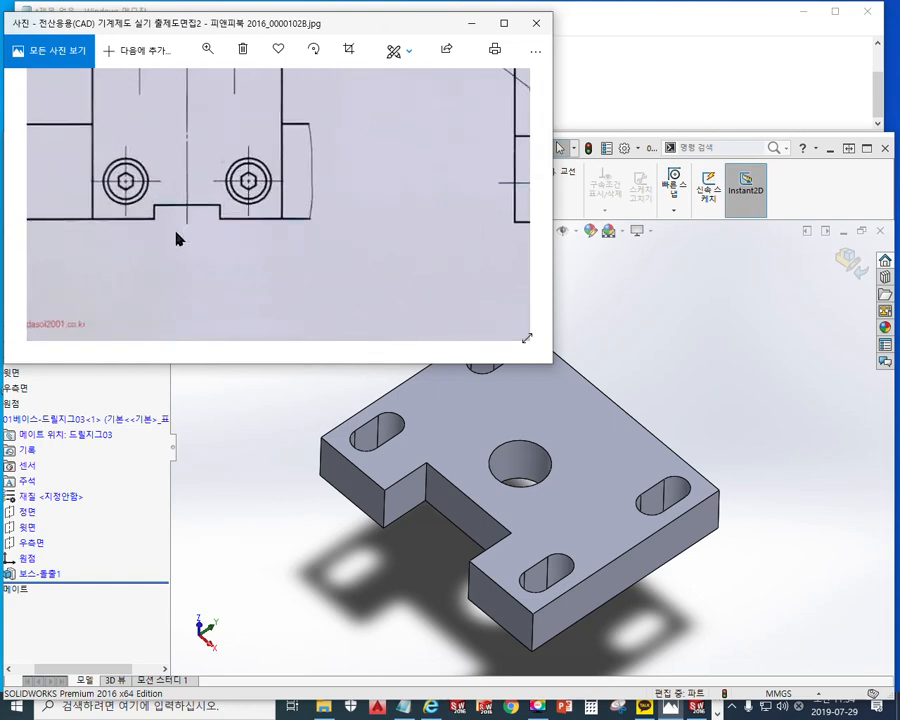
{"action": "key", "text": "F12"}
{"action": "left_click_drag", "start_coordinate": [154, 196], "coordinate": [155, 228]}
{"action": "left_click_drag", "start_coordinate": [224, 199], "coordinate": [221, 227]}
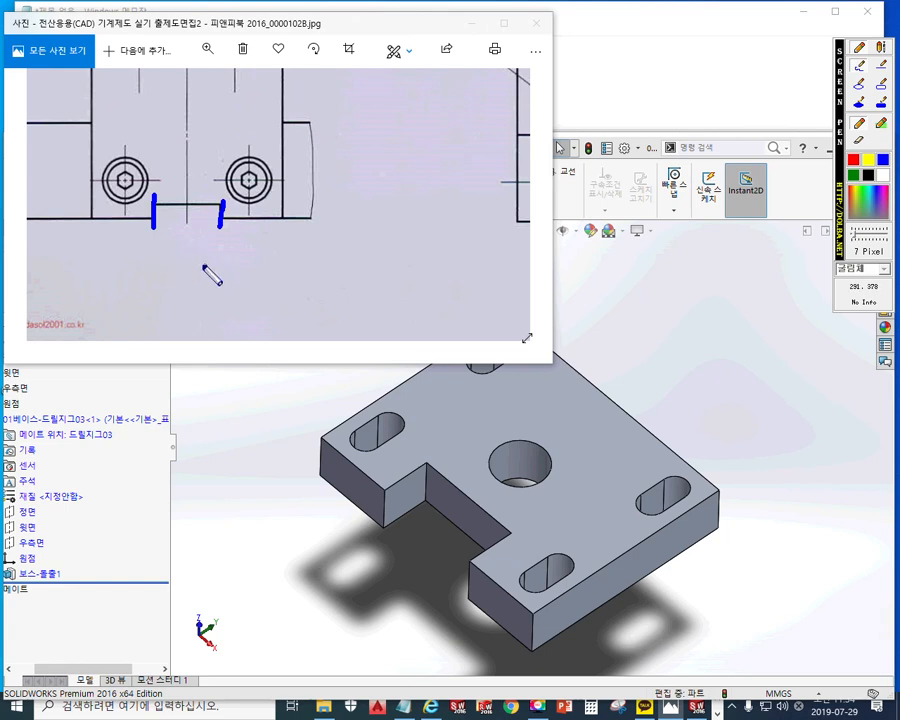
{"action": "mouse_move", "coordinate": [167, 251]}
{"action": "left_mouse_down"}
{"action": "mouse_move", "coordinate": [165, 287]}
{"action": "mouse_move", "coordinate": [199, 280]}
{"action": "mouse_move", "coordinate": [189, 290]}
{"action": "left_mouse_up"}
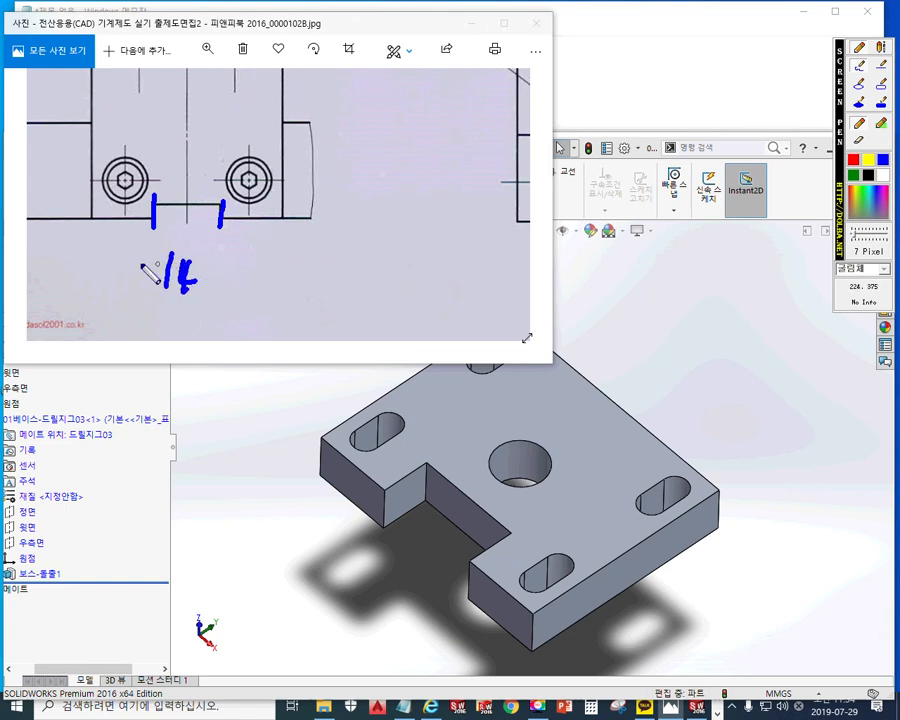
{"action": "mouse_move", "coordinate": [144, 265]}
{"action": "left_mouse_down"}
{"action": "mouse_move", "coordinate": [218, 271]}
{"action": "mouse_move", "coordinate": [207, 284]}
{"action": "mouse_move", "coordinate": [153, 273]}
{"action": "left_mouse_up"}
{"action": "mouse_move", "coordinate": [242, 262]}
{"action": "left_mouse_down"}
{"action": "mouse_move", "coordinate": [243, 198]}
{"action": "mouse_move", "coordinate": [231, 222]}
{"action": "mouse_move", "coordinate": [252, 214]}
{"action": "mouse_move", "coordinate": [257, 258]}
{"action": "left_mouse_up"}
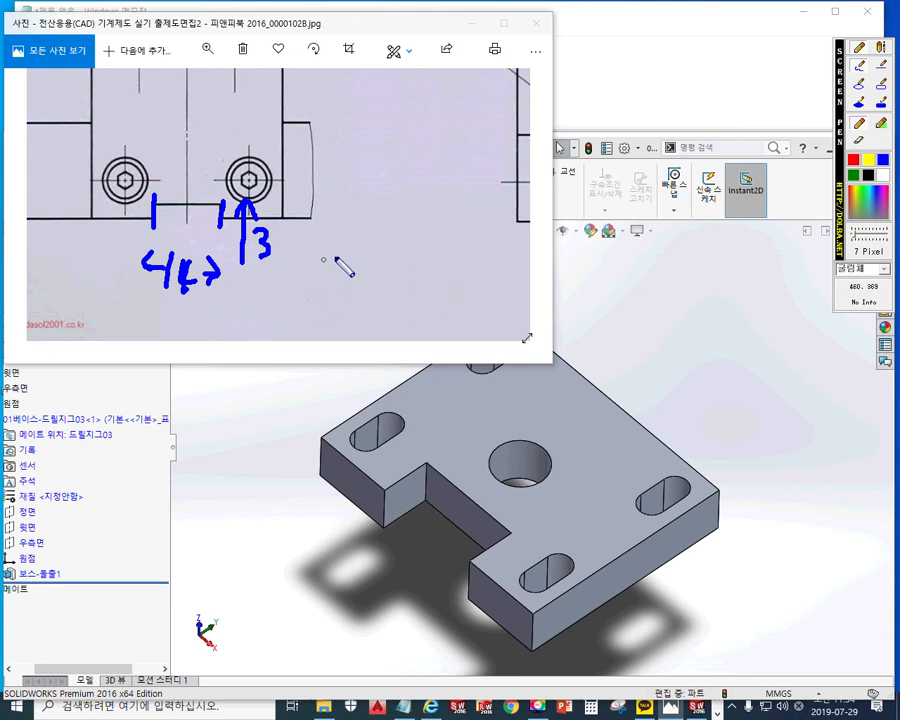
{"action": "key", "text": "Escape"}
Examine the groove line in the enlarged front section view, marking it across the plate, and hatch the notch's inner face on the model.
{"action": "left_click_drag", "start_coordinate": [360, 255], "coordinate": [333, 249]}
{"action": "left_click_drag", "start_coordinate": [274, 202], "coordinate": [279, 274]}
{"action": "key", "text": "F9"}
{"action": "left_click_drag", "start_coordinate": [105, 235], "coordinate": [502, 232]}
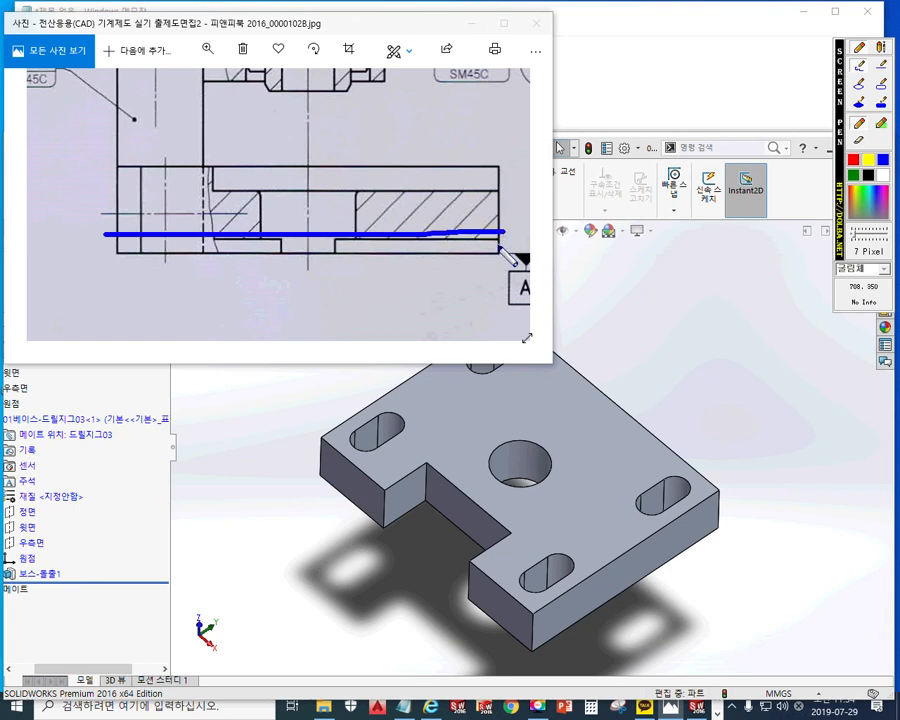
{"action": "left_click_drag", "start_coordinate": [438, 476], "coordinate": [427, 497]}
{"action": "left_click_drag", "start_coordinate": [458, 490], "coordinate": [442, 507]}
{"action": "left_click_drag", "start_coordinate": [471, 502], "coordinate": [453, 521]}
{"action": "left_click_drag", "start_coordinate": [479, 513], "coordinate": [461, 529]}
{"action": "left_click_drag", "start_coordinate": [501, 529], "coordinate": [483, 547]}
Start a sketch on the notch's inner face of the base and view it straight on.
{"action": "left_click", "coordinate": [465, 517]}
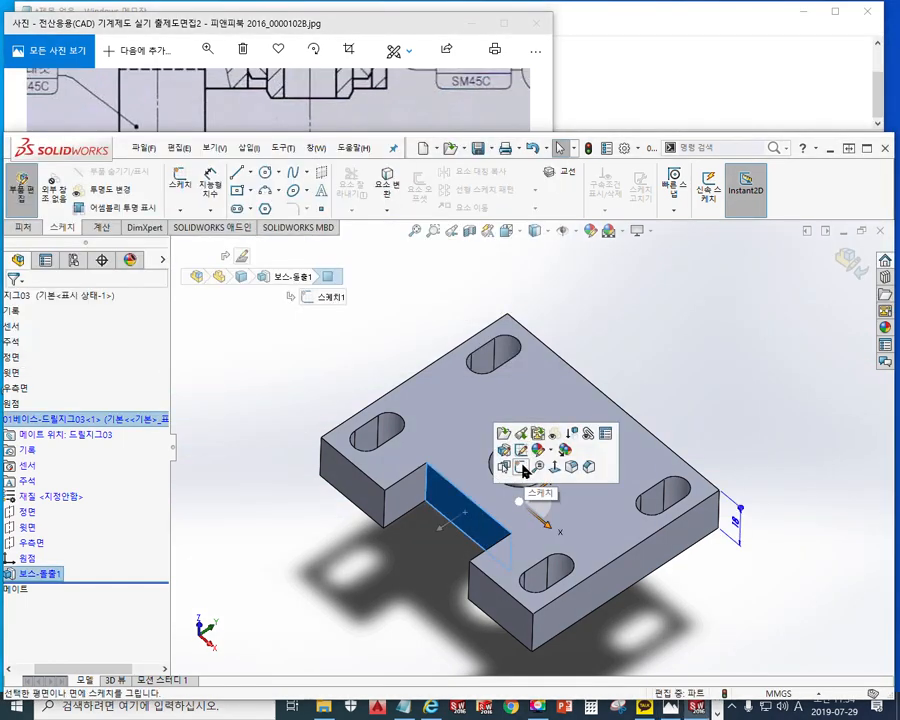
{"action": "left_click", "coordinate": [522, 468]}
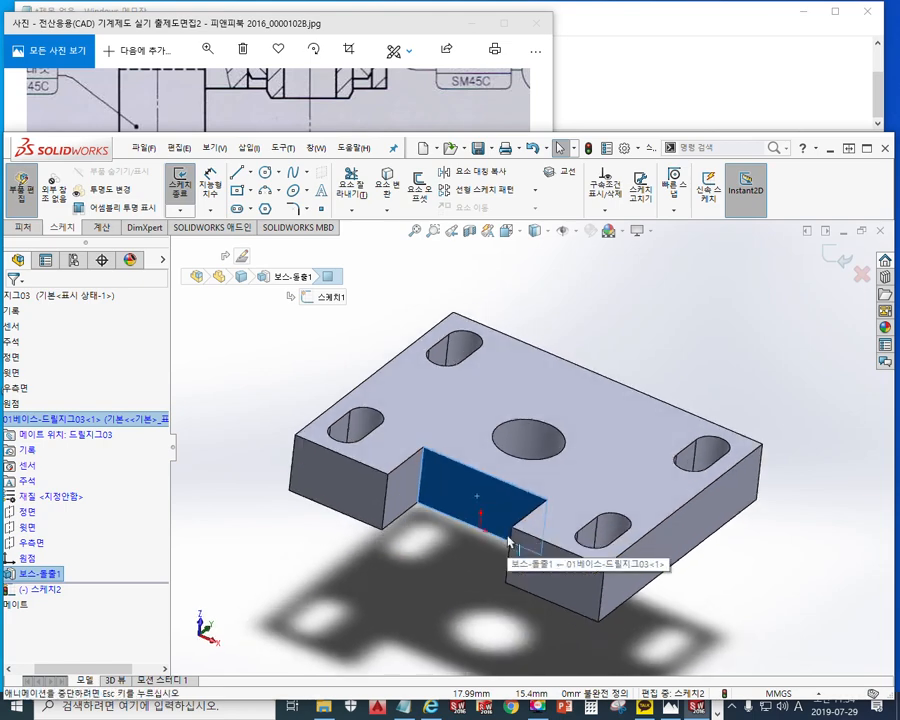
{"action": "left_click", "coordinate": [508, 554]}
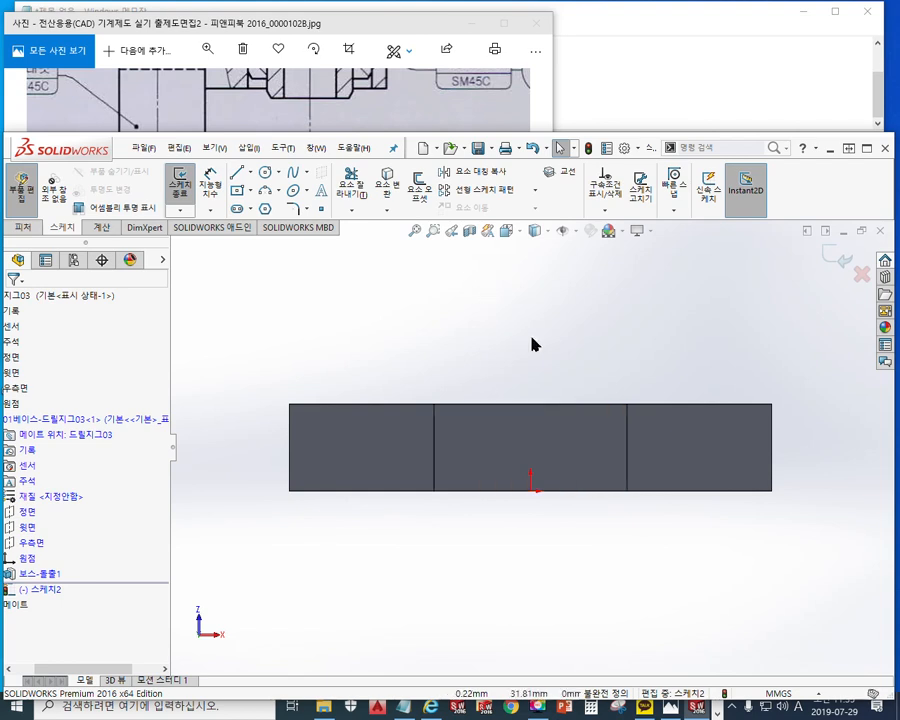
Mark the planned groove outline and sketch a corner rectangle about 22 × 20 mm around the origin, crossing the base's bottom edge.
{"action": "key", "text": "F12"}
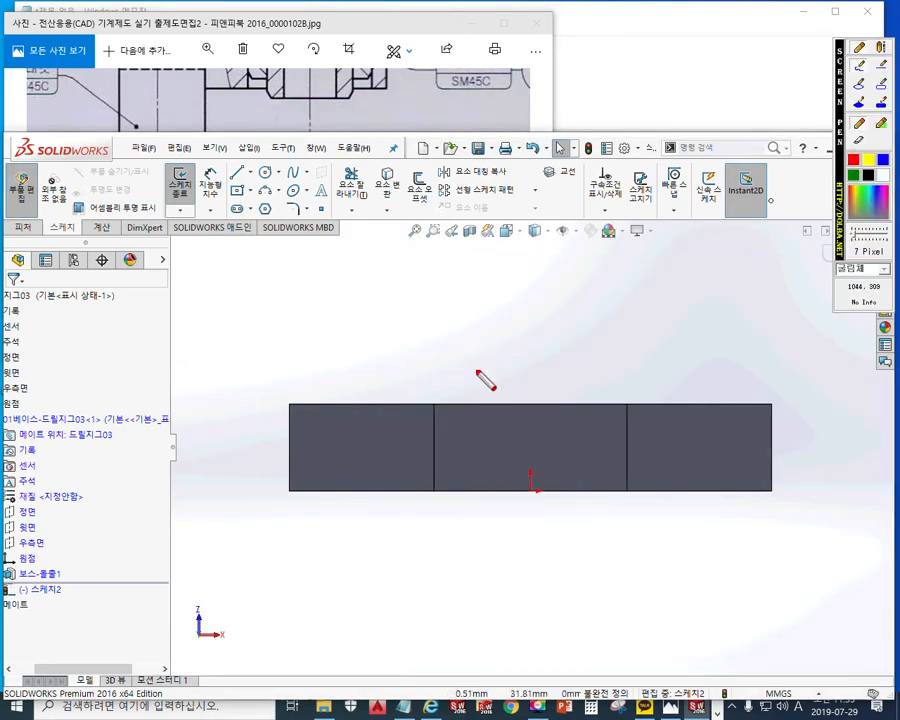
{"action": "mouse_move", "coordinate": [478, 457]}
{"action": "left_mouse_down"}
{"action": "mouse_move", "coordinate": [515, 553]}
{"action": "mouse_move", "coordinate": [604, 478]}
{"action": "mouse_move", "coordinate": [604, 455]}
{"action": "mouse_move", "coordinate": [480, 453]}
{"action": "left_mouse_up"}
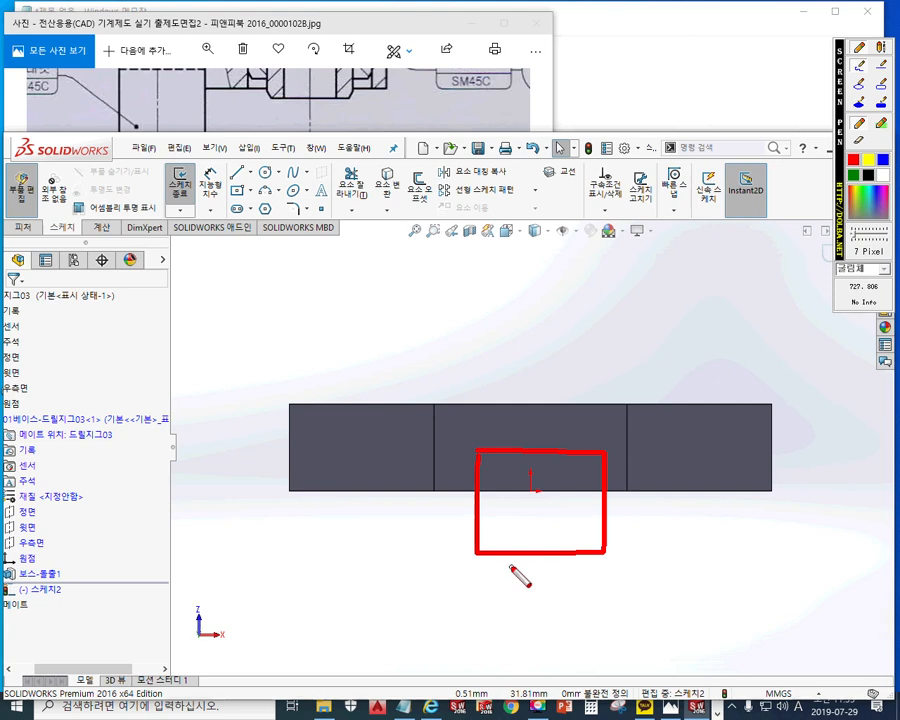
{"action": "key", "text": "Escape"}
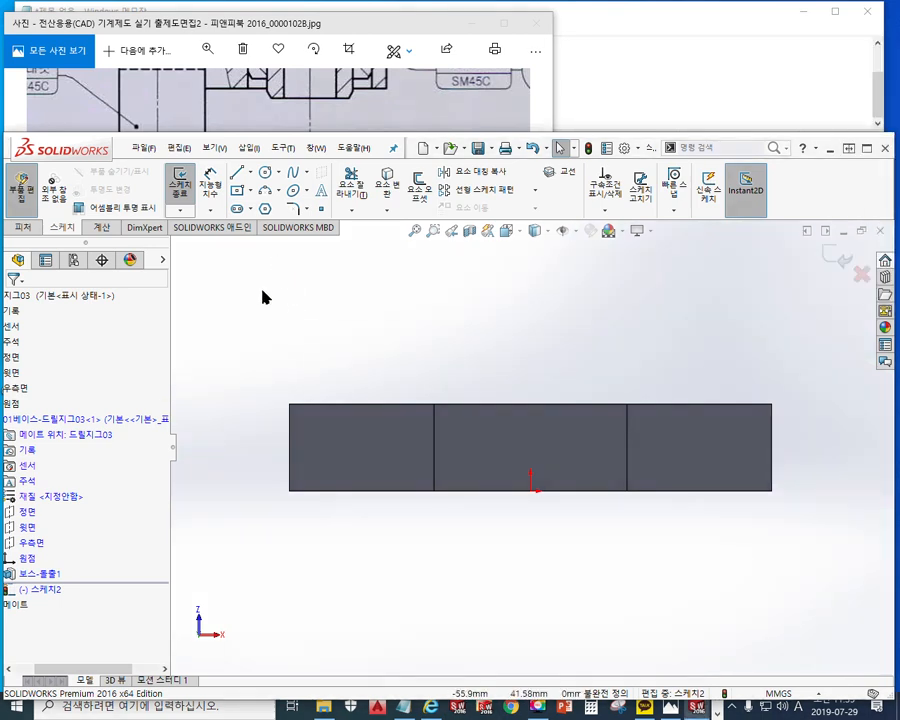
{"action": "key", "text": "r"}
{"action": "left_click", "coordinate": [490, 438]}
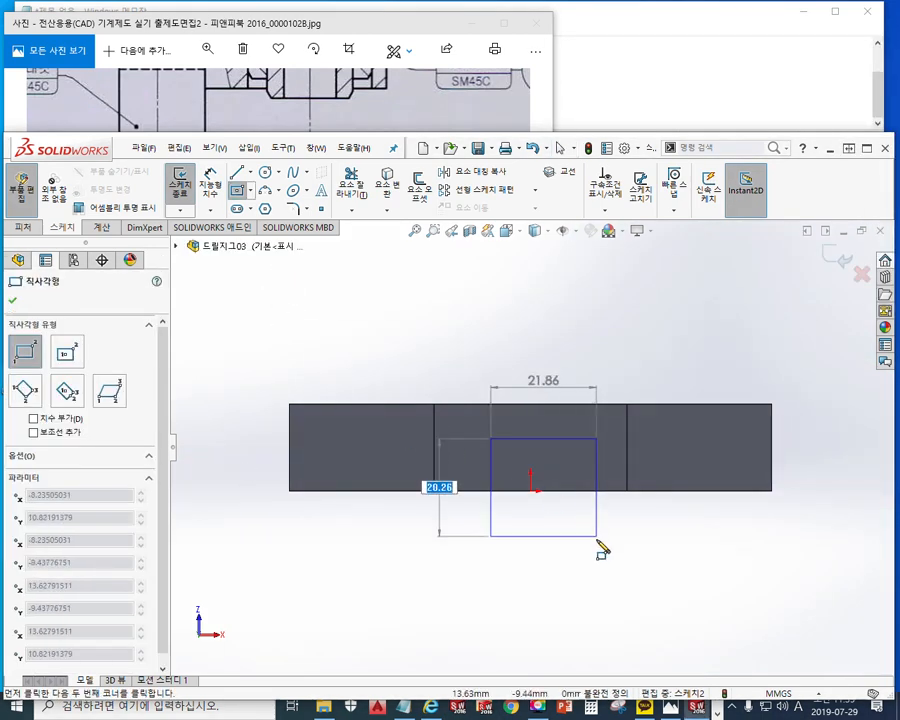
{"action": "left_click", "coordinate": [602, 544]}
{"action": "right_click", "coordinate": [696, 338]}
{"action": "left_click", "coordinate": [768, 348]}
{"action": "mouse_move", "coordinate": [603, 516]}
{"action": "middle_mouse_down", "text": "ctrl"}
{"action": "mouse_move", "coordinate": [578, 467]}
{"action": "mouse_move", "coordinate": [589, 463]}
{"action": "middle_mouse_up", "text": "ctrl"}
{"action": "scroll", "coordinate": [556, 445], "scroll_direction": "down", "scroll_amount": 3}
{"action": "middle_click_drag", "start_coordinate": [666, 476], "coordinate": [653, 509], "text": "ctrl"}
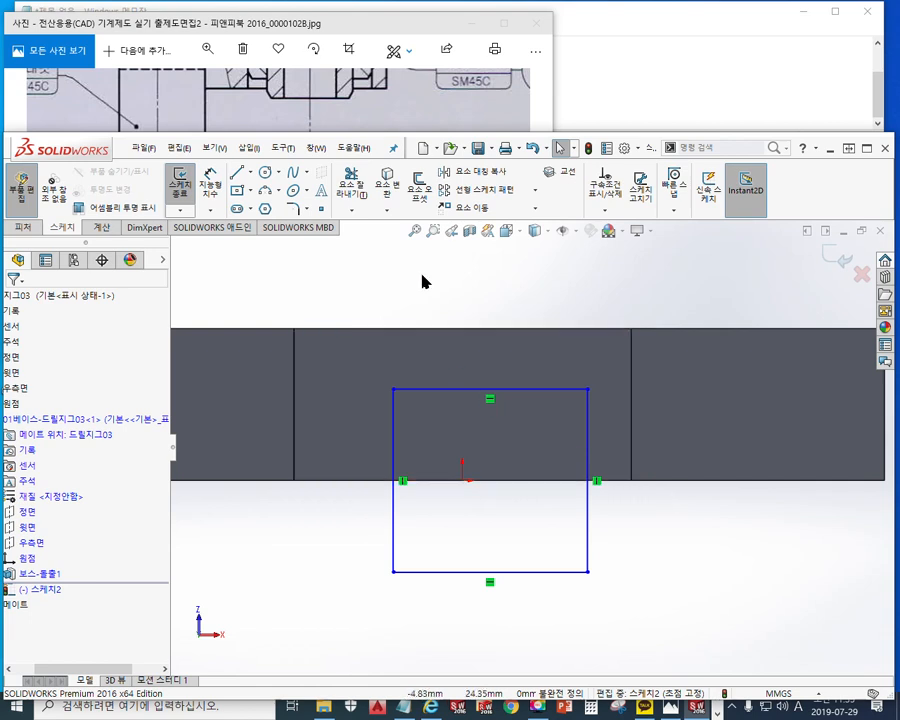
Examine how to centre the rectangle, marking the line tool, a vertical line from its upper edge's midpoint and the part origin.
{"action": "key", "text": "F12"}
{"action": "mouse_move", "coordinate": [253, 173]}
{"action": "left_mouse_down"}
{"action": "mouse_move", "coordinate": [232, 164]}
{"action": "mouse_move", "coordinate": [256, 184]}
{"action": "left_mouse_up"}
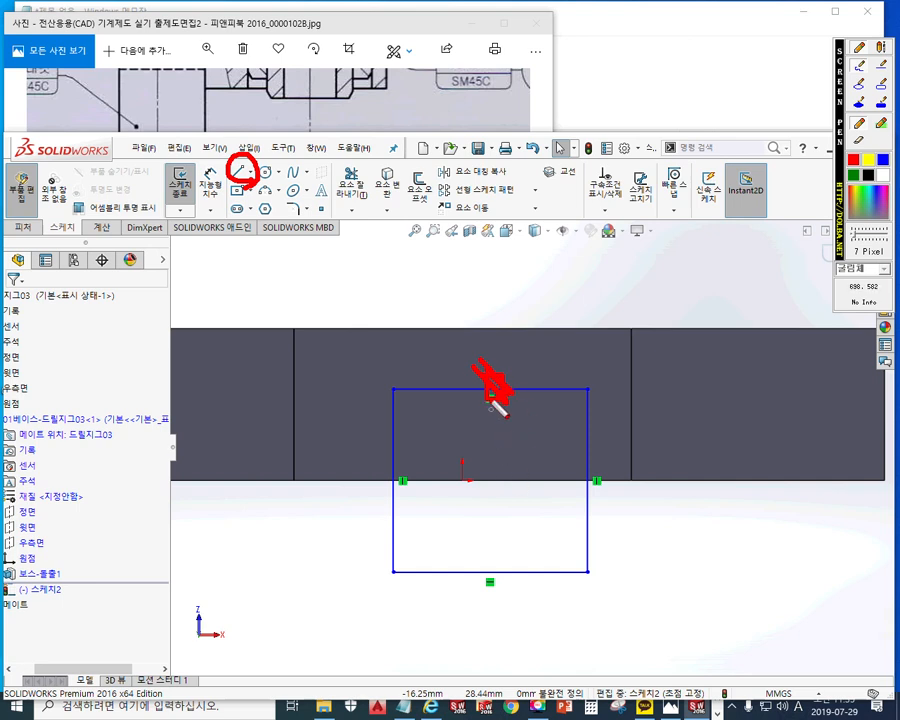
{"action": "mouse_move", "coordinate": [492, 395]}
{"action": "left_mouse_down"}
{"action": "mouse_move", "coordinate": [492, 499]}
{"action": "mouse_move", "coordinate": [504, 506]}
{"action": "mouse_move", "coordinate": [495, 497]}
{"action": "left_mouse_up"}
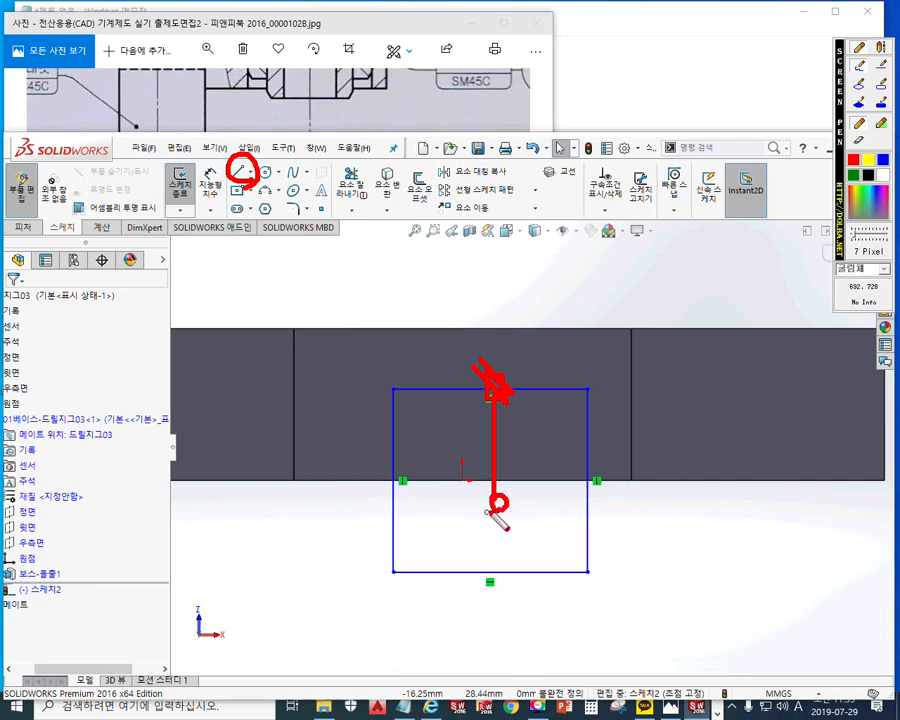
{"action": "mouse_move", "coordinate": [28, 566]}
{"action": "left_mouse_down"}
{"action": "mouse_move", "coordinate": [8, 568]}
{"action": "mouse_move", "coordinate": [12, 548]}
{"action": "mouse_move", "coordinate": [38, 558]}
{"action": "mouse_move", "coordinate": [413, 513]}
{"action": "mouse_move", "coordinate": [466, 513]}
{"action": "mouse_move", "coordinate": [470, 522]}
{"action": "left_mouse_up"}
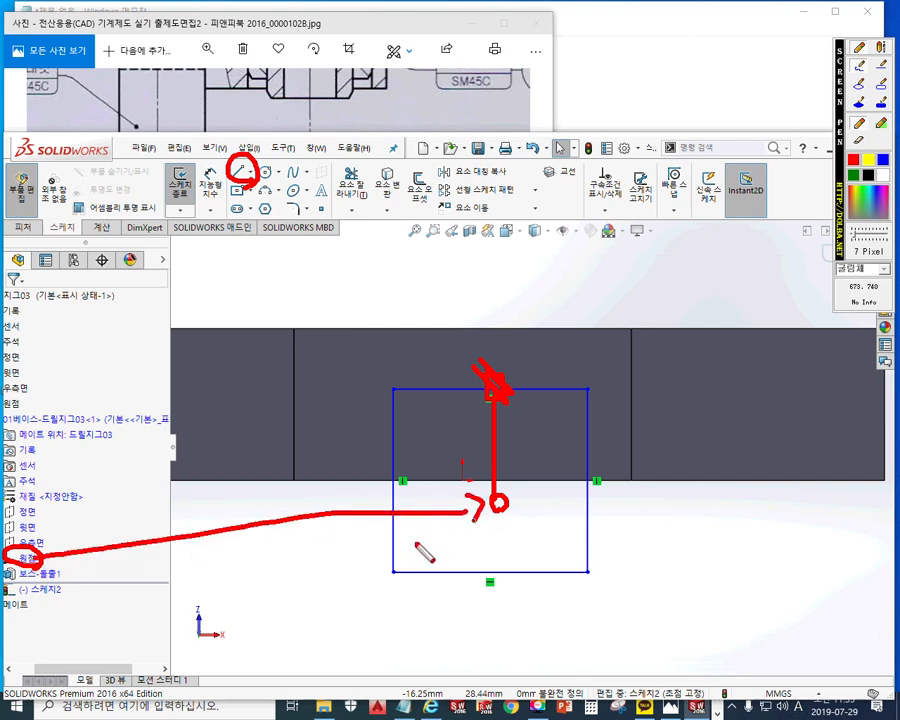
{"action": "left_click_drag", "start_coordinate": [64, 540], "coordinate": [84, 569]}
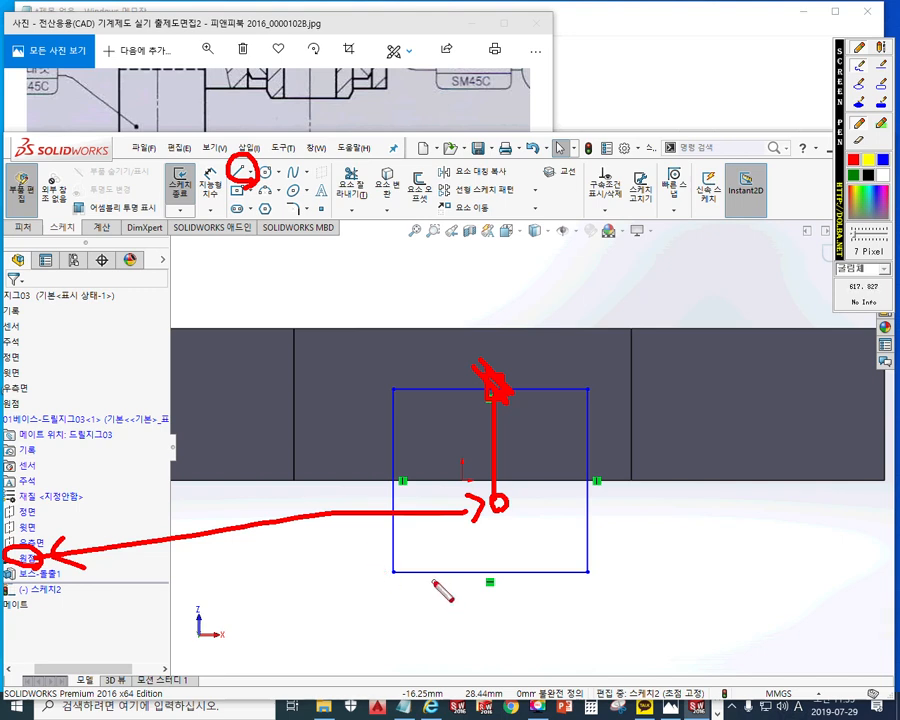
{"action": "key", "text": "Escape"}
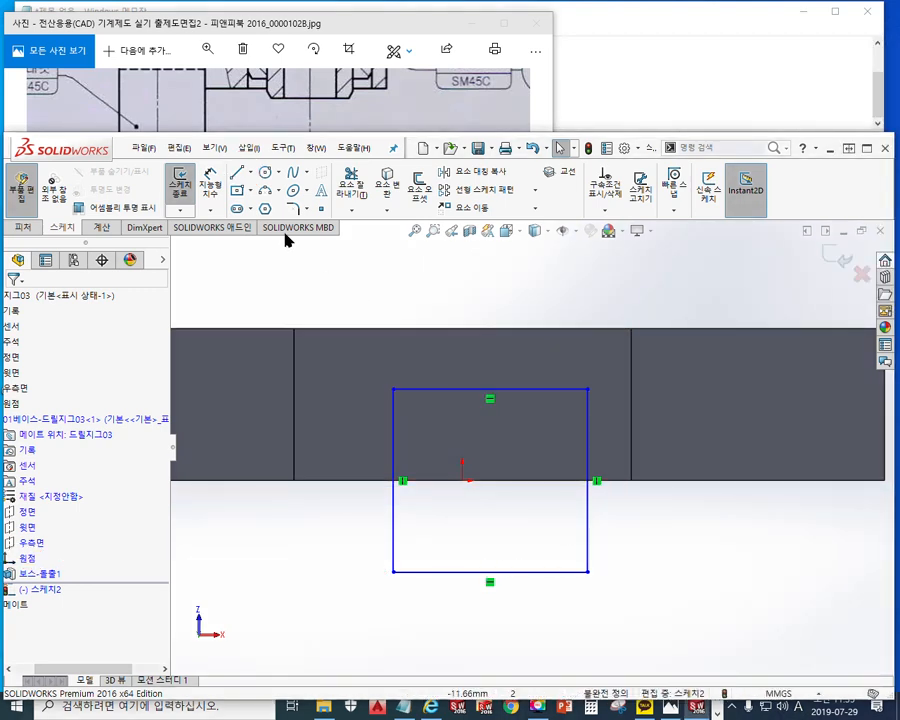
Draw a vertical centreline from the middle of the rectangle's upper edge down past the base's bottom edge.
{"action": "left_click", "coordinate": [250, 173]}
{"action": "left_click", "coordinate": [260, 203]}
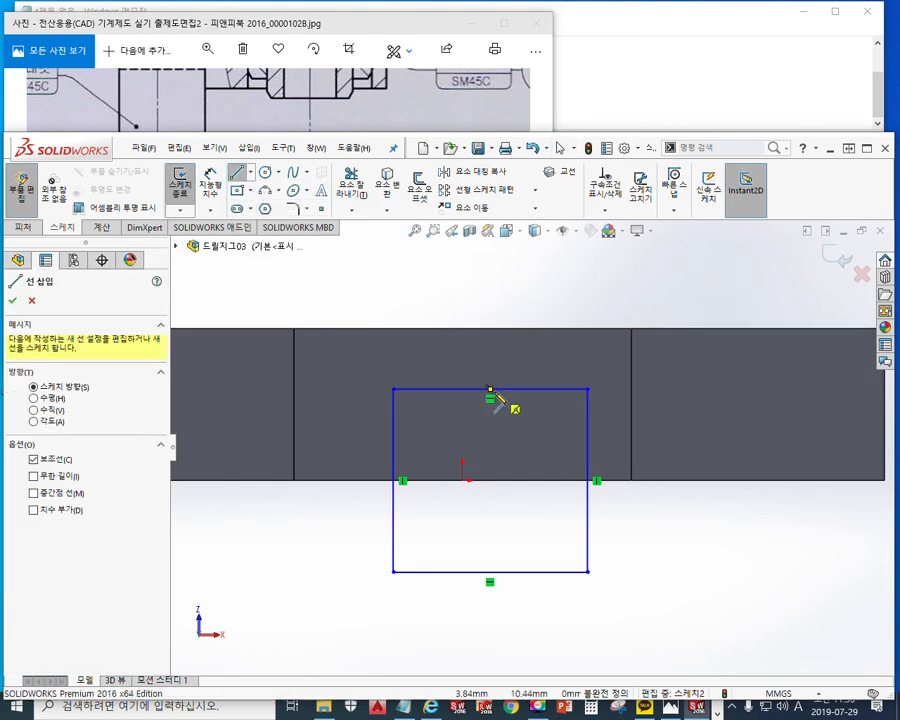
{"action": "left_click", "coordinate": [490, 390]}
{"action": "left_click", "coordinate": [495, 519]}
{"action": "right_click", "coordinate": [536, 456]}
{"action": "left_click", "coordinate": [574, 464]}
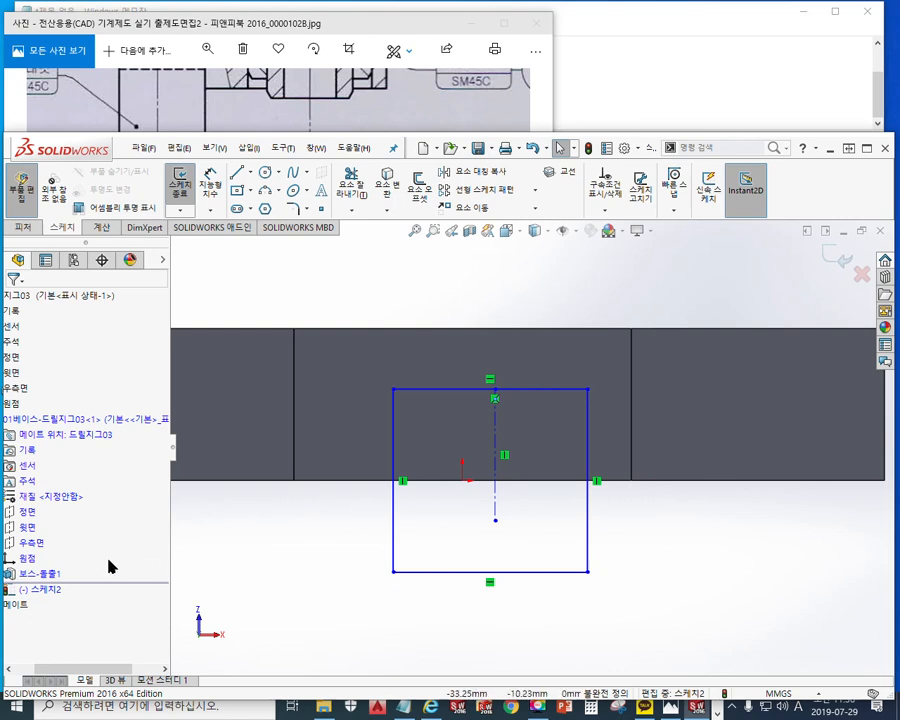
Make the centreline's lower endpoint coincident with the origin of the base part.
{"action": "left_click", "coordinate": [25, 562]}
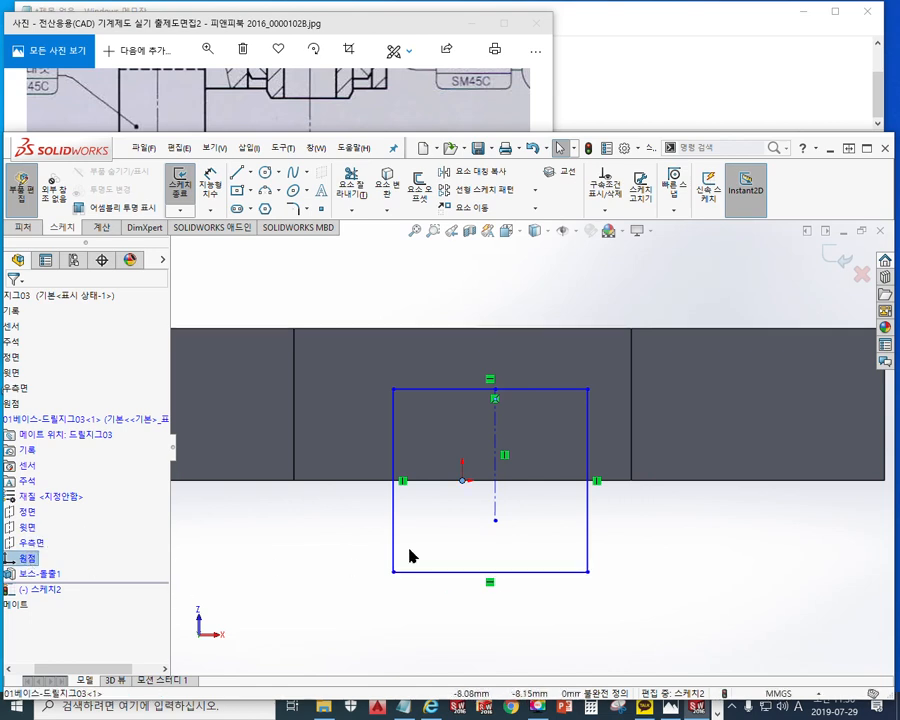
{"action": "left_click", "coordinate": [495, 522], "text": "ctrl"}
{"action": "left_click", "coordinate": [566, 464]}
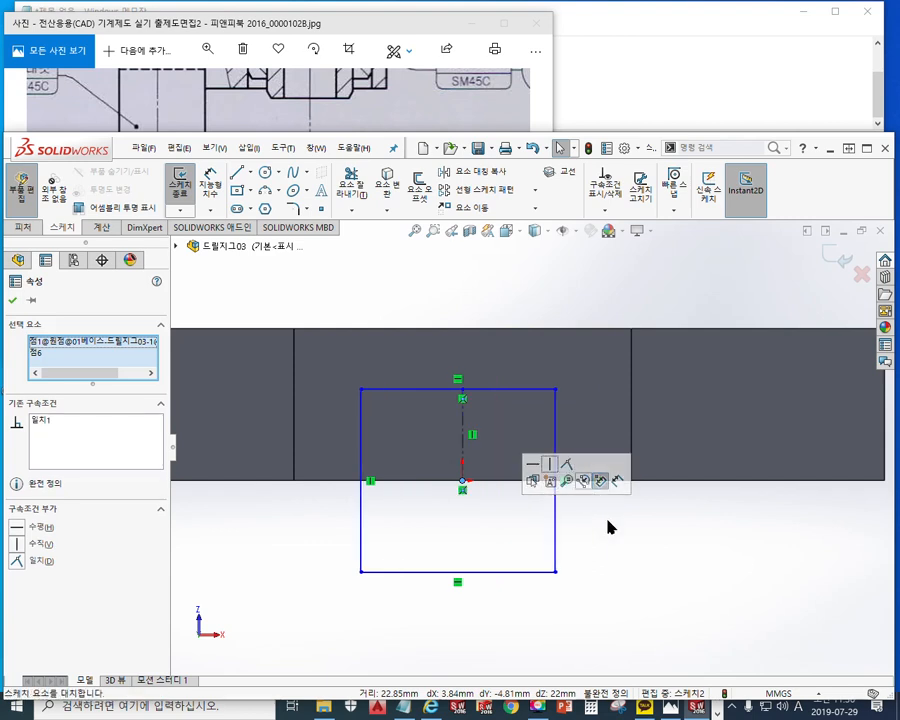
{"action": "left_click", "coordinate": [645, 549]}
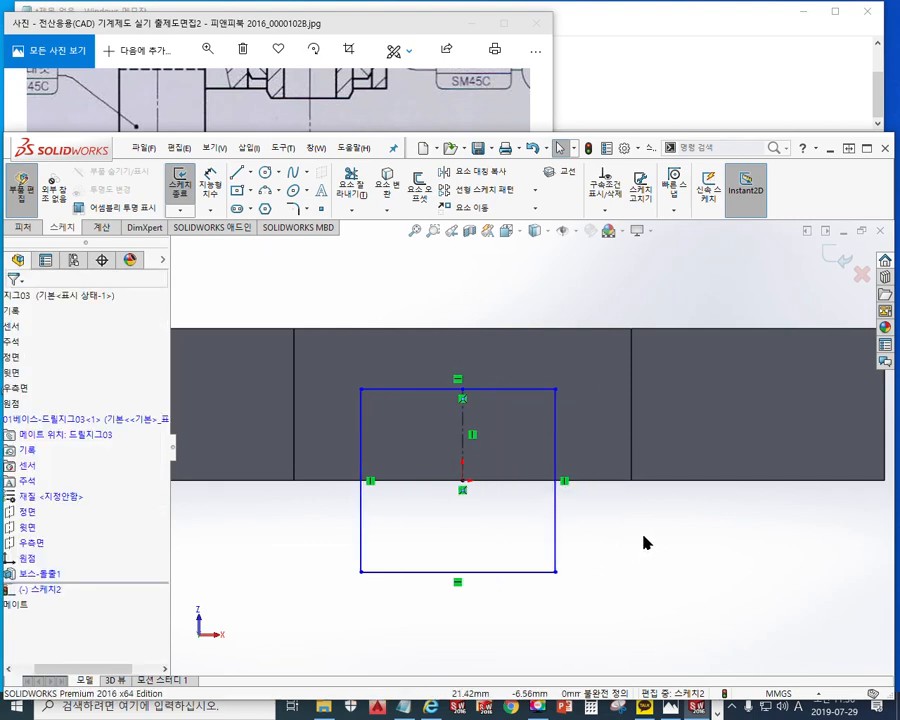
Constrain the centreline's upper endpoint to the midpoint of the rectangle's upper edge.
{"action": "left_click", "coordinate": [461, 391]}
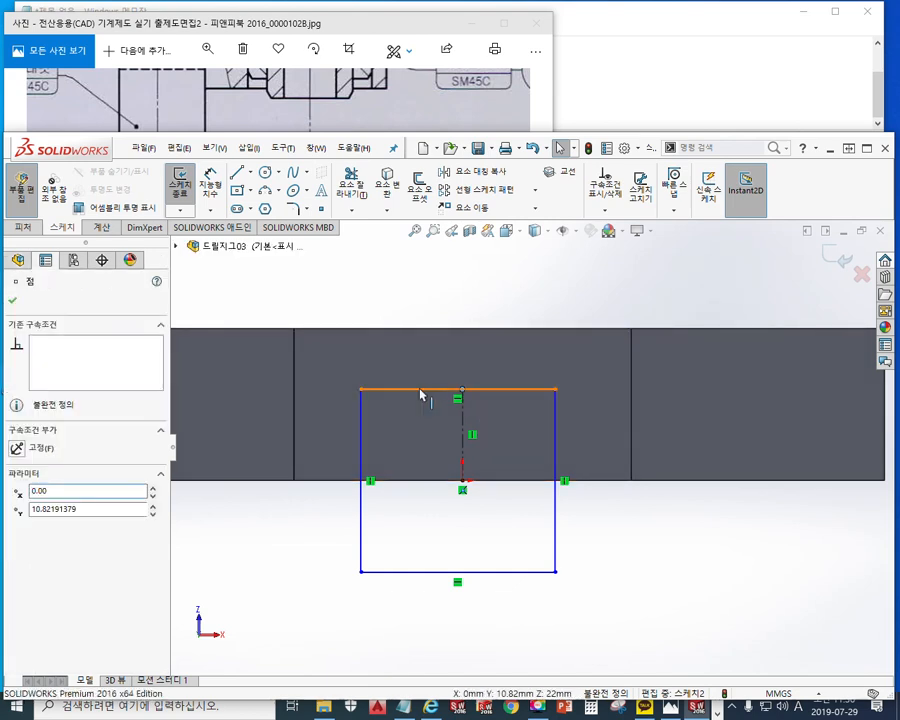
{"action": "left_click", "coordinate": [420, 389], "text": "ctrl"}
{"action": "left_click", "coordinate": [455, 327]}
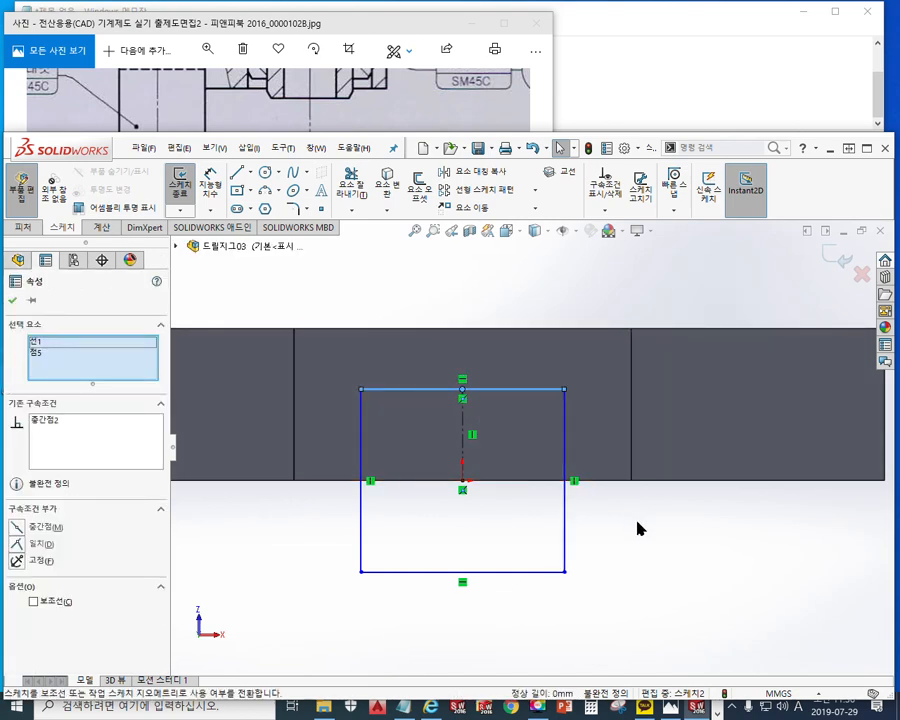
{"action": "left_click", "coordinate": [638, 546]}
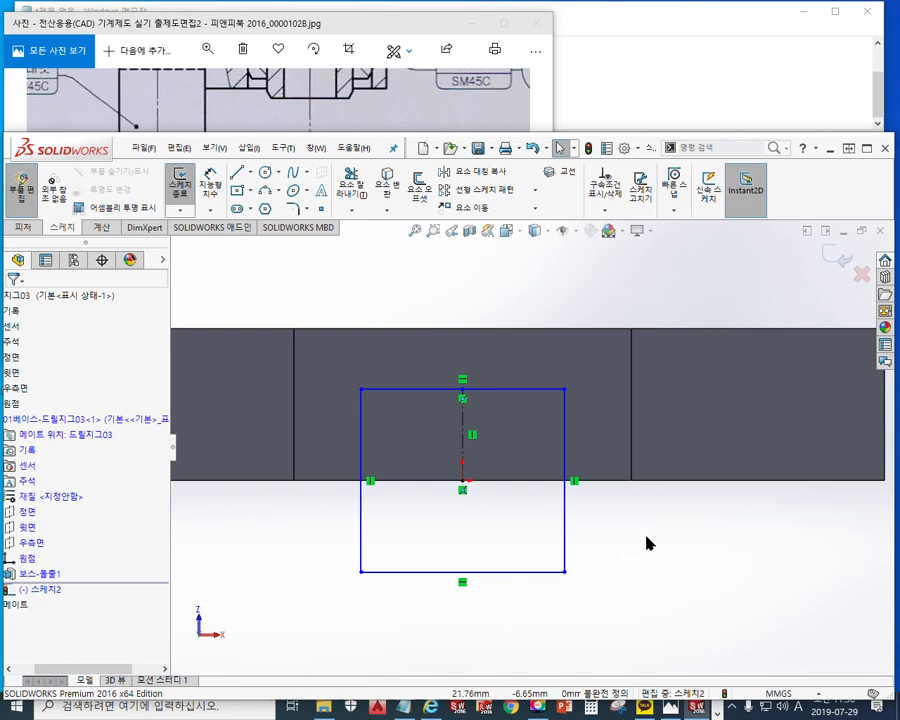
Dimension the width between the rectangle's two vertical sides and set it to 14 mm.
{"action": "right_click", "coordinate": [646, 537]}
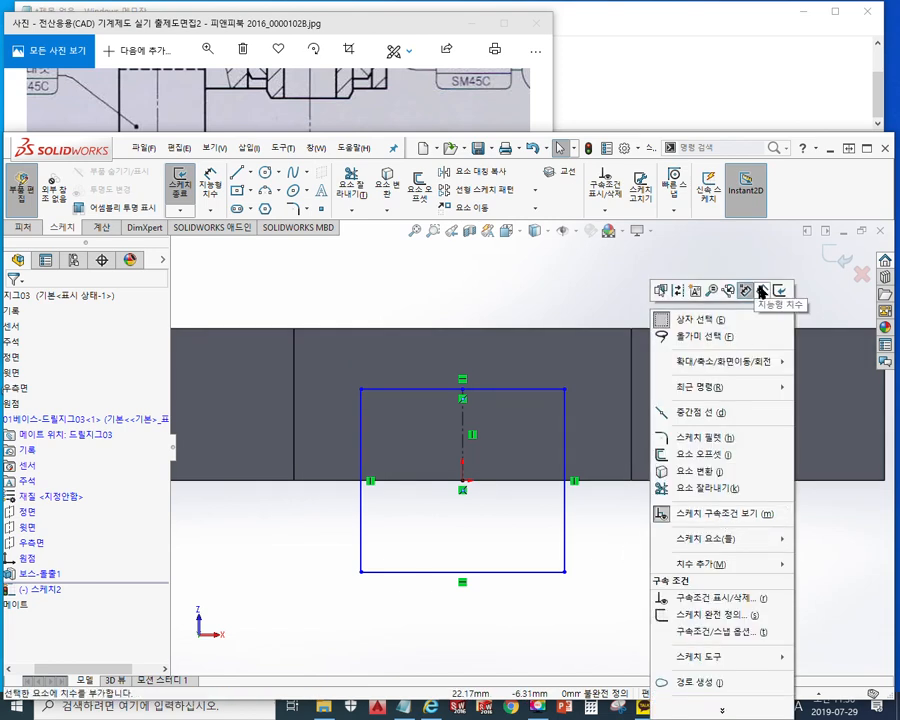
{"action": "left_click", "coordinate": [744, 292]}
{"action": "left_click", "coordinate": [362, 414]}
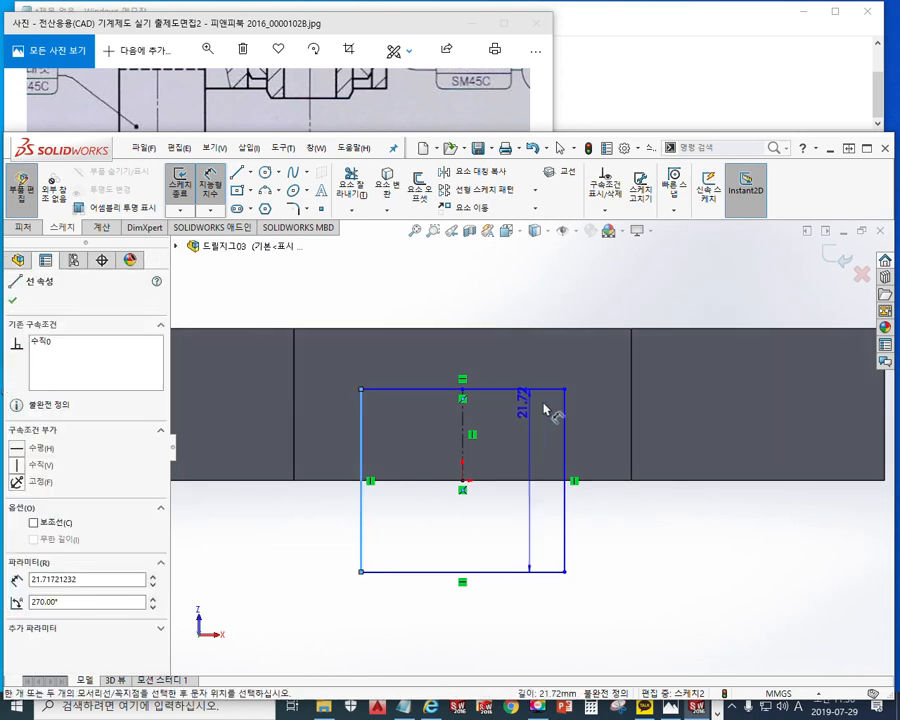
{"action": "left_click", "coordinate": [565, 418]}
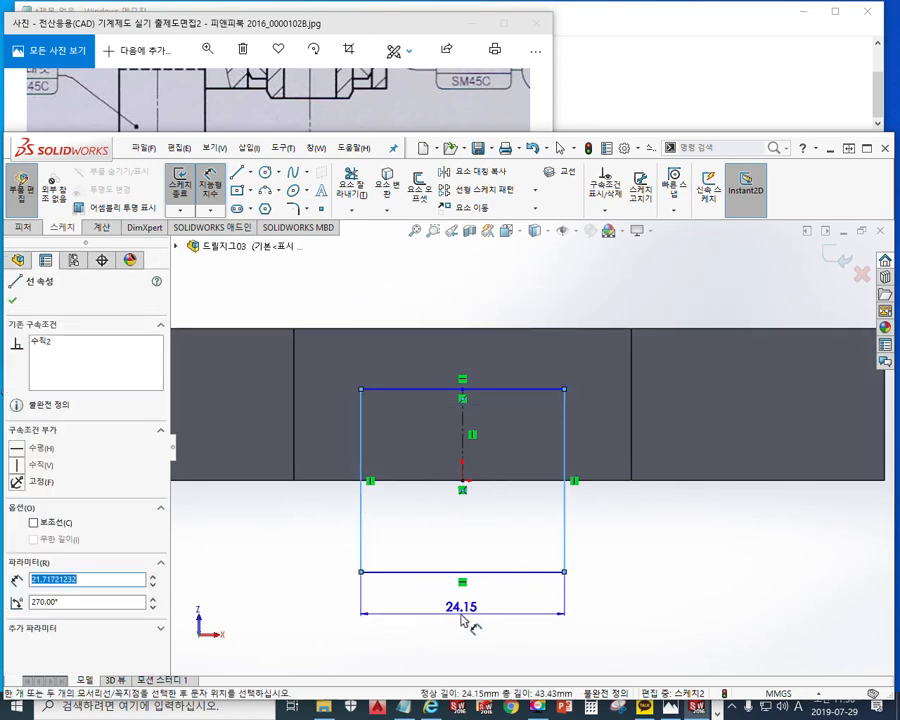
{"action": "left_click", "coordinate": [465, 620]}
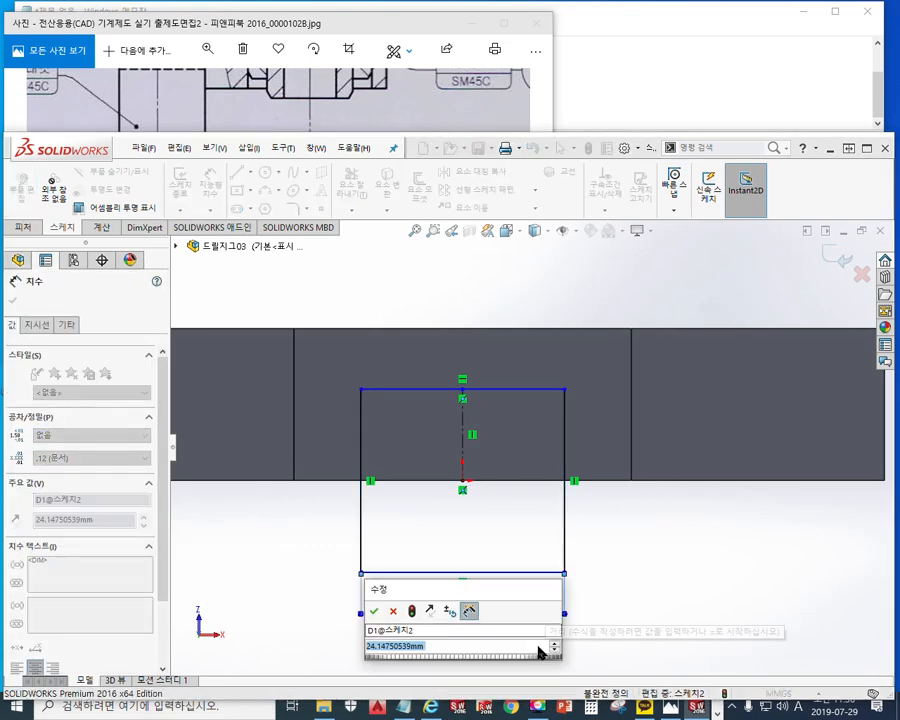
{"action": "type", "text": "ㅋ"}
{"action": "key", "text": "BackSpace"}
{"action": "type", "text": "14"}
{"action": "key", "text": "Return"}
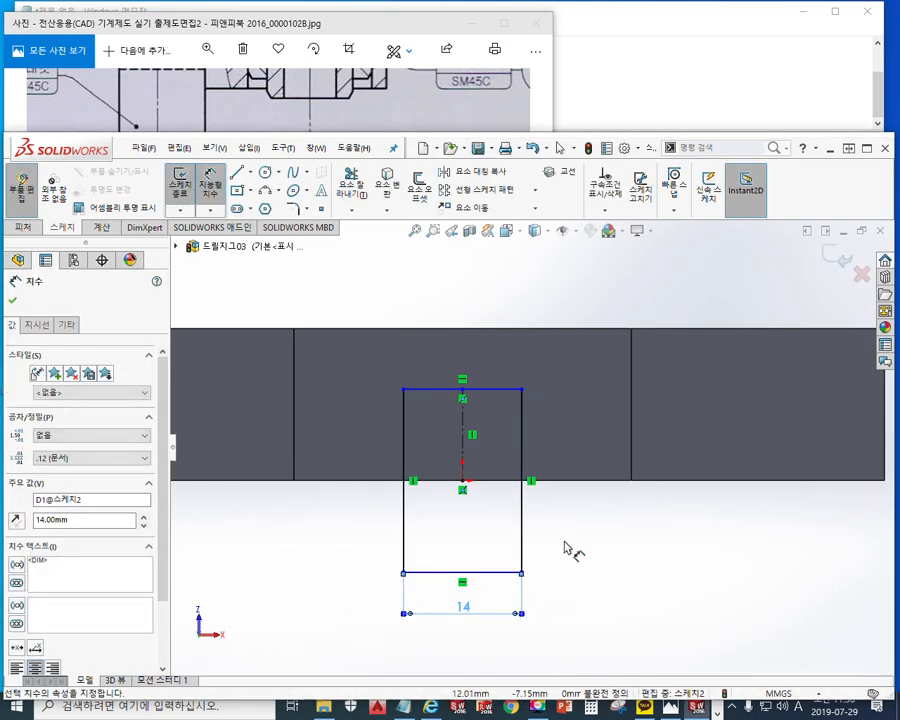
Dimension the rectangle's upper edge from the base's bottom edge as 3 mm and leave the dimension command.
{"action": "left_click", "coordinate": [508, 394]}
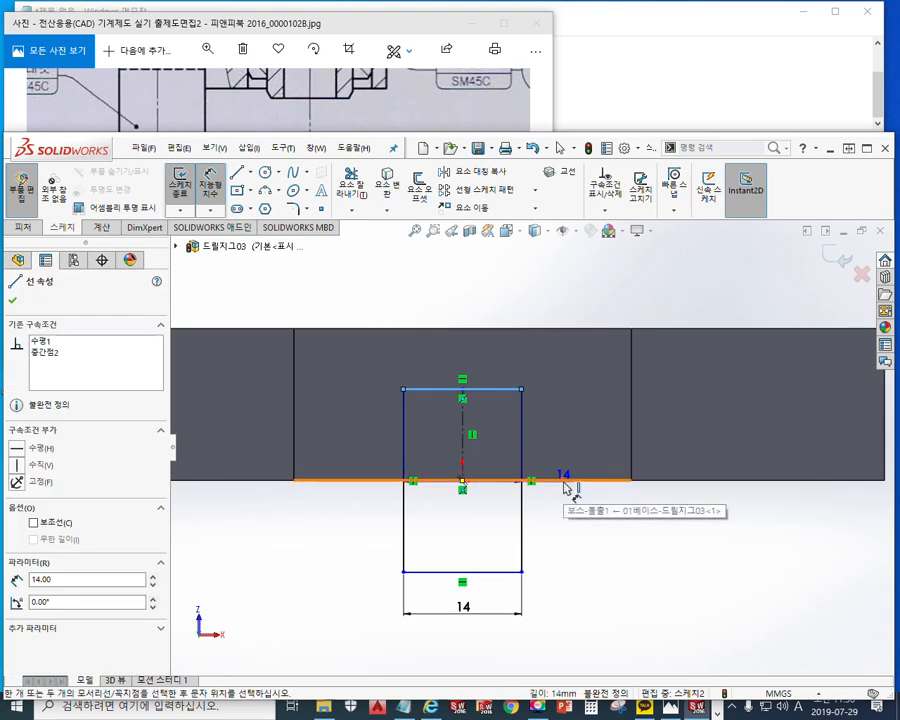
{"action": "left_click", "coordinate": [564, 481]}
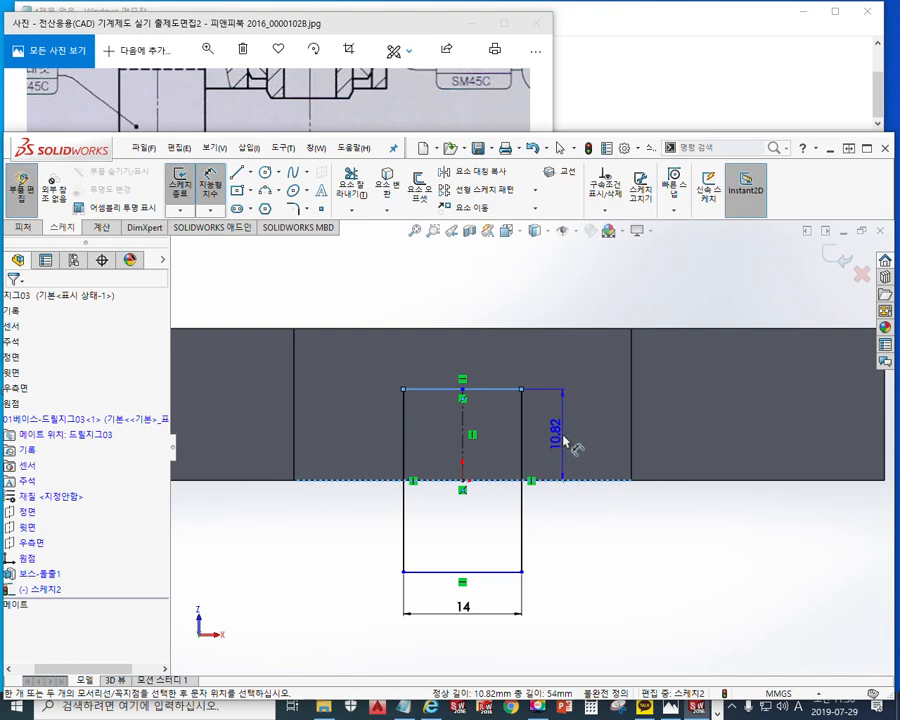
{"action": "left_click", "coordinate": [564, 441]}
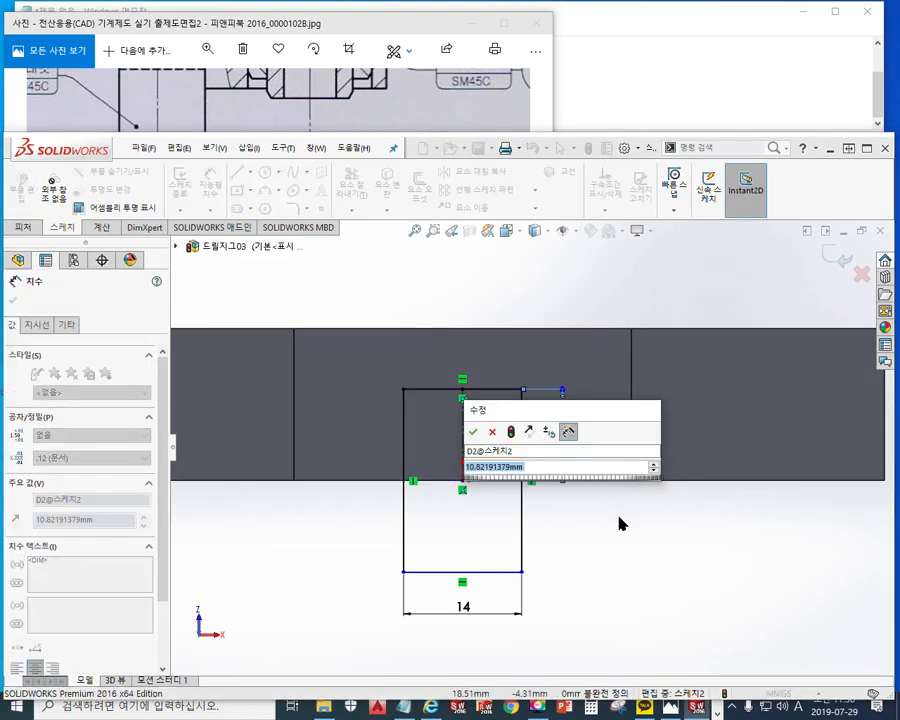
{"action": "key", "text": "Return"}
{"action": "left_click", "coordinate": [634, 522]}
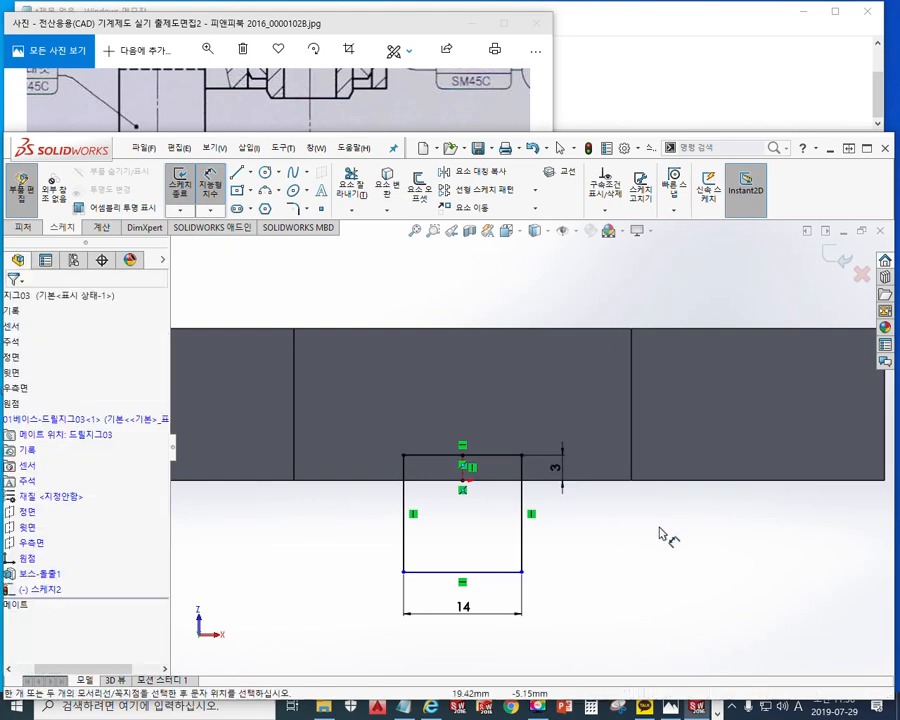
{"action": "right_click", "coordinate": [636, 524]}
{"action": "left_click", "coordinate": [688, 303]}
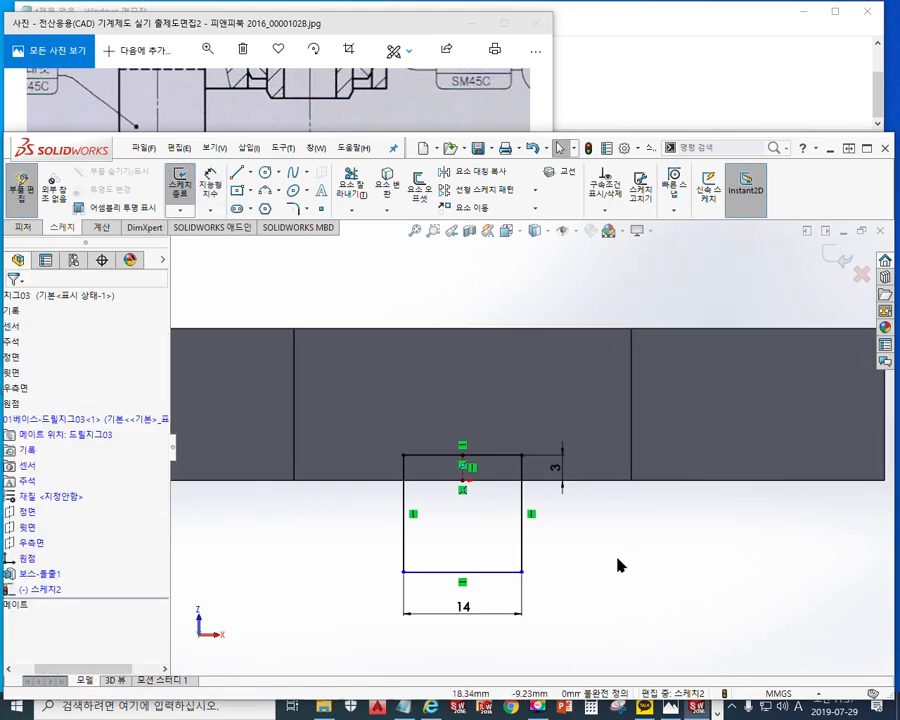
Mark the rectangle's lower edge and the base's bottom edge as the two lines to align.
{"action": "key", "text": "F9"}
{"action": "left_click_drag", "start_coordinate": [400, 572], "coordinate": [518, 570]}
{"action": "mouse_move", "coordinate": [293, 482]}
{"action": "left_mouse_down"}
{"action": "mouse_move", "coordinate": [384, 483]}
{"action": "mouse_move", "coordinate": [383, 556]}
{"action": "left_mouse_up"}
{"action": "left_click_drag", "start_coordinate": [351, 495], "coordinate": [338, 517]}
{"action": "mouse_move", "coordinate": [352, 495]}
{"action": "left_mouse_down"}
{"action": "mouse_move", "coordinate": [372, 513]}
{"action": "mouse_move", "coordinate": [393, 566]}
{"action": "left_mouse_up"}
{"action": "left_click_drag", "start_coordinate": [368, 553], "coordinate": [393, 566]}
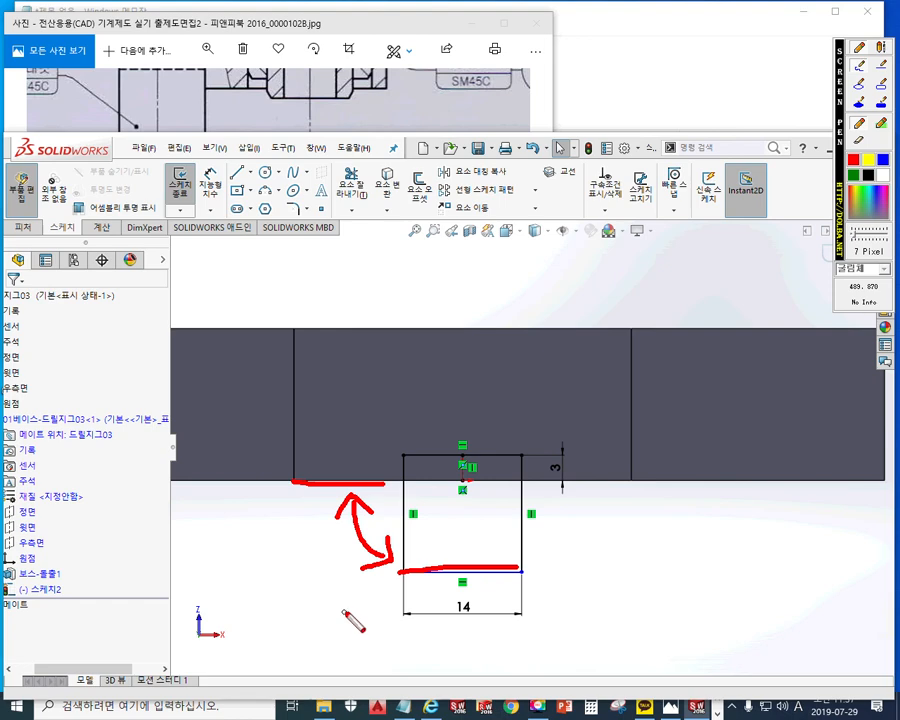
{"action": "key", "text": "Escape"}
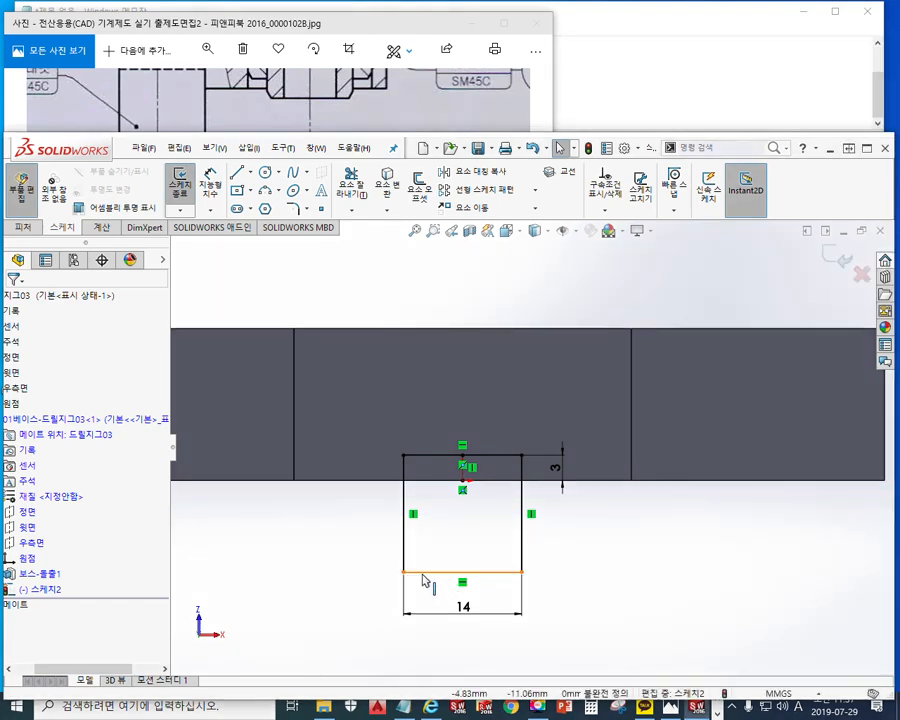
Make the rectangle's lower edge collinear with the base's bottom edge.
{"action": "left_click", "coordinate": [424, 573]}
{"action": "left_click", "coordinate": [333, 482], "text": "ctrl"}
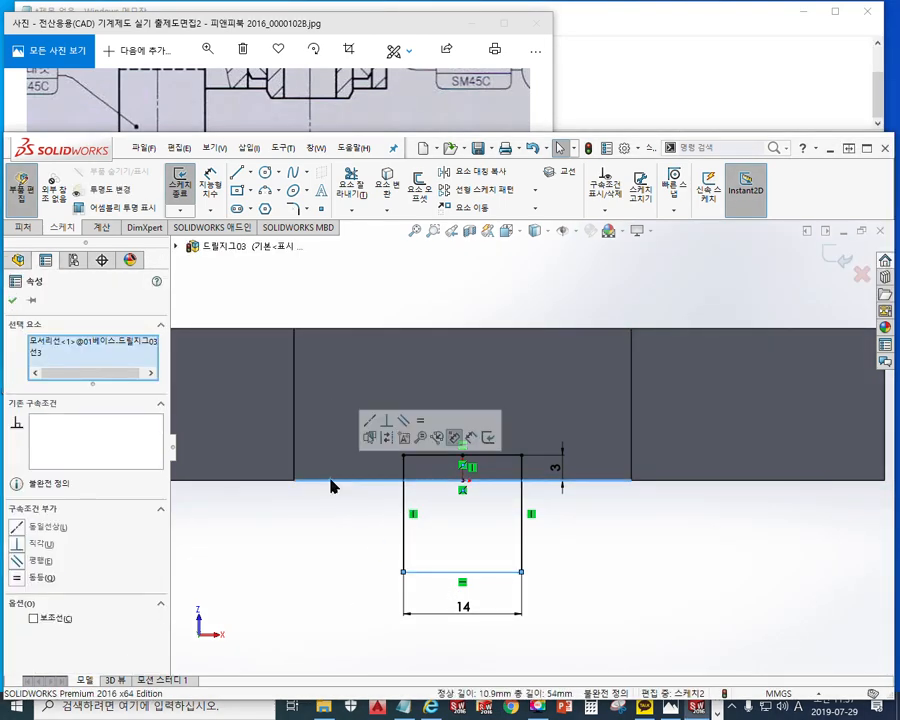
{"action": "left_click", "coordinate": [370, 424]}
{"action": "left_click", "coordinate": [611, 578]}
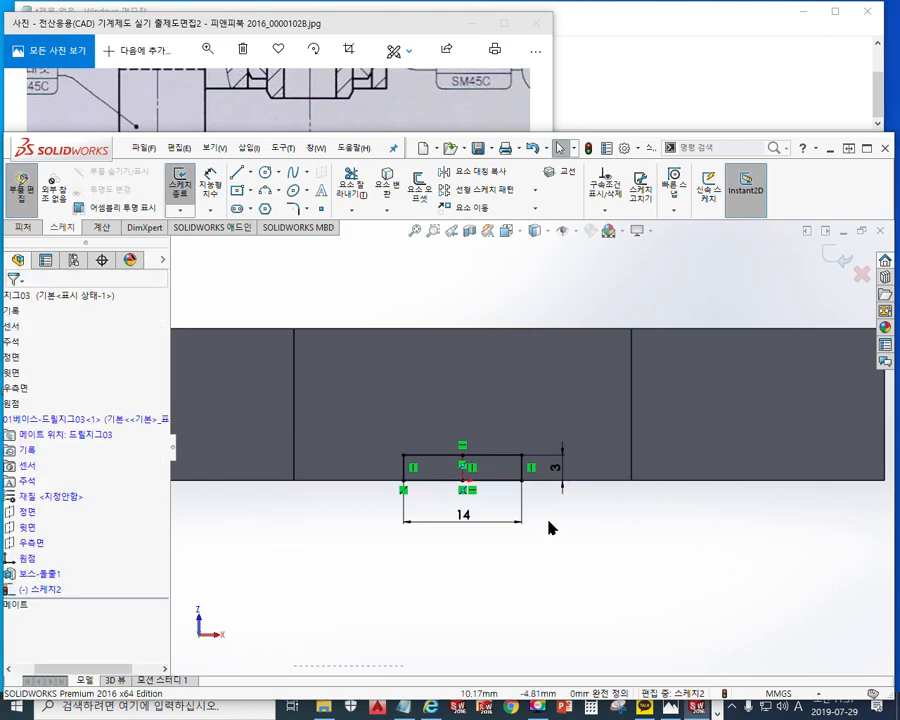
Examine the groove profile in a tilted 3D view and mark the cutting direction across the base to its far side.
{"action": "mouse_move", "coordinate": [558, 528]}
{"action": "middle_mouse_down"}
{"action": "mouse_move", "coordinate": [532, 542]}
{"action": "mouse_move", "coordinate": [549, 573]}
{"action": "mouse_move", "coordinate": [573, 526]}
{"action": "mouse_move", "coordinate": [565, 532]}
{"action": "middle_mouse_up"}
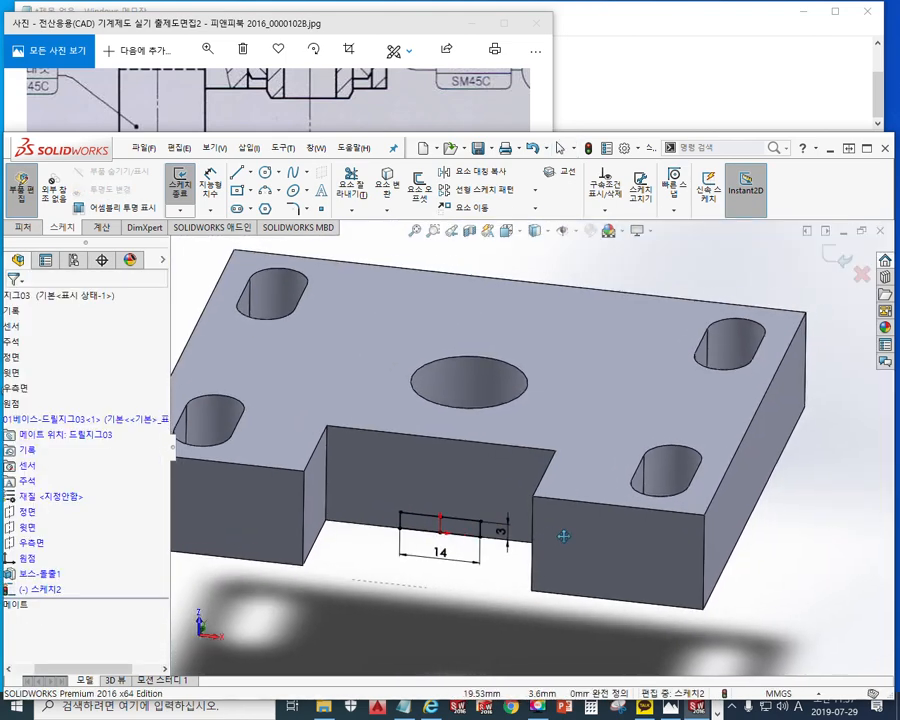
{"action": "scroll", "coordinate": [565, 541], "scroll_direction": "down", "scroll_amount": 5}
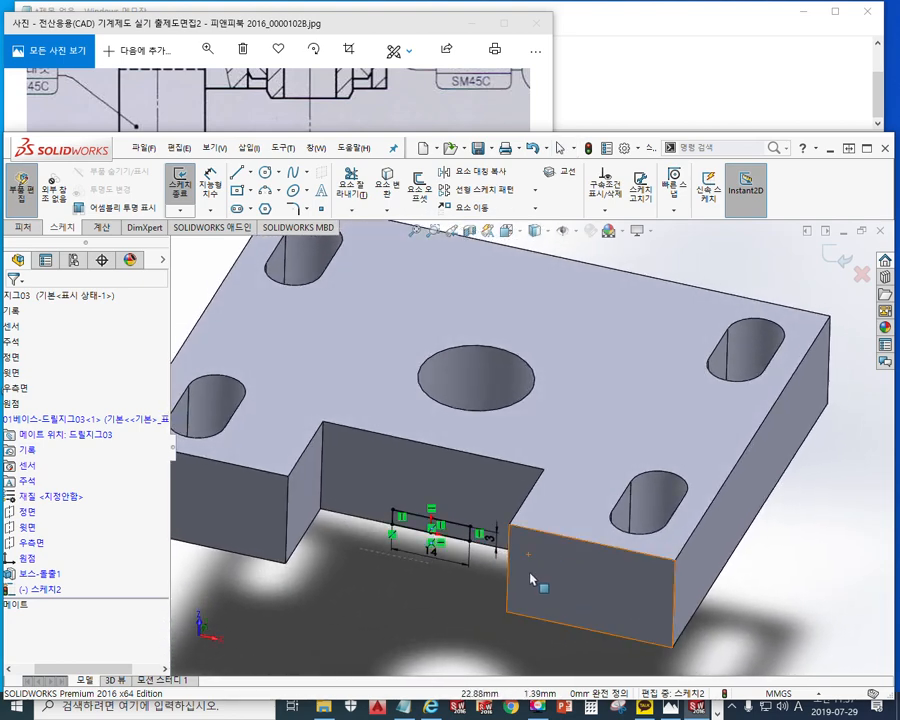
{"action": "scroll", "coordinate": [488, 577], "scroll_direction": "up", "scroll_amount": 4}
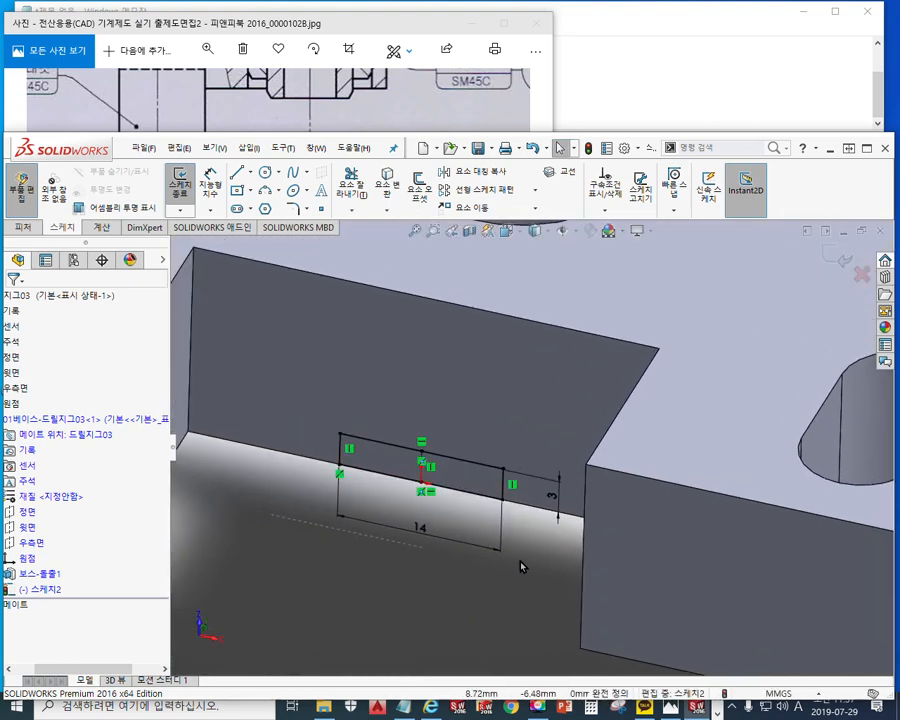
{"action": "middle_click_drag", "start_coordinate": [643, 453], "coordinate": [593, 541], "text": "ctrl"}
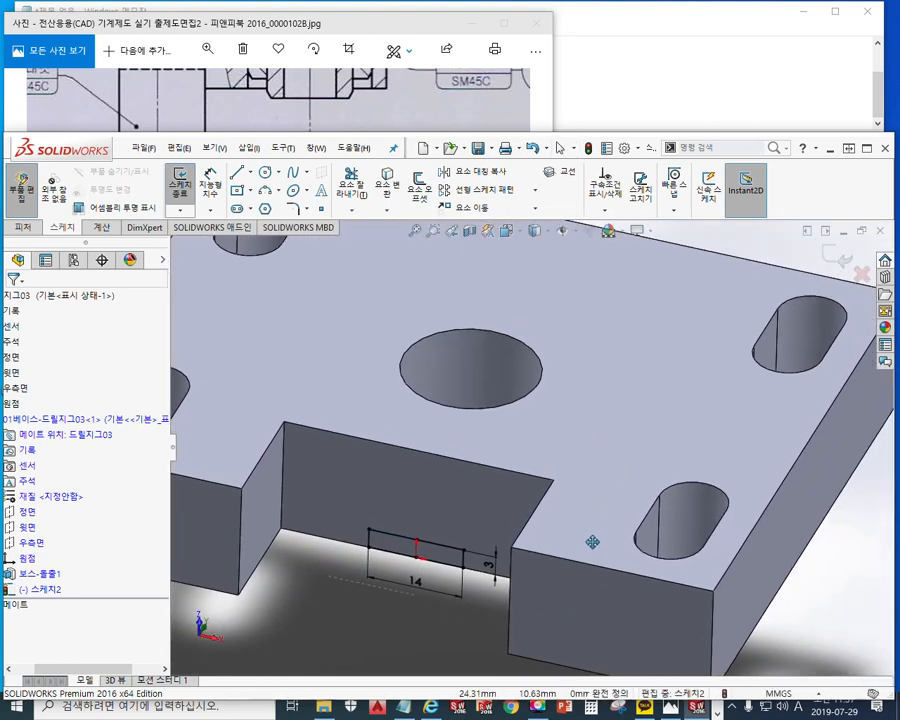
{"action": "key", "text": "F12"}
{"action": "left_click_drag", "start_coordinate": [440, 540], "coordinate": [689, 244]}
{"action": "left_click_drag", "start_coordinate": [632, 270], "coordinate": [682, 304]}
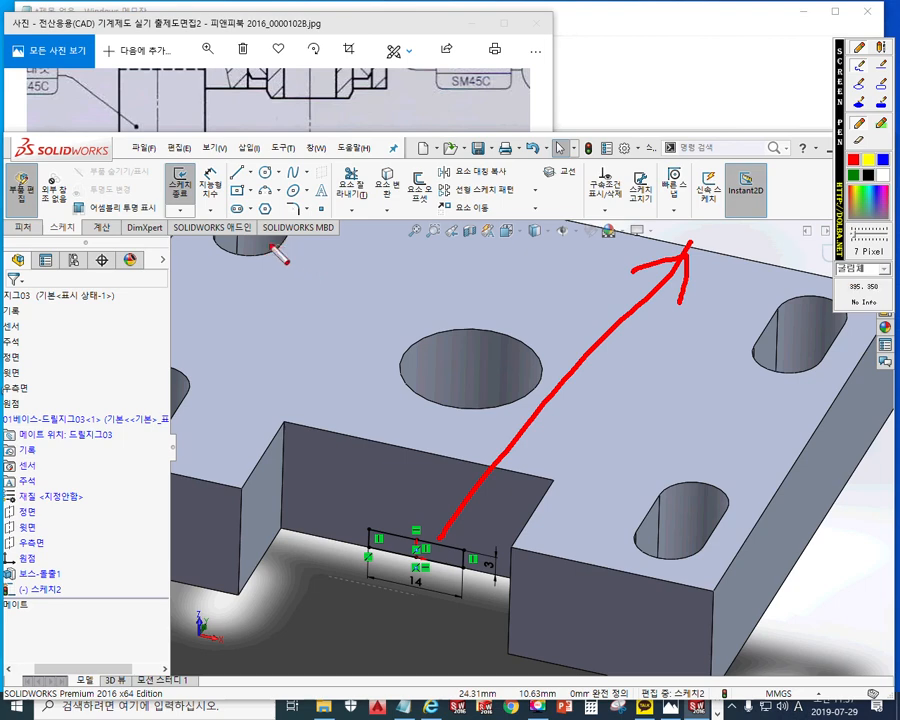
{"action": "key", "text": "Escape"}
Cut-extrude the groove profile through the entire base using the 관통 (Through All) end condition.
{"action": "key", "text": "s"}
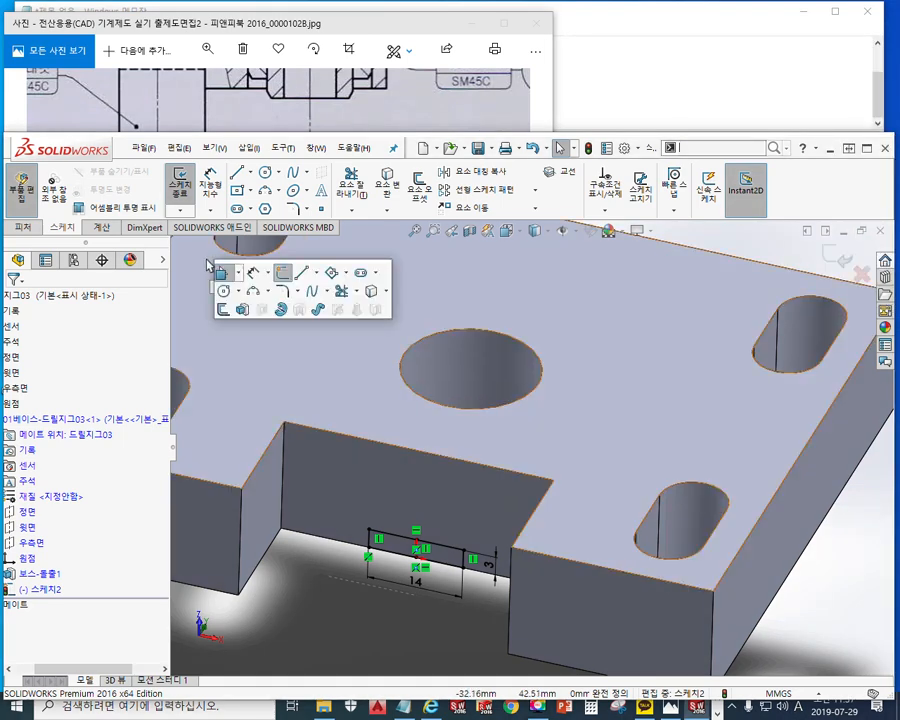
{"action": "left_click", "coordinate": [263, 311]}
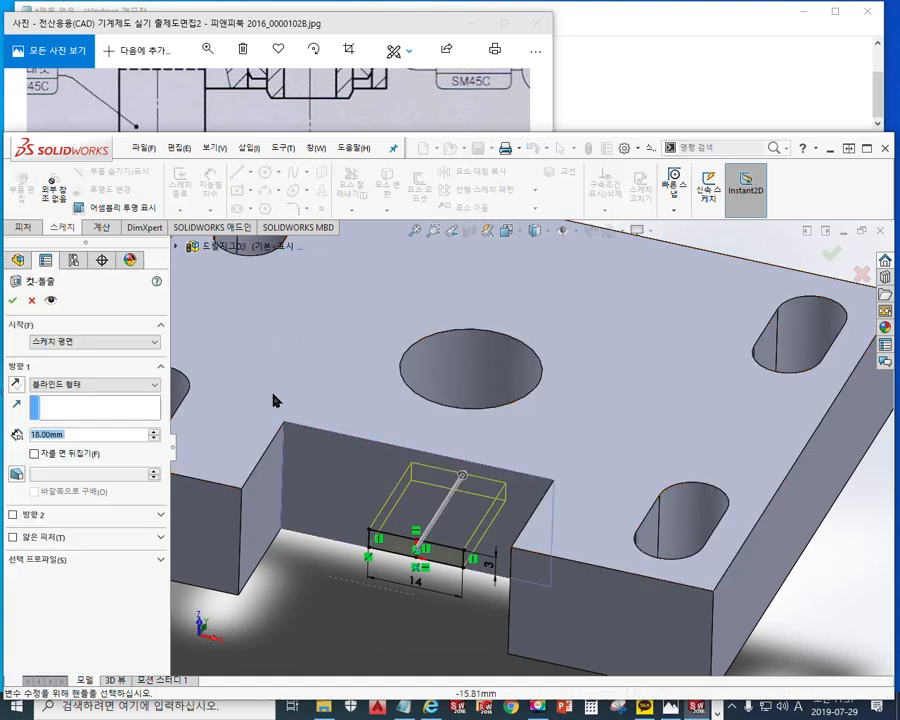
{"action": "left_click", "coordinate": [107, 386]}
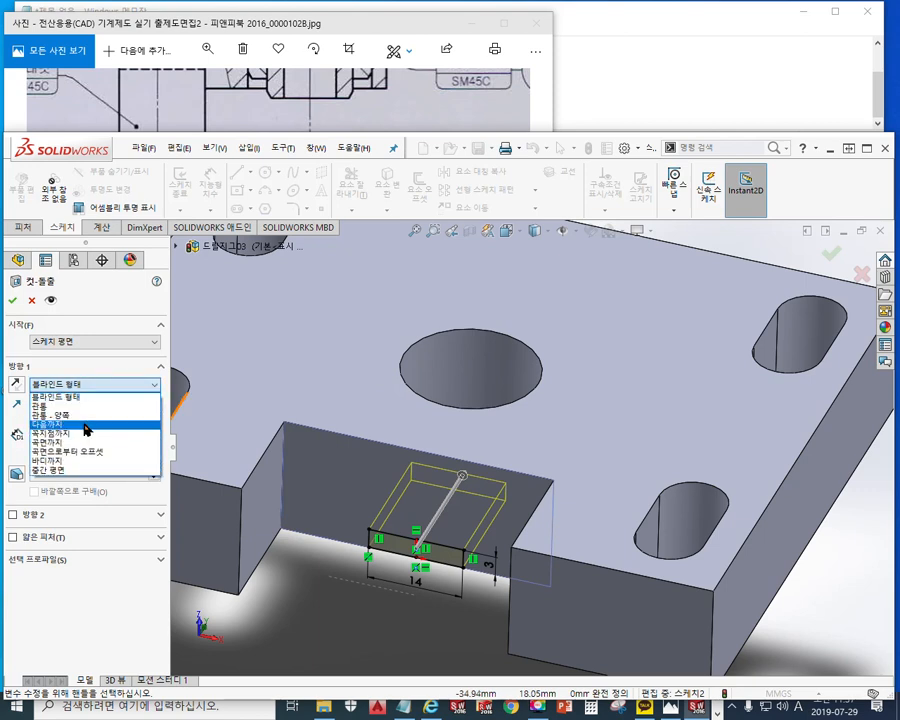
{"action": "left_click", "coordinate": [84, 426]}
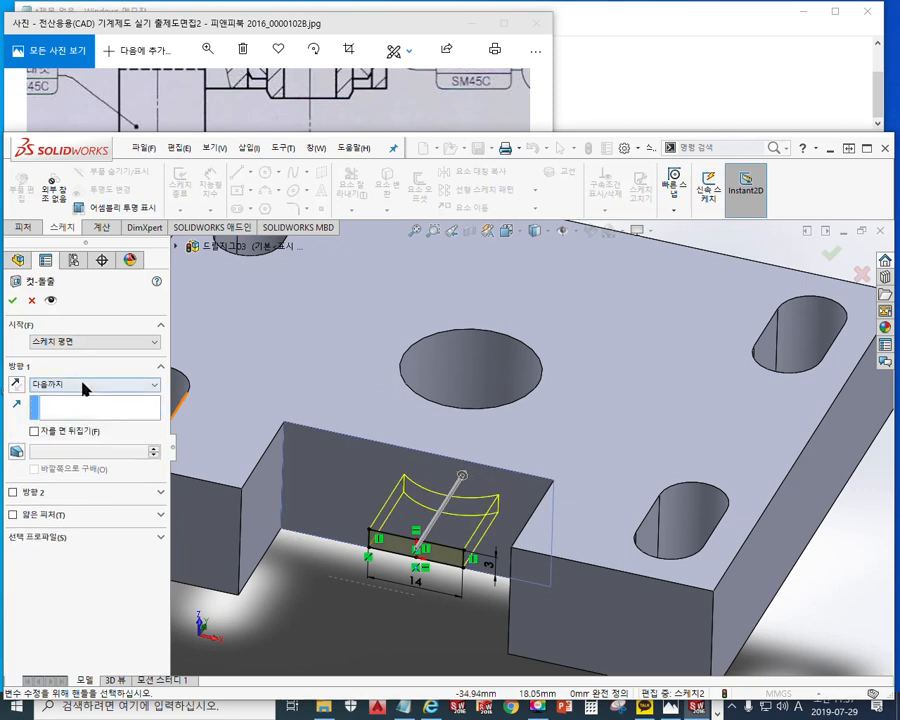
{"action": "left_click", "coordinate": [84, 386]}
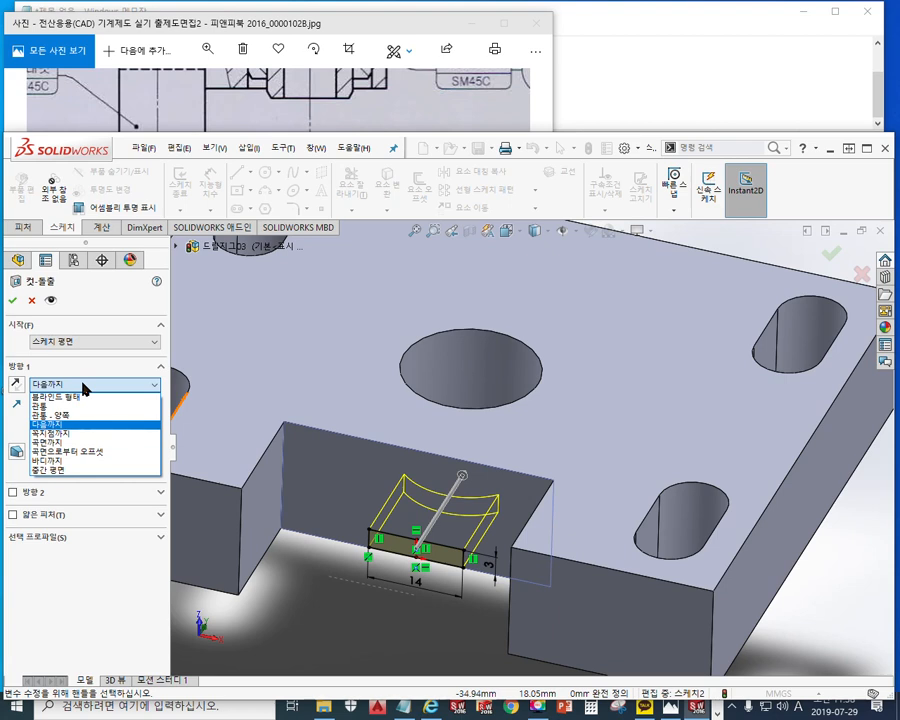
{"action": "left_click", "coordinate": [80, 408]}
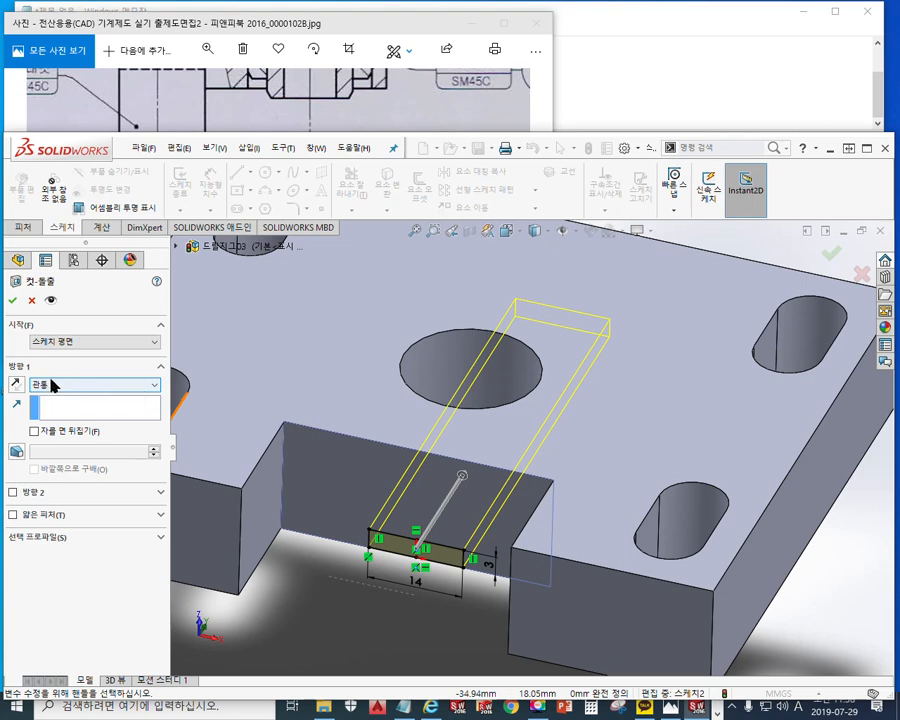
{"action": "left_click", "coordinate": [14, 300]}
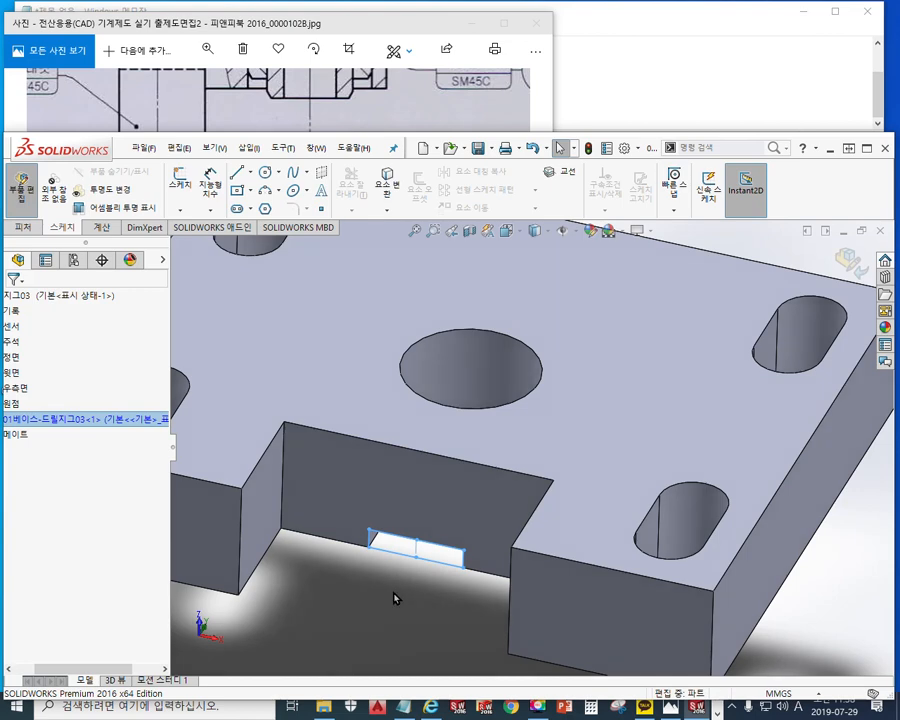
Start a section view of the whole base on its 정면 plane to inspect the groove.
{"action": "scroll", "coordinate": [432, 557], "scroll_direction": "up", "scroll_amount": 3}
{"action": "middle_click_drag", "start_coordinate": [526, 501], "coordinate": [514, 525], "text": "ctrl"}
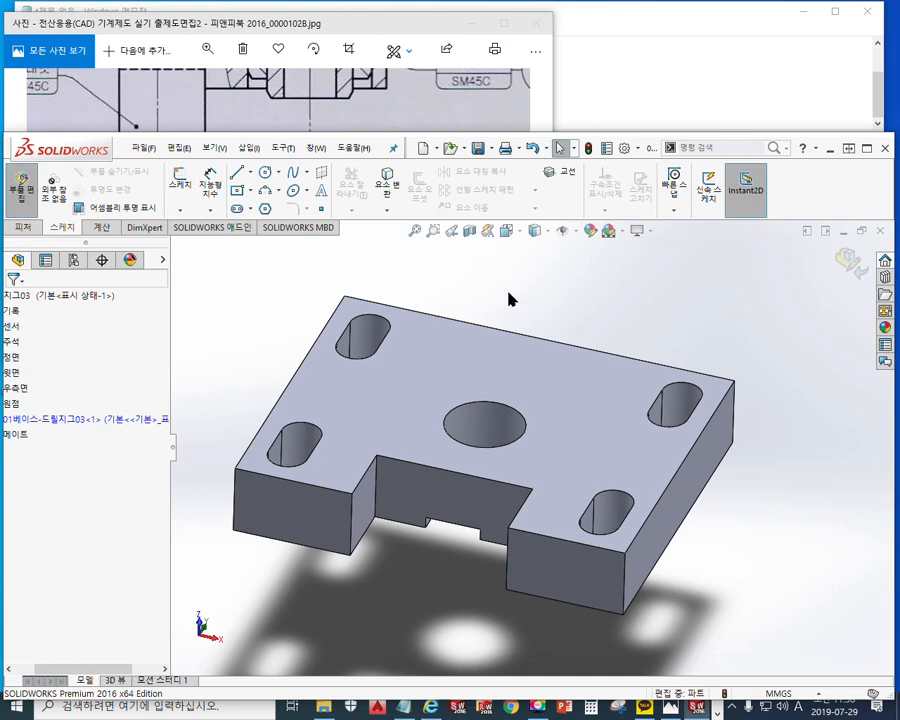
{"action": "left_click", "coordinate": [469, 236]}
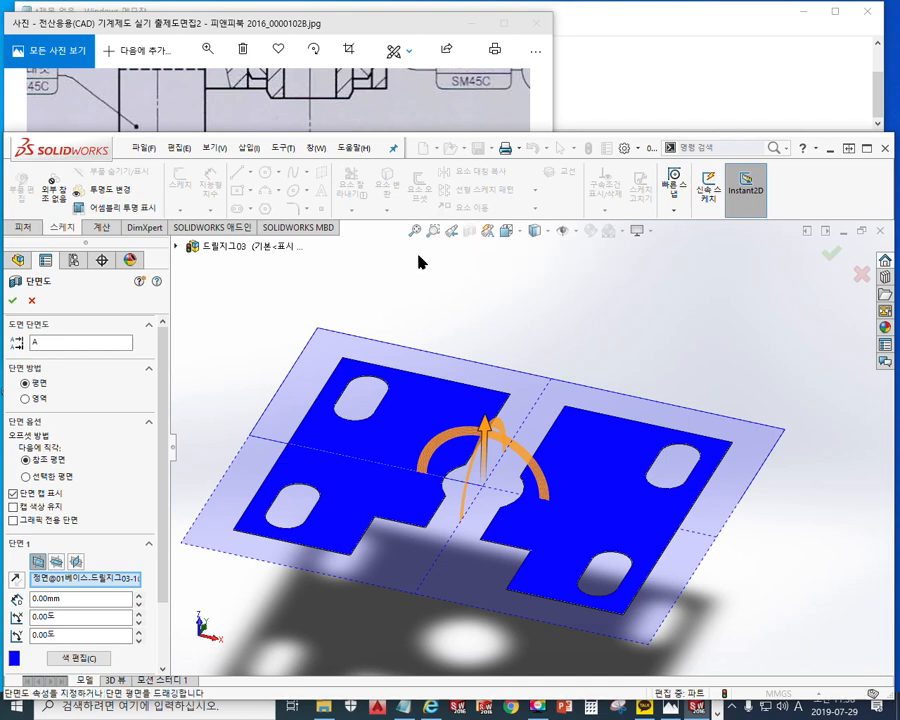
Section the base plate through its right plane and view the cut model from the front and right side.
{"action": "left_click", "coordinate": [77, 563]}
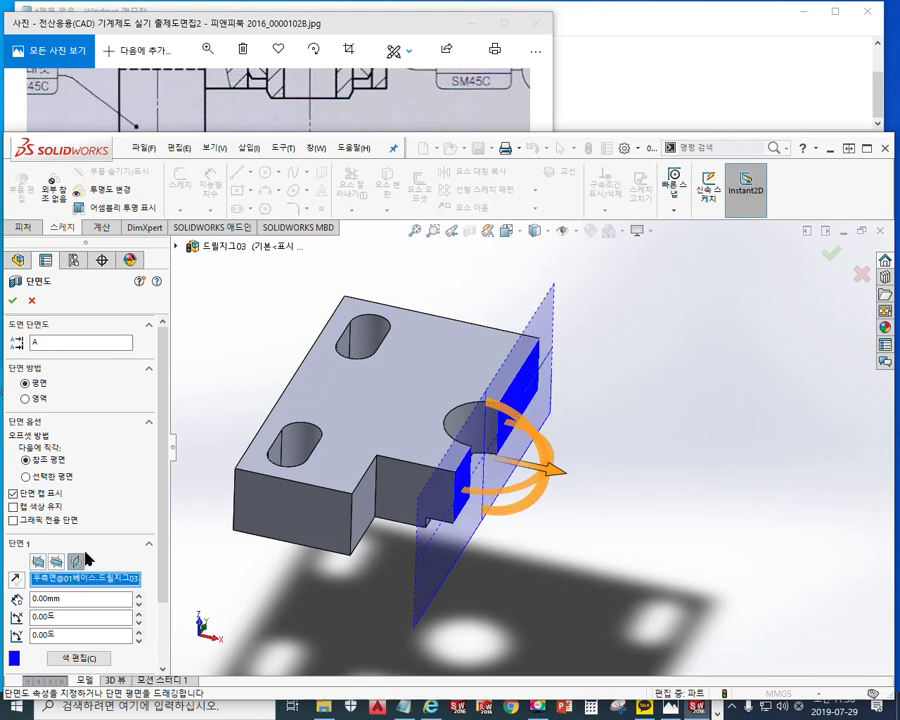
{"action": "left_click", "coordinate": [13, 300]}
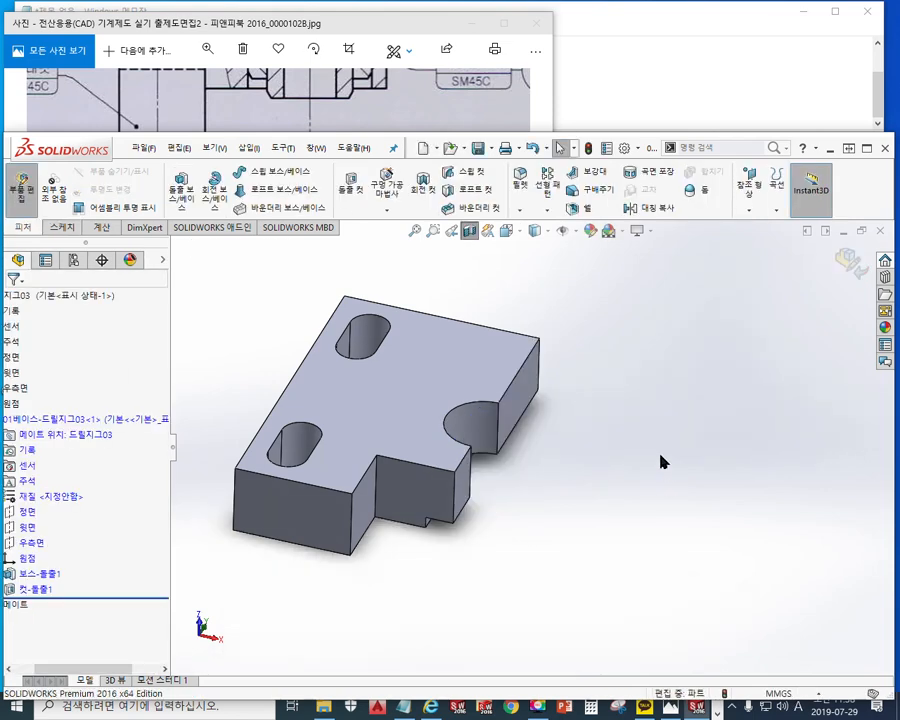
{"action": "key", "text": "ctrl+1"}
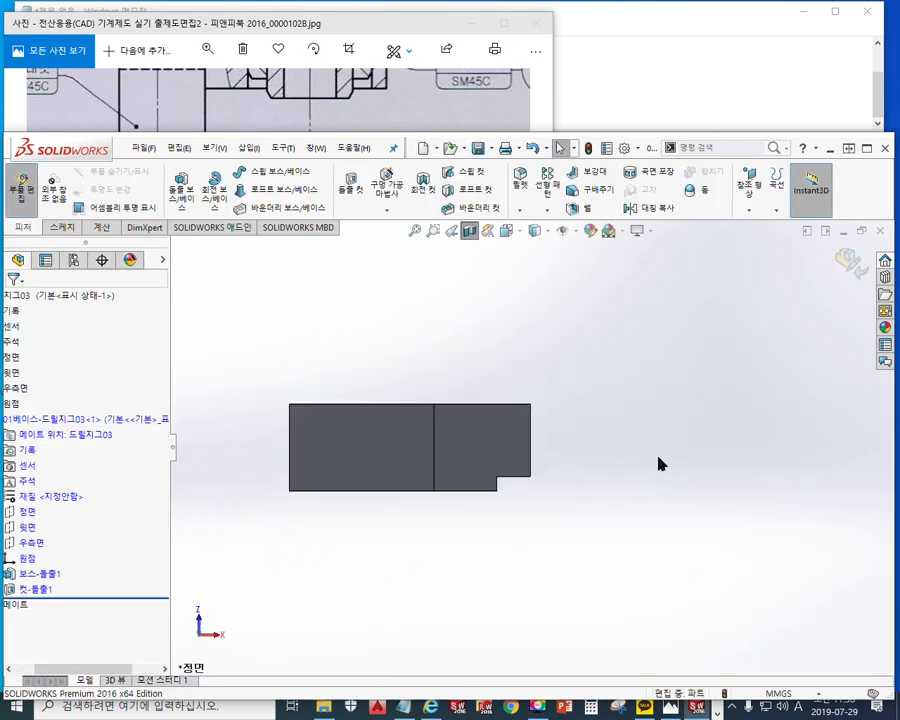
{"action": "key", "text": "ctrl+4"}
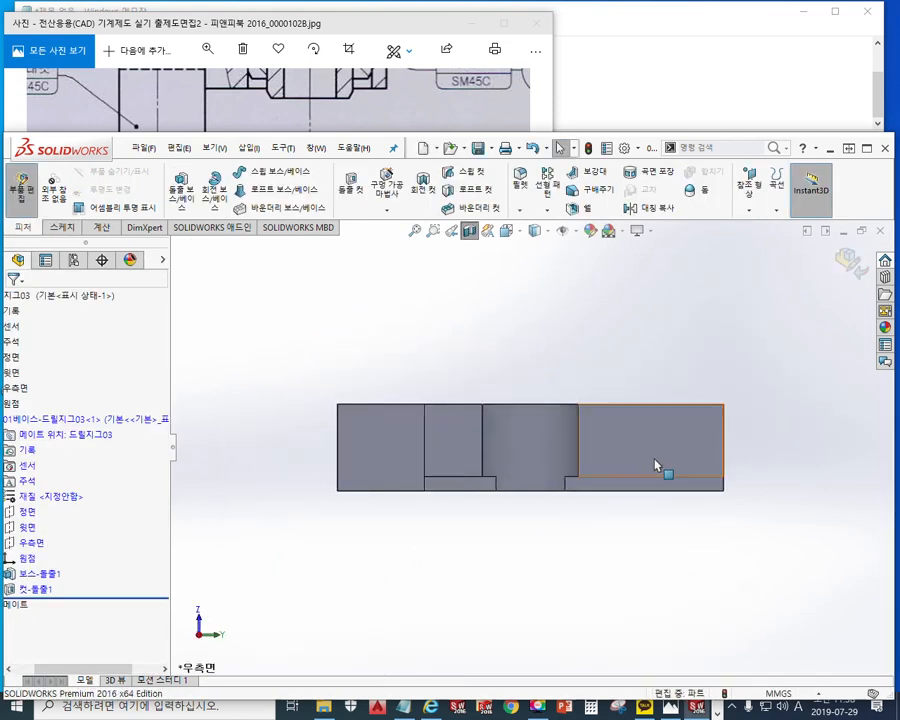
Trace the notch, hole and recess edges of the sectioned plate in red, circle the Section View tool, and clear the marks.
{"action": "key", "text": "F12"}
{"action": "left_click_drag", "start_coordinate": [424, 397], "coordinate": [421, 493]}
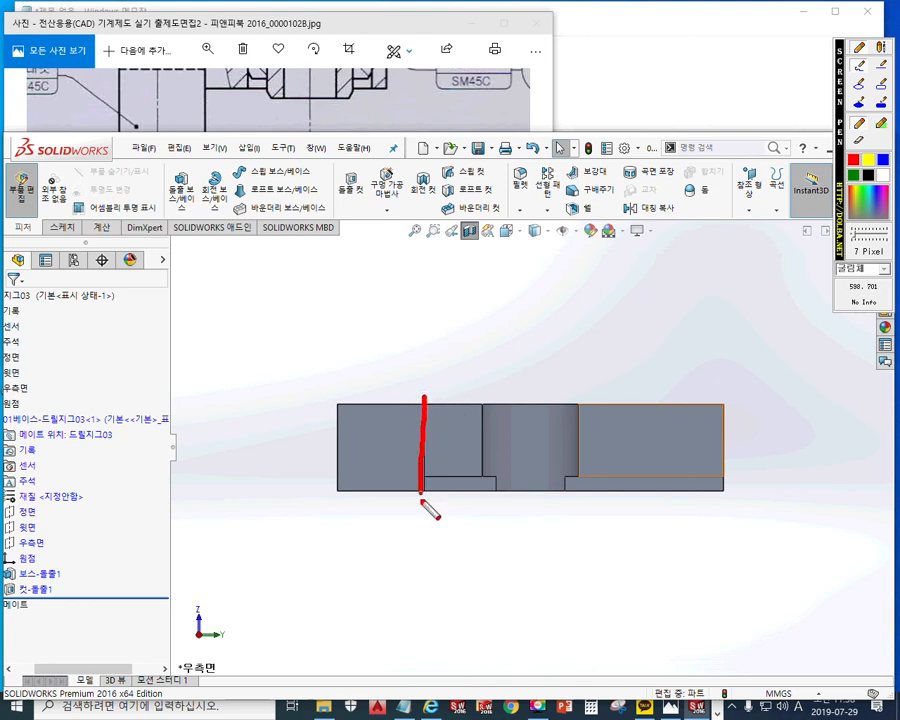
{"action": "left_click_drag", "start_coordinate": [578, 399], "coordinate": [578, 470]}
{"action": "left_click_drag", "start_coordinate": [486, 405], "coordinate": [484, 470]}
{"action": "mouse_move", "coordinate": [426, 474]}
{"action": "left_mouse_down"}
{"action": "mouse_move", "coordinate": [493, 475]}
{"action": "mouse_move", "coordinate": [495, 493]}
{"action": "left_mouse_up"}
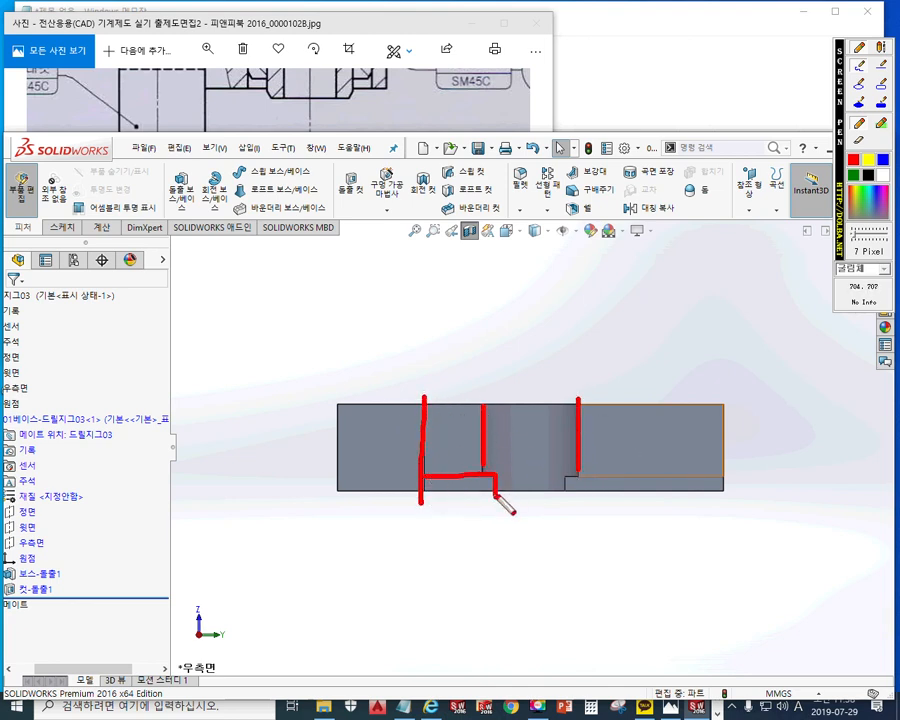
{"action": "mouse_move", "coordinate": [564, 494]}
{"action": "left_mouse_down"}
{"action": "mouse_move", "coordinate": [578, 474]}
{"action": "mouse_move", "coordinate": [748, 474]}
{"action": "left_mouse_up"}
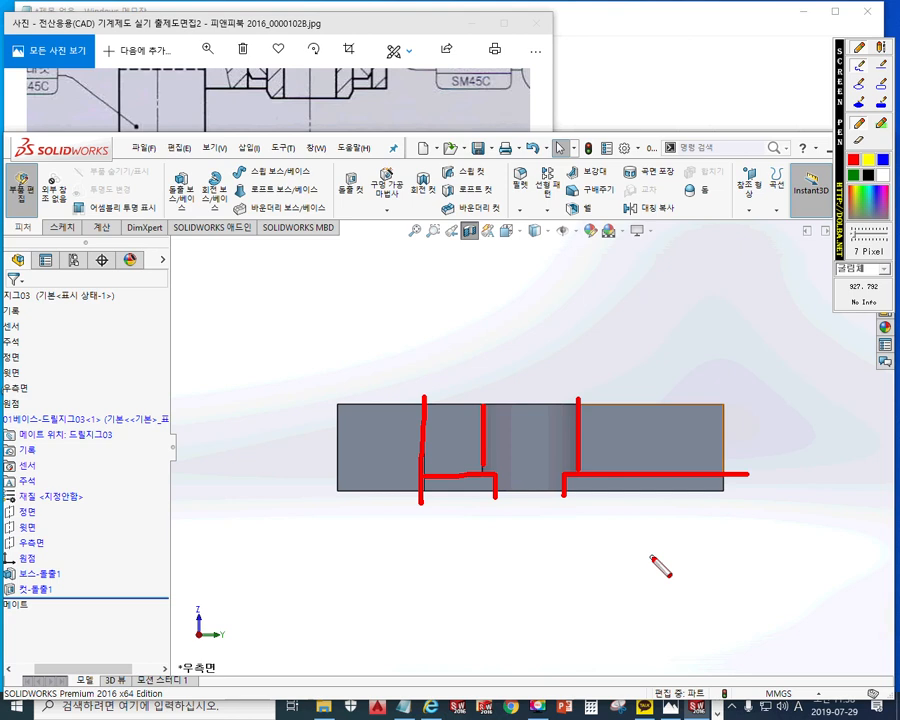
{"action": "left_click_drag", "start_coordinate": [484, 212], "coordinate": [479, 258]}
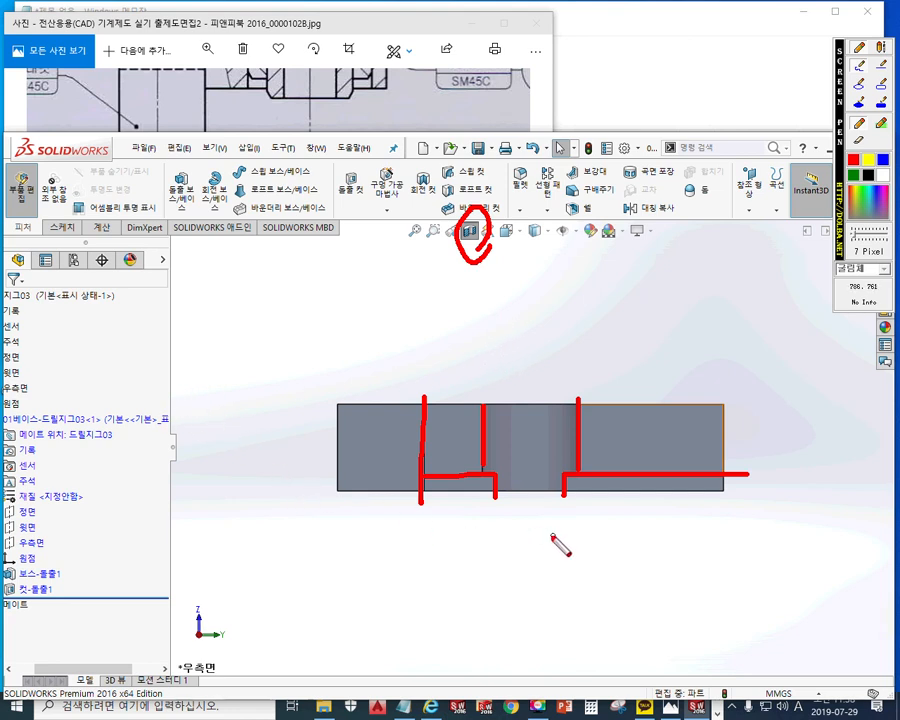
{"action": "key", "text": "Escape"}
Turn off the section view and examine the whole plate from an oblique angle.
{"action": "mouse_move", "coordinate": [517, 524]}
{"action": "middle_mouse_down"}
{"action": "mouse_move", "coordinate": [535, 588]}
{"action": "mouse_move", "coordinate": [529, 414]}
{"action": "mouse_move", "coordinate": [530, 556]}
{"action": "mouse_move", "coordinate": [525, 535]}
{"action": "middle_mouse_up"}
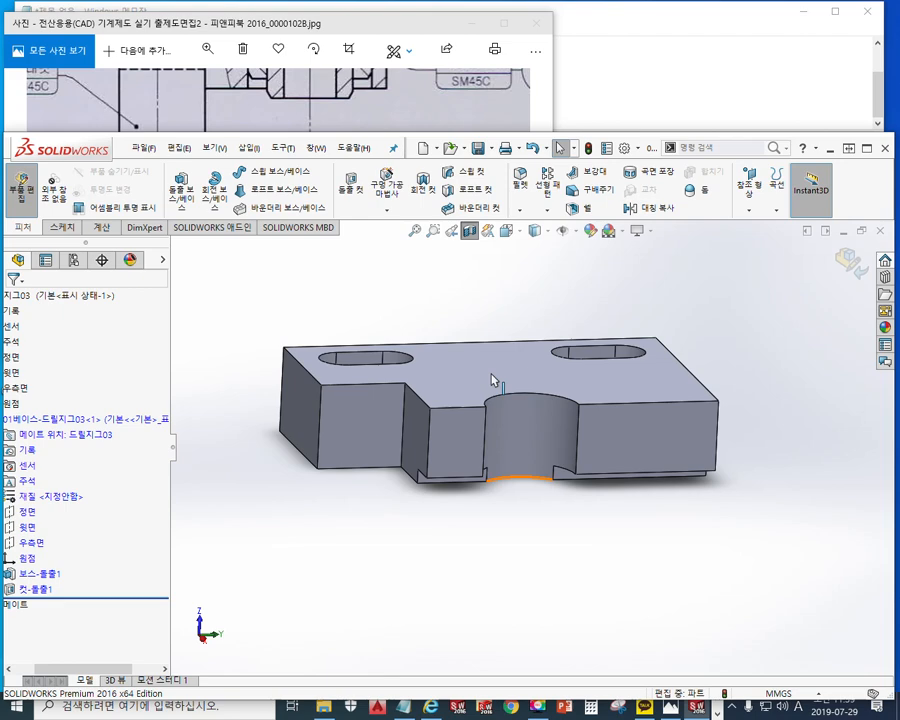
{"action": "left_click", "coordinate": [471, 234]}
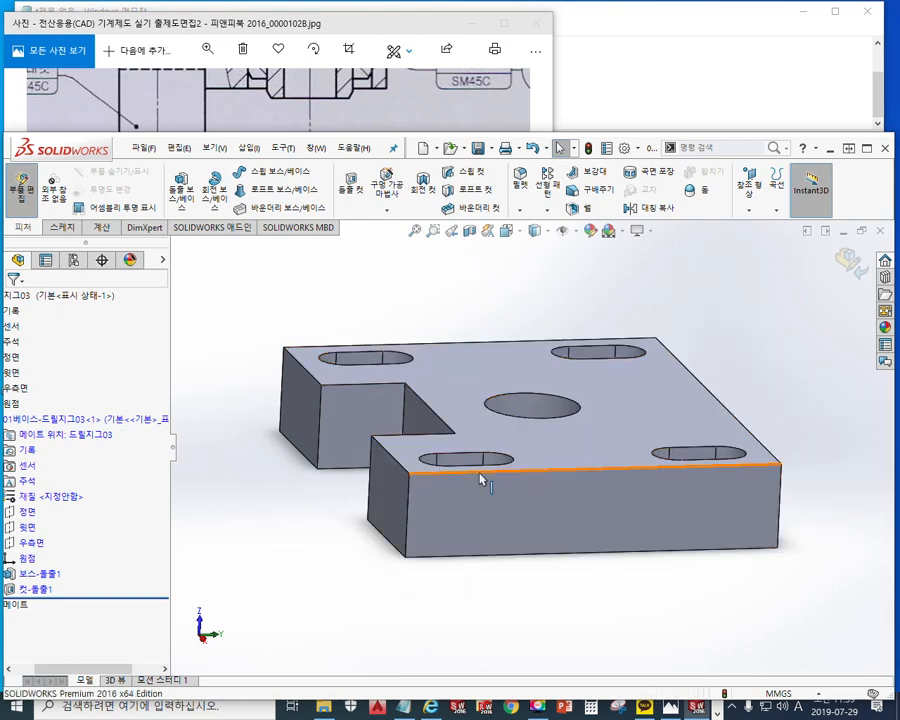
{"action": "middle_click_drag", "start_coordinate": [421, 472], "coordinate": [443, 496], "text": "ctrl"}
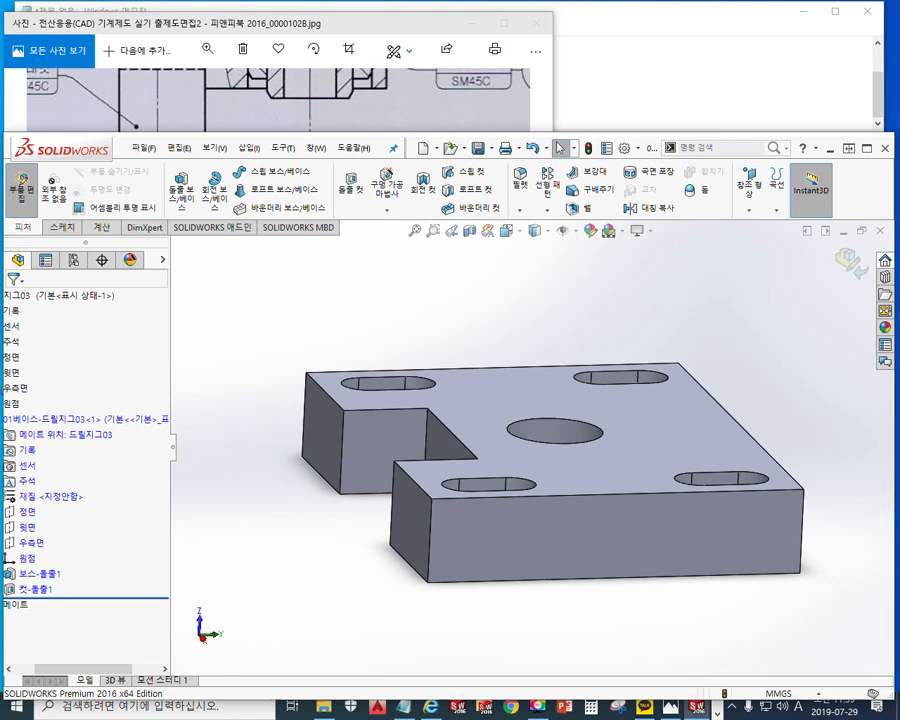
{"action": "middle_click_drag", "start_coordinate": [450, 296], "coordinate": [469, 331]}
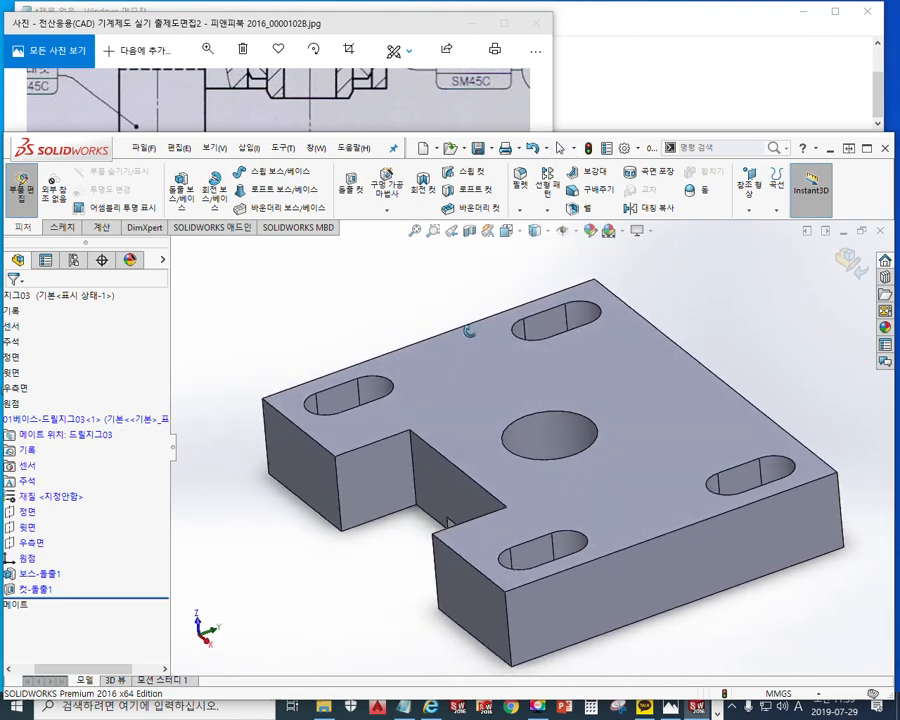
Preview a section through the plate's right plane, circle the right-plane option in red with a handwritten note, and clear the marks.
{"action": "left_click", "coordinate": [469, 232]}
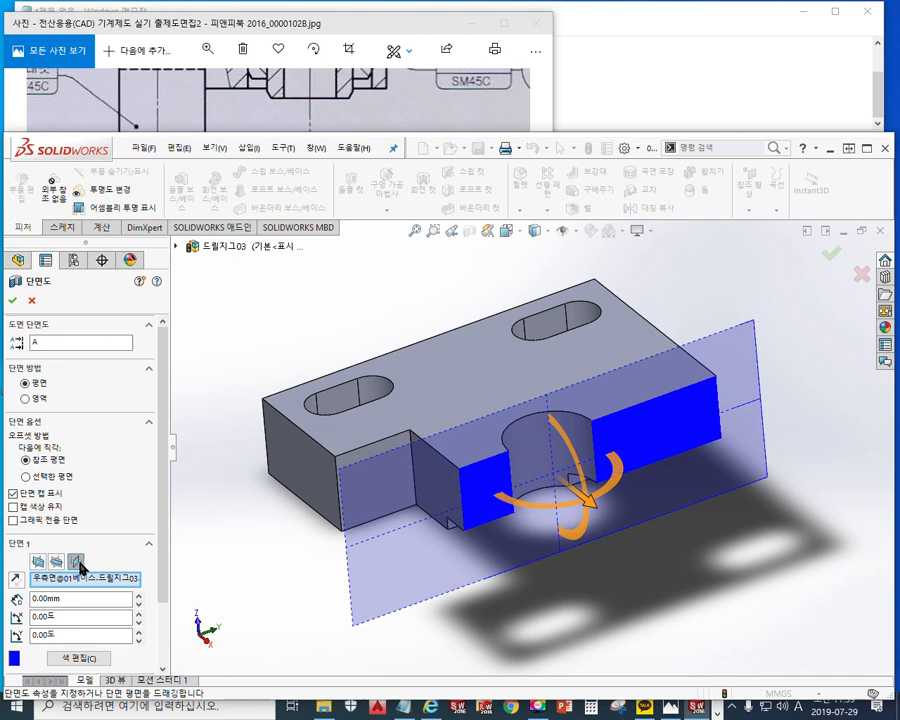
{"action": "key", "text": "F9"}
{"action": "mouse_move", "coordinate": [96, 574]}
{"action": "left_mouse_down"}
{"action": "mouse_move", "coordinate": [68, 564]}
{"action": "mouse_move", "coordinate": [96, 585]}
{"action": "left_mouse_up"}
{"action": "left_click_drag", "start_coordinate": [117, 518], "coordinate": [131, 542]}
{"action": "left_click_drag", "start_coordinate": [123, 544], "coordinate": [124, 568]}
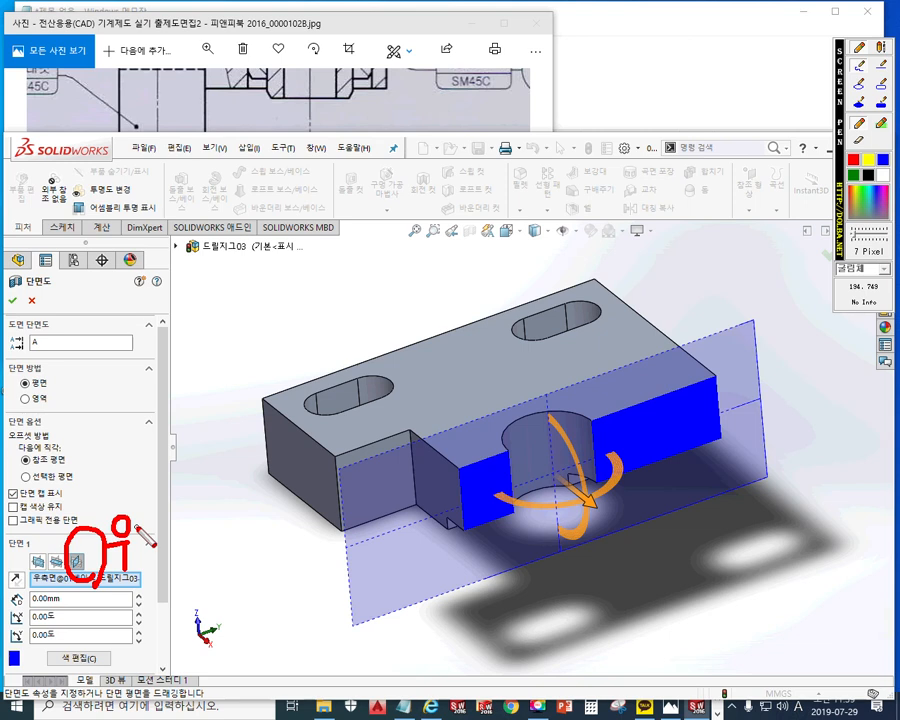
{"action": "key", "text": "Escape"}
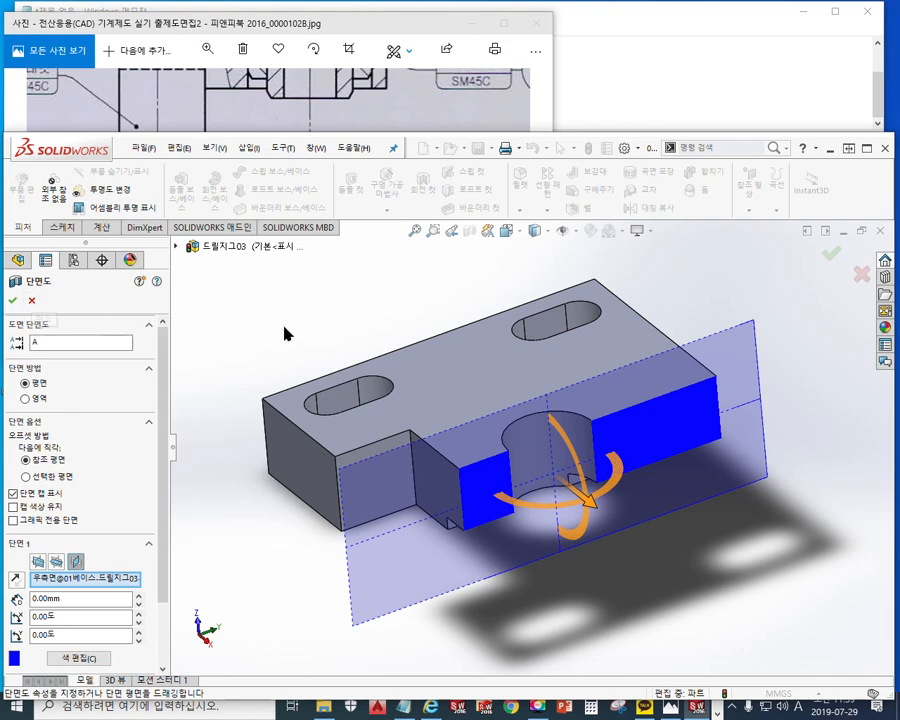
Inspect the section preview from the side, close it, and view the complete plate at an angle.
{"action": "middle_click_drag", "start_coordinate": [501, 559], "coordinate": [464, 478]}
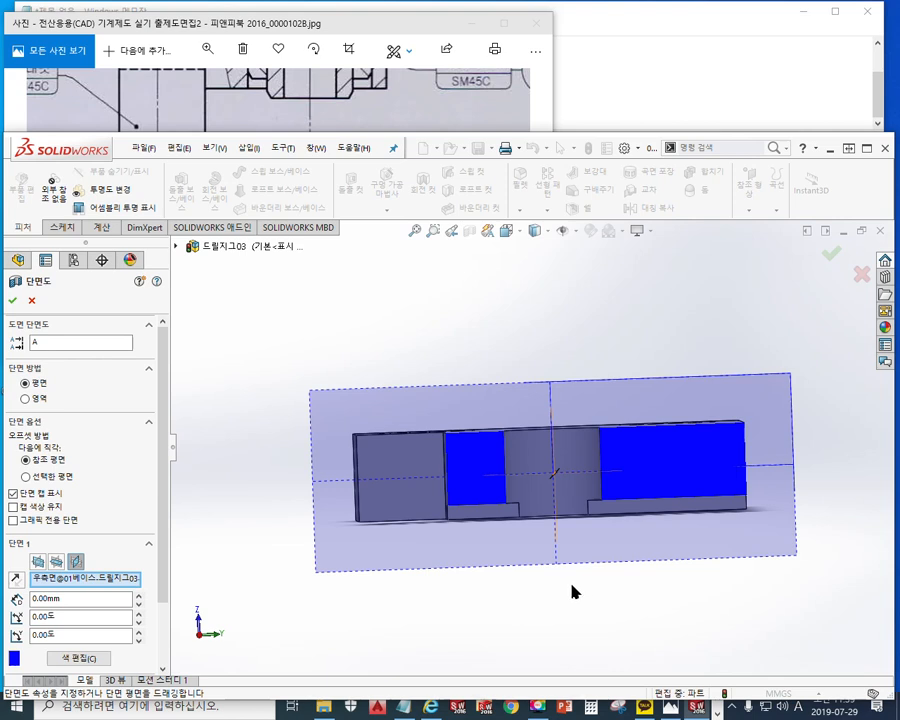
{"action": "left_click", "coordinate": [13, 300]}
{"action": "middle_click_drag", "start_coordinate": [458, 345], "coordinate": [650, 330]}
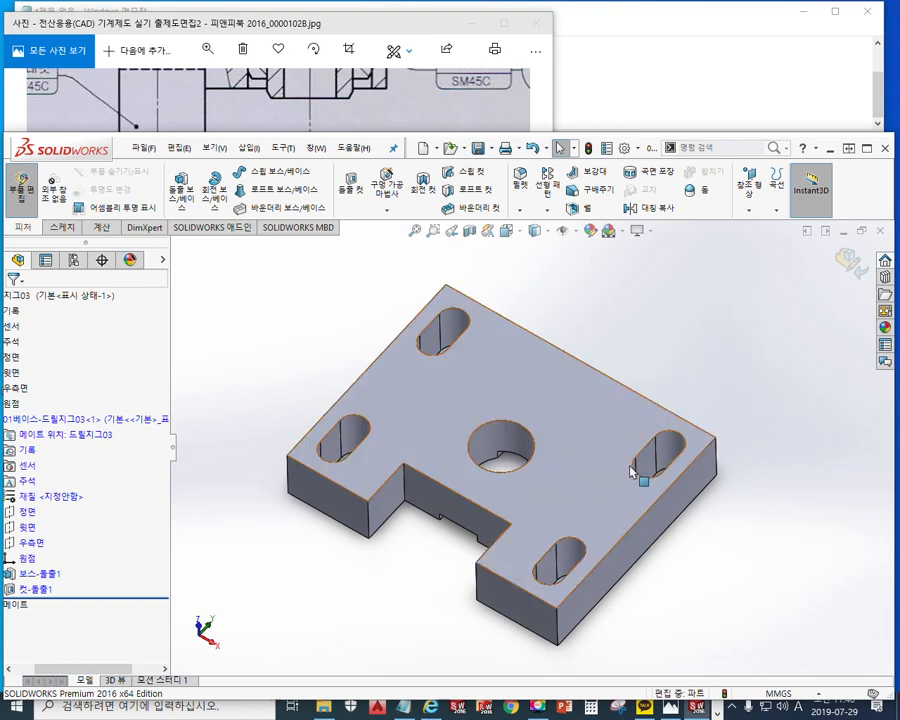
Switch to the reference drawing image and mark the depth of the base's upper recess in red as 5.
{"action": "left_click", "coordinate": [319, 28]}
{"action": "mouse_move", "coordinate": [366, 157]}
{"action": "left_mouse_down"}
{"action": "mouse_move", "coordinate": [375, 240]}
{"action": "mouse_move", "coordinate": [391, 242]}
{"action": "mouse_move", "coordinate": [368, 183]}
{"action": "mouse_move", "coordinate": [357, 225]}
{"action": "mouse_move", "coordinate": [410, 226]}
{"action": "mouse_move", "coordinate": [416, 295]}
{"action": "left_mouse_up"}
{"action": "key", "text": "F2"}
{"action": "left_click_drag", "start_coordinate": [204, 278], "coordinate": [492, 277]}
{"action": "left_click_drag", "start_coordinate": [198, 249], "coordinate": [478, 246]}
{"action": "mouse_move", "coordinate": [410, 262]}
{"action": "left_mouse_down"}
{"action": "mouse_move", "coordinate": [402, 295]}
{"action": "mouse_move", "coordinate": [424, 295]}
{"action": "left_mouse_up"}
{"action": "left_click_drag", "start_coordinate": [400, 241], "coordinate": [417, 242]}
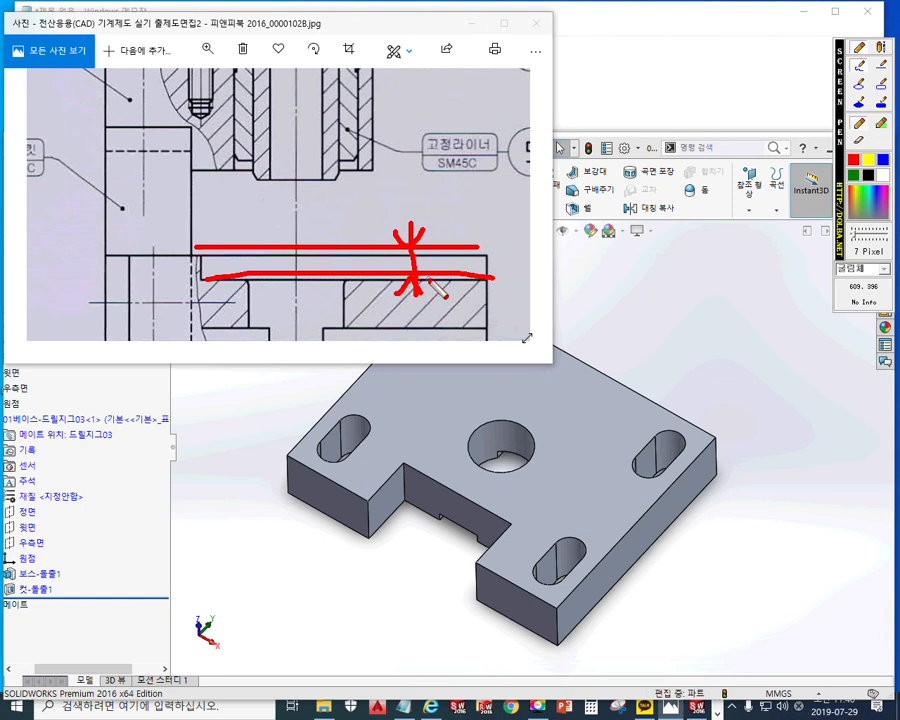
{"action": "left_click_drag", "start_coordinate": [441, 191], "coordinate": [440, 237]}
{"action": "left_click_drag", "start_coordinate": [431, 206], "coordinate": [464, 206]}
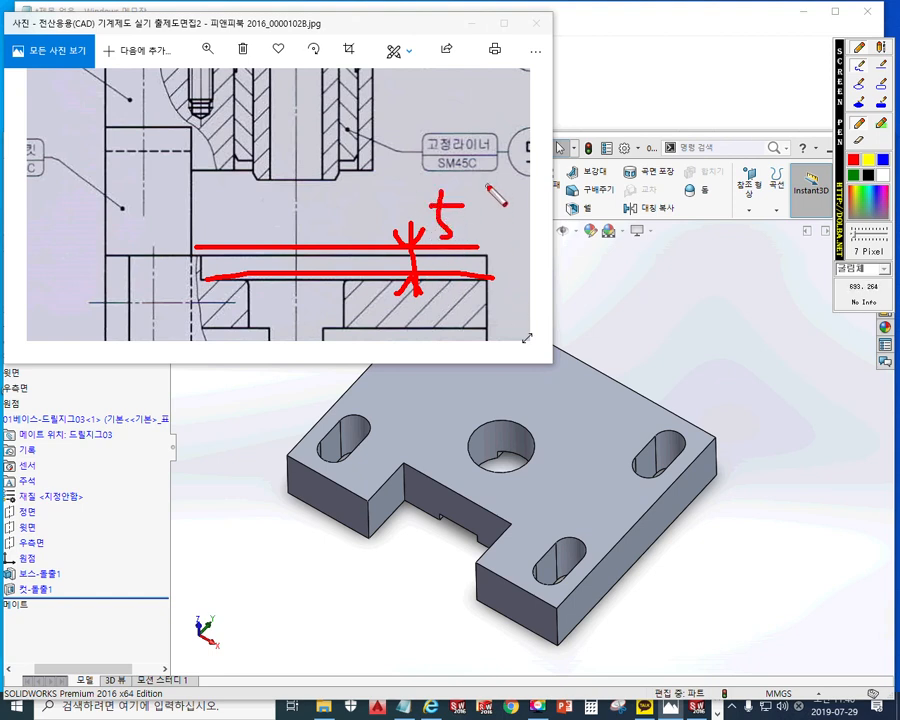
Mark the recess length in blue as 60 on the drawing's front view and clear the annotations.
{"action": "left_click", "coordinate": [883, 162]}
{"action": "left_click_drag", "start_coordinate": [489, 216], "coordinate": [487, 301]}
{"action": "left_click_drag", "start_coordinate": [201, 193], "coordinate": [201, 282]}
{"action": "left_click_drag", "start_coordinate": [205, 213], "coordinate": [487, 210]}
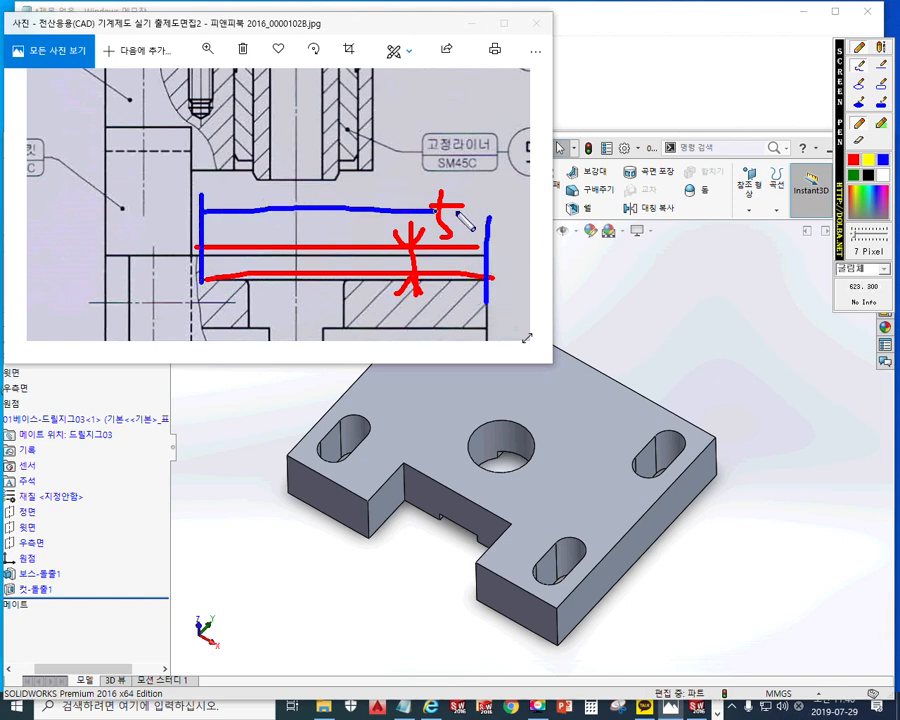
{"action": "left_click_drag", "start_coordinate": [233, 188], "coordinate": [207, 213]}
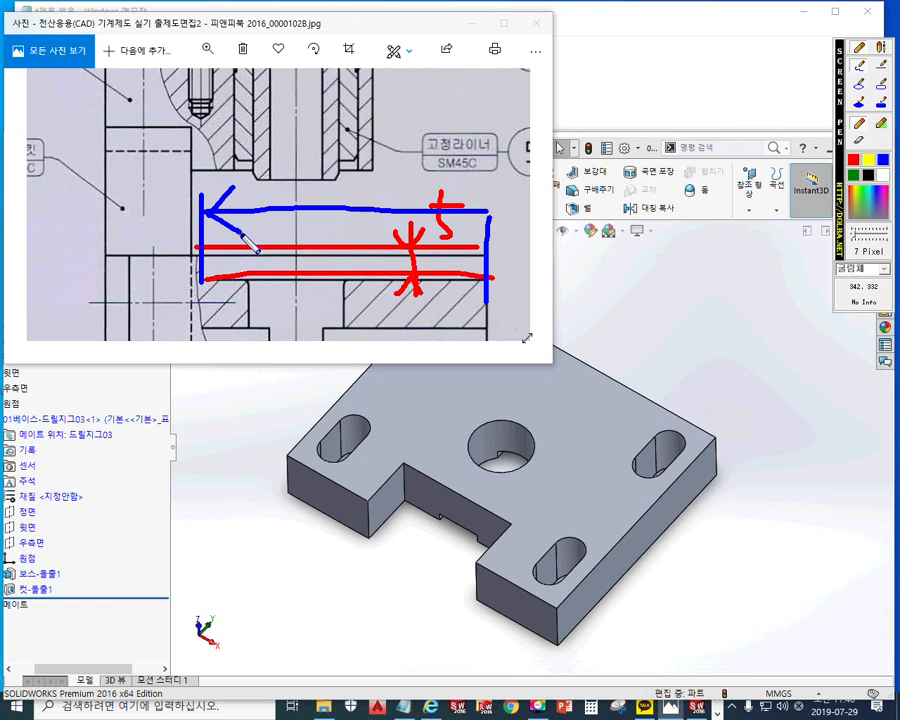
{"action": "mouse_move", "coordinate": [339, 137]}
{"action": "left_mouse_down"}
{"action": "mouse_move", "coordinate": [310, 194]}
{"action": "mouse_move", "coordinate": [320, 178]}
{"action": "mouse_move", "coordinate": [331, 185]}
{"action": "mouse_move", "coordinate": [353, 147]}
{"action": "left_mouse_up"}
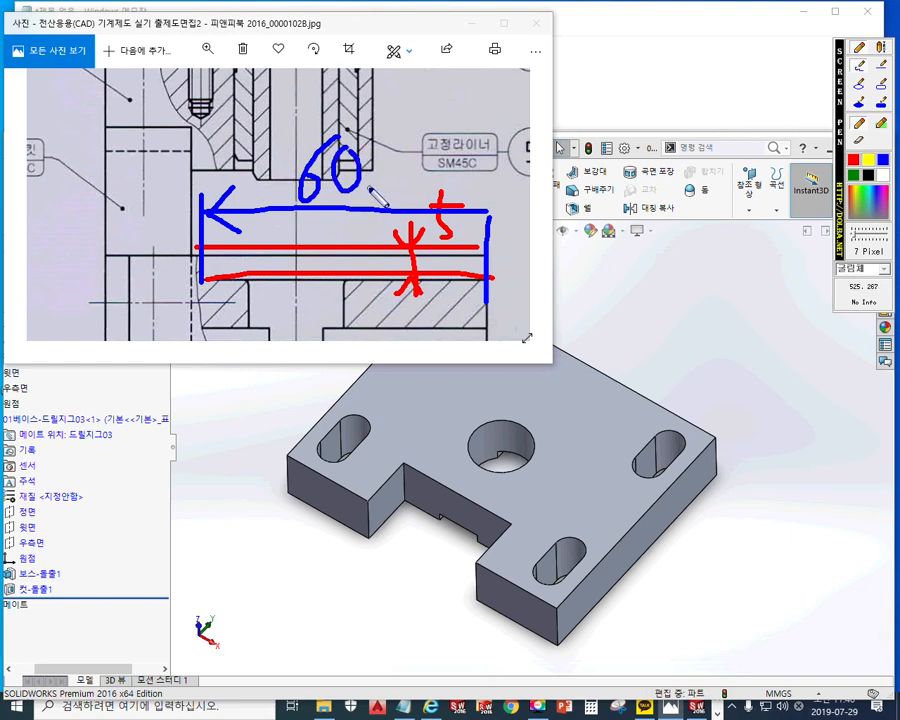
{"action": "key", "text": "Escape"}
Go to the drawing's plan view, trace both long recess edges in blue, and mark the width between them as 26.
{"action": "scroll", "coordinate": [412, 126], "scroll_direction": "up", "scroll_amount": 3}
{"action": "scroll", "coordinate": [418, 147], "scroll_direction": "up", "scroll_amount": 5}
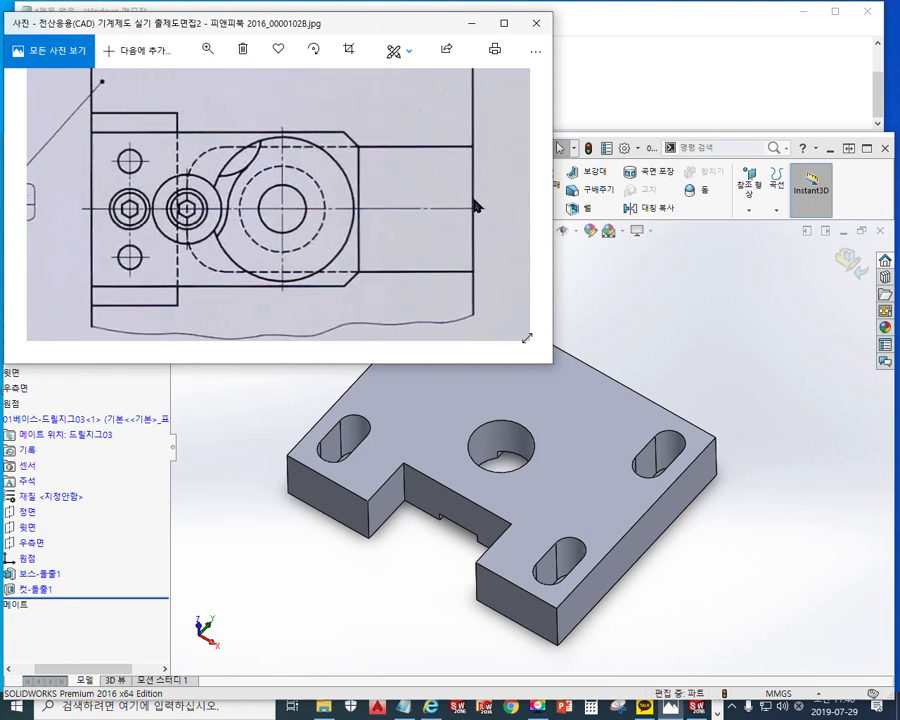
{"action": "key", "text": "F12"}
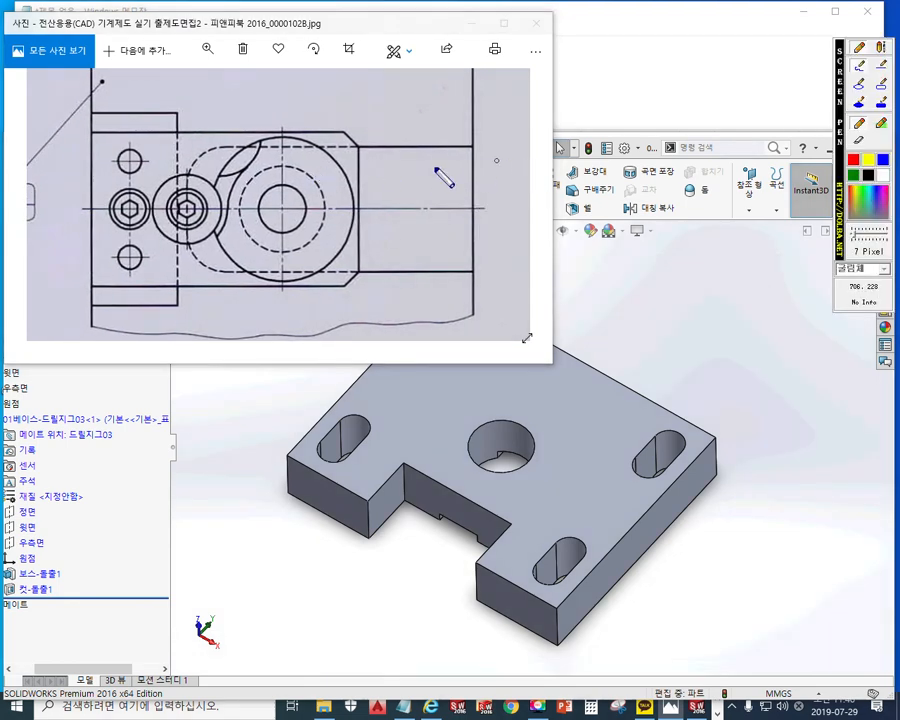
{"action": "left_click_drag", "start_coordinate": [232, 148], "coordinate": [482, 156]}
{"action": "left_click_drag", "start_coordinate": [305, 272], "coordinate": [474, 271]}
{"action": "left_click_drag", "start_coordinate": [224, 273], "coordinate": [352, 268]}
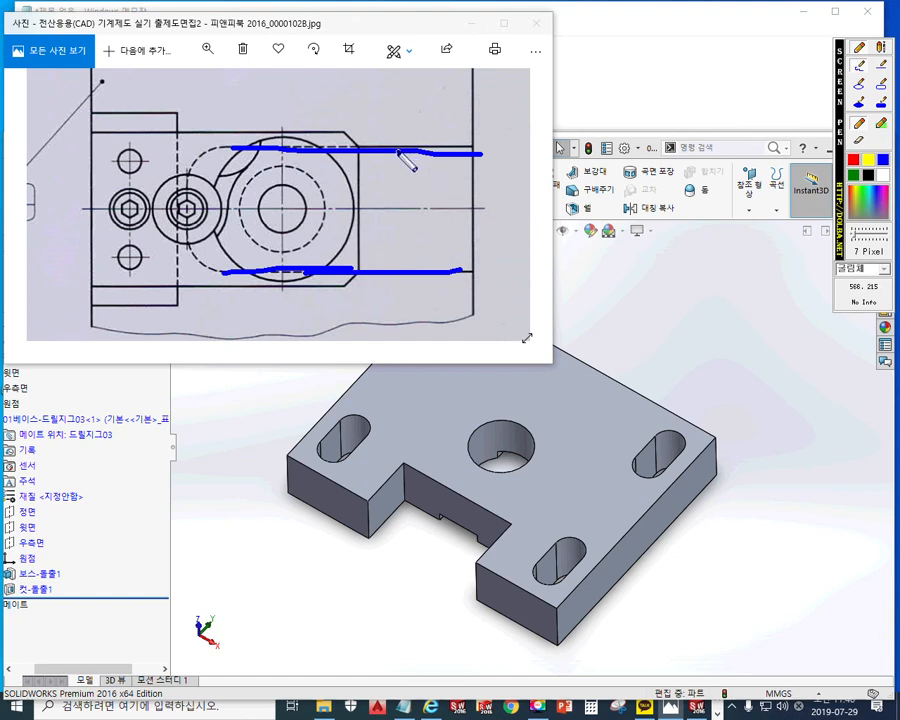
{"action": "mouse_move", "coordinate": [402, 154]}
{"action": "left_mouse_down"}
{"action": "mouse_move", "coordinate": [400, 270]}
{"action": "mouse_move", "coordinate": [411, 250]}
{"action": "left_mouse_up"}
{"action": "left_click_drag", "start_coordinate": [391, 175], "coordinate": [401, 155]}
{"action": "left_click_drag", "start_coordinate": [401, 155], "coordinate": [411, 172]}
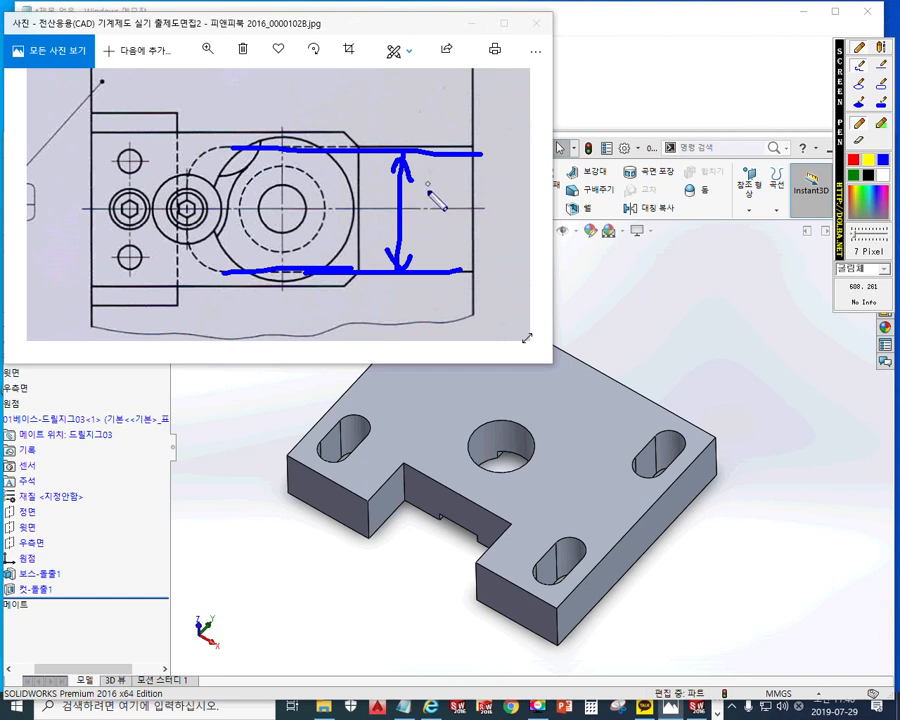
{"action": "mouse_move", "coordinate": [422, 198]}
{"action": "left_mouse_down"}
{"action": "mouse_move", "coordinate": [443, 227]}
{"action": "mouse_move", "coordinate": [440, 214]}
{"action": "left_mouse_up"}
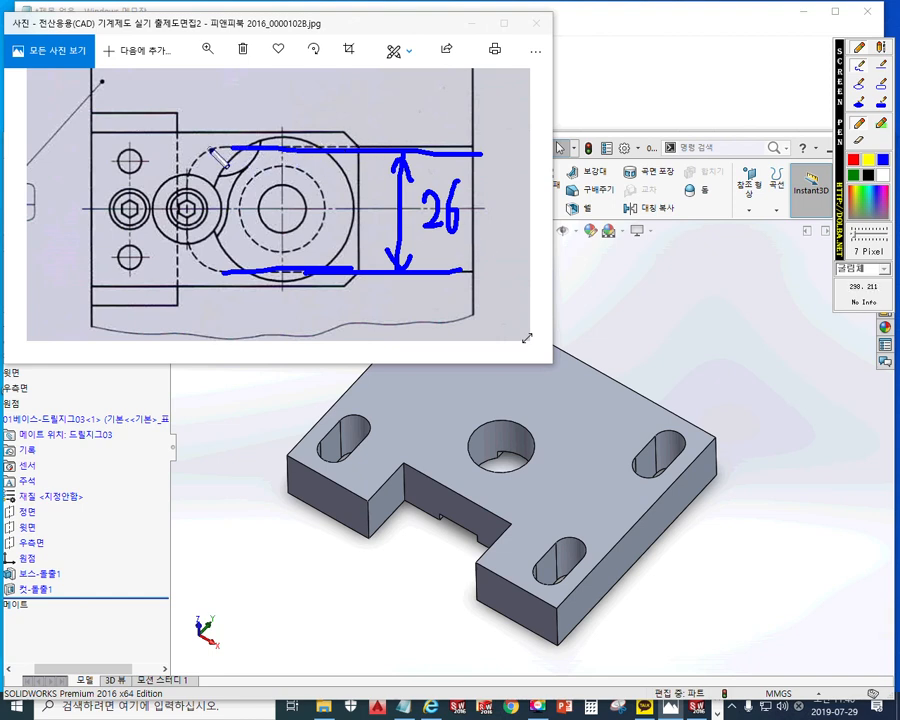
Trace the recess's closed end in blue and mark its length to the base's outer edge in red as 60.
{"action": "left_click_drag", "start_coordinate": [214, 152], "coordinate": [190, 176]}
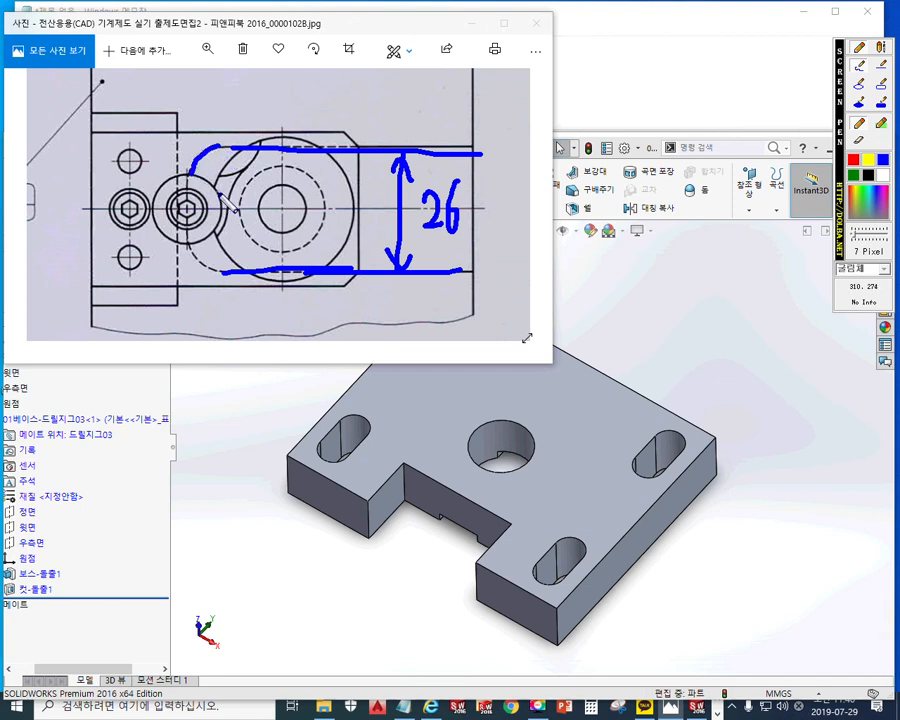
{"action": "left_click_drag", "start_coordinate": [187, 180], "coordinate": [186, 244]}
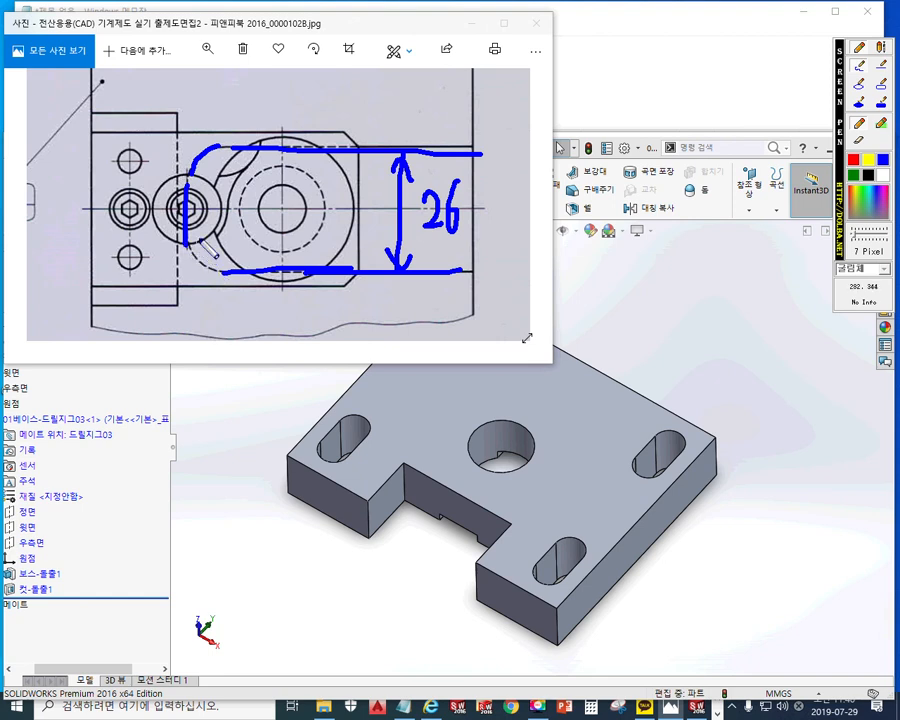
{"action": "left_click", "coordinate": [853, 160]}
{"action": "mouse_move", "coordinate": [185, 208]}
{"action": "left_mouse_down"}
{"action": "mouse_move", "coordinate": [188, 88]}
{"action": "mouse_move", "coordinate": [468, 92]}
{"action": "left_mouse_up"}
{"action": "mouse_move", "coordinate": [204, 70]}
{"action": "left_mouse_down"}
{"action": "mouse_move", "coordinate": [192, 97]}
{"action": "mouse_move", "coordinate": [205, 108]}
{"action": "left_mouse_up"}
{"action": "left_click_drag", "start_coordinate": [456, 76], "coordinate": [467, 93]}
{"action": "left_click_drag", "start_coordinate": [467, 93], "coordinate": [455, 106]}
{"action": "mouse_move", "coordinate": [306, 31]}
{"action": "left_mouse_down"}
{"action": "mouse_move", "coordinate": [298, 54]}
{"action": "mouse_move", "coordinate": [334, 48]}
{"action": "left_mouse_up"}
{"action": "left_click", "coordinate": [323, 63]}
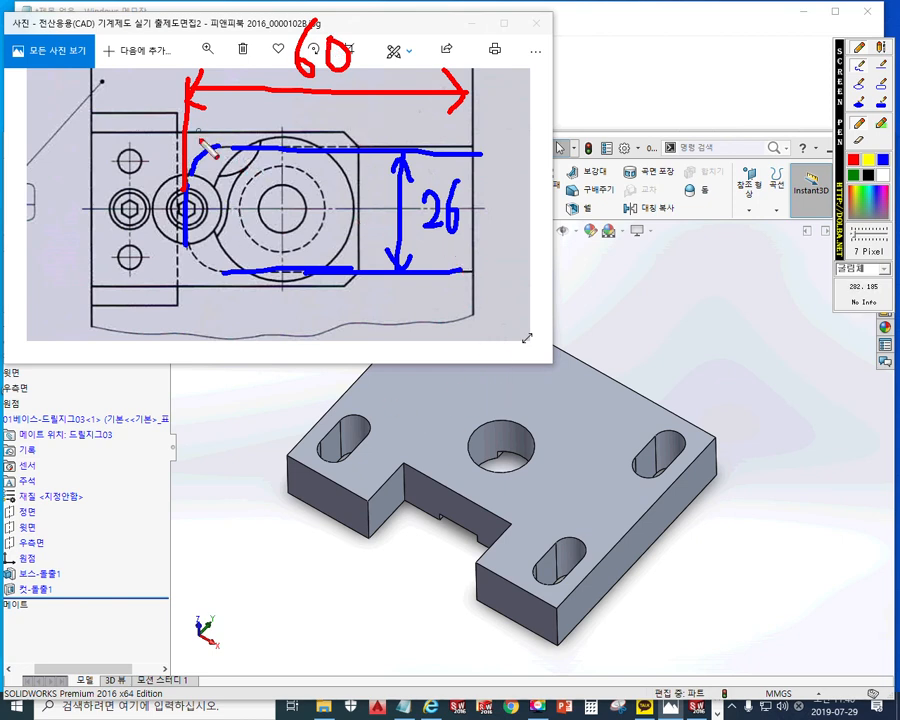
Point out the recess's rounded corner with a red arrow, draw strokes over the plate, clear the marks, and enlarge the corner.
{"action": "left_click_drag", "start_coordinate": [133, 122], "coordinate": [190, 153]}
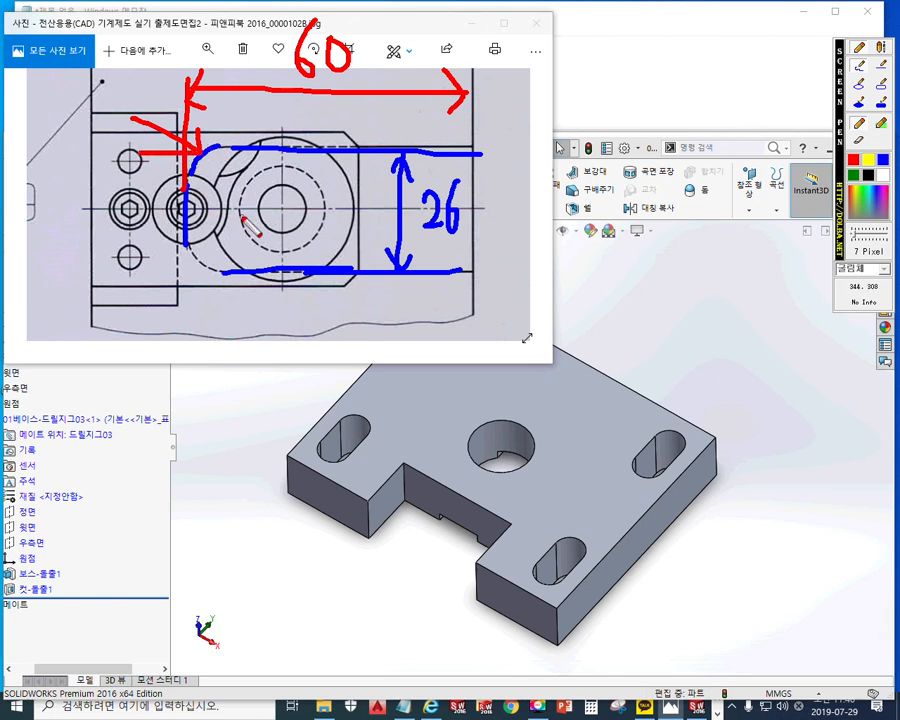
{"action": "left_click_drag", "start_coordinate": [416, 385], "coordinate": [425, 467]}
{"action": "left_click_drag", "start_coordinate": [464, 405], "coordinate": [466, 462]}
{"action": "left_click_drag", "start_coordinate": [530, 387], "coordinate": [547, 462]}
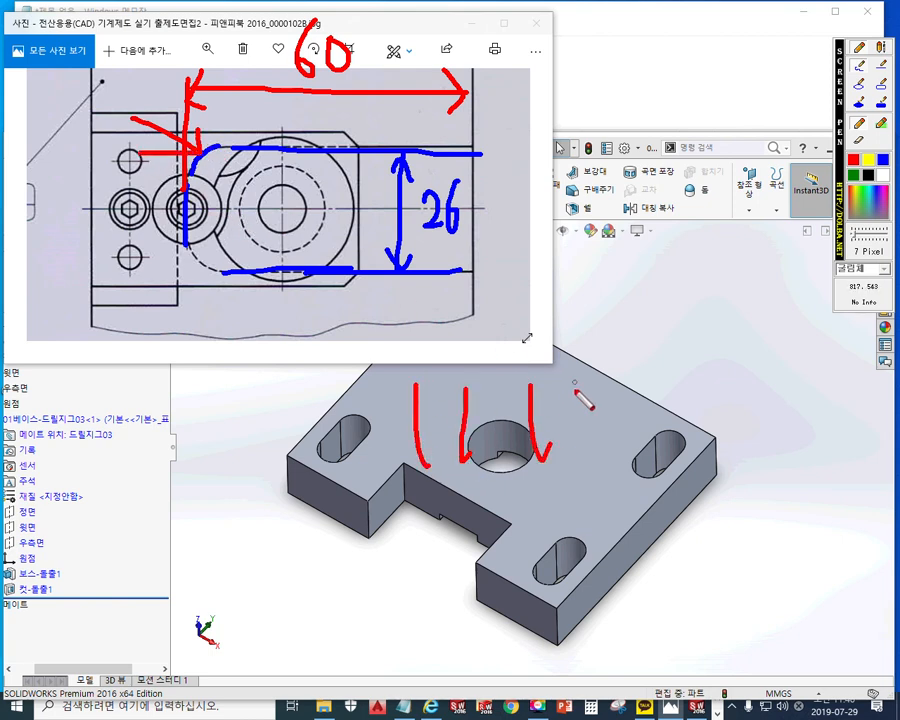
{"action": "left_click_drag", "start_coordinate": [575, 390], "coordinate": [580, 470]}
{"action": "left_click_drag", "start_coordinate": [618, 396], "coordinate": [647, 477]}
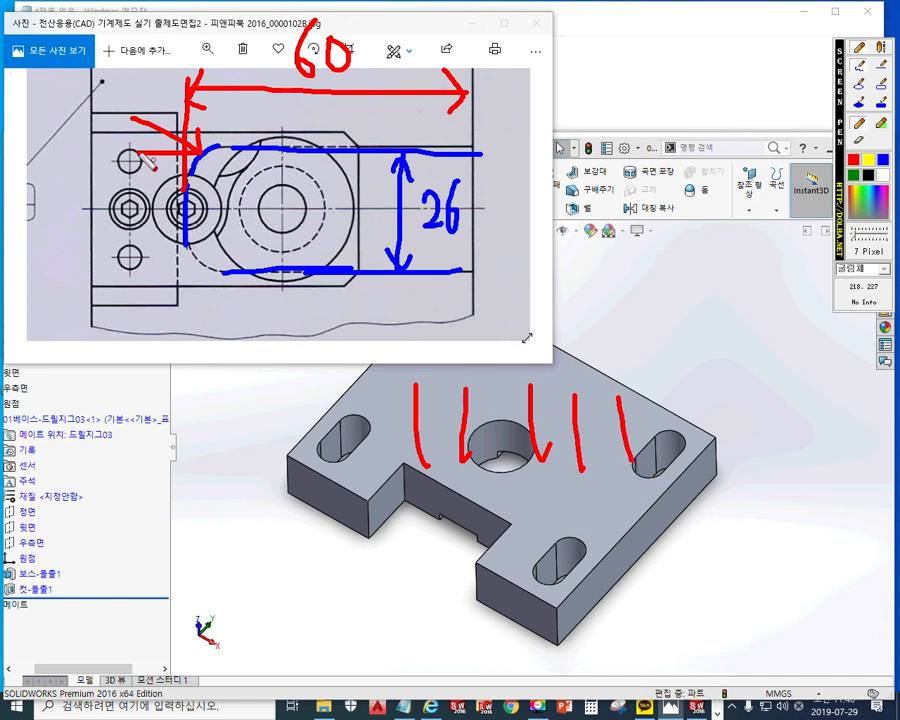
{"action": "key", "text": "Escape"}
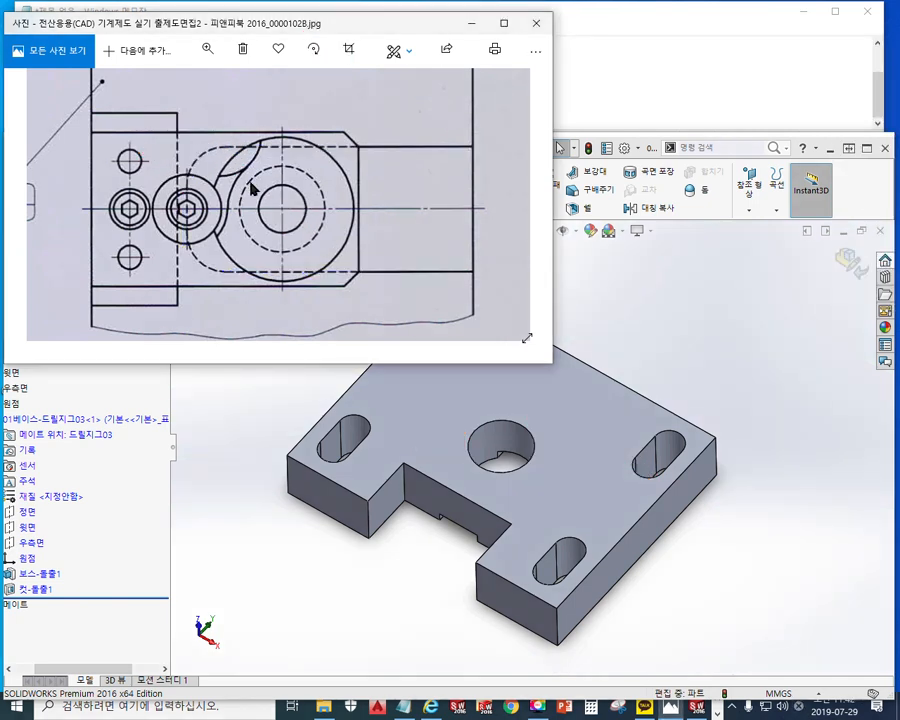
{"action": "scroll", "coordinate": [249, 188], "scroll_direction": "up", "scroll_amount": 5}
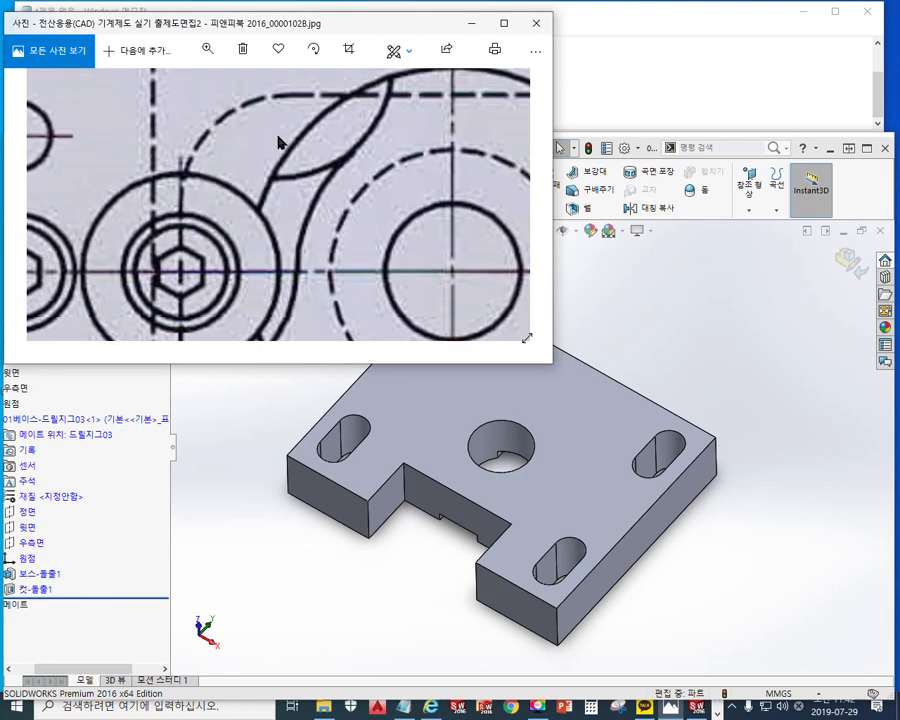
Trace the recess's straight dashed edge in red, mark the rounded corner's horizontal extent with a double-headed arrow, and clear the marks.
{"action": "scroll", "coordinate": [237, 190], "scroll_direction": "up", "scroll_amount": 3}
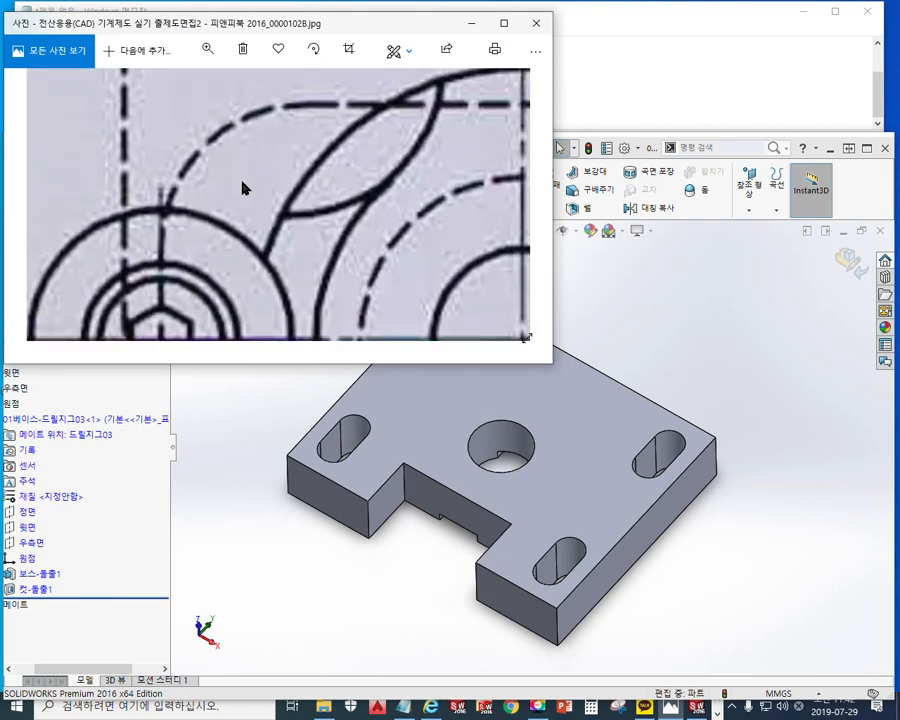
{"action": "key", "text": "F12"}
{"action": "left_click_drag", "start_coordinate": [350, 120], "coordinate": [468, 125]}
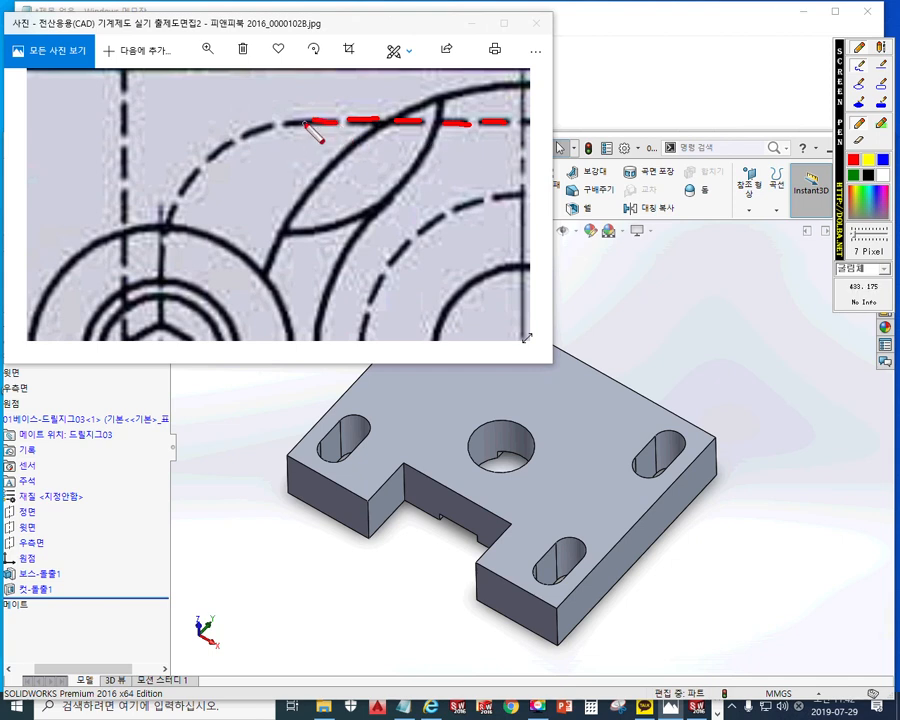
{"action": "left_click_drag", "start_coordinate": [312, 123], "coordinate": [285, 124]}
{"action": "left_click_drag", "start_coordinate": [311, 100], "coordinate": [315, 174]}
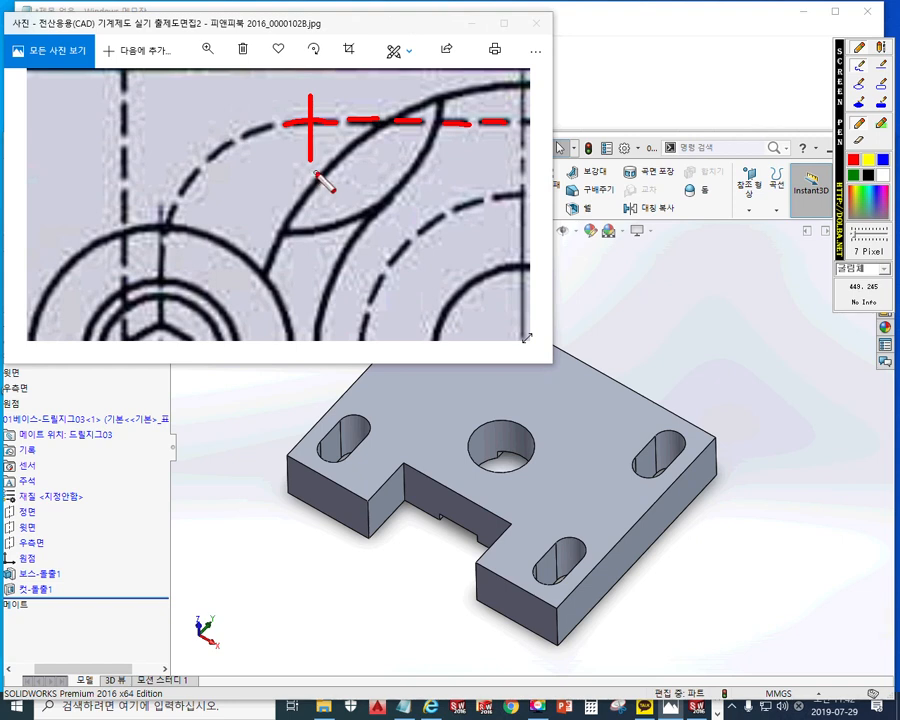
{"action": "left_click_drag", "start_coordinate": [155, 100], "coordinate": [155, 245]}
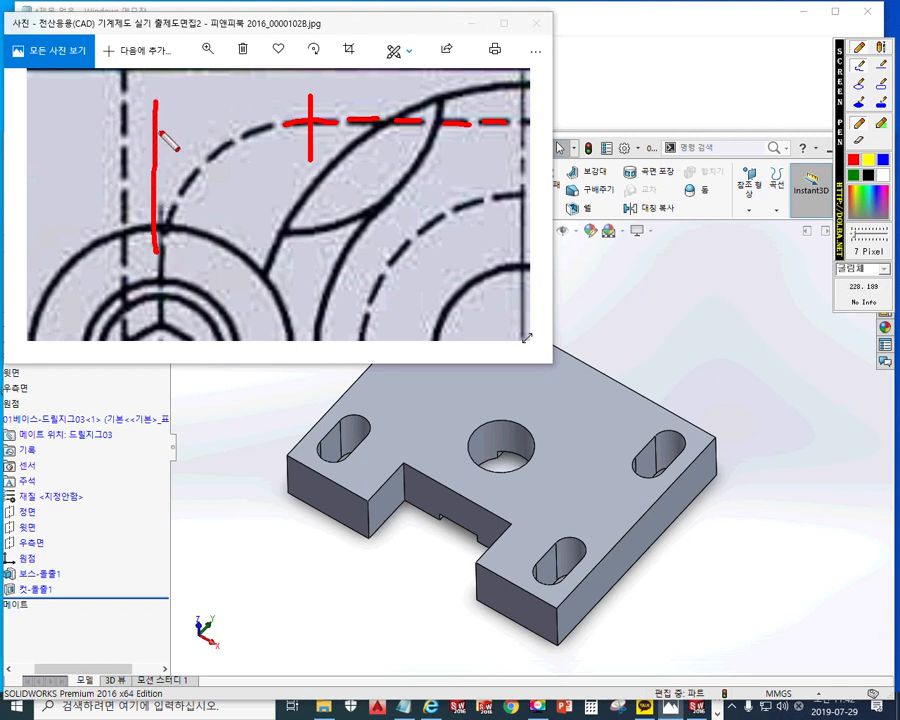
{"action": "mouse_move", "coordinate": [160, 122]}
{"action": "left_mouse_down"}
{"action": "mouse_move", "coordinate": [297, 113]}
{"action": "mouse_move", "coordinate": [258, 124]}
{"action": "left_mouse_up"}
{"action": "left_click_drag", "start_coordinate": [182, 92], "coordinate": [185, 134]}
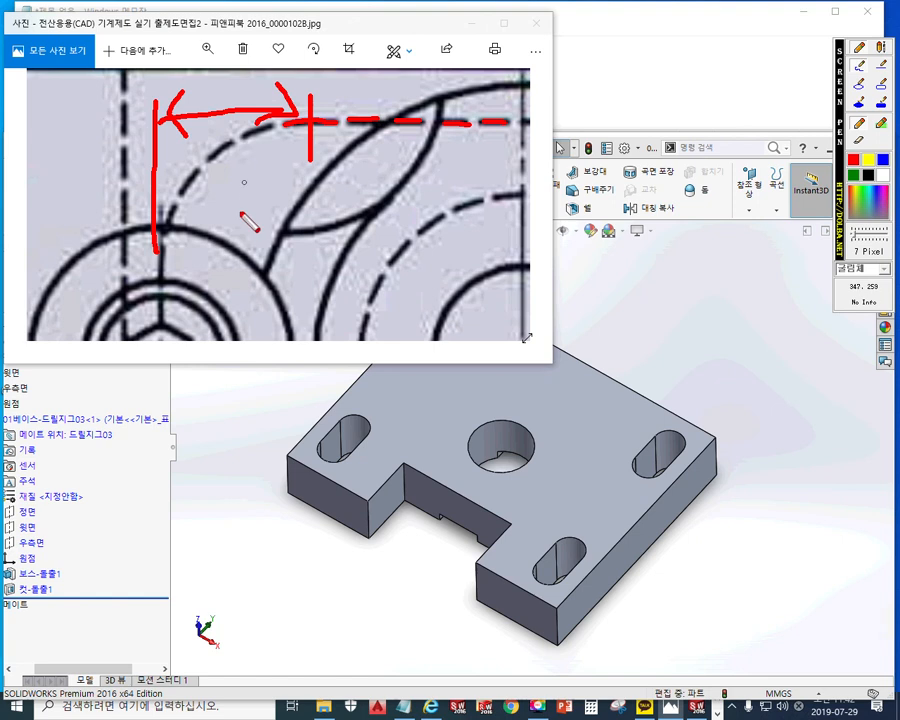
{"action": "key", "text": "Escape"}
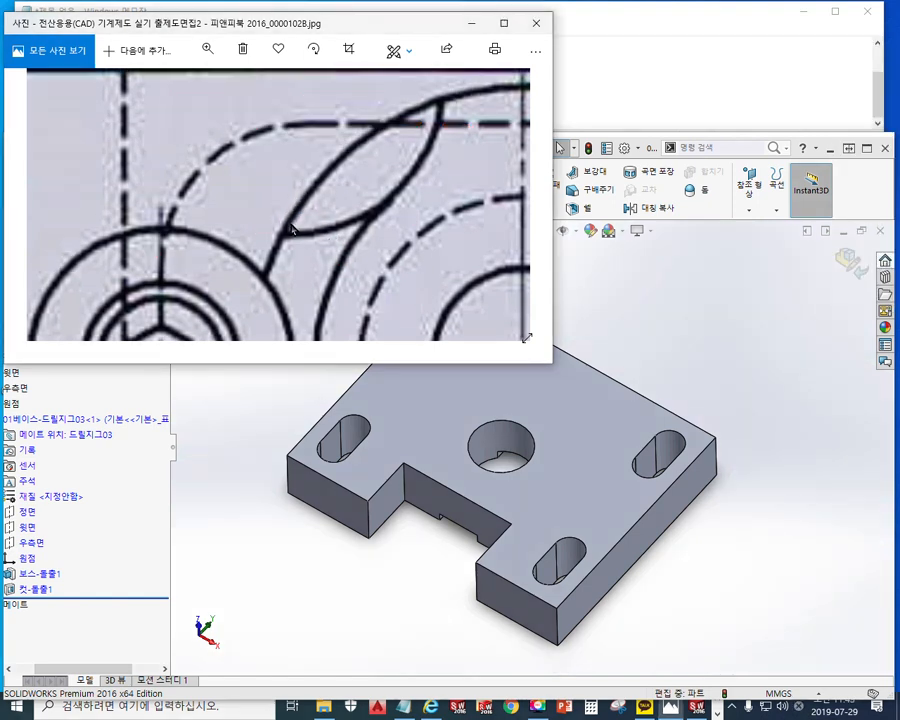
Point at the recess's corner arc with a red arrow and a handwritten label, and clear the marks.
{"action": "key", "text": "F12"}
{"action": "mouse_move", "coordinate": [152, 98]}
{"action": "left_mouse_down"}
{"action": "mouse_move", "coordinate": [197, 147]}
{"action": "mouse_move", "coordinate": [170, 161]}
{"action": "left_mouse_up"}
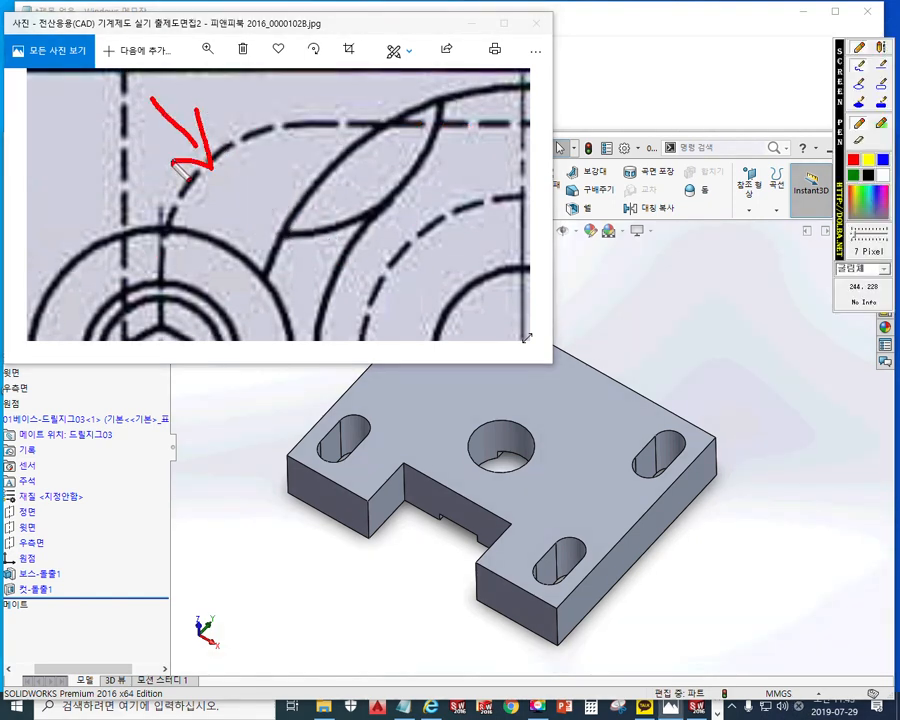
{"action": "left_click_drag", "start_coordinate": [86, 97], "coordinate": [95, 100]}
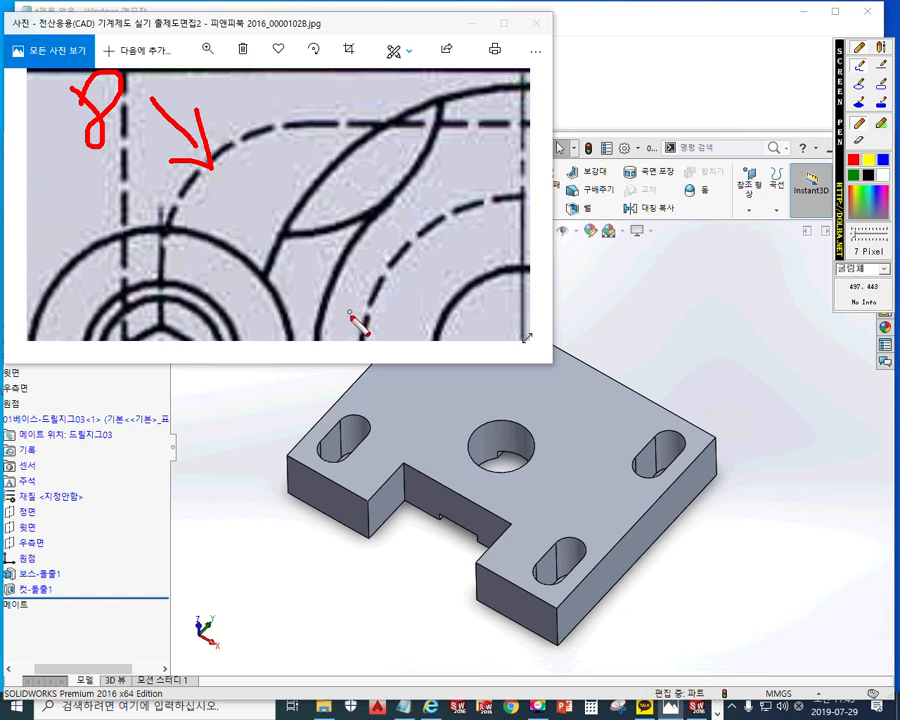
{"action": "mouse_move", "coordinate": [552, 337]}
{"action": "left_mouse_down"}
{"action": "mouse_move", "coordinate": [453, 417]}
{"action": "mouse_move", "coordinate": [450, 478]}
{"action": "mouse_move", "coordinate": [478, 494]}
{"action": "mouse_move", "coordinate": [530, 492]}
{"action": "mouse_move", "coordinate": [621, 383]}
{"action": "left_mouse_up"}
{"action": "key", "text": "Escape"}
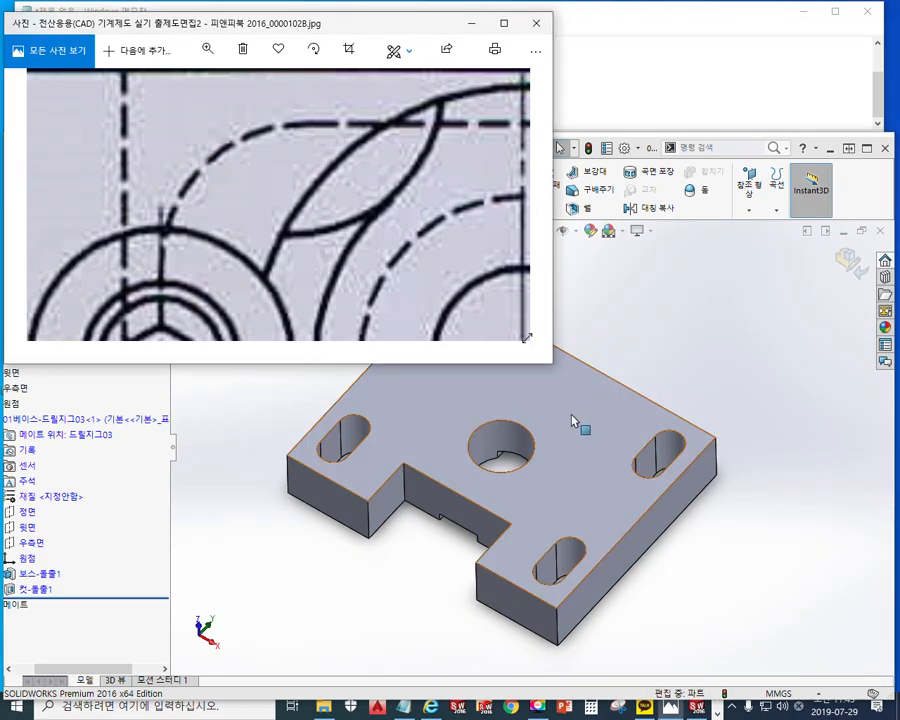
Switch to SOLIDWORKS, outline the recess in red on the plate with a line from its closed end toward the hole, and clear the marks.
{"action": "left_click", "coordinate": [678, 288]}
{"action": "key", "text": "F9"}
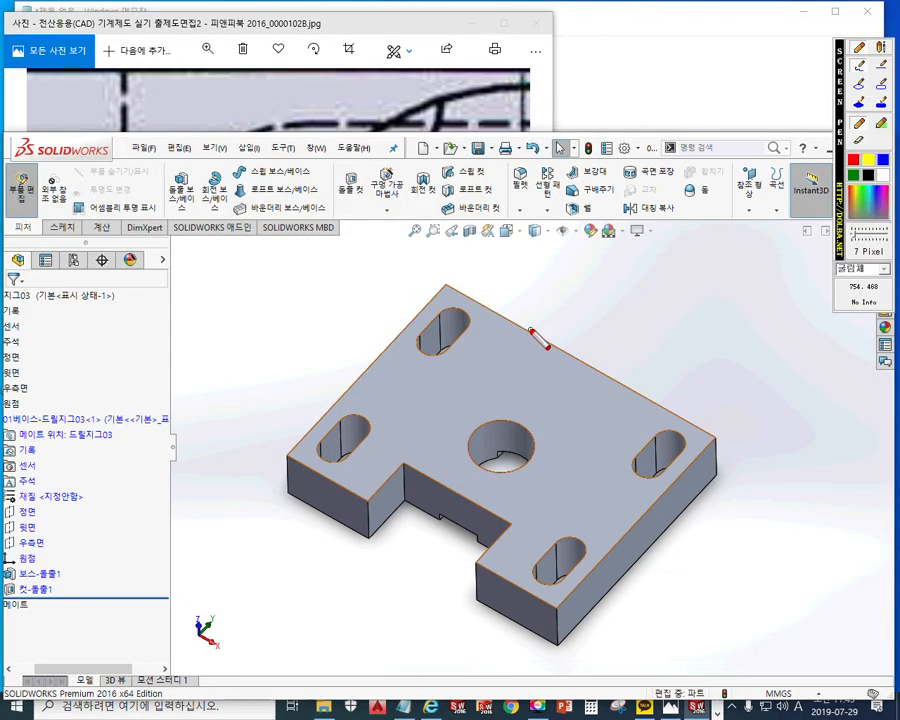
{"action": "mouse_move", "coordinate": [566, 285]}
{"action": "left_mouse_down"}
{"action": "mouse_move", "coordinate": [461, 424]}
{"action": "mouse_move", "coordinate": [459, 480]}
{"action": "mouse_move", "coordinate": [524, 504]}
{"action": "mouse_move", "coordinate": [640, 350]}
{"action": "mouse_move", "coordinate": [569, 288]}
{"action": "left_mouse_up"}
{"action": "mouse_move", "coordinate": [592, 452]}
{"action": "left_mouse_down"}
{"action": "mouse_move", "coordinate": [609, 518]}
{"action": "mouse_move", "coordinate": [667, 512]}
{"action": "left_mouse_up"}
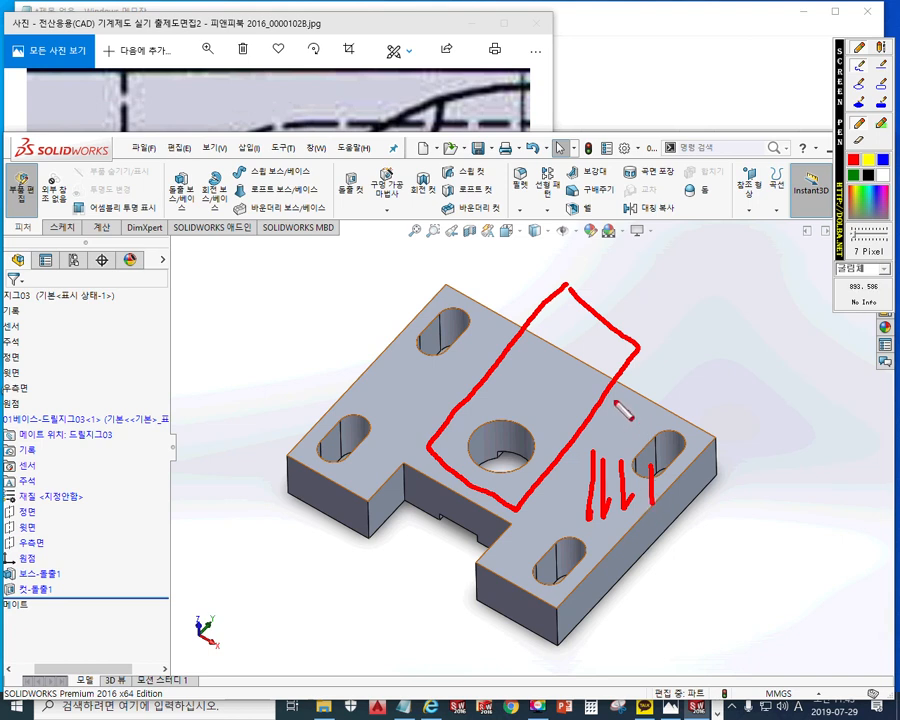
{"action": "left_click", "coordinate": [463, 480]}
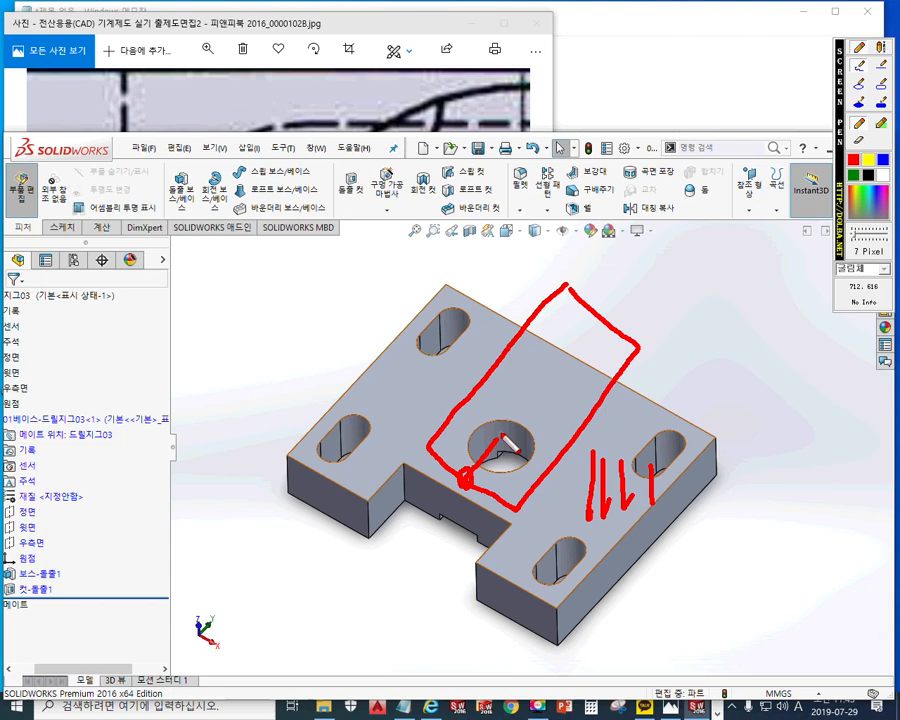
{"action": "key", "text": "Escape"}
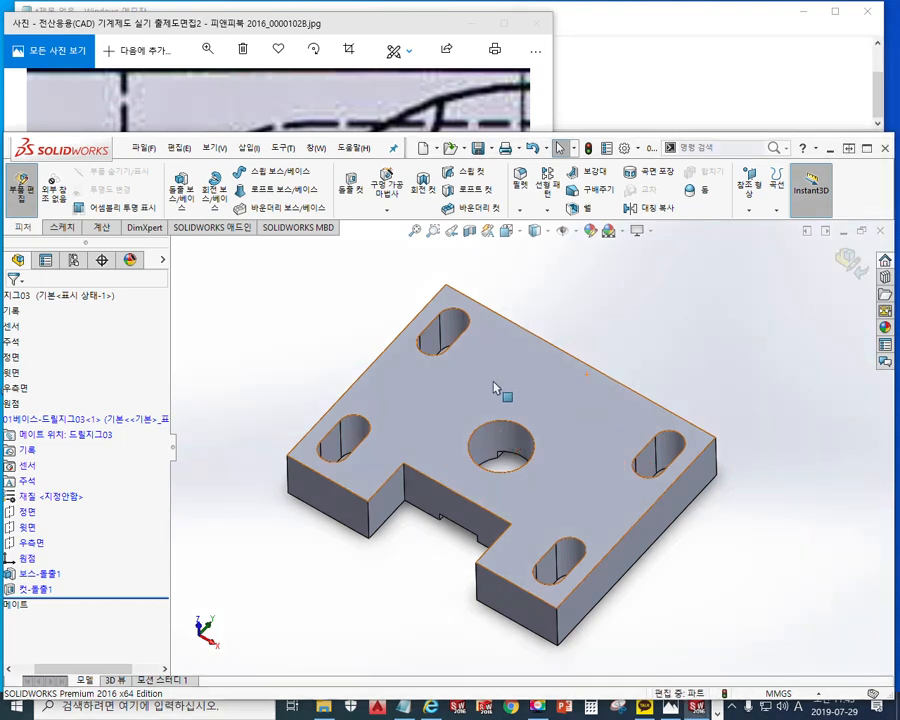
Start a sketch on the base plate's upper face and view it face-on.
{"action": "left_click", "coordinate": [438, 422]}
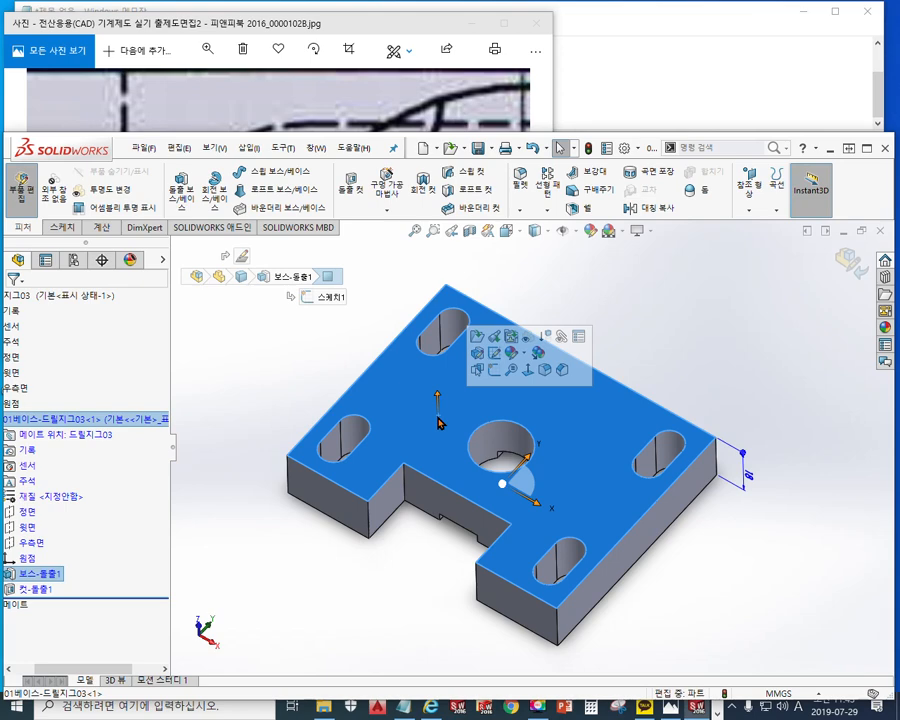
{"action": "left_click", "coordinate": [492, 374]}
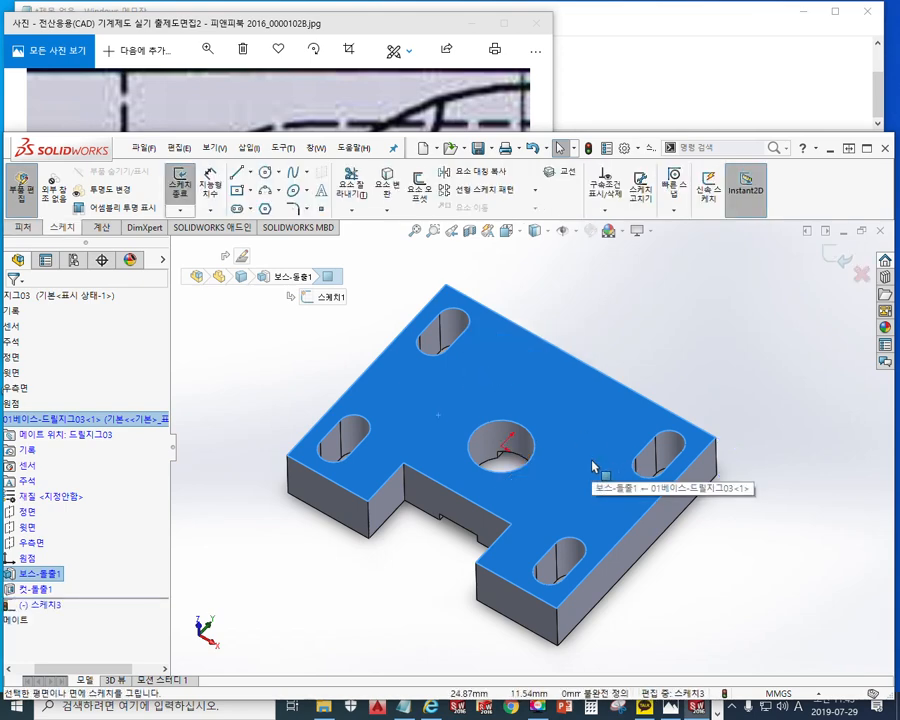
{"action": "key", "text": "ctrl+8"}
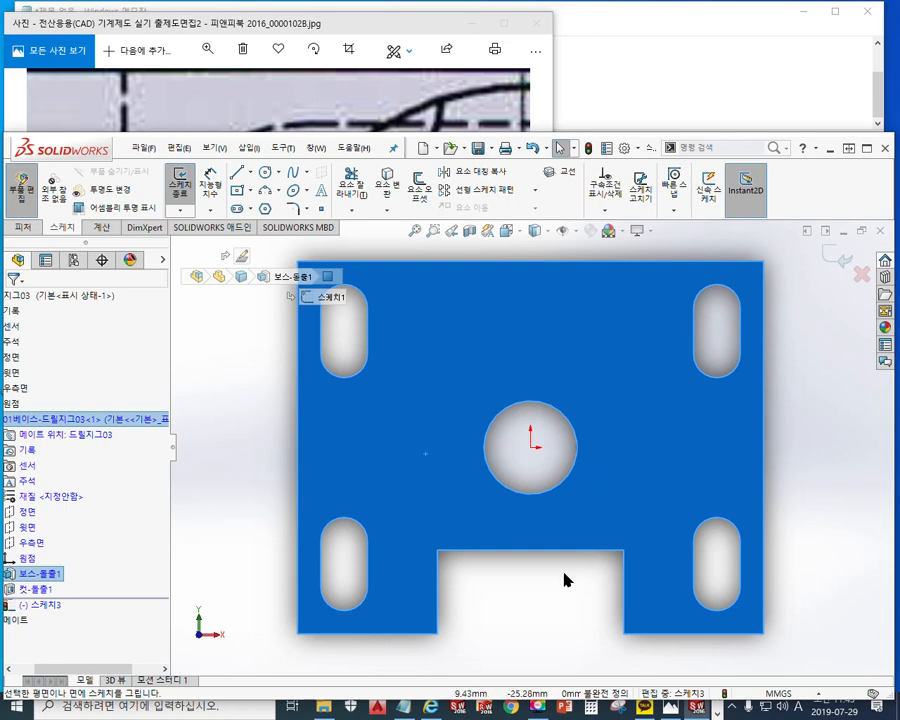
{"action": "left_click", "coordinate": [523, 575]}
{"action": "key", "text": "f"}
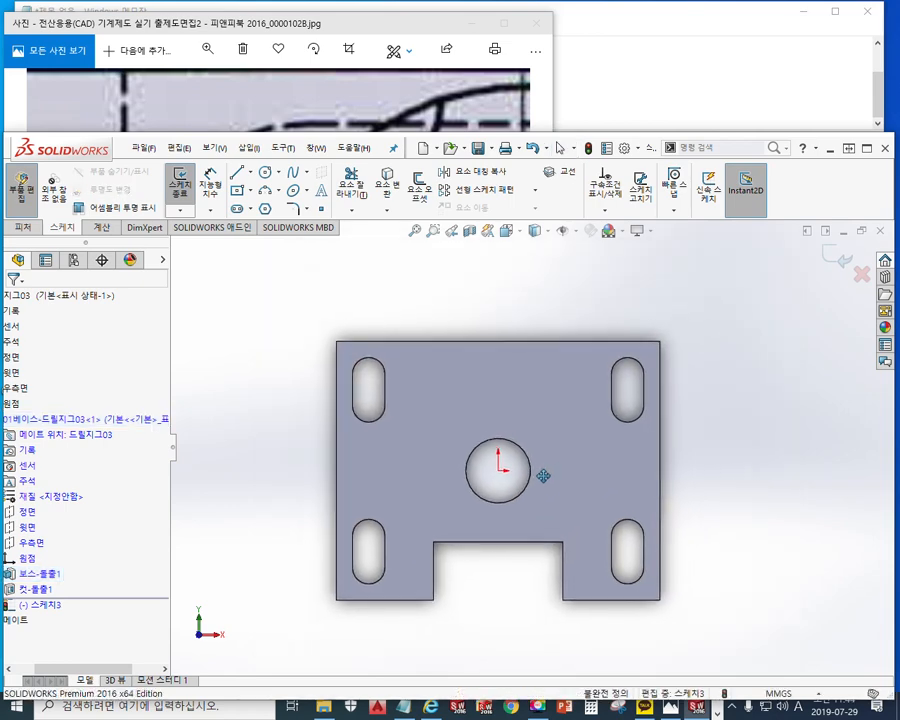
Draw a corner rectangle about 25 mm wide and 74 mm tall from beyond the plate's back edge to just above the front notch.
{"action": "left_click", "coordinate": [237, 189]}
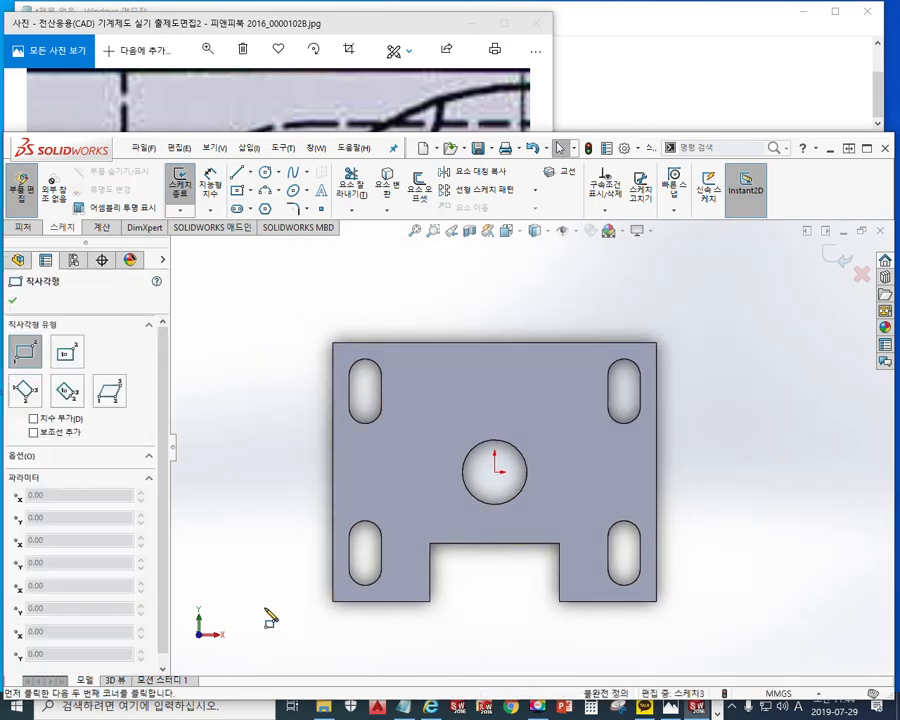
{"action": "left_click", "coordinate": [427, 289]}
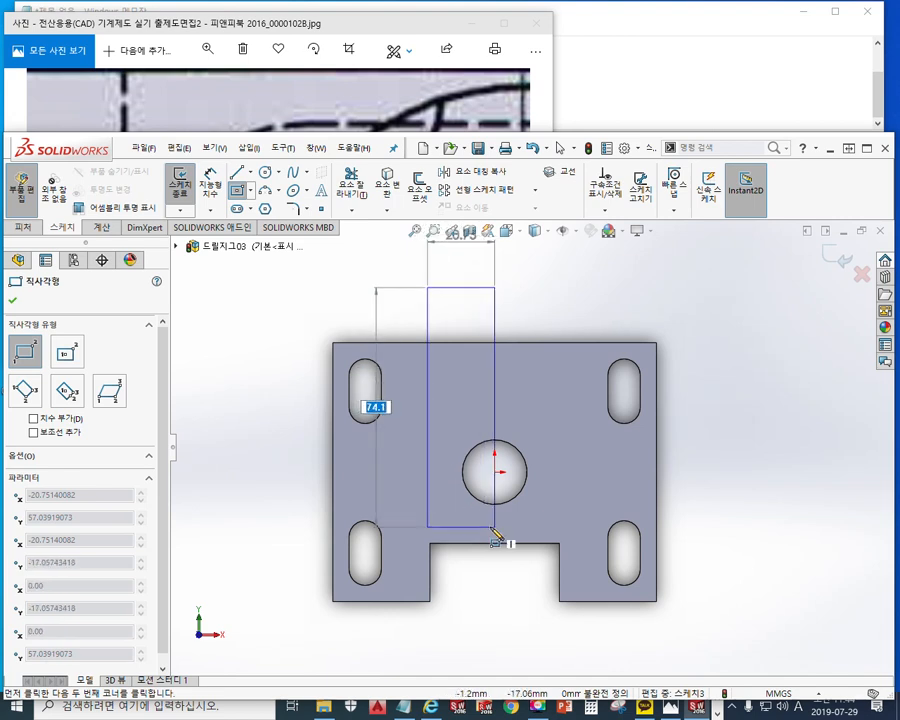
{"action": "left_click", "coordinate": [506, 526]}
{"action": "right_click", "coordinate": [595, 308]}
{"action": "left_click", "coordinate": [660, 315]}
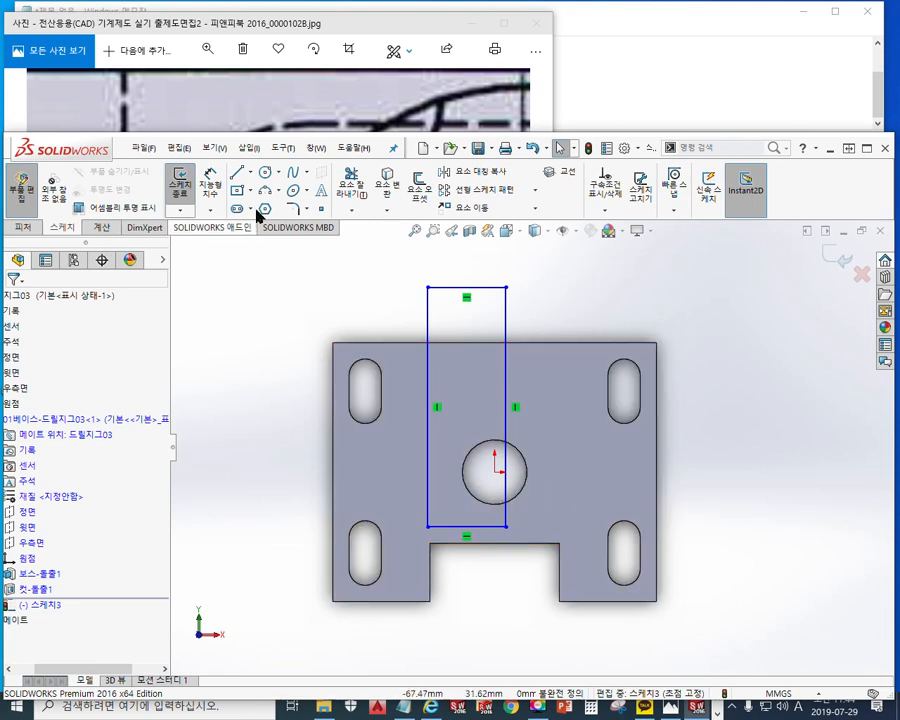
Draw a vertical centerline from the middle of the rectangle's lower edge up to near the hole's centre.
{"action": "left_click", "coordinate": [251, 172]}
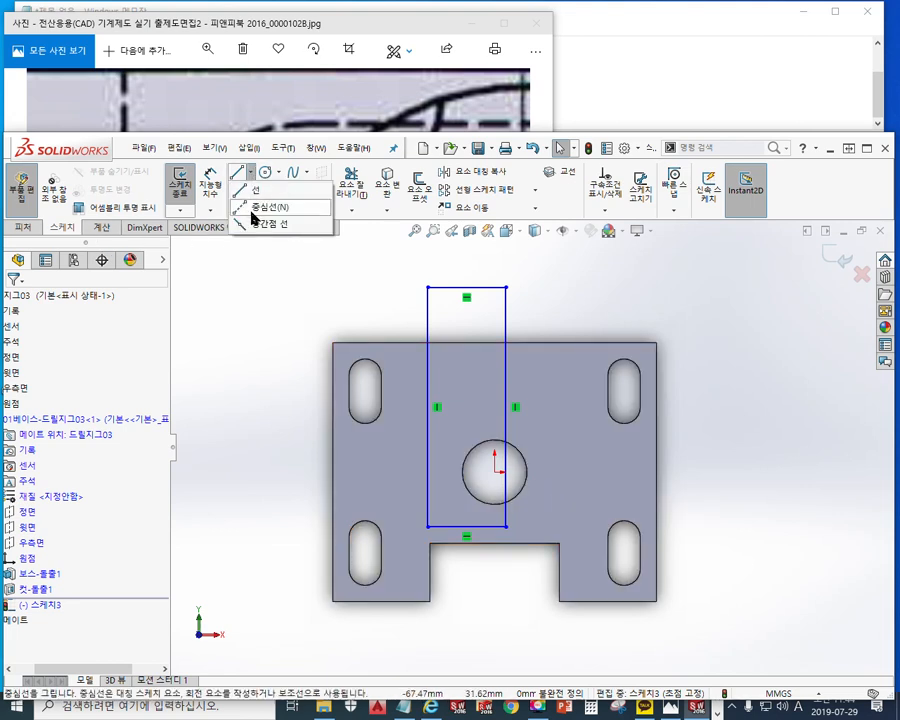
{"action": "left_click", "coordinate": [258, 207]}
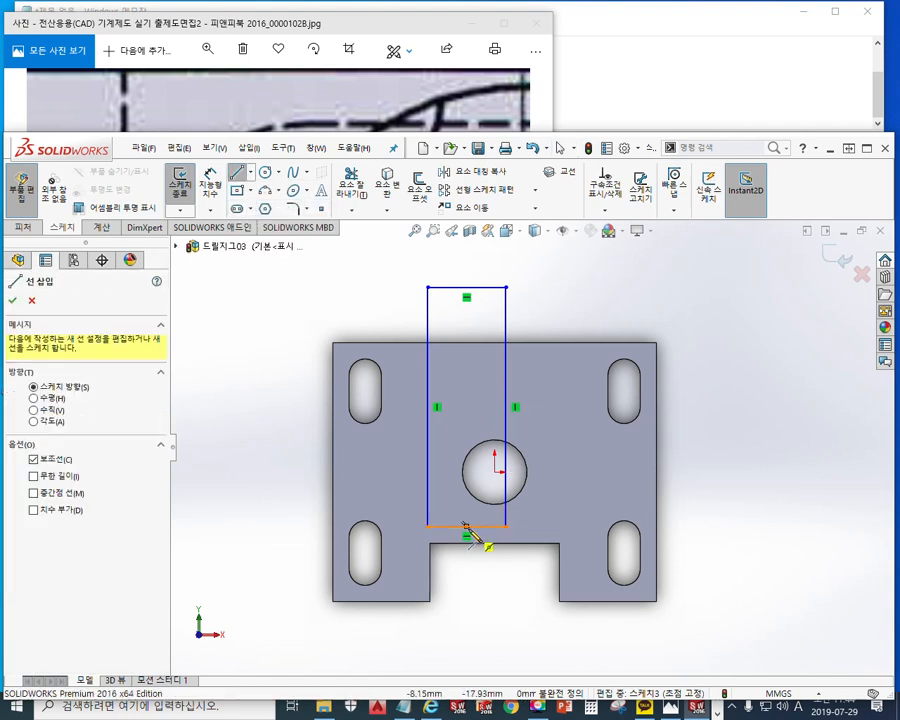
{"action": "scroll", "coordinate": [466, 528], "scroll_direction": "down", "scroll_amount": 4}
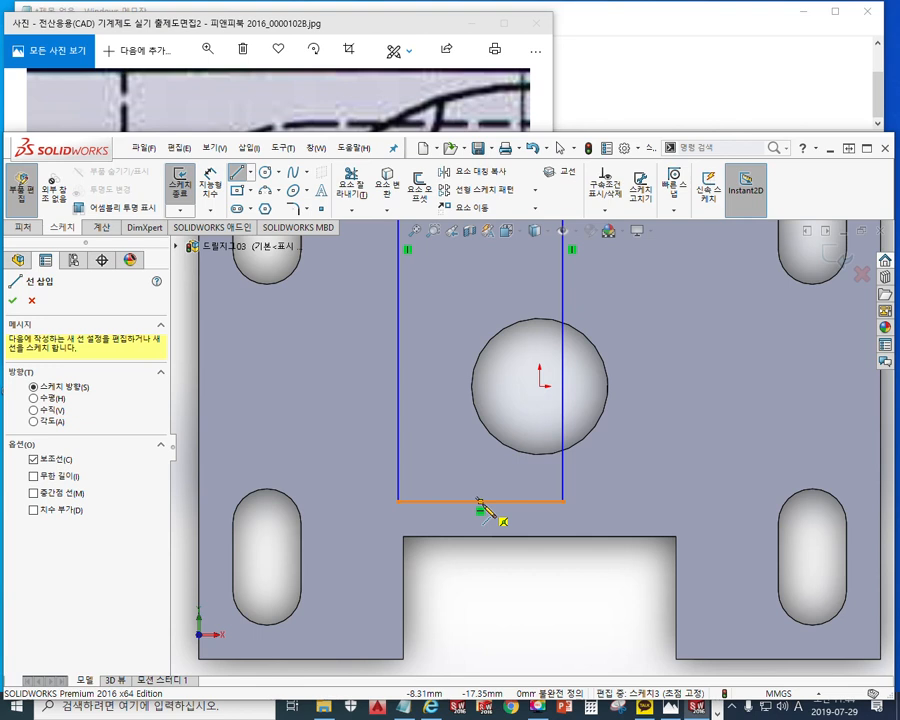
{"action": "left_click", "coordinate": [479, 501]}
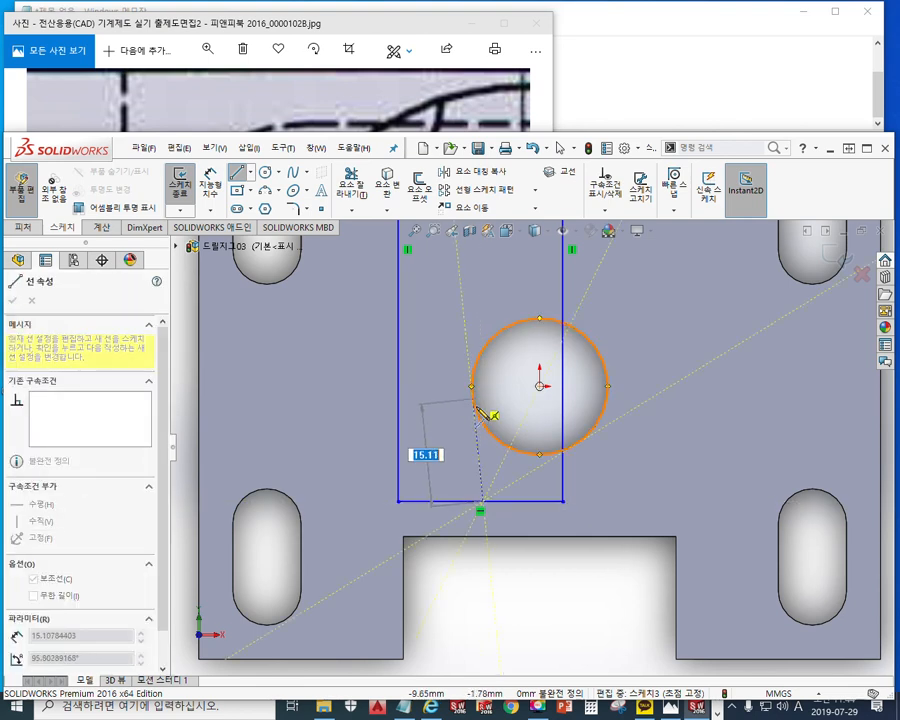
{"action": "right_click", "coordinate": [529, 362]}
{"action": "left_click", "coordinate": [560, 369]}
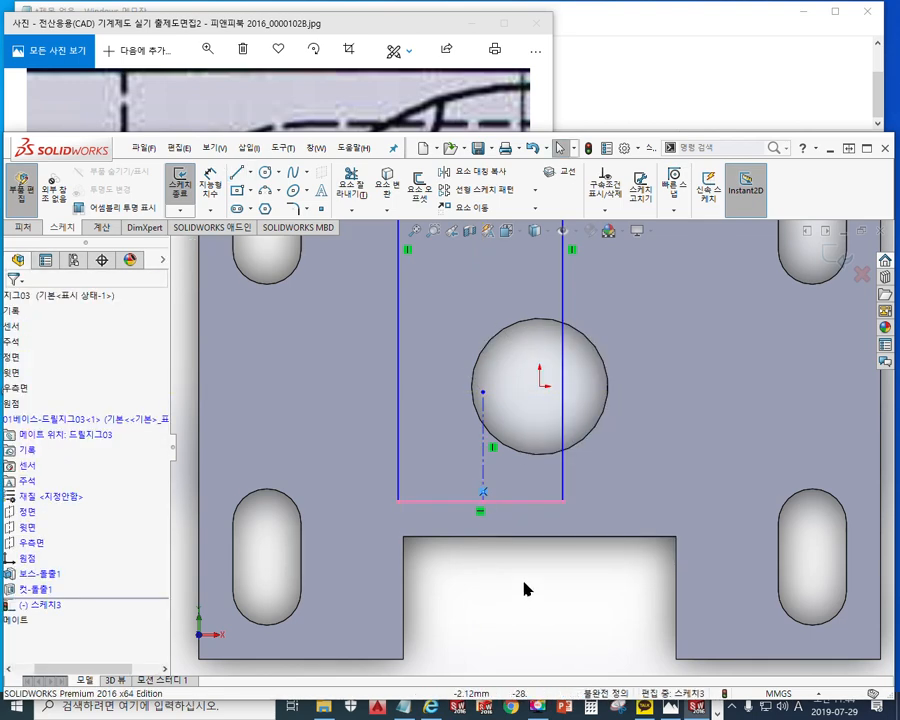
Add a midpoint relation between the centerline's lower endpoint and the rectangle's lower edge.
{"action": "left_click", "coordinate": [482, 502]}
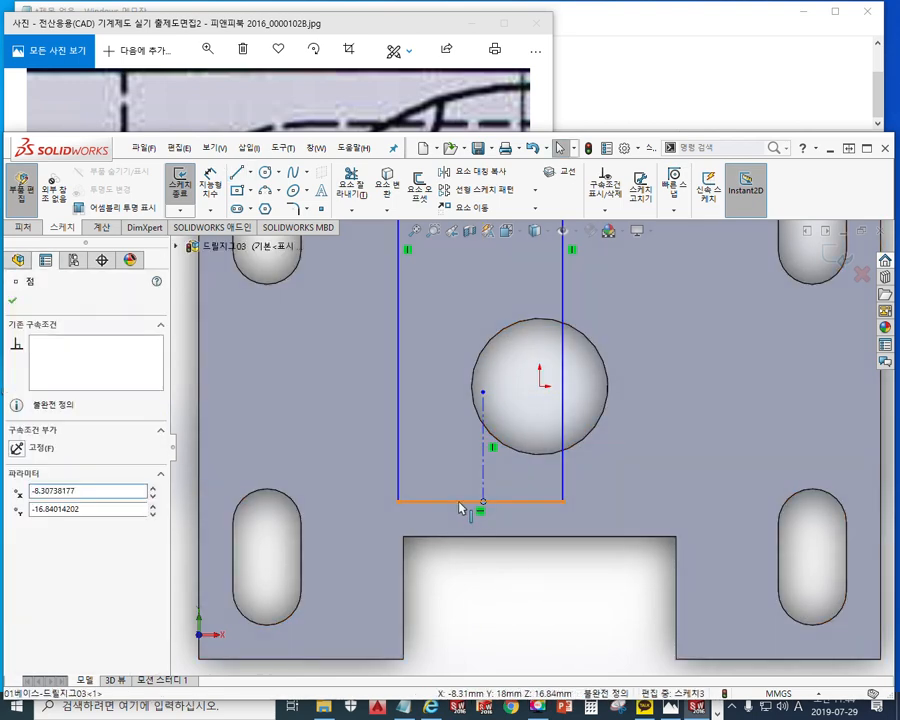
{"action": "left_click", "coordinate": [537, 497], "text": "ctrl"}
{"action": "left_click", "coordinate": [499, 443]}
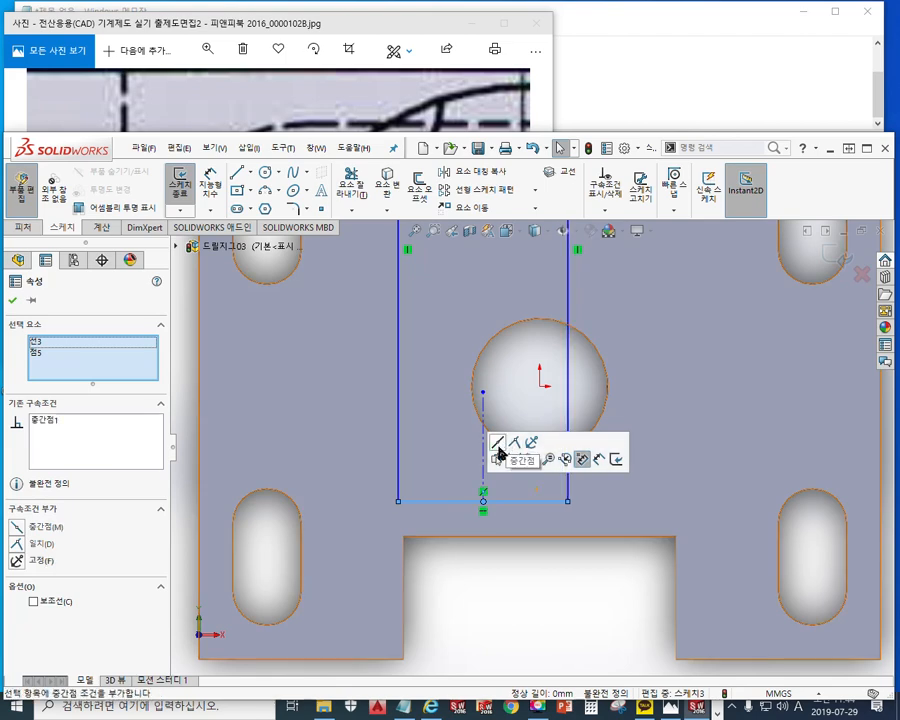
{"action": "left_click", "coordinate": [522, 588]}
Mark the part's origin as 1 and the centerline's upper endpoint as 2 in red, and clear the marks.
{"action": "middle_click_drag", "start_coordinate": [564, 526], "coordinate": [532, 538], "text": "ctrl"}
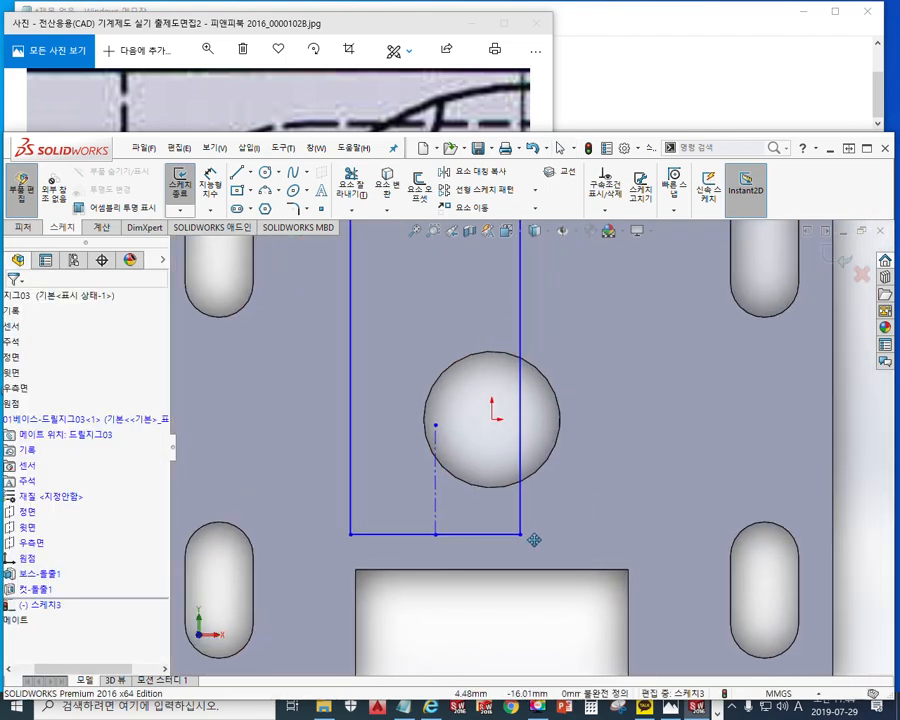
{"action": "key", "text": "F12"}
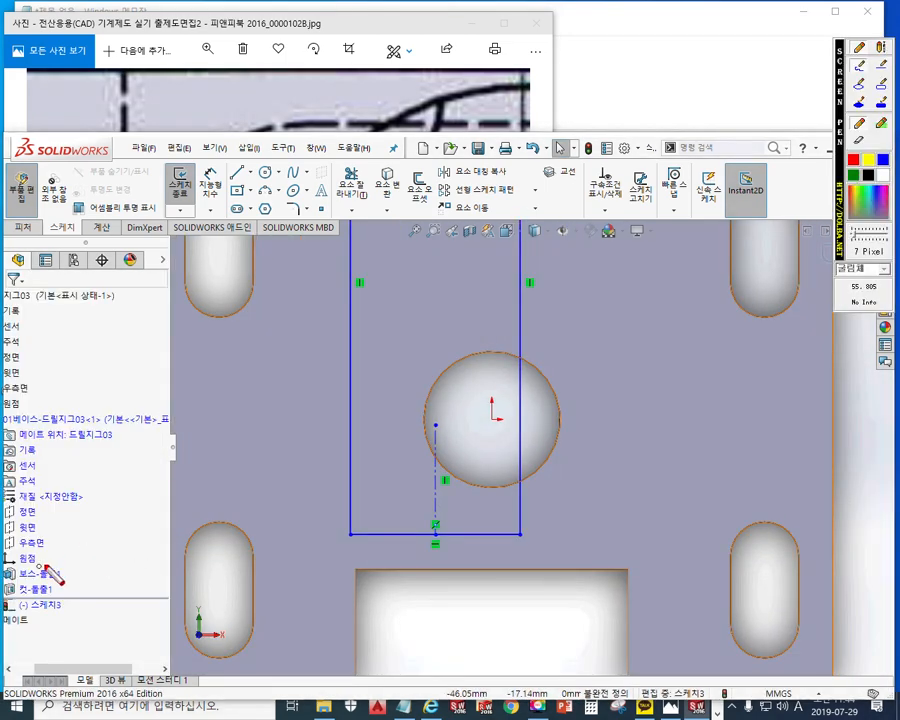
{"action": "mouse_move", "coordinate": [46, 565]}
{"action": "left_mouse_down"}
{"action": "mouse_move", "coordinate": [40, 545]}
{"action": "mouse_move", "coordinate": [86, 511]}
{"action": "left_mouse_up"}
{"action": "left_click_drag", "start_coordinate": [86, 511], "coordinate": [67, 554]}
{"action": "left_click_drag", "start_coordinate": [437, 420], "coordinate": [440, 432]}
{"action": "mouse_move", "coordinate": [374, 412]}
{"action": "left_mouse_down"}
{"action": "mouse_move", "coordinate": [392, 413]}
{"action": "mouse_move", "coordinate": [410, 398]}
{"action": "mouse_move", "coordinate": [405, 456]}
{"action": "left_mouse_up"}
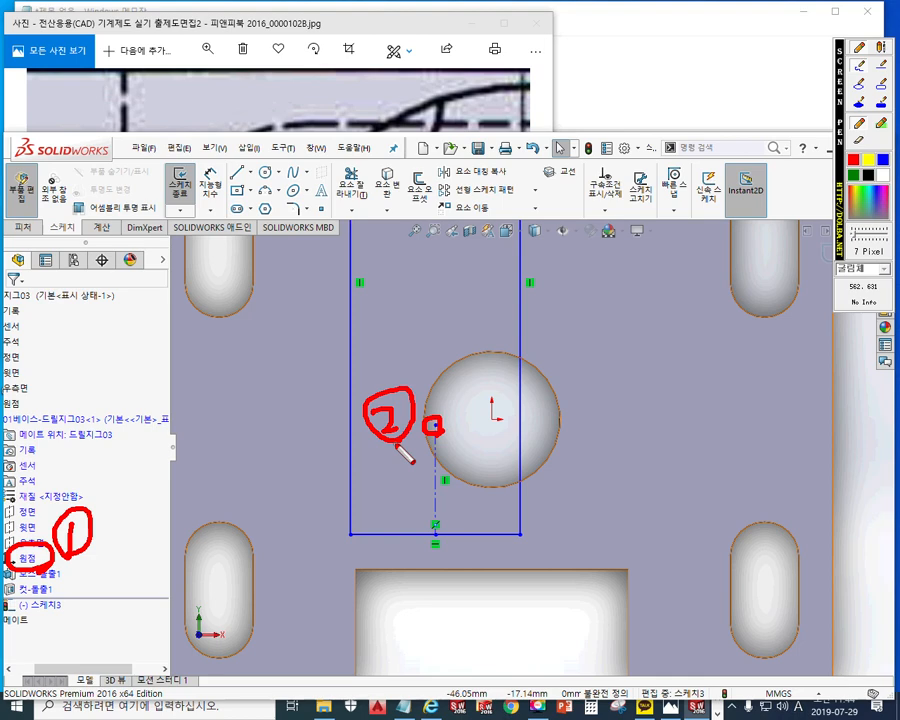
{"action": "key", "text": "Escape"}
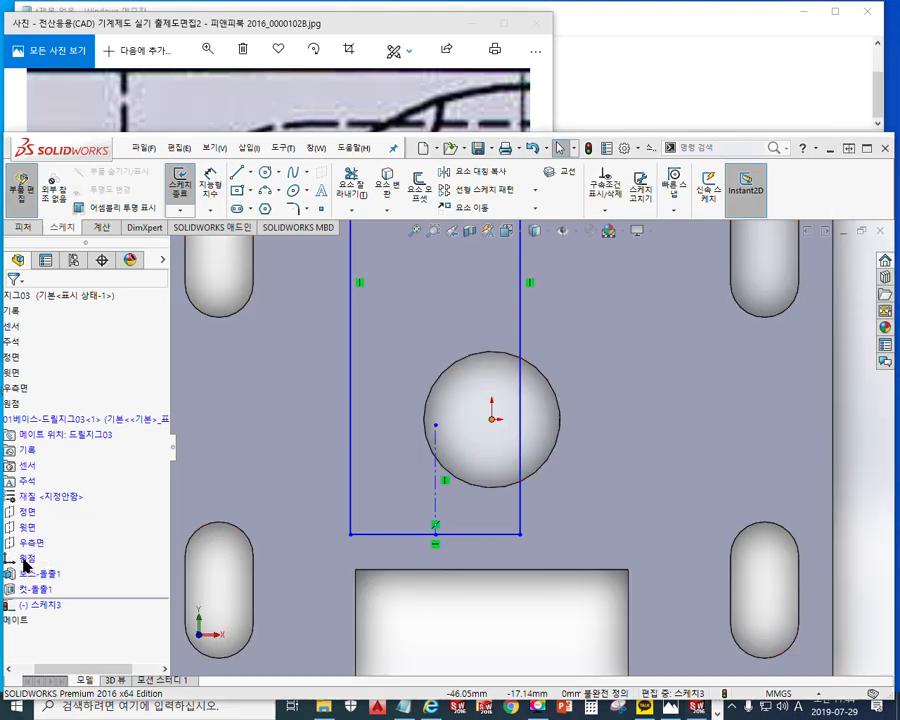
Make the centerline's upper endpoint coincident with the origin at the hole's centre.
{"action": "left_click", "coordinate": [435, 425]}
{"action": "left_click", "coordinate": [492, 418], "text": "ctrl"}
{"action": "left_click", "coordinate": [508, 366]}
{"action": "key", "text": "Escape"}
Dimension the rectangle's width between its two vertical sides as 26 mm, placing the dimension above its upper edge.
{"action": "middle_click_drag", "start_coordinate": [625, 479], "coordinate": [551, 507], "text": "ctrl"}
{"action": "scroll", "coordinate": [556, 490], "scroll_direction": "up", "scroll_amount": 2}
{"action": "mouse_move", "coordinate": [566, 446]}
{"action": "middle_mouse_down", "text": "ctrl"}
{"action": "mouse_move", "coordinate": [548, 444]}
{"action": "mouse_move", "coordinate": [528, 471]}
{"action": "middle_mouse_up", "text": "ctrl"}
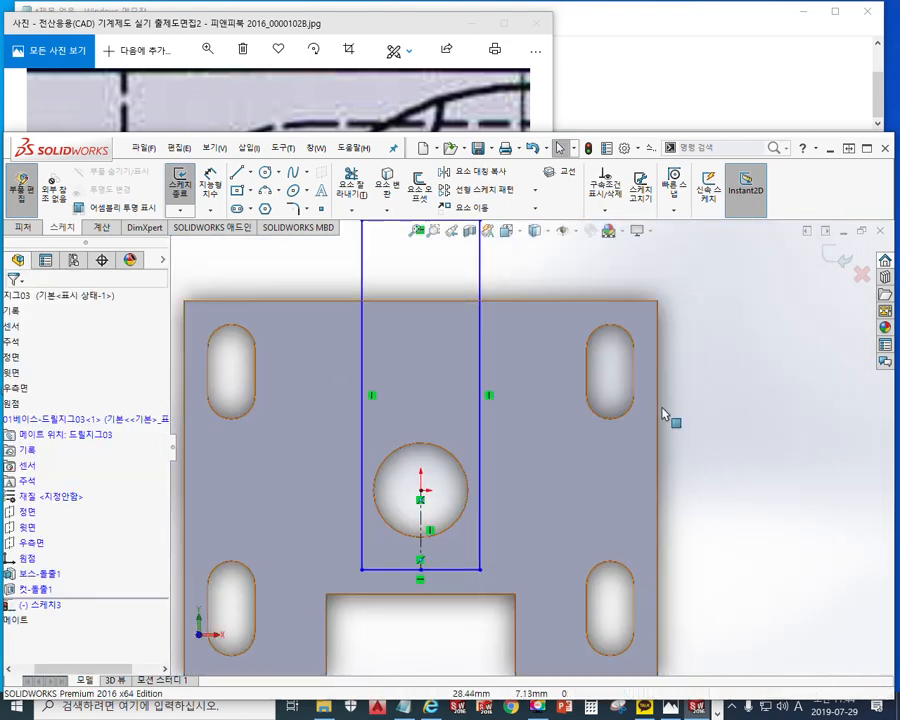
{"action": "right_click", "coordinate": [778, 430]}
{"action": "left_click", "coordinate": [817, 291]}
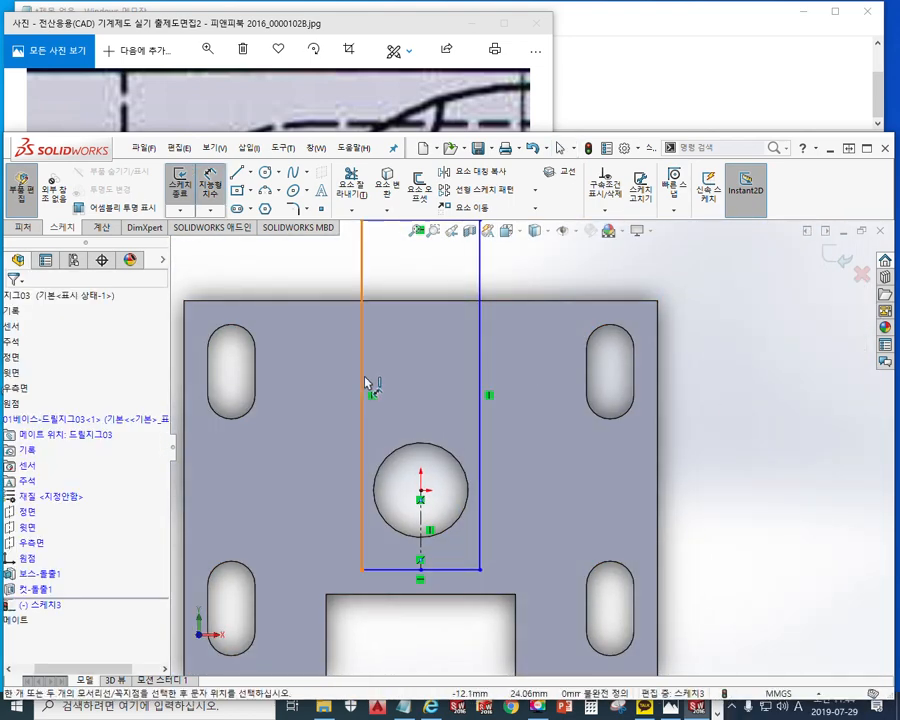
{"action": "left_click", "coordinate": [480, 369]}
{"action": "left_click", "coordinate": [481, 368]}
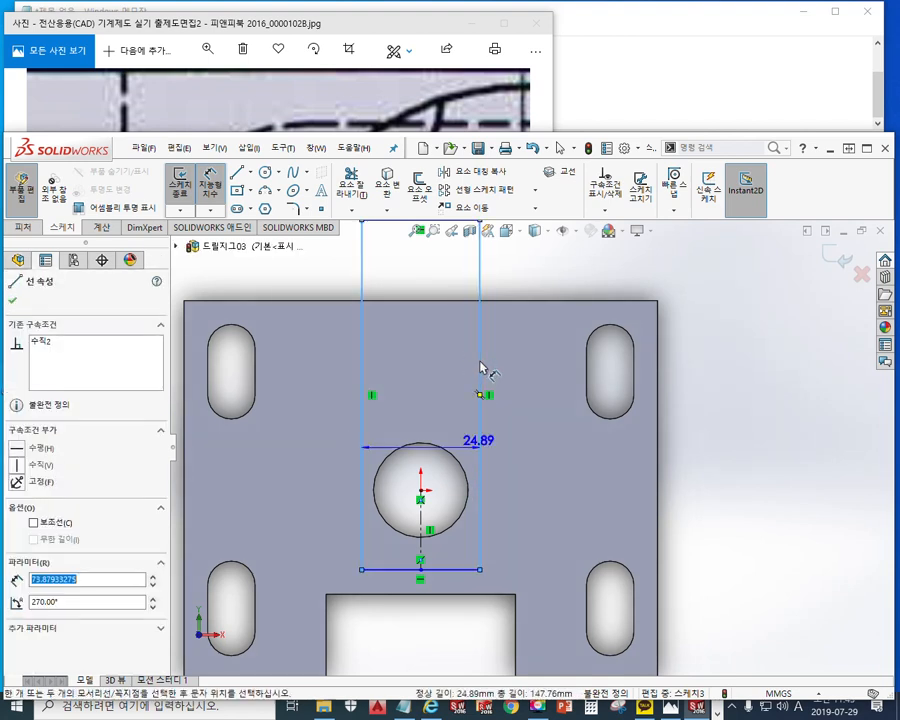
{"action": "middle_click_drag", "start_coordinate": [412, 256], "coordinate": [401, 328], "text": "ctrl"}
{"action": "left_click", "coordinate": [412, 278]}
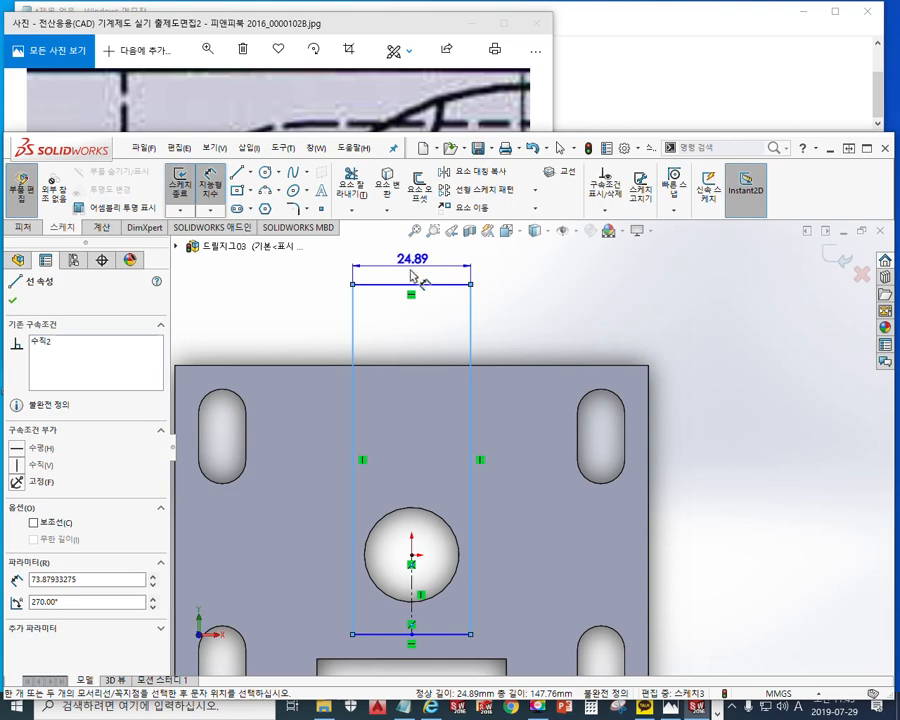
{"action": "left_click", "coordinate": [430, 282]}
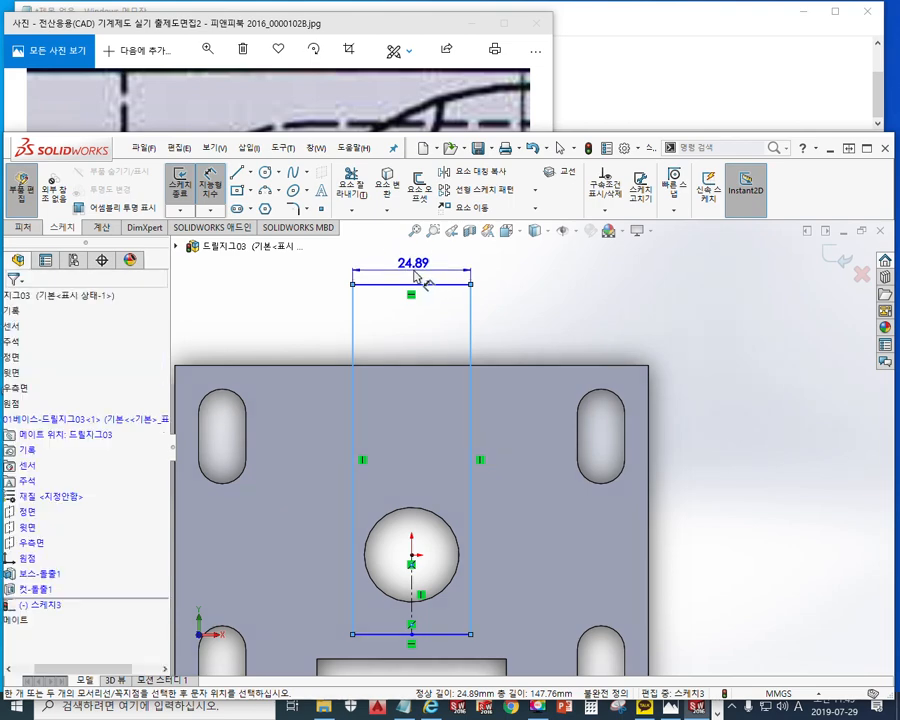
{"action": "type", "text": "26"}
{"action": "key", "text": "Return"}
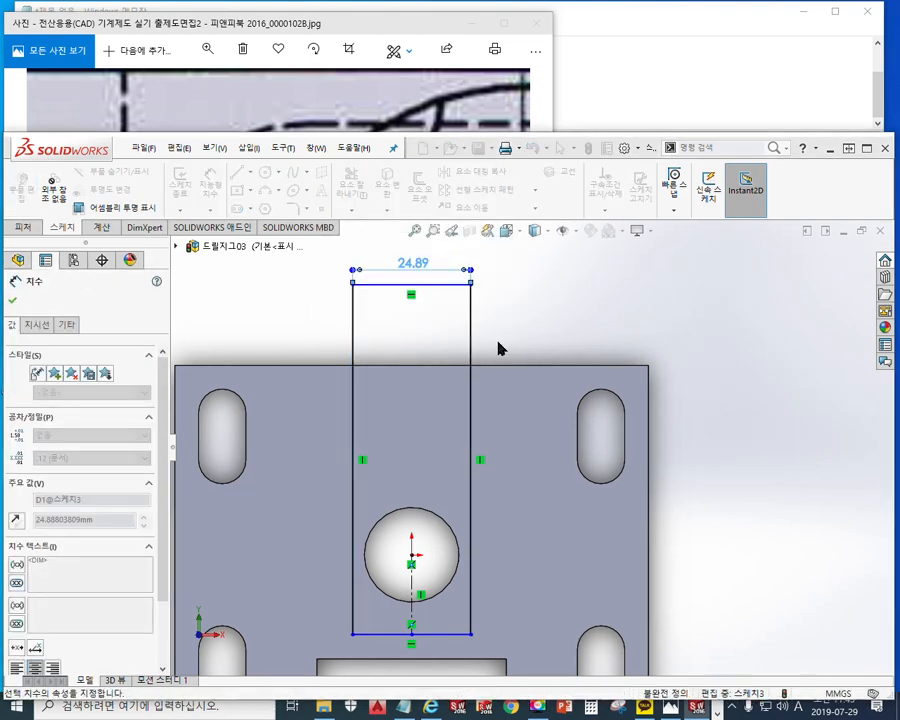
Dimension the distance between the plate's upper edge and the rectangle's lower edge as 60 mm.
{"action": "left_click", "coordinate": [457, 634]}
{"action": "left_click", "coordinate": [512, 367]}
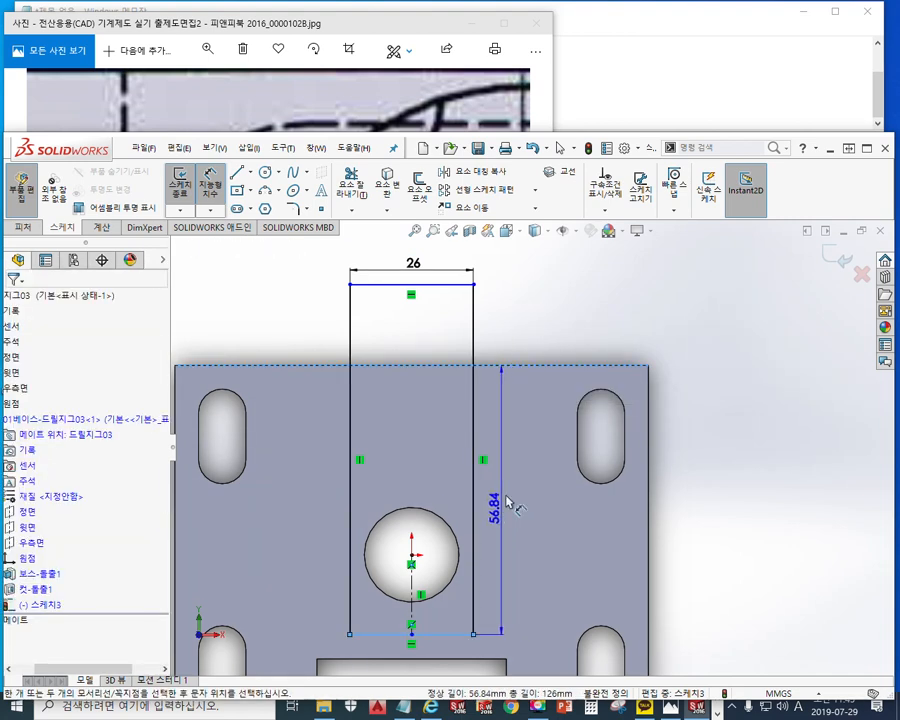
{"action": "left_click", "coordinate": [518, 512]}
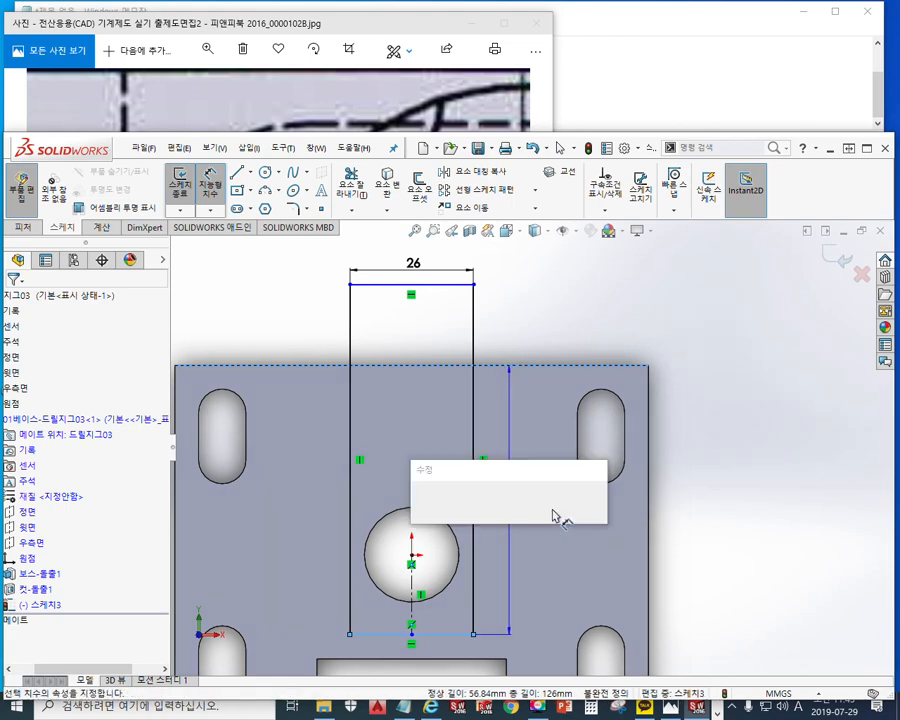
{"action": "type", "text": "60"}
{"action": "key", "text": "Return"}
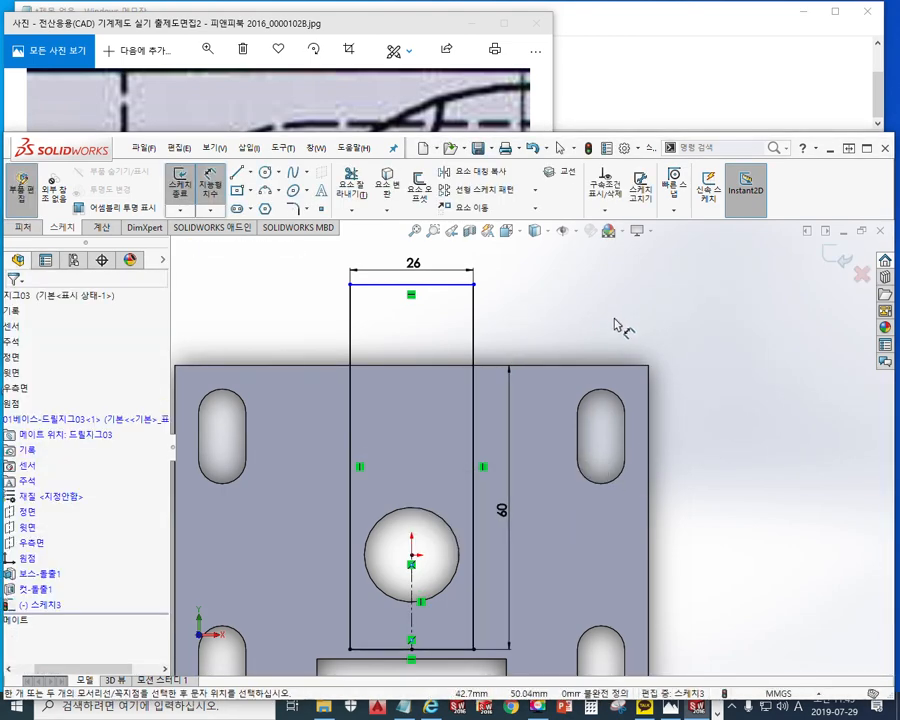
Circle the rectangle's upper line and underline the plate's upper edge in red, and clear the marks.
{"action": "key", "text": "F12"}
{"action": "mouse_move", "coordinate": [341, 296]}
{"action": "left_mouse_down"}
{"action": "mouse_move", "coordinate": [476, 283]}
{"action": "mouse_move", "coordinate": [340, 284]}
{"action": "mouse_move", "coordinate": [334, 292]}
{"action": "left_mouse_up"}
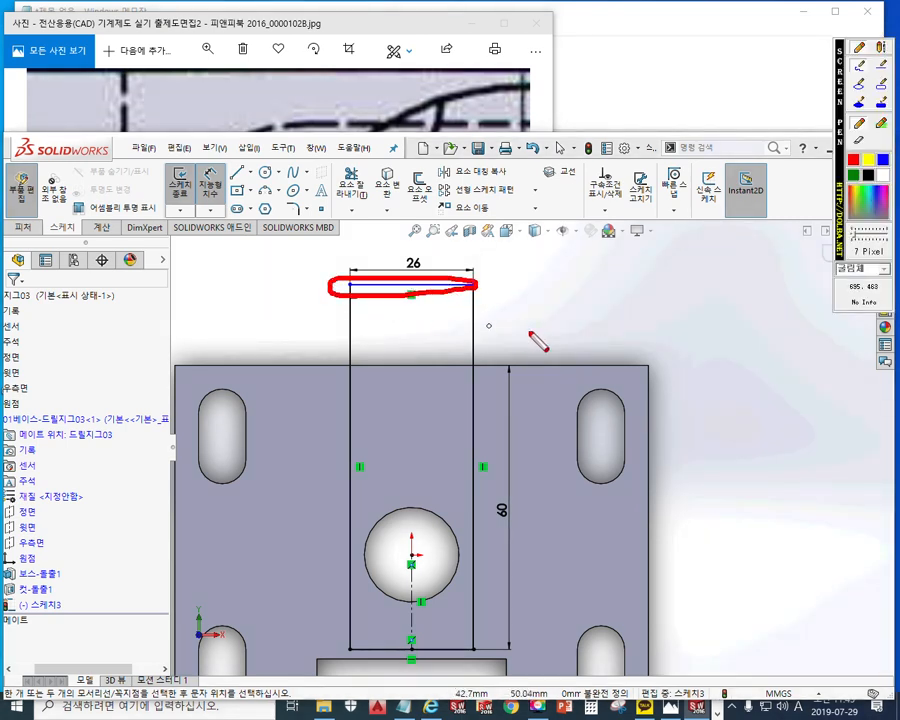
{"action": "left_click_drag", "start_coordinate": [276, 361], "coordinate": [552, 361]}
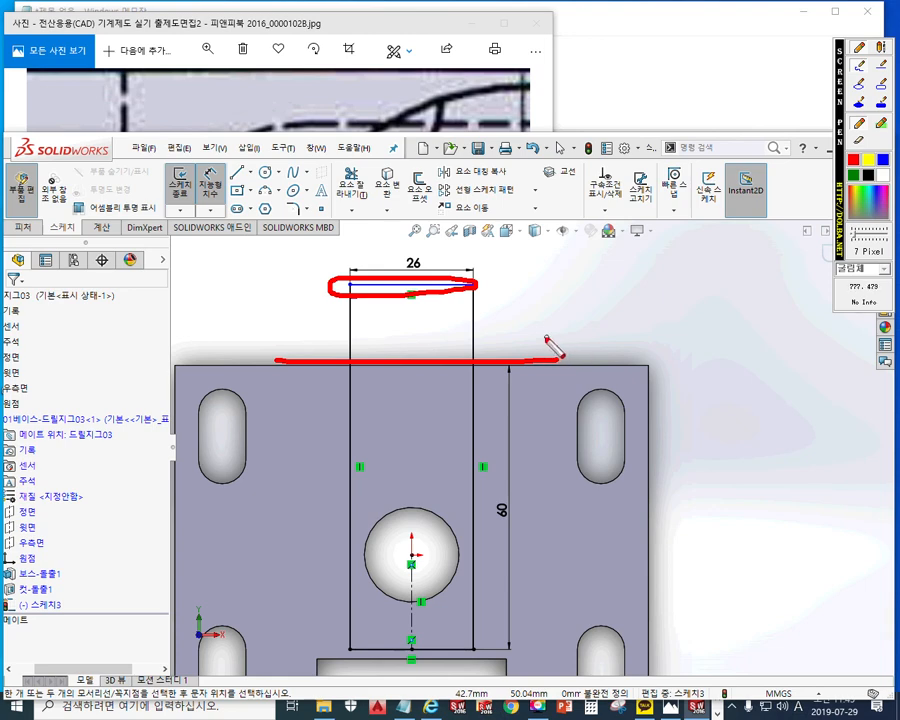
{"action": "key", "text": "Escape"}
Make the rectangle's upper line collinear with the plate's upper edge.
{"action": "right_click", "coordinate": [570, 300]}
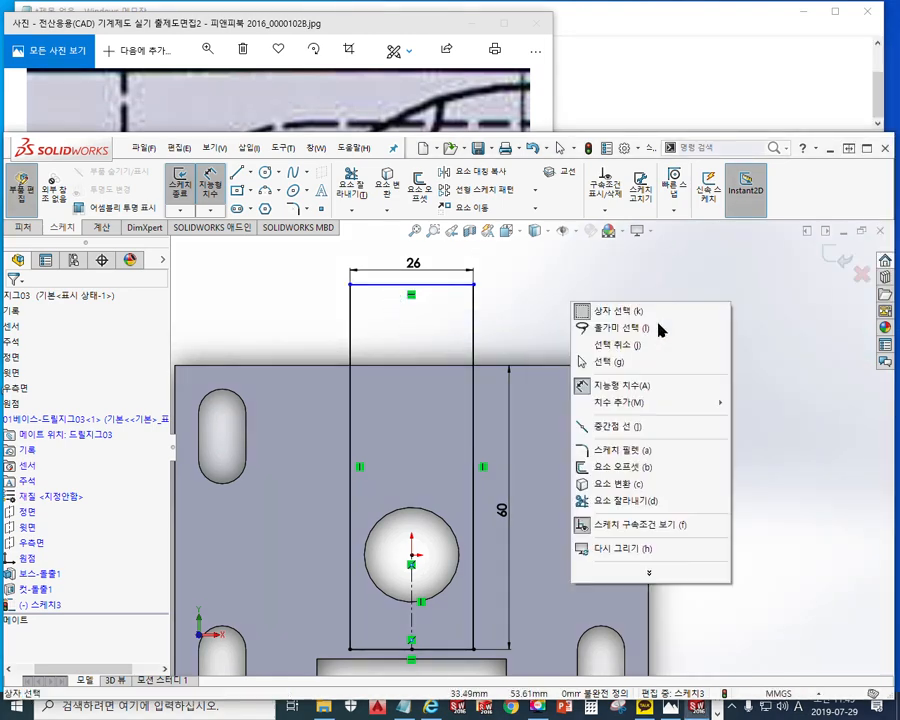
{"action": "left_click", "coordinate": [605, 361]}
{"action": "left_click", "coordinate": [455, 286]}
{"action": "left_click", "coordinate": [458, 366], "text": "ctrl"}
{"action": "left_click", "coordinate": [493, 307]}
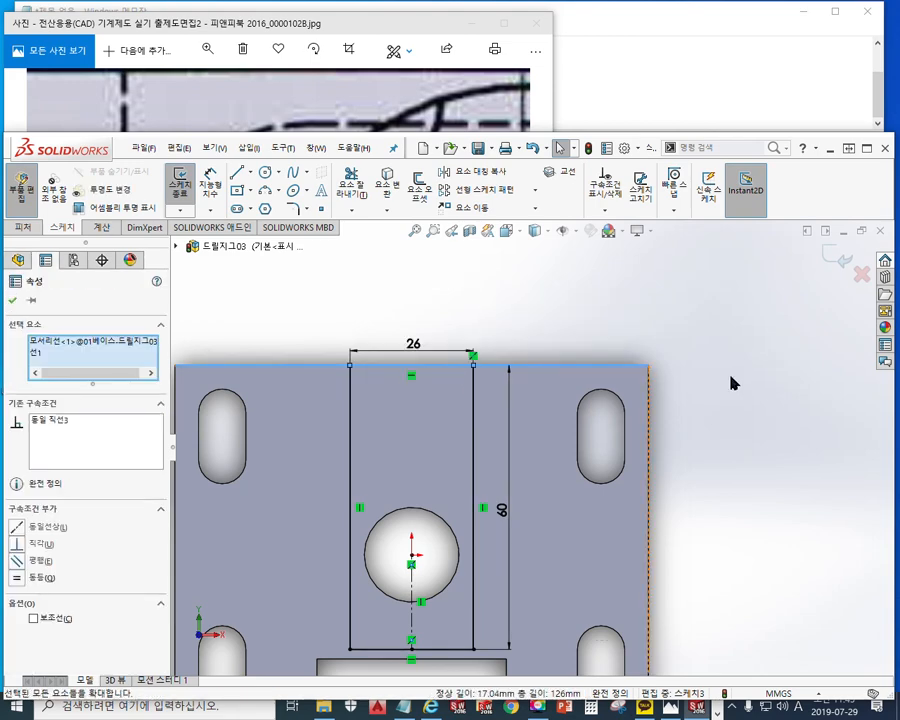
{"action": "left_click", "coordinate": [731, 382]}
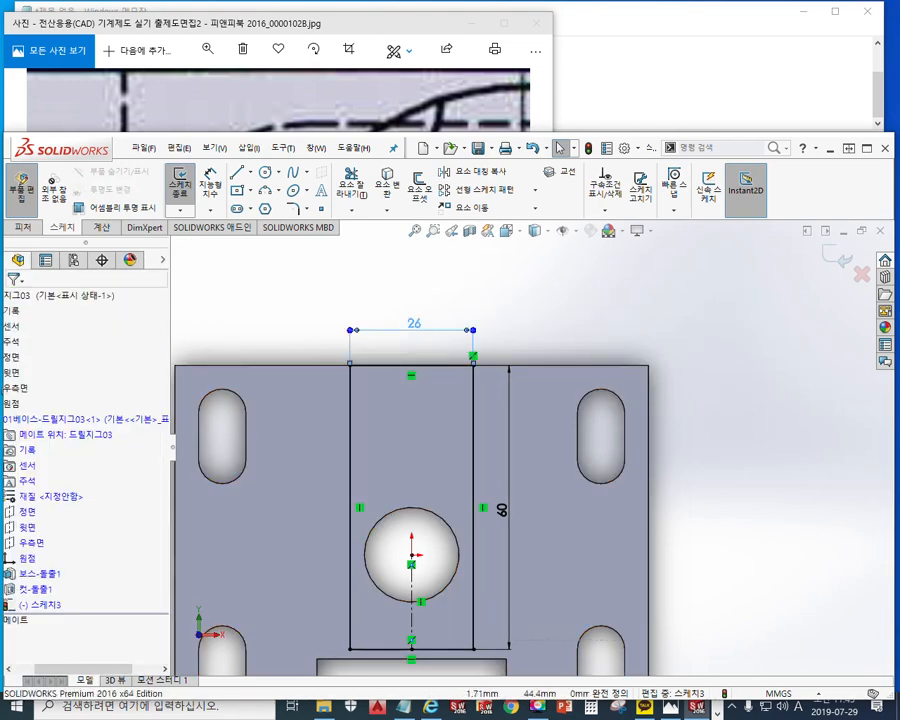
Mark the Sketch Fillet tool, the rectangle's two inner corners and the note R8 in red, and clear the marks.
{"action": "mouse_move", "coordinate": [701, 403]}
{"action": "middle_mouse_down"}
{"action": "mouse_move", "coordinate": [533, 377]}
{"action": "mouse_move", "coordinate": [446, 344]}
{"action": "mouse_move", "coordinate": [561, 394]}
{"action": "mouse_move", "coordinate": [459, 425]}
{"action": "mouse_move", "coordinate": [488, 406]}
{"action": "mouse_move", "coordinate": [462, 400]}
{"action": "mouse_move", "coordinate": [492, 402]}
{"action": "mouse_move", "coordinate": [506, 438]}
{"action": "mouse_move", "coordinate": [526, 412]}
{"action": "mouse_move", "coordinate": [446, 458]}
{"action": "mouse_move", "coordinate": [500, 364]}
{"action": "mouse_move", "coordinate": [488, 404]}
{"action": "middle_mouse_up"}
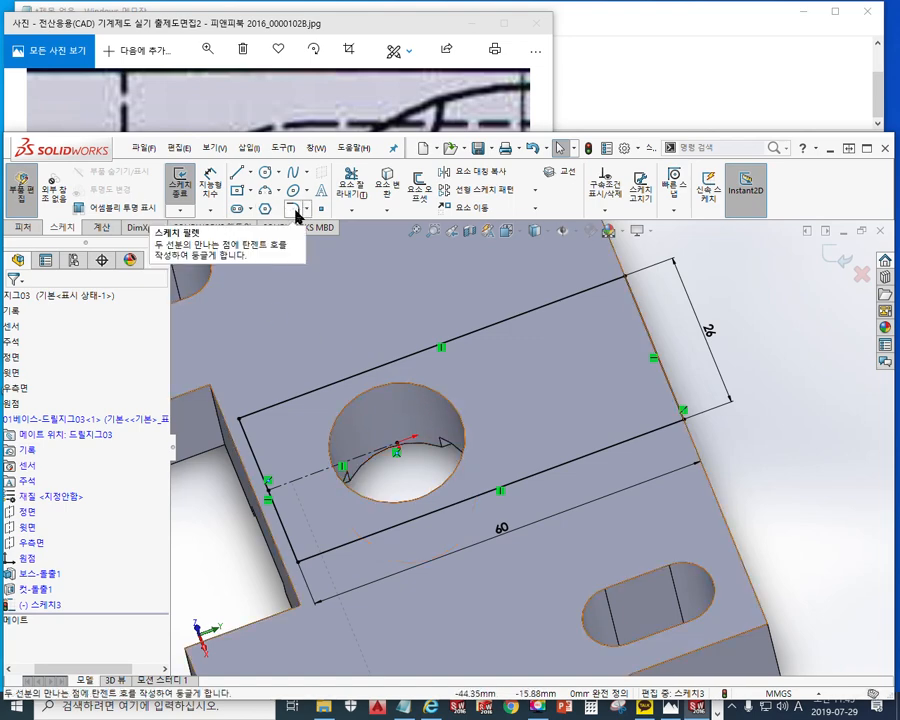
{"action": "key", "text": "F12"}
{"action": "mouse_move", "coordinate": [318, 238]}
{"action": "left_mouse_down"}
{"action": "mouse_move", "coordinate": [309, 197]}
{"action": "mouse_move", "coordinate": [307, 256]}
{"action": "left_mouse_up"}
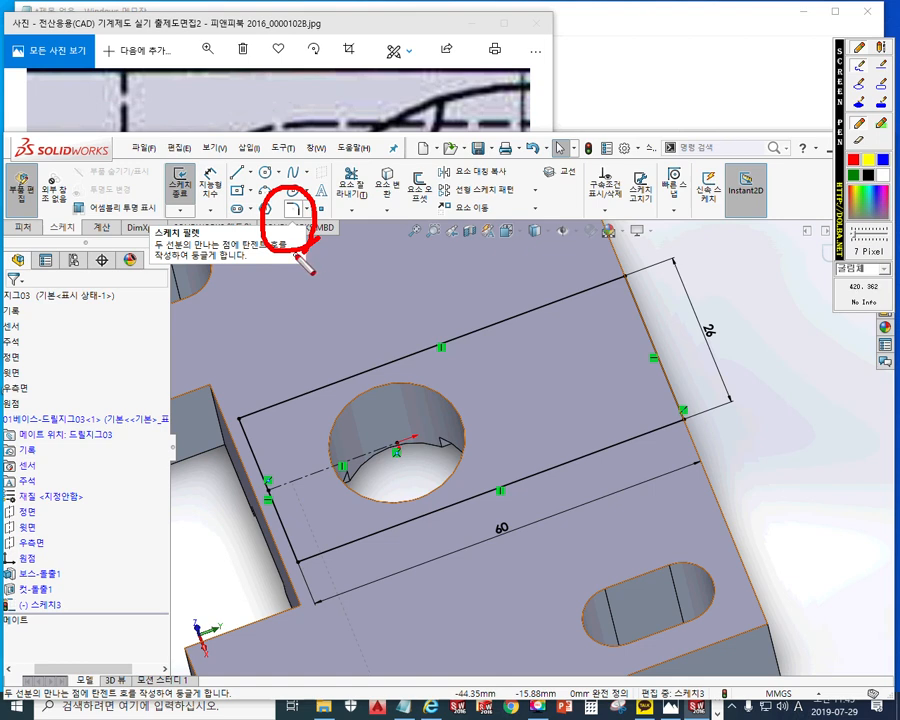
{"action": "left_click_drag", "start_coordinate": [241, 415], "coordinate": [241, 441]}
{"action": "left_click_drag", "start_coordinate": [303, 564], "coordinate": [303, 590]}
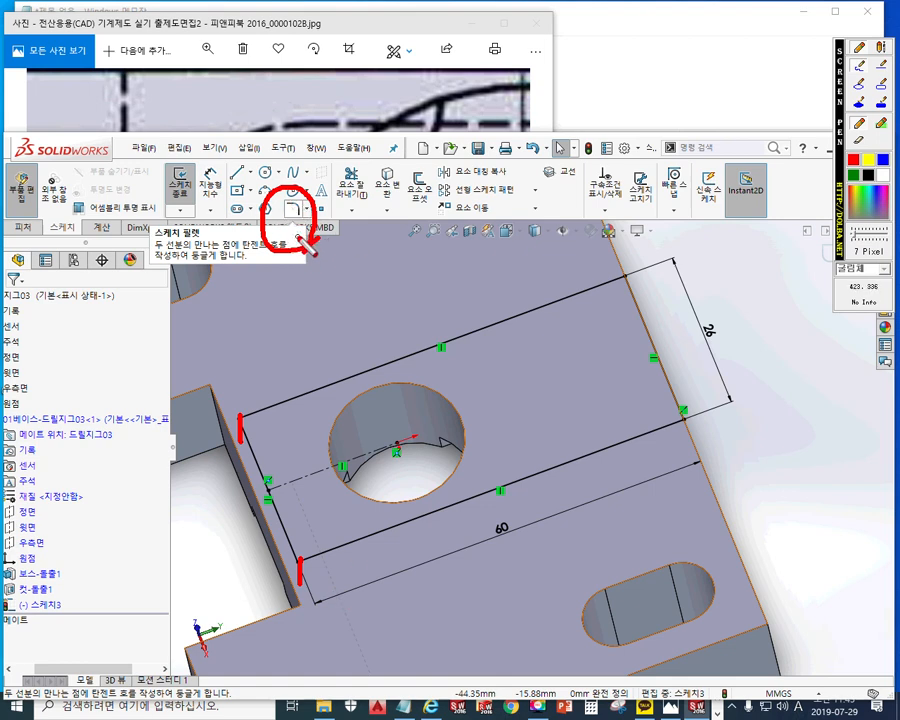
{"action": "mouse_move", "coordinate": [270, 286]}
{"action": "left_mouse_down"}
{"action": "mouse_move", "coordinate": [268, 341]}
{"action": "mouse_move", "coordinate": [297, 332]}
{"action": "mouse_move", "coordinate": [304, 344]}
{"action": "left_mouse_up"}
{"action": "mouse_move", "coordinate": [326, 278]}
{"action": "left_mouse_down"}
{"action": "mouse_move", "coordinate": [331, 345]}
{"action": "mouse_move", "coordinate": [312, 308]}
{"action": "left_mouse_up"}
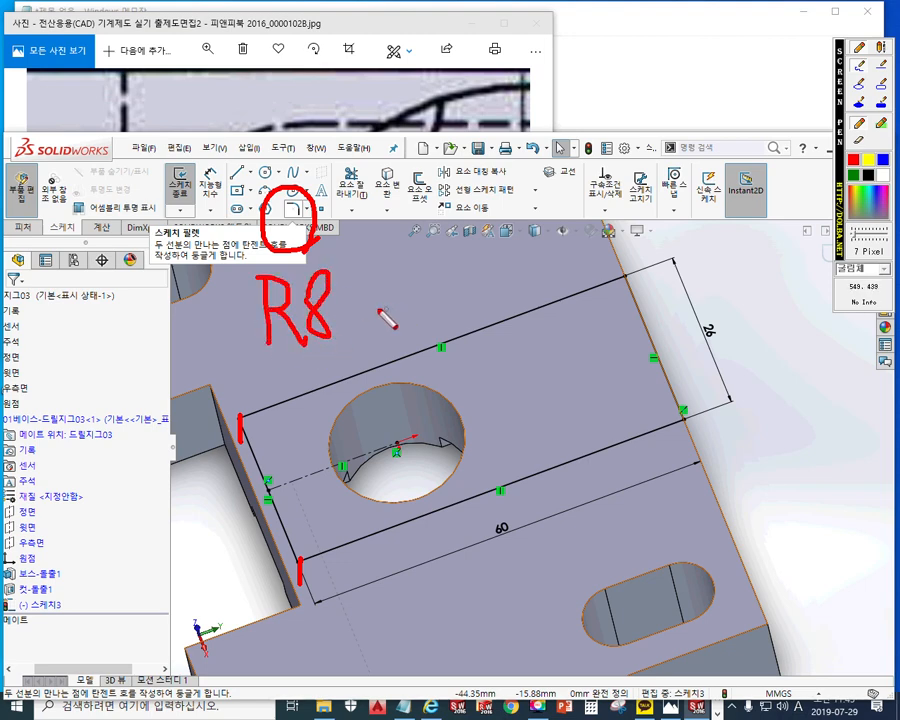
{"action": "key", "text": "Escape"}
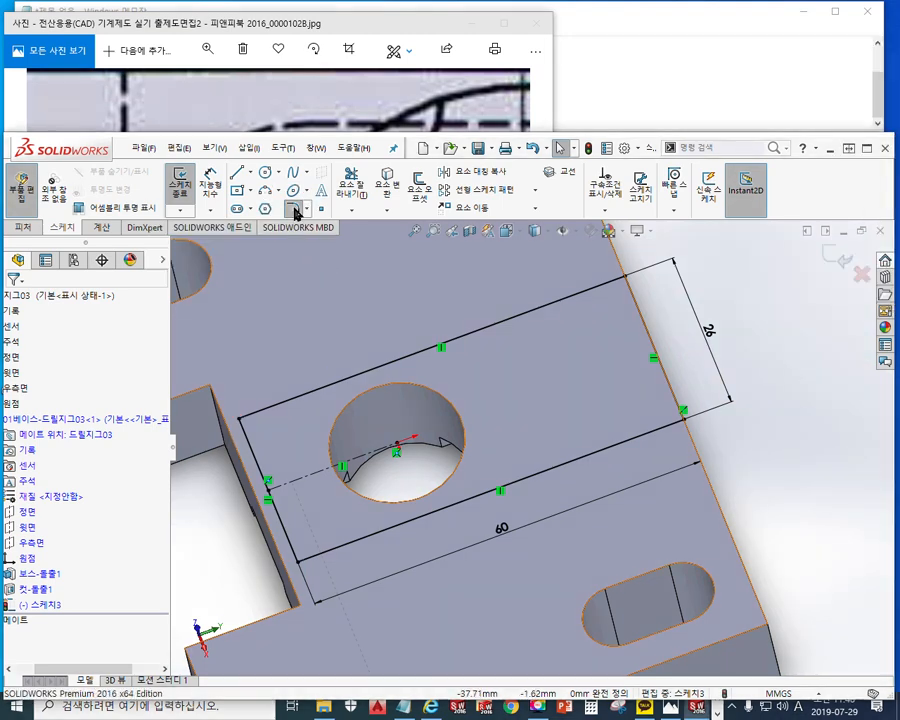
Fillet the rectangle's two inner corners with an 8 mm radius, accepting removal of the conflicting midpoint relation.
{"action": "left_click", "coordinate": [293, 208]}
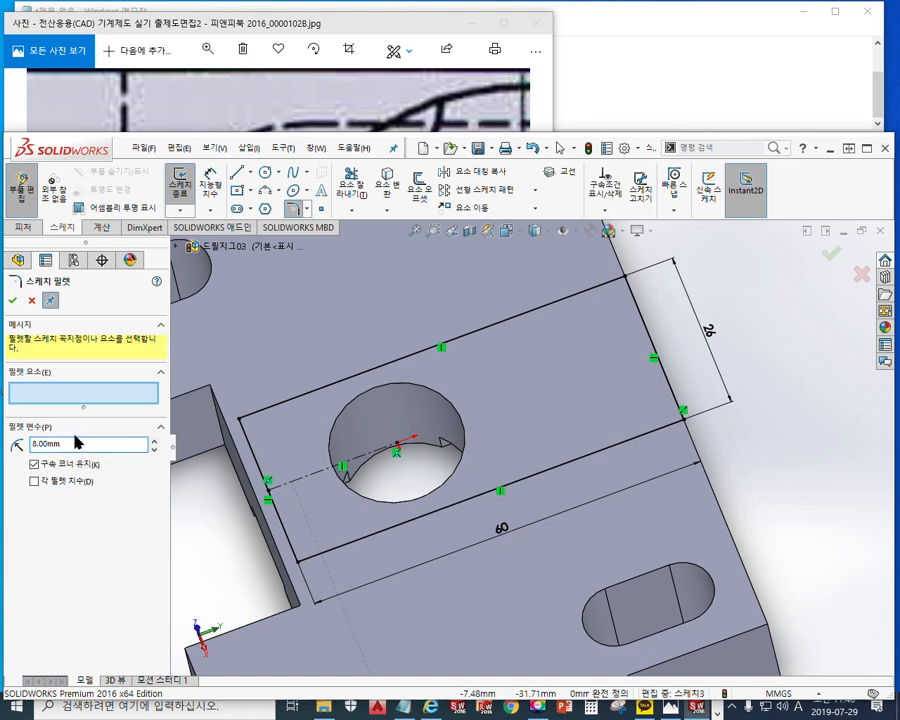
{"action": "left_click", "coordinate": [239, 420]}
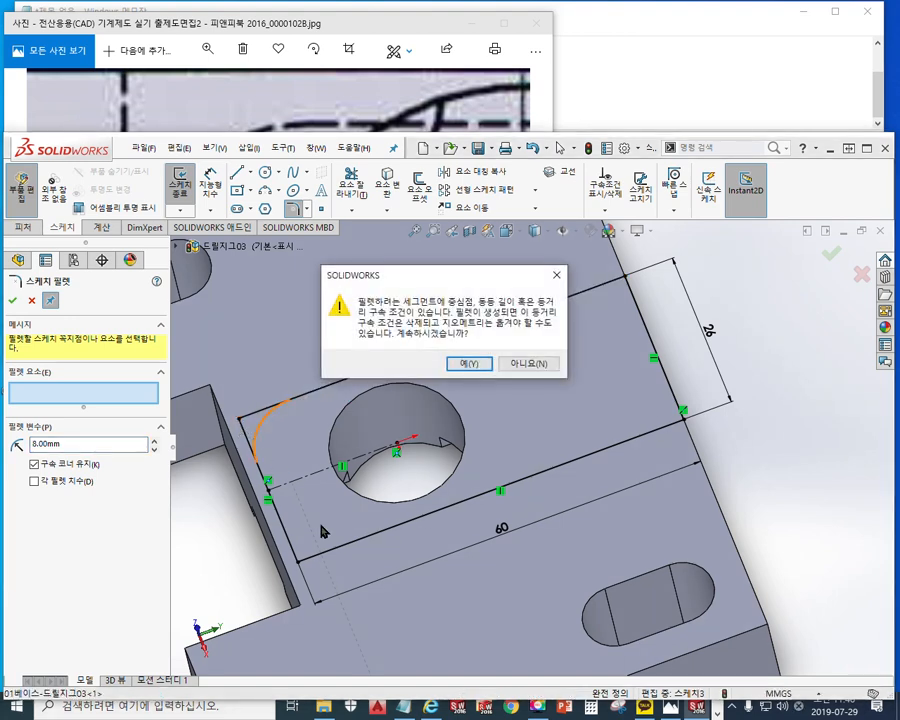
{"action": "left_click", "coordinate": [478, 366]}
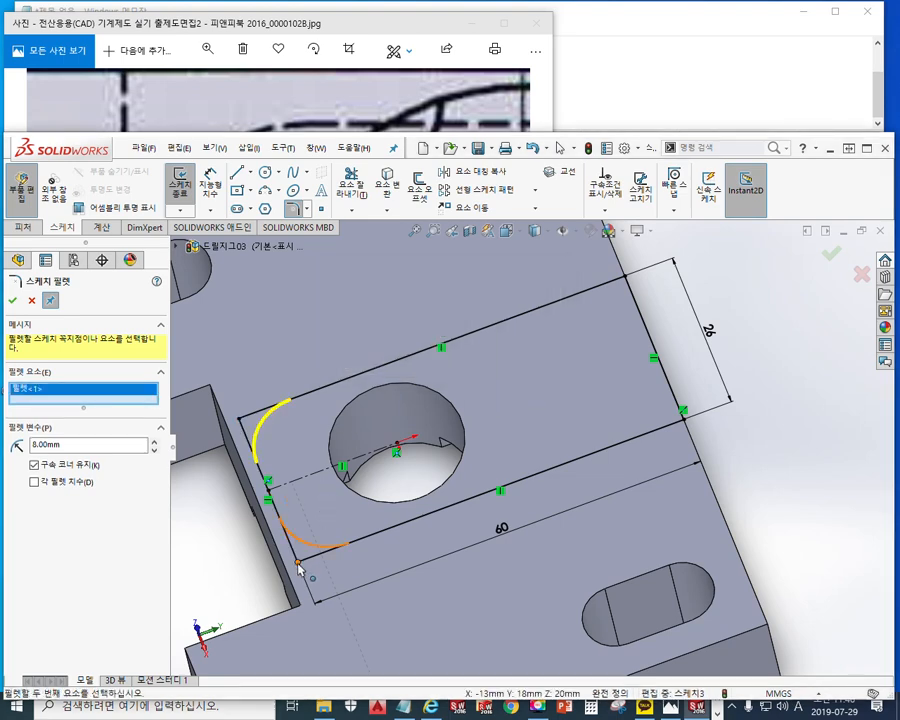
{"action": "left_click", "coordinate": [298, 567]}
{"action": "left_click", "coordinate": [468, 362]}
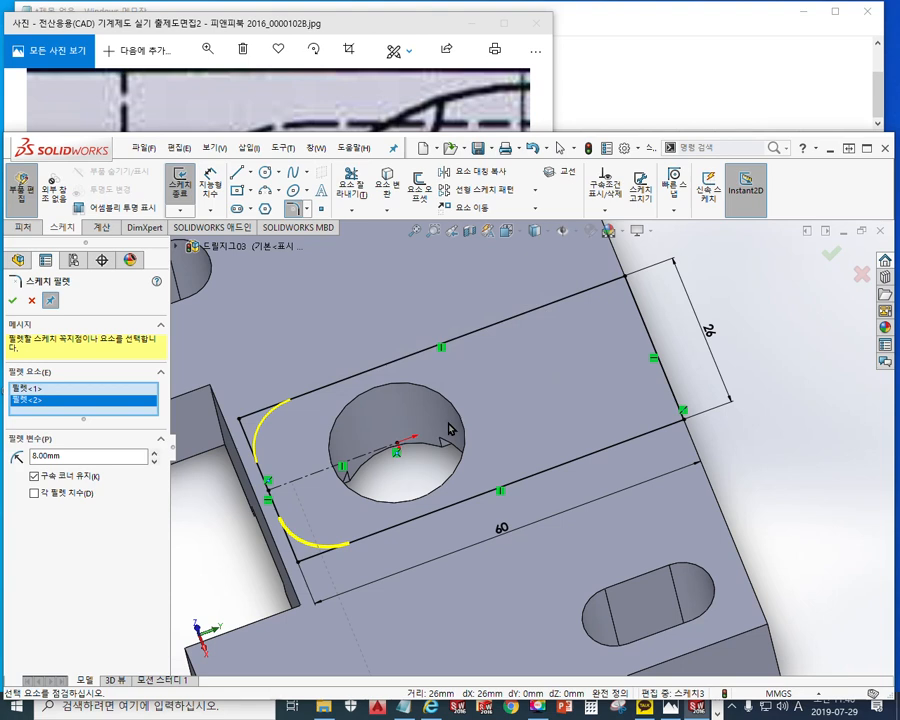
{"action": "left_click", "coordinate": [13, 301]}
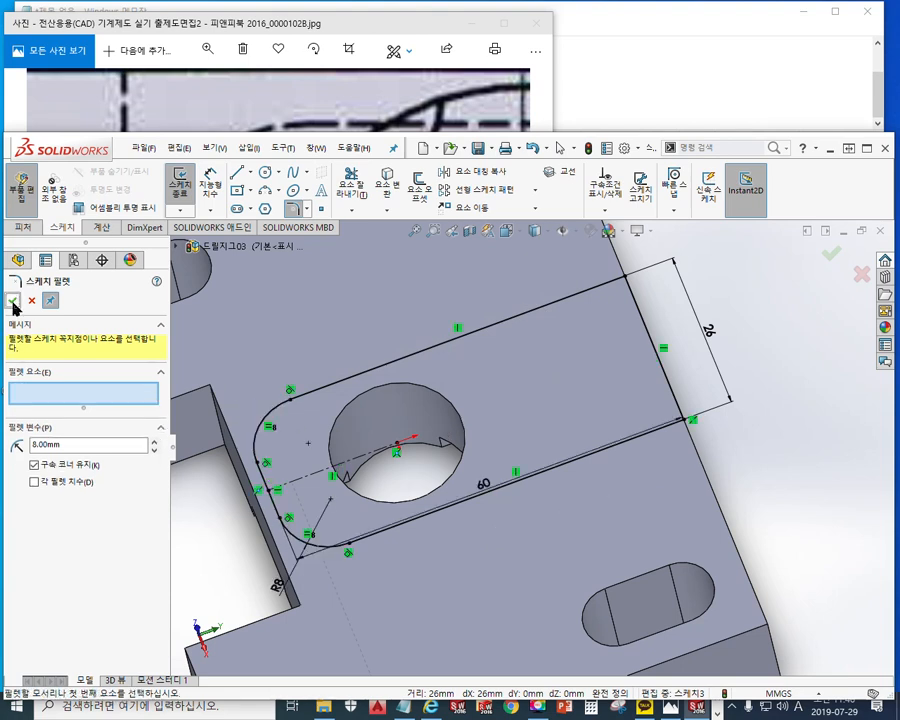
{"action": "left_click", "coordinate": [30, 301]}
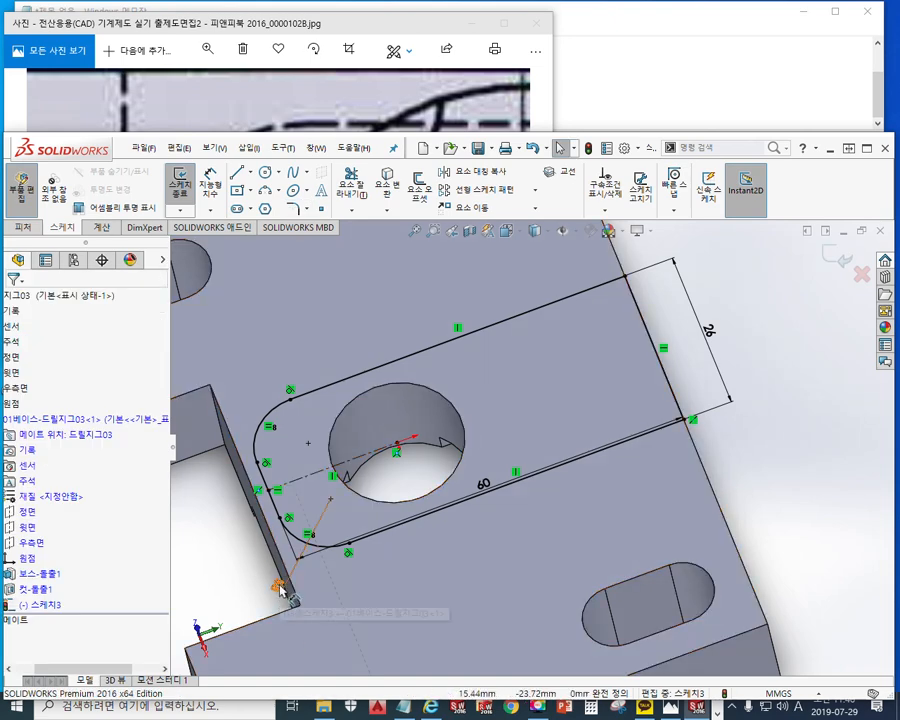
Reposition the R8 dimension text slightly beside the lower rounded corner of the recess sketch.
{"action": "left_click_drag", "start_coordinate": [262, 575], "coordinate": [261, 573]}
{"action": "left_click", "coordinate": [226, 539]}
{"action": "scroll", "coordinate": [510, 517], "scroll_direction": "down", "scroll_amount": 3}
{"action": "scroll", "coordinate": [586, 489], "scroll_direction": "up", "scroll_amount": 3}
{"action": "scroll", "coordinate": [526, 487], "scroll_direction": "down", "scroll_amount": 1}
{"action": "mouse_move", "coordinate": [525, 487]}
{"action": "middle_mouse_down"}
{"action": "mouse_move", "coordinate": [524, 514]}
{"action": "mouse_move", "coordinate": [502, 498]}
{"action": "middle_mouse_up"}
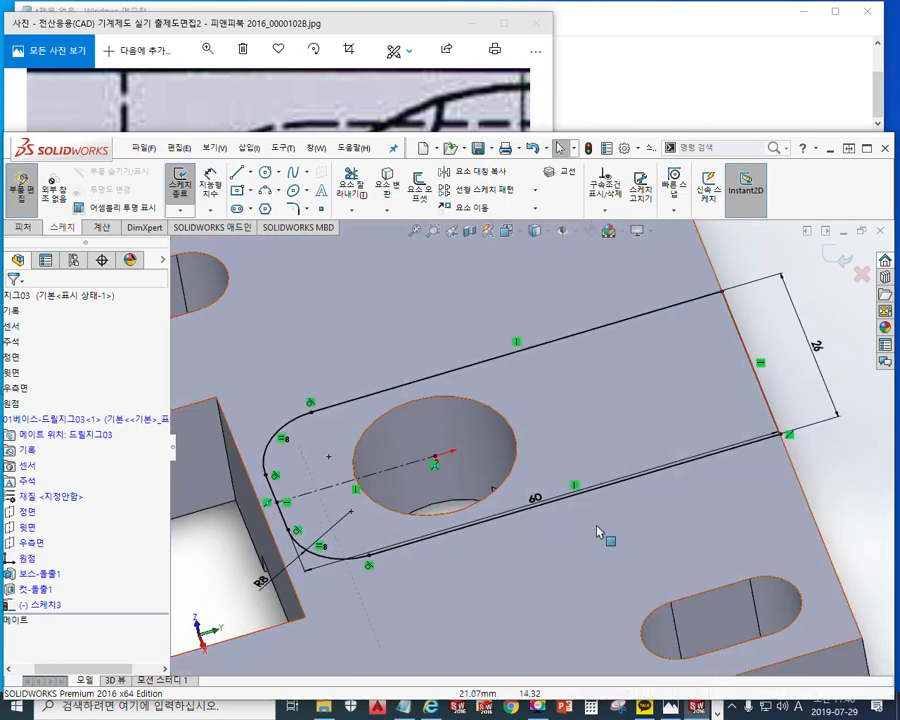
Draw a red downward arrow with the note 5 over the recess sketch, and clear the marks.
{"action": "key", "text": "ctrl+alt+p"}
{"action": "mouse_move", "coordinate": [585, 424]}
{"action": "left_mouse_down"}
{"action": "mouse_move", "coordinate": [588, 541]}
{"action": "mouse_move", "coordinate": [616, 494]}
{"action": "left_mouse_up"}
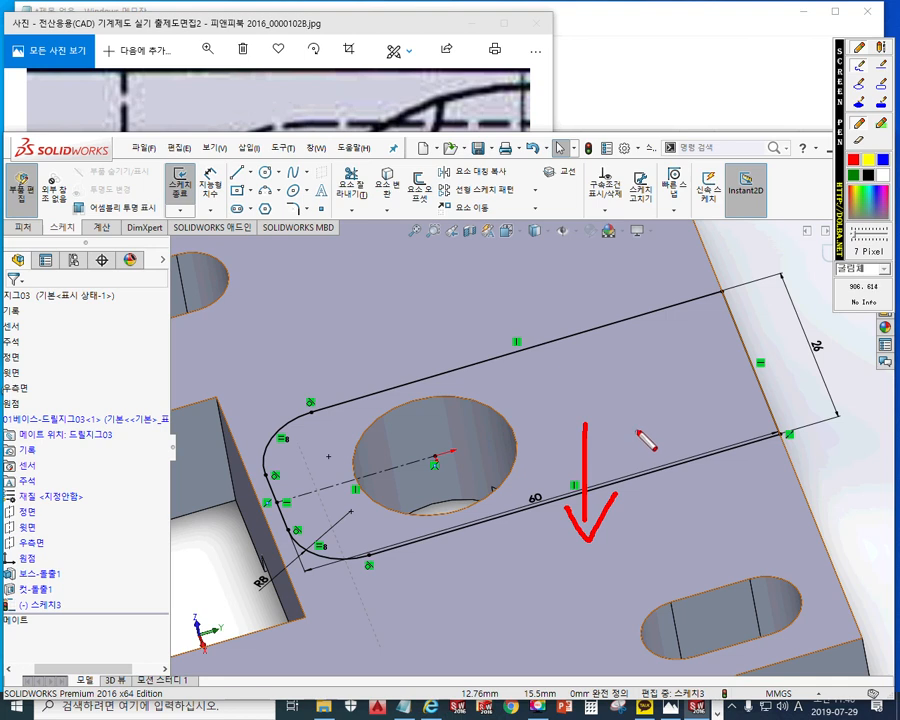
{"action": "mouse_move", "coordinate": [642, 442]}
{"action": "left_mouse_down"}
{"action": "mouse_move", "coordinate": [637, 492]}
{"action": "mouse_move", "coordinate": [679, 439]}
{"action": "left_mouse_up"}
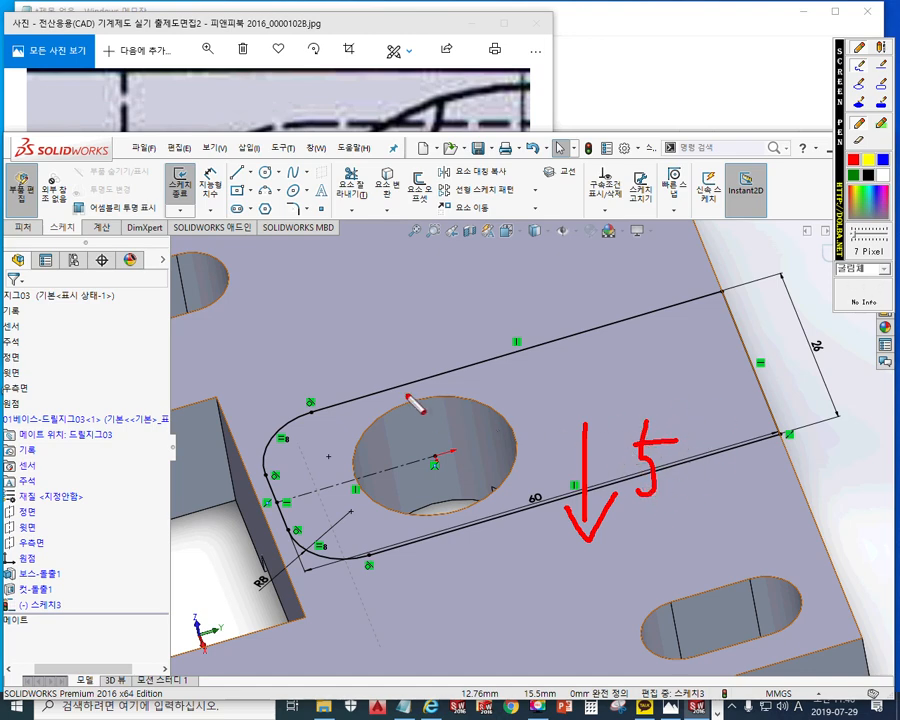
{"action": "key", "text": "Escape"}
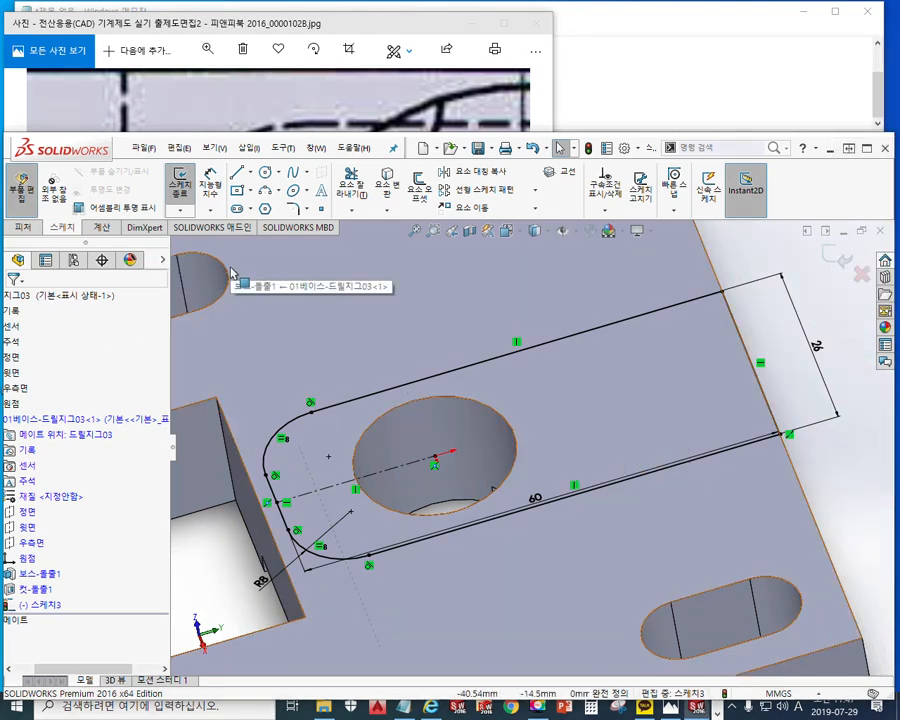
Cut-extrude the rounded recess sketch to a blind depth of 5 mm.
{"action": "key", "text": "s"}
{"action": "left_click", "coordinate": [282, 317]}
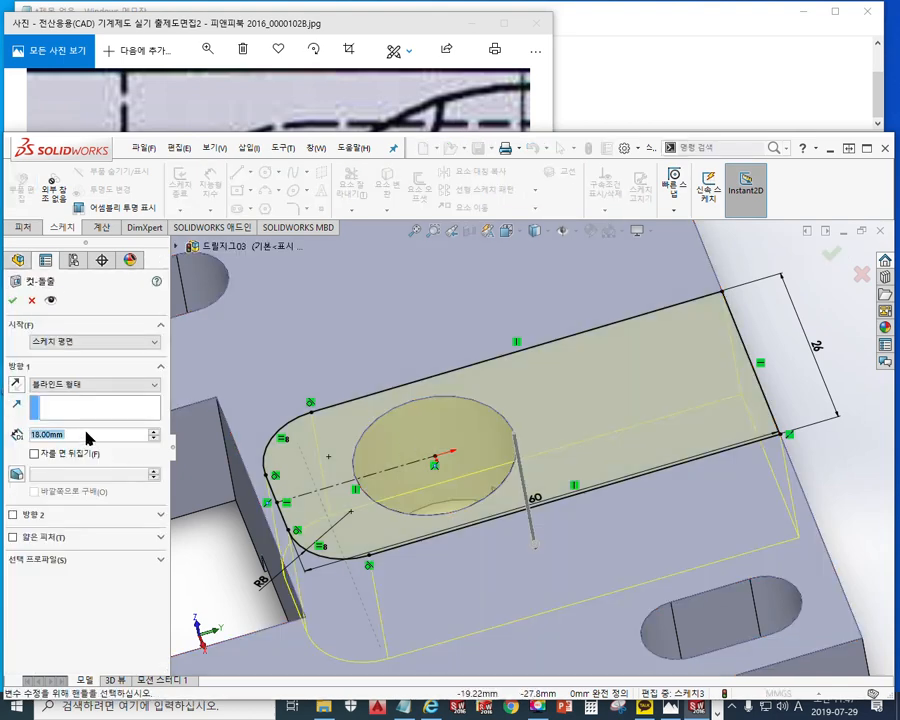
{"action": "type", "text": "5"}
{"action": "key", "text": "Return"}
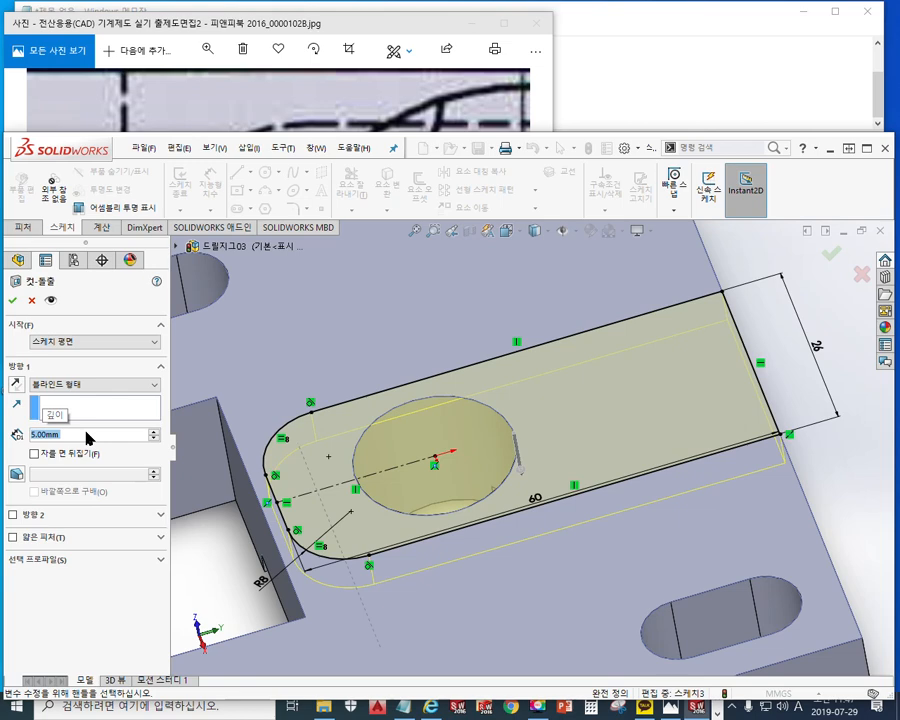
{"action": "key", "text": "Return"}
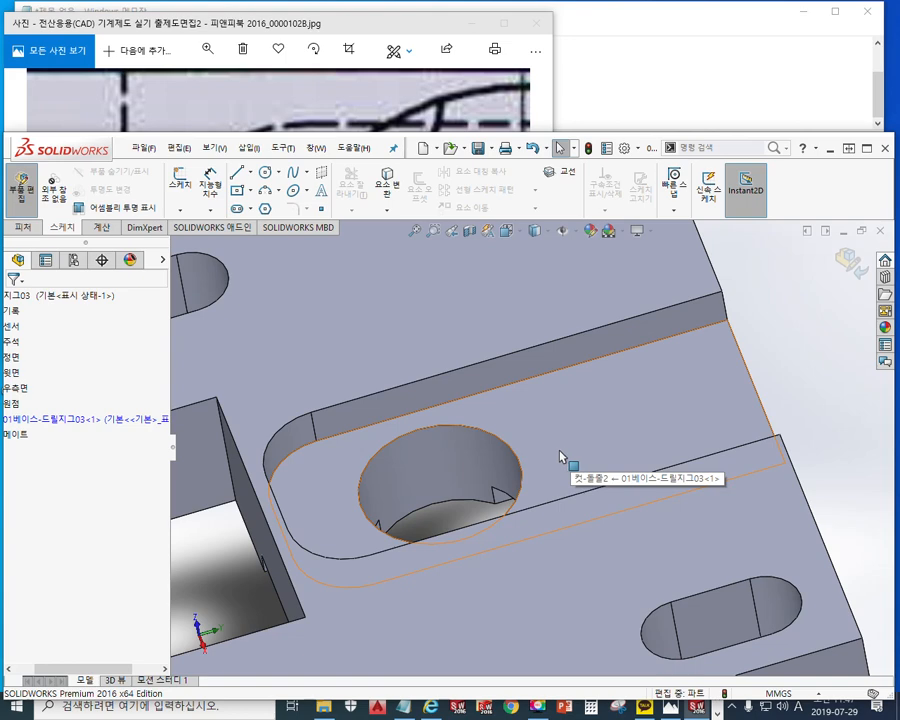
Preview a section of the base plate through its right plane (우측면) and view the cut face from the side.
{"action": "left_click", "coordinate": [470, 231]}
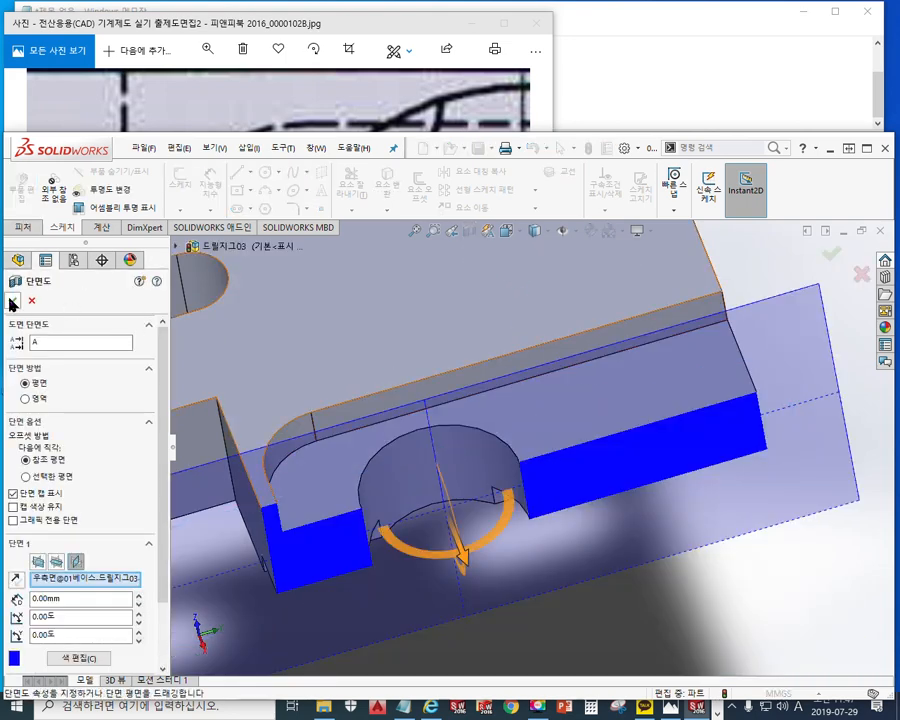
{"action": "middle_click_drag", "start_coordinate": [440, 480], "coordinate": [380, 595]}
{"action": "middle_click_drag", "start_coordinate": [558, 604], "coordinate": [556, 496]}
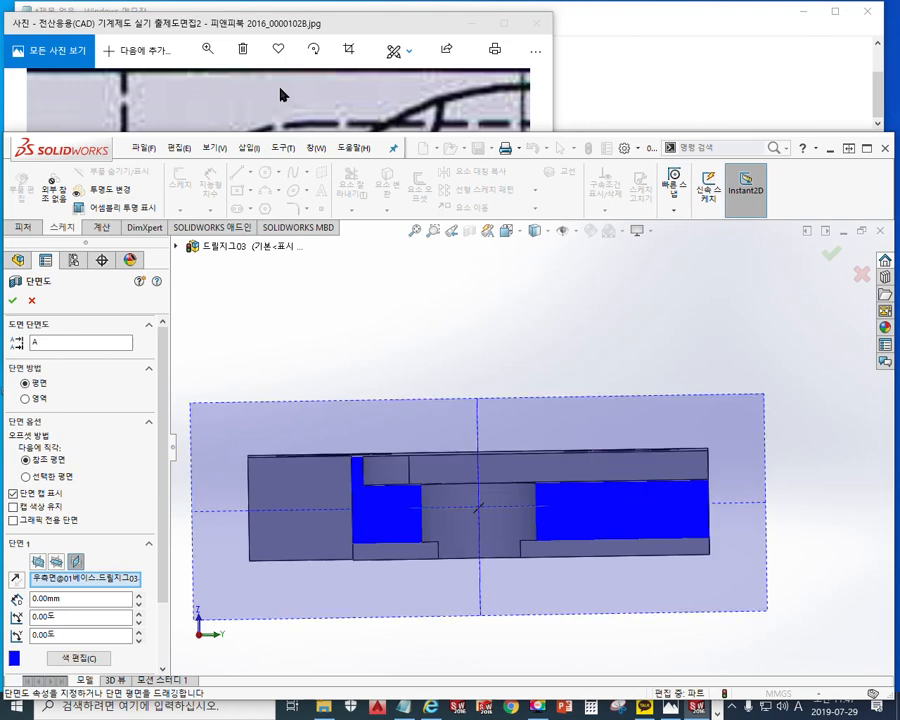
Examine the sectioned front view of the base in the drawing image for comparison with the model section.
{"action": "left_click", "coordinate": [281, 95]}
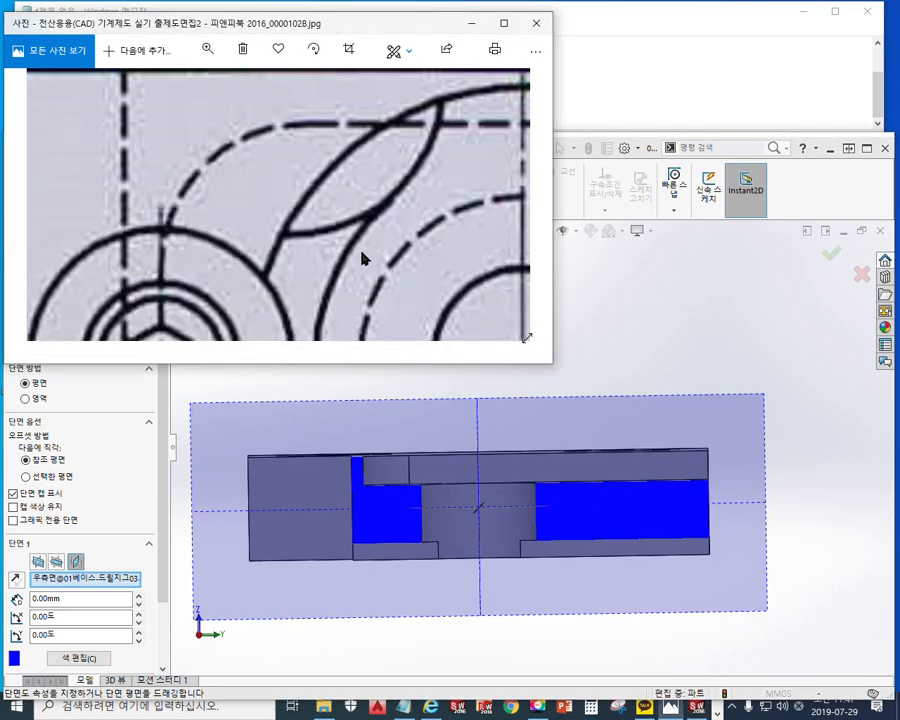
{"action": "scroll", "coordinate": [335, 264], "scroll_direction": "down", "scroll_amount": 6}
{"action": "left_click_drag", "start_coordinate": [390, 289], "coordinate": [350, 110]}
{"action": "left_click_drag", "start_coordinate": [360, 255], "coordinate": [350, 140]}
{"action": "scroll", "coordinate": [340, 292], "scroll_direction": "up", "scroll_amount": 3}
{"action": "left_click_drag", "start_coordinate": [364, 257], "coordinate": [344, 280]}
{"action": "scroll", "coordinate": [323, 273], "scroll_direction": "up", "scroll_amount": 2}
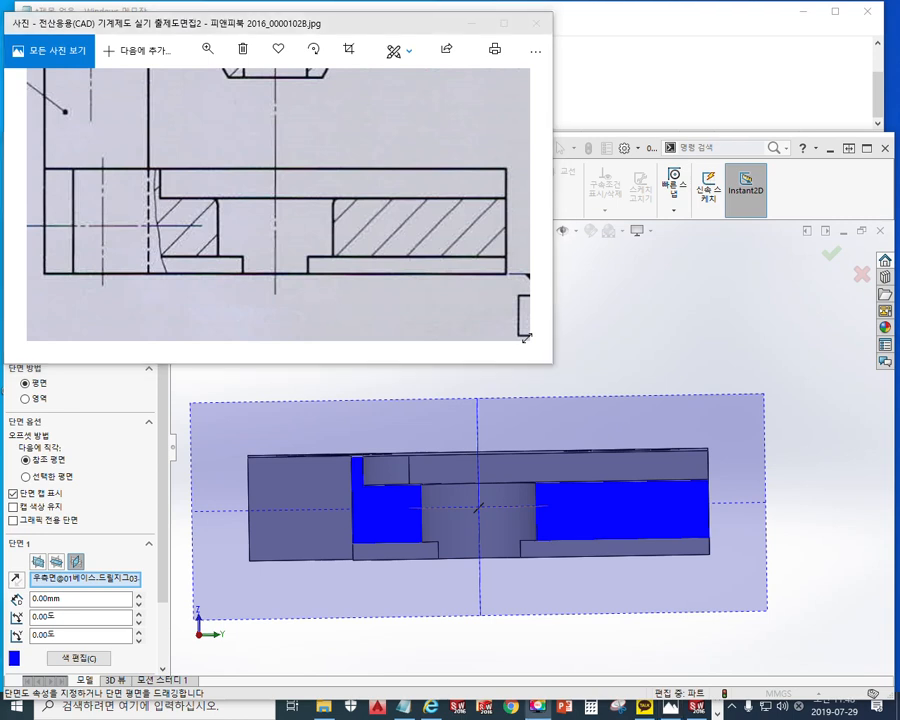
Circle in red the tangent edge of the recess's rounded corner in the section view, and clear the marks.
{"action": "key", "text": "F2"}
{"action": "mouse_move", "coordinate": [409, 437]}
{"action": "left_mouse_down"}
{"action": "mouse_move", "coordinate": [408, 492]}
{"action": "mouse_move", "coordinate": [428, 454]}
{"action": "mouse_move", "coordinate": [426, 488]}
{"action": "left_mouse_up"}
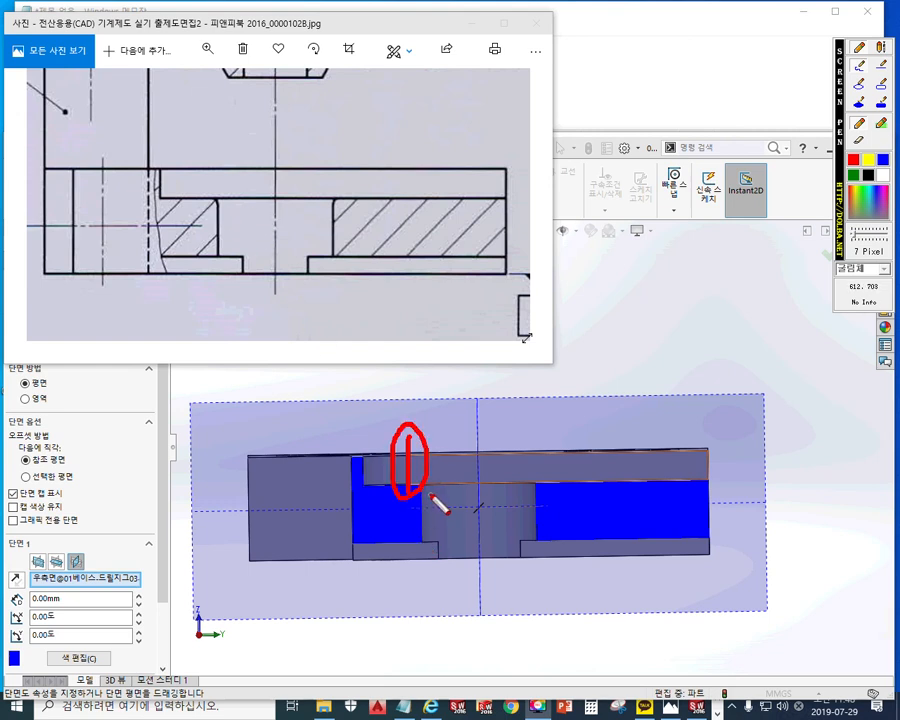
{"action": "key", "text": "Escape"}
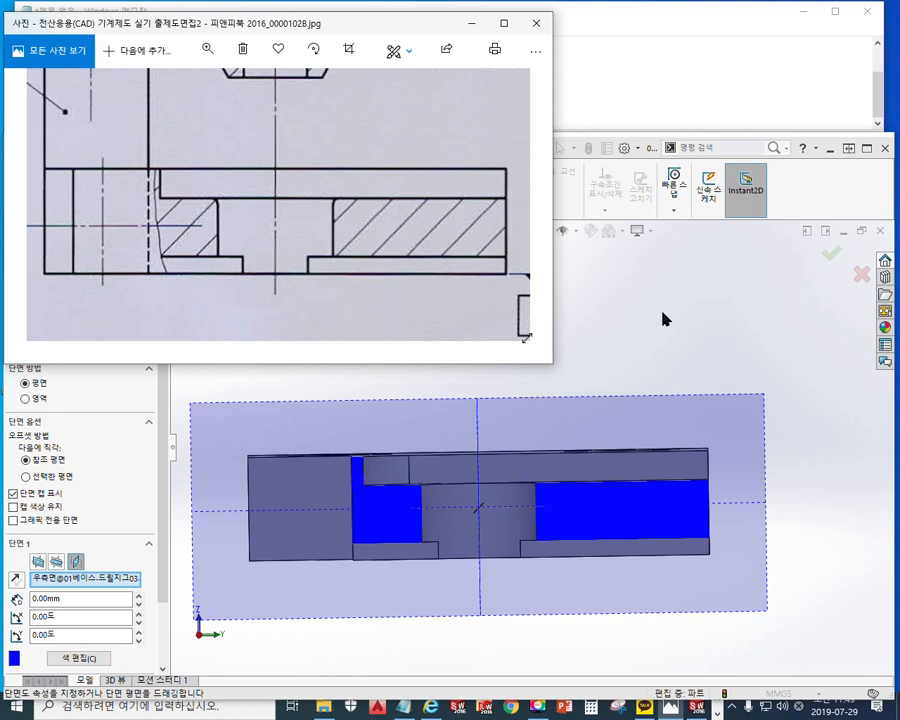
Check the sectioned recess from an isometric angle and cancel the section view to show the whole plate.
{"action": "left_click", "coordinate": [662, 318]}
{"action": "middle_click_drag", "start_coordinate": [619, 376], "coordinate": [555, 418]}
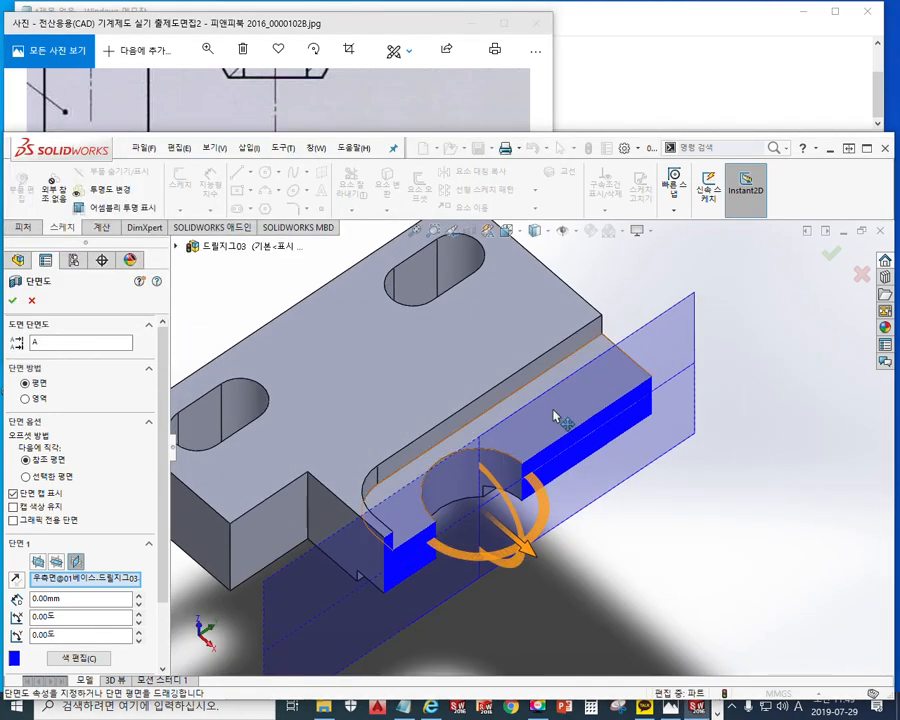
{"action": "scroll", "coordinate": [553, 410], "scroll_direction": "up", "scroll_amount": 3}
{"action": "key", "text": "Escape"}
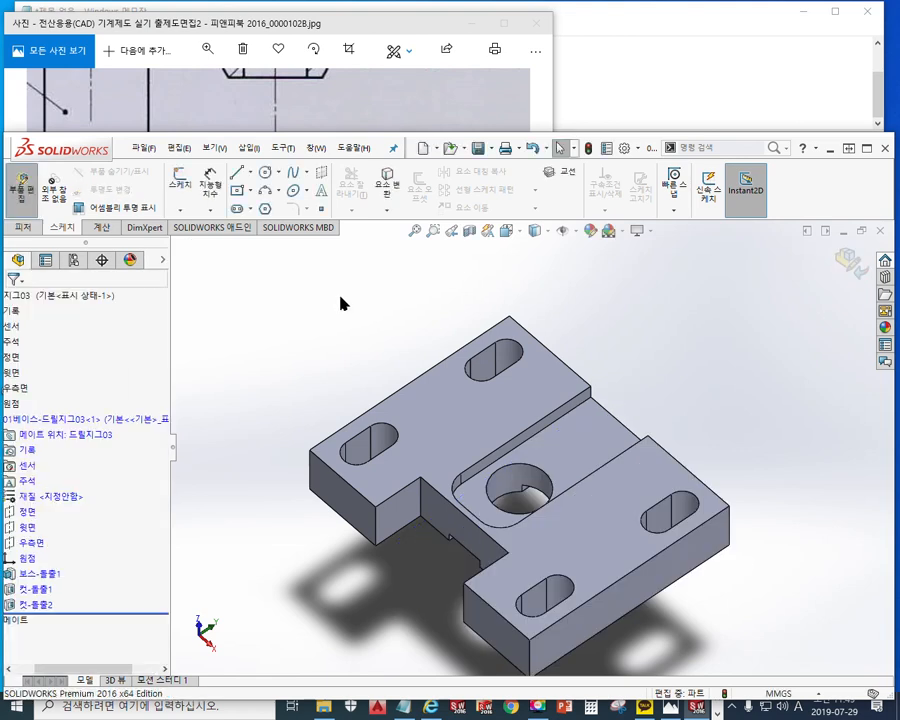
{"action": "middle_click_drag", "start_coordinate": [685, 427], "coordinate": [651, 401], "text": "ctrl"}
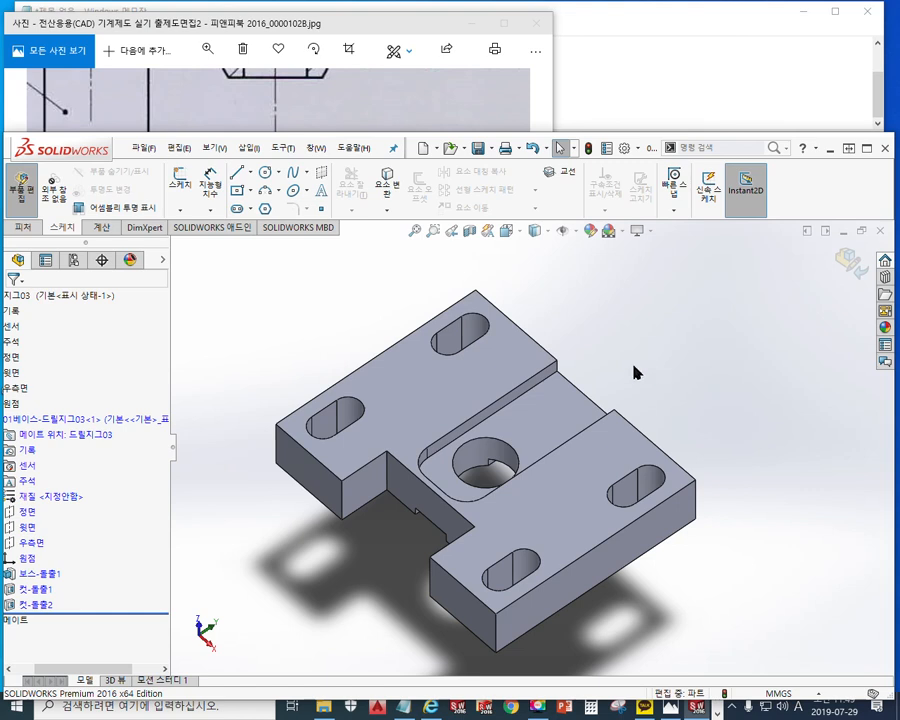
Examine the bore's rounded upper corners in the sectioned front view of the drawing image.
{"action": "left_click", "coordinate": [330, 124]}
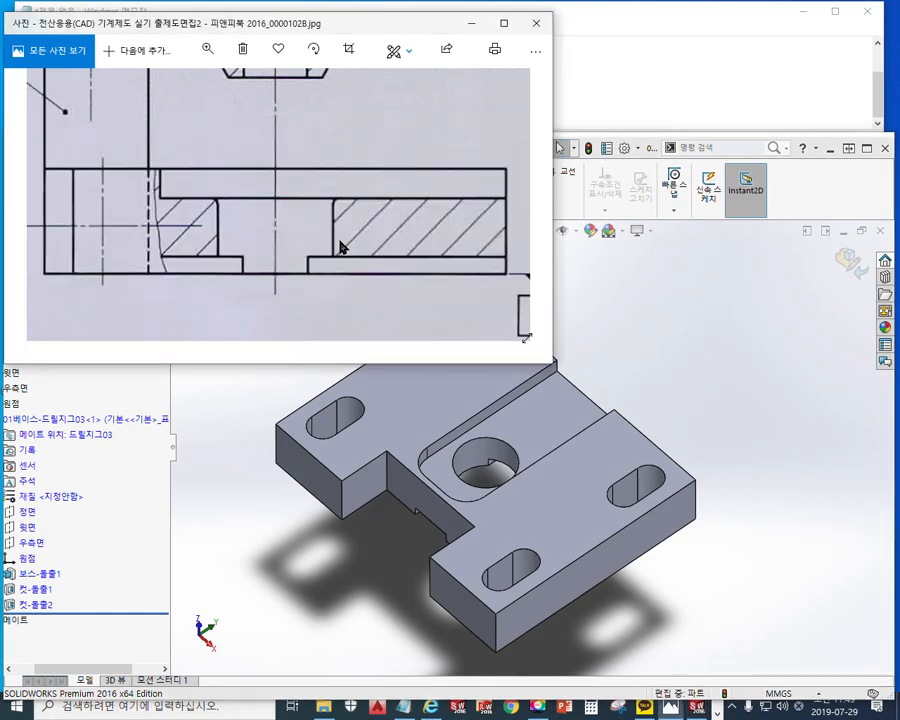
{"action": "scroll", "coordinate": [245, 205], "scroll_direction": "up", "scroll_amount": 2}
{"action": "scroll", "coordinate": [250, 202], "scroll_direction": "up", "scroll_amount": 3}
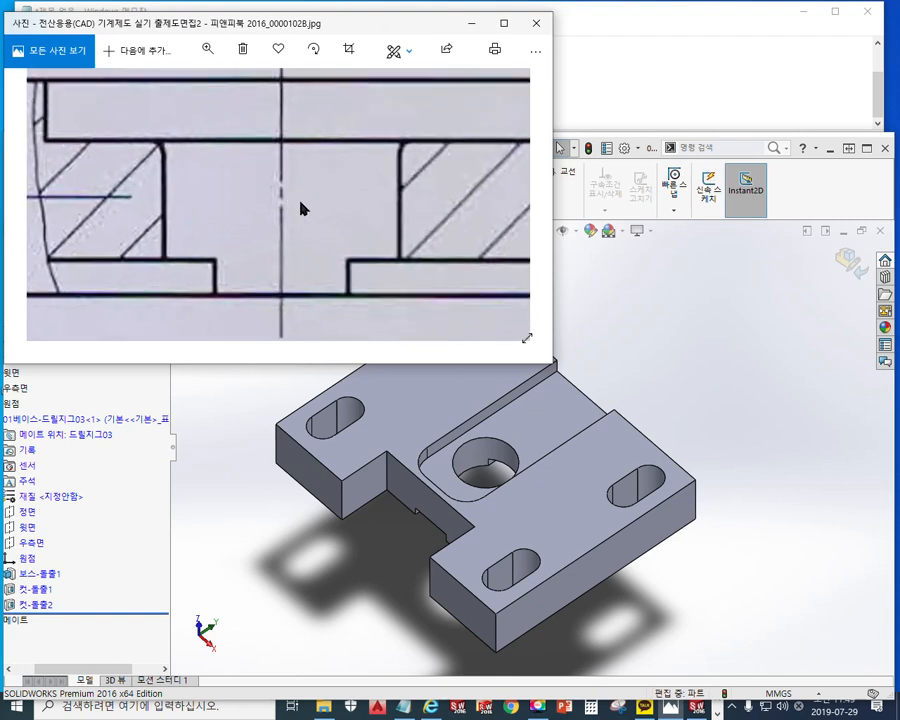
{"action": "left_click_drag", "start_coordinate": [355, 227], "coordinate": [327, 225]}
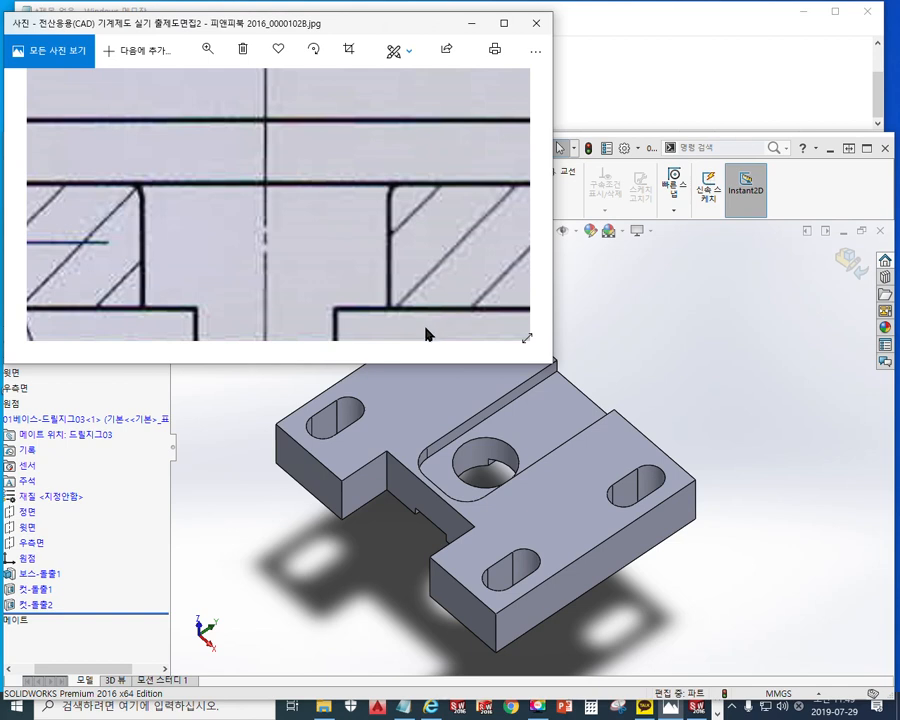
{"action": "left_click_drag", "start_coordinate": [426, 300], "coordinate": [416, 274]}
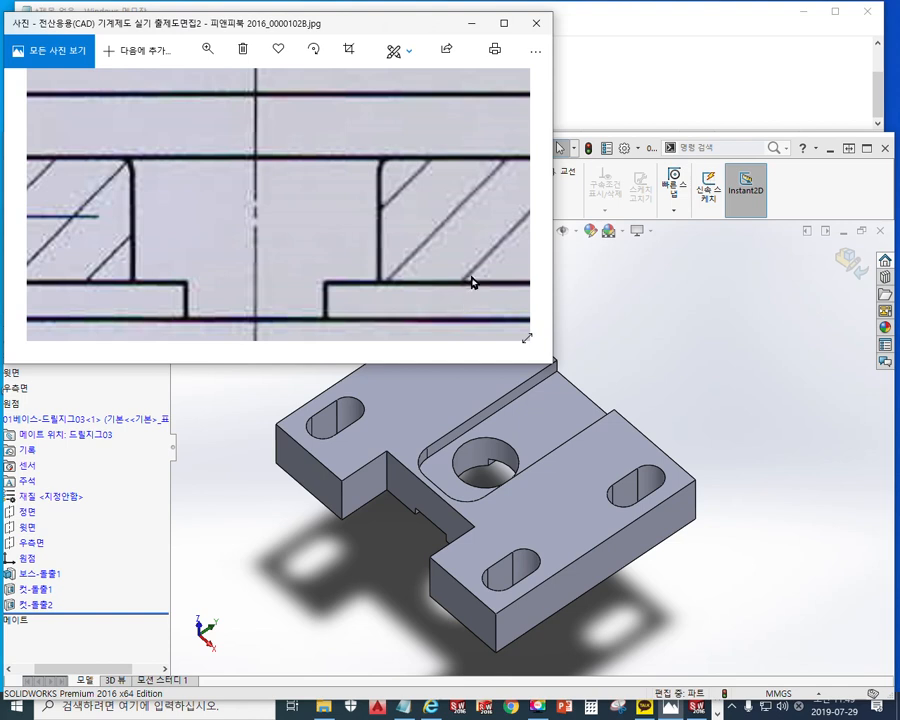
Mark in red the bore's rounded corner and its missing tangent line across the drawing's section view, and clear the marks.
{"action": "key", "text": "F12"}
{"action": "left_click_drag", "start_coordinate": [393, 157], "coordinate": [380, 182]}
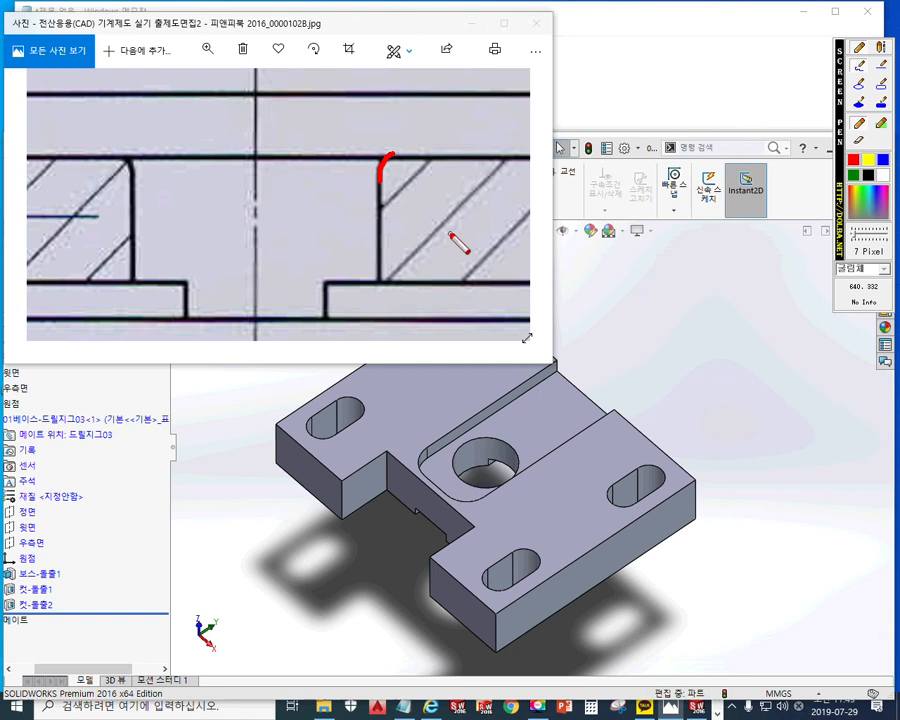
{"action": "left_click_drag", "start_coordinate": [138, 177], "coordinate": [380, 177]}
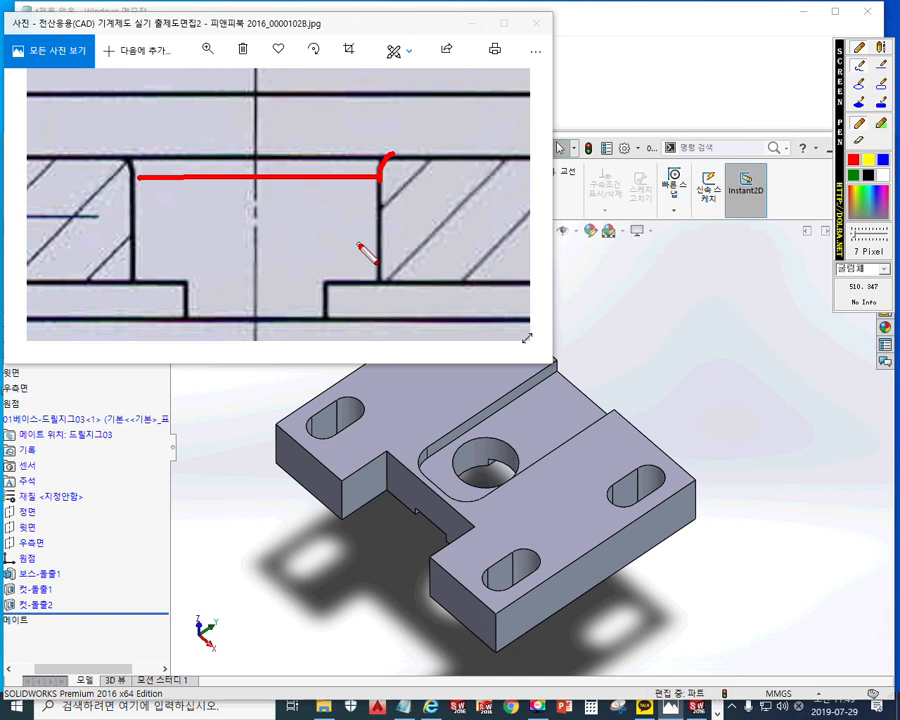
{"action": "key", "text": "Escape"}
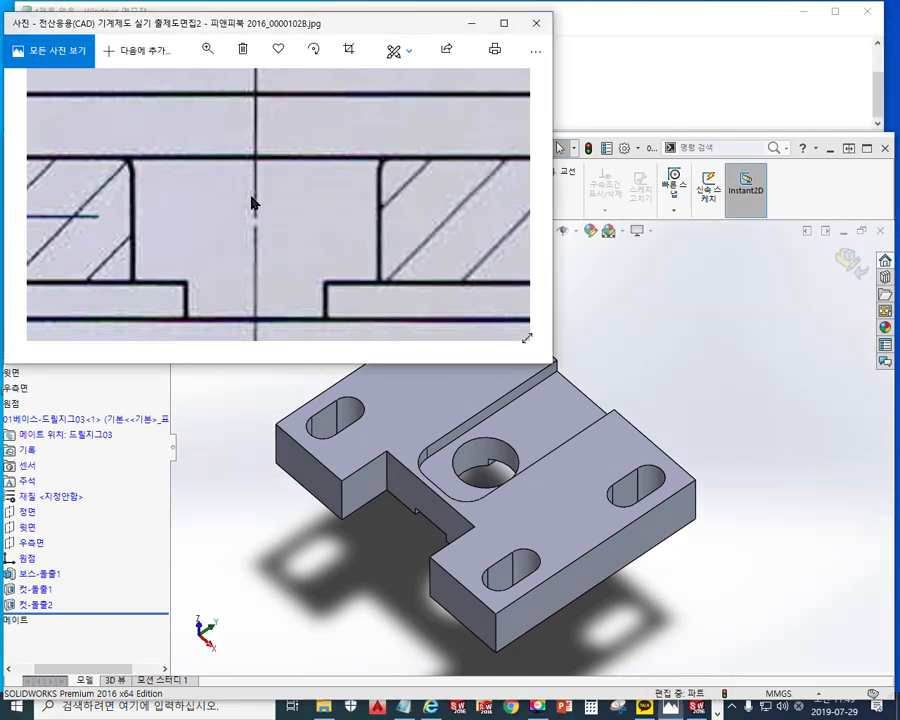
{"action": "key", "text": "F12"}
{"action": "left_click_drag", "start_coordinate": [139, 175], "coordinate": [368, 175]}
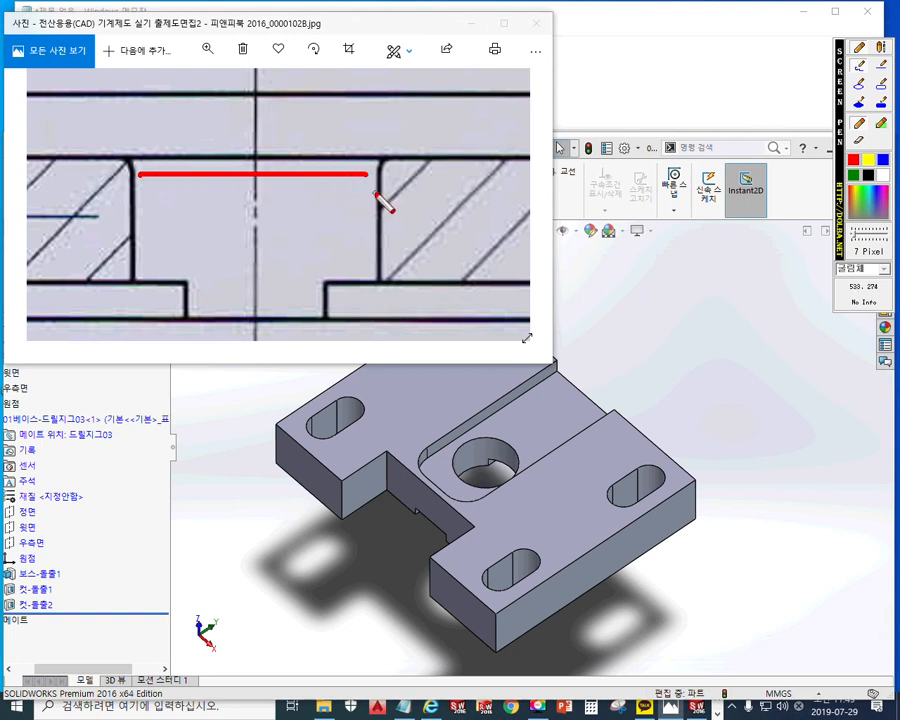
{"action": "key", "text": "Escape"}
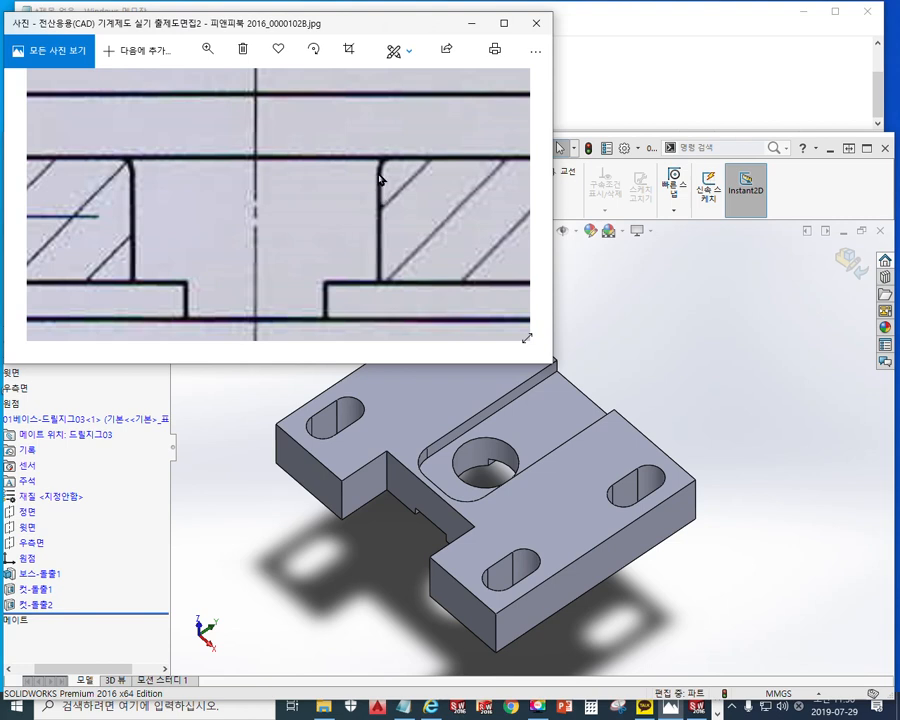
Annotate the bore's rounded corner in the drawing with a red arrow and r=1, circle the model's hole edge, and clear the marks.
{"action": "key", "text": "F12"}
{"action": "left_click_drag", "start_coordinate": [392, 160], "coordinate": [377, 177]}
{"action": "mouse_move", "coordinate": [327, 104]}
{"action": "left_mouse_down"}
{"action": "mouse_move", "coordinate": [352, 143]}
{"action": "mouse_move", "coordinate": [333, 151]}
{"action": "left_mouse_up"}
{"action": "mouse_move", "coordinate": [257, 60]}
{"action": "left_mouse_down"}
{"action": "mouse_move", "coordinate": [262, 110]}
{"action": "mouse_move", "coordinate": [306, 81]}
{"action": "mouse_move", "coordinate": [334, 105]}
{"action": "left_mouse_up"}
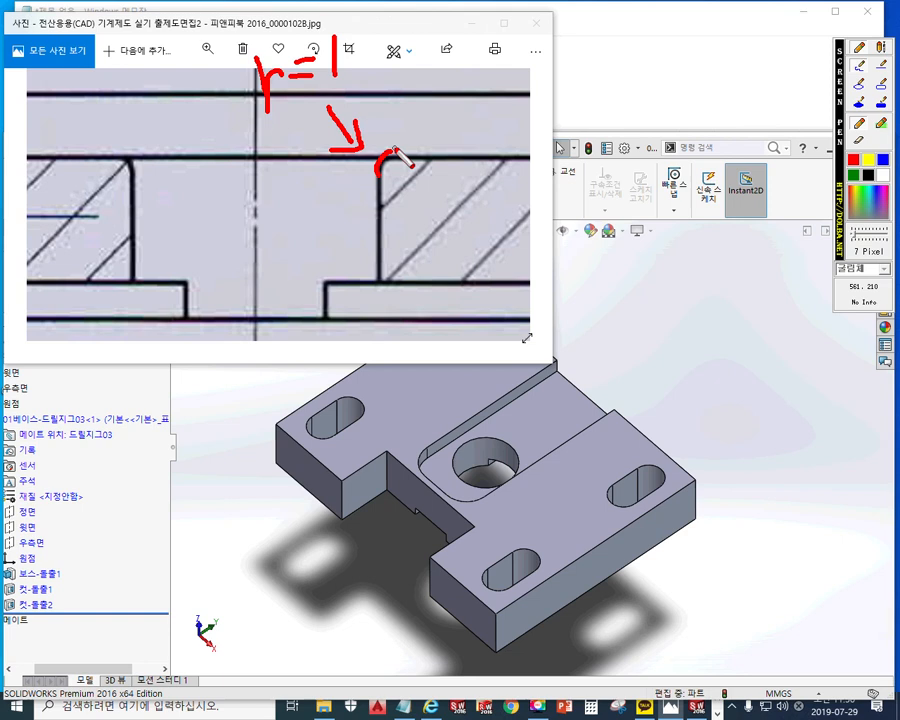
{"action": "mouse_move", "coordinate": [490, 450]}
{"action": "left_mouse_down"}
{"action": "mouse_move", "coordinate": [508, 452]}
{"action": "mouse_move", "coordinate": [462, 466]}
{"action": "mouse_move", "coordinate": [482, 488]}
{"action": "mouse_move", "coordinate": [516, 490]}
{"action": "mouse_move", "coordinate": [526, 446]}
{"action": "left_mouse_up"}
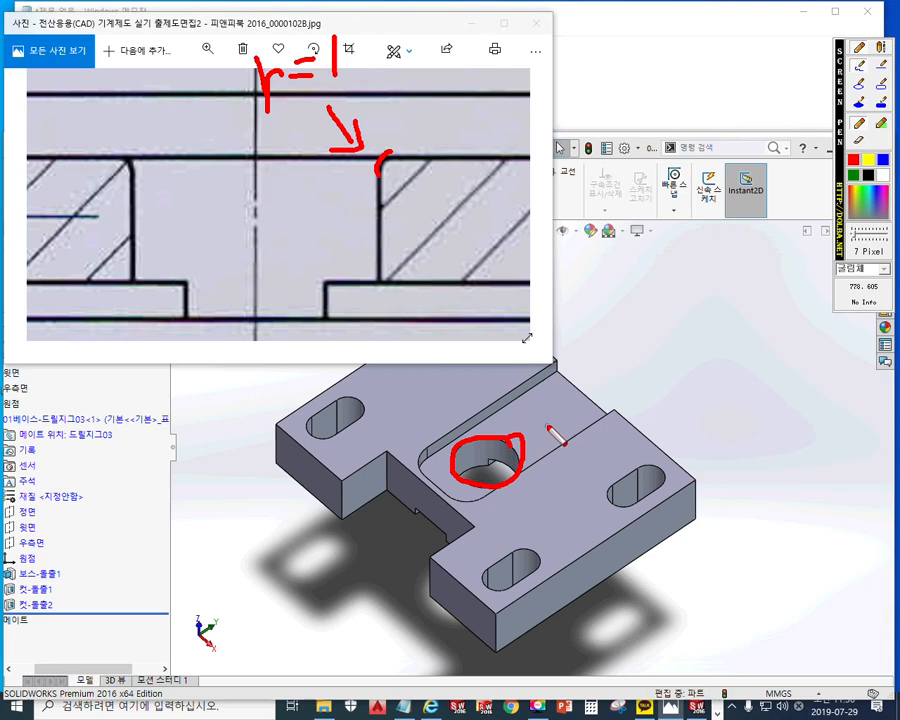
{"action": "key", "text": "Escape"}
Fillet the upper edge of the central hole in the recess floor with a 1 mm radius.
{"action": "left_click", "coordinate": [505, 448]}
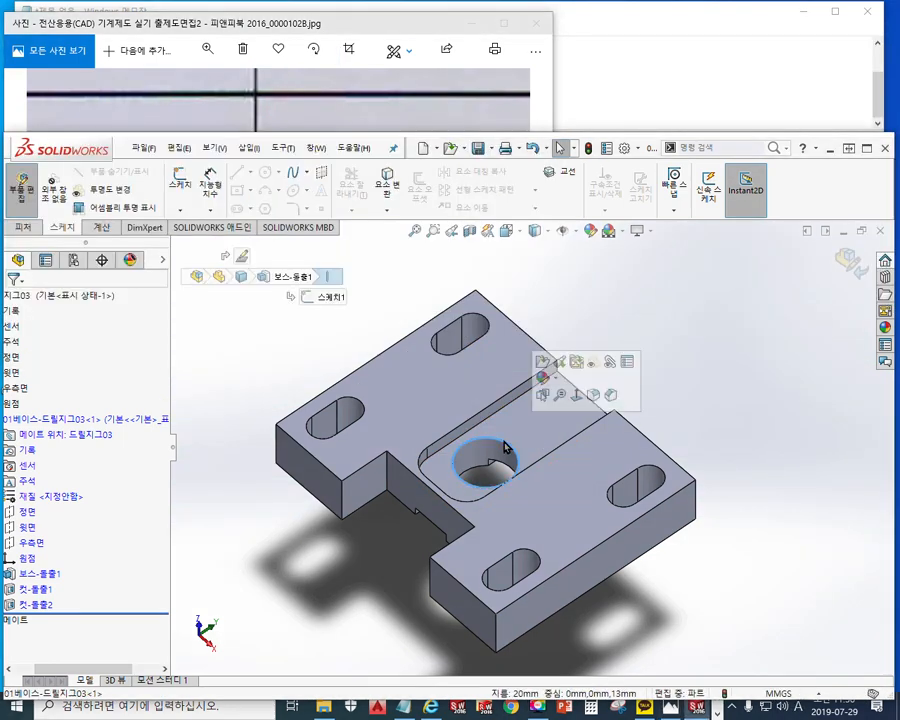
{"action": "left_click", "coordinate": [594, 402]}
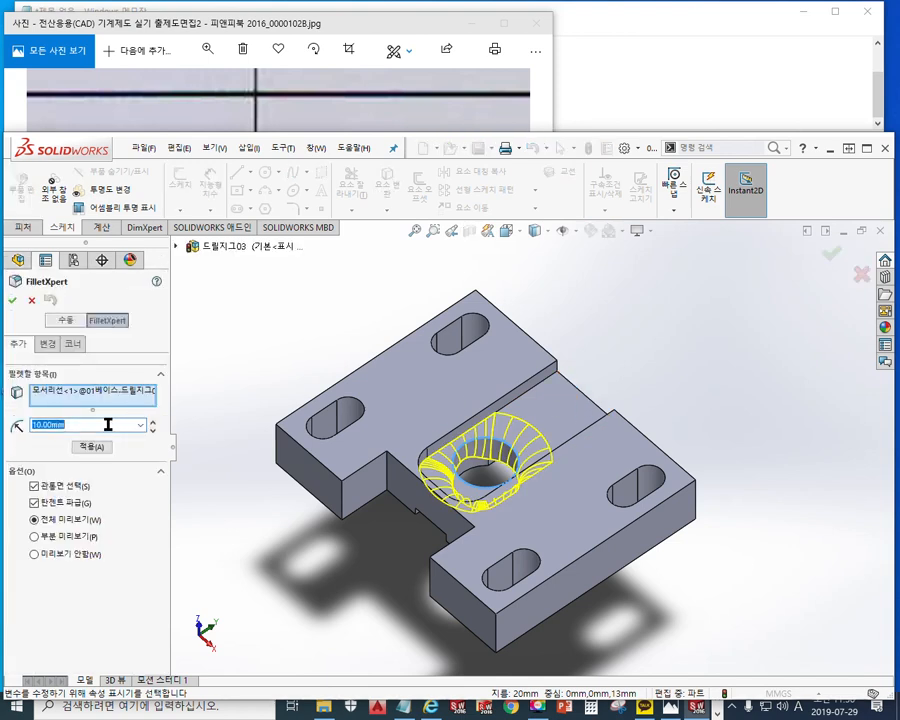
{"action": "type", "text": "1"}
{"action": "key", "text": "Return"}
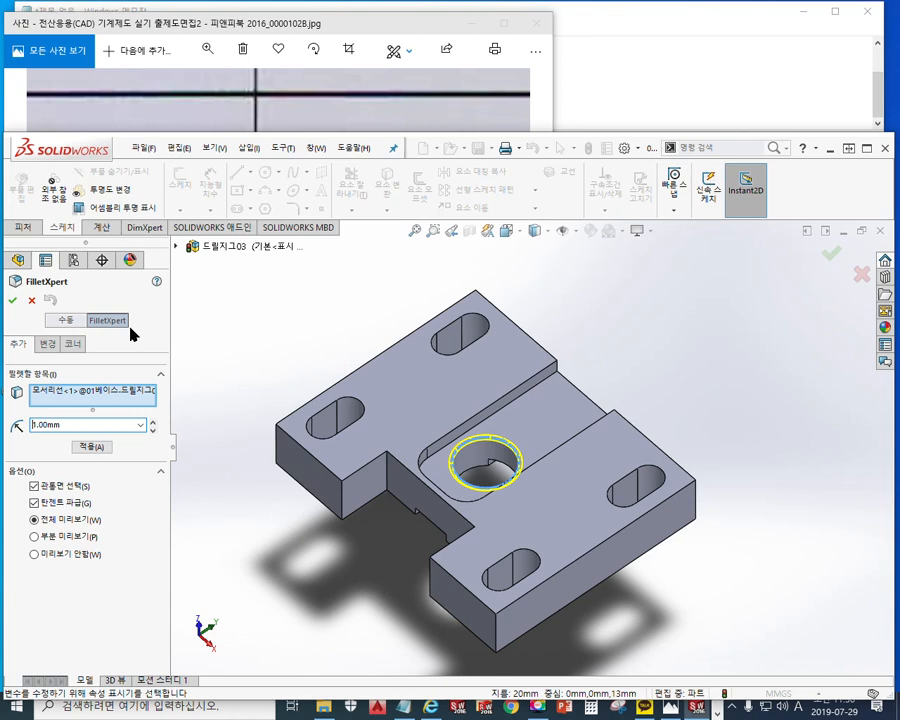
{"action": "left_click", "coordinate": [13, 299]}
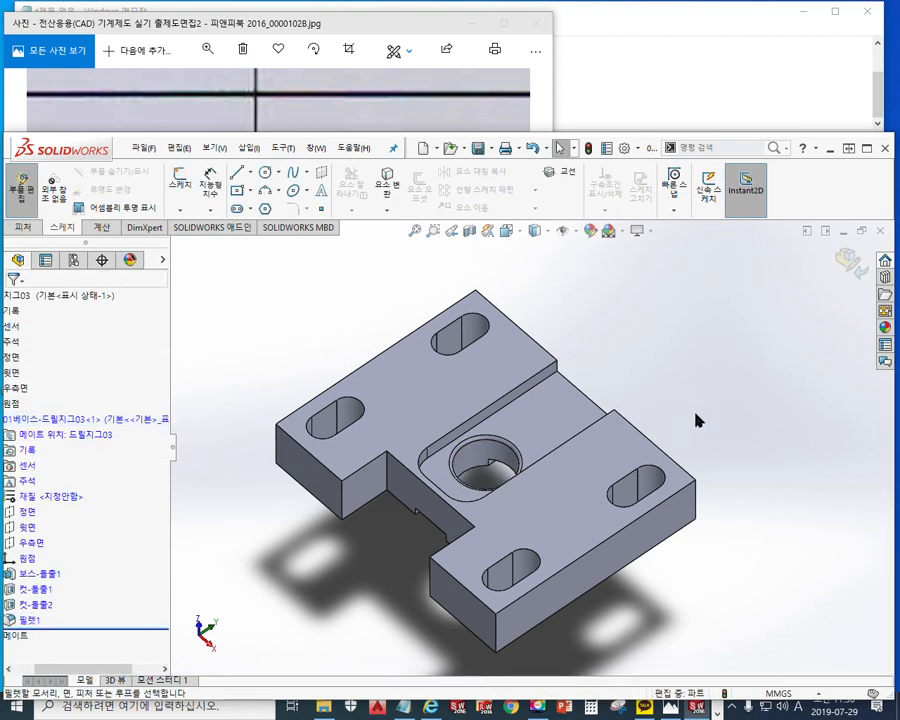
Mark the base plate's four outer vertical corner edges with red lines, and clear the marks.
{"action": "key", "text": "F12"}
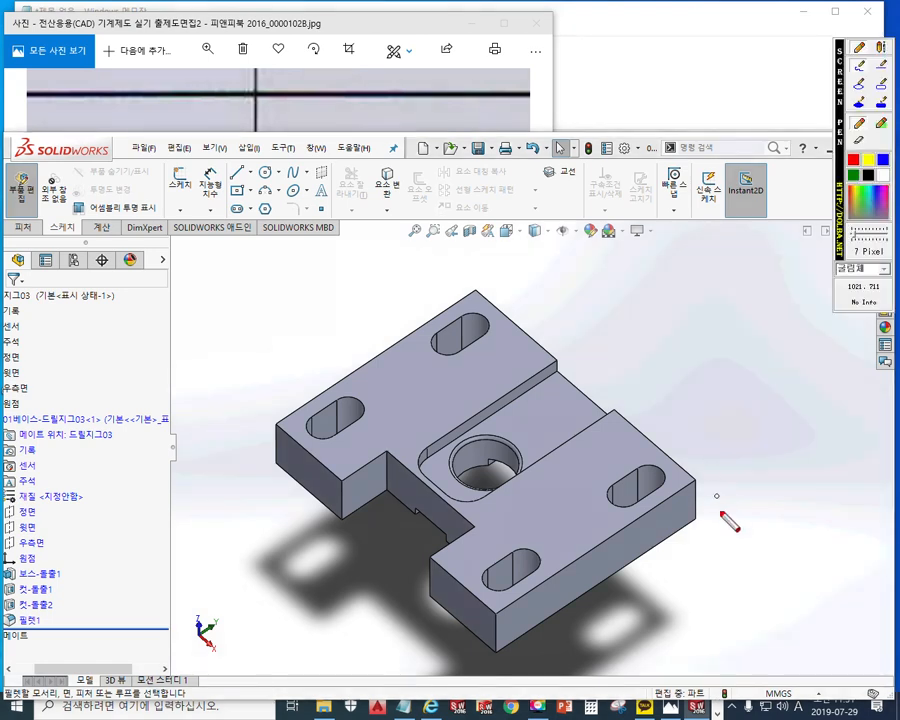
{"action": "left_click_drag", "start_coordinate": [699, 465], "coordinate": [701, 546]}
{"action": "left_click_drag", "start_coordinate": [499, 601], "coordinate": [498, 656]}
{"action": "left_click_drag", "start_coordinate": [273, 420], "coordinate": [273, 468]}
{"action": "left_click_drag", "start_coordinate": [479, 288], "coordinate": [479, 340]}
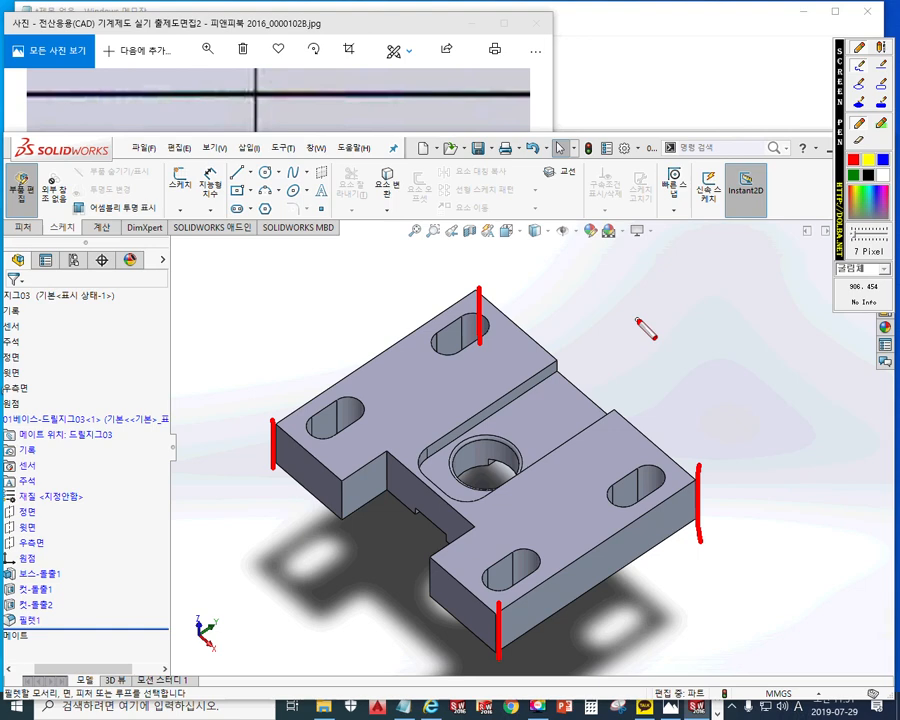
{"action": "key", "text": "Escape"}
Examine the base's chamfered outer corner beside the slot in the top view of the drawing image.
{"action": "left_click", "coordinate": [394, 27]}
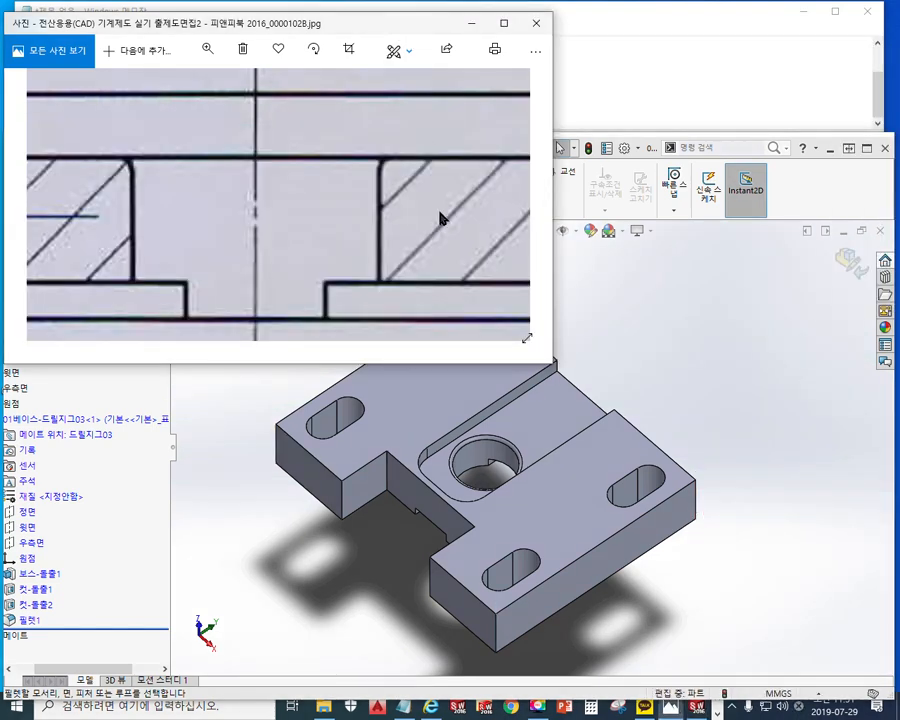
{"action": "scroll", "coordinate": [396, 189], "scroll_direction": "down", "scroll_amount": 5}
{"action": "scroll", "coordinate": [393, 176], "scroll_direction": "down", "scroll_amount": 1}
{"action": "mouse_move", "coordinate": [441, 152]}
{"action": "left_mouse_down"}
{"action": "mouse_move", "coordinate": [400, 315]}
{"action": "mouse_move", "coordinate": [440, 315]}
{"action": "left_mouse_up"}
{"action": "left_click_drag", "start_coordinate": [464, 172], "coordinate": [461, 305]}
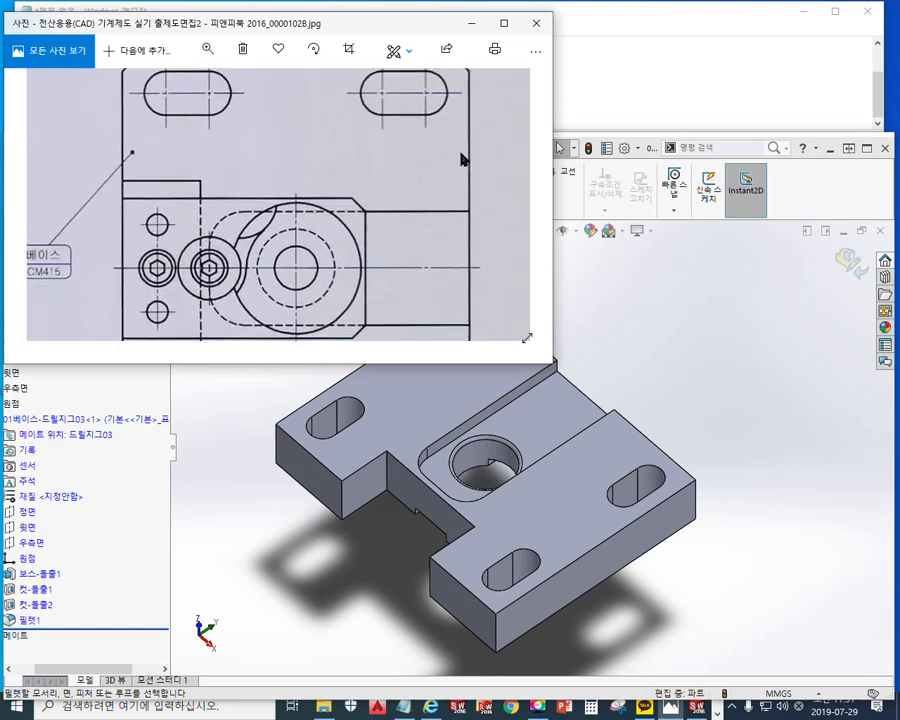
{"action": "scroll", "coordinate": [460, 158], "scroll_direction": "up", "scroll_amount": 5}
{"action": "left_click_drag", "start_coordinate": [441, 131], "coordinate": [436, 212]}
Sketch red dimension marks D1 and D2 for the two chamfer distances on the drawing's corner, and clear the marks.
{"action": "key", "text": "ctrl+F2"}
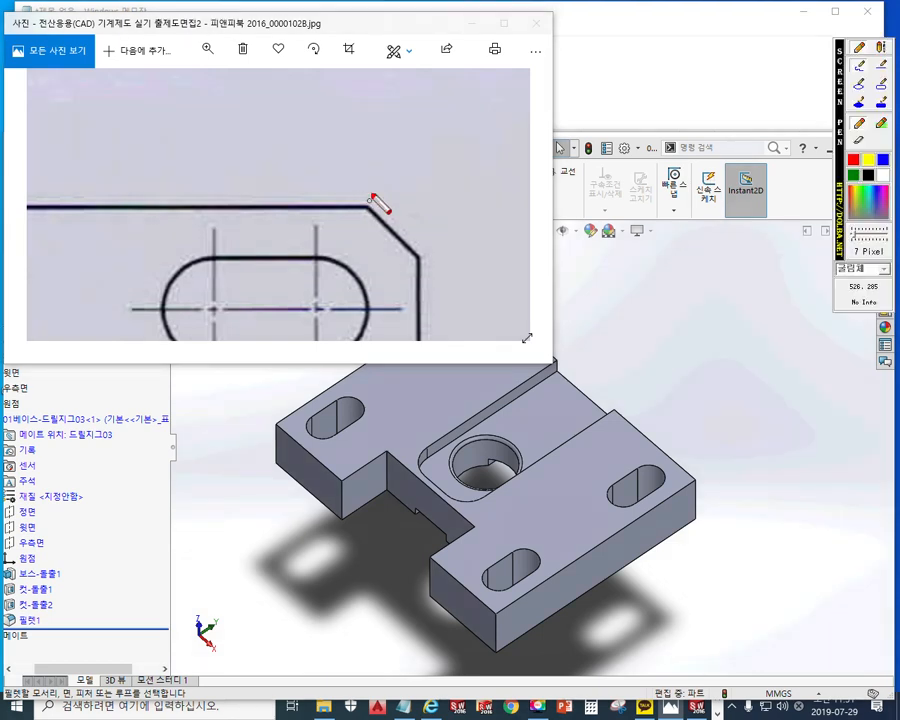
{"action": "left_click_drag", "start_coordinate": [371, 207], "coordinate": [431, 207]}
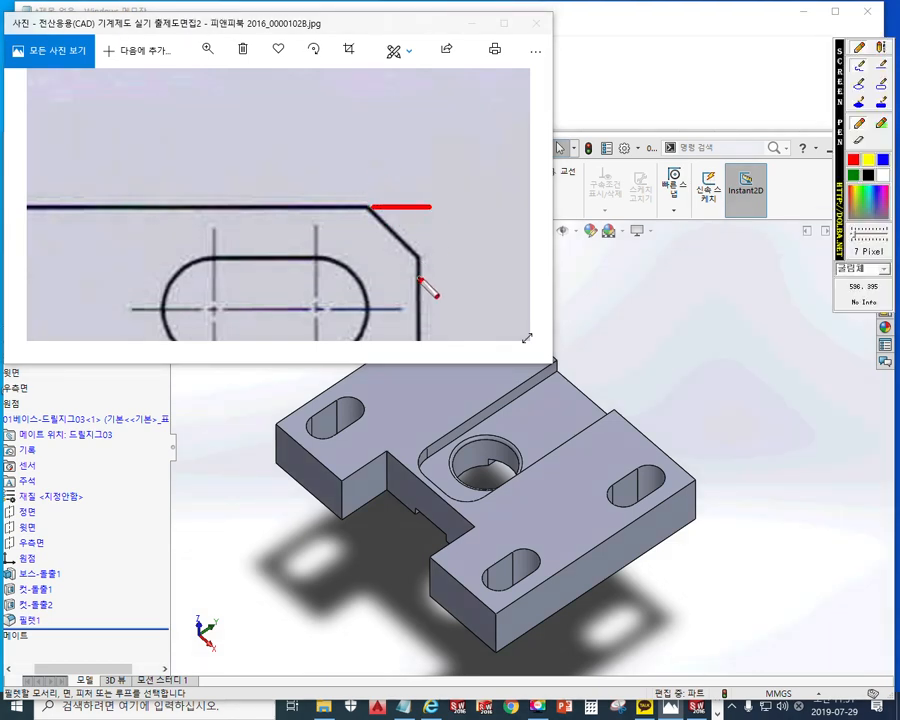
{"action": "left_click_drag", "start_coordinate": [432, 256], "coordinate": [458, 253]}
{"action": "mouse_move", "coordinate": [445, 210]}
{"action": "left_mouse_down"}
{"action": "mouse_move", "coordinate": [453, 209]}
{"action": "mouse_move", "coordinate": [453, 256]}
{"action": "mouse_move", "coordinate": [463, 217]}
{"action": "mouse_move", "coordinate": [481, 249]}
{"action": "left_mouse_up"}
{"action": "mouse_move", "coordinate": [478, 213]}
{"action": "left_mouse_down"}
{"action": "mouse_move", "coordinate": [500, 224]}
{"action": "mouse_move", "coordinate": [483, 250]}
{"action": "left_mouse_up"}
{"action": "left_click_drag", "start_coordinate": [510, 237], "coordinate": [511, 253]}
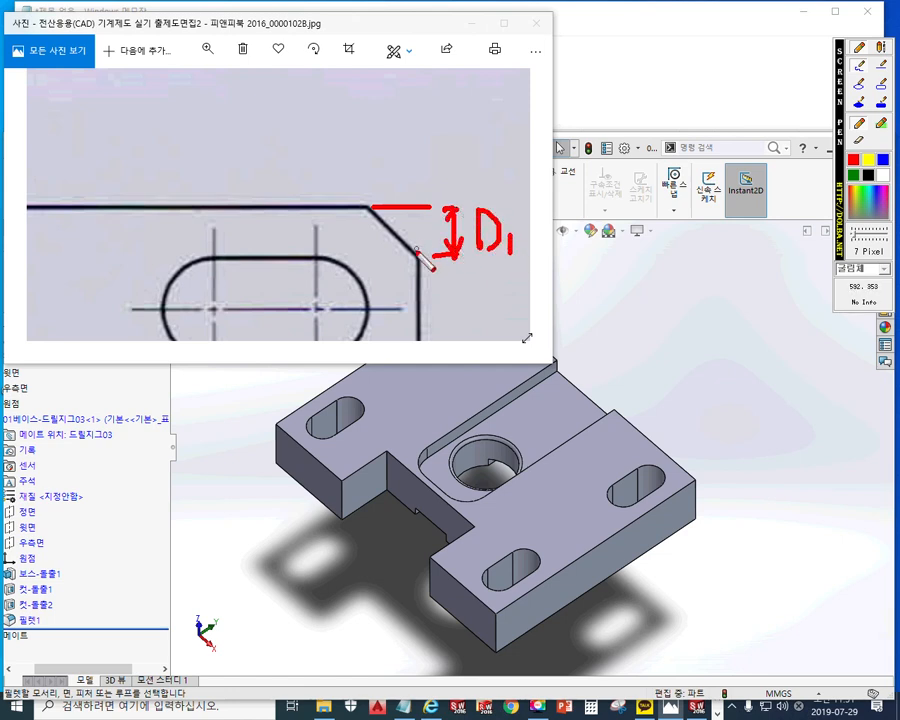
{"action": "left_click_drag", "start_coordinate": [418, 256], "coordinate": [418, 166]}
{"action": "mouse_move", "coordinate": [369, 204]}
{"action": "left_mouse_down"}
{"action": "mouse_move", "coordinate": [373, 157]}
{"action": "mouse_move", "coordinate": [431, 186]}
{"action": "left_mouse_up"}
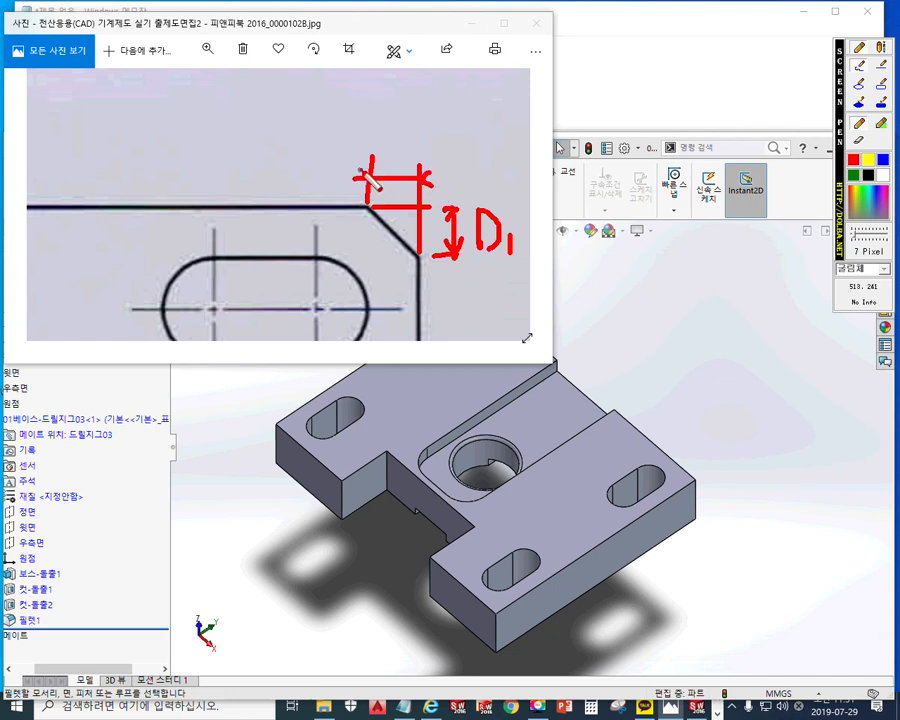
{"action": "mouse_move", "coordinate": [392, 118]}
{"action": "left_mouse_down"}
{"action": "mouse_move", "coordinate": [393, 170]}
{"action": "mouse_move", "coordinate": [440, 157]}
{"action": "left_mouse_up"}
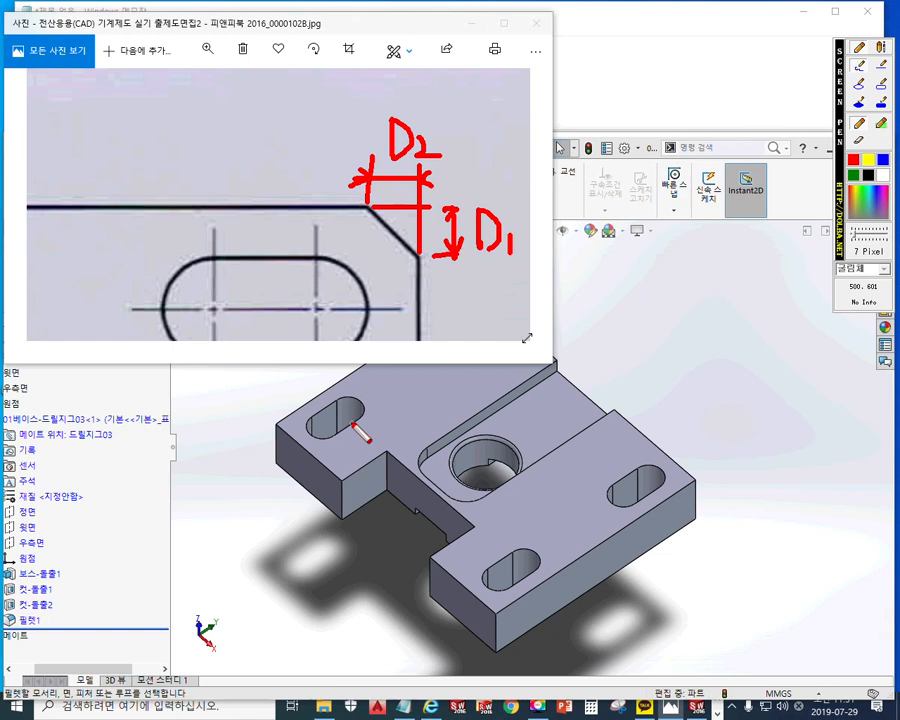
{"action": "key", "text": "Escape"}
Chamfer the base plate's four outer vertical corner edges by 5 mm at 45 degrees.
{"action": "left_click", "coordinate": [739, 450]}
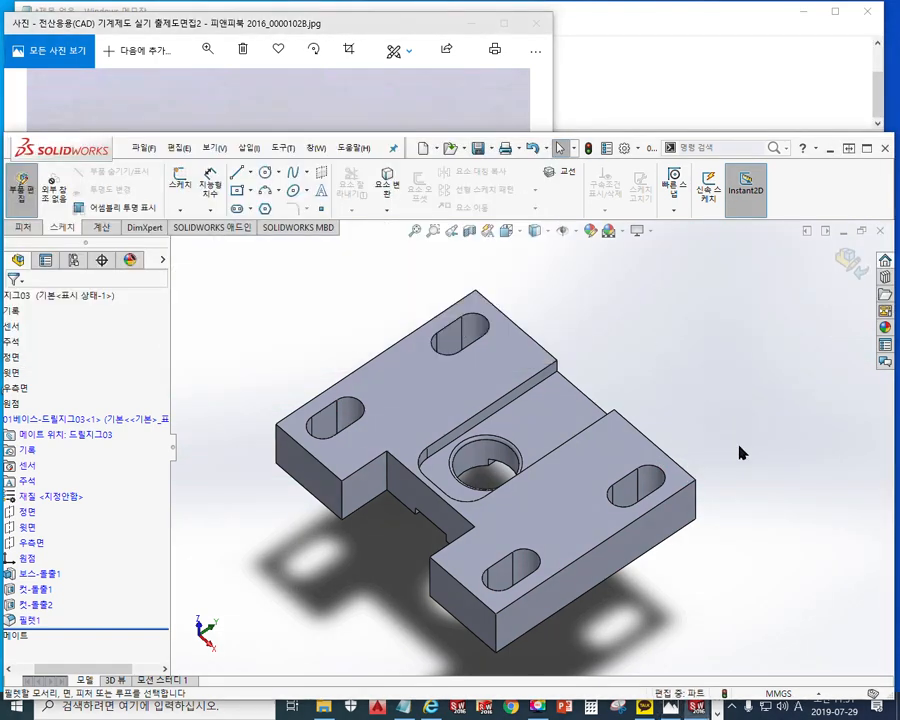
{"action": "left_click", "coordinate": [698, 500]}
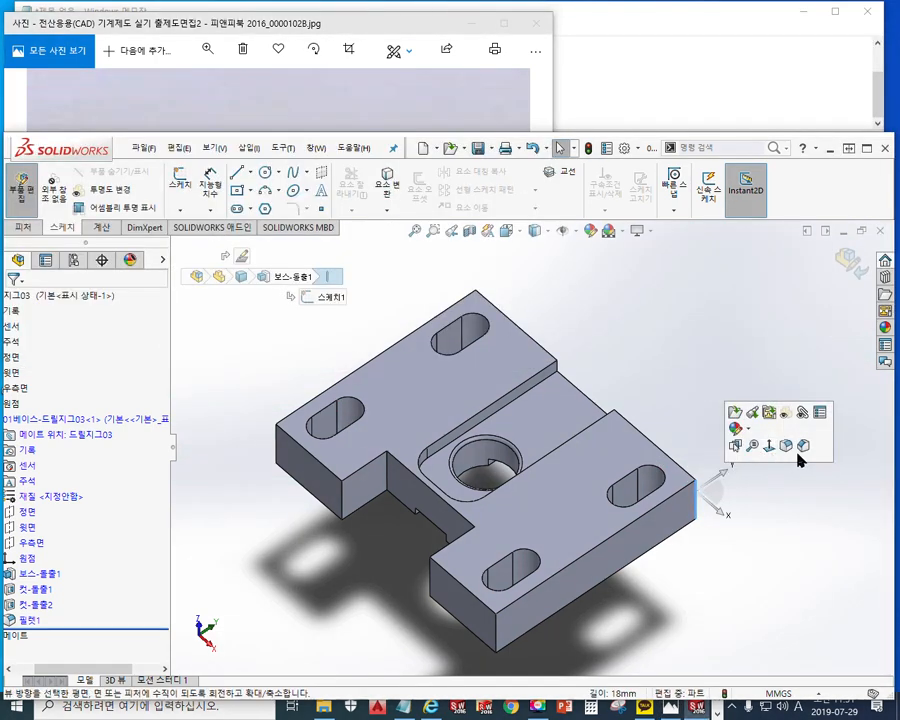
{"action": "left_click", "coordinate": [486, 626], "text": "ctrl"}
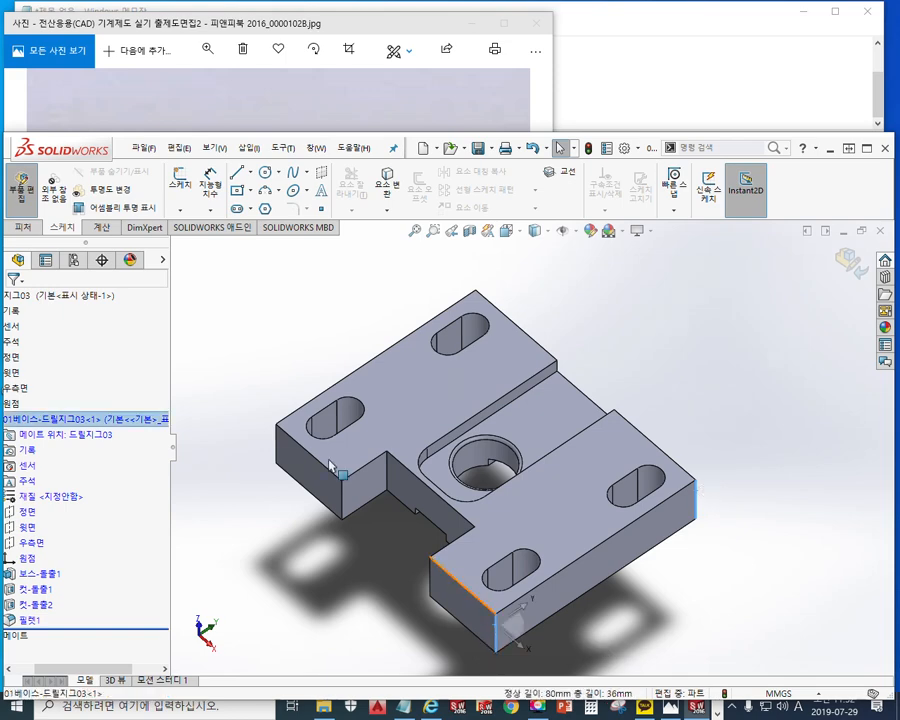
{"action": "left_click", "coordinate": [279, 445], "text": "ctrl"}
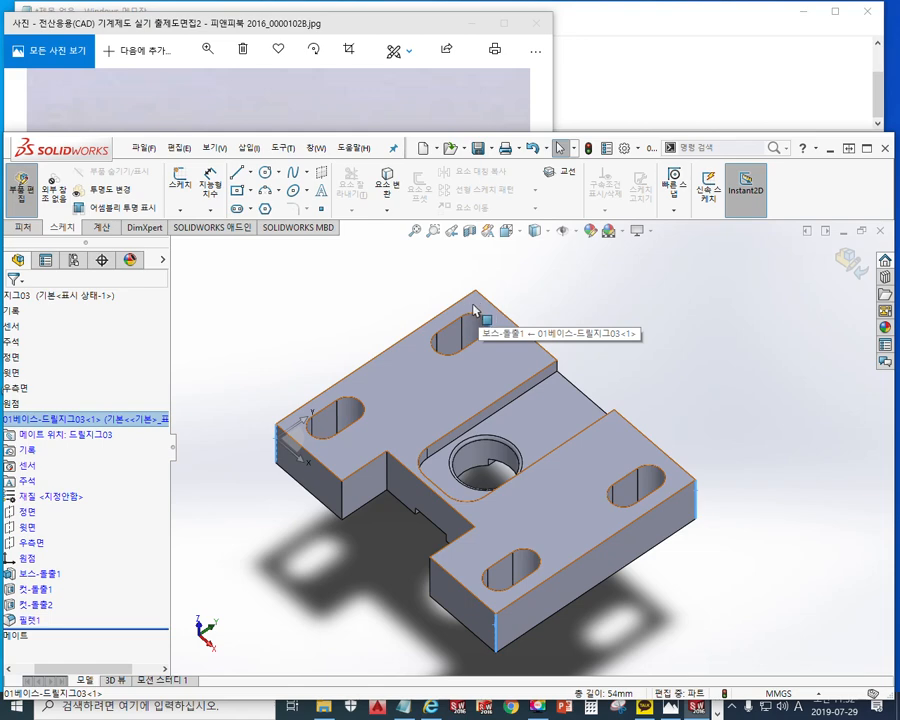
{"action": "middle_click_drag", "start_coordinate": [671, 400], "coordinate": [506, 450]}
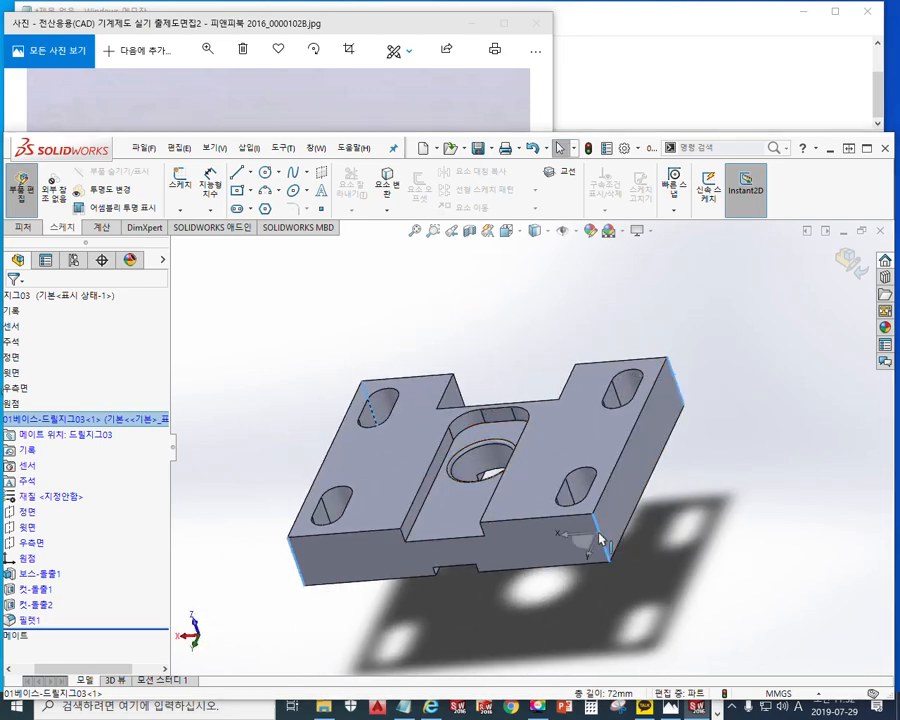
{"action": "left_click", "coordinate": [701, 486]}
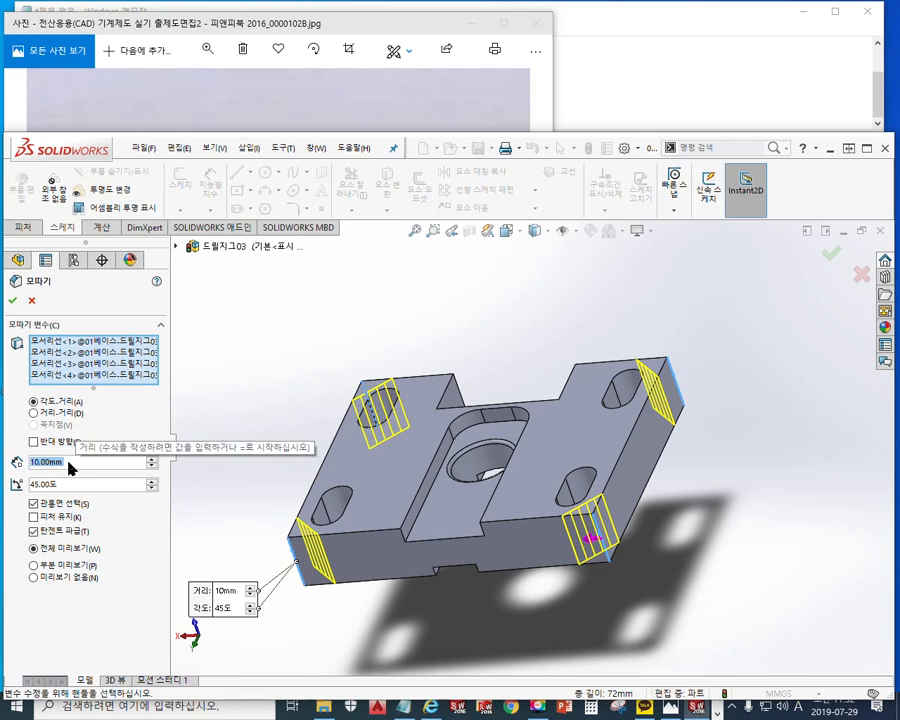
{"action": "type", "text": "5"}
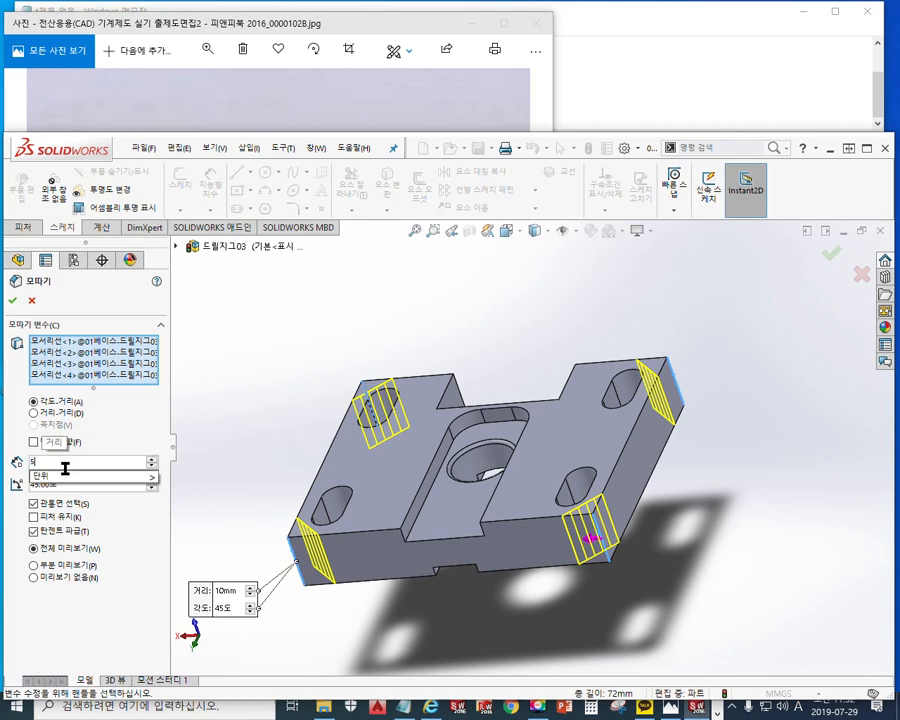
{"action": "key", "text": "Return"}
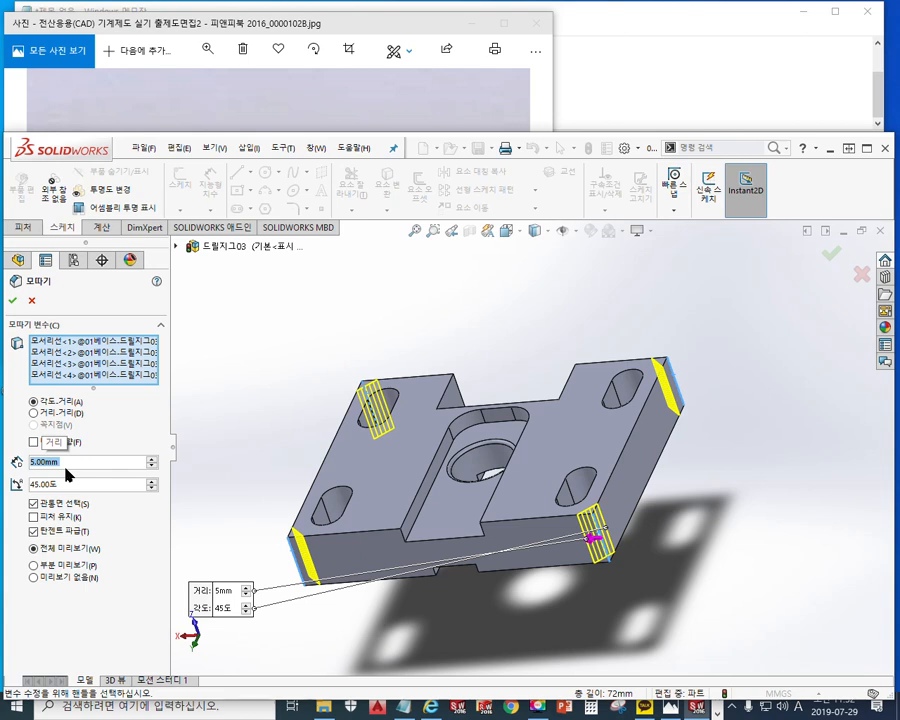
{"action": "key", "text": "Return"}
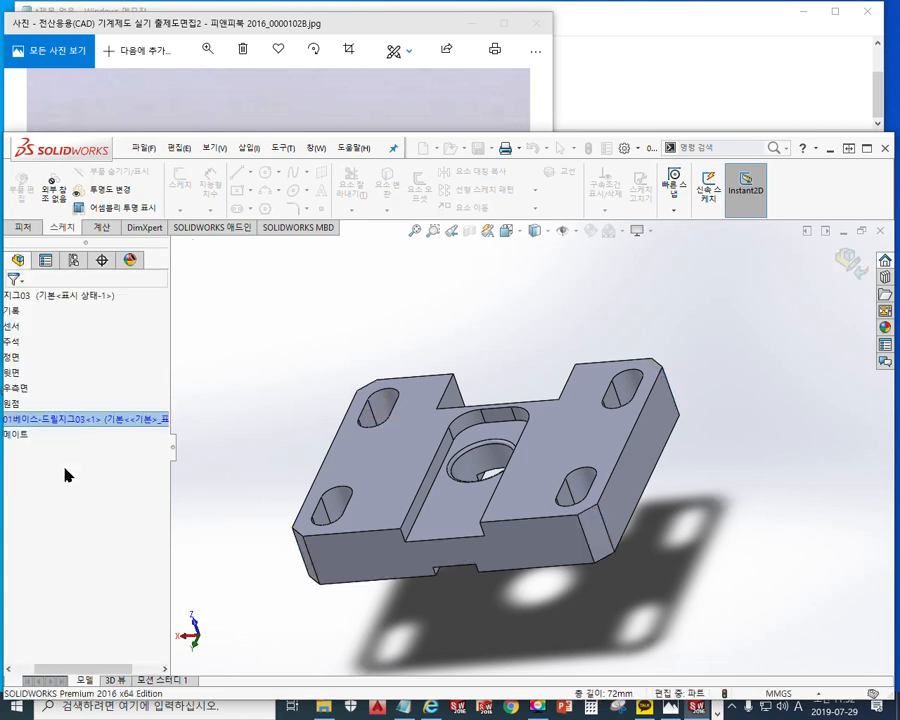
Return the base plate to the isometric view and save the assembly.
{"action": "left_click", "coordinate": [320, 393]}
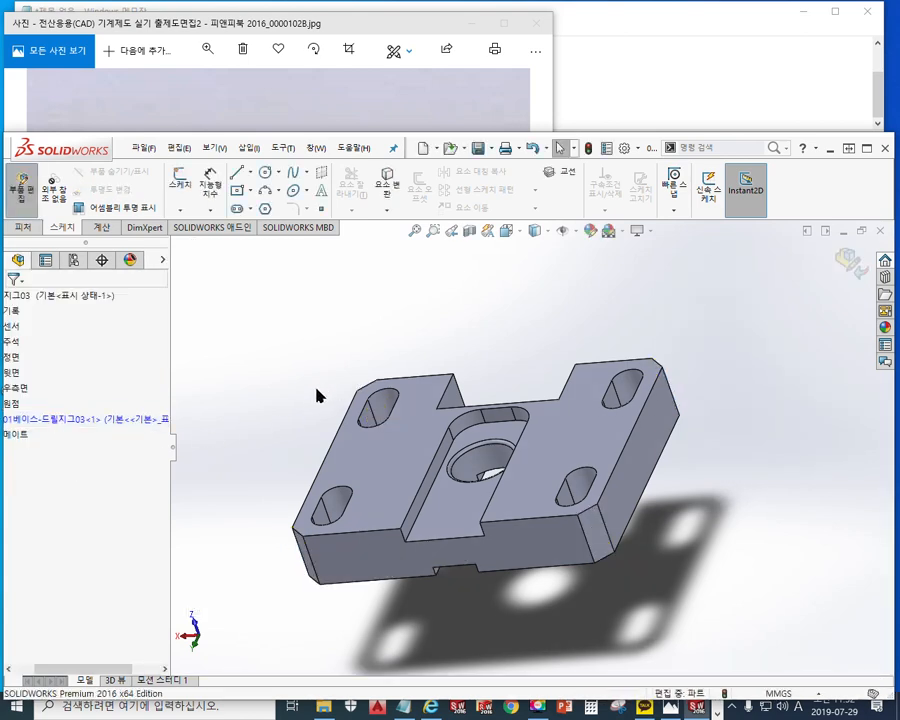
{"action": "key", "text": "ctrl+7"}
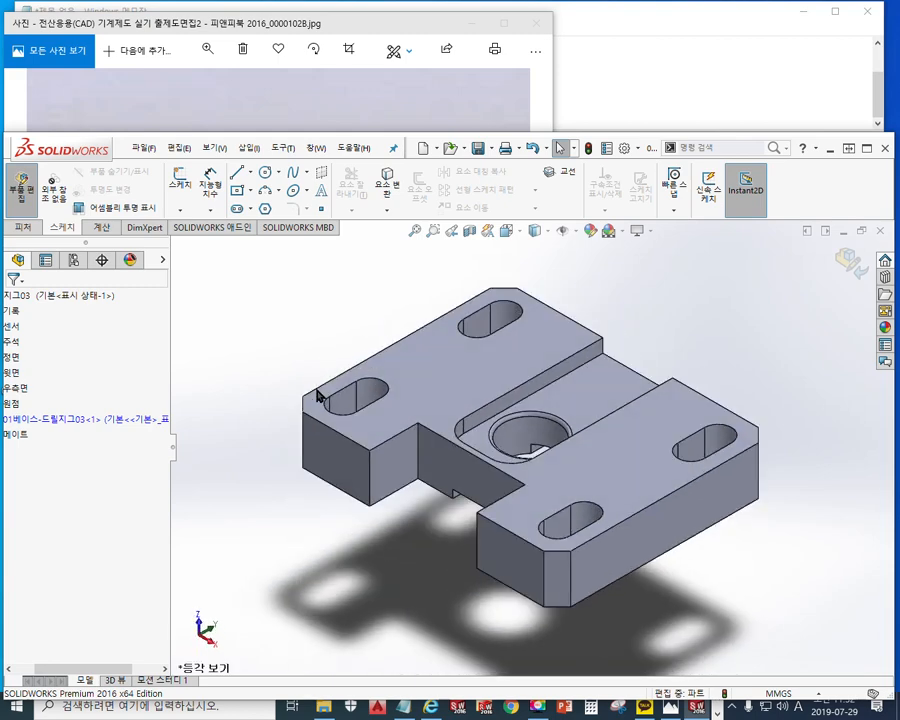
{"action": "key", "text": "ctrl+s"}
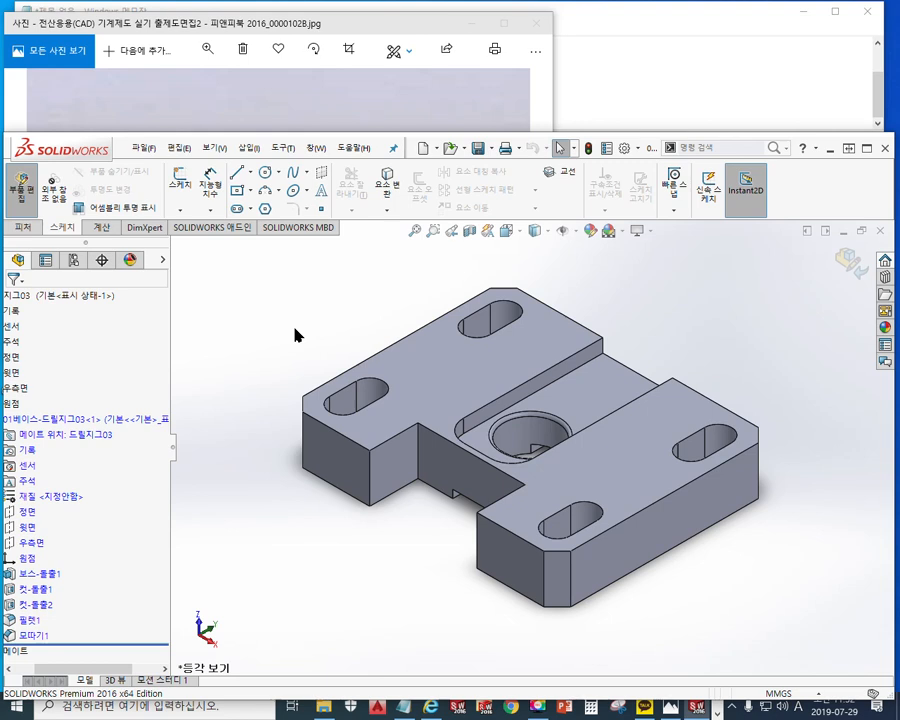
Mark the side screw's horizontal centre line and the dashed vertical edge of the base in red on the drawing's section view.
{"action": "left_click", "coordinate": [247, 104]}
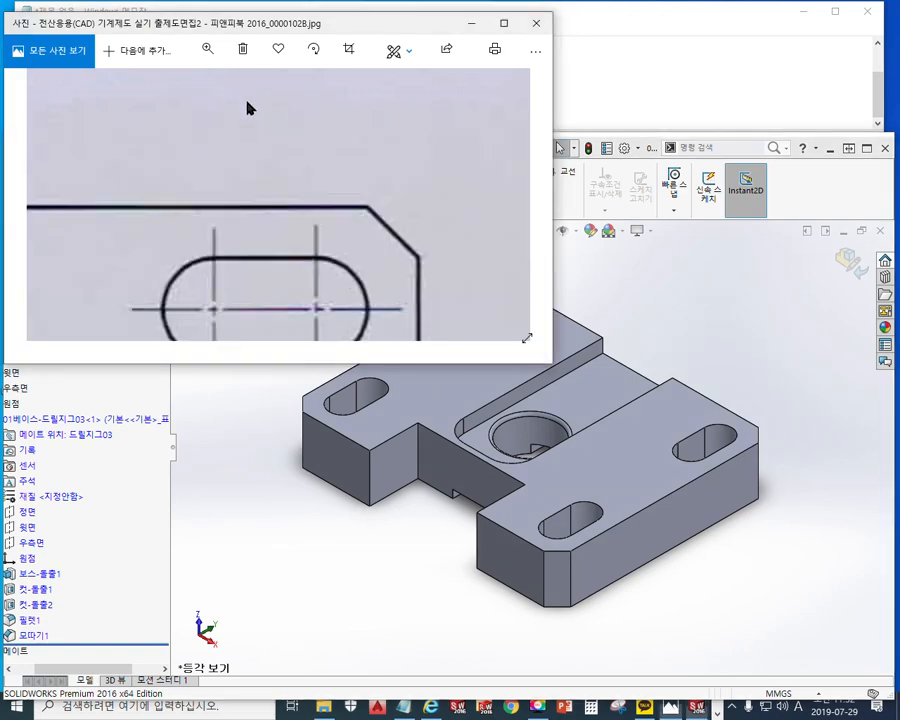
{"action": "scroll", "coordinate": [277, 198], "scroll_direction": "down", "scroll_amount": 5}
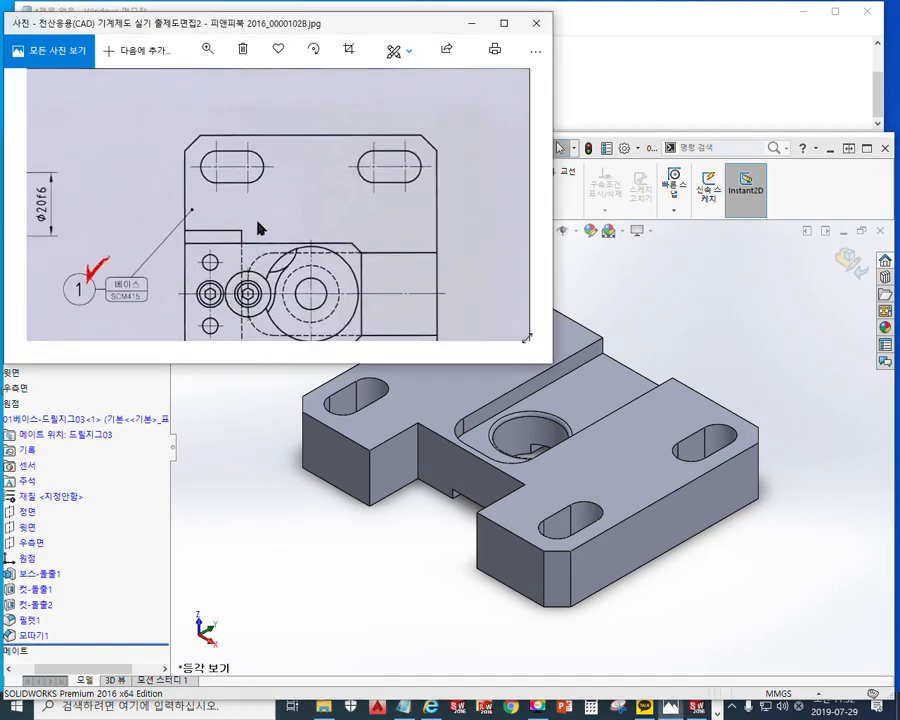
{"action": "mouse_move", "coordinate": [326, 269]}
{"action": "left_mouse_down"}
{"action": "mouse_move", "coordinate": [335, 246]}
{"action": "mouse_move", "coordinate": [297, 121]}
{"action": "mouse_move", "coordinate": [296, 86]}
{"action": "mouse_move", "coordinate": [329, 140]}
{"action": "left_mouse_up"}
{"action": "left_click_drag", "start_coordinate": [386, 216], "coordinate": [374, 238]}
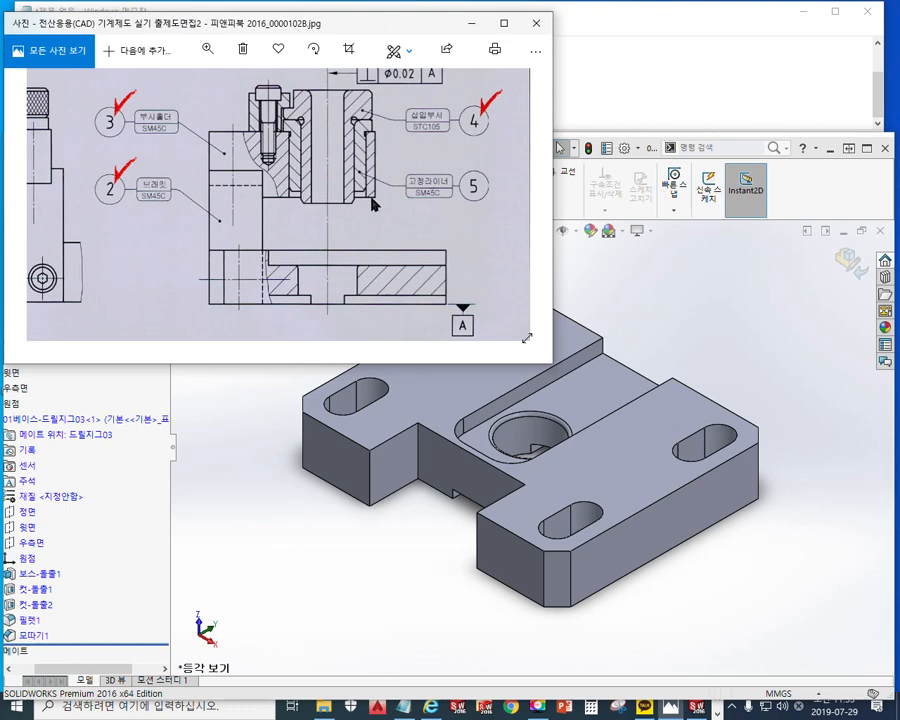
{"action": "scroll", "coordinate": [243, 277], "scroll_direction": "up", "scroll_amount": 3}
{"action": "scroll", "coordinate": [243, 267], "scroll_direction": "up", "scroll_amount": 2}
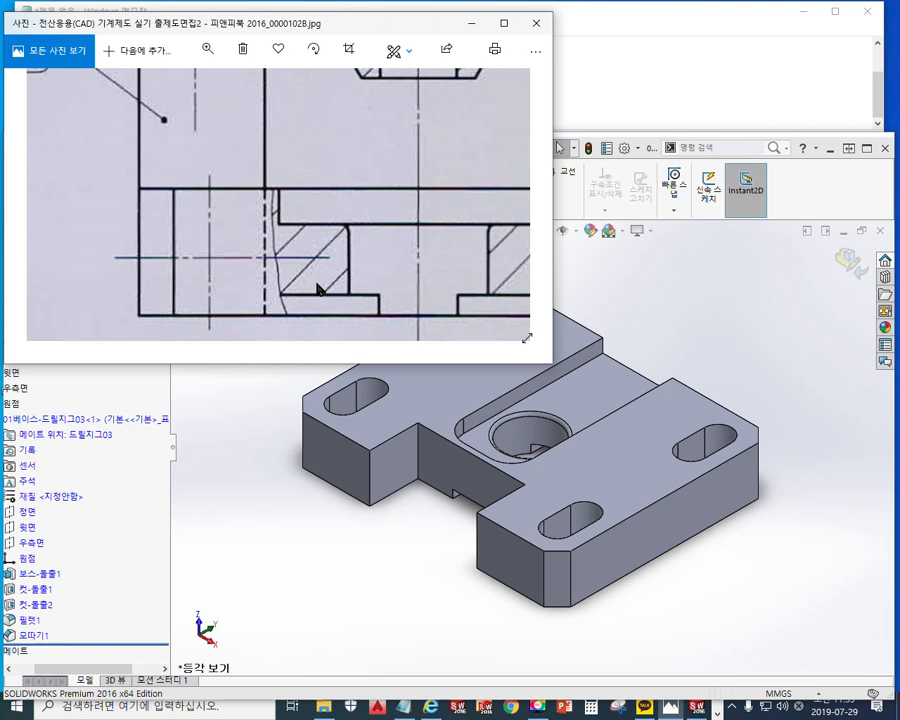
{"action": "key", "text": "F9"}
{"action": "left_click_drag", "start_coordinate": [108, 263], "coordinate": [336, 260]}
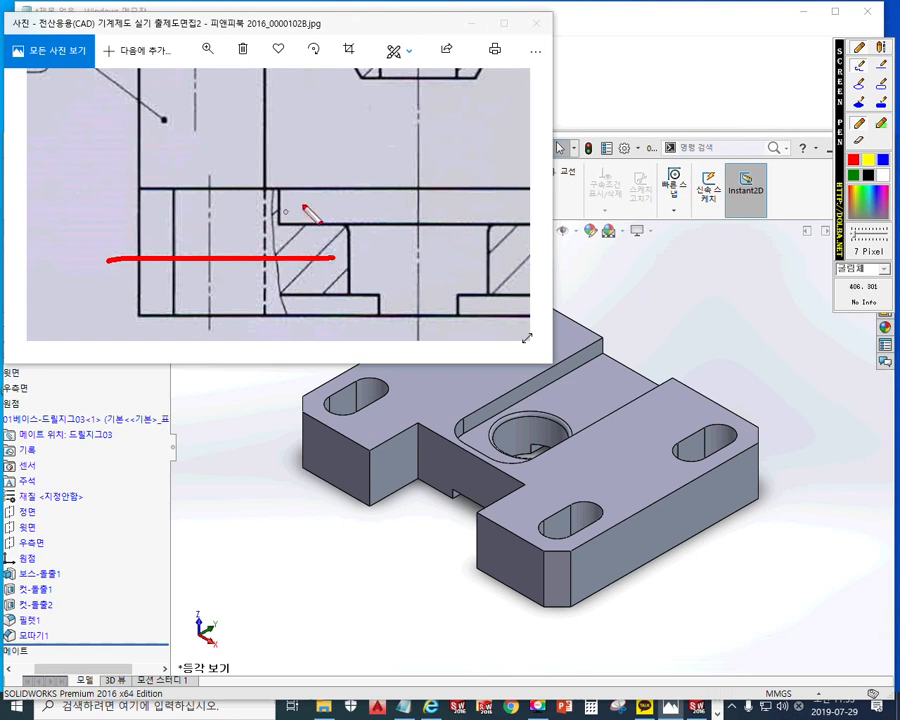
{"action": "left_click_drag", "start_coordinate": [262, 183], "coordinate": [262, 318]}
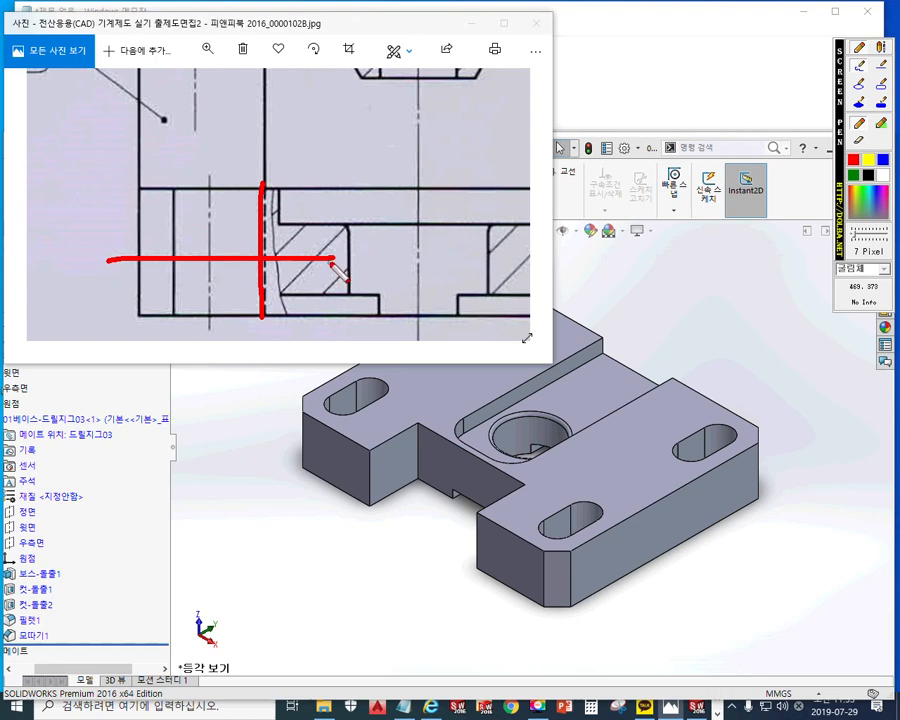
Enlarge the drawing image and mark the spacing of the two front-view screws and their vertical symmetry line in red.
{"action": "left_click", "coordinate": [503, 22]}
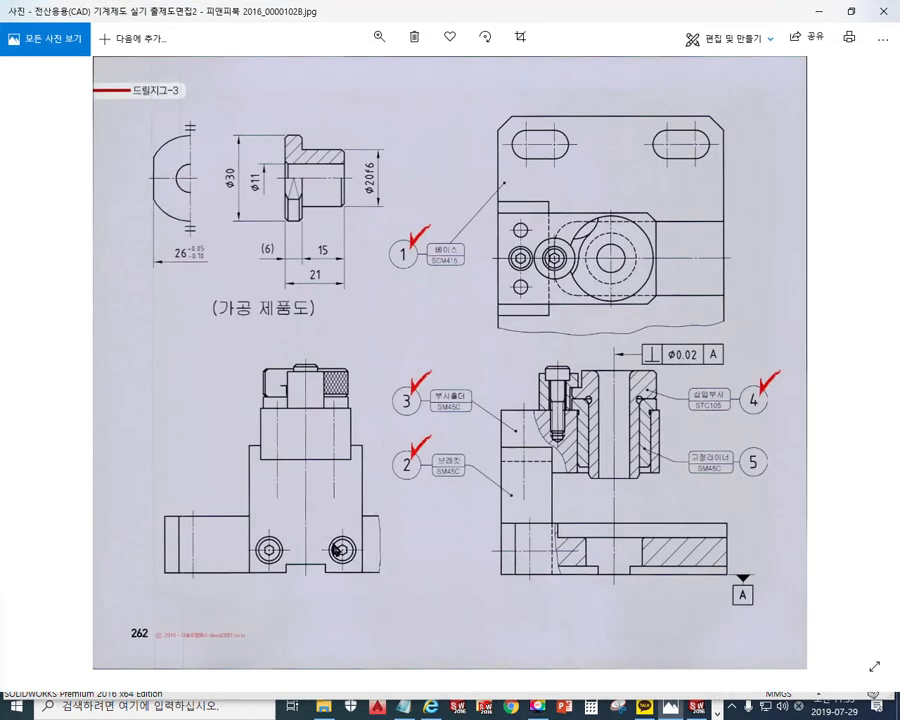
{"action": "key", "text": "F2"}
{"action": "left_click_drag", "start_coordinate": [267, 525], "coordinate": [267, 583]}
{"action": "left_click_drag", "start_coordinate": [344, 523], "coordinate": [344, 573]}
{"action": "mouse_move", "coordinate": [268, 550]}
{"action": "left_mouse_down"}
{"action": "mouse_move", "coordinate": [340, 550]}
{"action": "mouse_move", "coordinate": [321, 562]}
{"action": "mouse_move", "coordinate": [284, 560]}
{"action": "left_mouse_up"}
{"action": "left_click_drag", "start_coordinate": [297, 325], "coordinate": [299, 621]}
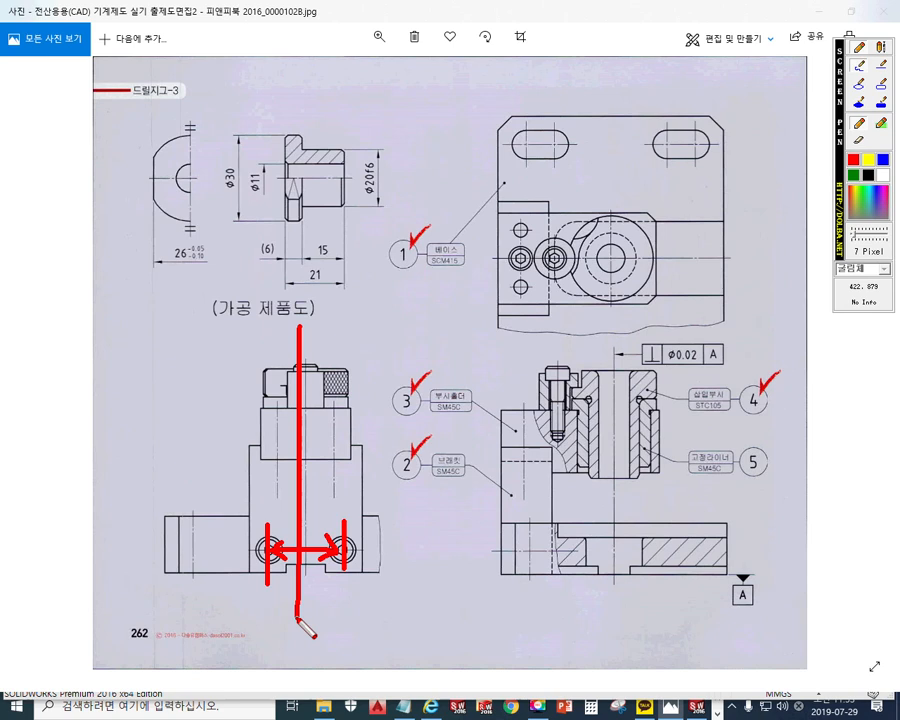
Mark the base's hatched areas and the side screw's centre line in the section view, and clear all red marks.
{"action": "mouse_move", "coordinate": [580, 540]}
{"action": "left_mouse_down"}
{"action": "mouse_move", "coordinate": [560, 576]}
{"action": "mouse_move", "coordinate": [576, 575]}
{"action": "left_mouse_up"}
{"action": "left_click_drag", "start_coordinate": [676, 548], "coordinate": [668, 565]}
{"action": "mouse_move", "coordinate": [690, 546]}
{"action": "left_mouse_down"}
{"action": "mouse_move", "coordinate": [682, 564]}
{"action": "mouse_move", "coordinate": [696, 564]}
{"action": "left_mouse_up"}
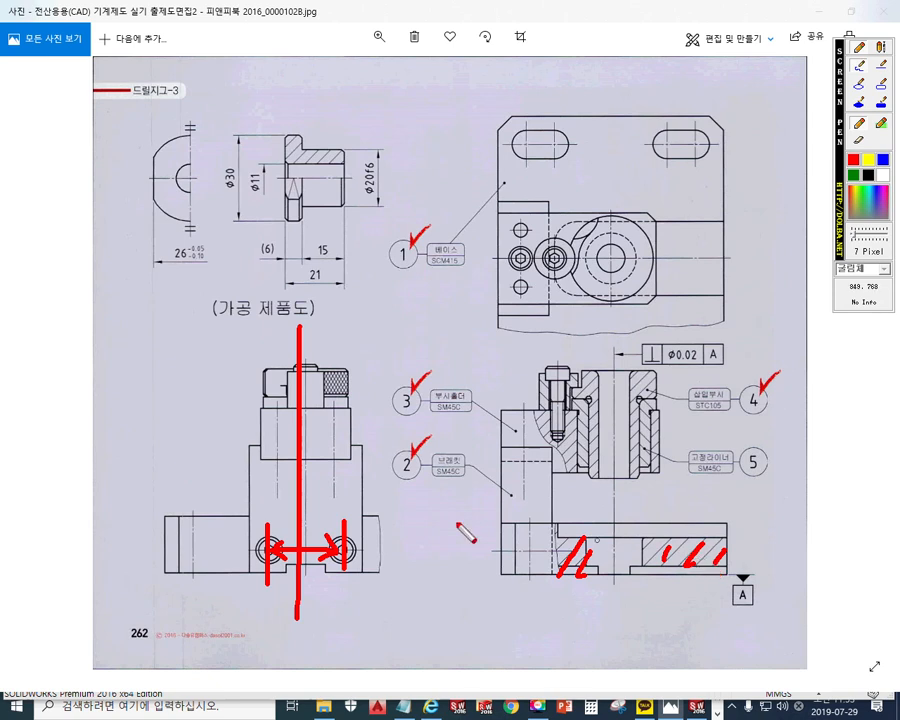
{"action": "left_click_drag", "start_coordinate": [472, 551], "coordinate": [558, 552]}
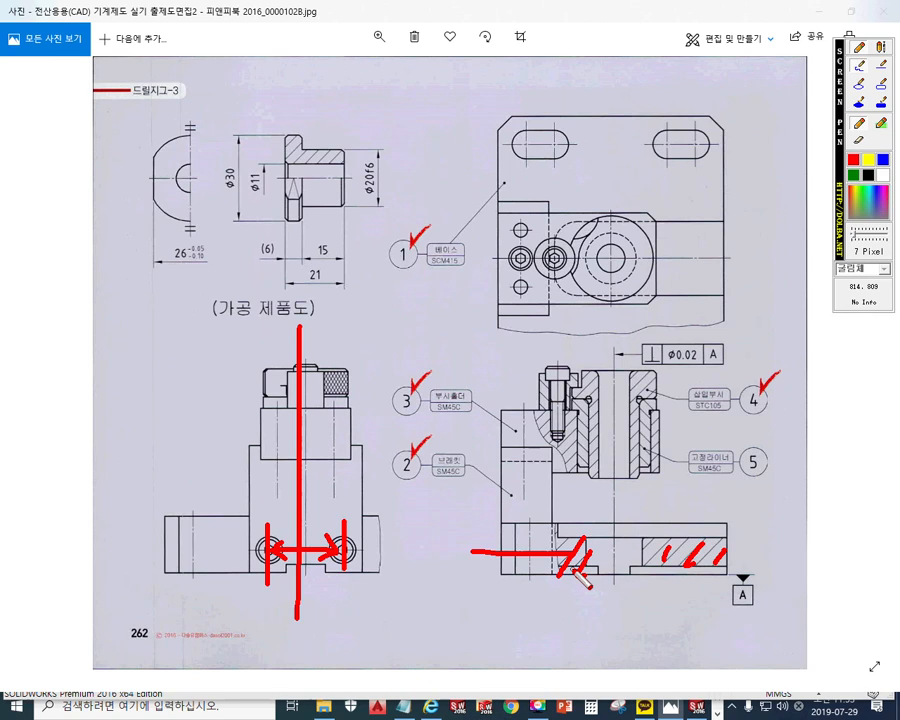
{"action": "key", "text": "Escape"}
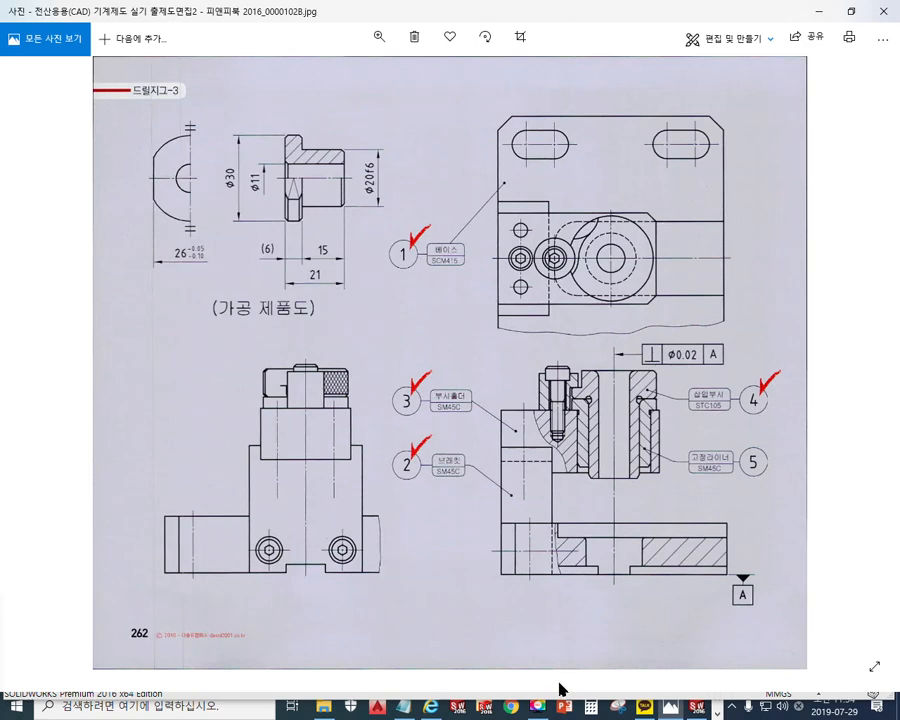
Circle the clamping screw in the drawing's top view in red and draw an arrow to it from the screw head in the section view.
{"action": "double_click", "coordinate": [480, 18]}
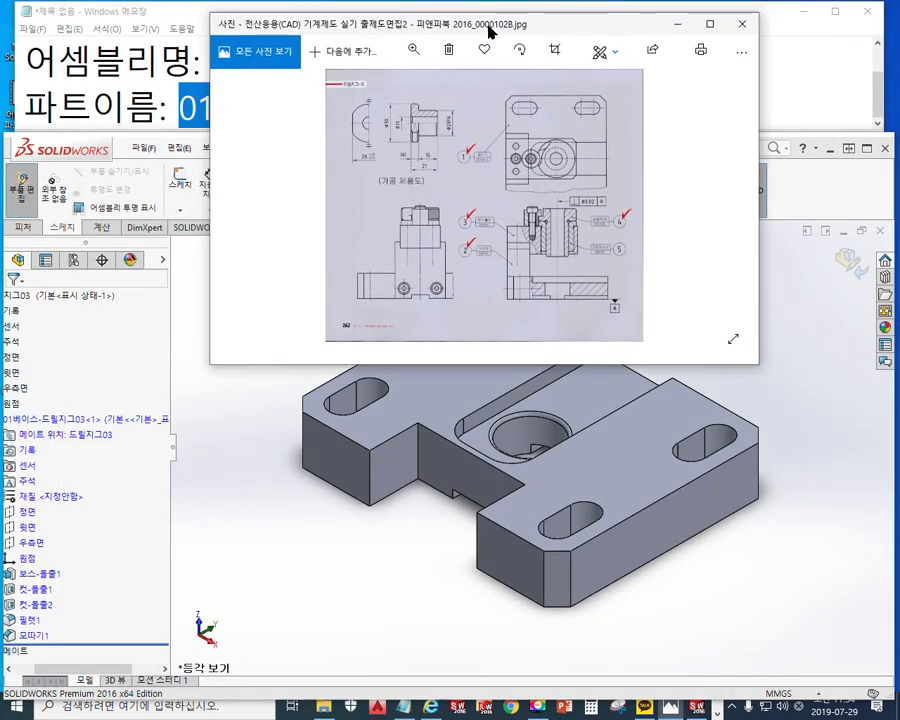
{"action": "double_click", "coordinate": [488, 28]}
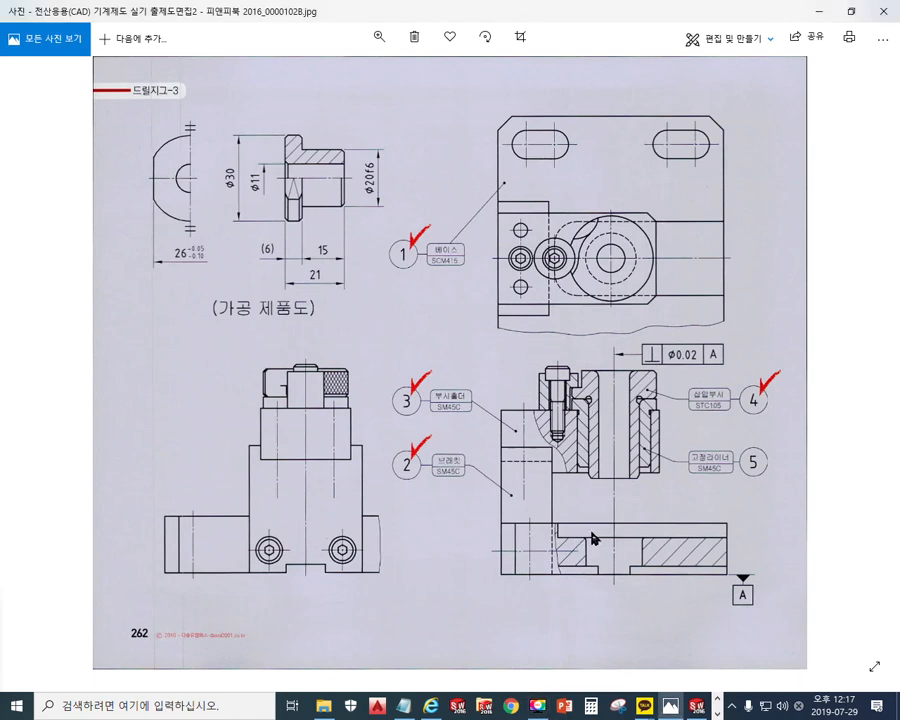
{"action": "scroll", "coordinate": [582, 520], "scroll_direction": "up", "scroll_amount": 2}
{"action": "left_click_drag", "start_coordinate": [635, 361], "coordinate": [644, 380]}
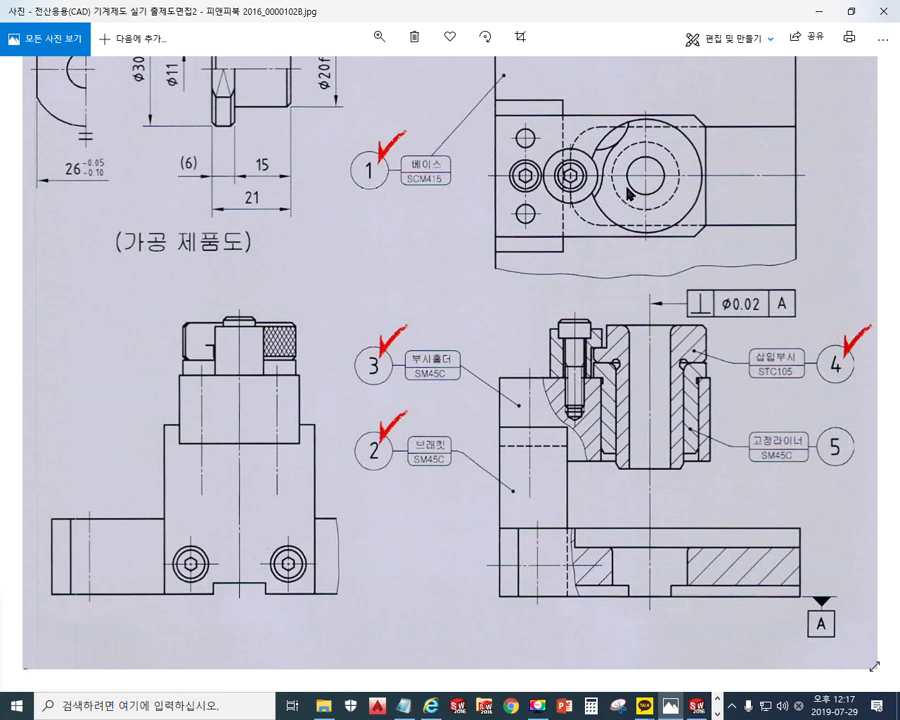
{"action": "key", "text": "ctrl+2"}
{"action": "mouse_move", "coordinate": [586, 183]}
{"action": "left_mouse_down"}
{"action": "mouse_move", "coordinate": [582, 198]}
{"action": "mouse_move", "coordinate": [568, 199]}
{"action": "mouse_move", "coordinate": [556, 181]}
{"action": "mouse_move", "coordinate": [576, 162]}
{"action": "mouse_move", "coordinate": [587, 185]}
{"action": "left_mouse_up"}
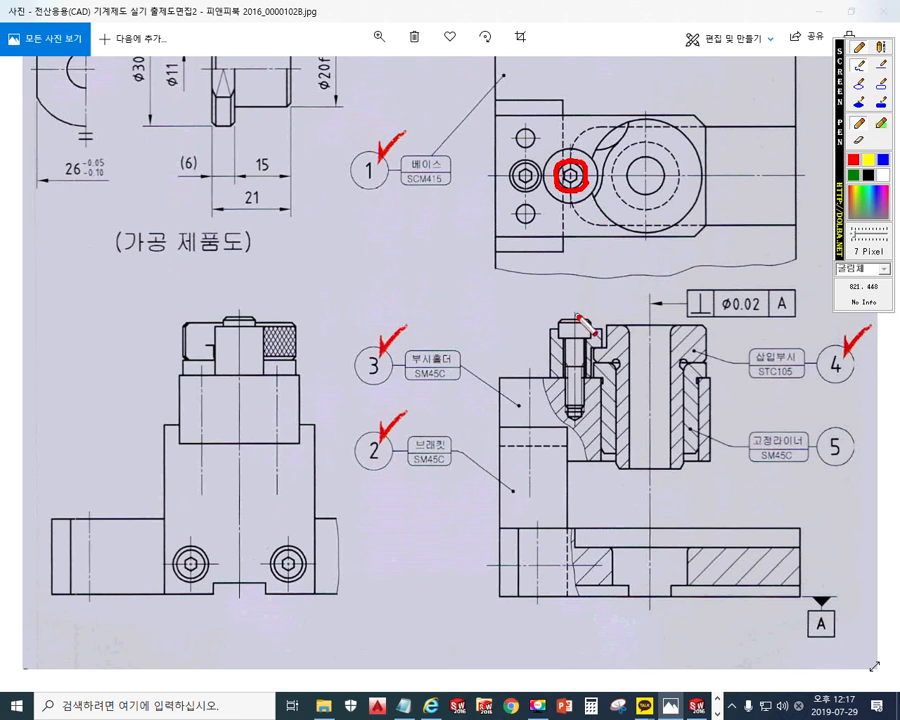
{"action": "left_click_drag", "start_coordinate": [577, 318], "coordinate": [577, 195]}
{"action": "left_click_drag", "start_coordinate": [567, 212], "coordinate": [591, 213]}
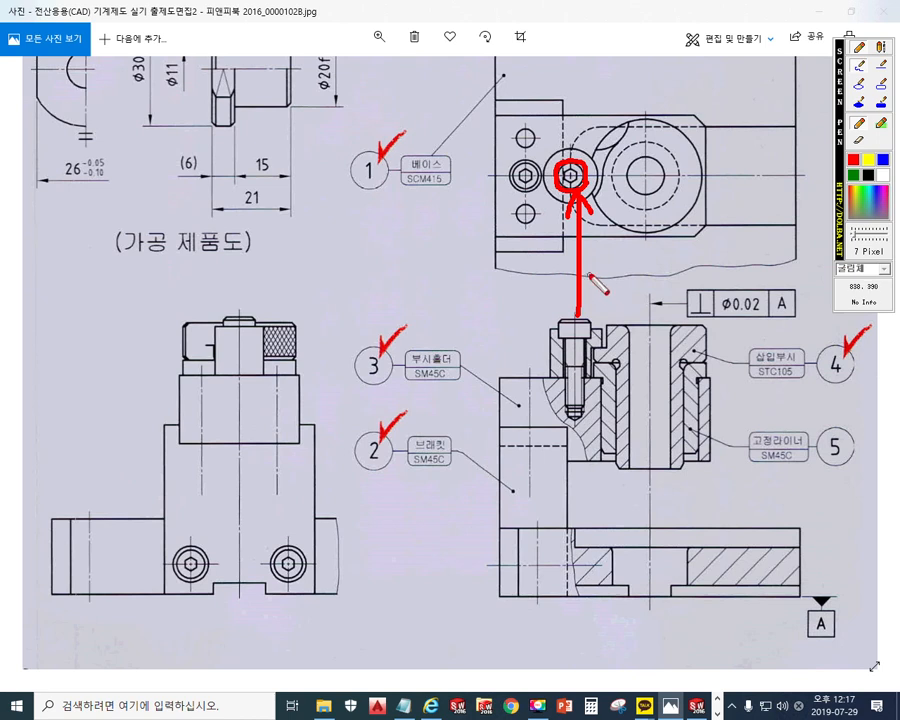
Circle the neighbouring socket screw and the plain hole below it in the top view, and clear the marks.
{"action": "mouse_move", "coordinate": [541, 199]}
{"action": "left_mouse_down"}
{"action": "mouse_move", "coordinate": [515, 196]}
{"action": "mouse_move", "coordinate": [512, 165]}
{"action": "mouse_move", "coordinate": [538, 162]}
{"action": "mouse_move", "coordinate": [543, 190]}
{"action": "left_mouse_up"}
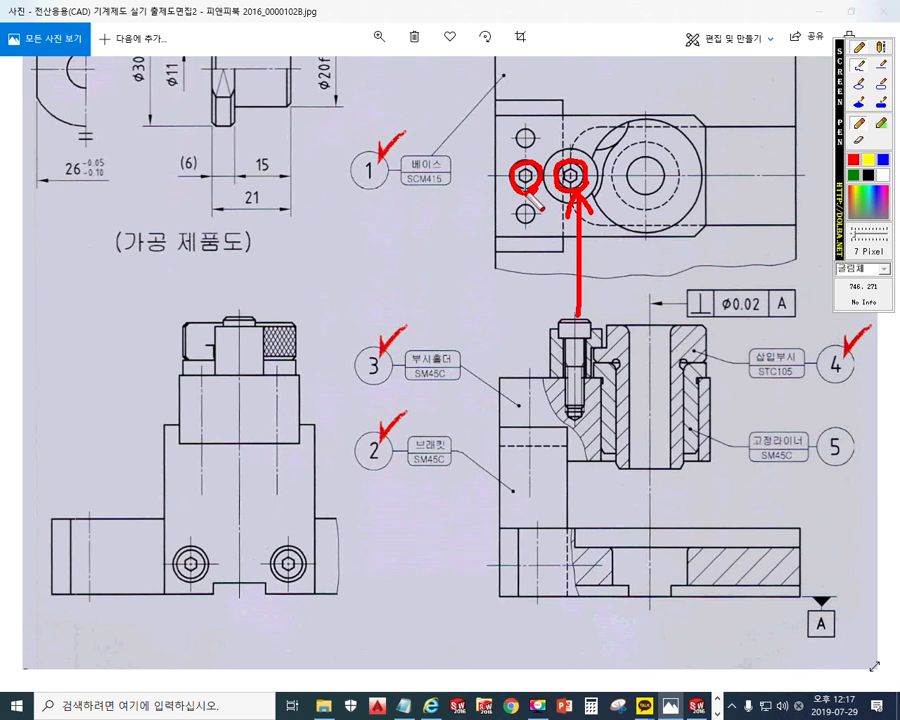
{"action": "left_click_drag", "start_coordinate": [537, 223], "coordinate": [531, 221]}
{"action": "key", "text": "Escape"}
Trace two red projection lines from the section view's screw head up to its top-view circles, and clear them.
{"action": "left_click_drag", "start_coordinate": [594, 162], "coordinate": [582, 210]}
{"action": "scroll", "coordinate": [575, 217], "scroll_direction": "up", "scroll_amount": 5}
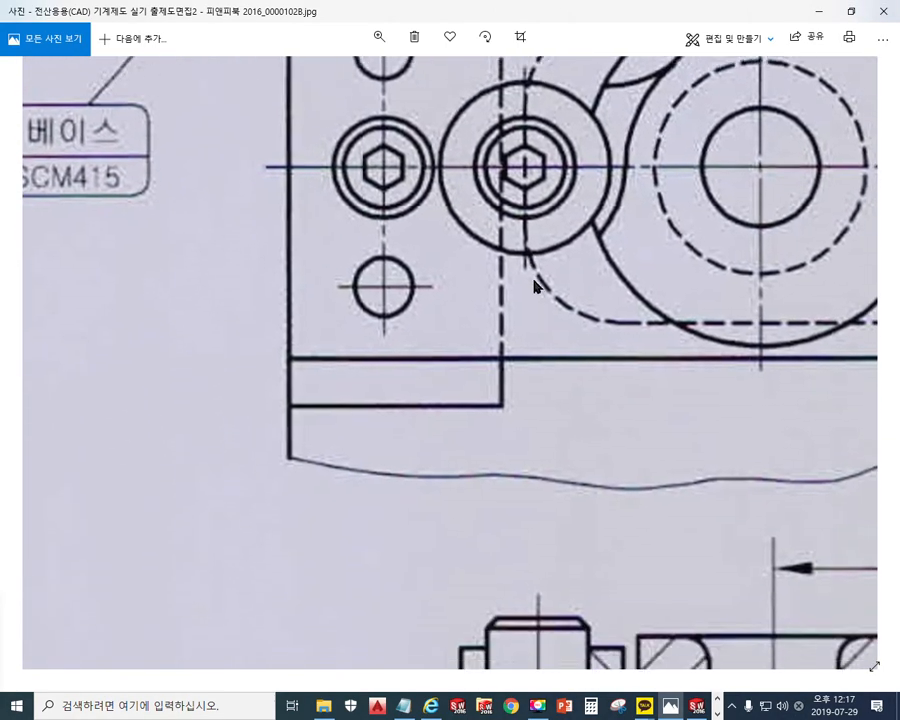
{"action": "left_click_drag", "start_coordinate": [534, 281], "coordinate": [532, 264]}
{"action": "key", "text": "F2"}
{"action": "mouse_move", "coordinate": [586, 608]}
{"action": "left_mouse_down"}
{"action": "mouse_move", "coordinate": [589, 352]}
{"action": "mouse_move", "coordinate": [578, 152]}
{"action": "left_mouse_up"}
{"action": "mouse_move", "coordinate": [587, 607]}
{"action": "left_mouse_down"}
{"action": "mouse_move", "coordinate": [567, 514]}
{"action": "mouse_move", "coordinate": [560, 282]}
{"action": "mouse_move", "coordinate": [568, 155]}
{"action": "left_mouse_up"}
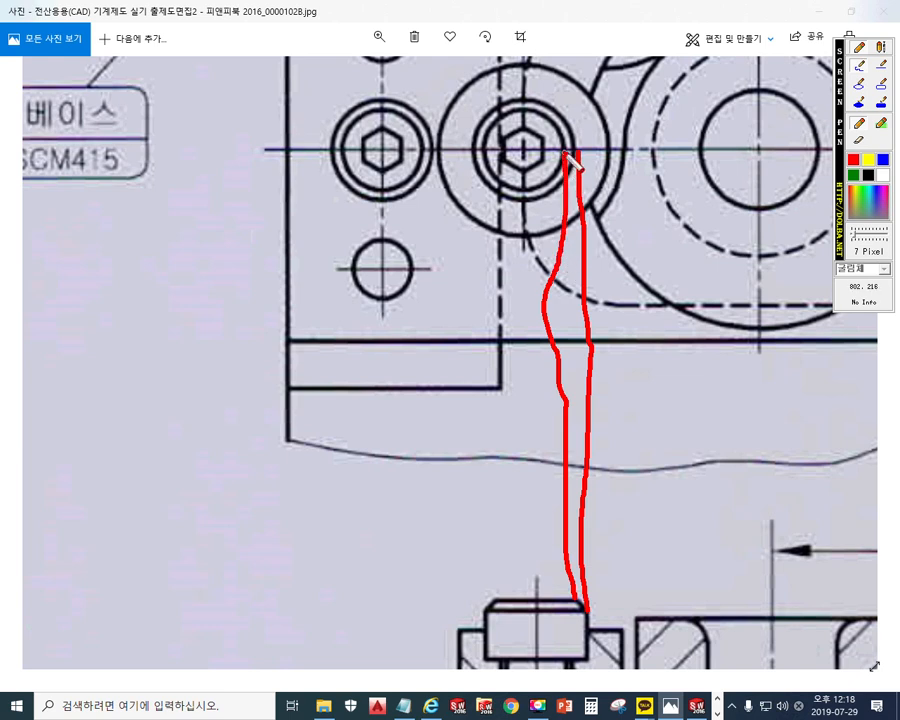
{"action": "key", "text": "Escape"}
Trace projection lines from the screw head's side and chamfer edges to its top-view circles, and circle both socket screw heads.
{"action": "key", "text": "F4"}
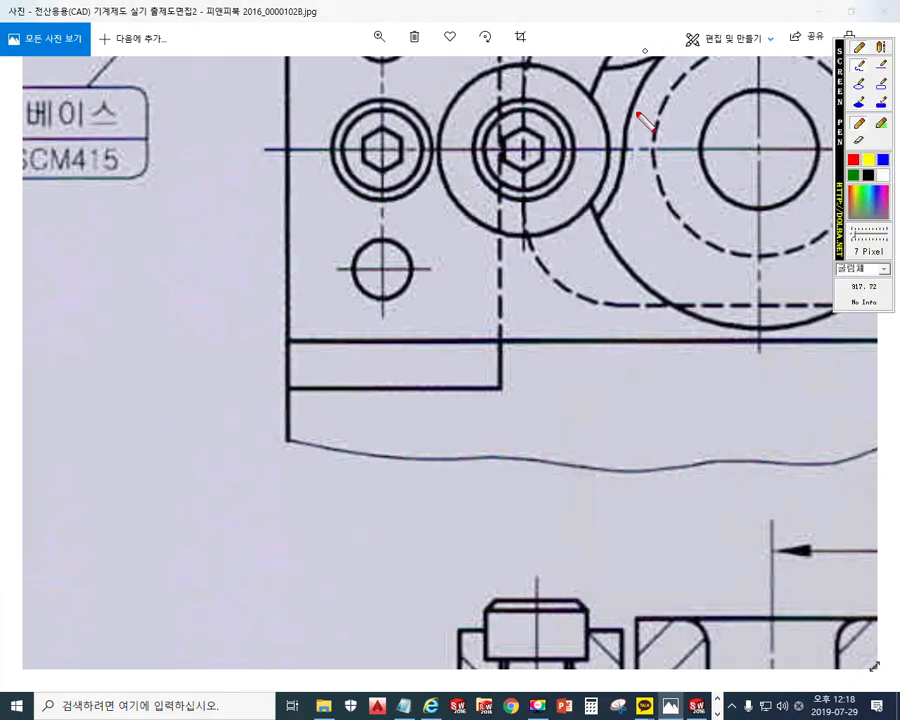
{"action": "mouse_move", "coordinate": [575, 140]}
{"action": "left_mouse_down"}
{"action": "mouse_move", "coordinate": [571, 298]}
{"action": "mouse_move", "coordinate": [587, 612]}
{"action": "left_mouse_up"}
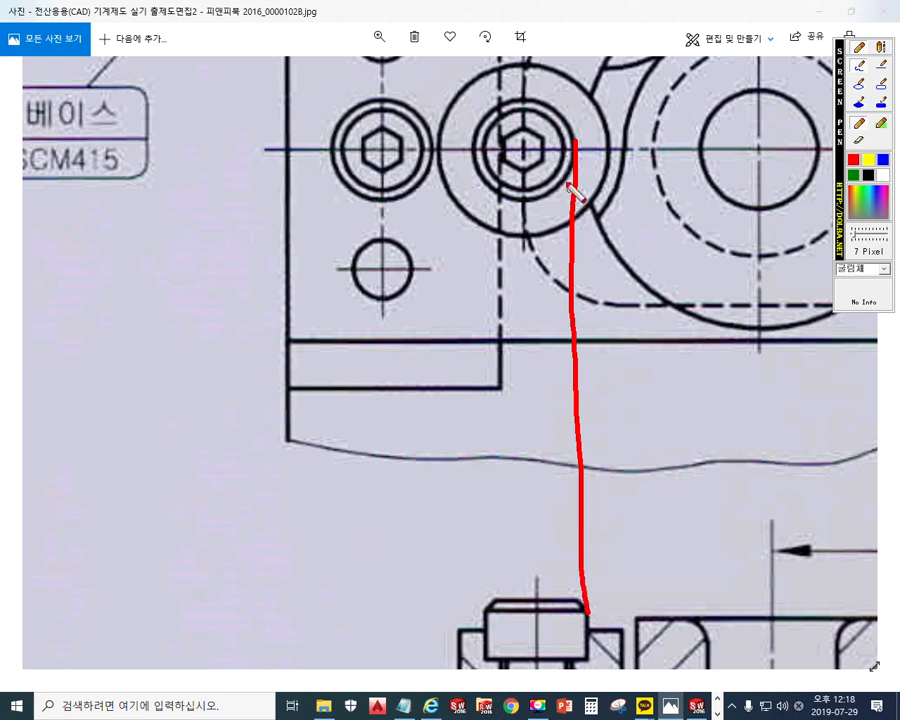
{"action": "mouse_move", "coordinate": [566, 146]}
{"action": "left_mouse_down"}
{"action": "mouse_move", "coordinate": [563, 450]}
{"action": "mouse_move", "coordinate": [574, 604]}
{"action": "left_mouse_up"}
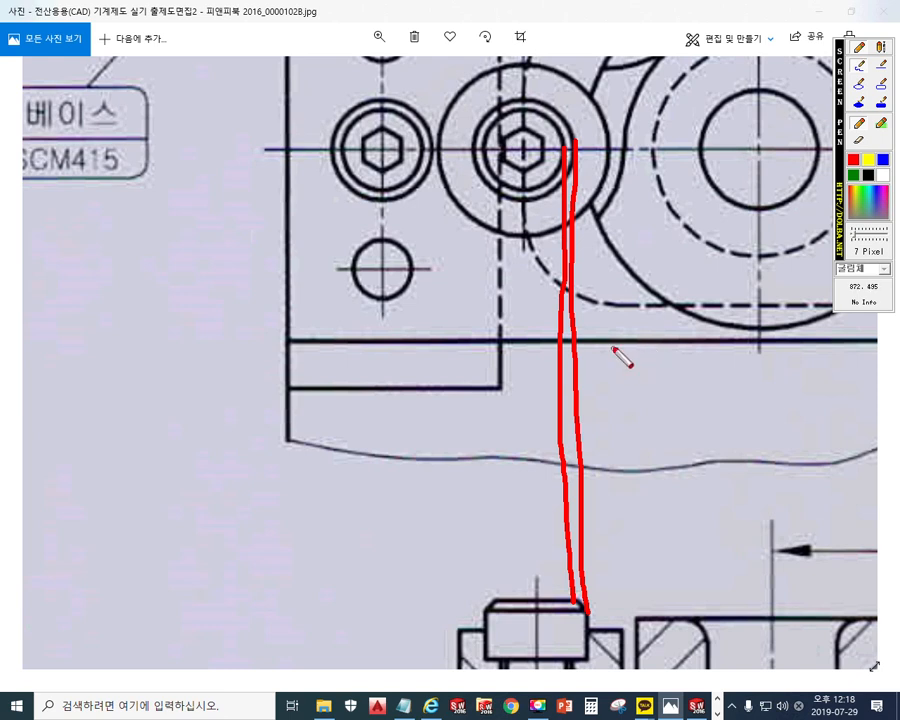
{"action": "mouse_move", "coordinate": [545, 114]}
{"action": "left_mouse_down"}
{"action": "mouse_move", "coordinate": [503, 104]}
{"action": "mouse_move", "coordinate": [545, 110]}
{"action": "mouse_move", "coordinate": [570, 142]}
{"action": "mouse_move", "coordinate": [556, 195]}
{"action": "mouse_move", "coordinate": [488, 185]}
{"action": "mouse_move", "coordinate": [478, 130]}
{"action": "mouse_move", "coordinate": [498, 101]}
{"action": "left_mouse_up"}
{"action": "mouse_move", "coordinate": [376, 100]}
{"action": "left_mouse_down"}
{"action": "mouse_move", "coordinate": [424, 118]}
{"action": "mouse_move", "coordinate": [432, 150]}
{"action": "mouse_move", "coordinate": [376, 206]}
{"action": "mouse_move", "coordinate": [328, 165]}
{"action": "mouse_move", "coordinate": [372, 98]}
{"action": "left_mouse_up"}
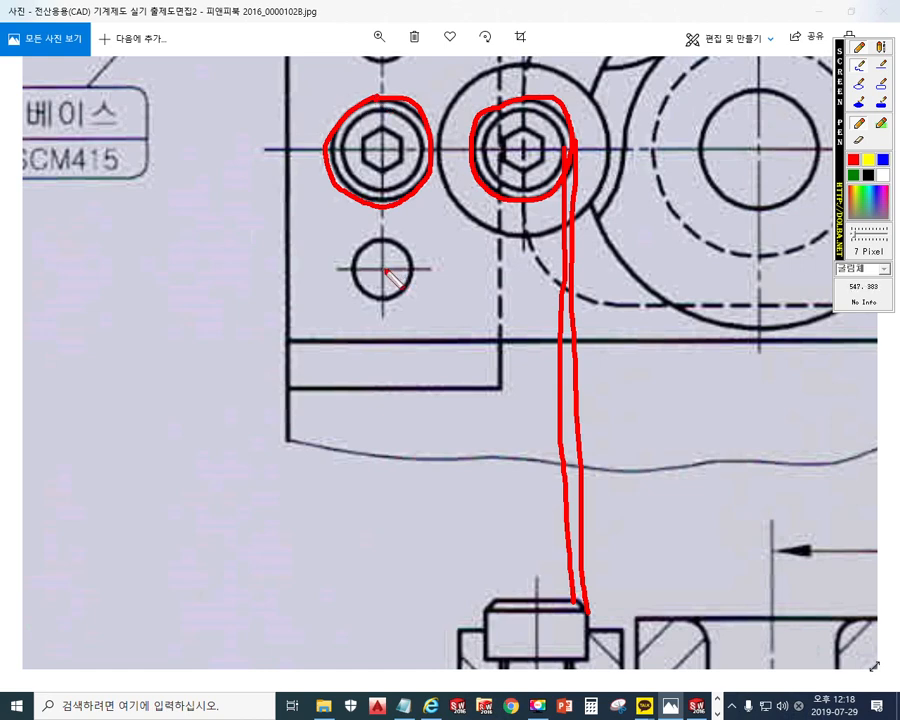
Clear the projection marks and circle the base-side socket screw in the top view and the matching socket screw in the side view in red.
{"action": "key", "text": "Escape"}
{"action": "left_click_drag", "start_coordinate": [473, 303], "coordinate": [608, 215]}
{"action": "scroll", "coordinate": [512, 326], "scroll_direction": "down", "scroll_amount": 3}
{"action": "scroll", "coordinate": [518, 400], "scroll_direction": "down", "scroll_amount": 3}
{"action": "left_click_drag", "start_coordinate": [520, 424], "coordinate": [542, 278]}
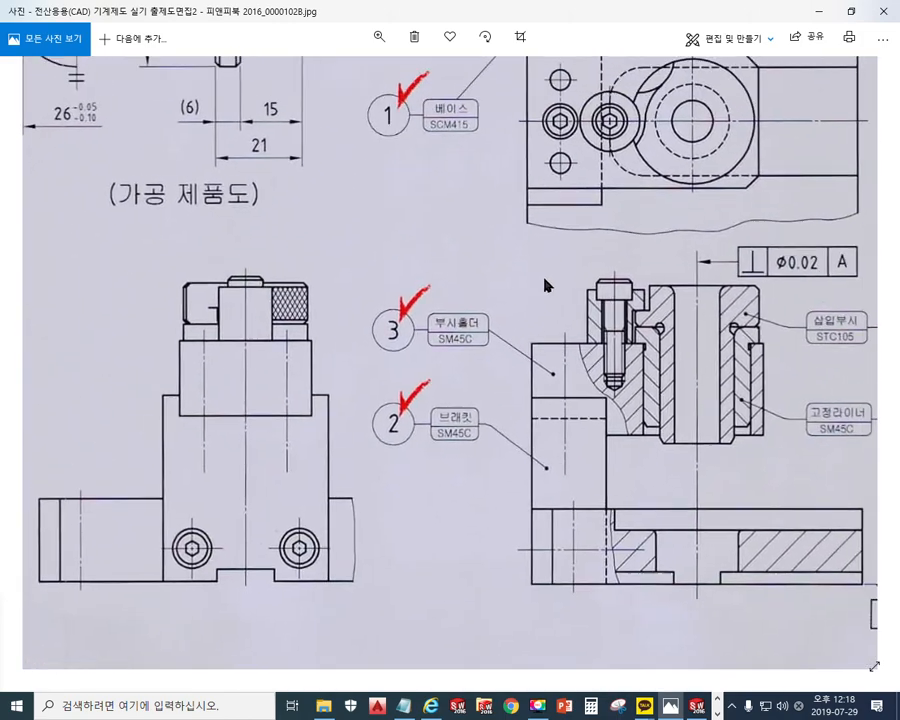
{"action": "key", "text": "F2"}
{"action": "mouse_move", "coordinate": [573, 147]}
{"action": "left_mouse_down"}
{"action": "mouse_move", "coordinate": [552, 153]}
{"action": "mouse_move", "coordinate": [540, 131]}
{"action": "mouse_move", "coordinate": [572, 146]}
{"action": "left_mouse_up"}
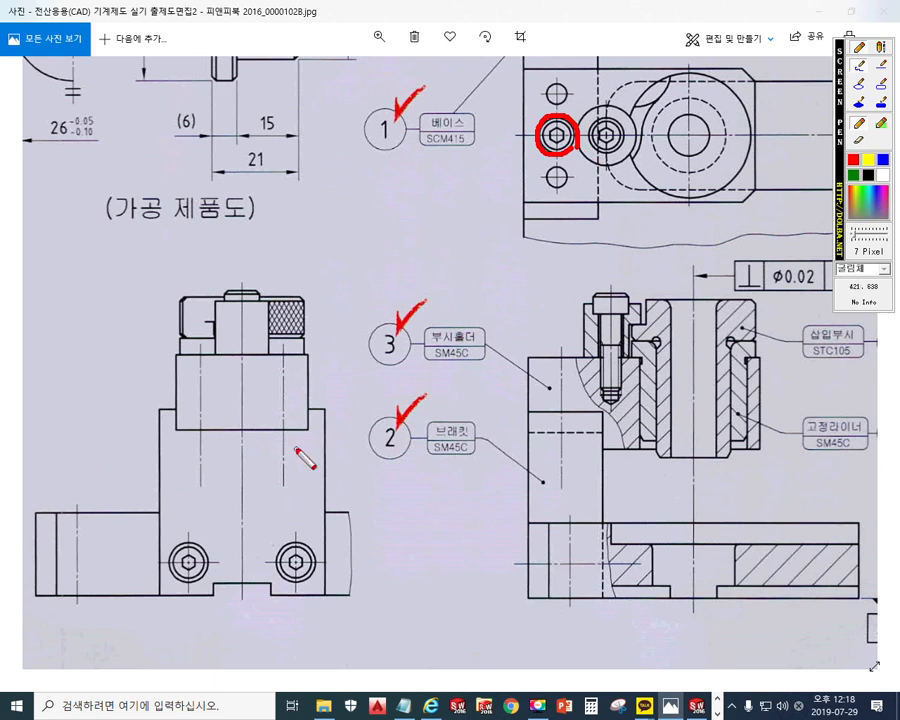
{"action": "mouse_move", "coordinate": [306, 541]}
{"action": "left_mouse_down"}
{"action": "mouse_move", "coordinate": [314, 550]}
{"action": "mouse_move", "coordinate": [306, 580]}
{"action": "mouse_move", "coordinate": [278, 565]}
{"action": "mouse_move", "coordinate": [289, 552]}
{"action": "left_mouse_up"}
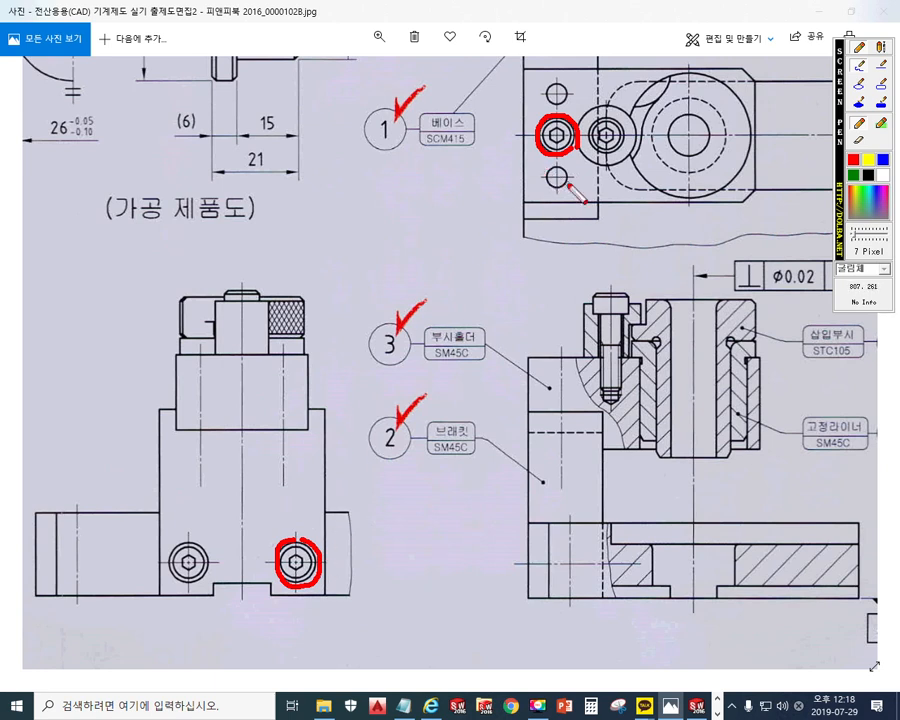
Cross out the side view's upper screw area and link the two circled screws and the neighbouring clamping screw with red arrows.
{"action": "left_click_drag", "start_coordinate": [340, 392], "coordinate": [273, 468]}
{"action": "left_click_drag", "start_coordinate": [280, 396], "coordinate": [329, 453]}
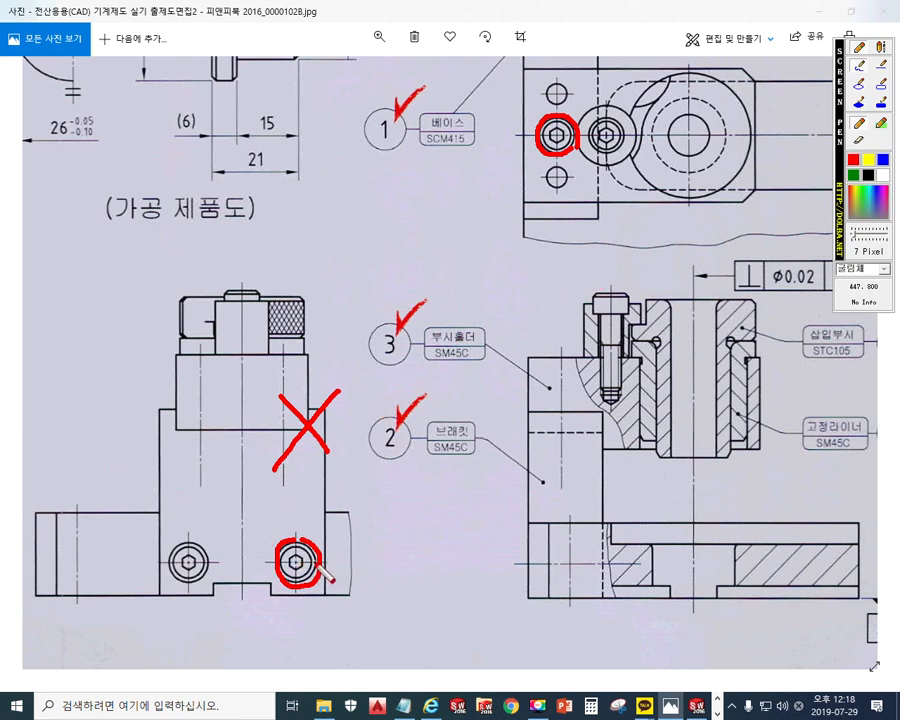
{"action": "mouse_move", "coordinate": [578, 153]}
{"action": "left_mouse_down"}
{"action": "mouse_move", "coordinate": [597, 171]}
{"action": "mouse_move", "coordinate": [528, 185]}
{"action": "mouse_move", "coordinate": [318, 545]}
{"action": "mouse_move", "coordinate": [343, 507]}
{"action": "left_mouse_up"}
{"action": "mouse_move", "coordinate": [503, 156]}
{"action": "left_mouse_down"}
{"action": "mouse_move", "coordinate": [547, 155]}
{"action": "mouse_move", "coordinate": [541, 187]}
{"action": "mouse_move", "coordinate": [613, 150]}
{"action": "mouse_move", "coordinate": [636, 164]}
{"action": "left_mouse_up"}
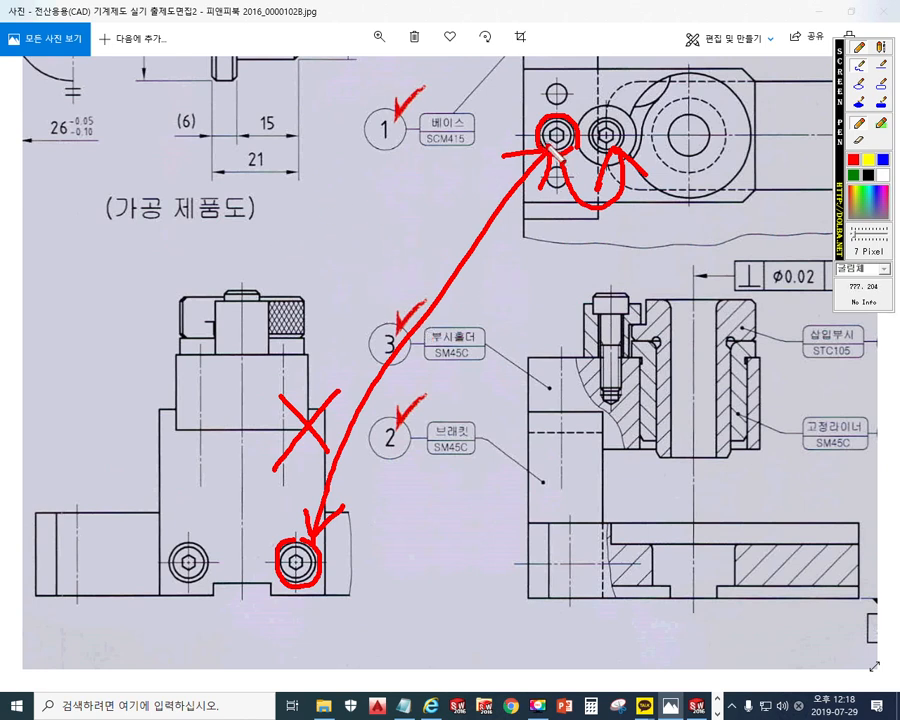
Trace the bush holder screw's vertical centreline in red and blue and the base screw's horizontal centreline in red in the section view.
{"action": "left_click_drag", "start_coordinate": [563, 320], "coordinate": [558, 458]}
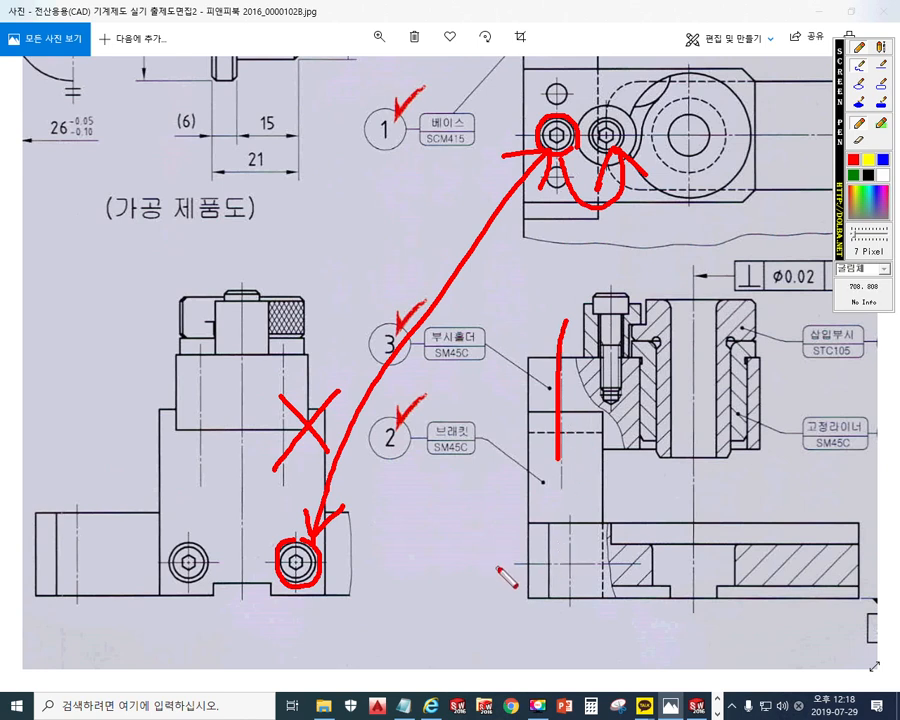
{"action": "left_click_drag", "start_coordinate": [497, 566], "coordinate": [649, 562]}
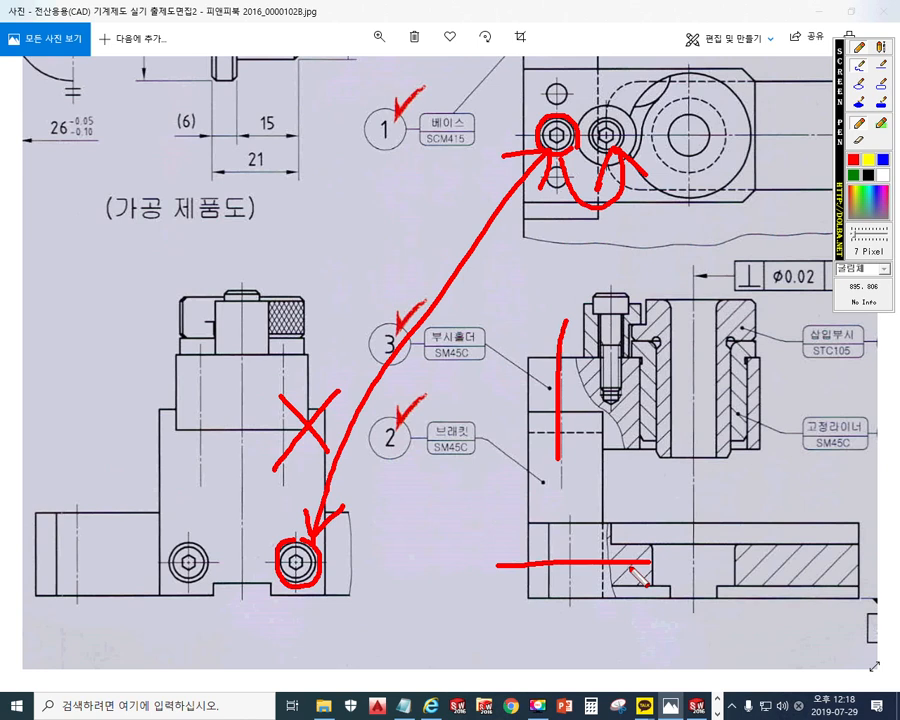
{"action": "left_click", "coordinate": [883, 159]}
{"action": "left_click_drag", "start_coordinate": [558, 303], "coordinate": [566, 455]}
{"action": "left_click", "coordinate": [850, 159]}
{"action": "left_click_drag", "start_coordinate": [493, 564], "coordinate": [542, 564]}
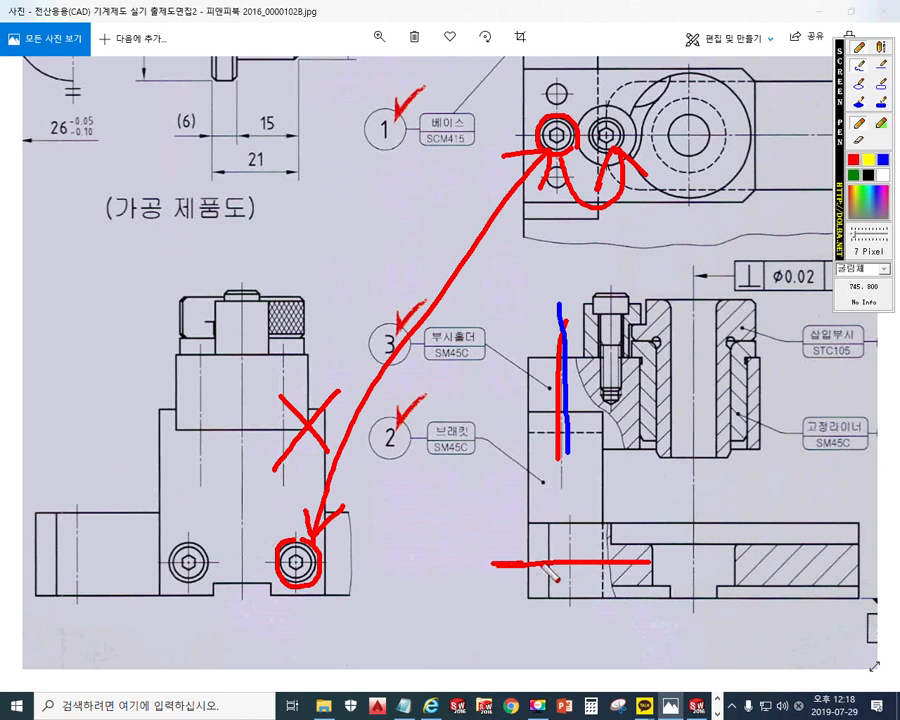
Trace the clamping screw's axis in green, mark the three screw axes once more, and clear all marks.
{"action": "left_click", "coordinate": [853, 176]}
{"action": "left_click_drag", "start_coordinate": [609, 254], "coordinate": [621, 413]}
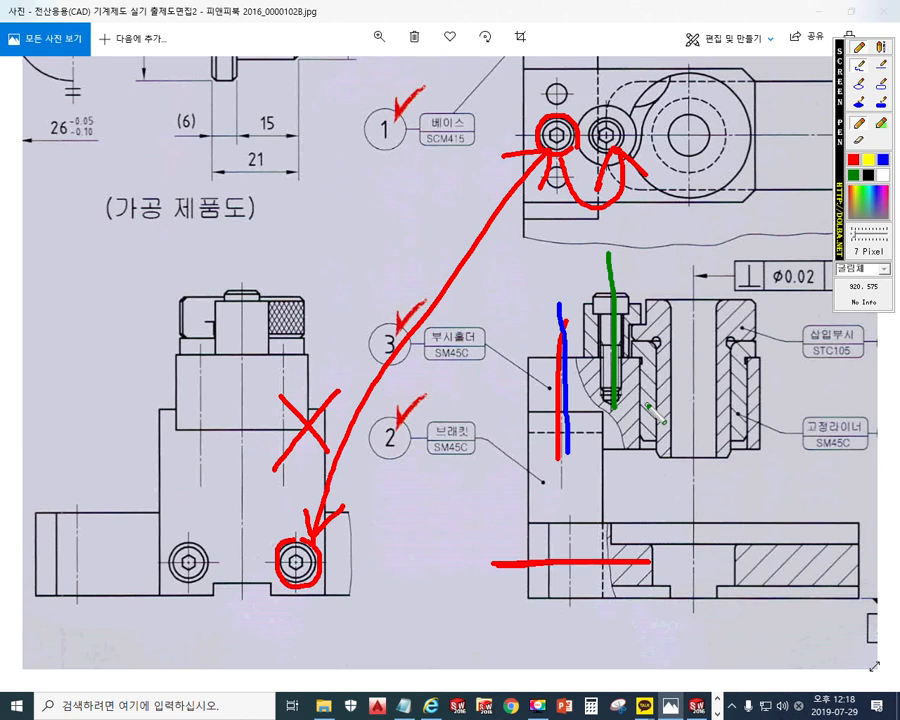
{"action": "mouse_move", "coordinate": [612, 250]}
{"action": "left_mouse_down"}
{"action": "mouse_move", "coordinate": [606, 270]}
{"action": "mouse_move", "coordinate": [627, 268]}
{"action": "mouse_move", "coordinate": [618, 250]}
{"action": "left_mouse_up"}
{"action": "mouse_move", "coordinate": [562, 300]}
{"action": "left_mouse_down"}
{"action": "mouse_move", "coordinate": [551, 312]}
{"action": "mouse_move", "coordinate": [563, 324]}
{"action": "left_mouse_up"}
{"action": "left_click_drag", "start_coordinate": [493, 558], "coordinate": [479, 588]}
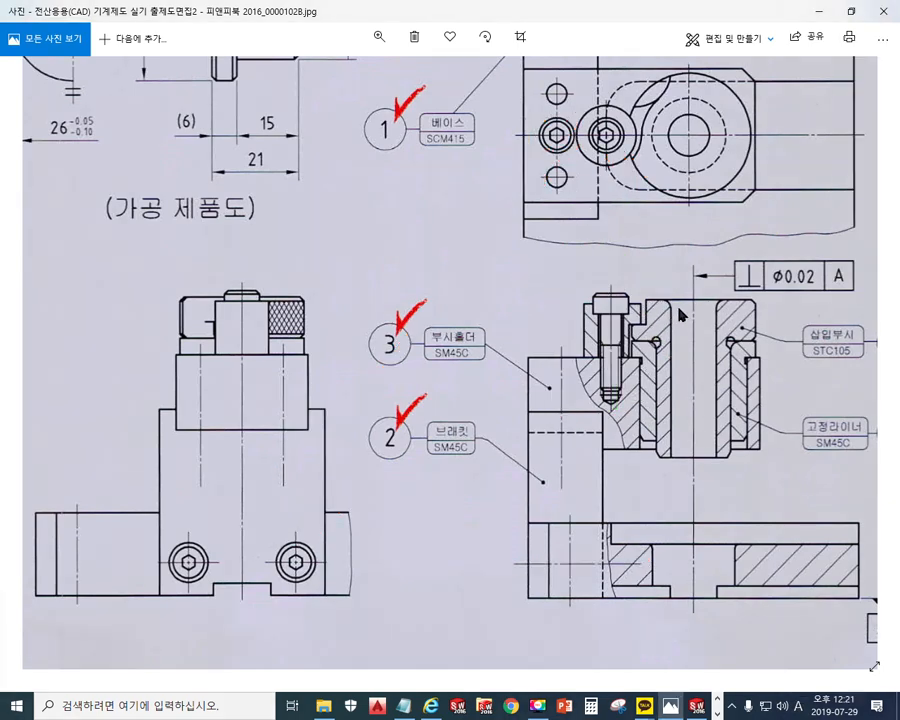
Circle the clamping screw's threaded portion inside the bush holder in green in the section view, and clear the mark.
{"action": "scroll", "coordinate": [588, 372], "scroll_direction": "up", "scroll_amount": 5}
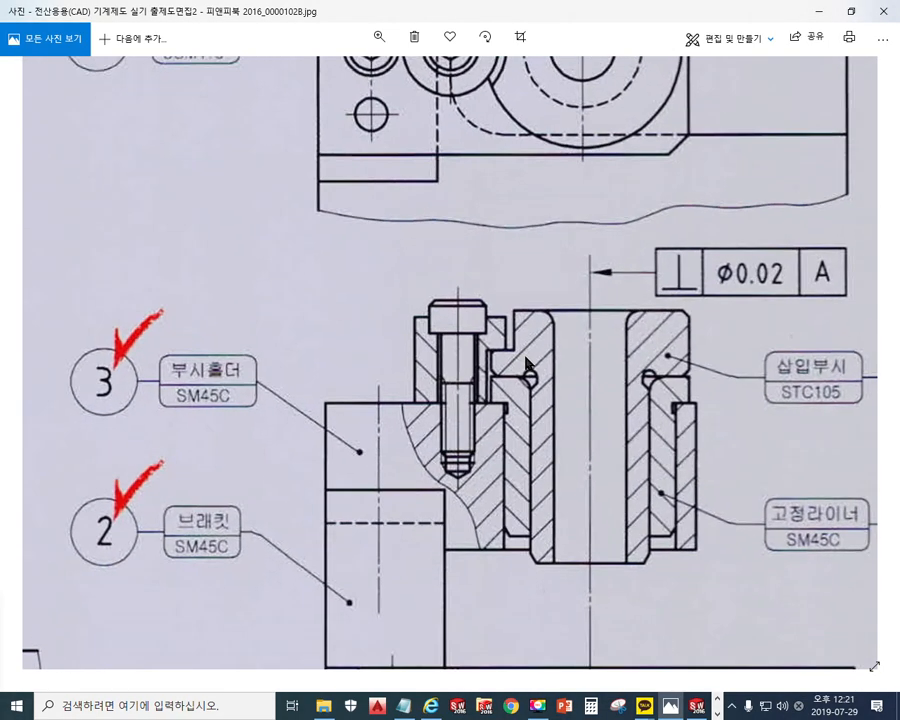
{"action": "scroll", "coordinate": [526, 360], "scroll_direction": "up", "scroll_amount": 2}
{"action": "key", "text": "F2"}
{"action": "mouse_move", "coordinate": [469, 394]}
{"action": "left_mouse_down"}
{"action": "mouse_move", "coordinate": [467, 427]}
{"action": "mouse_move", "coordinate": [437, 381]}
{"action": "mouse_move", "coordinate": [453, 447]}
{"action": "left_mouse_up"}
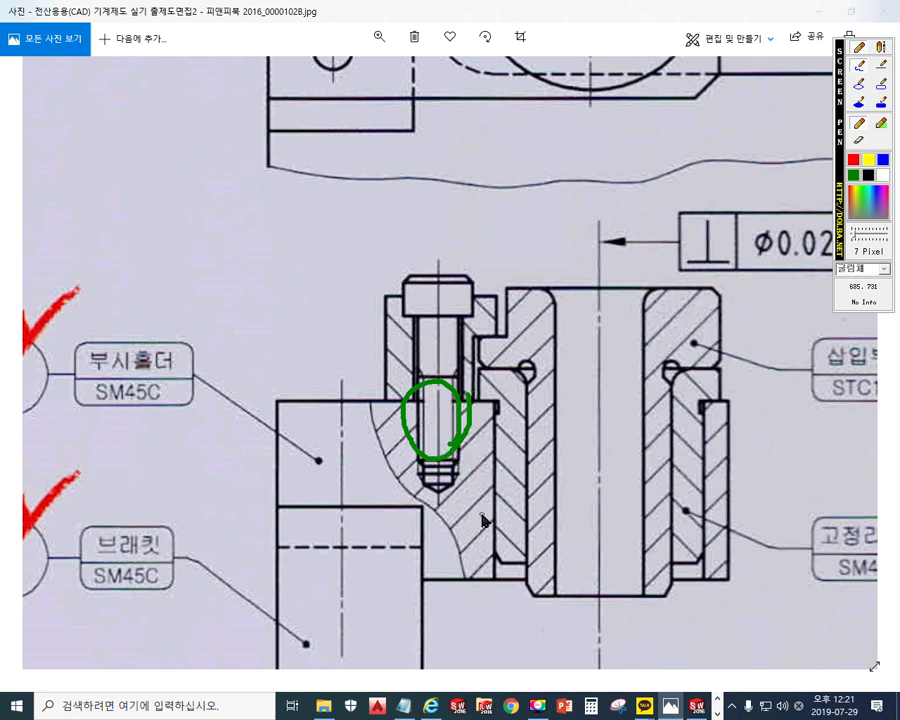
{"action": "key", "text": "Escape"}
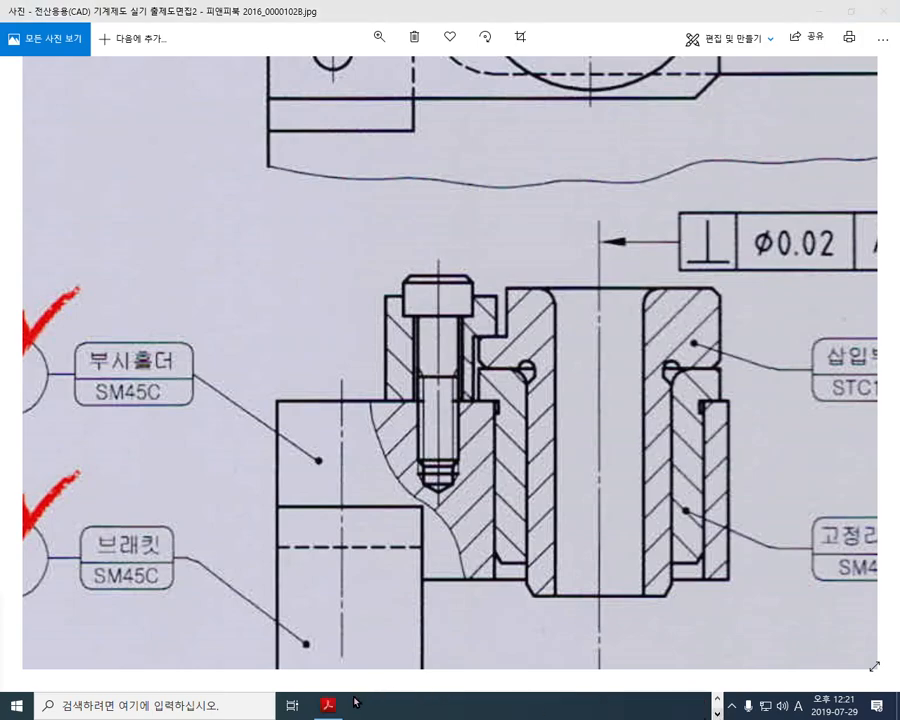
Switch to the KS standards PDF and look up table 44 on bush-to-stop-screw centre distances and screw machining dimensions.
{"action": "left_click", "coordinate": [327, 705]}
{"action": "scroll", "coordinate": [521, 417], "scroll_direction": "down", "scroll_amount": 2}
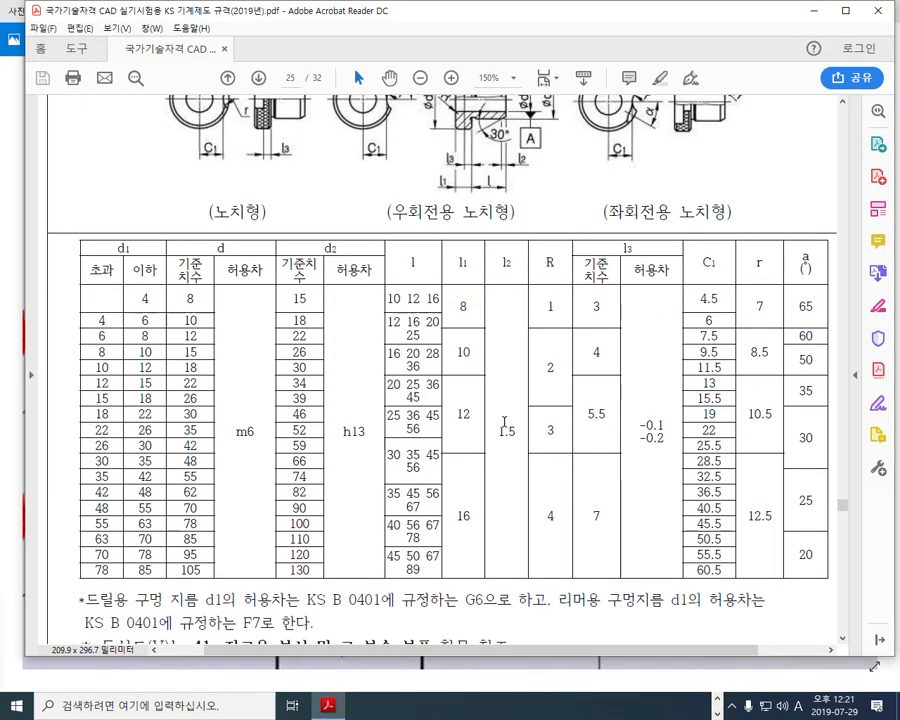
{"action": "scroll", "coordinate": [505, 424], "scroll_direction": "down", "scroll_amount": 3, "text": "ctrl"}
{"action": "scroll", "coordinate": [502, 425], "scroll_direction": "down", "scroll_amount": 10}
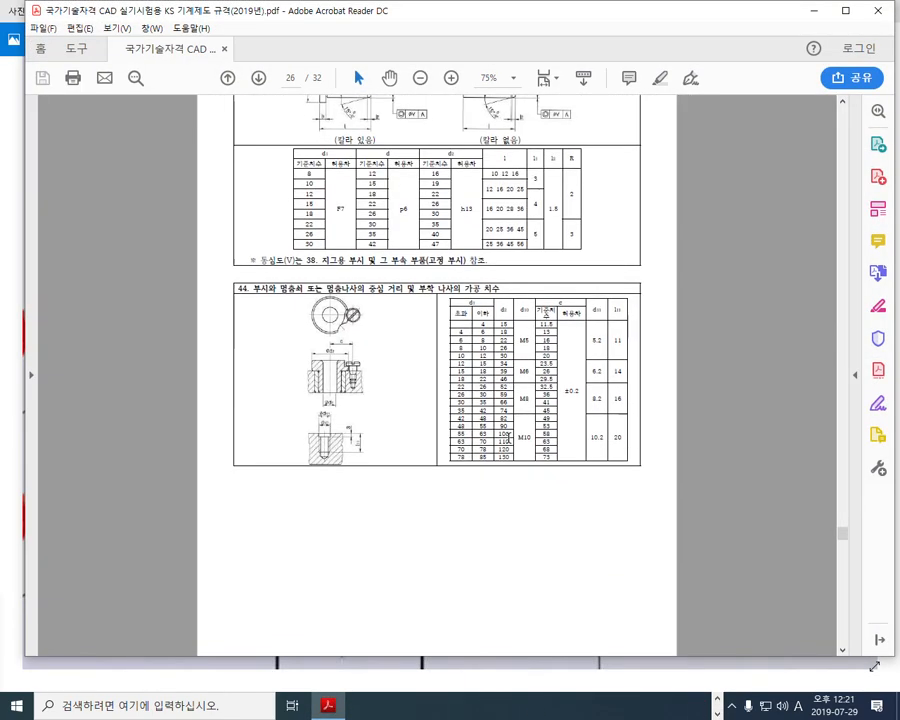
{"action": "scroll", "coordinate": [502, 422], "scroll_direction": "up", "scroll_amount": 5}
{"action": "scroll", "coordinate": [470, 340], "scroll_direction": "up", "scroll_amount": 3, "text": "ctrl"}
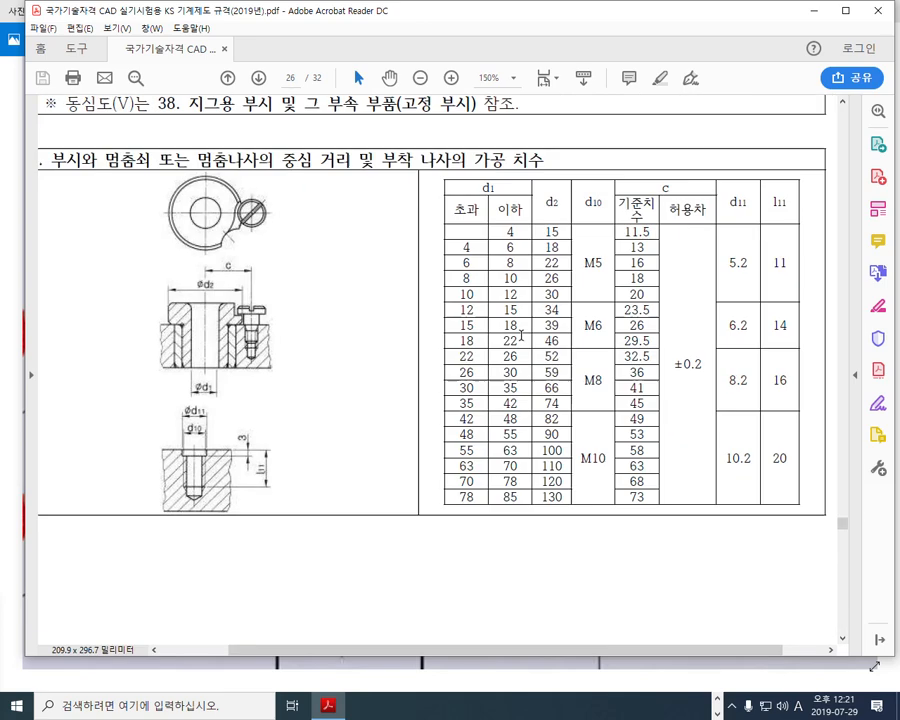
{"action": "scroll", "coordinate": [470, 340], "scroll_direction": "up", "scroll_amount": 1, "text": "ctrl"}
{"action": "scroll", "coordinate": [536, 341], "scroll_direction": "down", "scroll_amount": 1, "text": "ctrl"}
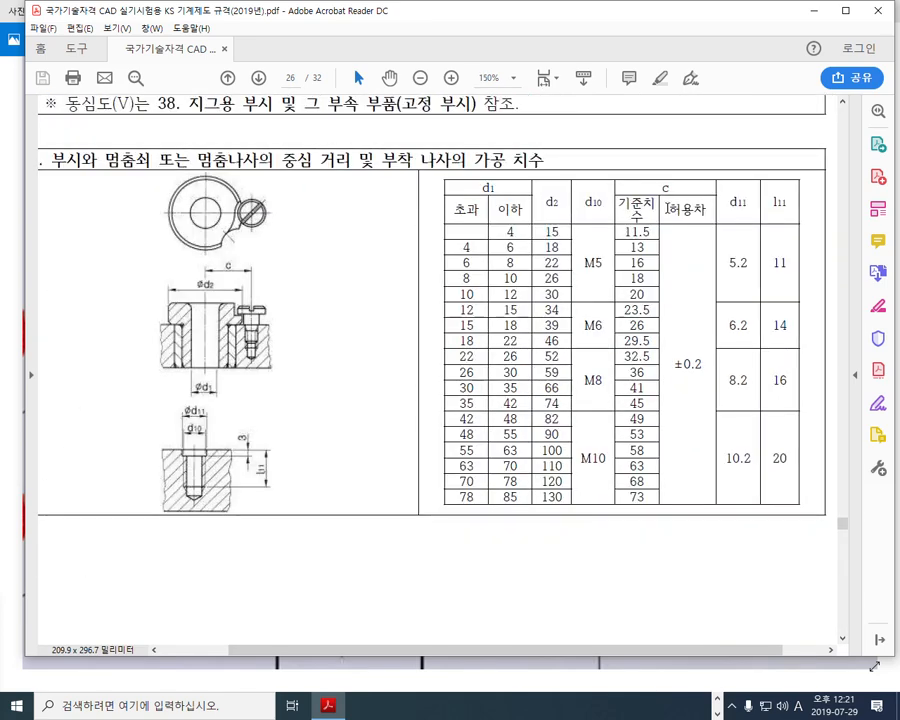
Mark centre distance c in red on the table and its diagram, circle the stop screw, and underline the value 20.
{"action": "key", "text": "F12"}
{"action": "left_click", "coordinate": [852, 159]}
{"action": "mouse_move", "coordinate": [685, 165]}
{"action": "left_mouse_down"}
{"action": "mouse_move", "coordinate": [658, 176]}
{"action": "mouse_move", "coordinate": [671, 197]}
{"action": "left_mouse_up"}
{"action": "left_click_drag", "start_coordinate": [206, 181], "coordinate": [208, 284]}
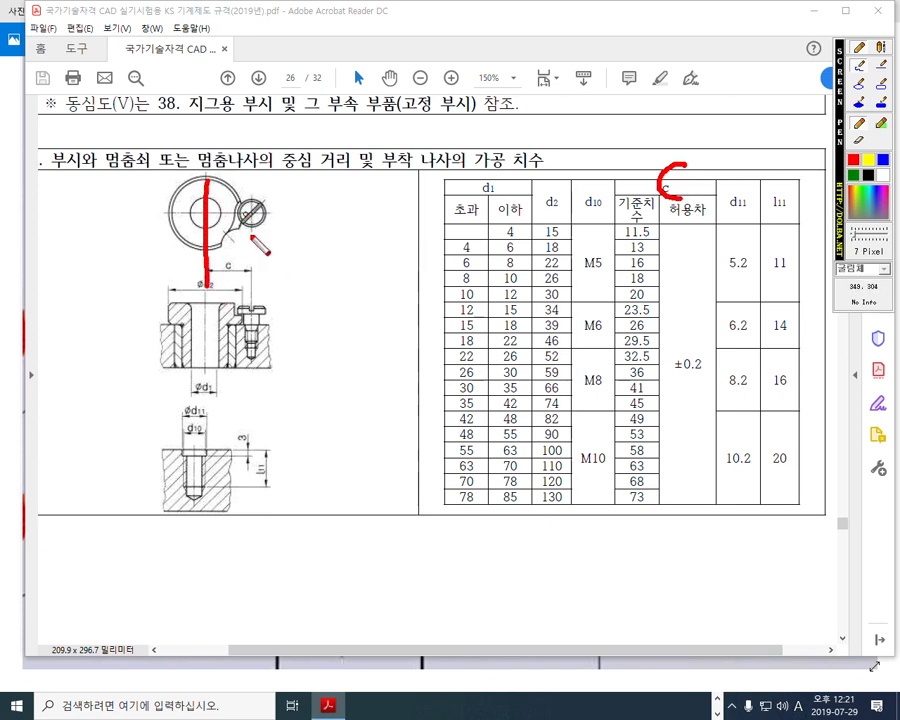
{"action": "left_click_drag", "start_coordinate": [263, 205], "coordinate": [250, 322]}
{"action": "left_click_drag", "start_coordinate": [240, 240], "coordinate": [238, 268]}
{"action": "mouse_move", "coordinate": [262, 388]}
{"action": "left_mouse_down"}
{"action": "mouse_move", "coordinate": [230, 335]}
{"action": "mouse_move", "coordinate": [275, 300]}
{"action": "mouse_move", "coordinate": [270, 375]}
{"action": "left_mouse_up"}
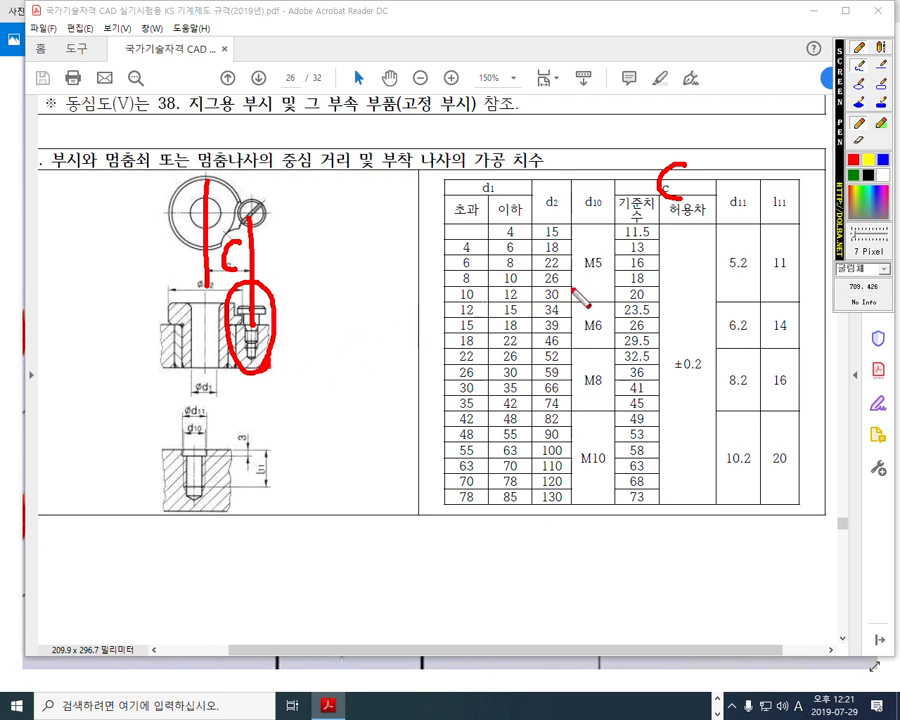
{"action": "left_click_drag", "start_coordinate": [612, 297], "coordinate": [668, 296]}
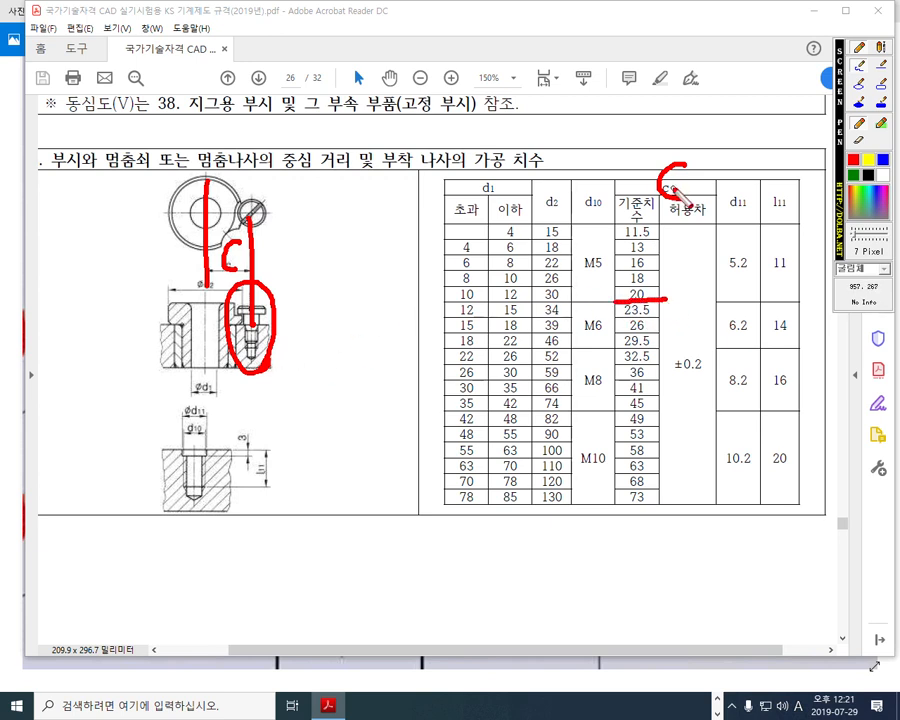
Circle M5 in the d10 column, trace the tapped hole's sides in the diagram, underline d10, and return to the drawing without the marks.
{"action": "mouse_move", "coordinate": [600, 238]}
{"action": "left_mouse_down"}
{"action": "mouse_move", "coordinate": [574, 258]}
{"action": "mouse_move", "coordinate": [603, 292]}
{"action": "left_mouse_up"}
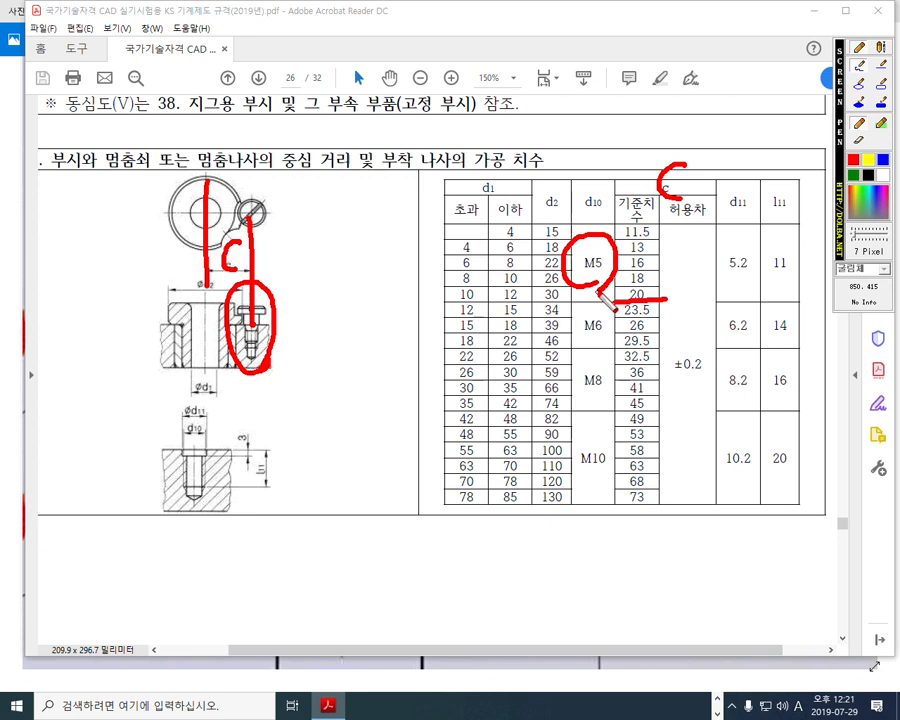
{"action": "mouse_move", "coordinate": [184, 443]}
{"action": "left_mouse_down"}
{"action": "mouse_move", "coordinate": [204, 465]}
{"action": "mouse_move", "coordinate": [181, 505]}
{"action": "left_mouse_up"}
{"action": "left_click_drag", "start_coordinate": [200, 441], "coordinate": [200, 495]}
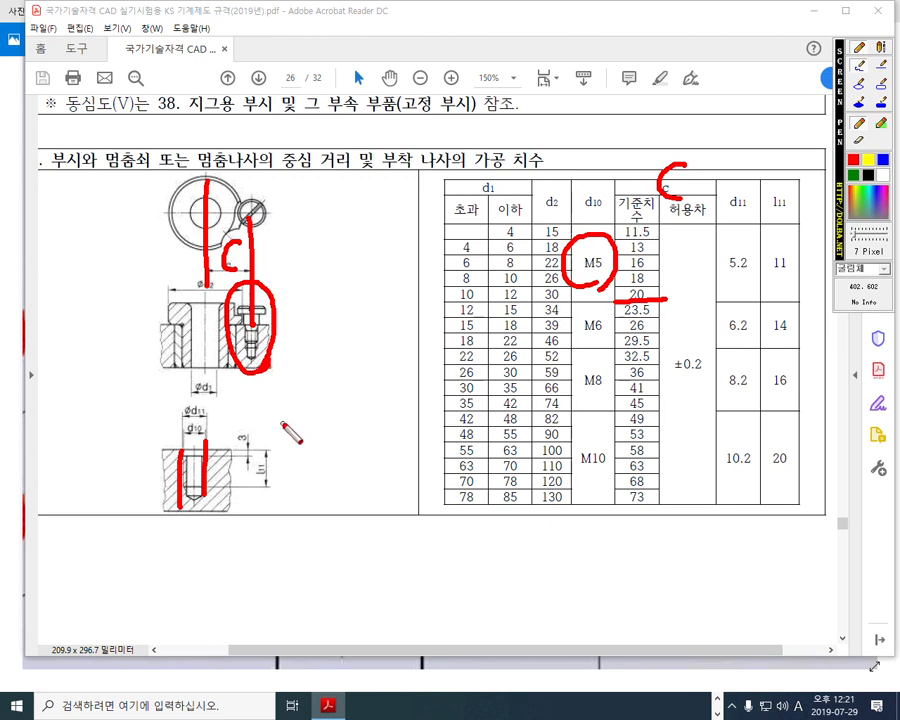
{"action": "left_click_drag", "start_coordinate": [577, 217], "coordinate": [598, 218]}
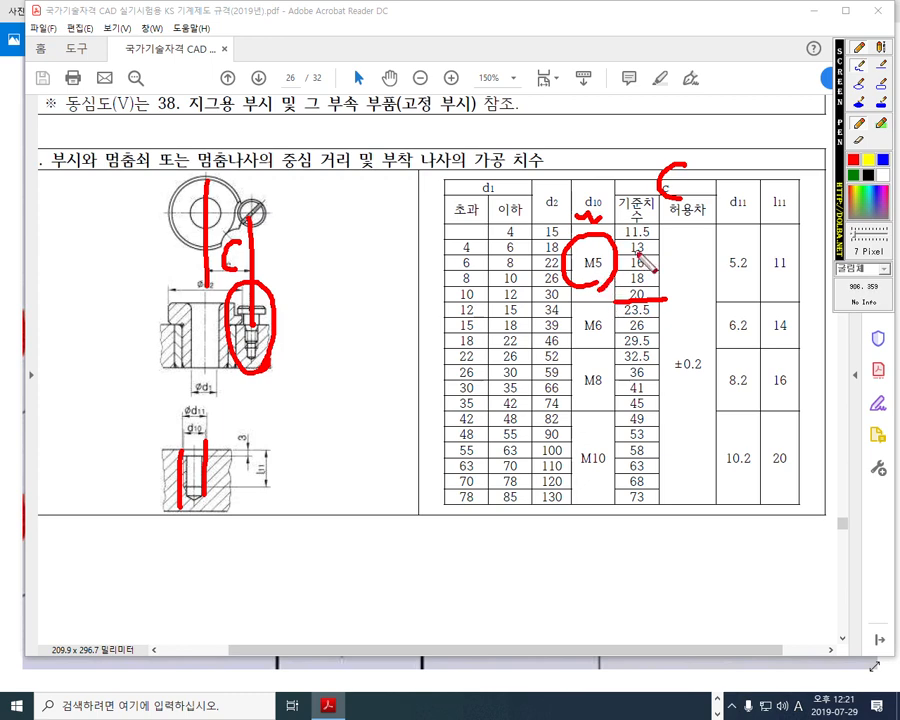
{"action": "key", "text": "Escape"}
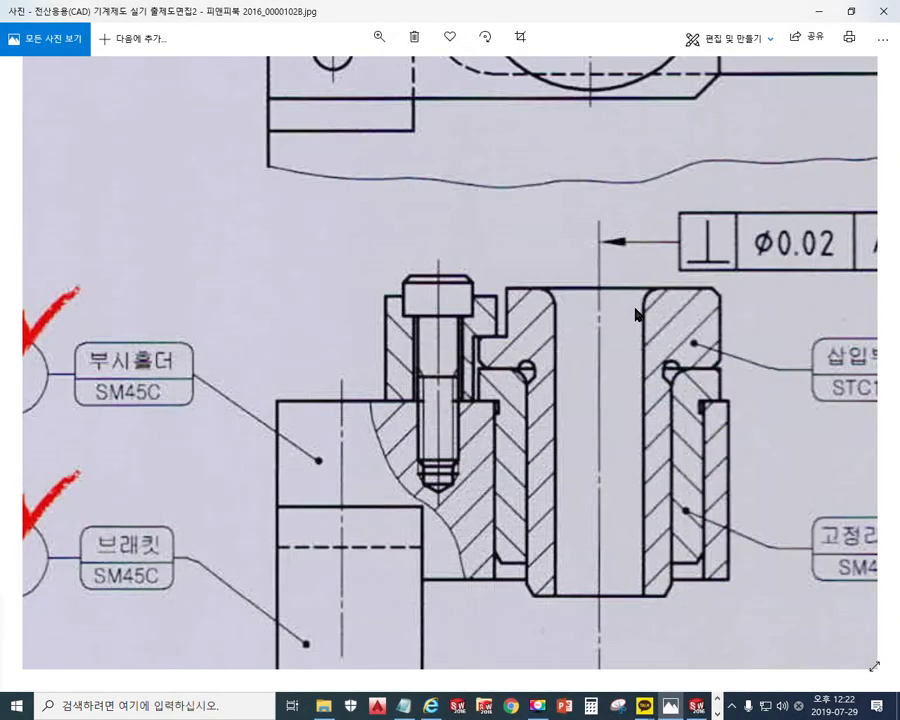
Label the clamping screw M5 in red, trace the centreline of the screw joining bush holder and bracket, and clear the marks.
{"action": "key", "text": "ctrl+F12"}
{"action": "left_click_drag", "start_coordinate": [431, 399], "coordinate": [303, 264]}
{"action": "mouse_move", "coordinate": [265, 211]}
{"action": "left_mouse_down"}
{"action": "mouse_move", "coordinate": [260, 263]}
{"action": "mouse_move", "coordinate": [296, 213]}
{"action": "mouse_move", "coordinate": [296, 262]}
{"action": "left_mouse_up"}
{"action": "mouse_move", "coordinate": [304, 214]}
{"action": "left_mouse_down"}
{"action": "mouse_move", "coordinate": [300, 262]}
{"action": "mouse_move", "coordinate": [345, 213]}
{"action": "left_mouse_up"}
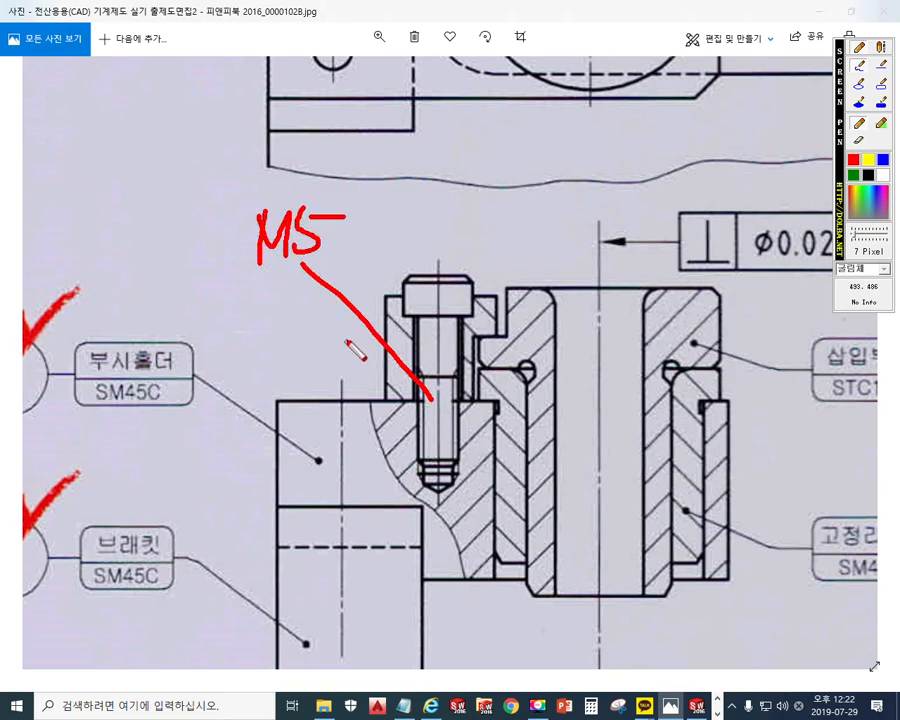
{"action": "left_click_drag", "start_coordinate": [346, 344], "coordinate": [346, 589]}
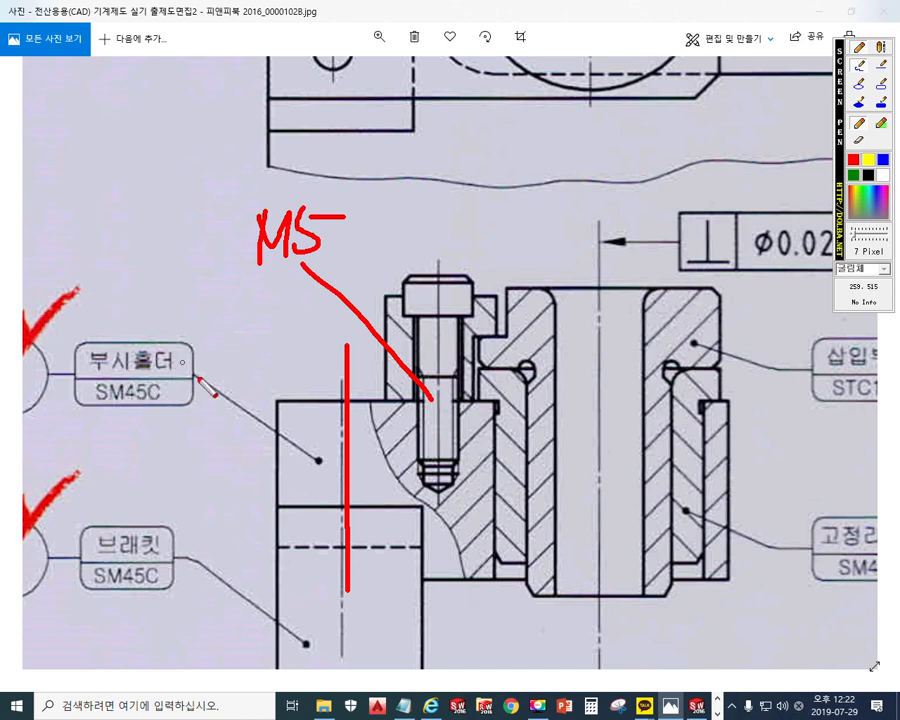
{"action": "key", "text": "Escape"}
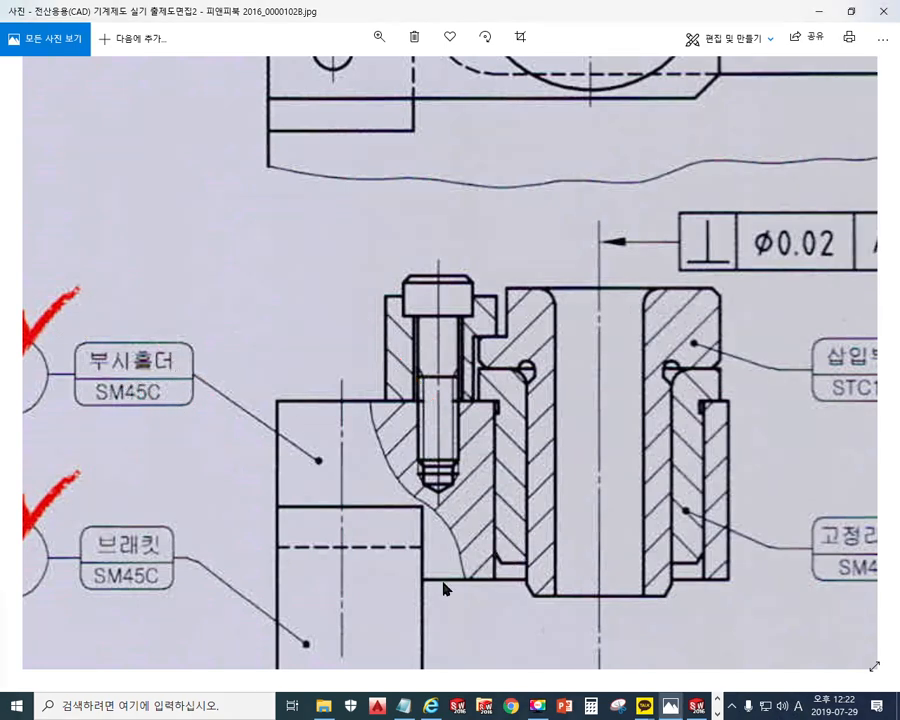
Trace the base screw's centreline and the bracket-to-base boundary in red, mark the thread length in the base as 10, and clear the marks.
{"action": "left_click_drag", "start_coordinate": [454, 574], "coordinate": [435, 335]}
{"action": "left_click_drag", "start_coordinate": [438, 420], "coordinate": [427, 509]}
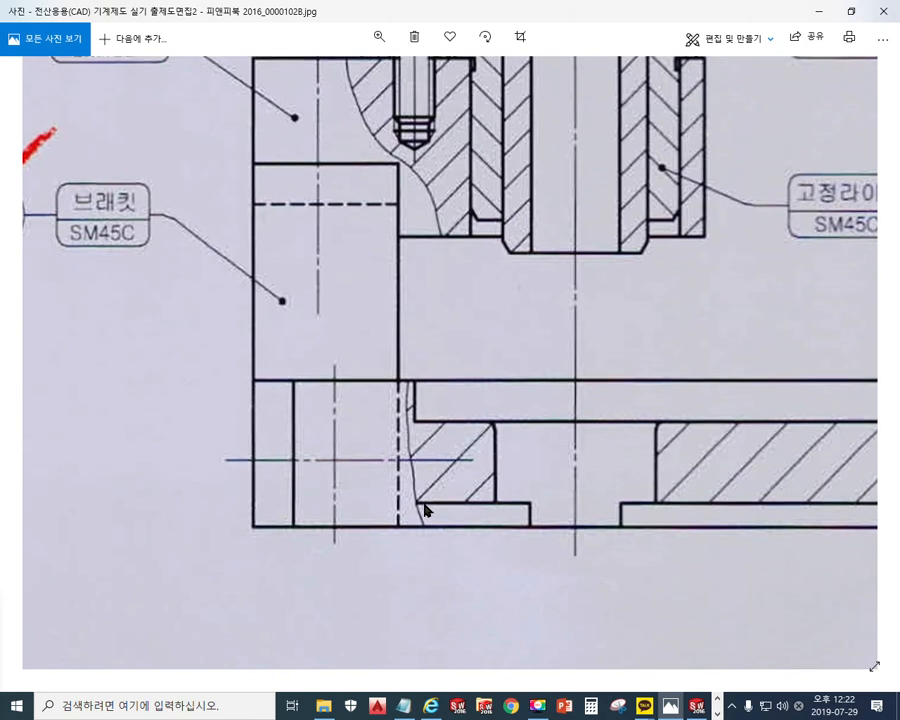
{"action": "key", "text": "F9"}
{"action": "left_click_drag", "start_coordinate": [222, 458], "coordinate": [472, 456]}
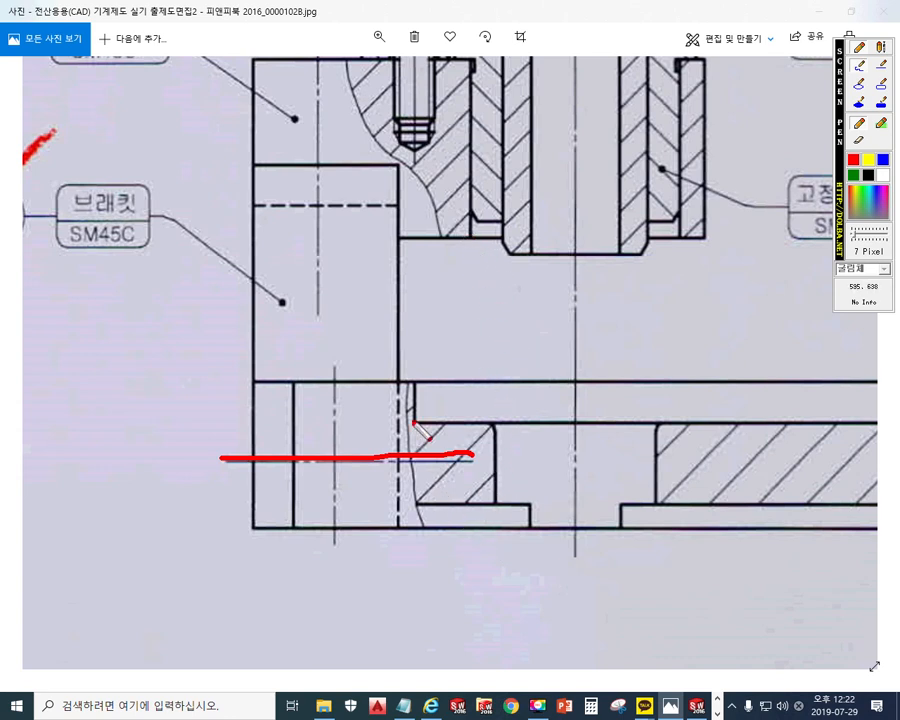
{"action": "mouse_move", "coordinate": [393, 368]}
{"action": "left_mouse_down"}
{"action": "mouse_move", "coordinate": [391, 501]}
{"action": "mouse_move", "coordinate": [393, 365]}
{"action": "mouse_move", "coordinate": [400, 540]}
{"action": "left_mouse_up"}
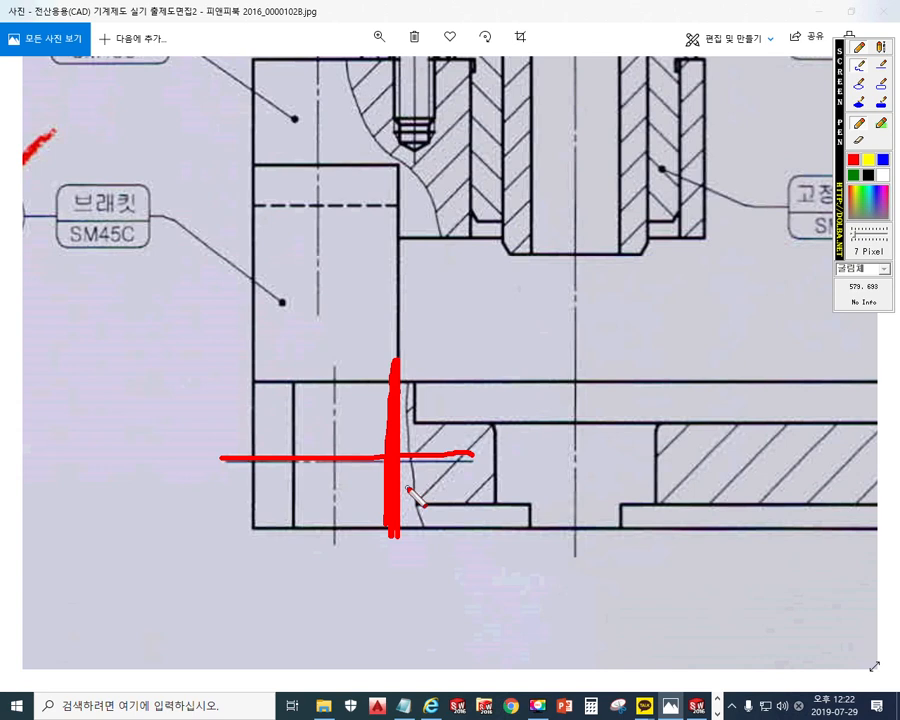
{"action": "left_click_drag", "start_coordinate": [405, 487], "coordinate": [466, 486]}
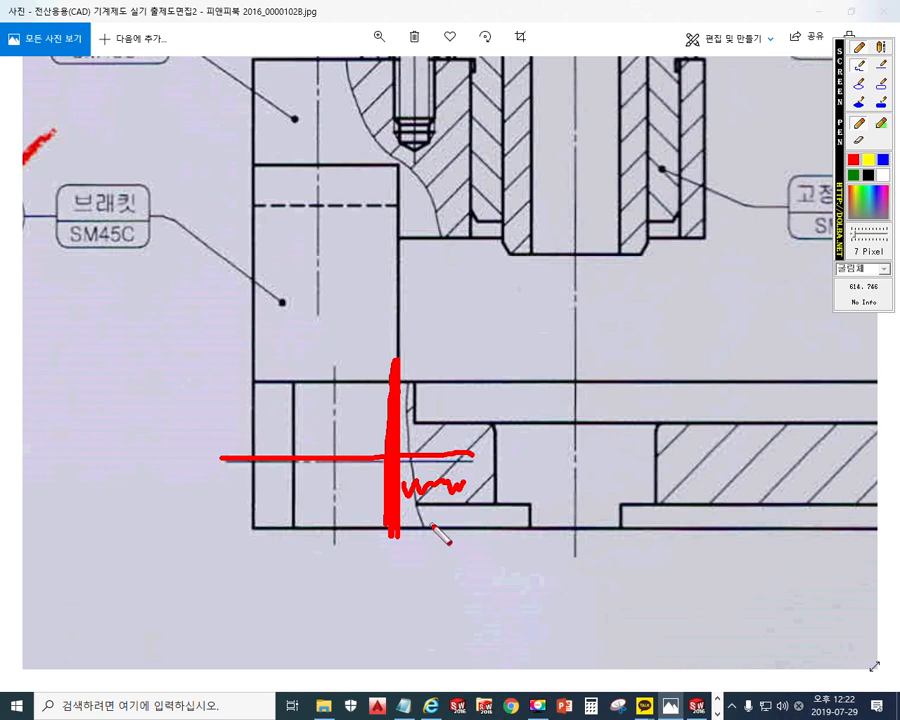
{"action": "mouse_move", "coordinate": [428, 520]}
{"action": "left_mouse_down"}
{"action": "mouse_move", "coordinate": [418, 568]}
{"action": "mouse_move", "coordinate": [452, 530]}
{"action": "left_mouse_up"}
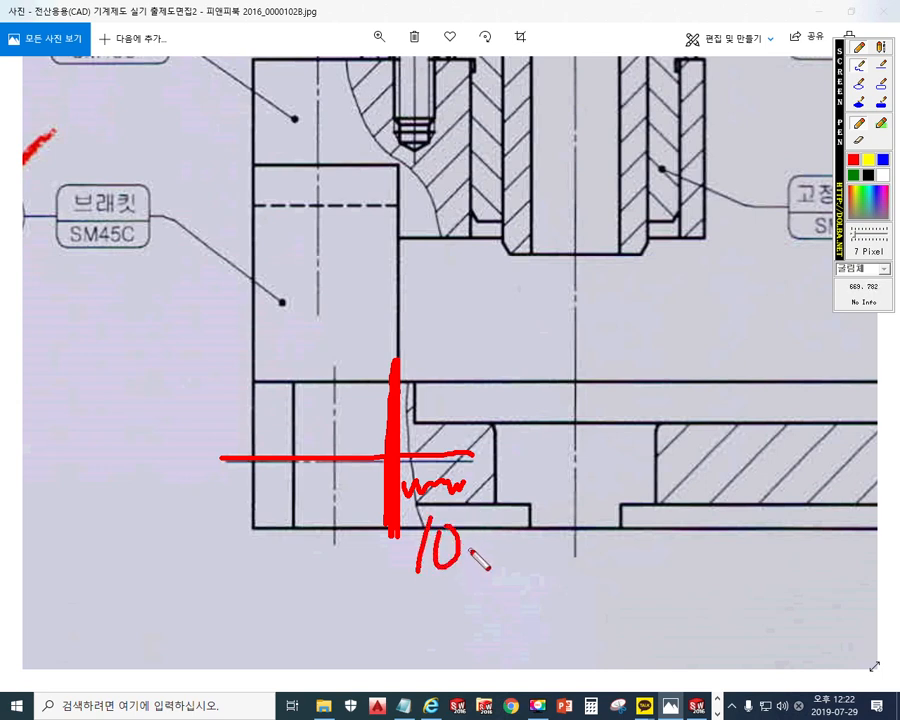
{"action": "key", "text": "Escape"}
Outline the clamped spacer and the bush holder around the clamping screw in red and mark the screw's lower end in green.
{"action": "mouse_move", "coordinate": [504, 166]}
{"action": "left_mouse_down"}
{"action": "mouse_move", "coordinate": [515, 322]}
{"action": "mouse_move", "coordinate": [506, 334]}
{"action": "left_mouse_up"}
{"action": "key", "text": "F12"}
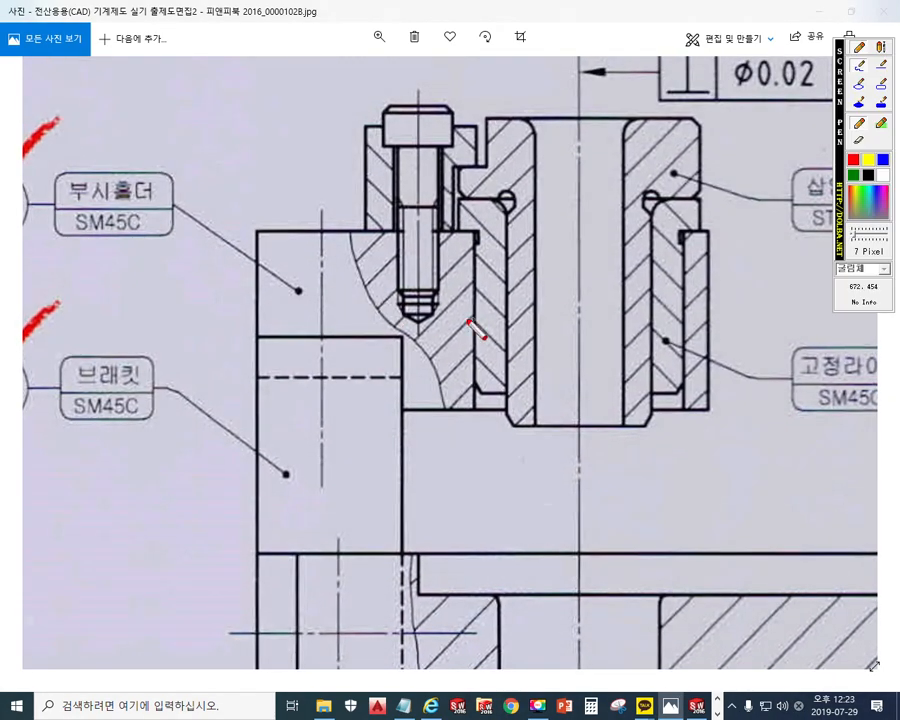
{"action": "mouse_move", "coordinate": [375, 126]}
{"action": "left_mouse_down"}
{"action": "mouse_move", "coordinate": [408, 220]}
{"action": "mouse_move", "coordinate": [472, 210]}
{"action": "mouse_move", "coordinate": [430, 121]}
{"action": "left_mouse_up"}
{"action": "left_click_drag", "start_coordinate": [335, 128], "coordinate": [478, 123]}
{"action": "mouse_move", "coordinate": [268, 233]}
{"action": "left_mouse_down"}
{"action": "mouse_move", "coordinate": [490, 231]}
{"action": "mouse_move", "coordinate": [476, 419]}
{"action": "mouse_move", "coordinate": [383, 408]}
{"action": "left_mouse_up"}
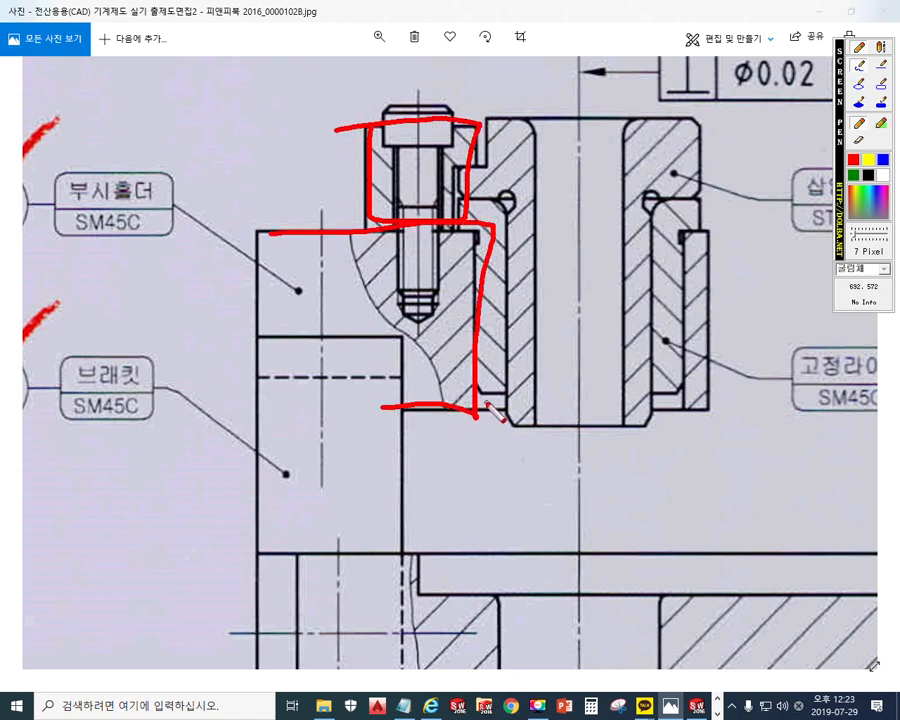
{"action": "left_click", "coordinate": [854, 177]}
{"action": "left_click_drag", "start_coordinate": [398, 293], "coordinate": [438, 294]}
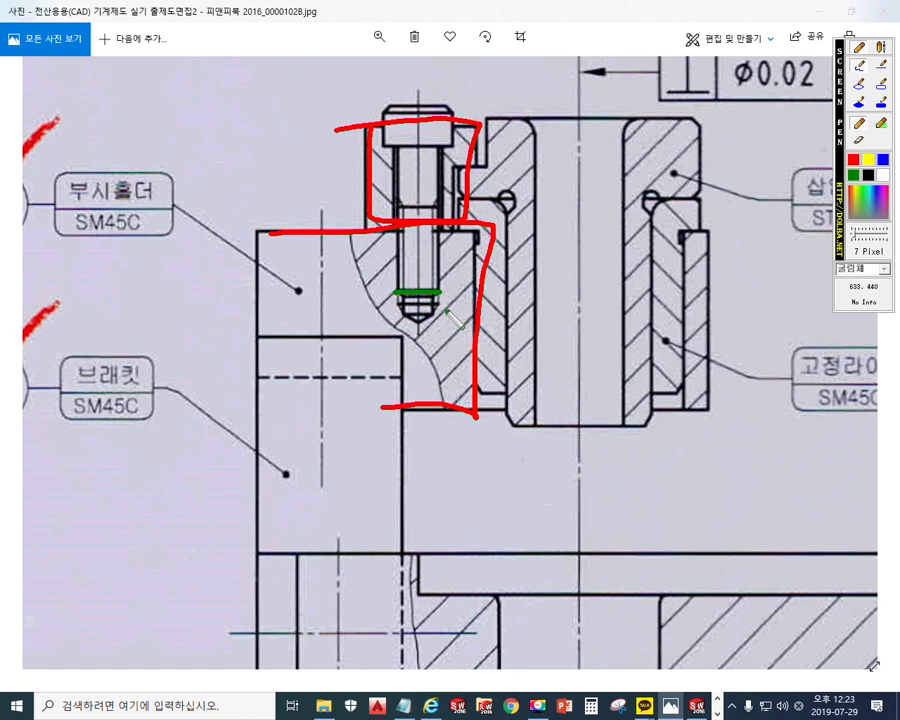
Mark the clamping screw's depth with a green arrow, and outline the base screw crossing the bracket-to-base boundary after clearing the earlier marks.
{"action": "mouse_move", "coordinate": [371, 240]}
{"action": "left_mouse_down"}
{"action": "mouse_move", "coordinate": [371, 322]}
{"action": "mouse_move", "coordinate": [384, 302]}
{"action": "left_mouse_up"}
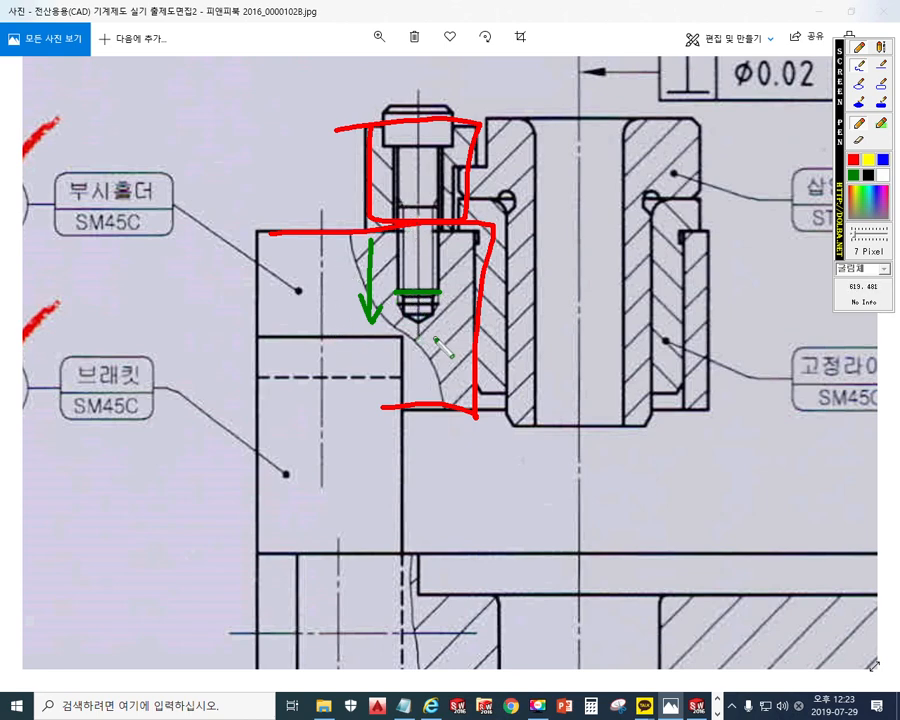
{"action": "key", "text": "Escape"}
{"action": "left_click_drag", "start_coordinate": [461, 492], "coordinate": [442, 320]}
{"action": "key", "text": "F2"}
{"action": "left_click_drag", "start_coordinate": [376, 360], "coordinate": [383, 529]}
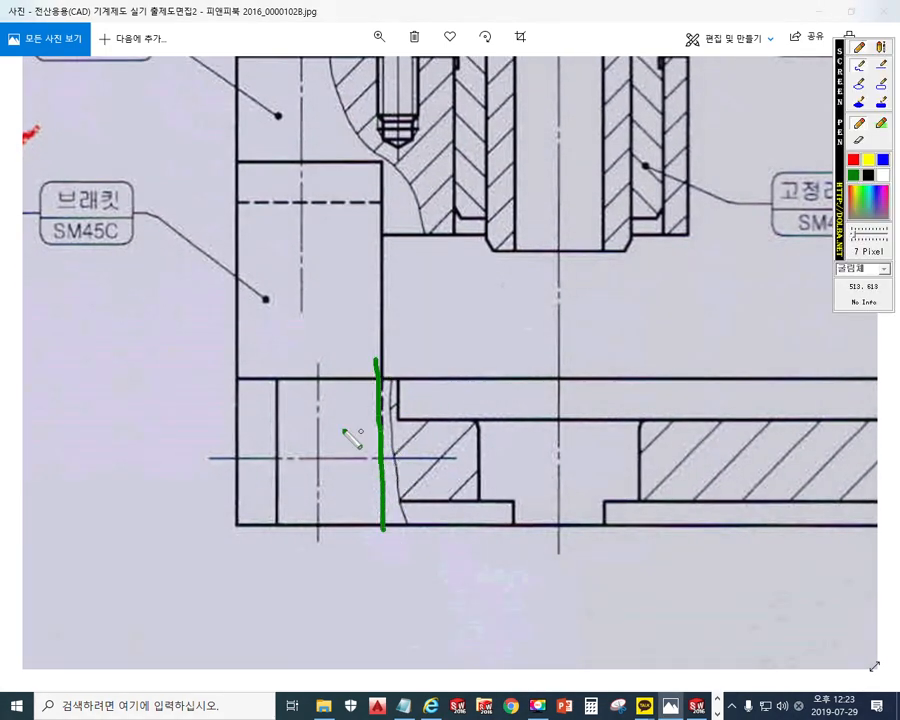
{"action": "mouse_move", "coordinate": [310, 435]}
{"action": "left_mouse_down"}
{"action": "mouse_move", "coordinate": [420, 437]}
{"action": "mouse_move", "coordinate": [428, 458]}
{"action": "mouse_move", "coordinate": [365, 478]}
{"action": "mouse_move", "coordinate": [242, 481]}
{"action": "mouse_move", "coordinate": [234, 432]}
{"action": "mouse_move", "coordinate": [337, 431]}
{"action": "left_mouse_up"}
{"action": "mouse_move", "coordinate": [263, 422]}
{"action": "left_mouse_down"}
{"action": "mouse_move", "coordinate": [262, 500]}
{"action": "mouse_move", "coordinate": [225, 428]}
{"action": "mouse_move", "coordinate": [261, 416]}
{"action": "left_mouse_up"}
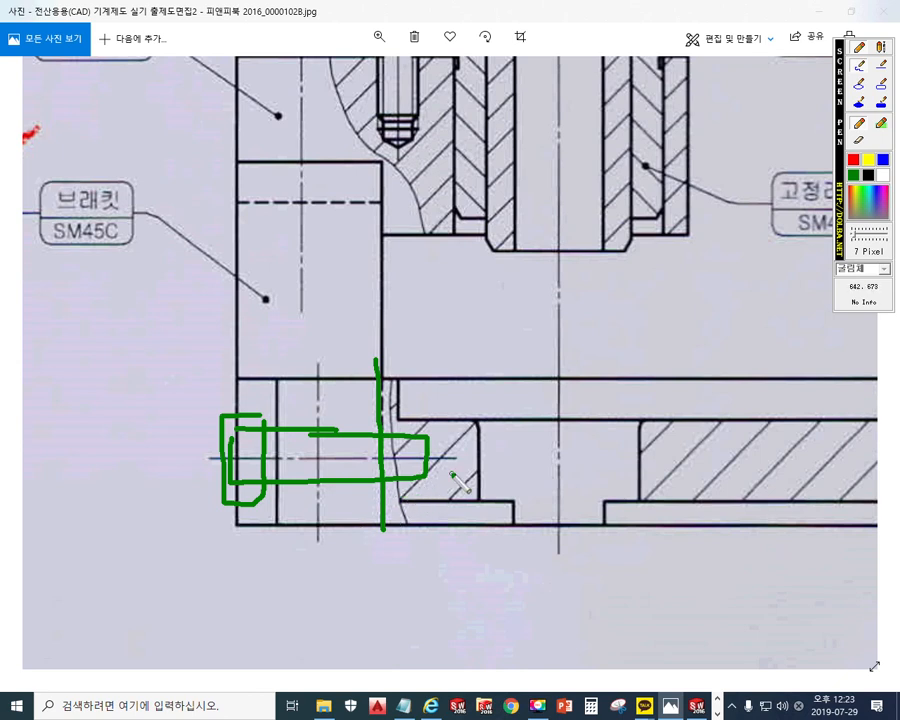
Mark the base screw's engagement length with a green arrow, outline the deeper tapped hole in red, and clear the marks.
{"action": "left_click_drag", "start_coordinate": [388, 491], "coordinate": [424, 490]}
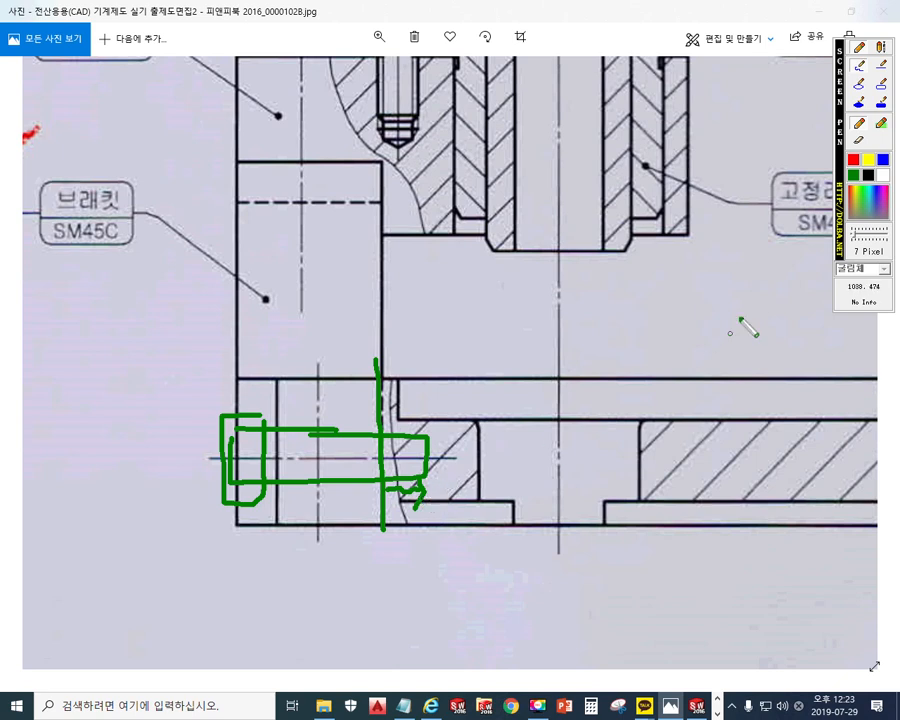
{"action": "mouse_move", "coordinate": [383, 435]}
{"action": "left_mouse_down"}
{"action": "mouse_move", "coordinate": [444, 435]}
{"action": "mouse_move", "coordinate": [446, 476]}
{"action": "left_mouse_up"}
{"action": "left_click_drag", "start_coordinate": [385, 478], "coordinate": [457, 480]}
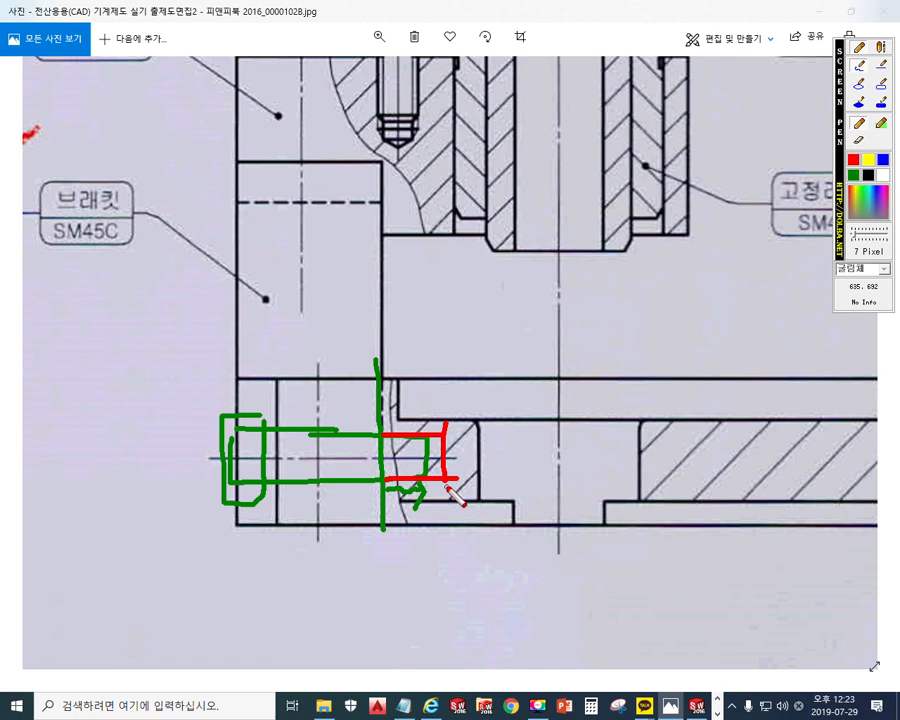
{"action": "key", "text": "Escape"}
Trace the vertical centrelines of the bracket's two socket screws in red and mark the spacing between them with a double arrow.
{"action": "left_click_drag", "start_coordinate": [193, 466], "coordinate": [515, 462]}
{"action": "mouse_move", "coordinate": [100, 437]}
{"action": "left_mouse_down"}
{"action": "mouse_move", "coordinate": [440, 404]}
{"action": "mouse_move", "coordinate": [410, 386]}
{"action": "left_mouse_up"}
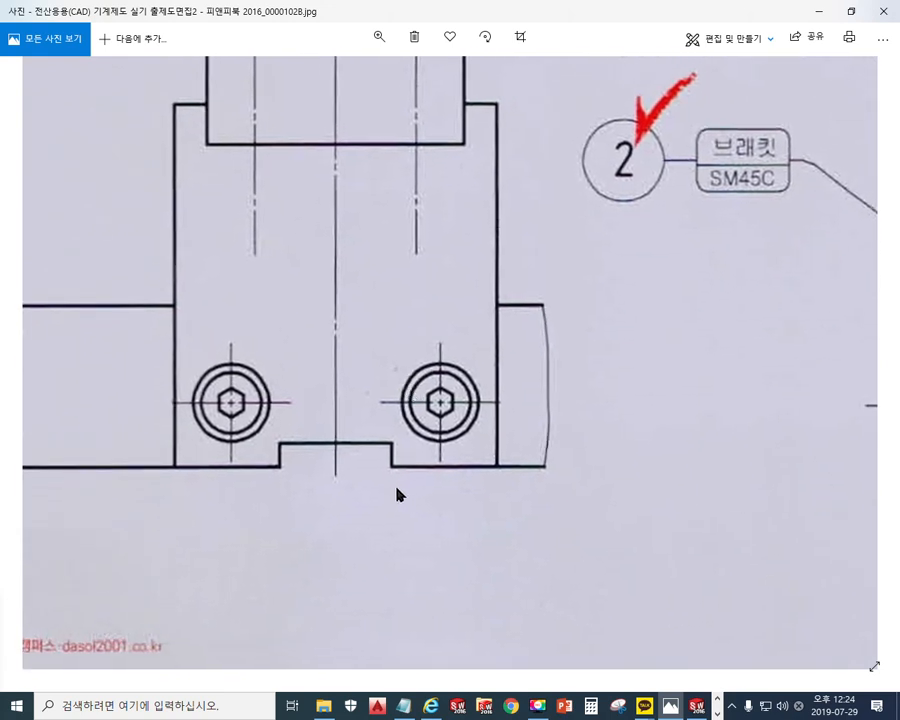
{"action": "key", "text": "F12"}
{"action": "left_click_drag", "start_coordinate": [228, 334], "coordinate": [234, 495]}
{"action": "left_click_drag", "start_coordinate": [438, 334], "coordinate": [439, 505]}
{"action": "mouse_move", "coordinate": [253, 331]}
{"action": "left_mouse_down"}
{"action": "mouse_move", "coordinate": [420, 330]}
{"action": "mouse_move", "coordinate": [404, 346]}
{"action": "left_mouse_up"}
{"action": "mouse_move", "coordinate": [270, 297]}
{"action": "left_mouse_down"}
{"action": "mouse_move", "coordinate": [245, 321]}
{"action": "mouse_move", "coordinate": [268, 348]}
{"action": "left_mouse_up"}
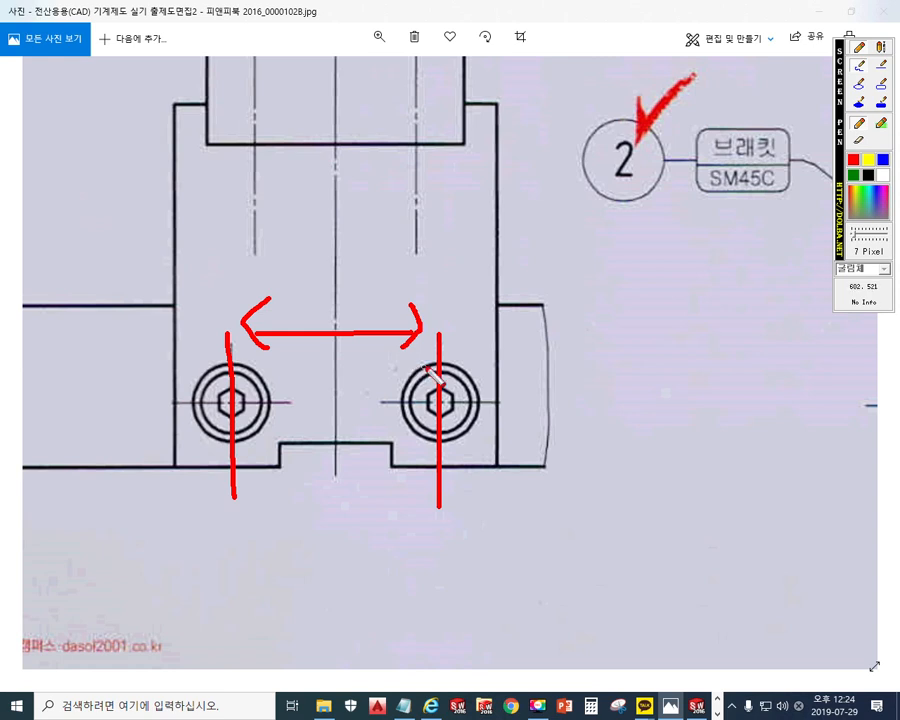
Mark the height of the screw centres above the base's bottom edge in red and clear the marks.
{"action": "left_click_drag", "start_coordinate": [472, 470], "coordinate": [619, 473]}
{"action": "left_click_drag", "start_coordinate": [489, 399], "coordinate": [597, 401]}
{"action": "mouse_move", "coordinate": [577, 463]}
{"action": "left_mouse_down"}
{"action": "mouse_move", "coordinate": [575, 404]}
{"action": "mouse_move", "coordinate": [595, 427]}
{"action": "left_mouse_up"}
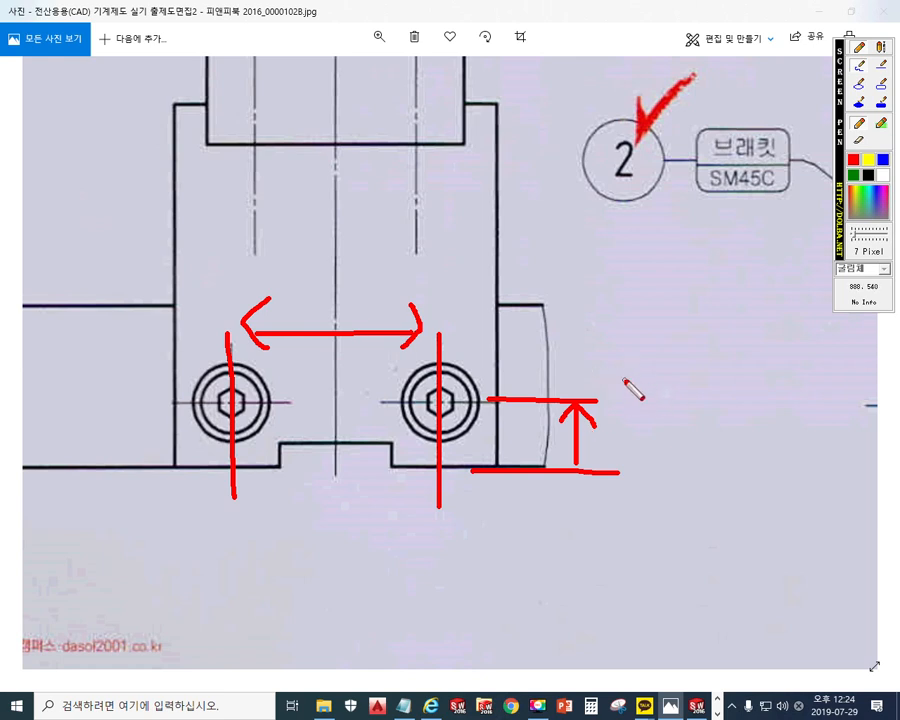
{"action": "key", "text": "Escape"}
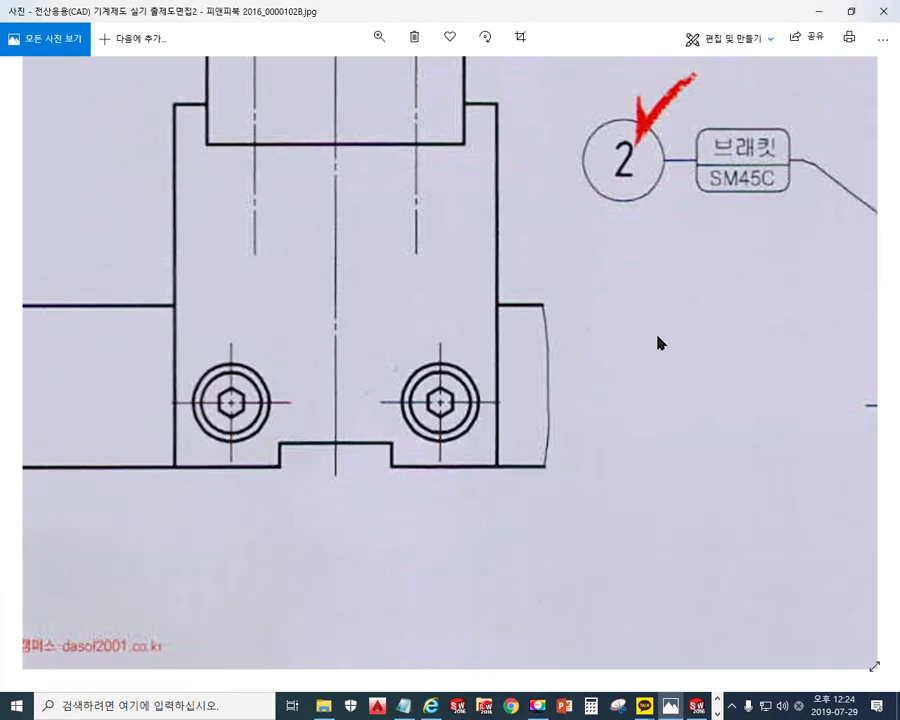
Mark the distance from the base's bottom edge to the base screw's centreline in red on the section view.
{"action": "left_click_drag", "start_coordinate": [801, 359], "coordinate": [259, 380]}
{"action": "scroll", "coordinate": [436, 418], "scroll_direction": "down", "scroll_amount": 4}
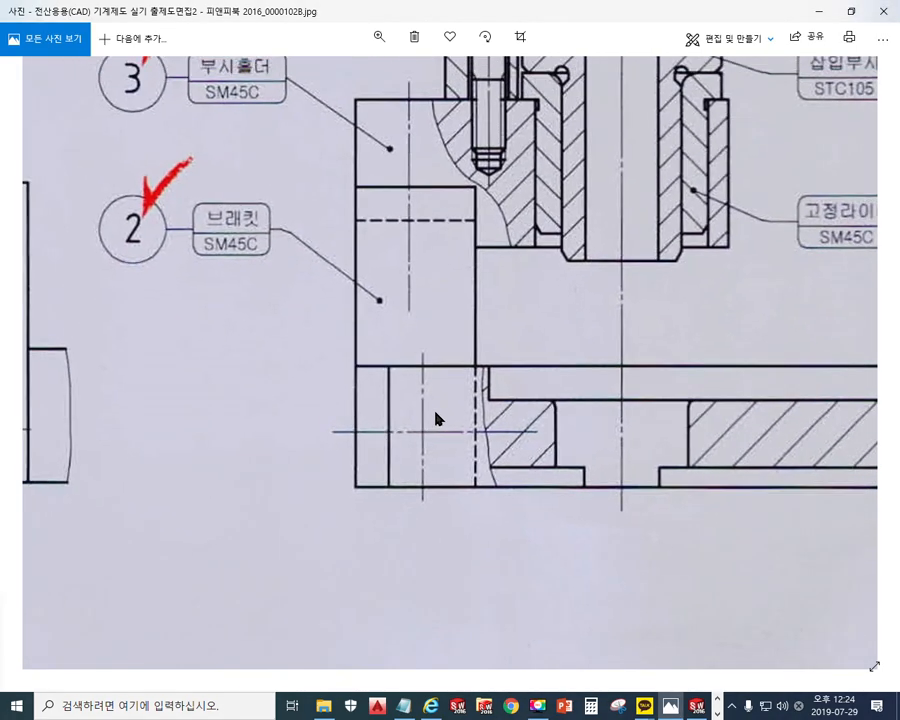
{"action": "key", "text": "F12"}
{"action": "left_click_drag", "start_coordinate": [360, 521], "coordinate": [391, 519]}
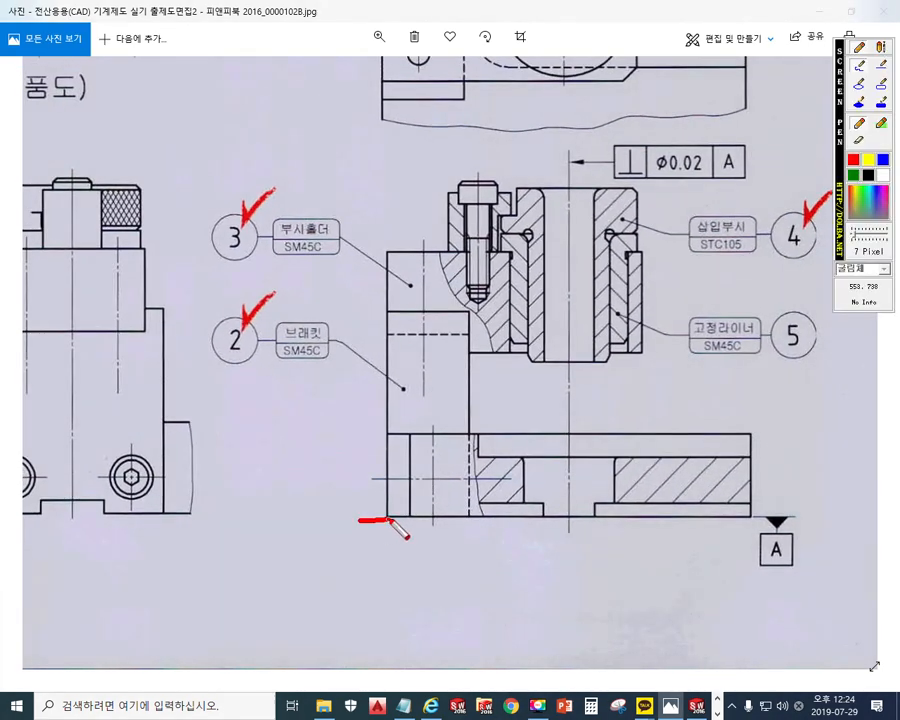
{"action": "mouse_move", "coordinate": [353, 479]}
{"action": "left_mouse_down"}
{"action": "mouse_move", "coordinate": [392, 479]}
{"action": "mouse_move", "coordinate": [374, 518]}
{"action": "mouse_move", "coordinate": [383, 496]}
{"action": "left_mouse_up"}
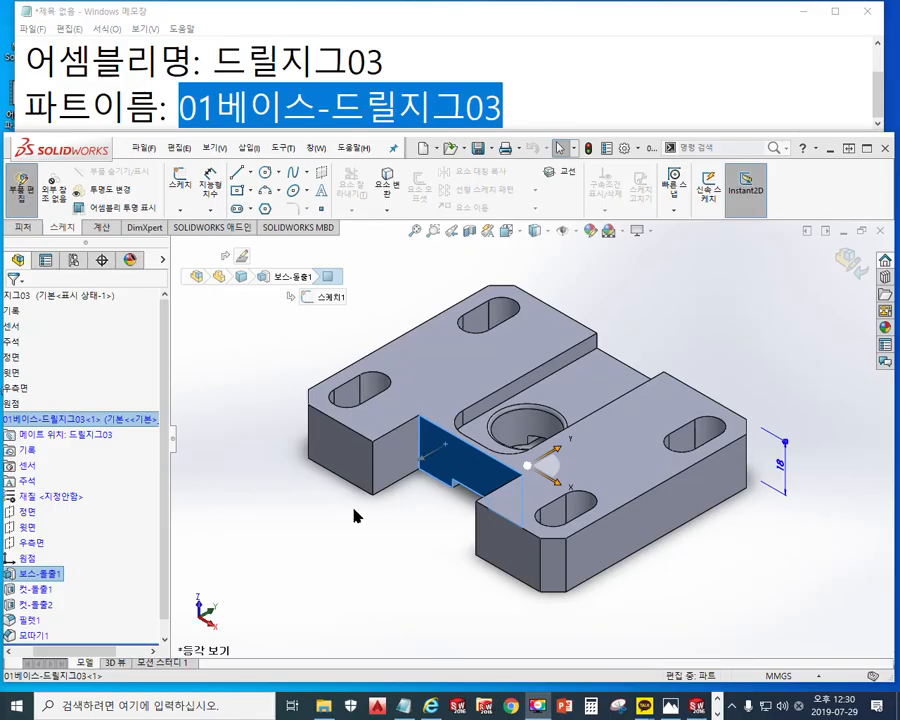
Switch to SOLIDWORKS and start a sketch on the base's recessed notch face above the bottom groove, viewed face-on.
{"action": "left_click", "coordinate": [451, 470]}
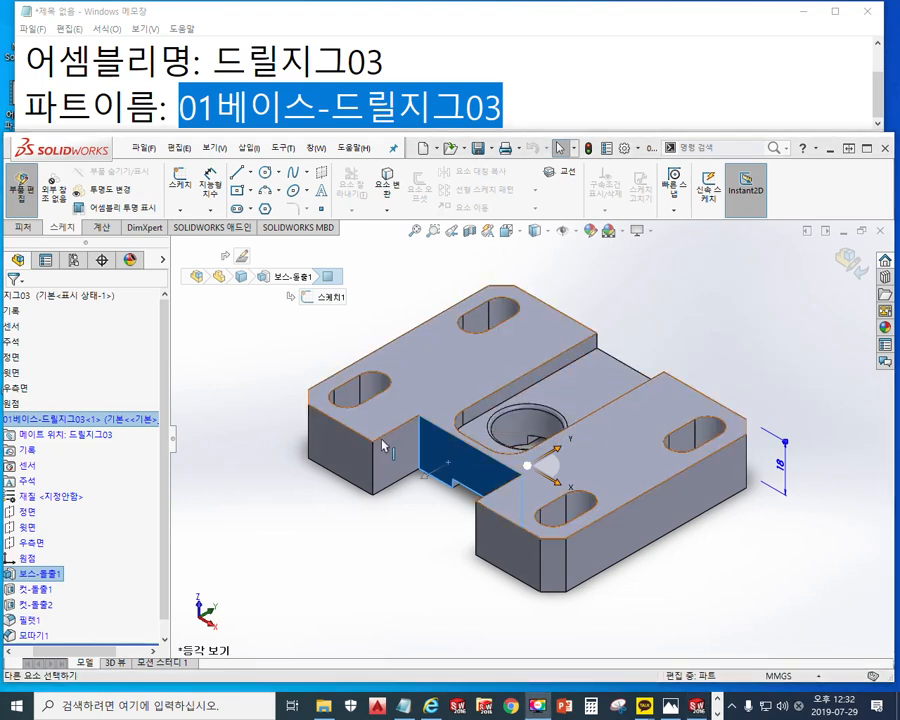
{"action": "left_click", "coordinate": [500, 425]}
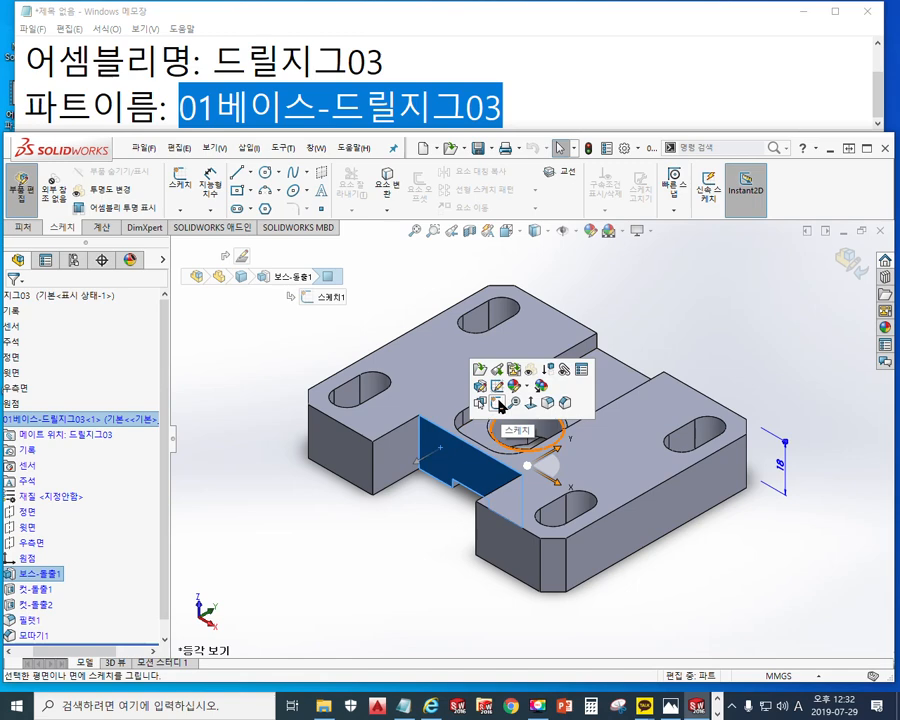
{"action": "left_click", "coordinate": [499, 403]}
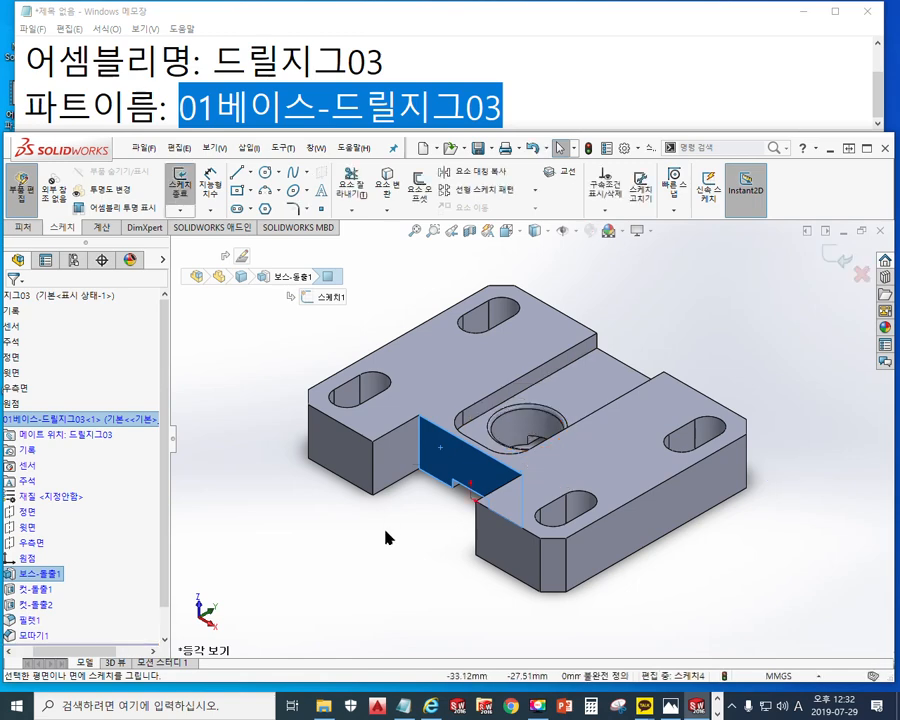
{"action": "scroll", "coordinate": [513, 444], "scroll_direction": "down", "scroll_amount": 3}
{"action": "scroll", "coordinate": [541, 540], "scroll_direction": "down", "scroll_amount": 2}
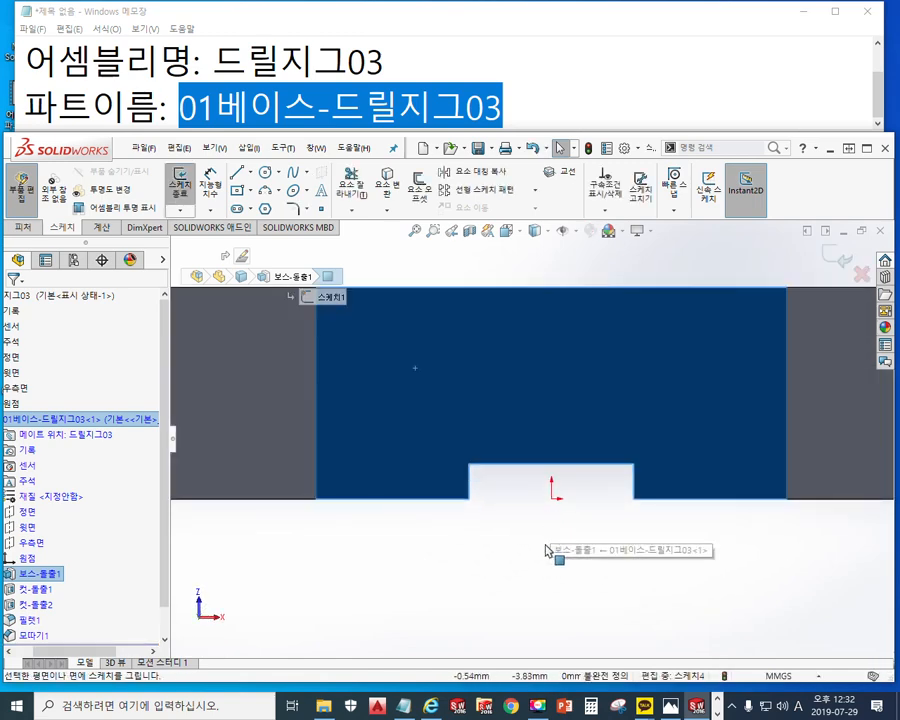
{"action": "middle_click_drag", "start_coordinate": [557, 542], "coordinate": [489, 542], "text": "ctrl"}
{"action": "left_click", "coordinate": [489, 548]}
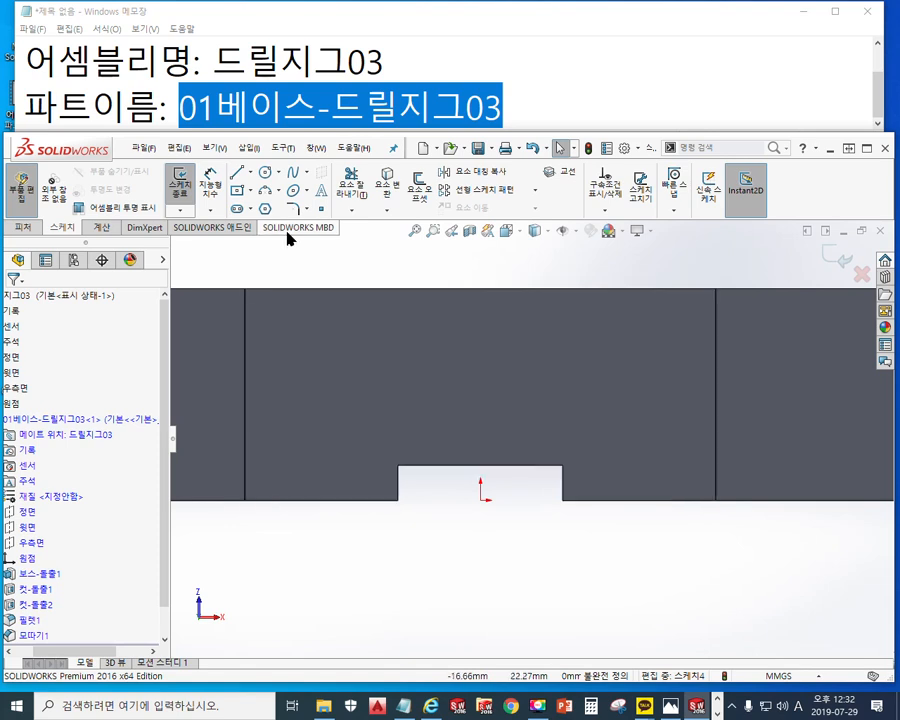
Circle the Point tool in red and mark the planned hole point and a vertical centreline on the notch face.
{"action": "key", "text": "F12"}
{"action": "mouse_move", "coordinate": [336, 232]}
{"action": "left_mouse_down"}
{"action": "mouse_move", "coordinate": [323, 195]}
{"action": "mouse_move", "coordinate": [325, 241]}
{"action": "left_mouse_up"}
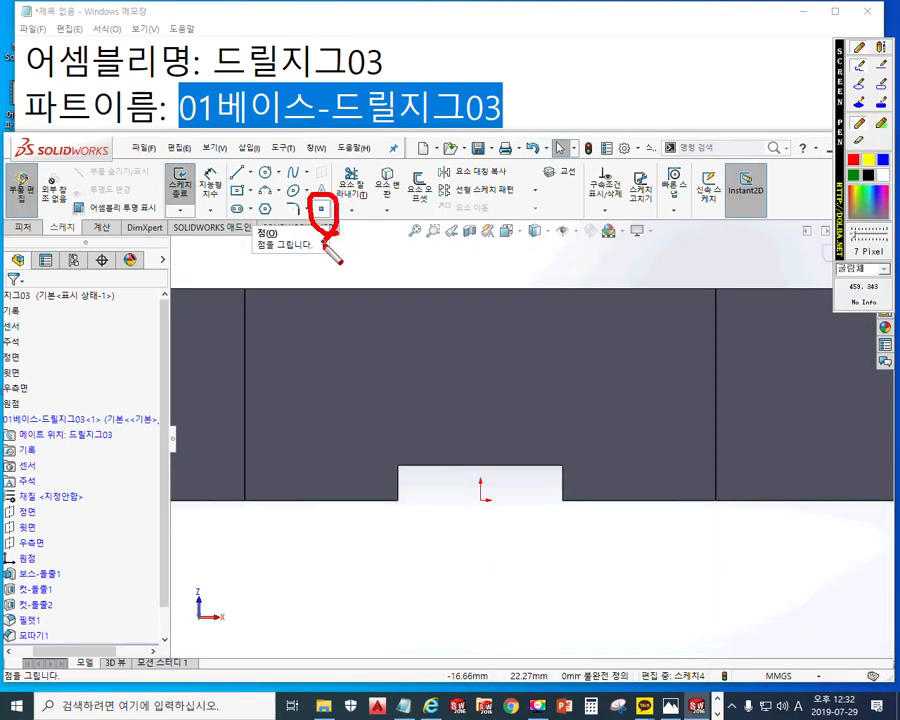
{"action": "mouse_move", "coordinate": [323, 425]}
{"action": "left_mouse_down"}
{"action": "mouse_move", "coordinate": [312, 417]}
{"action": "mouse_move", "coordinate": [320, 425]}
{"action": "left_mouse_up"}
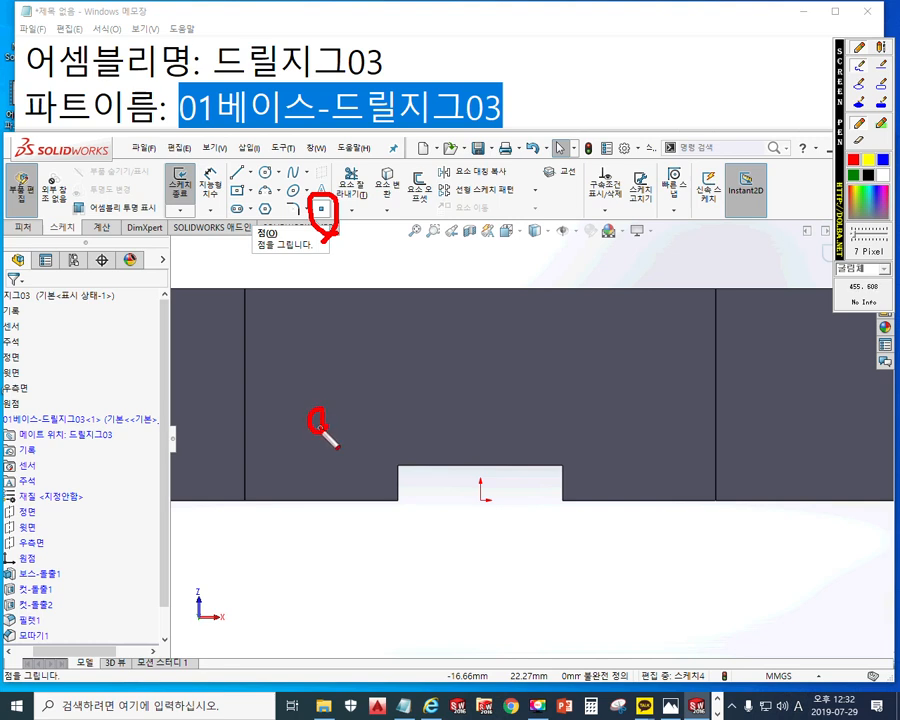
{"action": "left_click_drag", "start_coordinate": [432, 237], "coordinate": [430, 536]}
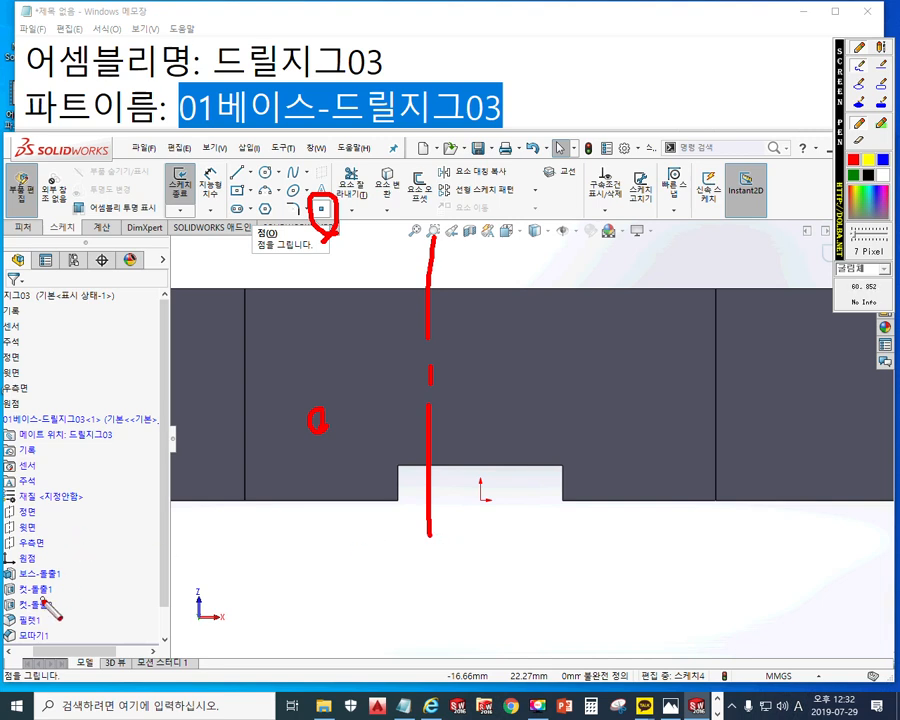
Link the part origin to the marked centreline's lower end with a double arrow, circle the Mirror Entities command, and clear the marks.
{"action": "mouse_move", "coordinate": [42, 562]}
{"action": "left_mouse_down"}
{"action": "mouse_move", "coordinate": [16, 577]}
{"action": "mouse_move", "coordinate": [38, 560]}
{"action": "left_mouse_up"}
{"action": "left_click_drag", "start_coordinate": [436, 528], "coordinate": [427, 556]}
{"action": "mouse_move", "coordinate": [48, 550]}
{"action": "left_mouse_down"}
{"action": "mouse_move", "coordinate": [405, 538]}
{"action": "mouse_move", "coordinate": [378, 560]}
{"action": "left_mouse_up"}
{"action": "left_click_drag", "start_coordinate": [70, 528], "coordinate": [88, 568]}
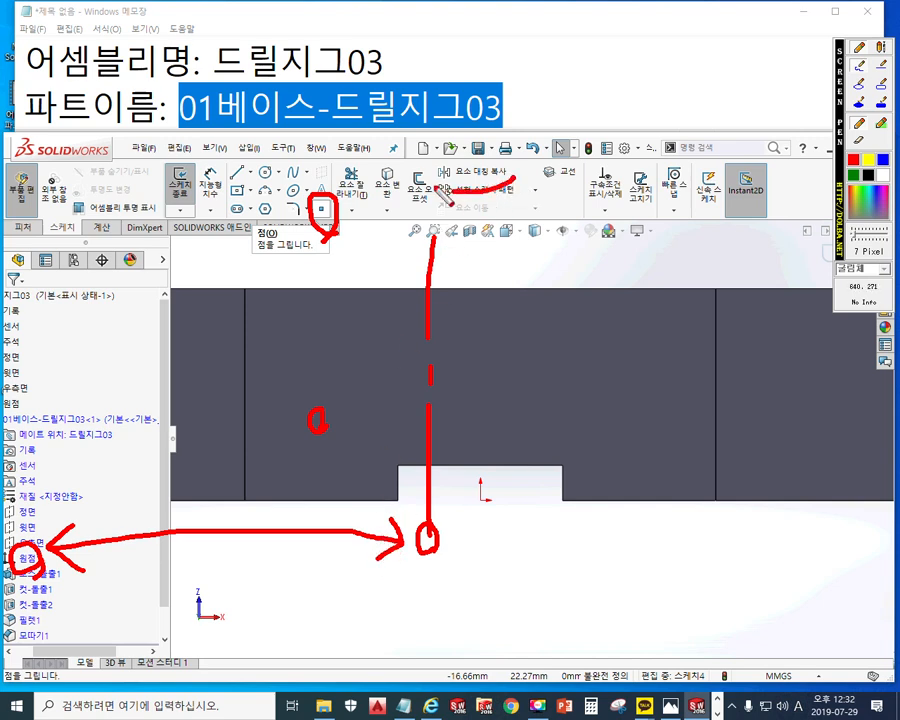
{"action": "left_click_drag", "start_coordinate": [523, 157], "coordinate": [527, 187]}
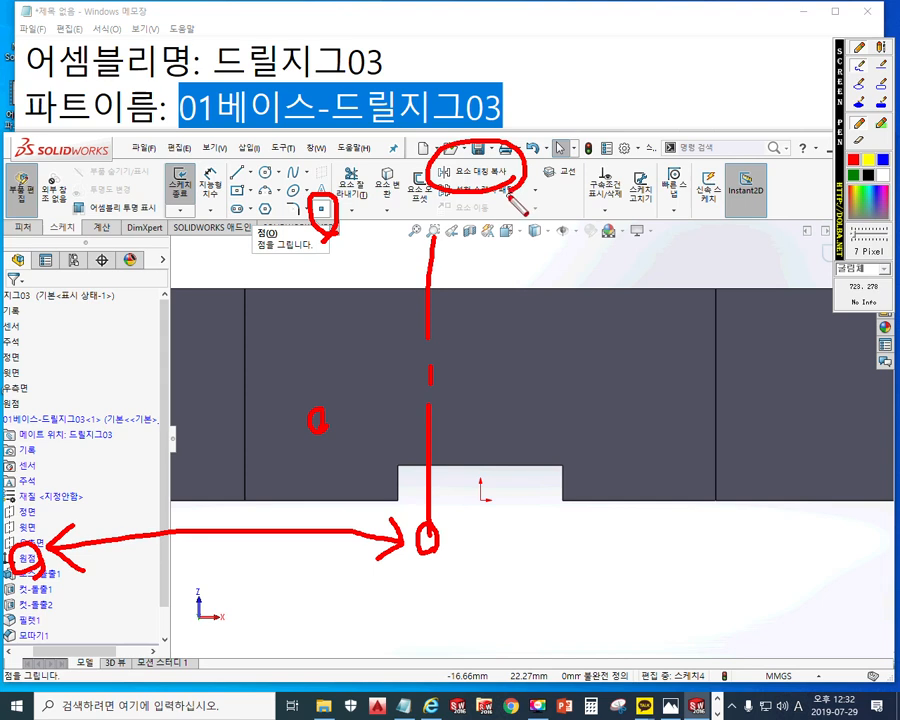
{"action": "key", "text": "Escape"}
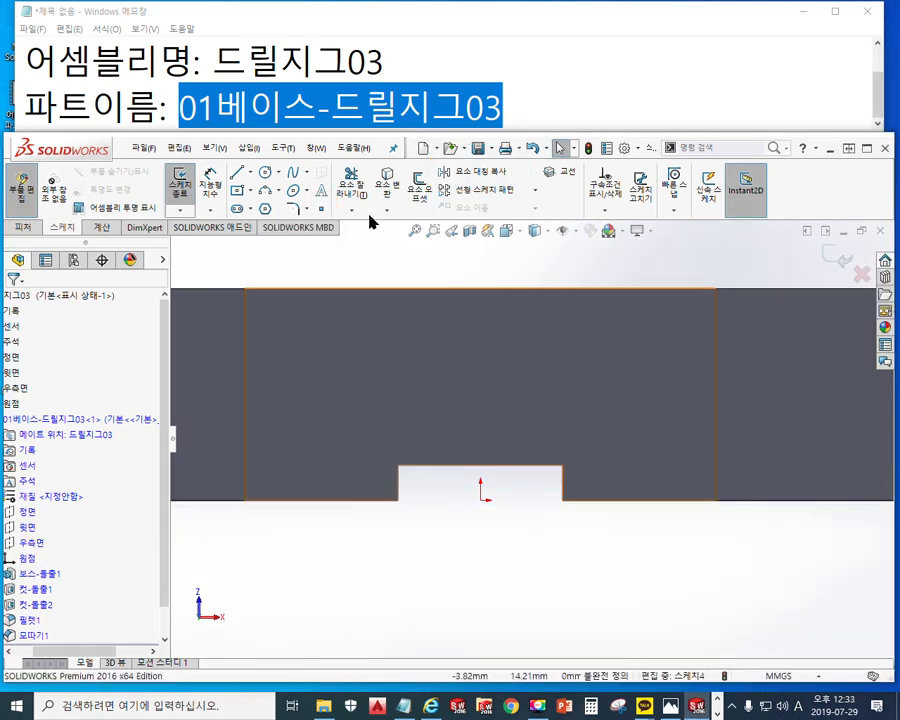
Place a sketch point on the notch face about 12 mm left of and 6 mm above the origin.
{"action": "left_click", "coordinate": [320, 208]}
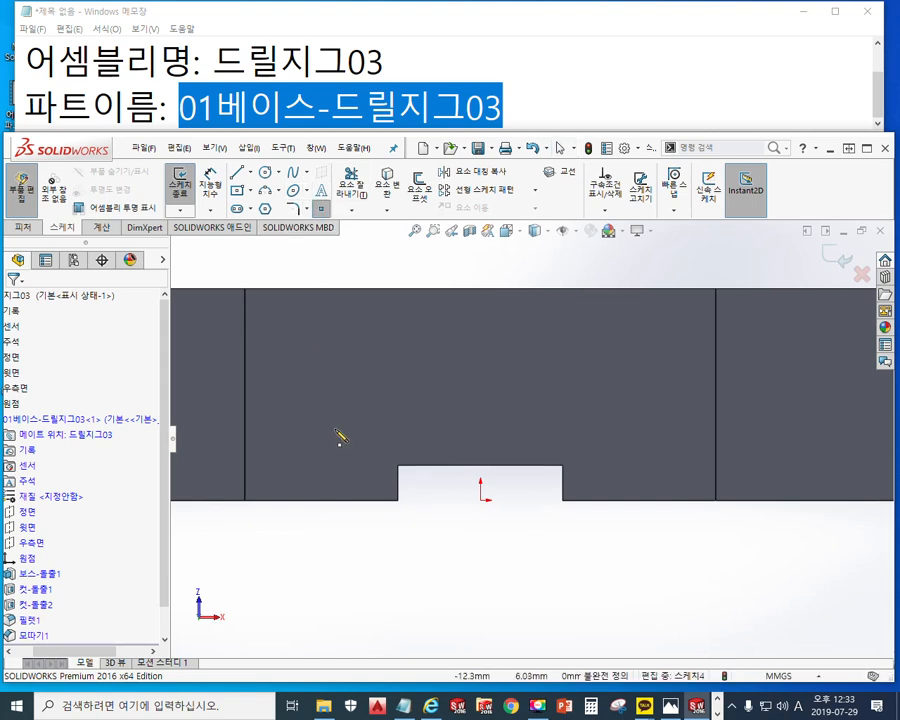
{"action": "left_click", "coordinate": [336, 430]}
{"action": "right_click", "coordinate": [466, 354]}
{"action": "left_click", "coordinate": [496, 368]}
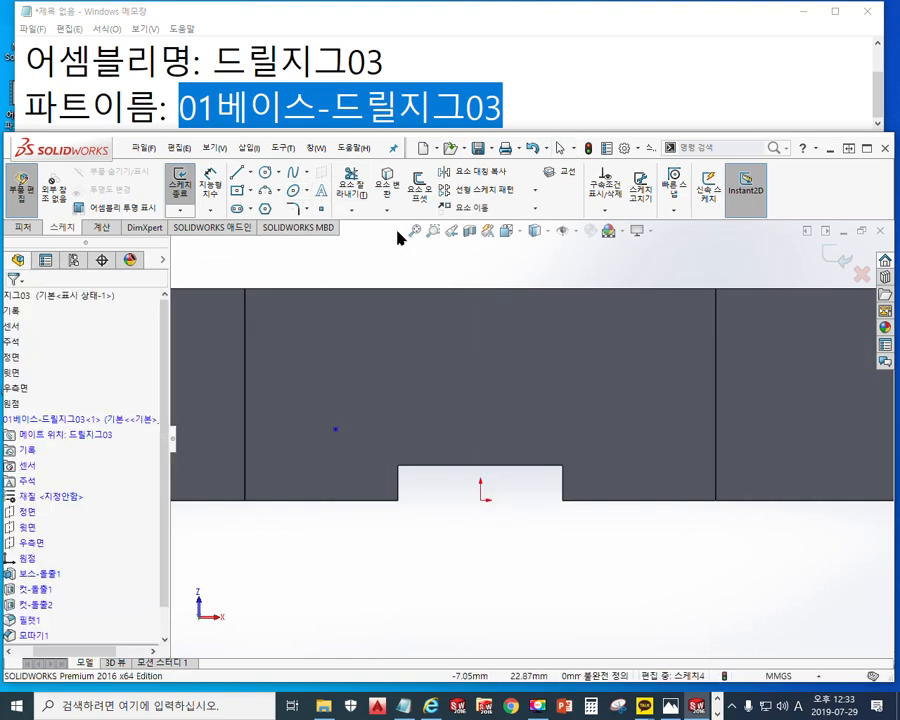
Draw a vertical centreline about 25 mm long through the notch face, between the point and the origin.
{"action": "left_click", "coordinate": [250, 173]}
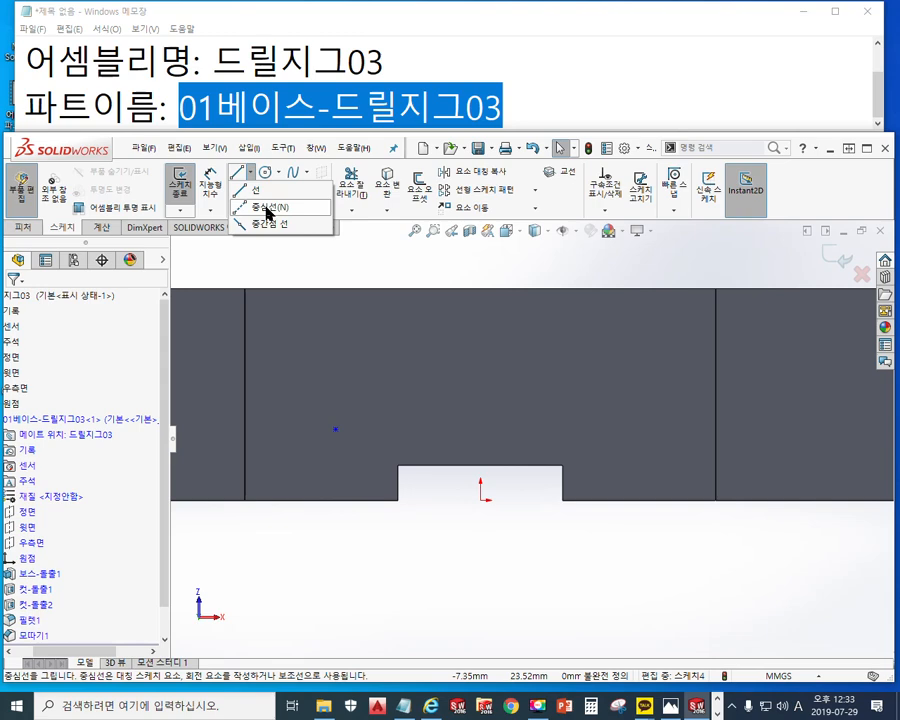
{"action": "left_click", "coordinate": [268, 208]}
{"action": "left_click", "coordinate": [419, 262]}
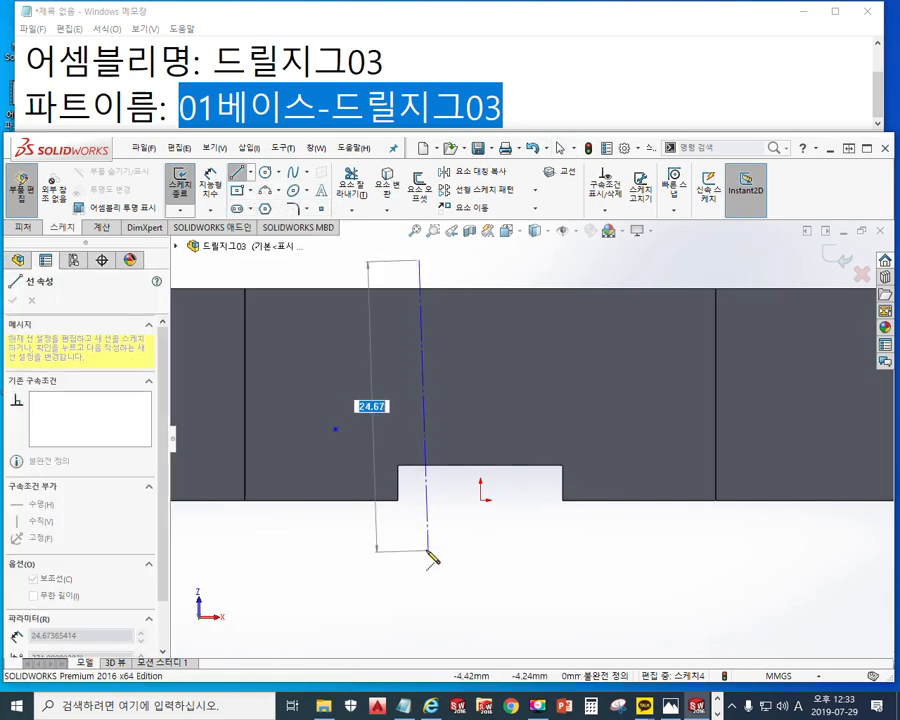
{"action": "left_click", "coordinate": [419, 550]}
{"action": "right_click", "coordinate": [588, 398]}
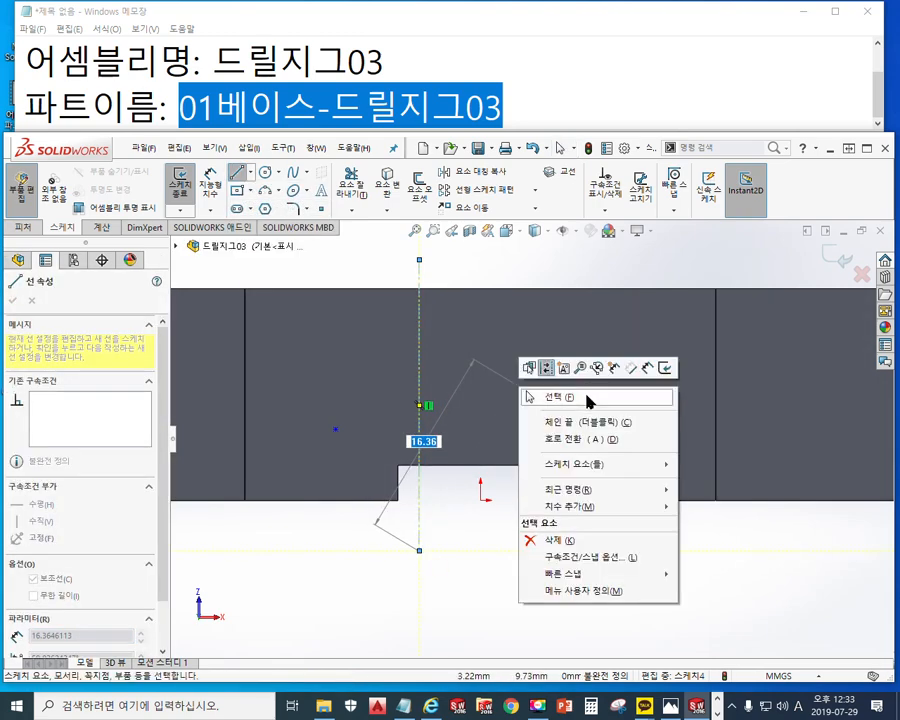
{"action": "left_click", "coordinate": [588, 398]}
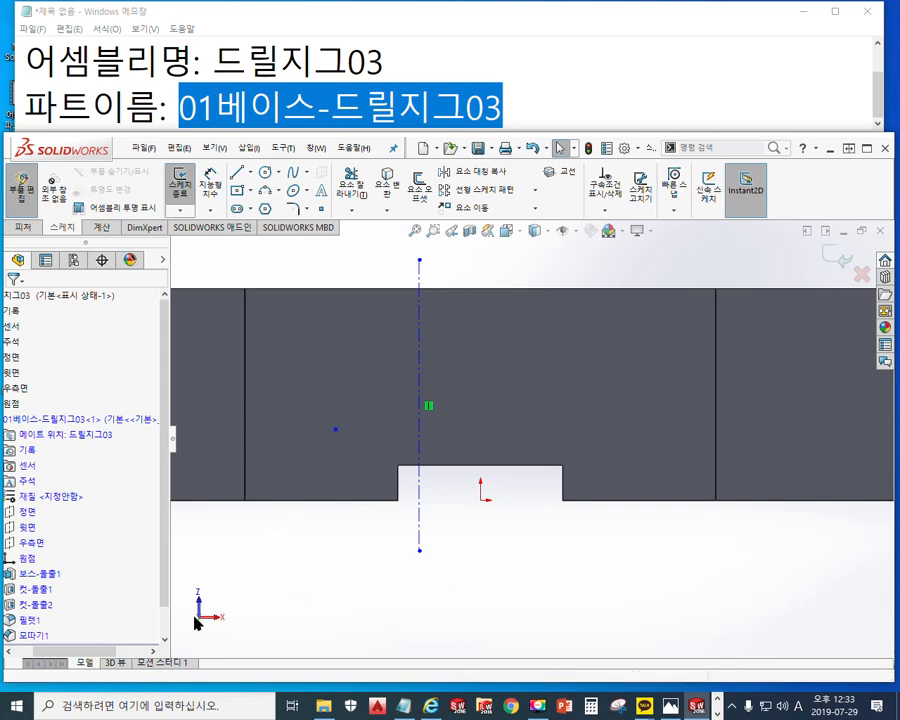
Make the centreline's lower endpoint coincident with the base part's origin.
{"action": "left_click", "coordinate": [29, 559]}
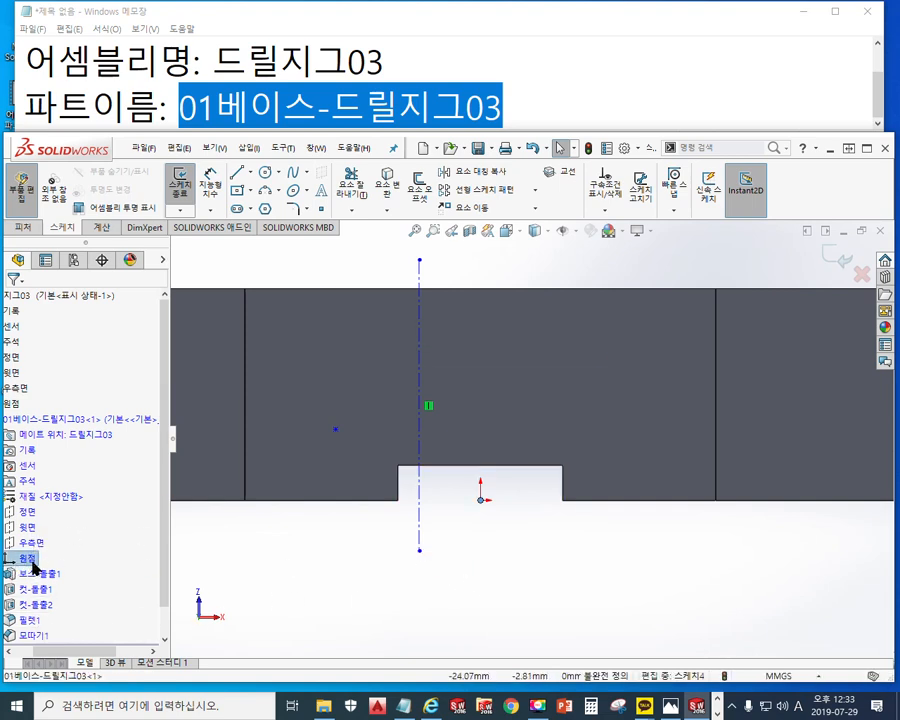
{"action": "left_click", "coordinate": [419, 552], "text": "ctrl"}
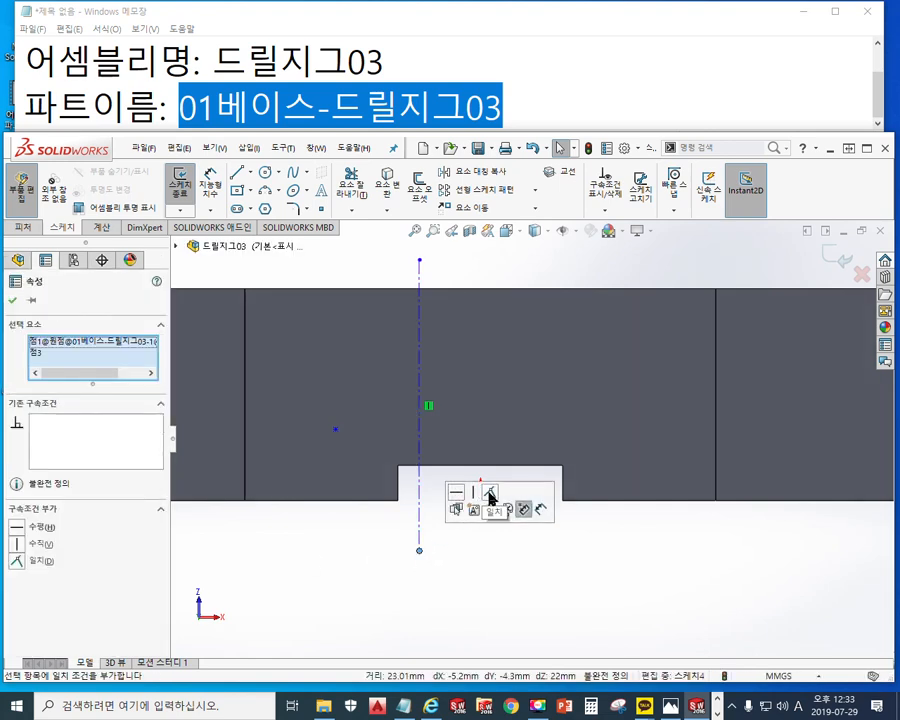
{"action": "left_click", "coordinate": [522, 509]}
{"action": "left_click", "coordinate": [630, 515]}
Mirror the sketch point about the vertical centreline.
{"action": "middle_click_drag", "start_coordinate": [592, 448], "coordinate": [527, 485], "text": "ctrl"}
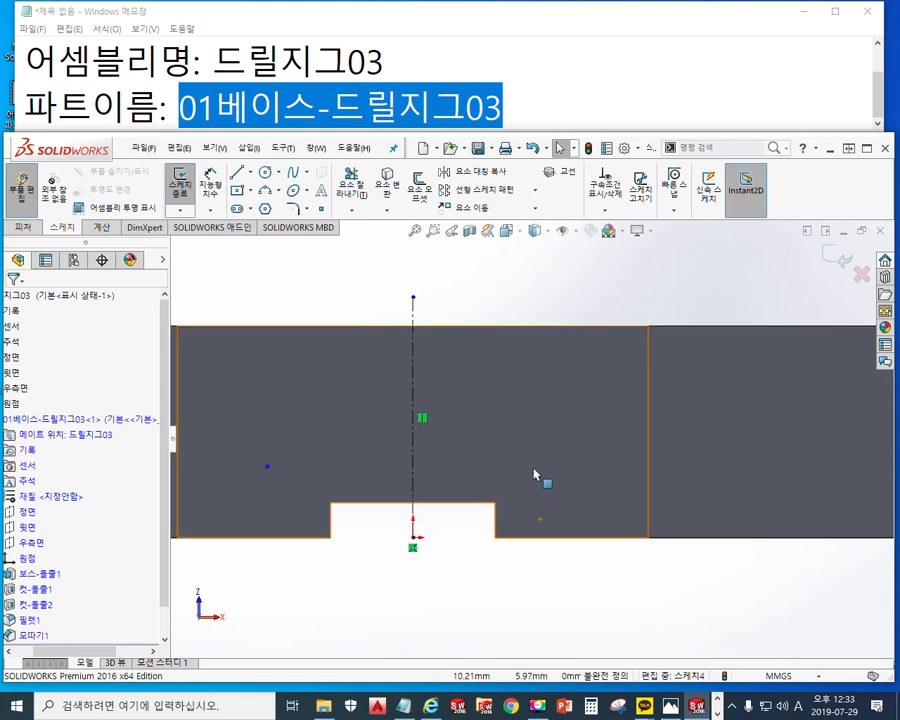
{"action": "mouse_move", "coordinate": [550, 493]}
{"action": "left_mouse_down"}
{"action": "mouse_move", "coordinate": [552, 500]}
{"action": "mouse_move", "coordinate": [223, 401]}
{"action": "left_mouse_up"}
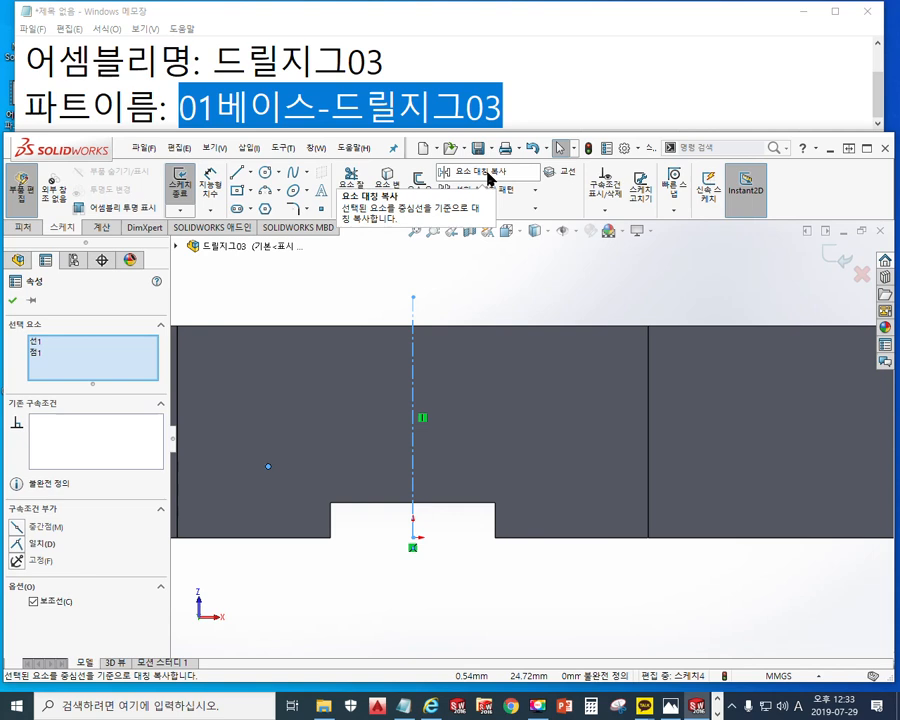
{"action": "left_click", "coordinate": [489, 176]}
Dimension the horizontal distance between the two mirrored sketch points as 26 mm.
{"action": "mouse_move", "coordinate": [574, 591]}
{"action": "middle_mouse_down", "text": "ctrl"}
{"action": "mouse_move", "coordinate": [595, 579]}
{"action": "mouse_move", "coordinate": [602, 534]}
{"action": "middle_mouse_up", "text": "ctrl"}
{"action": "right_click", "coordinate": [662, 541]}
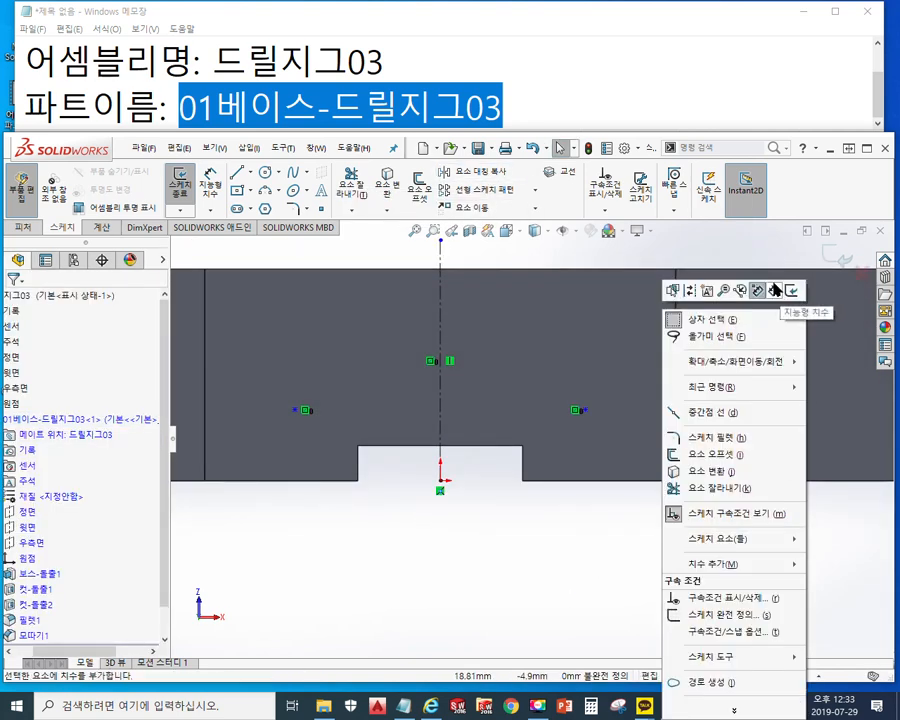
{"action": "left_click", "coordinate": [770, 287]}
{"action": "left_click", "coordinate": [299, 410]}
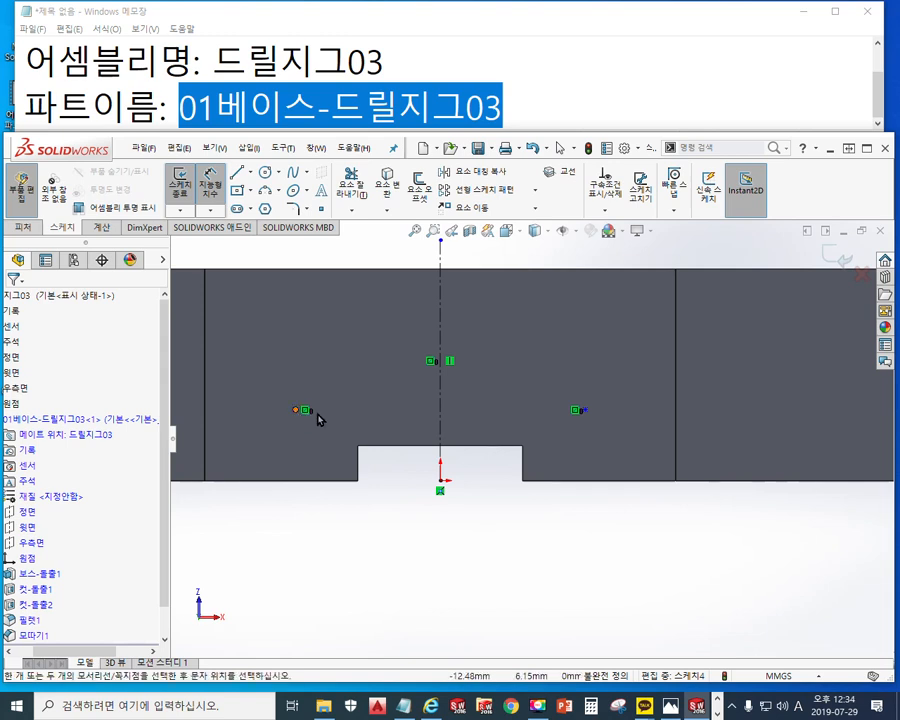
{"action": "left_click", "coordinate": [584, 410]}
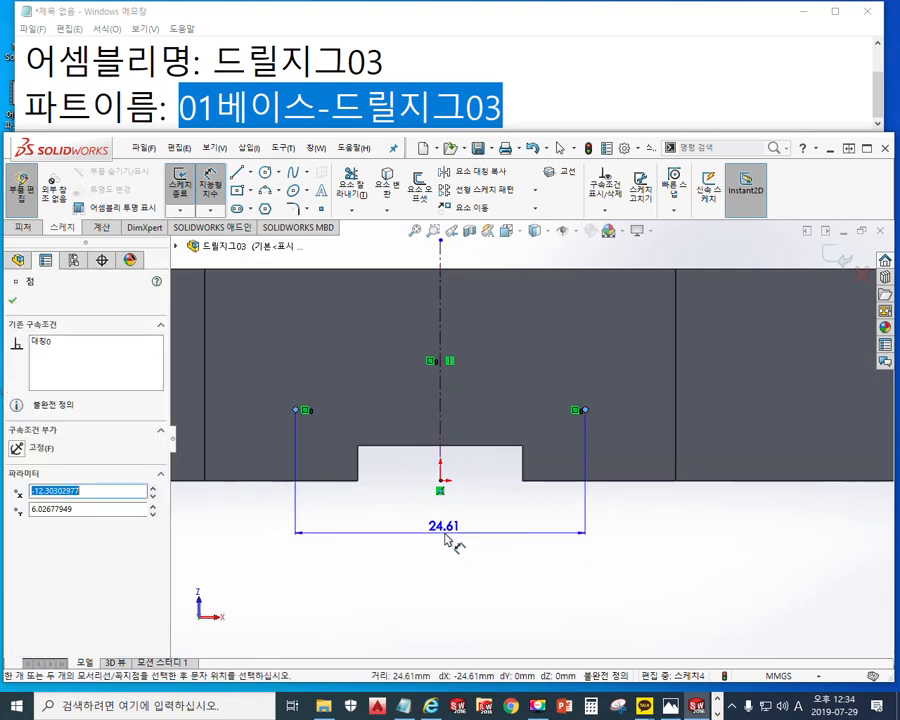
{"action": "left_click", "coordinate": [445, 541]}
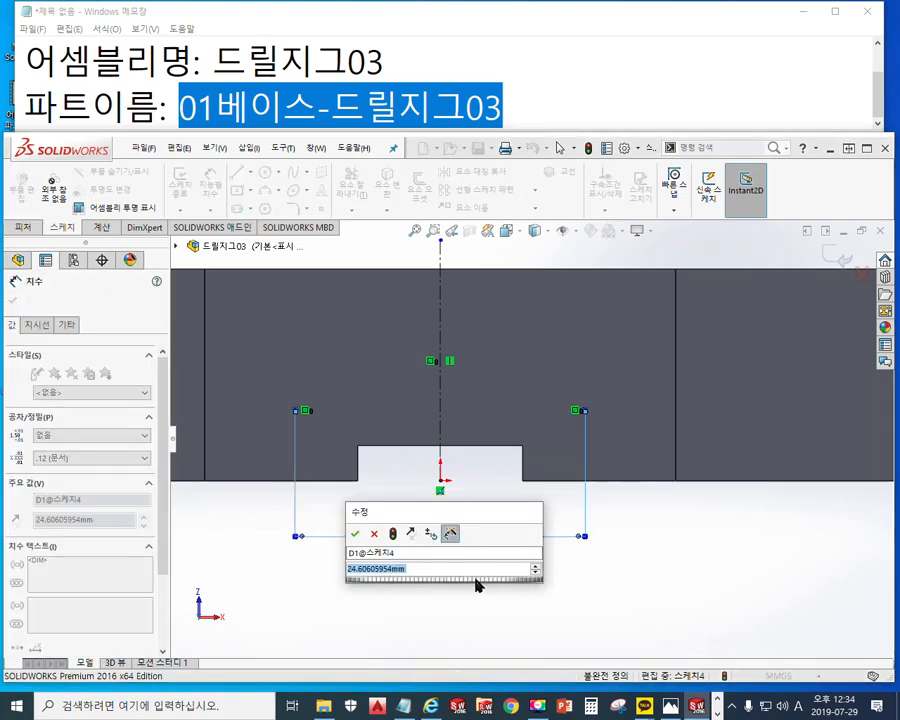
{"action": "type", "text": "26"}
{"action": "key", "text": "Return"}
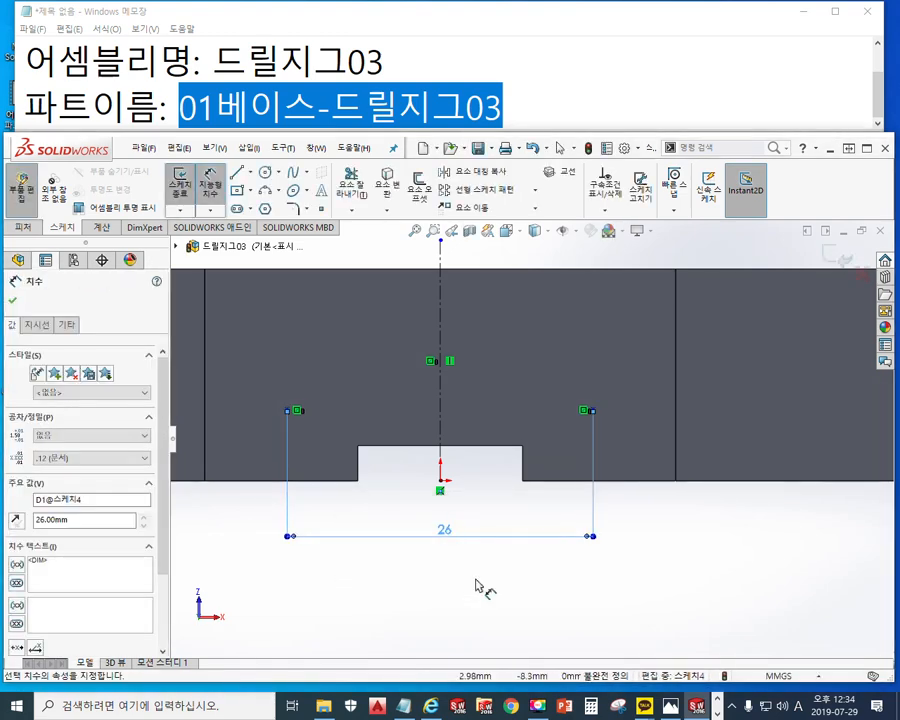
Dimension the mirrored sketch point's height above the notch face's bottom edge as 8 mm and place the dimension text between its extension lines.
{"action": "left_click", "coordinate": [594, 411]}
{"action": "left_click", "coordinate": [611, 481]}
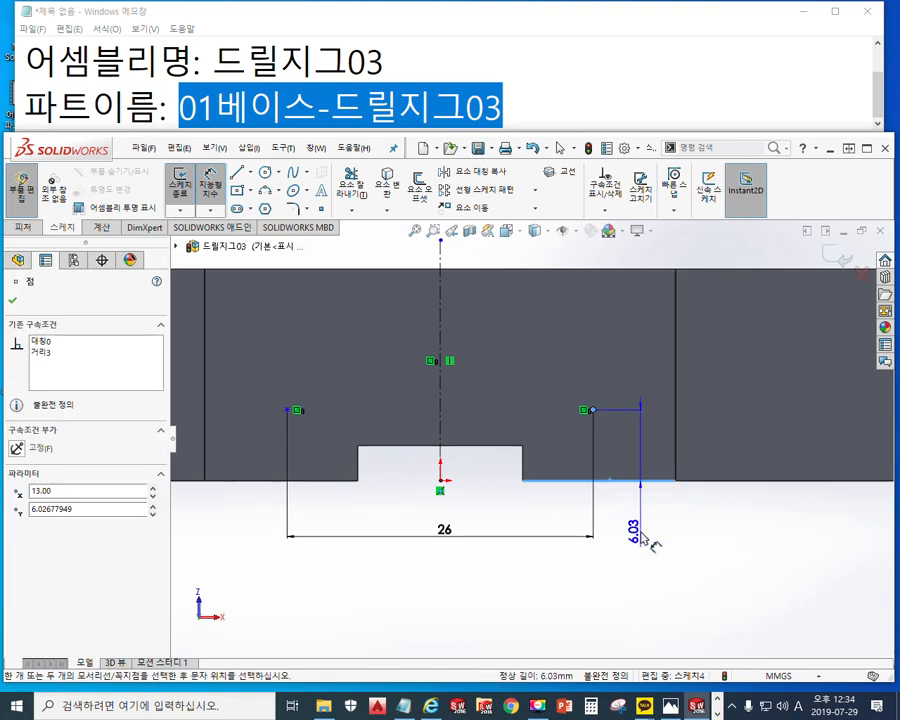
{"action": "left_click", "coordinate": [646, 539]}
{"action": "type", "text": "8"}
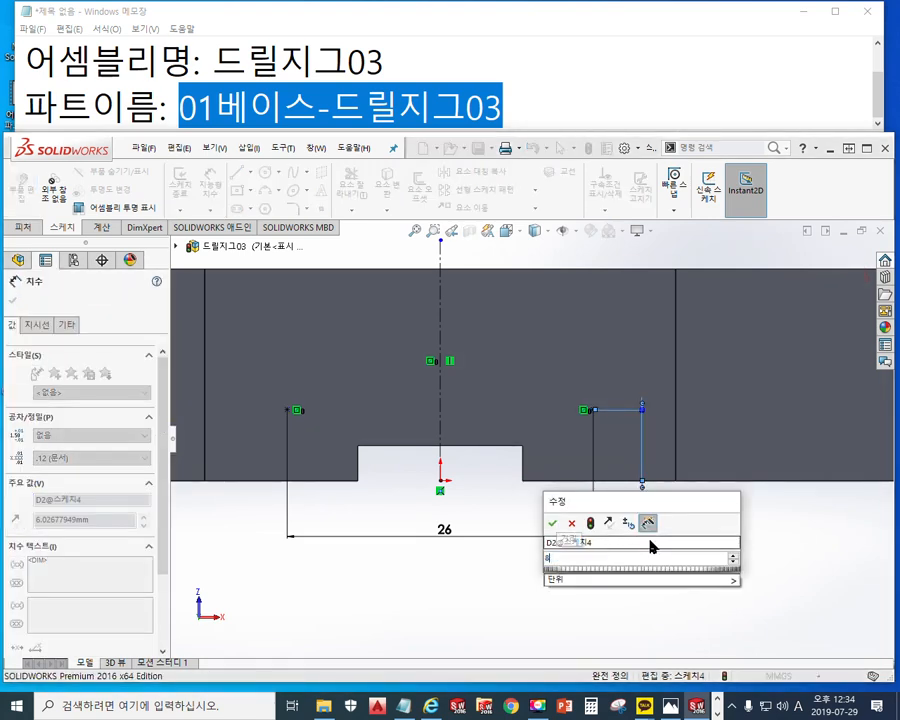
{"action": "key", "text": "Return"}
{"action": "left_click_drag", "start_coordinate": [634, 540], "coordinate": [636, 430]}
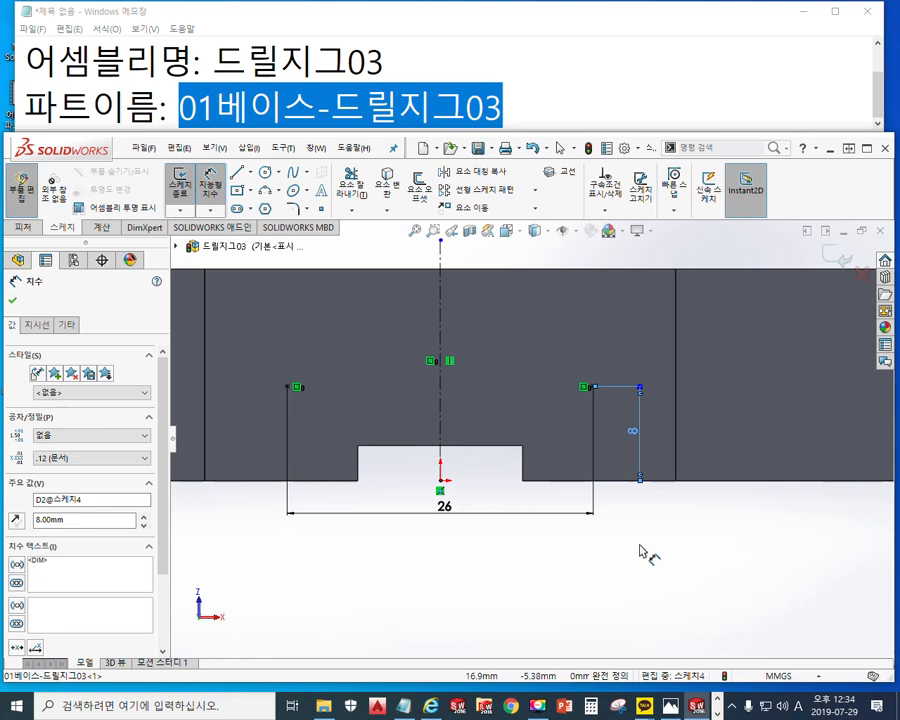
{"action": "scroll", "coordinate": [631, 537], "scroll_direction": "down", "scroll_amount": 1}
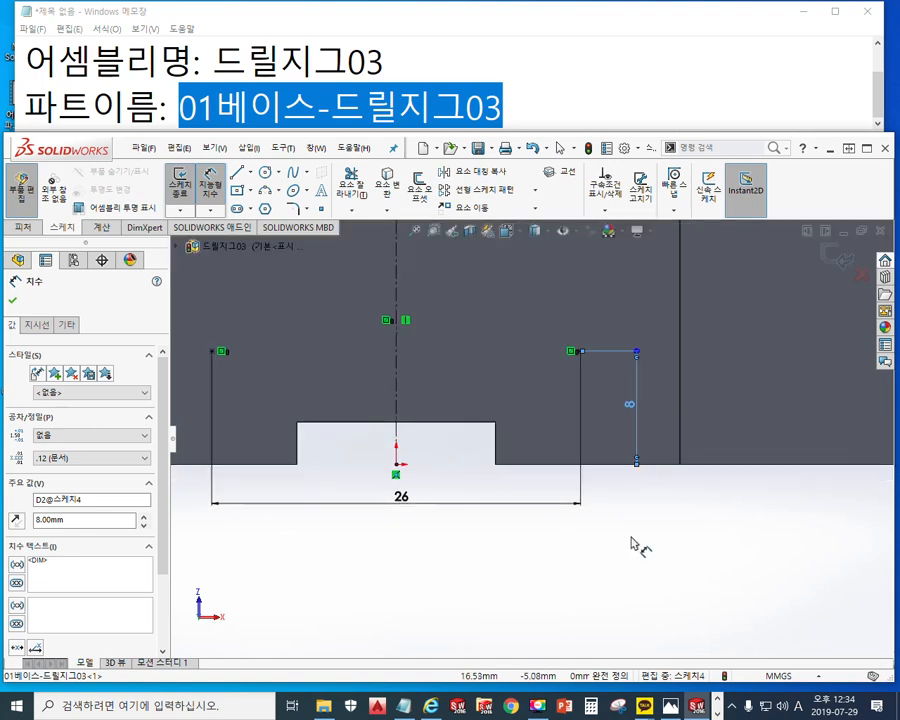
{"action": "scroll", "coordinate": [631, 537], "scroll_direction": "up", "scroll_amount": 1}
{"action": "middle_click_drag", "start_coordinate": [639, 530], "coordinate": [644, 544], "text": "ctrl"}
{"action": "key", "text": "F9"}
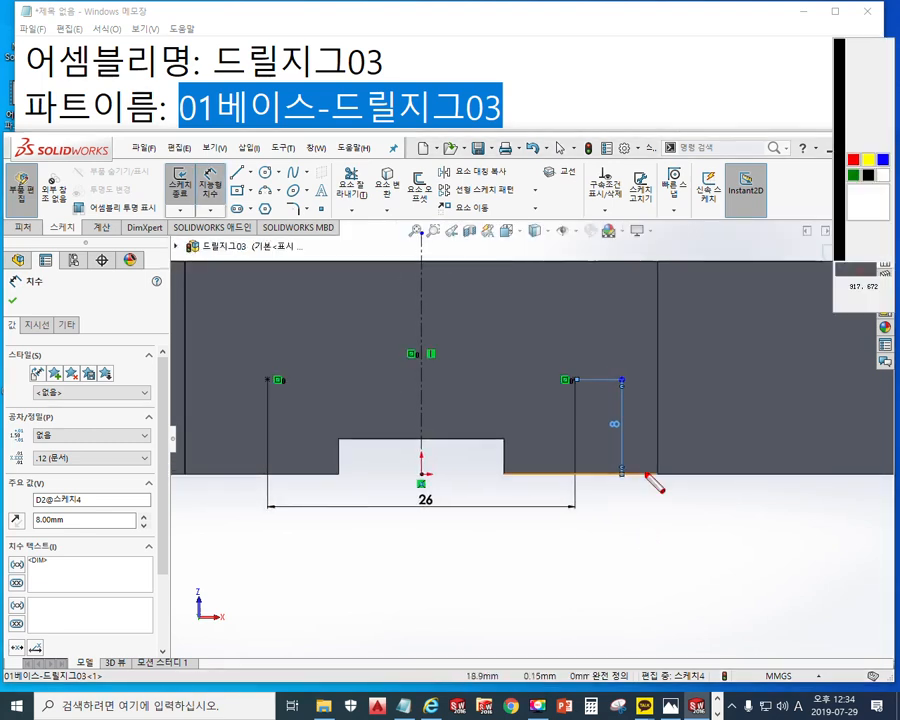
{"action": "mouse_move", "coordinate": [608, 421]}
{"action": "left_mouse_down"}
{"action": "mouse_move", "coordinate": [610, 411]}
{"action": "mouse_move", "coordinate": [606, 425]}
{"action": "left_mouse_up"}
{"action": "mouse_move", "coordinate": [400, 508]}
{"action": "left_mouse_down"}
{"action": "mouse_move", "coordinate": [421, 500]}
{"action": "mouse_move", "coordinate": [432, 540]}
{"action": "left_mouse_up"}
{"action": "mouse_move", "coordinate": [460, 480]}
{"action": "left_mouse_down"}
{"action": "mouse_move", "coordinate": [447, 538]}
{"action": "mouse_move", "coordinate": [452, 528]}
{"action": "left_mouse_up"}
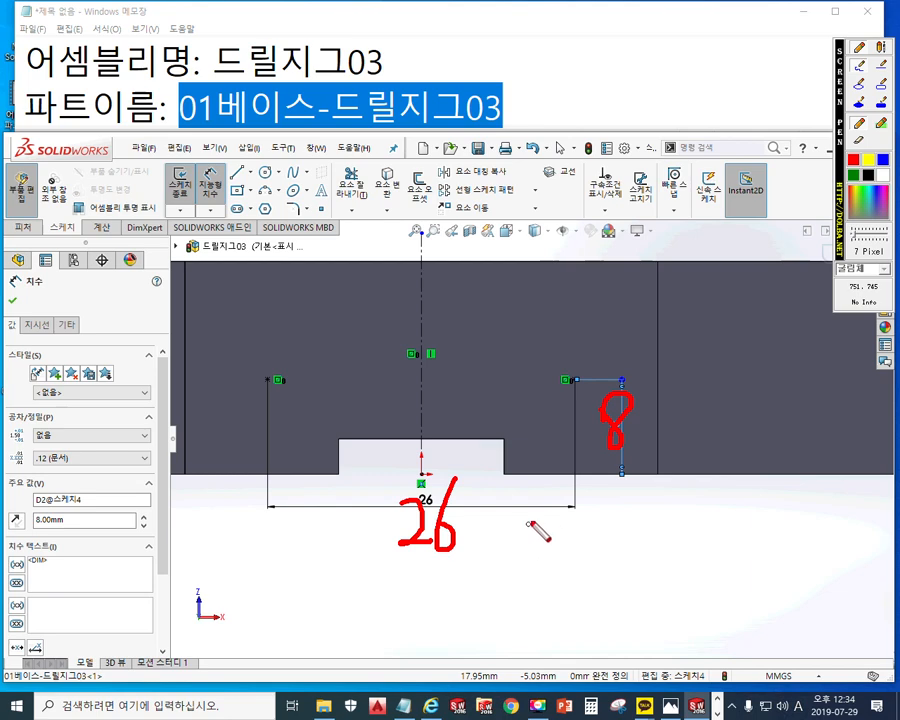
{"action": "key", "text": "Escape"}
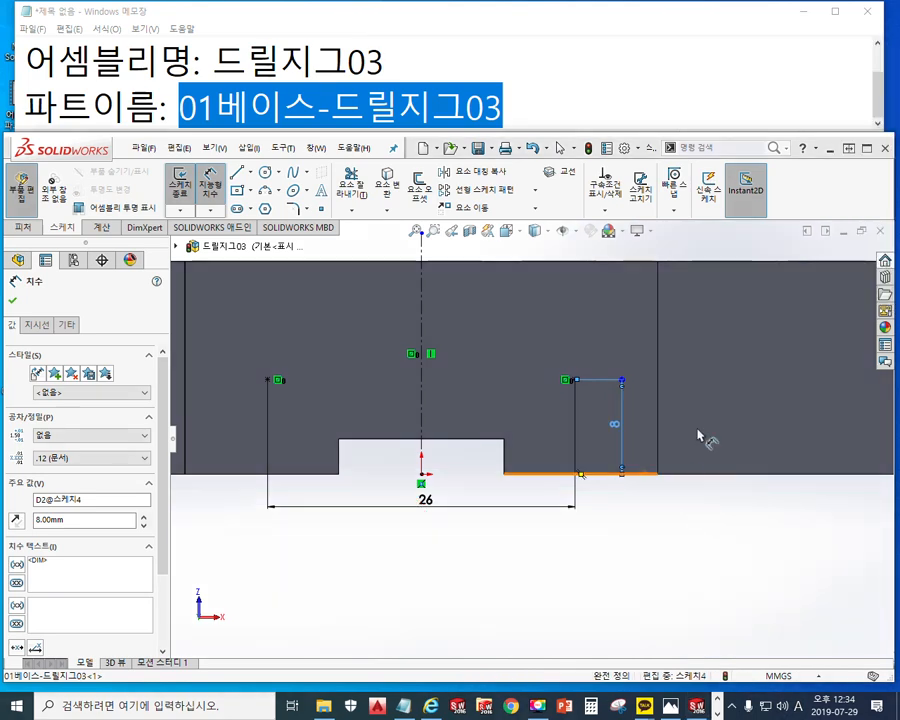
Exit the hole-point sketch and switch the base part's display style to Hidden Lines Removed.
{"action": "key", "text": "ctrl+b"}
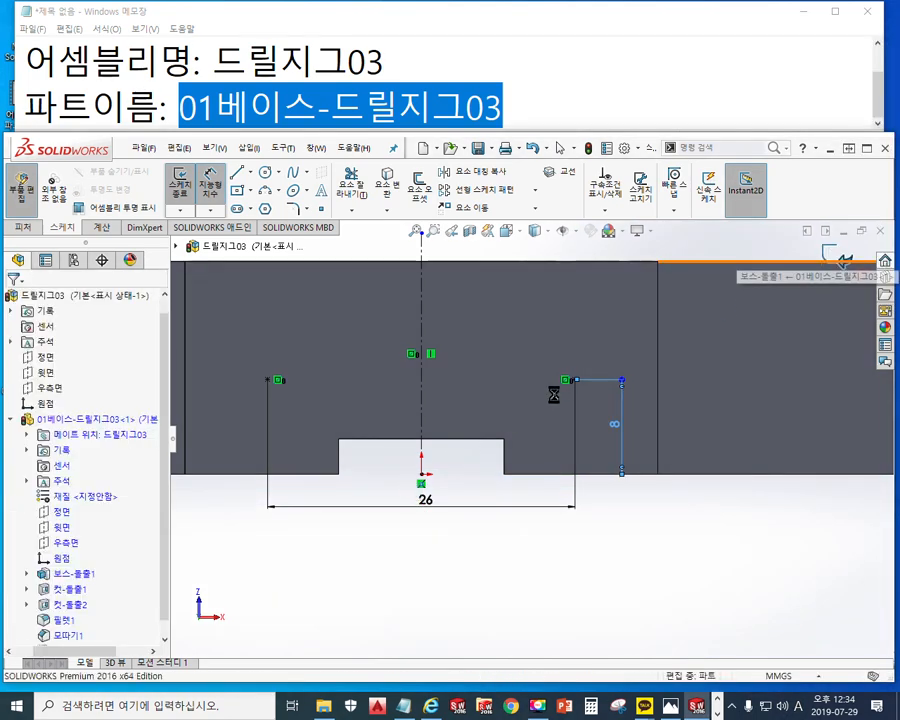
{"action": "mouse_move", "coordinate": [553, 382]}
{"action": "middle_mouse_down"}
{"action": "mouse_move", "coordinate": [517, 424]}
{"action": "mouse_move", "coordinate": [528, 471]}
{"action": "mouse_move", "coordinate": [520, 390]}
{"action": "mouse_move", "coordinate": [515, 440]}
{"action": "middle_mouse_up"}
{"action": "left_click", "coordinate": [546, 234]}
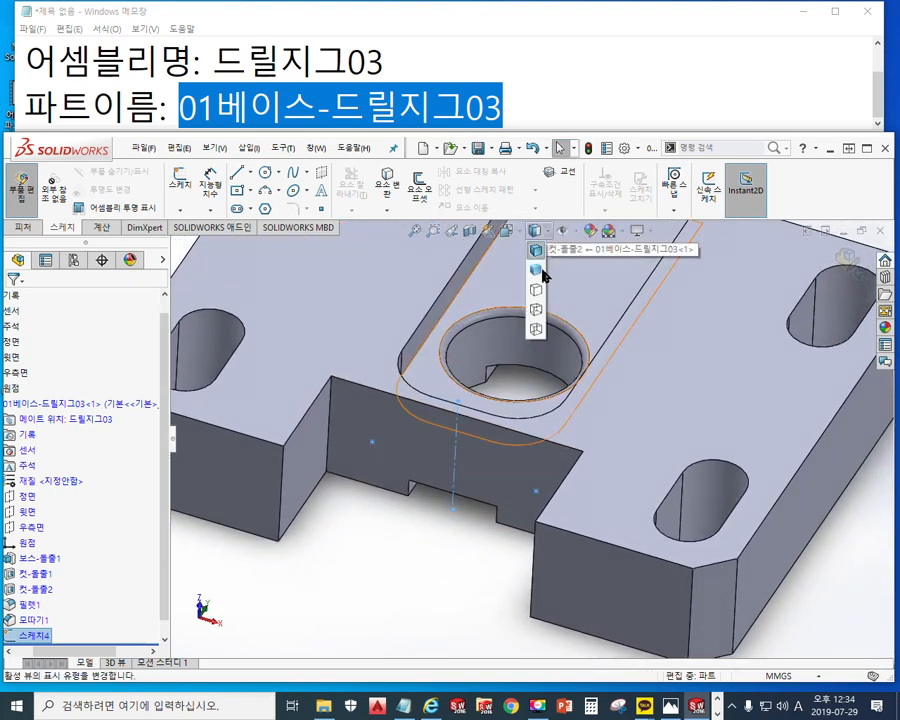
{"action": "left_click", "coordinate": [546, 296]}
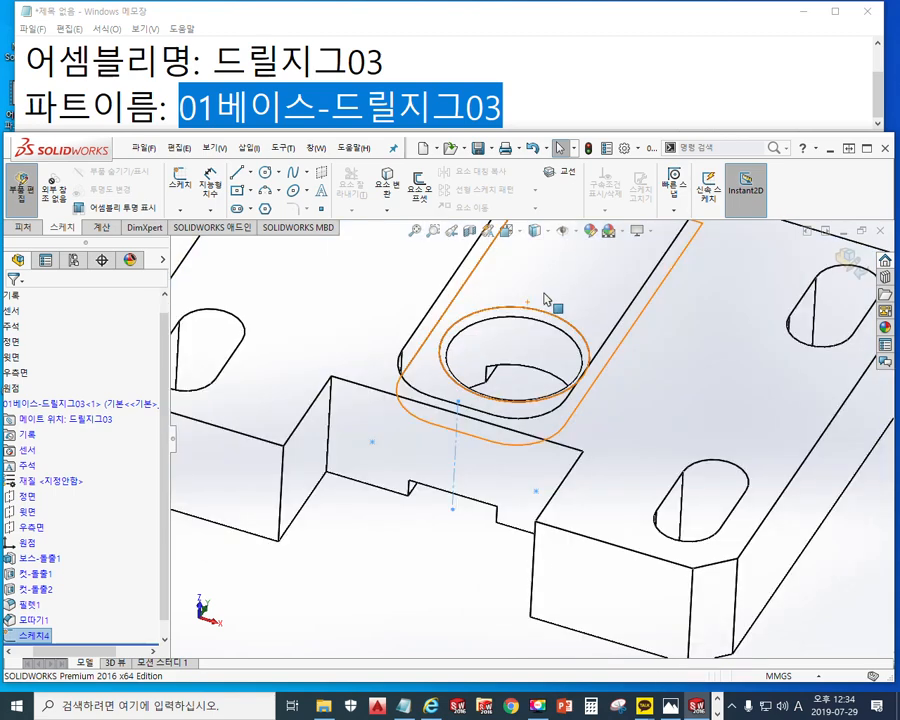
{"action": "left_click", "coordinate": [392, 547]}
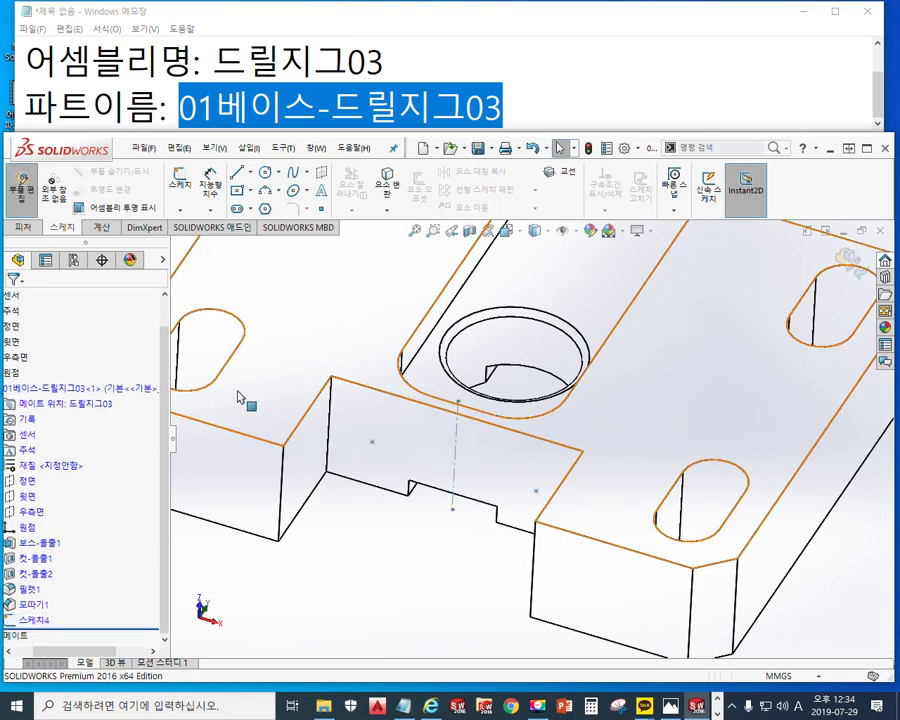
Start a Hole Wizard feature with a straight tap, KS standard, tapped hole type and size M5.
{"action": "left_click", "coordinate": [23, 229]}
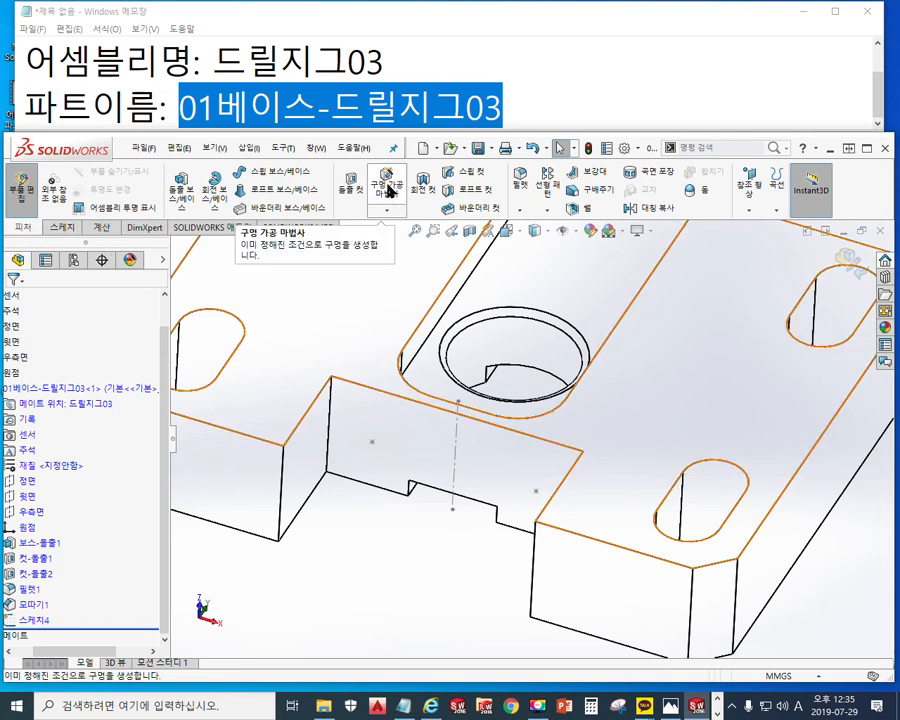
{"action": "left_click", "coordinate": [389, 190]}
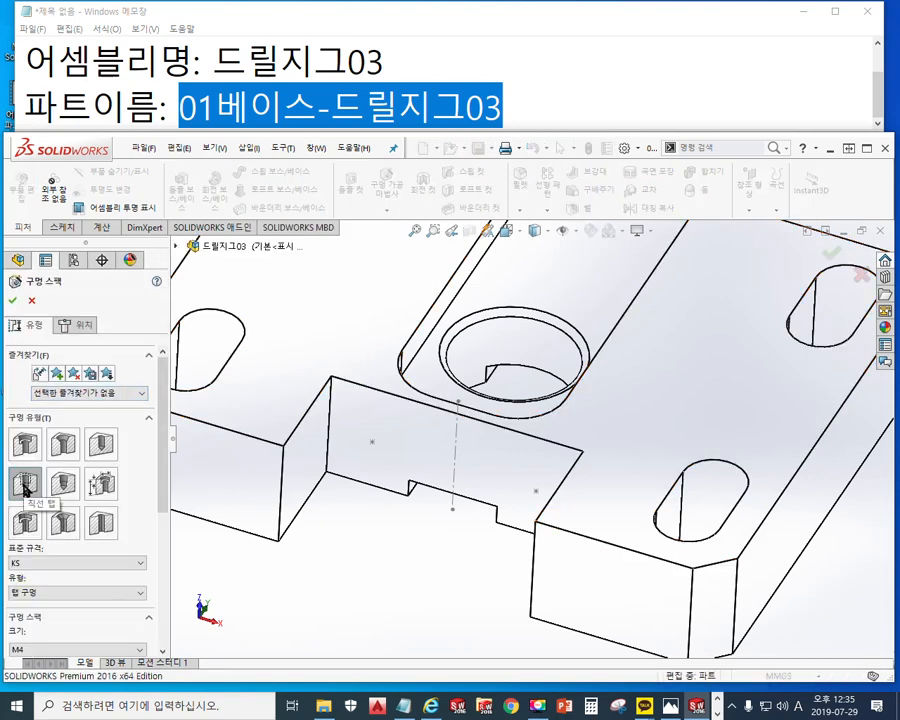
{"action": "left_click_drag", "start_coordinate": [163, 408], "coordinate": [166, 470]}
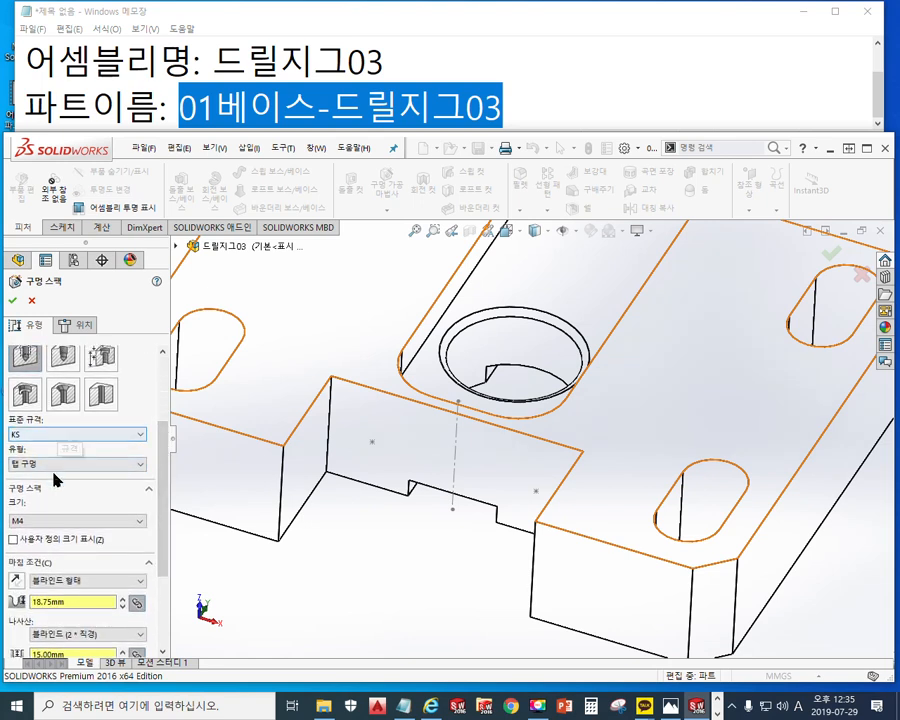
{"action": "left_click", "coordinate": [53, 521]}
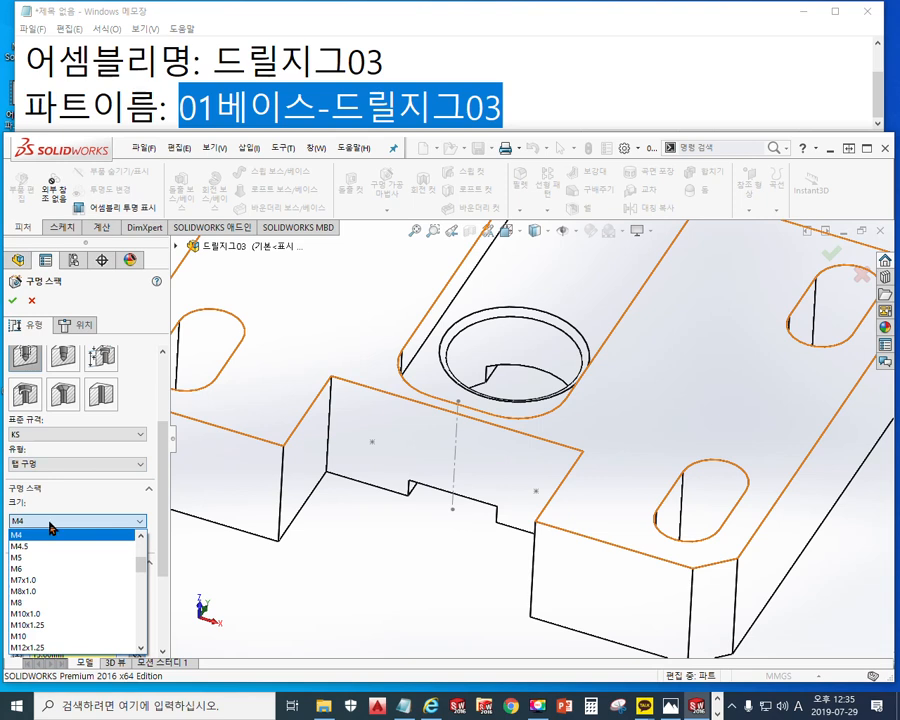
{"action": "left_click", "coordinate": [38, 558]}
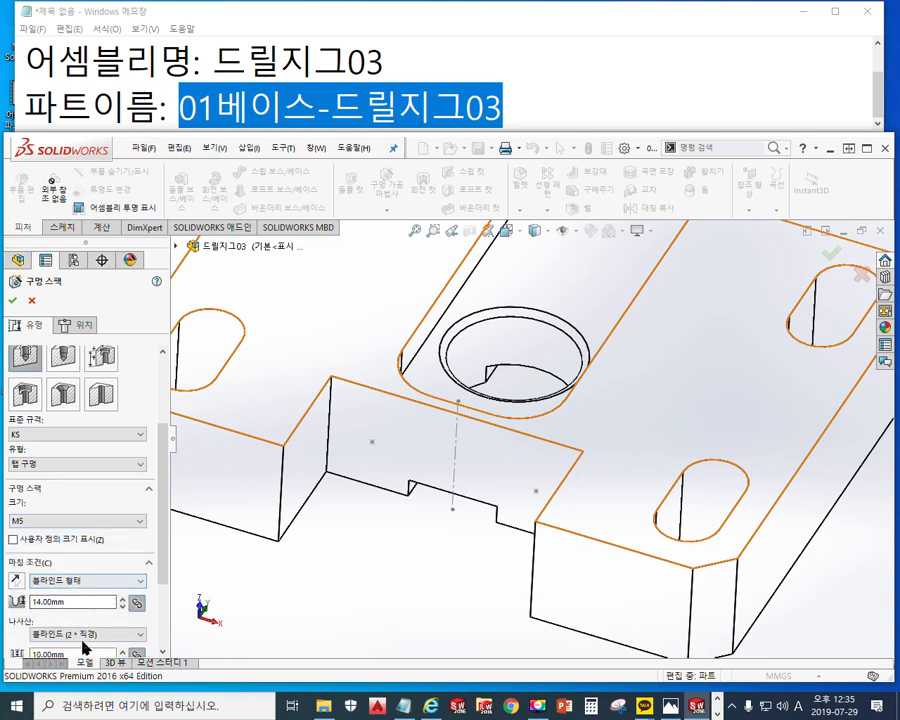
Set the M5 tapped hole's blind hole depth to 10*1.25 (12.5 mm), keeping the thread depth at 10 mm.
{"action": "scroll", "coordinate": [163, 528], "scroll_direction": "down", "scroll_amount": 1}
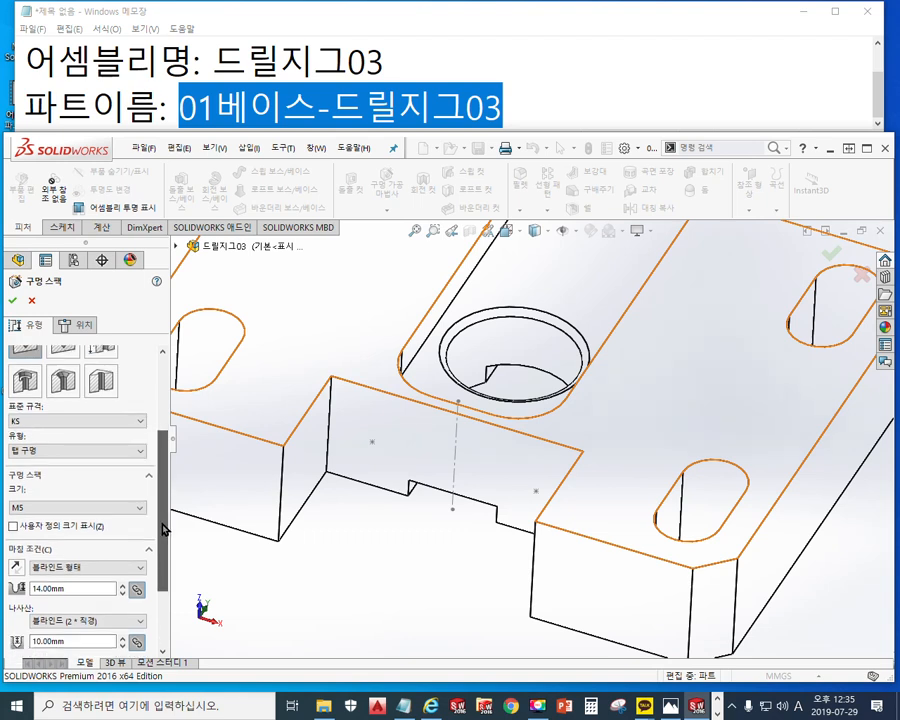
{"action": "scroll", "coordinate": [163, 528], "scroll_direction": "down", "scroll_amount": 1}
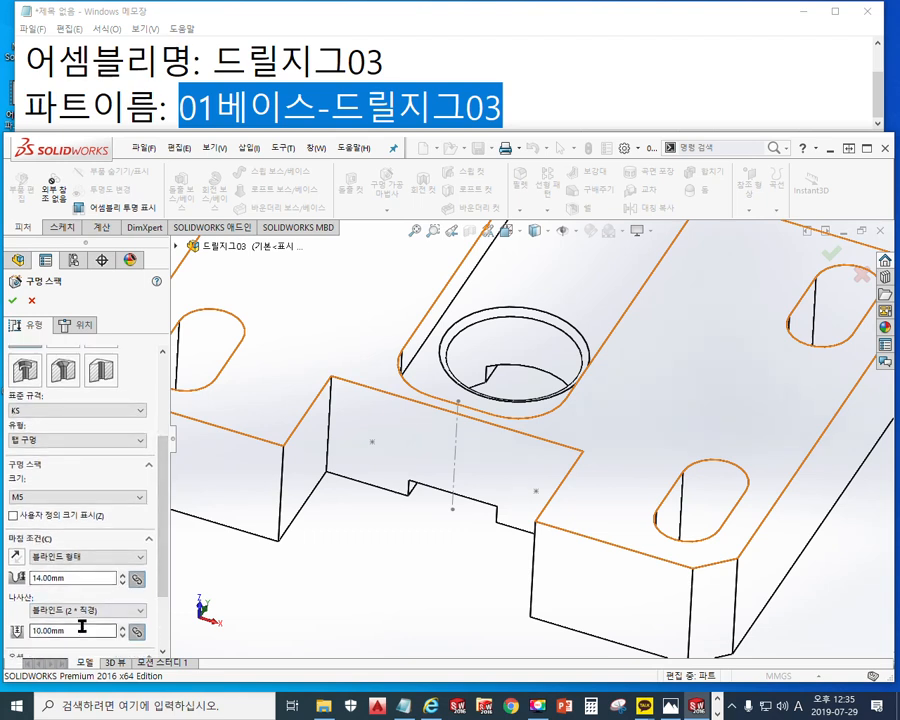
{"action": "double_click", "coordinate": [84, 629]}
{"action": "left_click", "coordinate": [57, 578]}
{"action": "double_click", "coordinate": [62, 578]}
{"action": "type", "text": "10*1.2"}
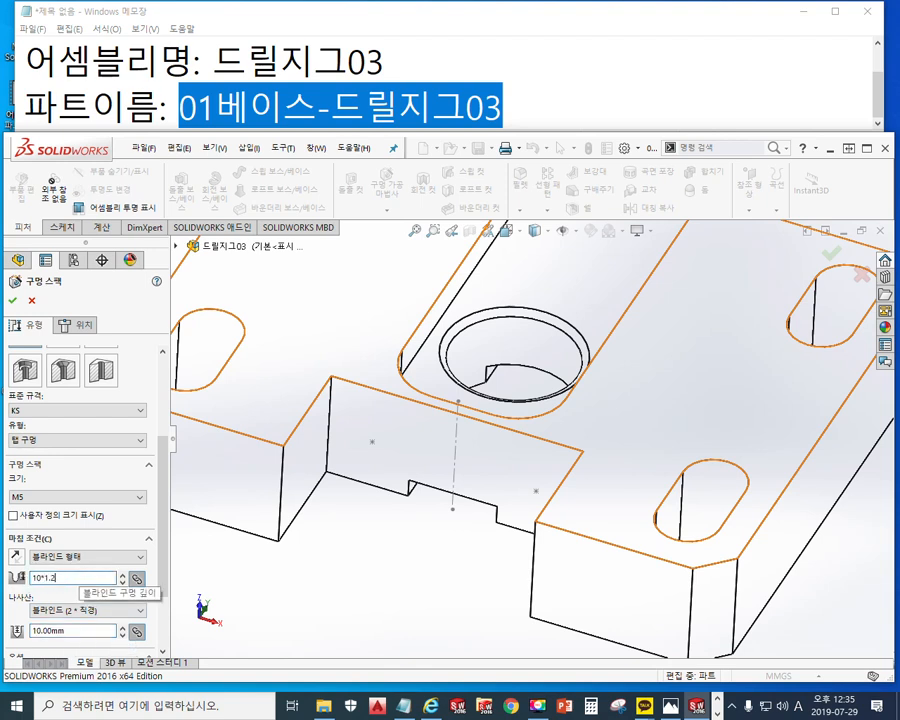
{"action": "type", "text": "5"}
{"action": "key", "text": "Return"}
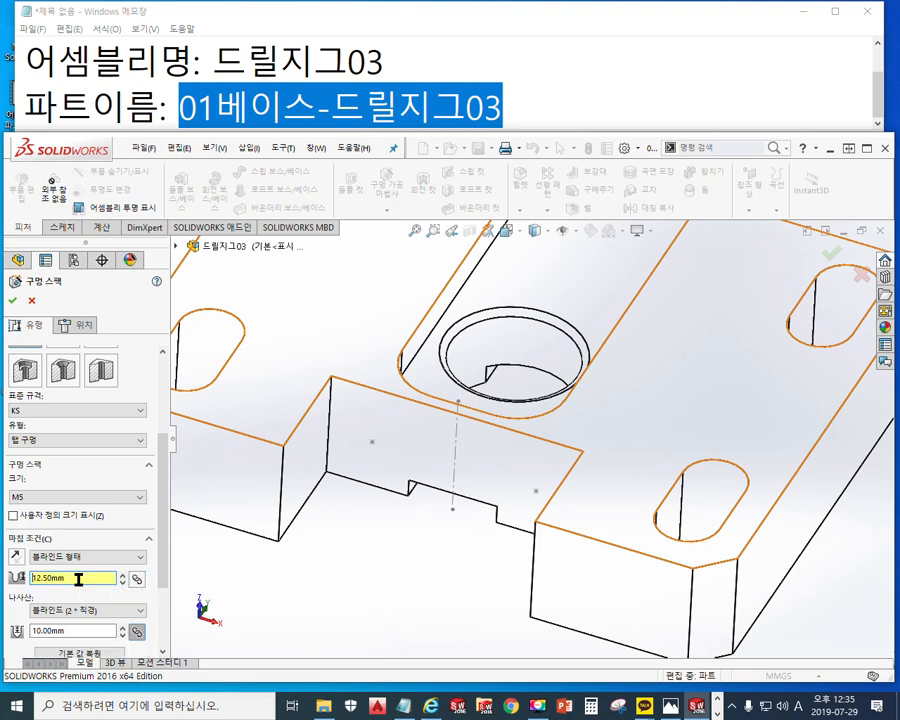
{"action": "key", "text": "F12"}
{"action": "mouse_move", "coordinate": [36, 331]}
{"action": "left_mouse_down"}
{"action": "mouse_move", "coordinate": [35, 352]}
{"action": "mouse_move", "coordinate": [55, 345]}
{"action": "left_mouse_up"}
{"action": "left_click_drag", "start_coordinate": [37, 355], "coordinate": [60, 369]}
{"action": "mouse_move", "coordinate": [88, 332]}
{"action": "left_mouse_down"}
{"action": "mouse_move", "coordinate": [61, 341]}
{"action": "mouse_move", "coordinate": [61, 381]}
{"action": "mouse_move", "coordinate": [40, 417]}
{"action": "mouse_move", "coordinate": [58, 418]}
{"action": "left_mouse_up"}
{"action": "mouse_move", "coordinate": [88, 382]}
{"action": "left_mouse_down"}
{"action": "mouse_move", "coordinate": [50, 433]}
{"action": "mouse_move", "coordinate": [52, 458]}
{"action": "left_mouse_up"}
{"action": "left_click_drag", "start_coordinate": [50, 446], "coordinate": [79, 458]}
{"action": "mouse_move", "coordinate": [88, 423]}
{"action": "left_mouse_down"}
{"action": "mouse_move", "coordinate": [88, 460]}
{"action": "mouse_move", "coordinate": [100, 458]}
{"action": "left_mouse_up"}
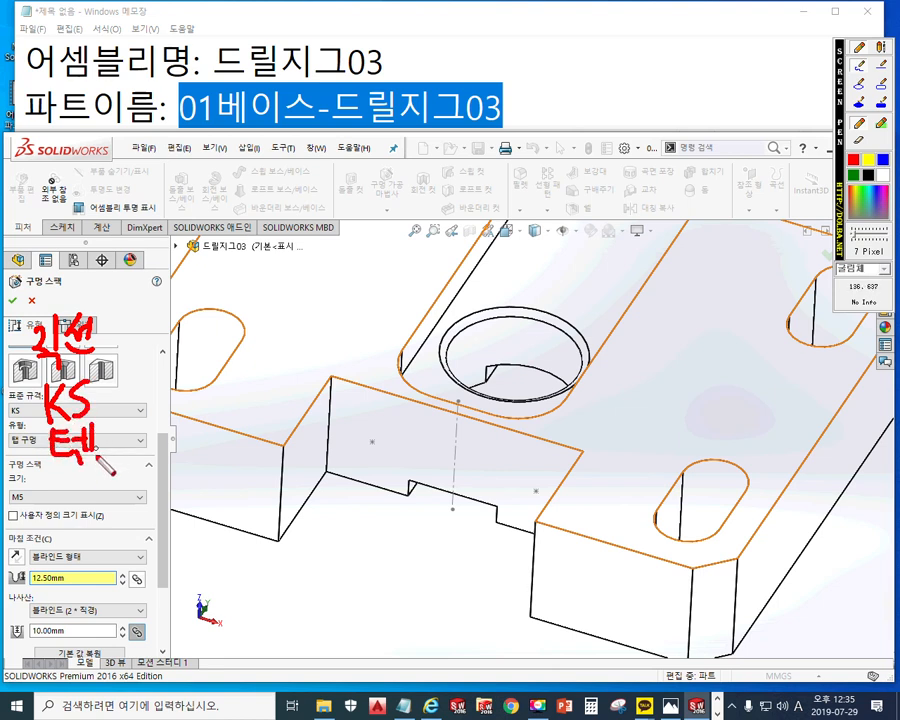
{"action": "mouse_move", "coordinate": [98, 540]}
{"action": "left_mouse_down"}
{"action": "mouse_move", "coordinate": [101, 557]}
{"action": "mouse_move", "coordinate": [116, 549]}
{"action": "mouse_move", "coordinate": [127, 571]}
{"action": "mouse_move", "coordinate": [148, 558]}
{"action": "mouse_move", "coordinate": [156, 568]}
{"action": "left_mouse_up"}
{"action": "left_click_drag", "start_coordinate": [157, 549], "coordinate": [176, 548]}
{"action": "mouse_move", "coordinate": [57, 481]}
{"action": "left_mouse_down"}
{"action": "mouse_move", "coordinate": [58, 504]}
{"action": "mouse_move", "coordinate": [97, 504]}
{"action": "mouse_move", "coordinate": [118, 478]}
{"action": "left_mouse_up"}
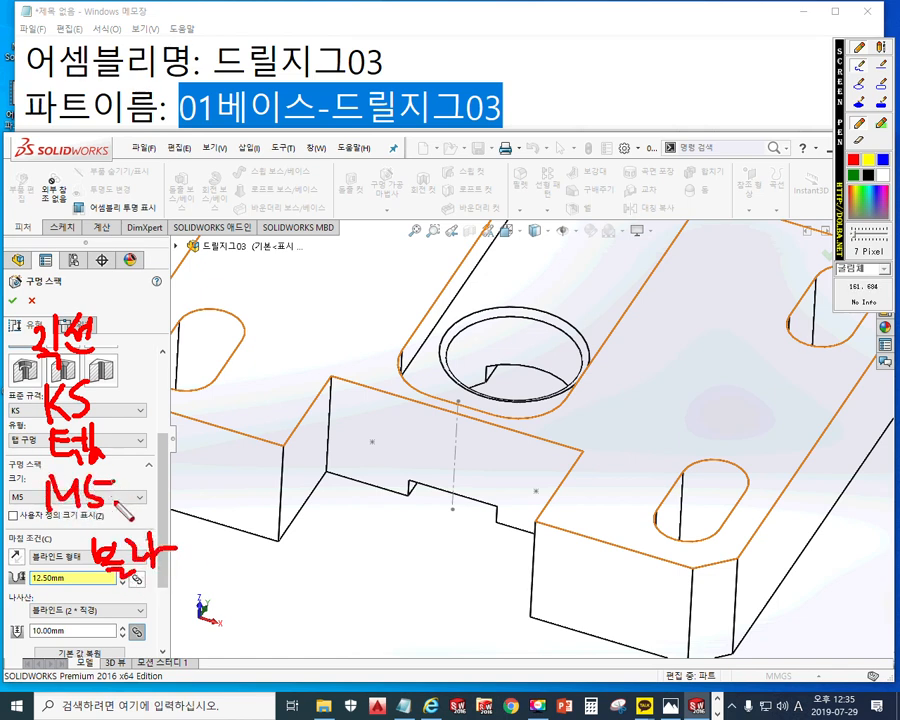
{"action": "mouse_move", "coordinate": [71, 610]}
{"action": "left_mouse_down"}
{"action": "mouse_move", "coordinate": [66, 632]}
{"action": "mouse_move", "coordinate": [88, 614]}
{"action": "left_mouse_up"}
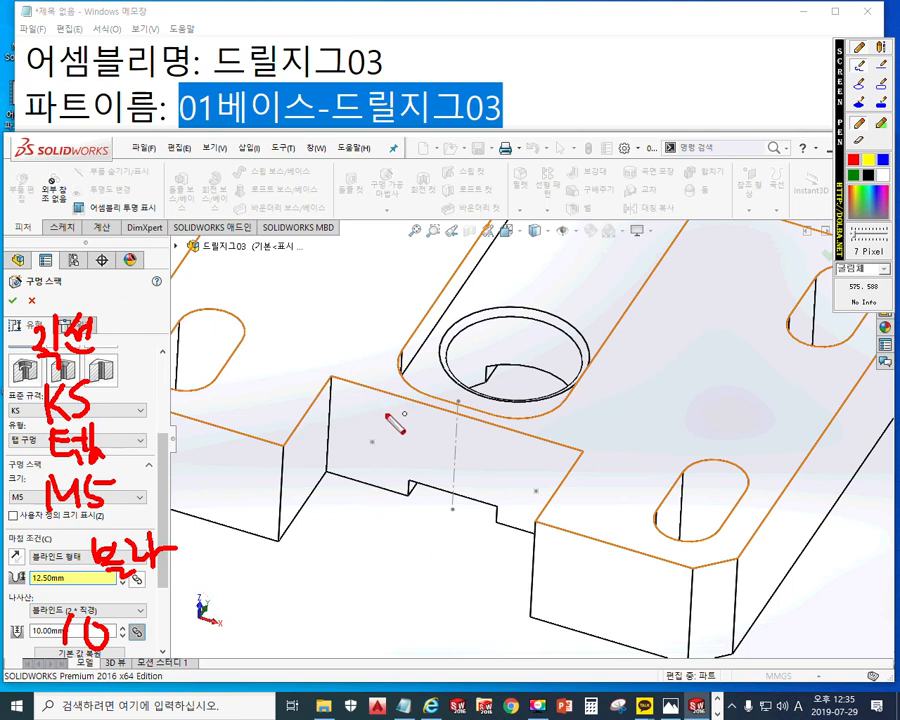
{"action": "mouse_move", "coordinate": [357, 396]}
{"action": "left_mouse_down"}
{"action": "mouse_move", "coordinate": [340, 455]}
{"action": "mouse_move", "coordinate": [381, 474]}
{"action": "left_mouse_up"}
{"action": "left_click_drag", "start_coordinate": [414, 428], "coordinate": [405, 470]}
{"action": "left_click_drag", "start_coordinate": [448, 433], "coordinate": [428, 483]}
{"action": "mouse_move", "coordinate": [478, 444]}
{"action": "left_mouse_down"}
{"action": "mouse_move", "coordinate": [467, 484]}
{"action": "mouse_move", "coordinate": [482, 499]}
{"action": "left_mouse_up"}
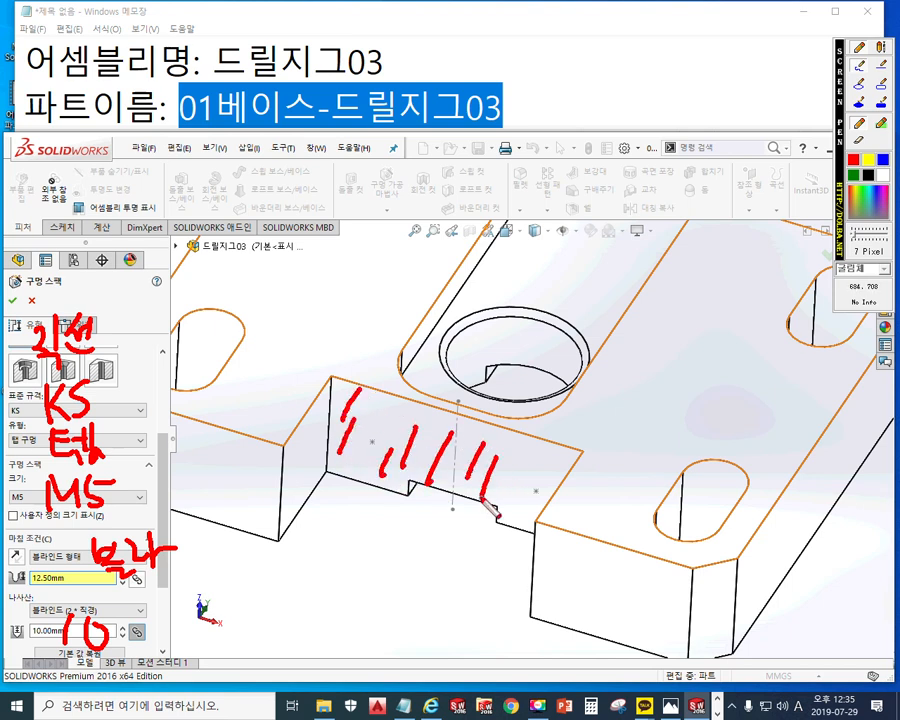
{"action": "left_click", "coordinate": [884, 160]}
{"action": "left_click_drag", "start_coordinate": [376, 452], "coordinate": [380, 438]}
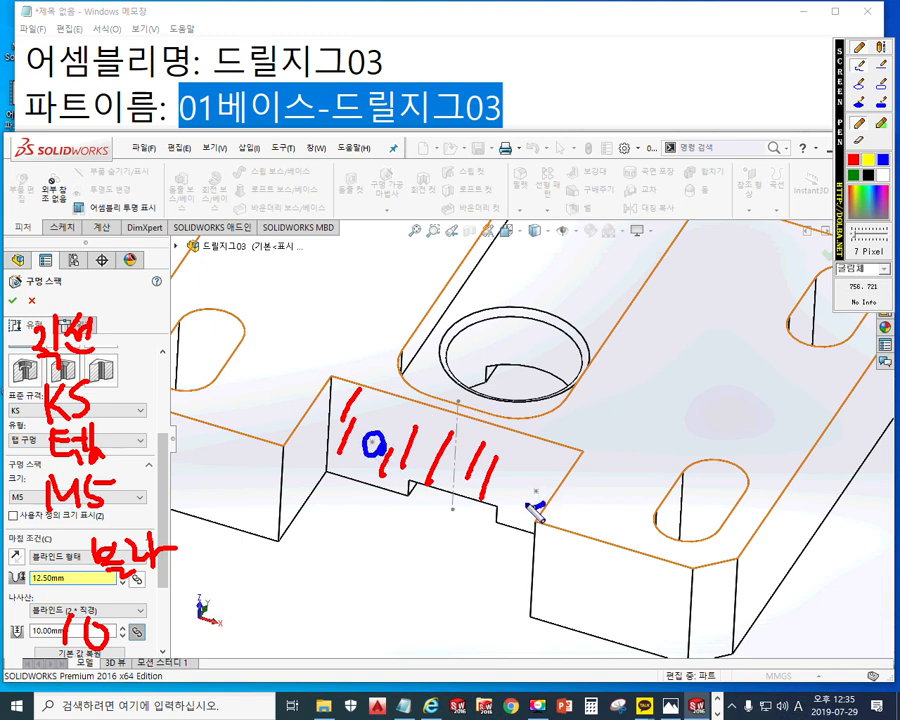
{"action": "left_click_drag", "start_coordinate": [533, 508], "coordinate": [537, 510]}
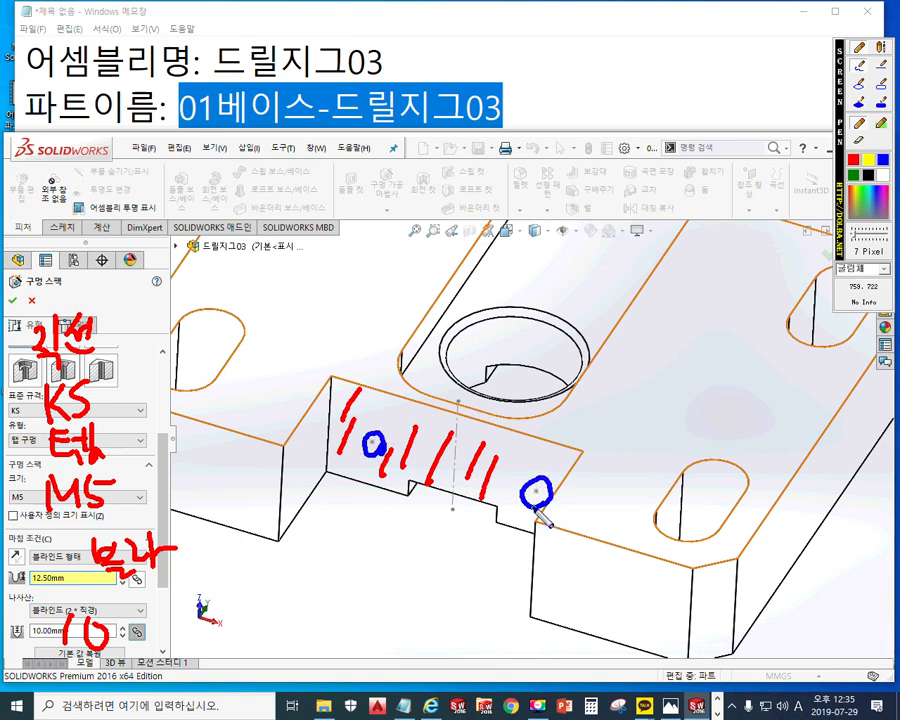
{"action": "key", "text": "Escape"}
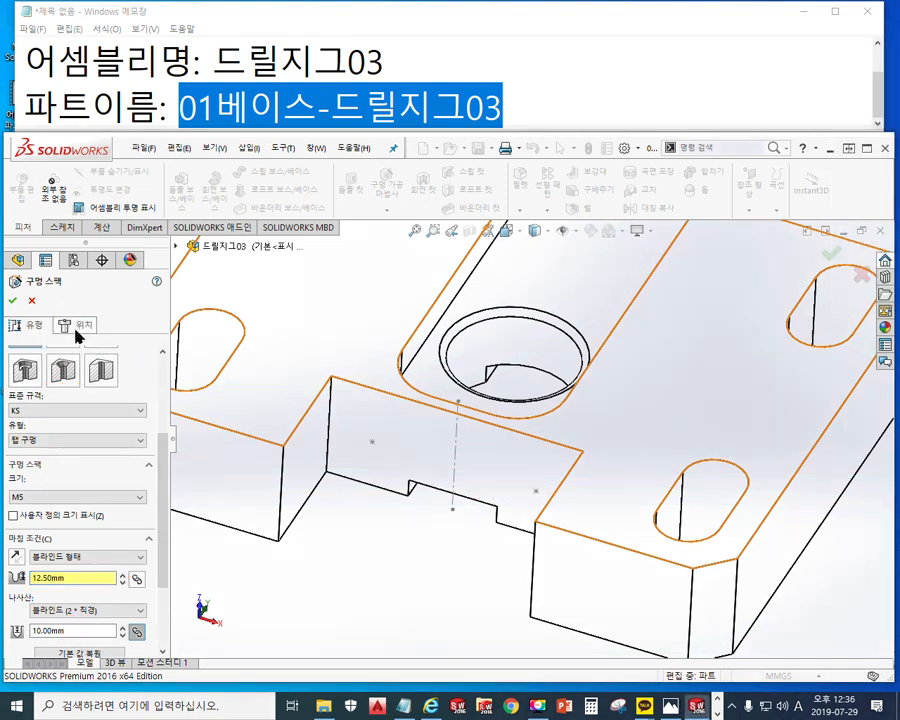
Place the M5 tapped holes on the notch face at the two existing sketch points and finish the Hole Wizard feature.
{"action": "left_click", "coordinate": [82, 327]}
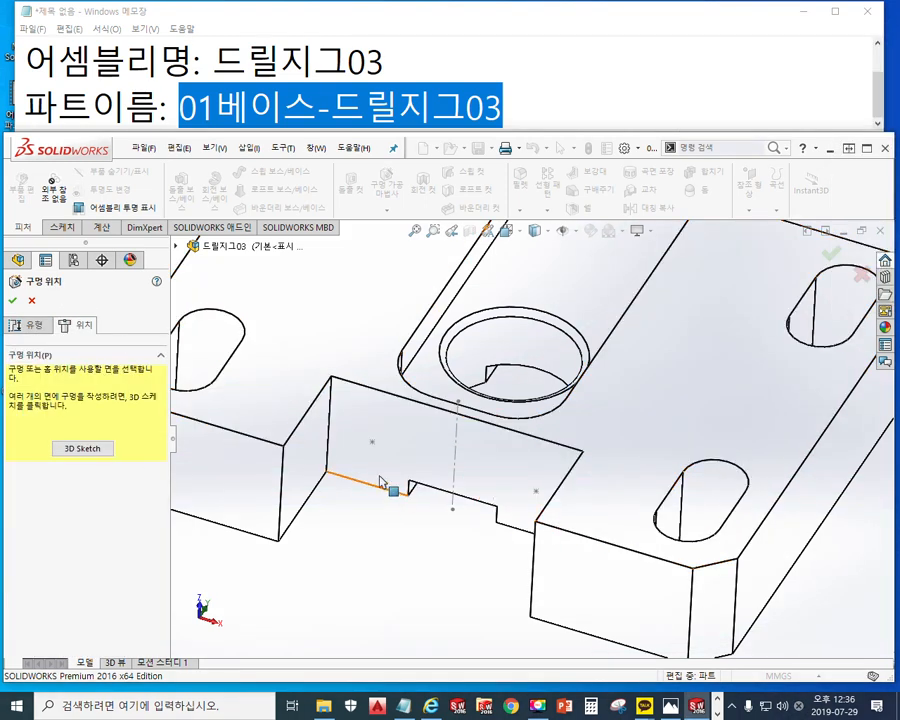
{"action": "left_click", "coordinate": [414, 444]}
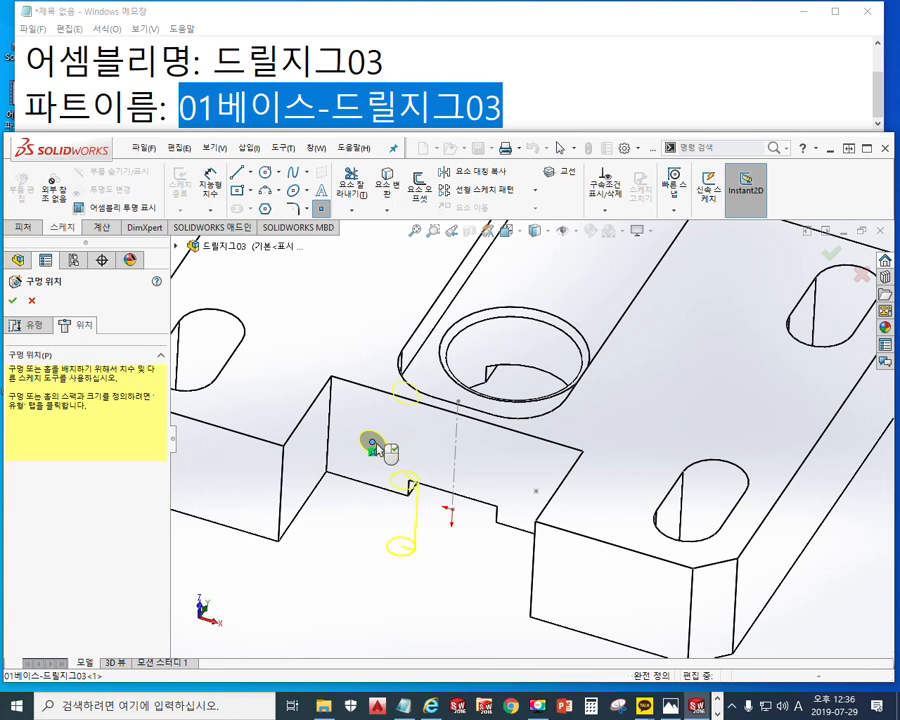
{"action": "left_click", "coordinate": [537, 493]}
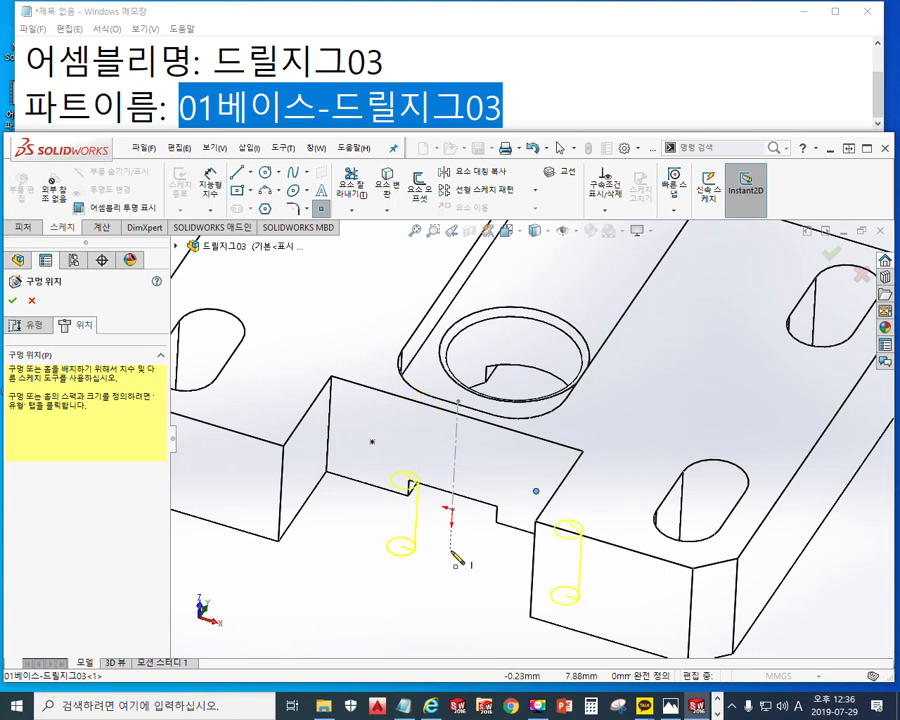
{"action": "middle_click_drag", "start_coordinate": [504, 596], "coordinate": [447, 551], "text": "ctrl"}
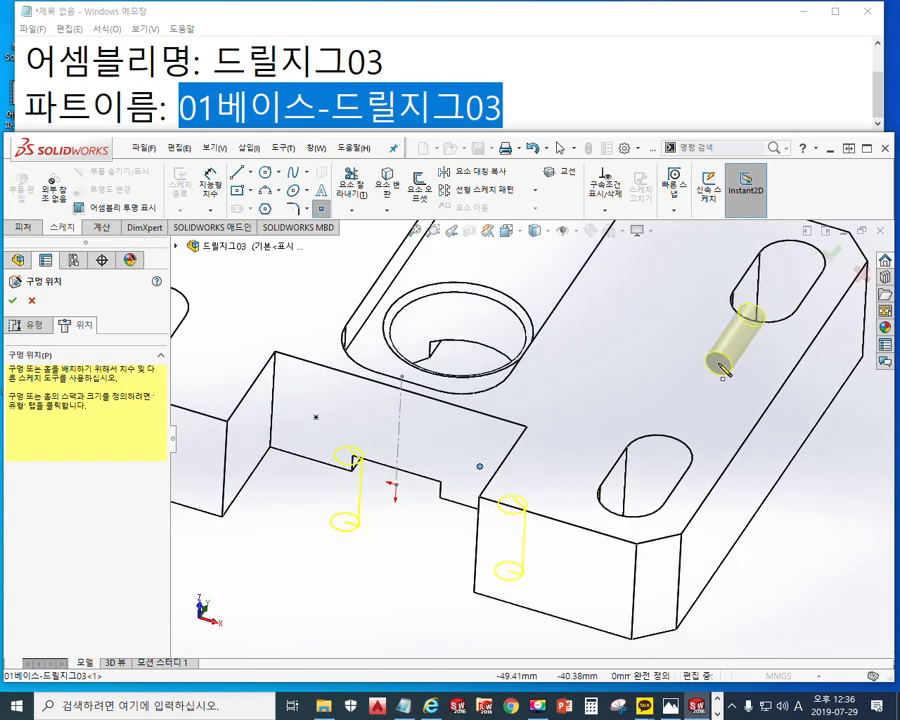
{"action": "left_click", "coordinate": [828, 254]}
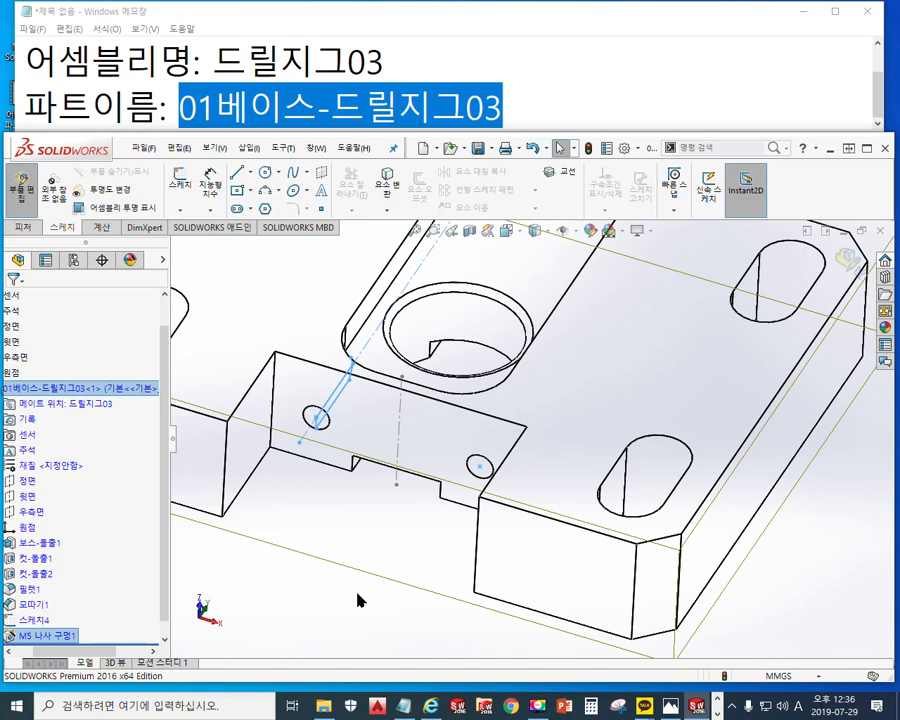
Switch the base part's display style to Shaded With Edges and view the whole plate.
{"action": "left_click", "coordinate": [536, 231]}
{"action": "left_click", "coordinate": [540, 253]}
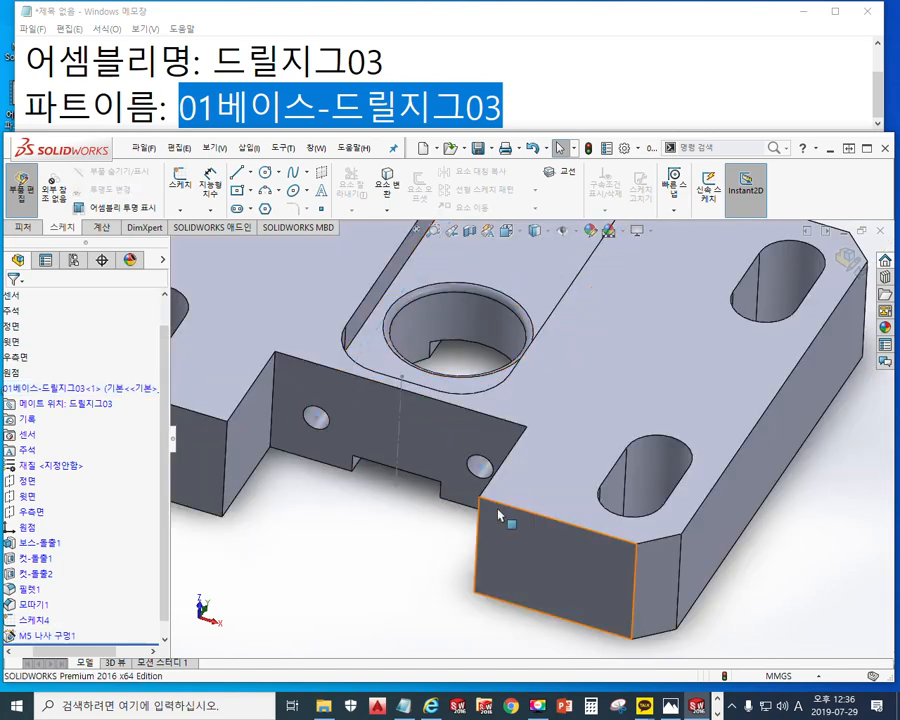
{"action": "middle_click_drag", "start_coordinate": [510, 523], "coordinate": [518, 534]}
{"action": "scroll", "coordinate": [518, 534], "scroll_direction": "up", "scroll_amount": 5}
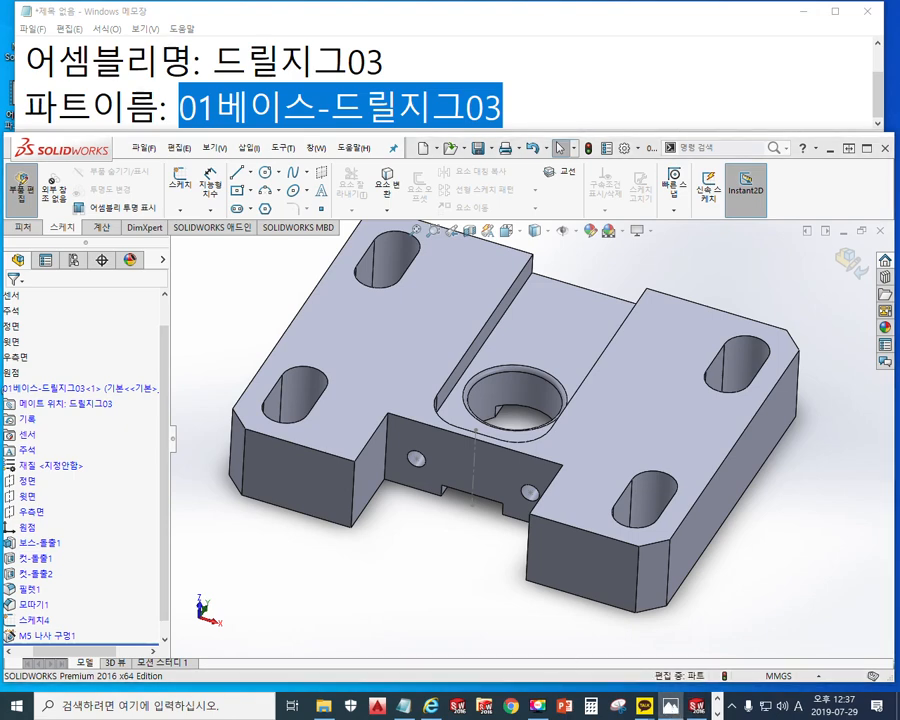
Switch to the drill jig drawing image and examine how the bracket meets the base's notch in the section view.
{"action": "mouse_move", "coordinate": [0, 22]}
{"action": "left_mouse_down"}
{"action": "mouse_move", "coordinate": [199, 32]}
{"action": "mouse_move", "coordinate": [185, 19]}
{"action": "left_mouse_up"}
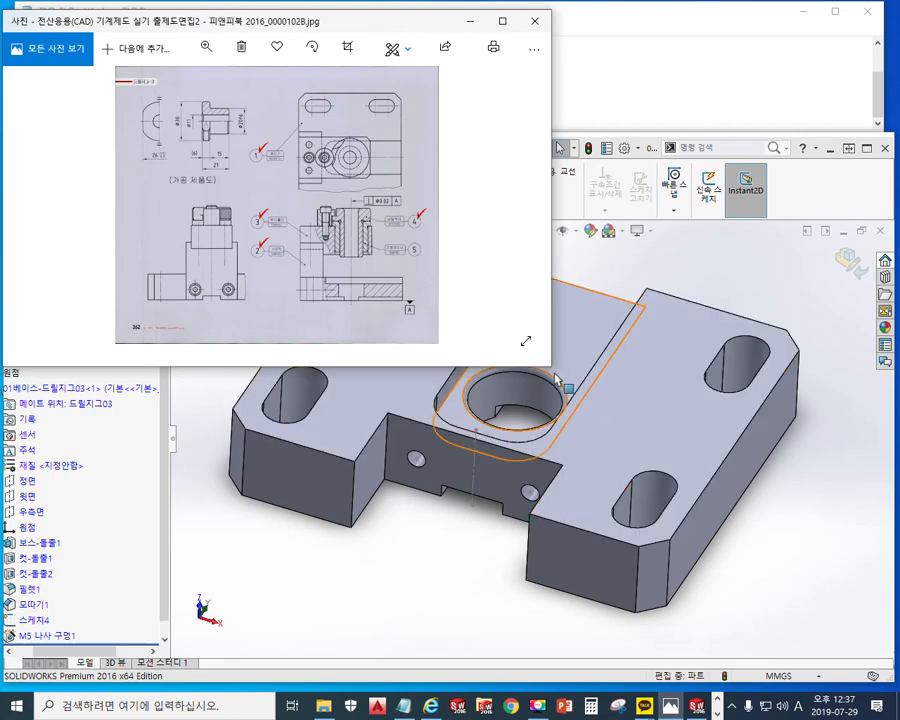
{"action": "left_click", "coordinate": [428, 589]}
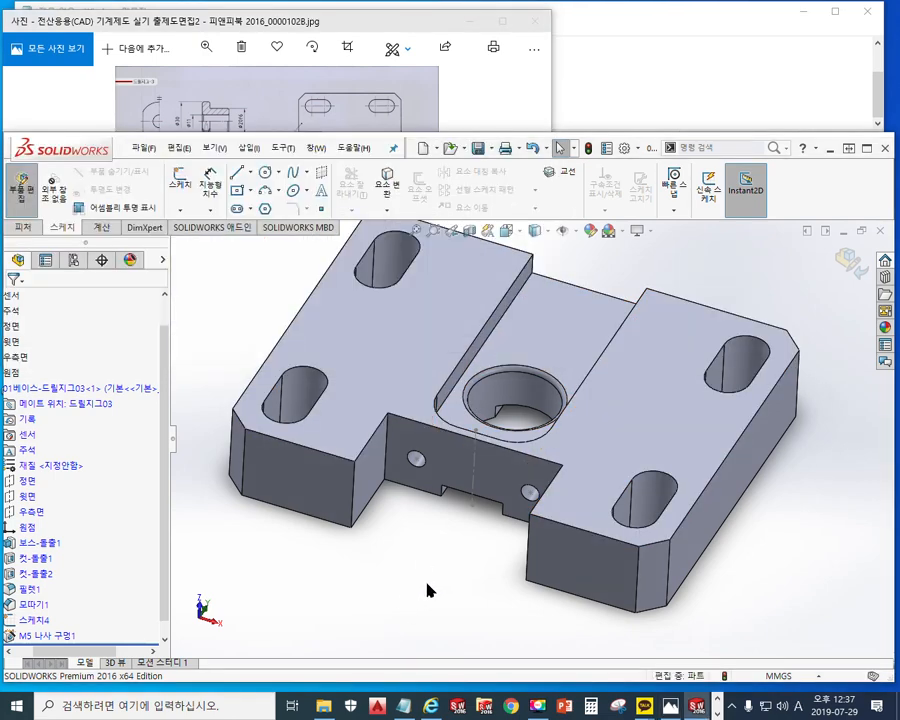
{"action": "left_click", "coordinate": [385, 108]}
{"action": "mouse_move", "coordinate": [548, 368]}
{"action": "left_mouse_down"}
{"action": "mouse_move", "coordinate": [599, 589]}
{"action": "mouse_move", "coordinate": [627, 630]}
{"action": "left_mouse_up"}
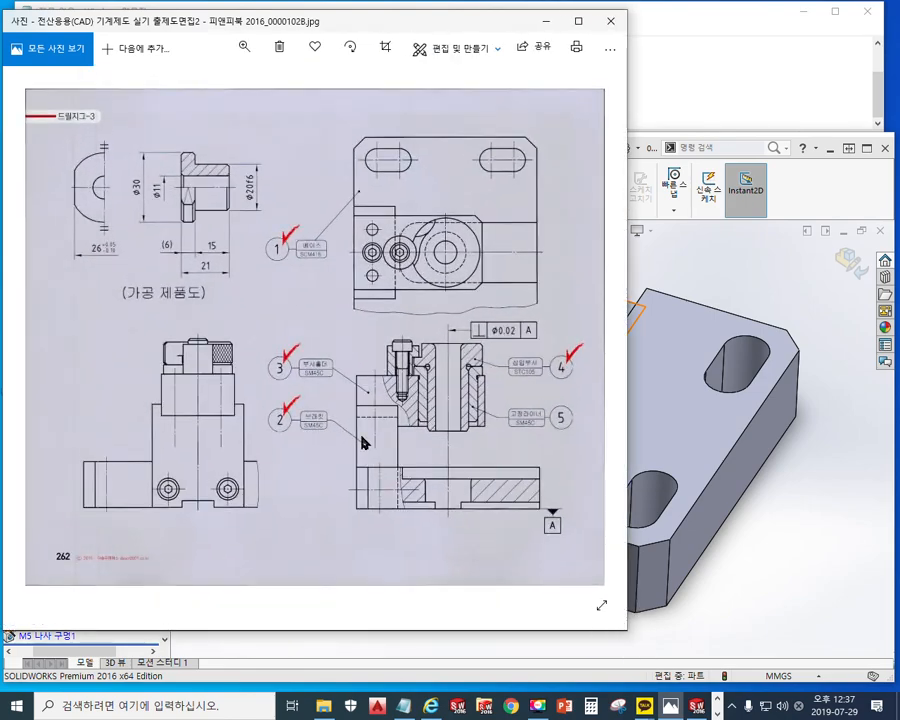
{"action": "scroll", "coordinate": [363, 443], "scroll_direction": "up", "scroll_amount": 5}
{"action": "scroll", "coordinate": [363, 390], "scroll_direction": "up", "scroll_amount": 2}
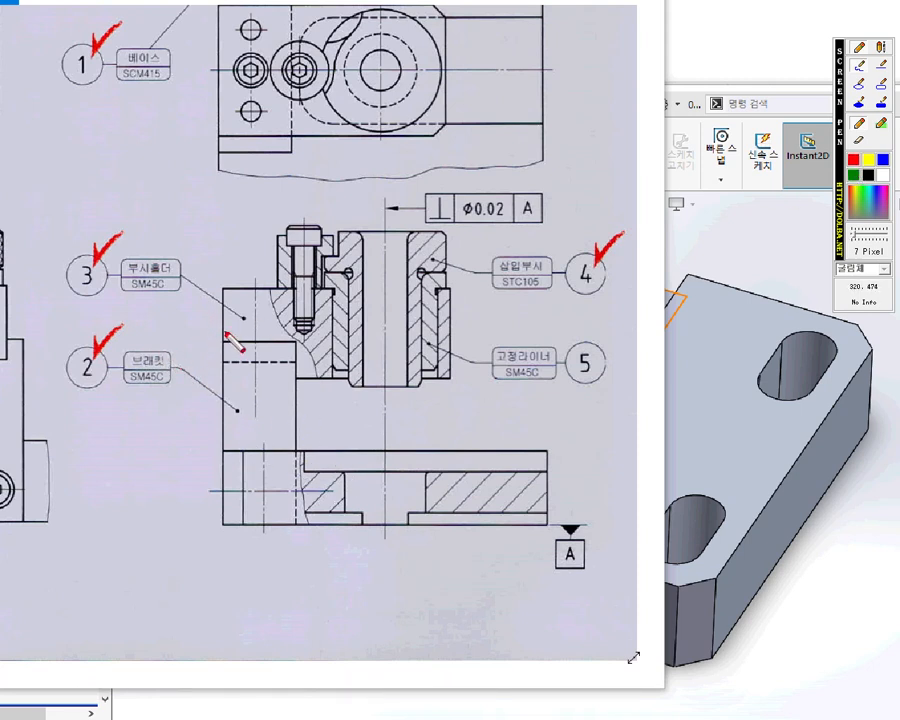
{"action": "mouse_move", "coordinate": [210, 331]}
{"action": "left_mouse_down"}
{"action": "mouse_move", "coordinate": [281, 331]}
{"action": "mouse_move", "coordinate": [282, 521]}
{"action": "mouse_move", "coordinate": [191, 523]}
{"action": "mouse_move", "coordinate": [186, 326]}
{"action": "left_mouse_up"}
{"action": "mouse_move", "coordinate": [245, 499]}
{"action": "left_mouse_down"}
{"action": "mouse_move", "coordinate": [287, 494]}
{"action": "mouse_move", "coordinate": [254, 520]}
{"action": "left_mouse_up"}
{"action": "left_click_drag", "start_coordinate": [297, 334], "coordinate": [298, 527]}
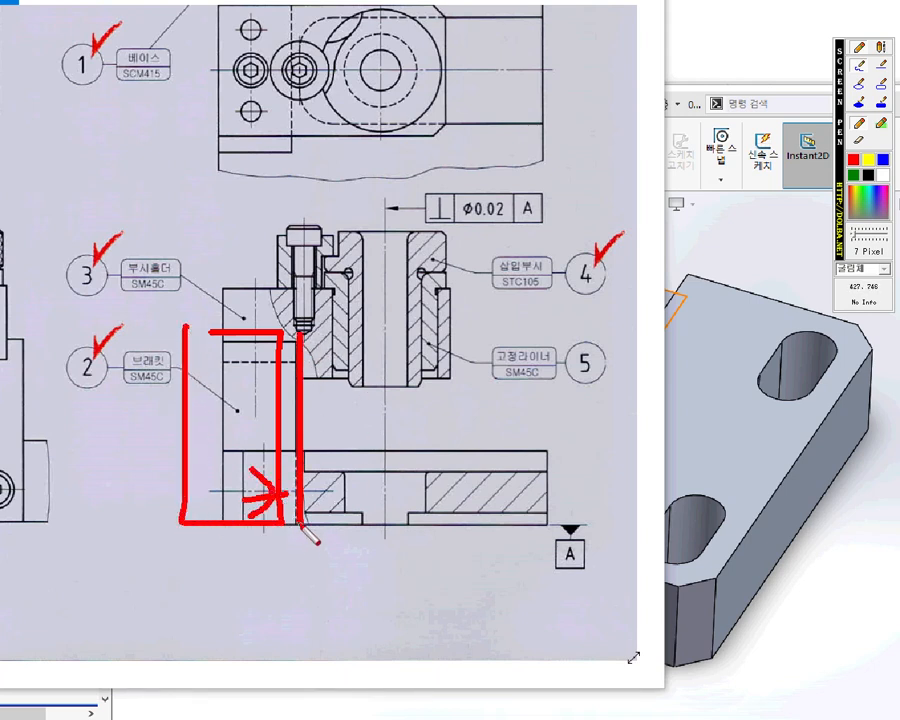
{"action": "key", "text": "Escape"}
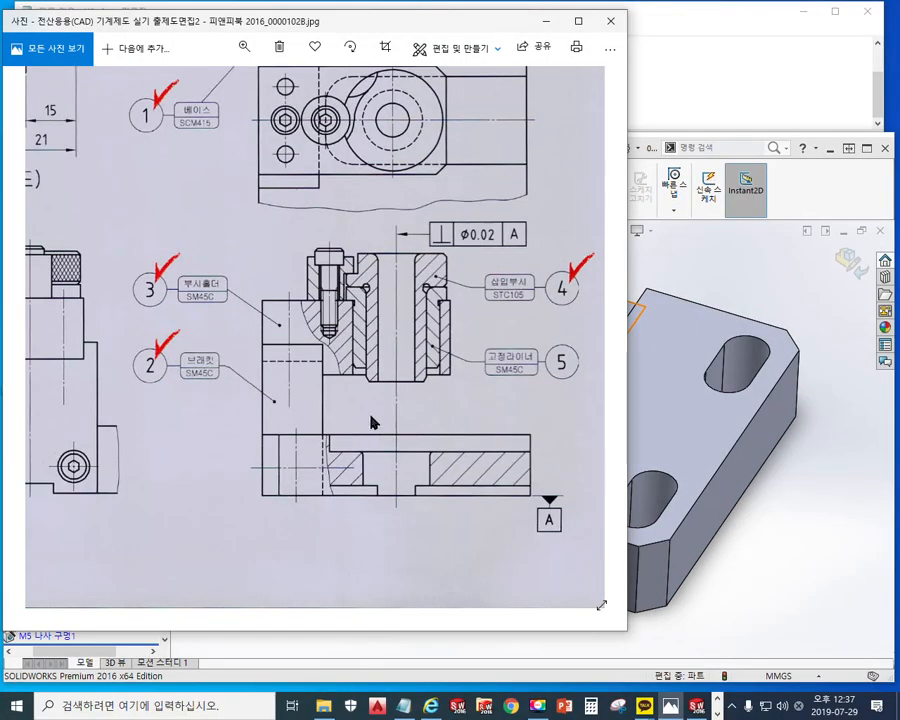
Mark the bracket's insertion direction and the notch's outer corners over the drawing's section and top views.
{"action": "key", "text": "F12"}
{"action": "mouse_move", "coordinate": [163, 346]}
{"action": "left_mouse_down"}
{"action": "mouse_move", "coordinate": [164, 484]}
{"action": "mouse_move", "coordinate": [229, 483]}
{"action": "mouse_move", "coordinate": [228, 368]}
{"action": "mouse_move", "coordinate": [175, 347]}
{"action": "left_mouse_up"}
{"action": "mouse_move", "coordinate": [185, 448]}
{"action": "left_mouse_down"}
{"action": "mouse_move", "coordinate": [256, 448]}
{"action": "mouse_move", "coordinate": [232, 475]}
{"action": "left_mouse_up"}
{"action": "left_click_drag", "start_coordinate": [320, 380], "coordinate": [321, 490]}
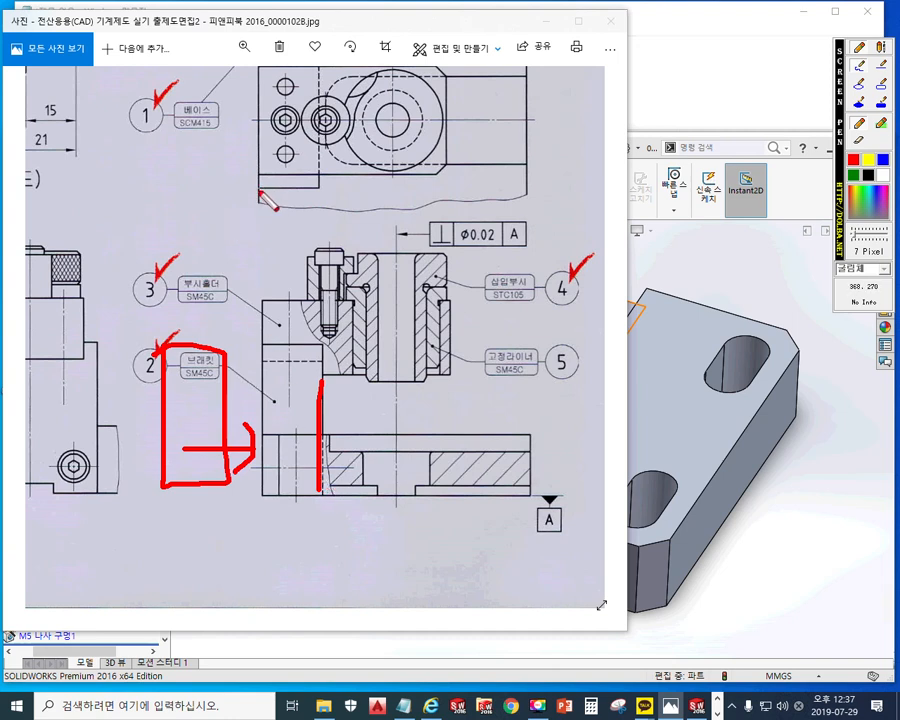
{"action": "mouse_move", "coordinate": [260, 192]}
{"action": "left_mouse_down"}
{"action": "mouse_move", "coordinate": [300, 188]}
{"action": "mouse_move", "coordinate": [319, 125]}
{"action": "mouse_move", "coordinate": [318, 65]}
{"action": "mouse_move", "coordinate": [270, 52]}
{"action": "mouse_move", "coordinate": [254, 125]}
{"action": "mouse_move", "coordinate": [253, 196]}
{"action": "left_mouse_up"}
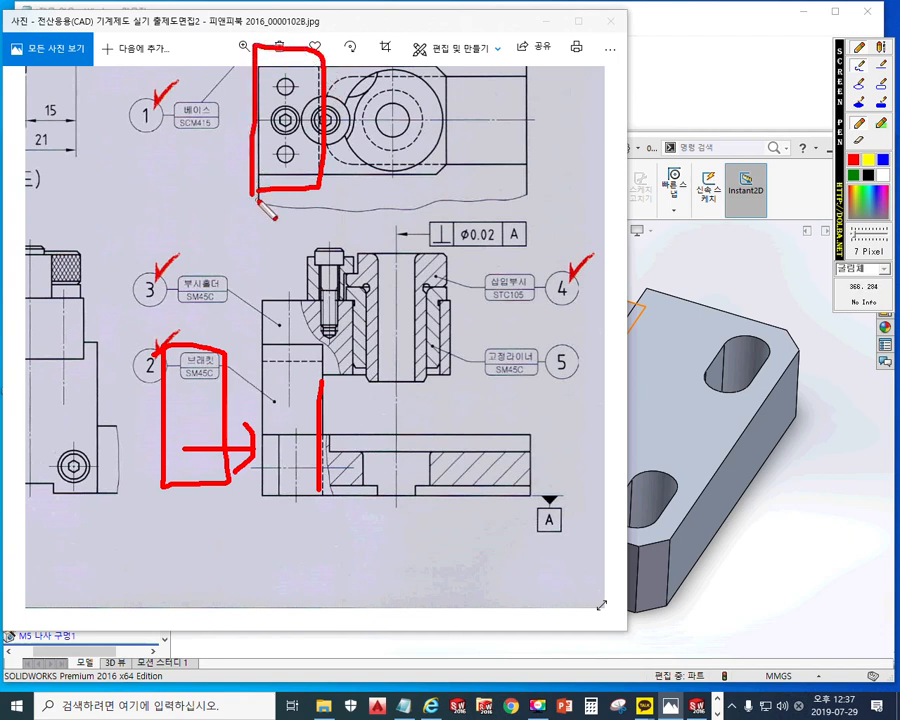
{"action": "mouse_move", "coordinate": [110, 159]}
{"action": "left_mouse_down"}
{"action": "mouse_move", "coordinate": [189, 159]}
{"action": "mouse_move", "coordinate": [165, 180]}
{"action": "left_mouse_up"}
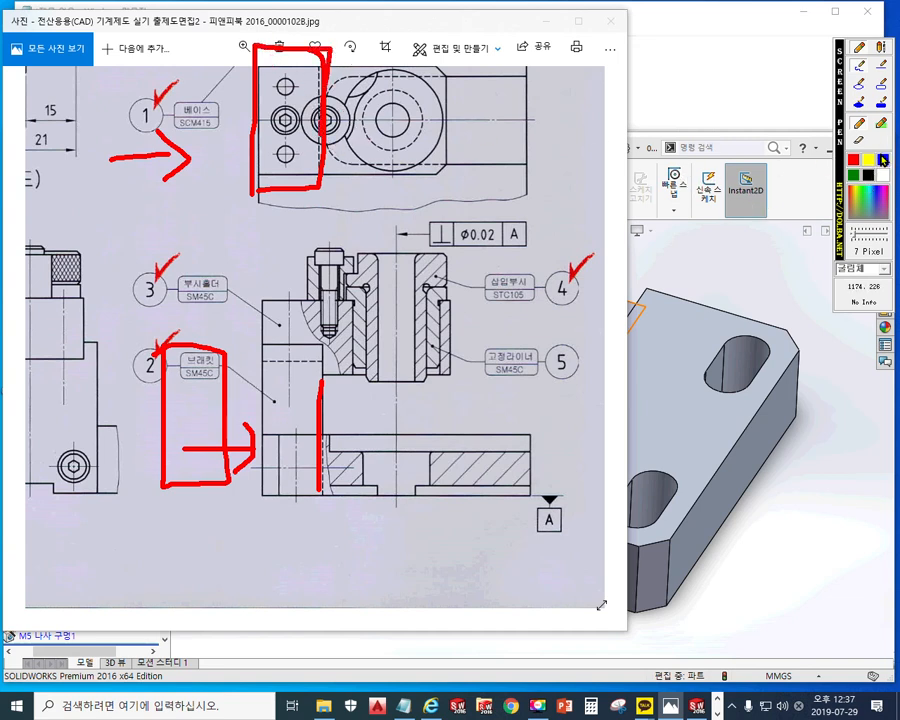
{"action": "mouse_move", "coordinate": [237, 45]}
{"action": "left_mouse_down"}
{"action": "mouse_move", "coordinate": [320, 45]}
{"action": "mouse_move", "coordinate": [319, 187]}
{"action": "mouse_move", "coordinate": [257, 187]}
{"action": "mouse_move", "coordinate": [263, 266]}
{"action": "left_mouse_up"}
{"action": "mouse_move", "coordinate": [266, 207]}
{"action": "left_mouse_down"}
{"action": "mouse_move", "coordinate": [241, 200]}
{"action": "mouse_move", "coordinate": [268, 206]}
{"action": "mouse_move", "coordinate": [266, 214]}
{"action": "left_mouse_up"}
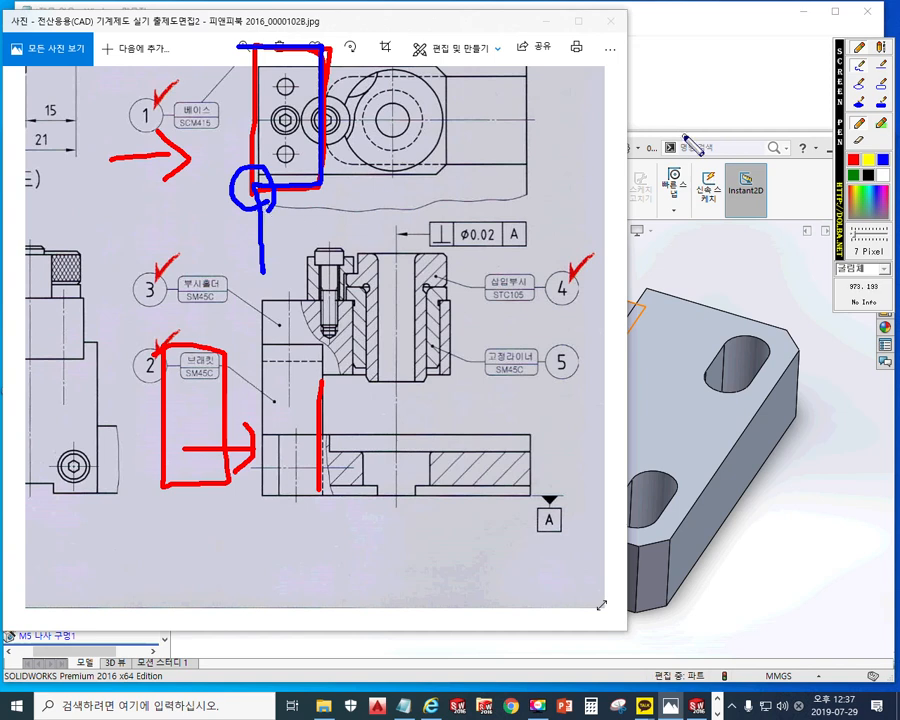
{"action": "left_click", "coordinate": [854, 175]}
{"action": "left_click_drag", "start_coordinate": [254, 205], "coordinate": [268, 189]}
{"action": "left_click_drag", "start_coordinate": [253, 28], "coordinate": [268, 46]}
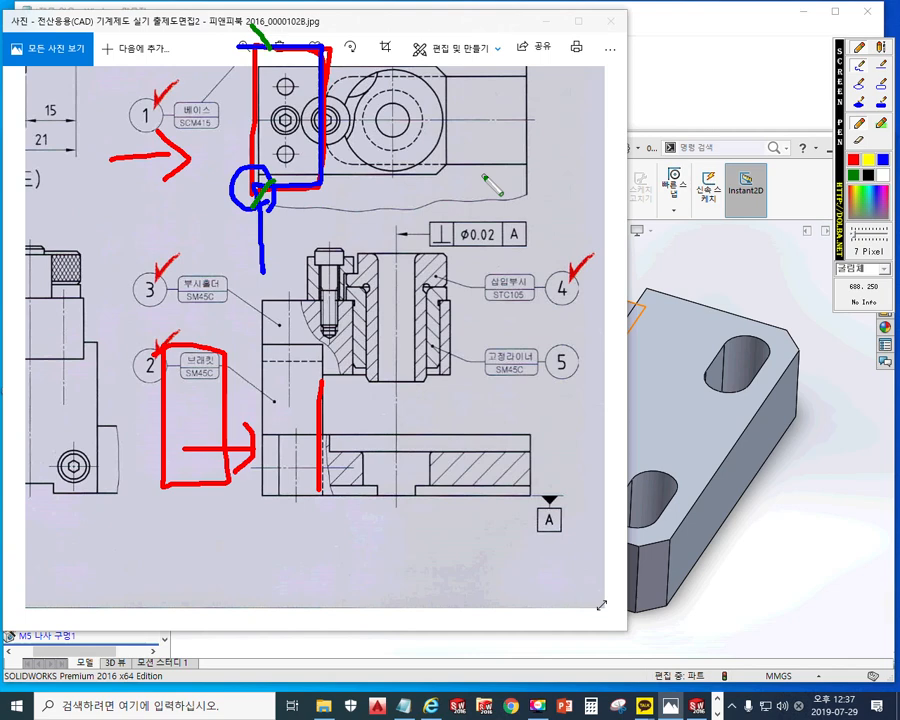
{"action": "key", "text": "Escape"}
Return to the base model and mark the bracket's path into the notch, its two outer vertical edges and the note 1X45°.
{"action": "left_click", "coordinate": [825, 514]}
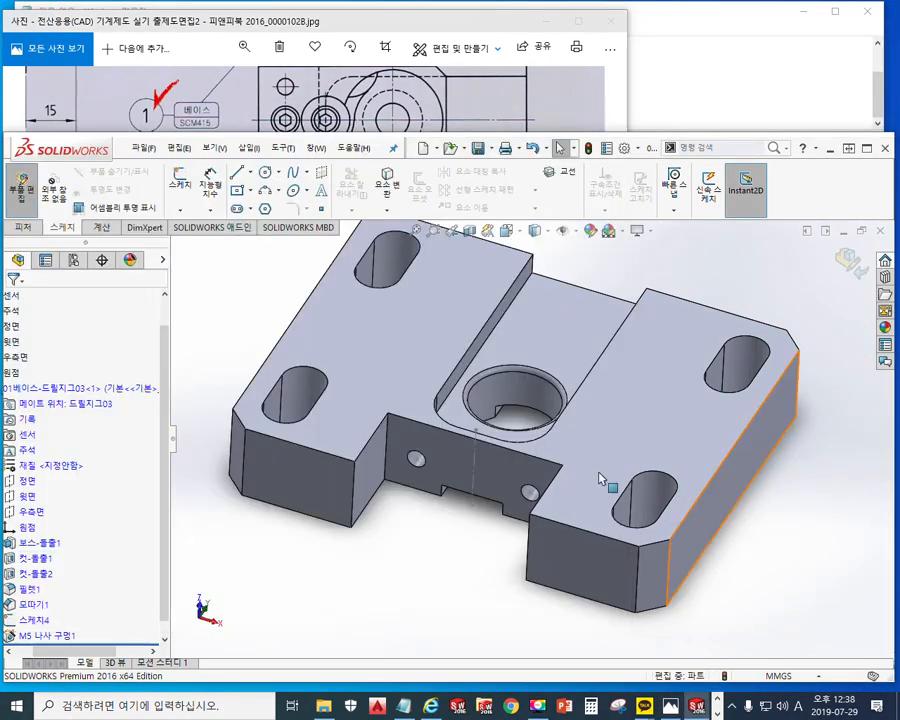
{"action": "middle_click_drag", "start_coordinate": [534, 492], "coordinate": [561, 470]}
{"action": "key", "text": "ctrl+grave"}
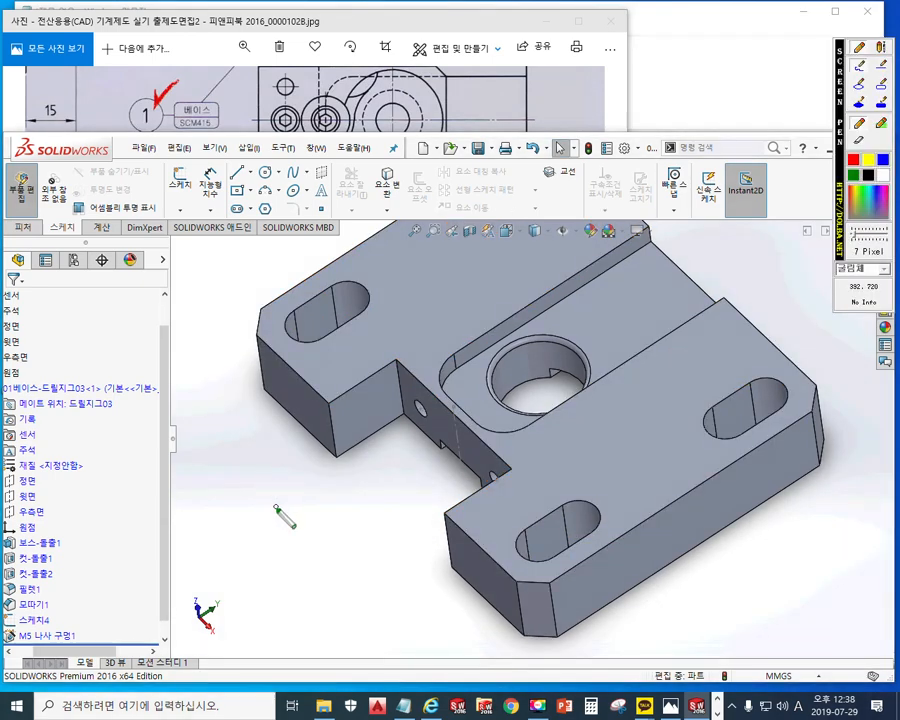
{"action": "mouse_move", "coordinate": [212, 445]}
{"action": "left_mouse_down"}
{"action": "mouse_move", "coordinate": [242, 552]}
{"action": "mouse_move", "coordinate": [288, 620]}
{"action": "left_mouse_up"}
{"action": "mouse_move", "coordinate": [214, 416]}
{"action": "left_mouse_down"}
{"action": "mouse_move", "coordinate": [243, 442]}
{"action": "mouse_move", "coordinate": [255, 470]}
{"action": "left_mouse_up"}
{"action": "mouse_move", "coordinate": [265, 487]}
{"action": "left_mouse_down"}
{"action": "mouse_move", "coordinate": [285, 618]}
{"action": "mouse_move", "coordinate": [327, 577]}
{"action": "mouse_move", "coordinate": [281, 459]}
{"action": "mouse_move", "coordinate": [330, 582]}
{"action": "left_mouse_up"}
{"action": "mouse_move", "coordinate": [237, 387]}
{"action": "left_mouse_down"}
{"action": "mouse_move", "coordinate": [290, 444]}
{"action": "mouse_move", "coordinate": [215, 427]}
{"action": "left_mouse_up"}
{"action": "mouse_move", "coordinate": [319, 570]}
{"action": "left_mouse_down"}
{"action": "mouse_move", "coordinate": [384, 510]}
{"action": "mouse_move", "coordinate": [367, 553]}
{"action": "left_mouse_up"}
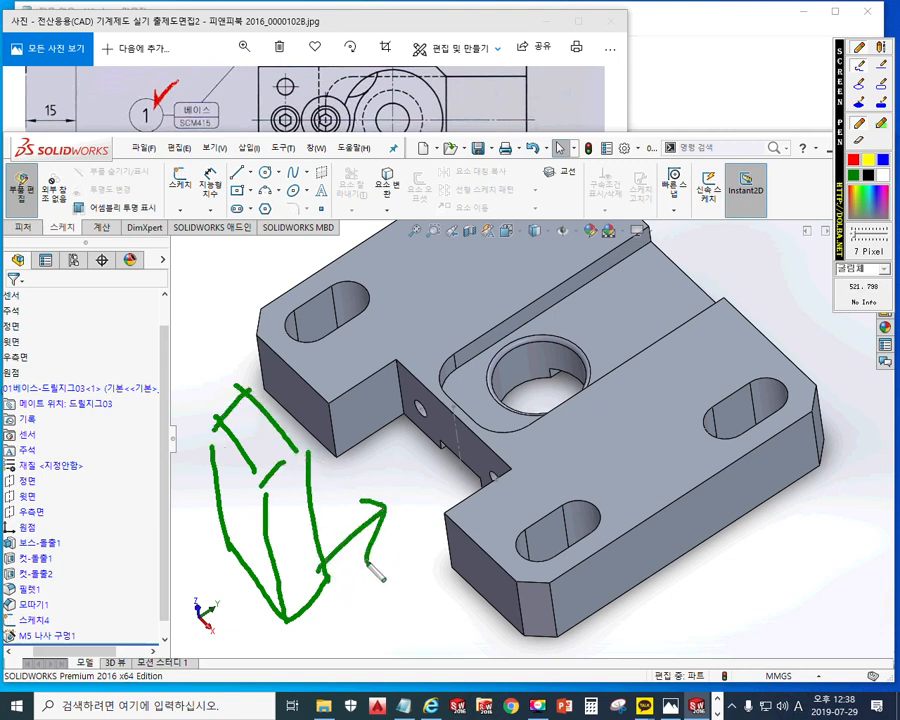
{"action": "left_click_drag", "start_coordinate": [326, 393], "coordinate": [334, 468]}
{"action": "left_click_drag", "start_coordinate": [443, 502], "coordinate": [446, 582]}
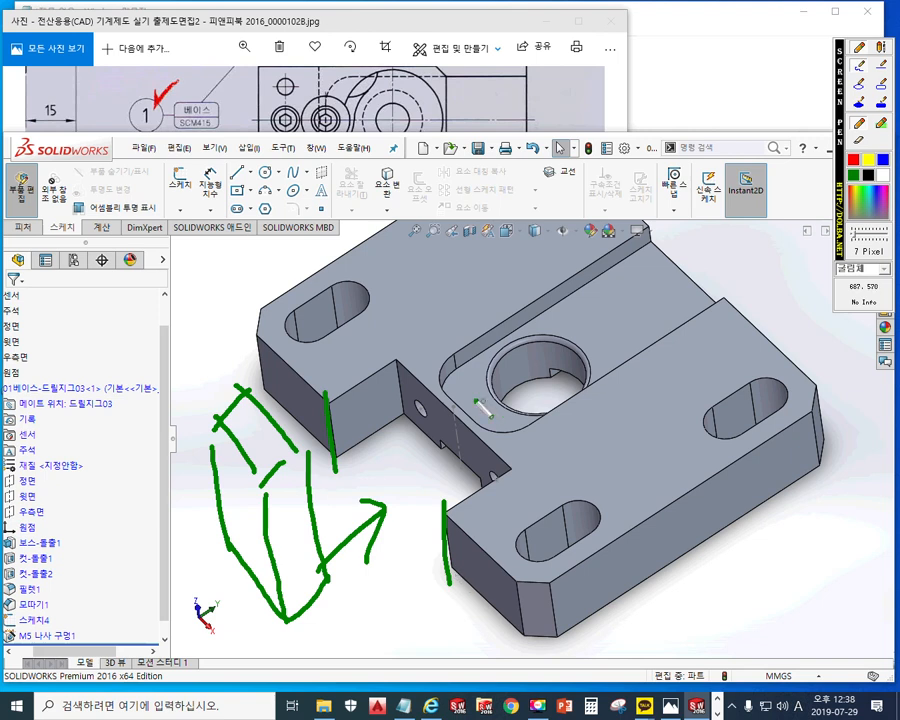
{"action": "left_click_drag", "start_coordinate": [407, 258], "coordinate": [407, 330]}
{"action": "mouse_move", "coordinate": [458, 258]}
{"action": "left_mouse_down"}
{"action": "mouse_move", "coordinate": [422, 305]}
{"action": "mouse_move", "coordinate": [459, 310]}
{"action": "left_mouse_up"}
{"action": "mouse_move", "coordinate": [484, 257]}
{"action": "left_mouse_down"}
{"action": "mouse_move", "coordinate": [474, 289]}
{"action": "mouse_move", "coordinate": [496, 289]}
{"action": "left_mouse_up"}
{"action": "mouse_move", "coordinate": [497, 258]}
{"action": "left_mouse_down"}
{"action": "mouse_move", "coordinate": [484, 308]}
{"action": "mouse_move", "coordinate": [523, 304]}
{"action": "mouse_move", "coordinate": [497, 313]}
{"action": "left_mouse_up"}
{"action": "mouse_move", "coordinate": [511, 268]}
{"action": "left_mouse_down"}
{"action": "mouse_move", "coordinate": [533, 269]}
{"action": "mouse_move", "coordinate": [549, 243]}
{"action": "left_mouse_up"}
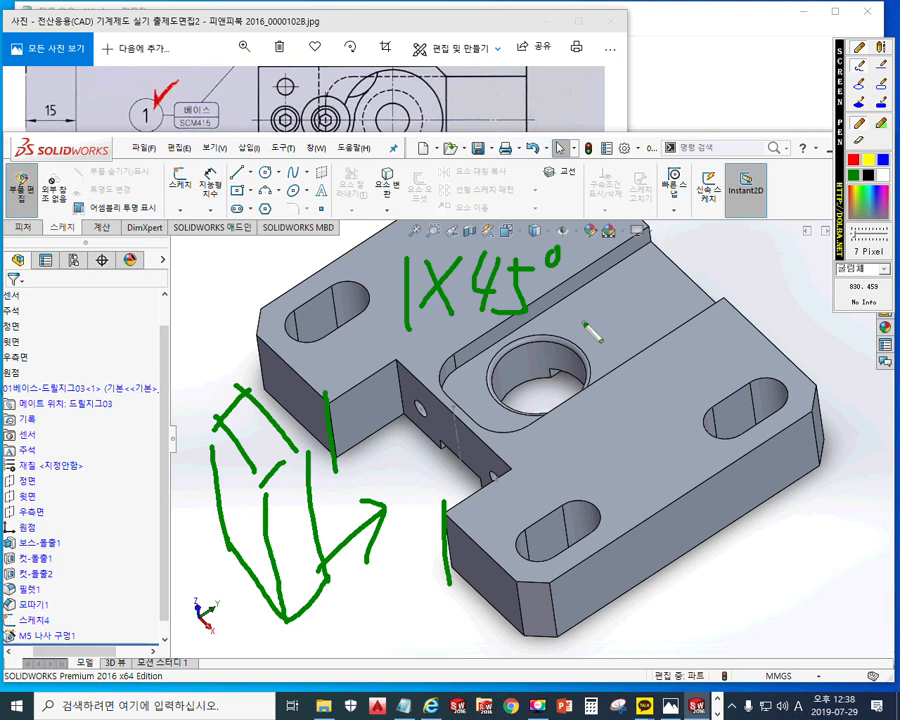
{"action": "key", "text": "Escape"}
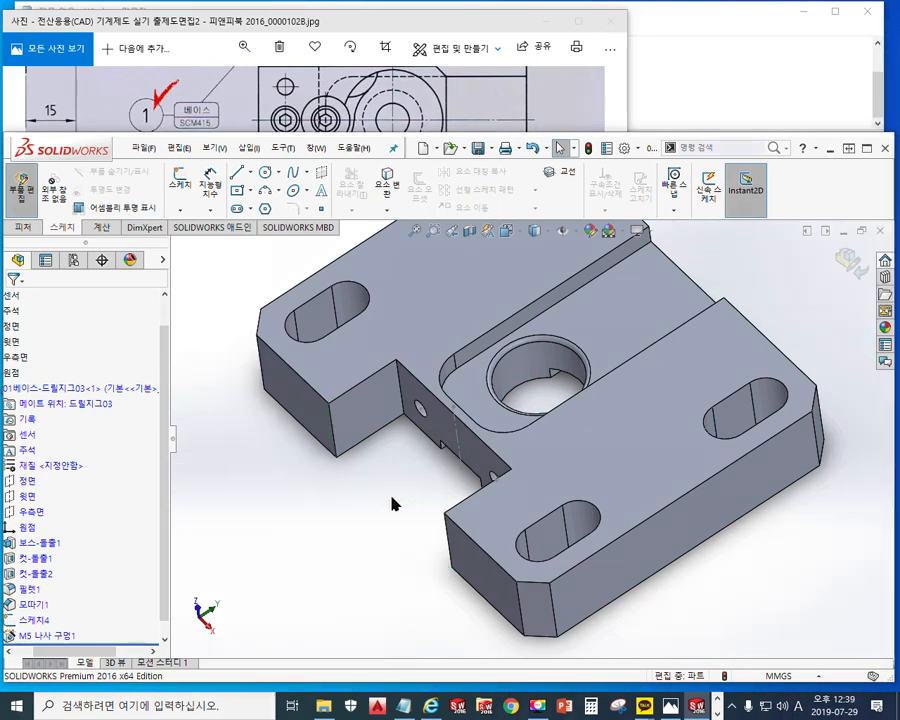
Chamfer the two outer vertical edges of the notch opening with a 1 mm distance at 45 degrees.
{"action": "left_click", "coordinate": [336, 437]}
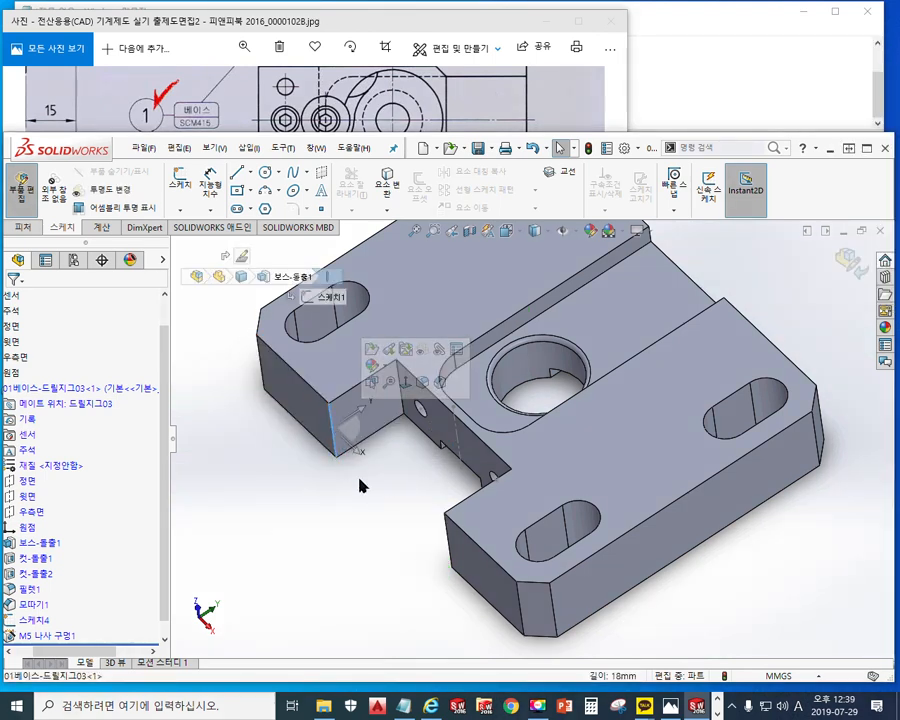
{"action": "left_click", "coordinate": [446, 537], "text": "ctrl"}
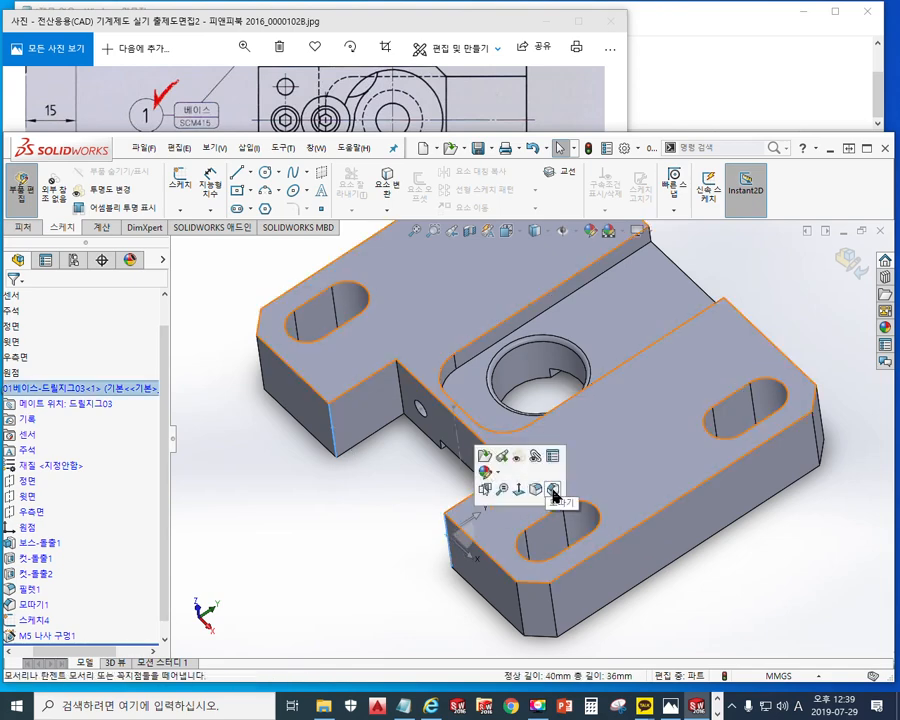
{"action": "left_click", "coordinate": [553, 490]}
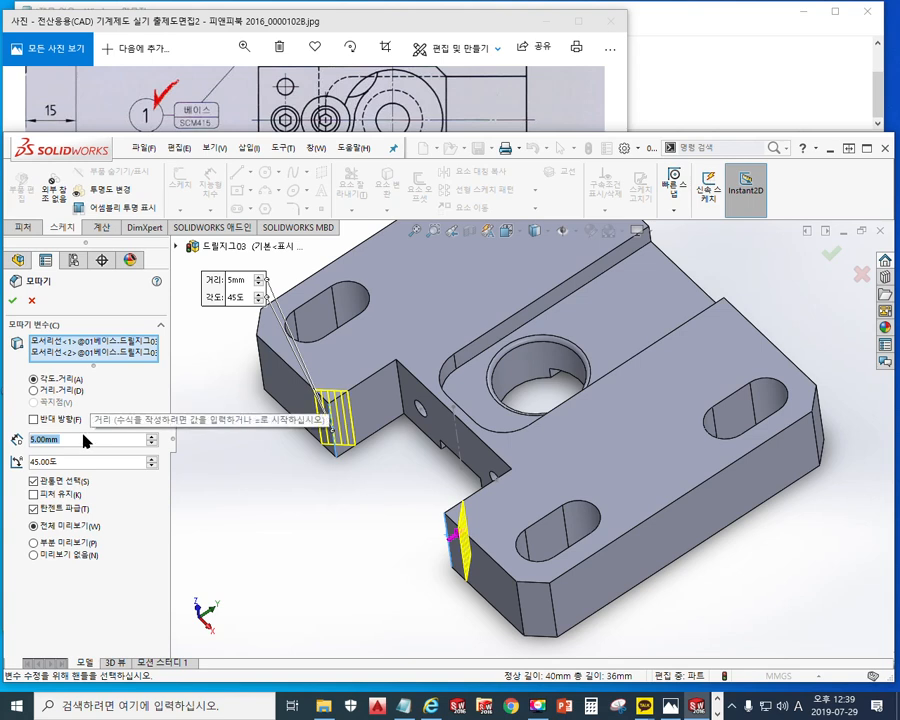
{"action": "type", "text": "1"}
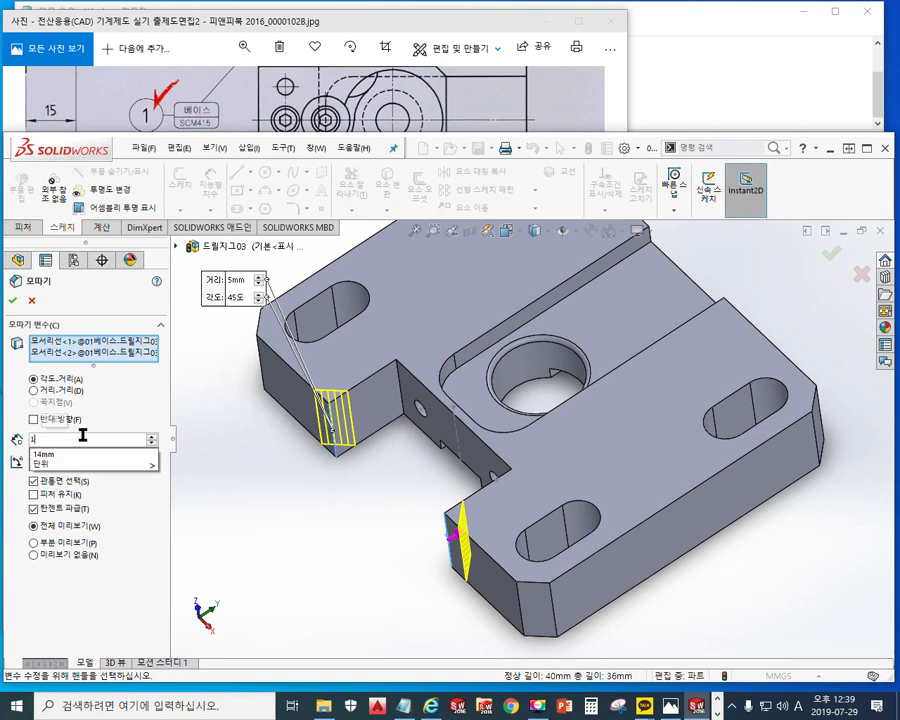
{"action": "key", "text": "Return"}
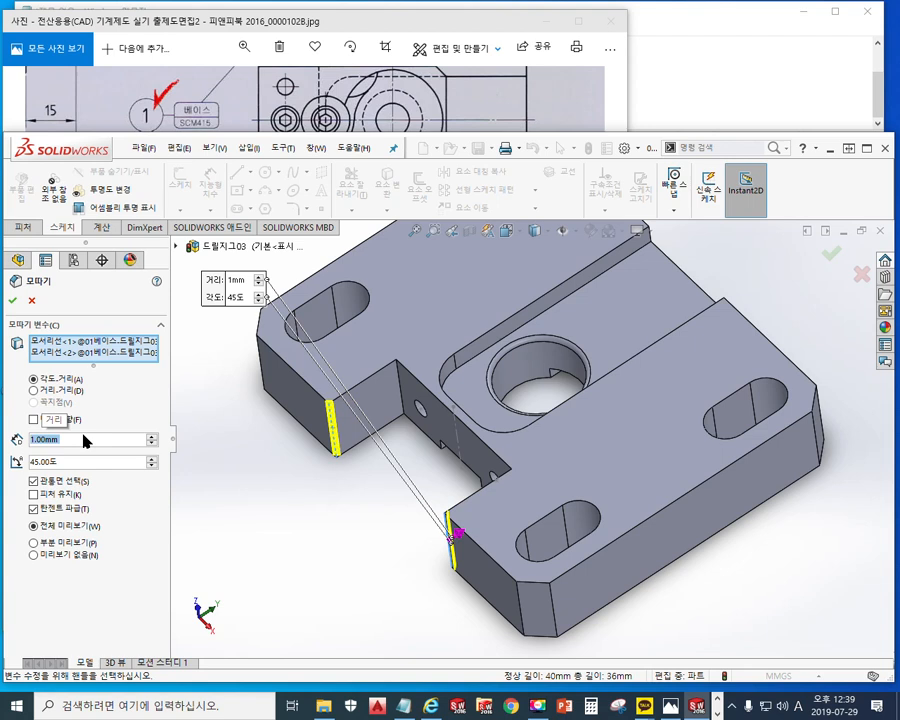
{"action": "key", "text": "Return"}
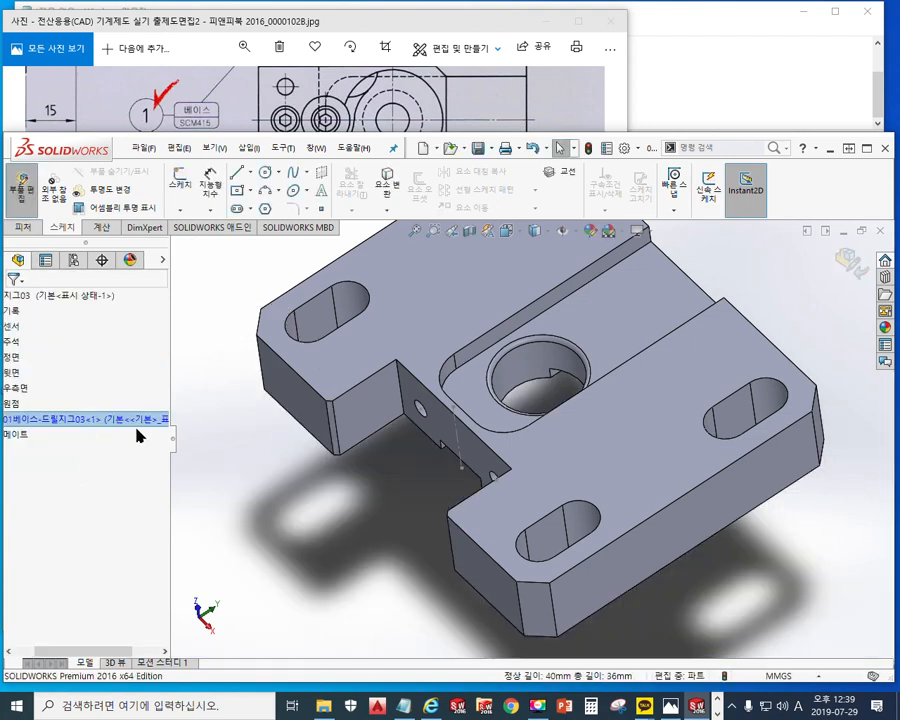
{"action": "left_click", "coordinate": [363, 521]}
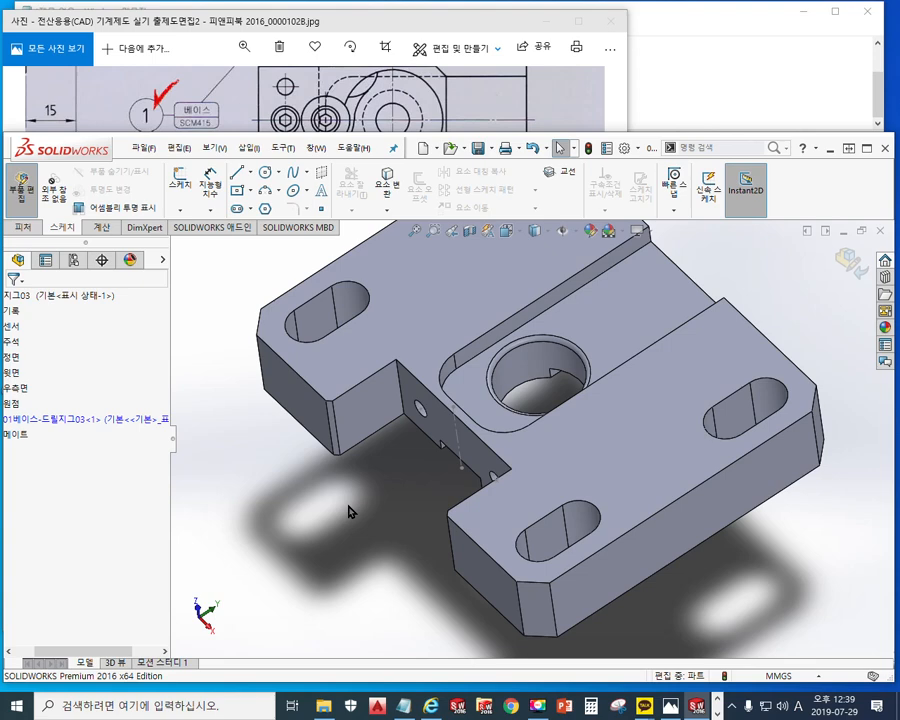
Examine the notch outline and the bracket's inner corners in the drawing's top view, then return to the base model.
{"action": "left_click", "coordinate": [670, 705]}
{"action": "mouse_move", "coordinate": [363, 275]}
{"action": "left_mouse_down"}
{"action": "mouse_move", "coordinate": [382, 393]}
{"action": "mouse_move", "coordinate": [386, 366]}
{"action": "left_mouse_up"}
{"action": "key", "text": "F2"}
{"action": "mouse_move", "coordinate": [256, 185]}
{"action": "left_mouse_down"}
{"action": "mouse_move", "coordinate": [333, 189]}
{"action": "mouse_move", "coordinate": [333, 329]}
{"action": "mouse_move", "coordinate": [255, 329]}
{"action": "left_mouse_up"}
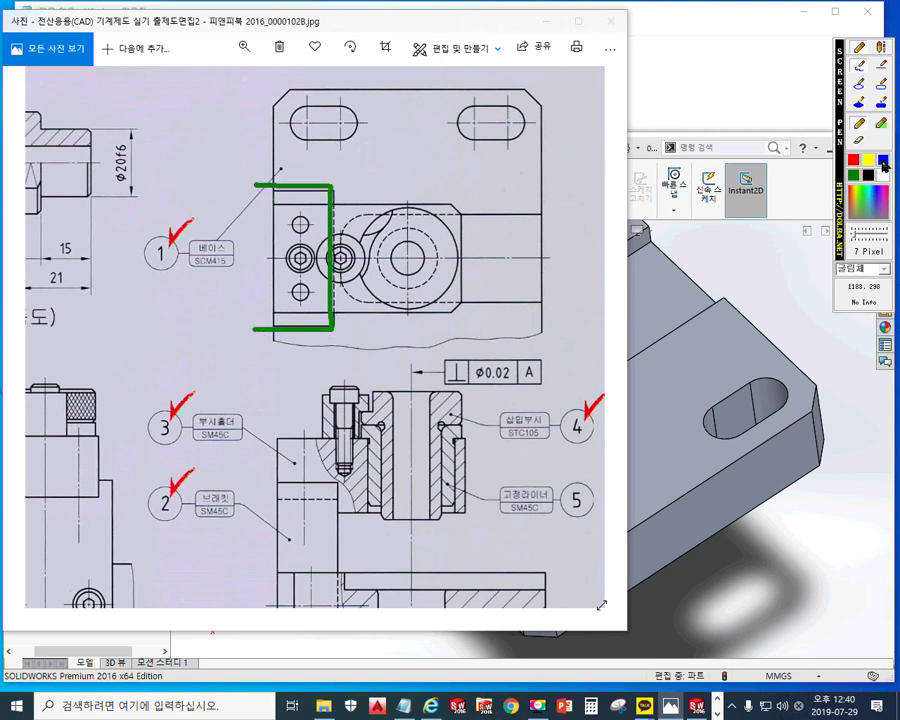
{"action": "left_click_drag", "start_coordinate": [333, 312], "coordinate": [320, 333]}
{"action": "left_click_drag", "start_coordinate": [322, 186], "coordinate": [333, 200]}
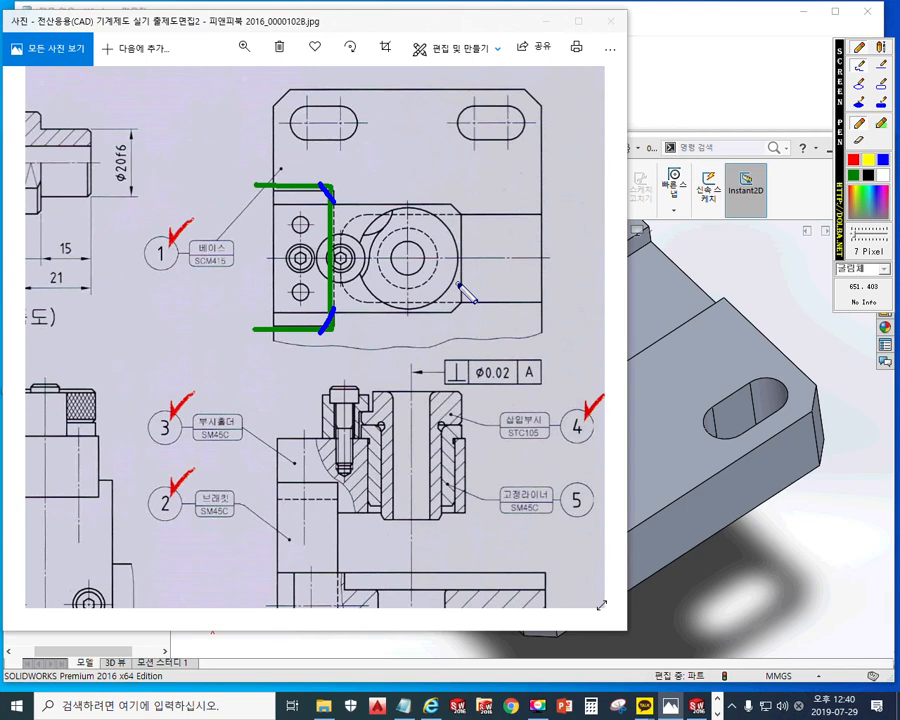
{"action": "key", "text": "Escape"}
{"action": "left_click", "coordinate": [545, 21]}
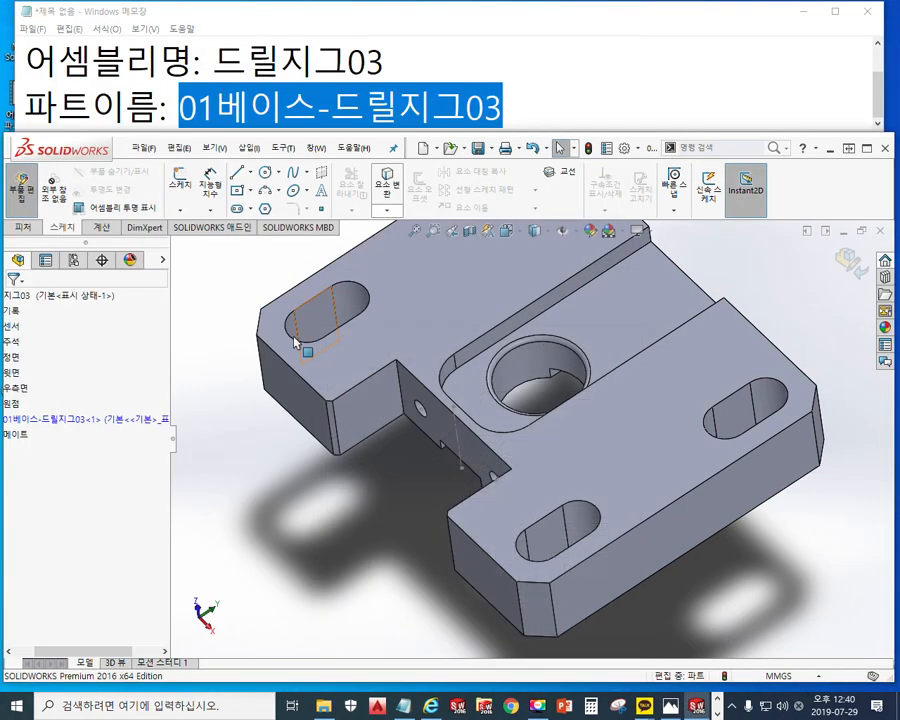
{"action": "middle_click_drag", "start_coordinate": [431, 489], "coordinate": [433, 520], "text": "ctrl"}
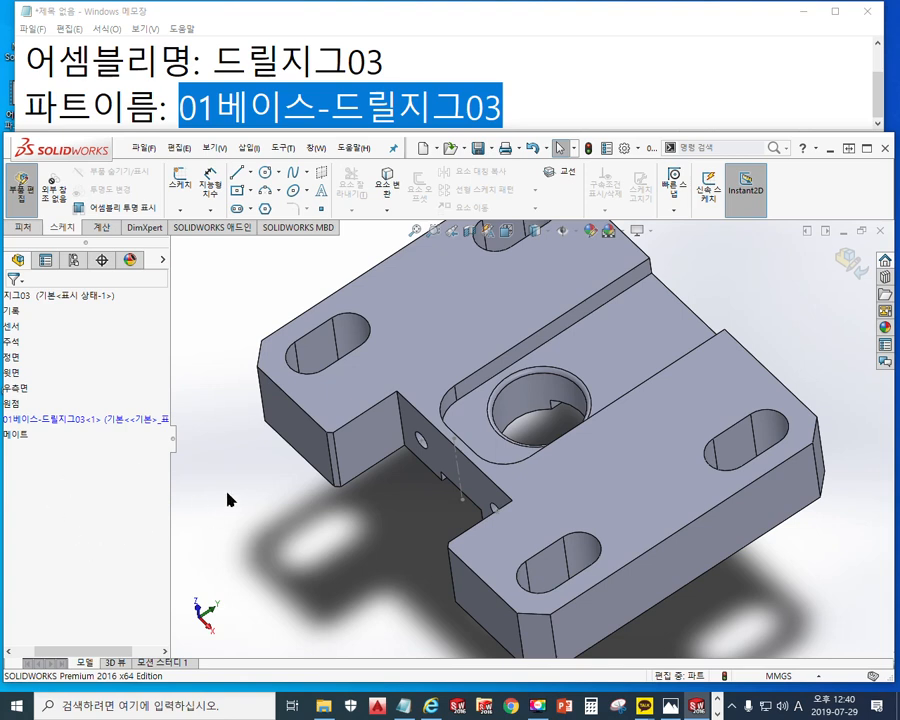
Save the document and hide the base part's sketch 스케치4, which lies on the notch's inner face.
{"action": "key", "text": "ctrl+s"}
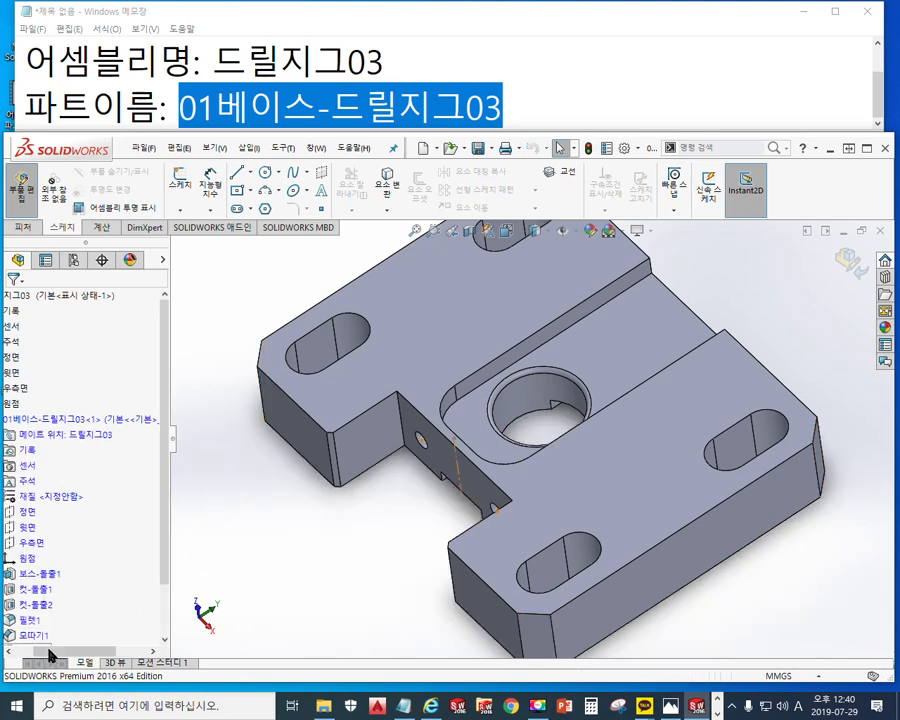
{"action": "left_click_drag", "start_coordinate": [163, 503], "coordinate": [163, 580]}
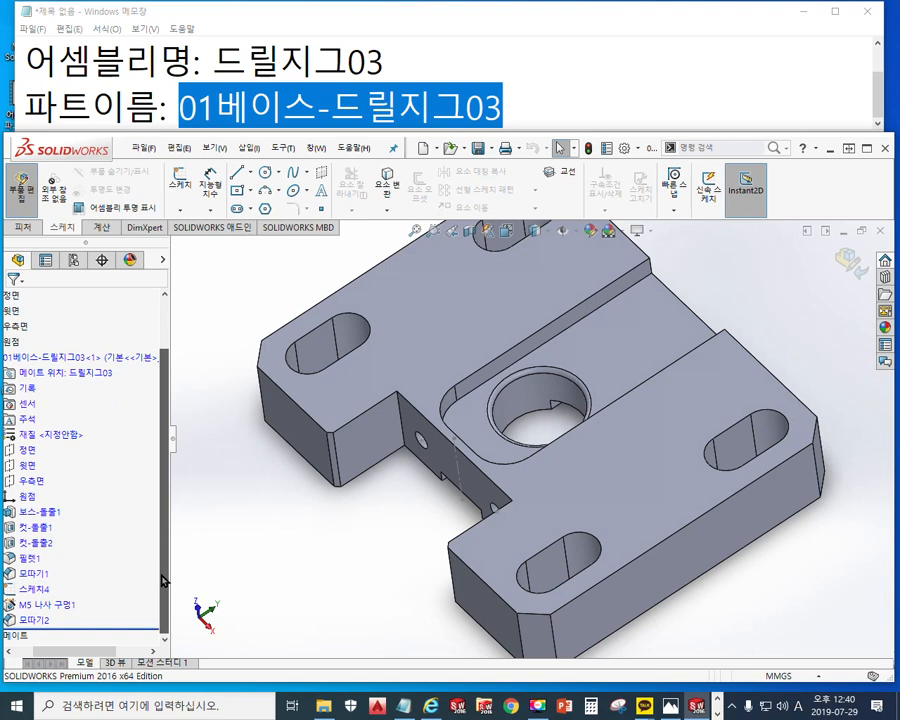
{"action": "left_click", "coordinate": [36, 589]}
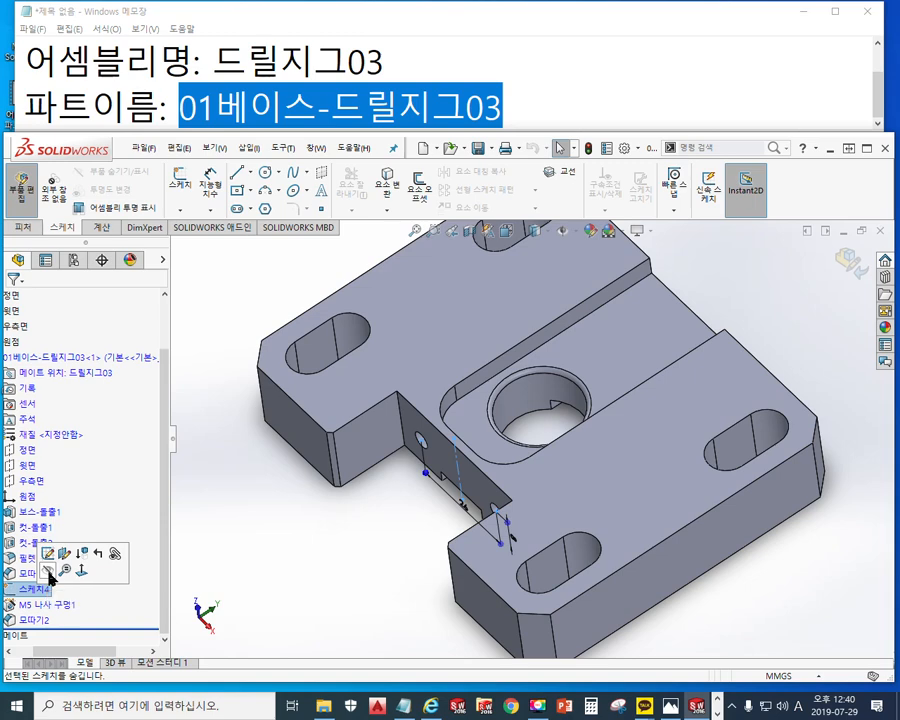
{"action": "left_click", "coordinate": [48, 577]}
Finish editing the base part, return to the assembly level and save all open documents.
{"action": "mouse_move", "coordinate": [432, 504]}
{"action": "middle_mouse_down"}
{"action": "mouse_move", "coordinate": [457, 493]}
{"action": "mouse_move", "coordinate": [412, 514]}
{"action": "mouse_move", "coordinate": [446, 526]}
{"action": "mouse_move", "coordinate": [424, 502]}
{"action": "middle_mouse_up"}
{"action": "mouse_move", "coordinate": [400, 550]}
{"action": "middle_mouse_down"}
{"action": "mouse_move", "coordinate": [412, 538]}
{"action": "mouse_move", "coordinate": [437, 543]}
{"action": "mouse_move", "coordinate": [382, 539]}
{"action": "mouse_move", "coordinate": [429, 544]}
{"action": "mouse_move", "coordinate": [384, 550]}
{"action": "mouse_move", "coordinate": [423, 553]}
{"action": "mouse_move", "coordinate": [396, 555]}
{"action": "middle_mouse_up"}
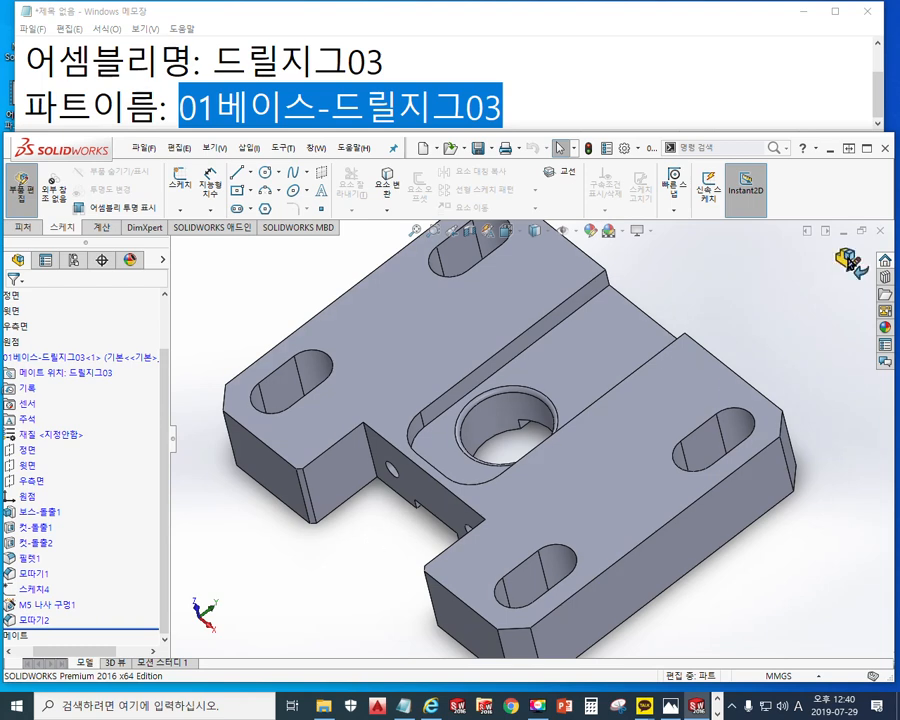
{"action": "left_click", "coordinate": [849, 262]}
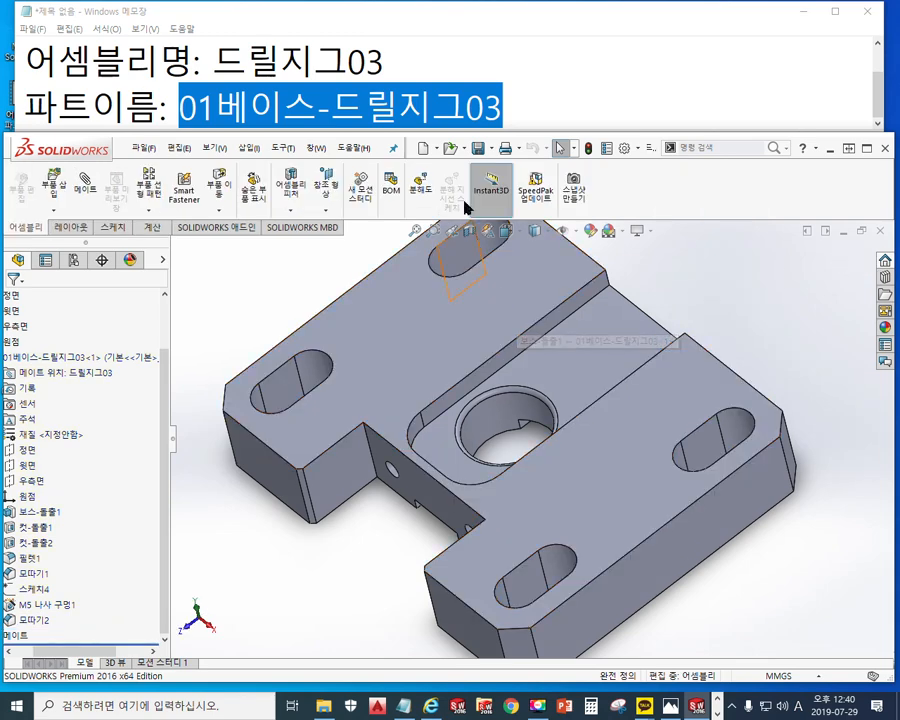
{"action": "left_click", "coordinate": [491, 148]}
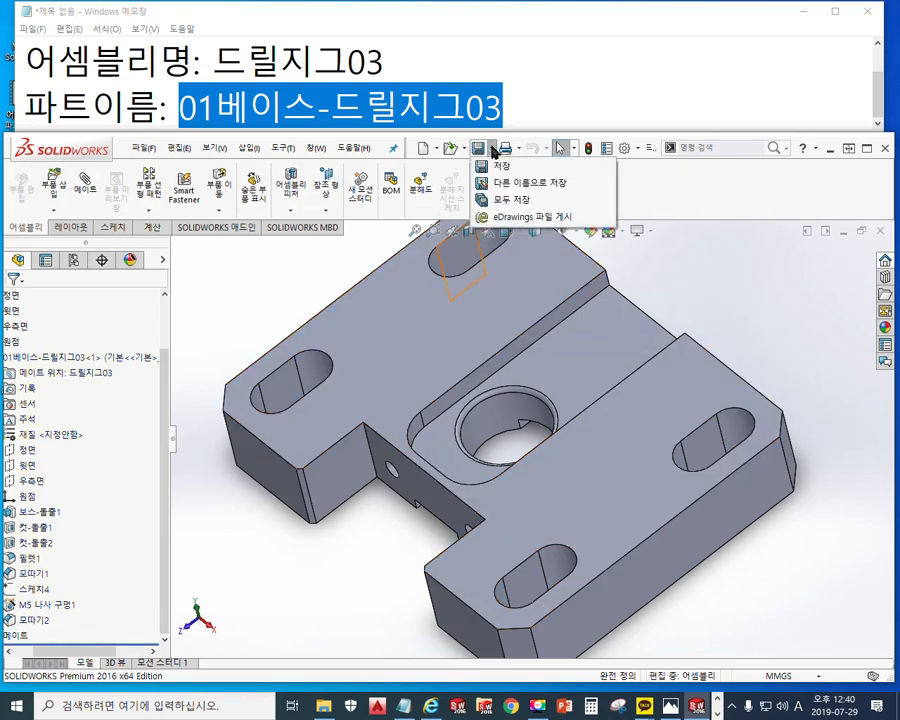
{"action": "left_click", "coordinate": [507, 201]}
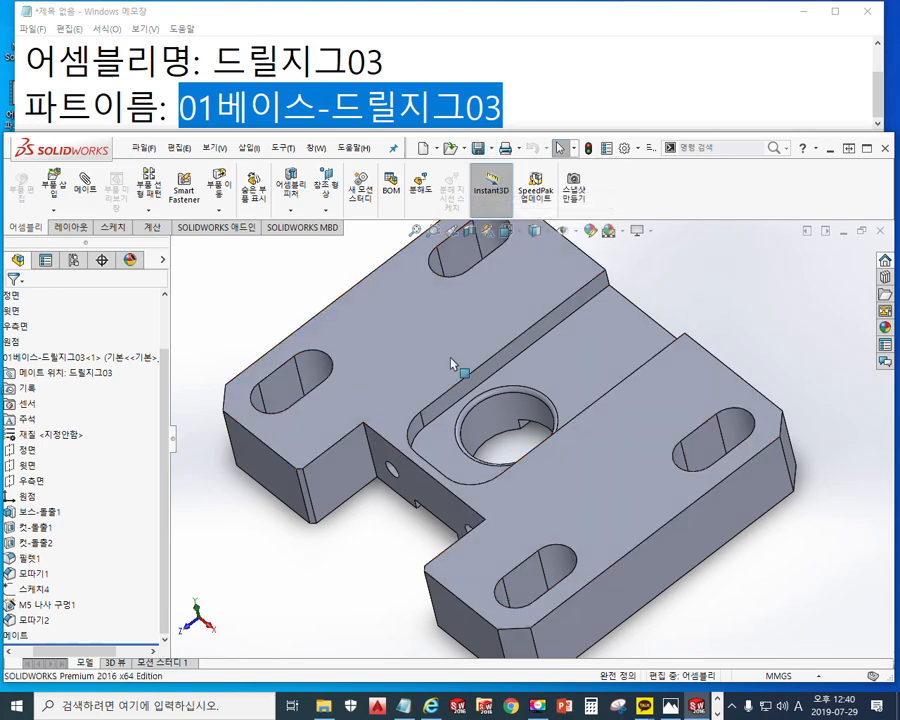
{"action": "scroll", "coordinate": [510, 385], "scroll_direction": "up", "scroll_amount": 2}
{"action": "middle_click_drag", "start_coordinate": [508, 379], "coordinate": [466, 401], "text": "ctrl"}
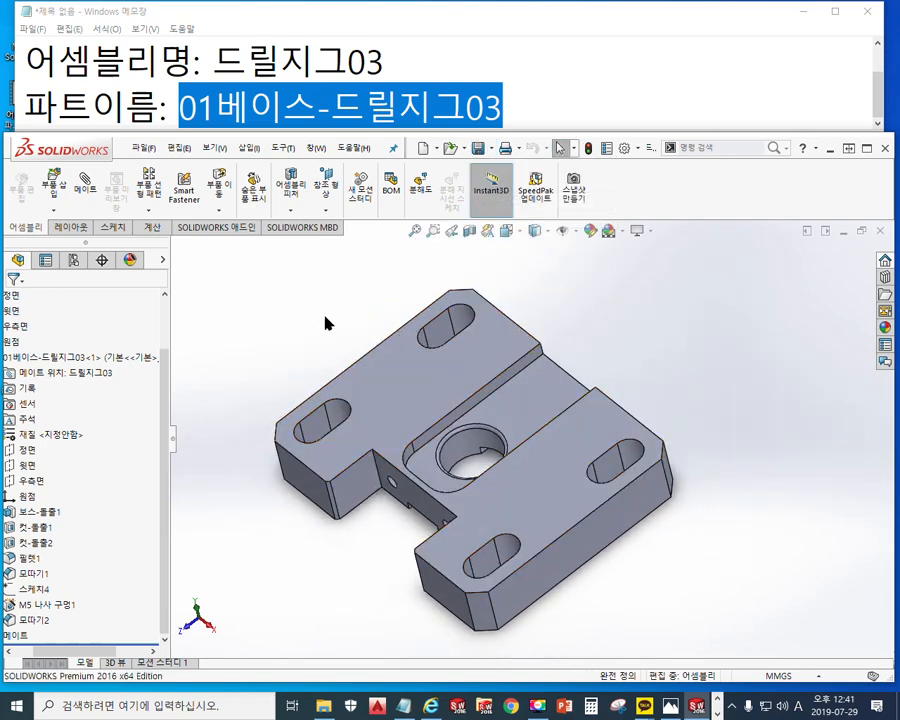